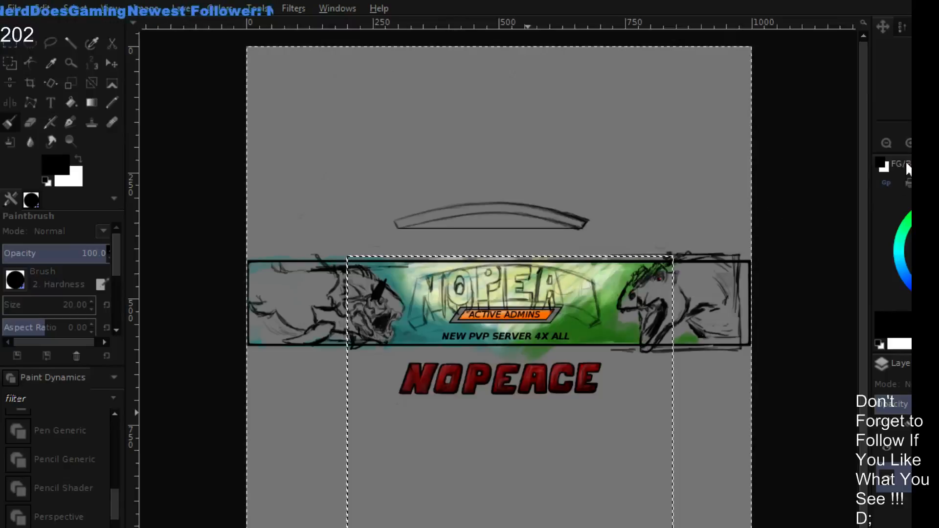
- Set the Paintbrush to the Doodle dynamics and reduce its size to 3 for fine line work
key(plus)
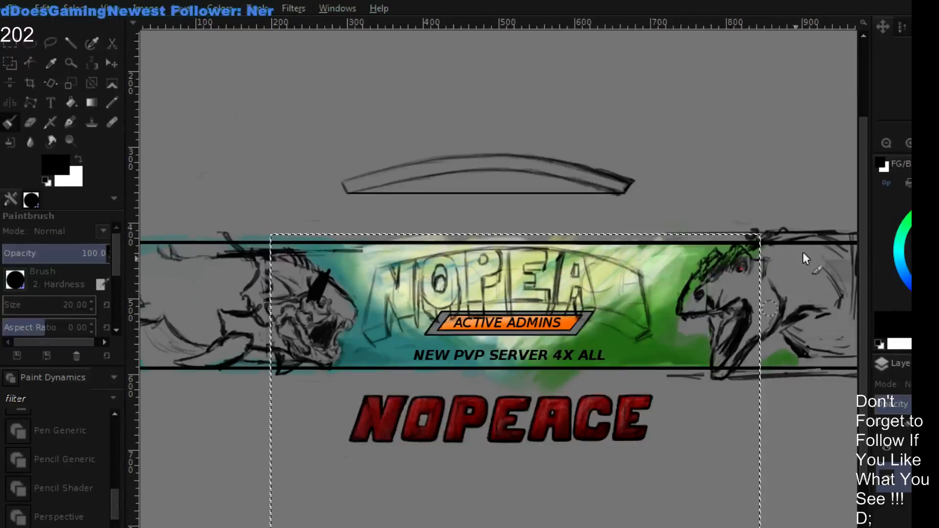
drag(864, 223, 859, 286)
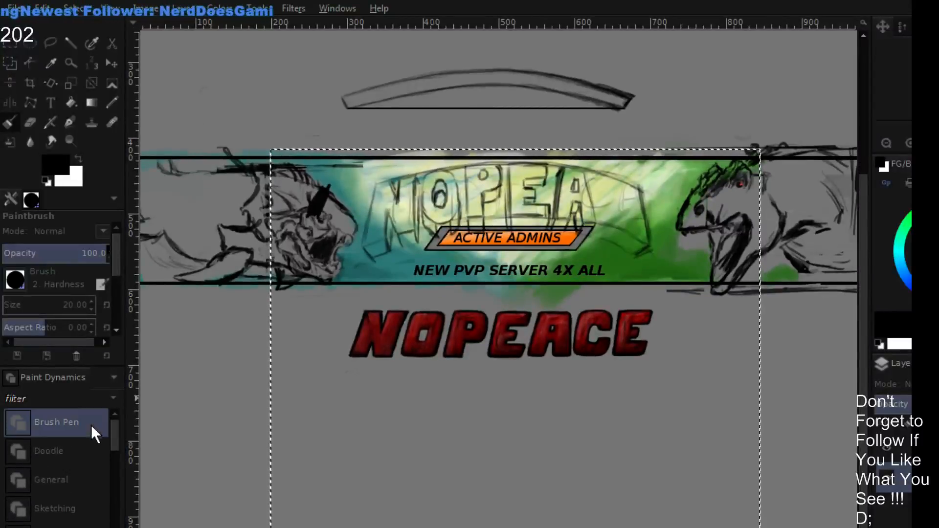
click(86, 449)
key(bracketleft)
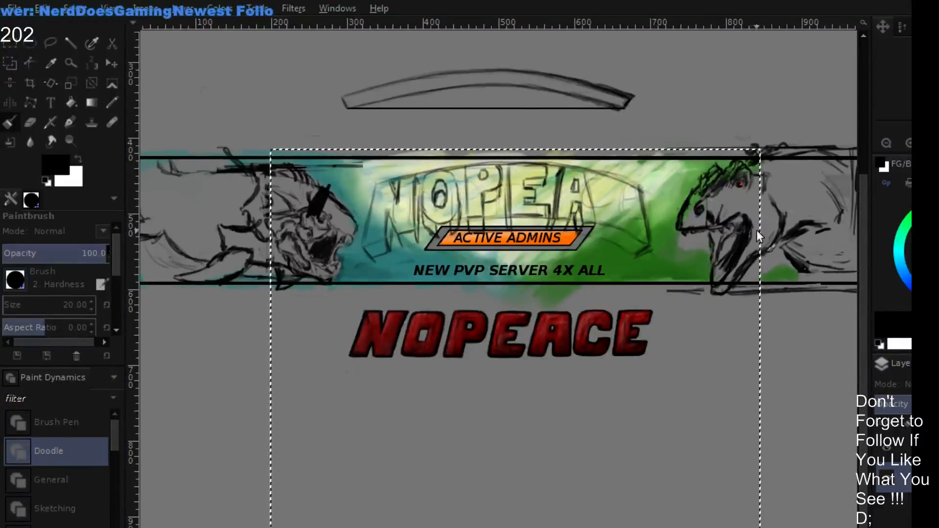
key(bracketleft)
key(bracketleft)
key(bracketleft)
key(bracketleft)
key(bracketleft)
key(bracketleft)
key(bracketleft)
key(bracketleft)
key(bracketleft)
key(bracketleft)
key(bracketleft)
key(bracketleft)
key(bracketleft)
key(bracketleft)
key(bracketleft)
key(bracketleft)
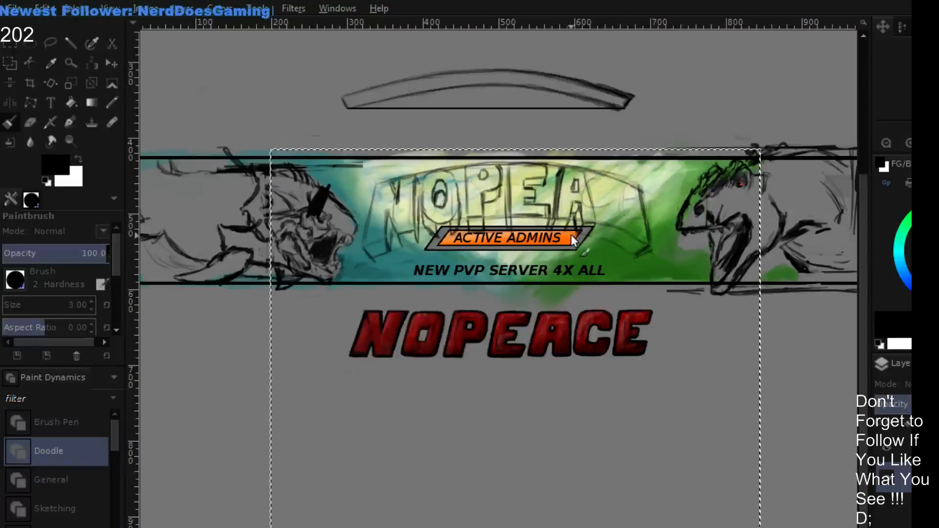
- Move the arched NOPEA sketch layer out of the banner to just below the red NOPEACE lettering
drag(610, 228, 652, 283)
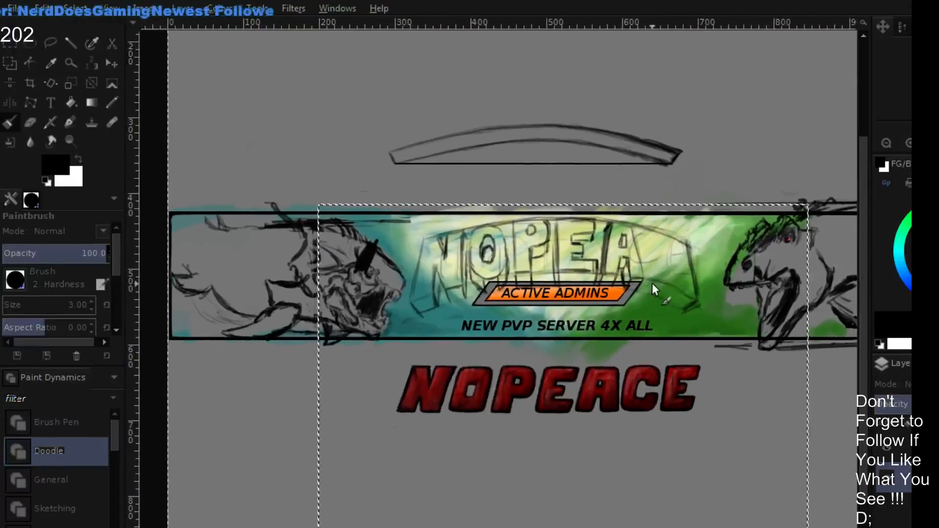
click(111, 63)
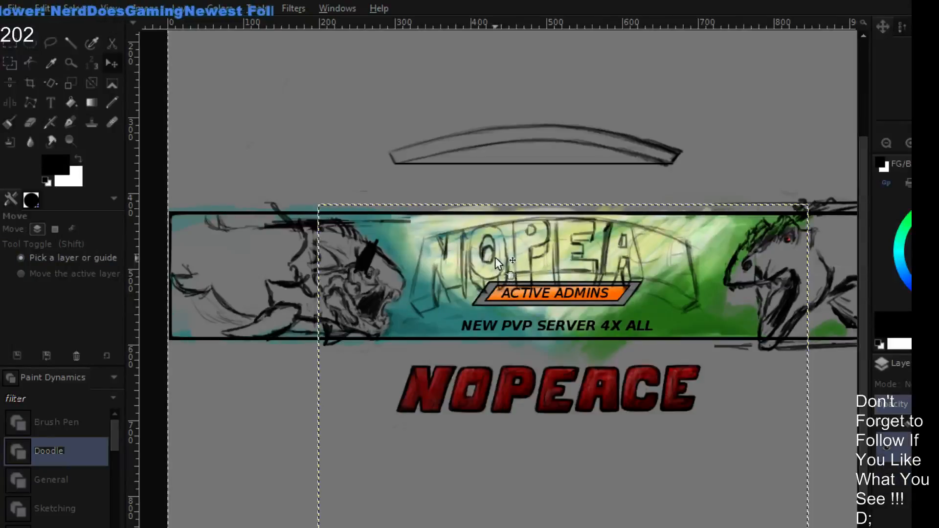
drag(494, 257, 498, 458)
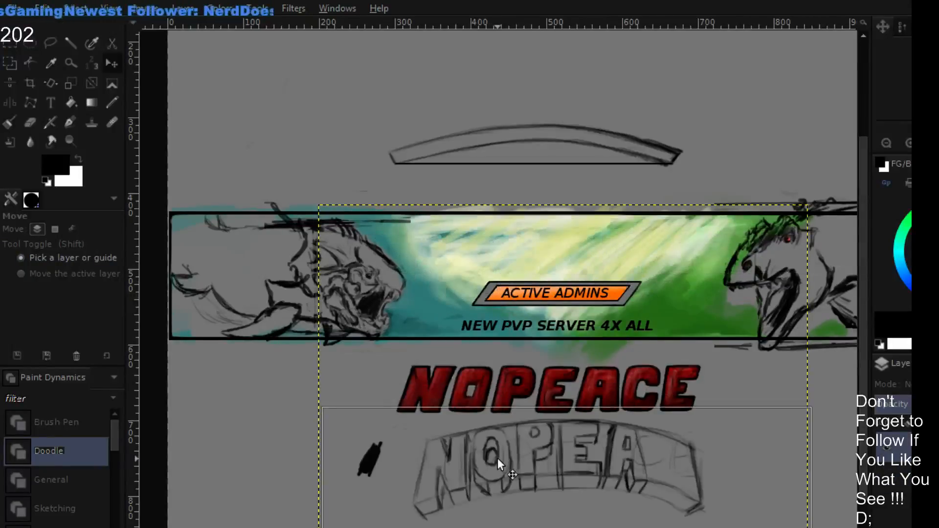
scroll(623, 177, down, 2)
scroll(623, 178, down, 3)
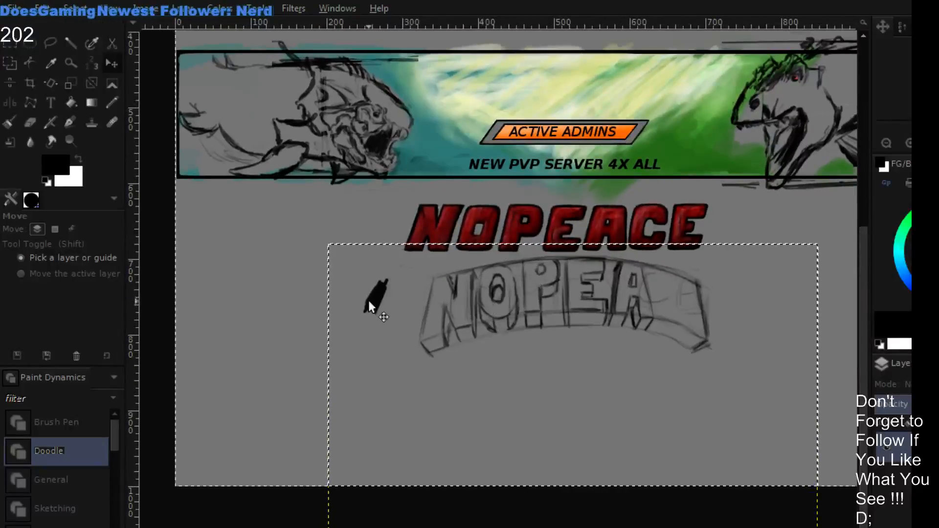
drag(369, 300, 363, 292)
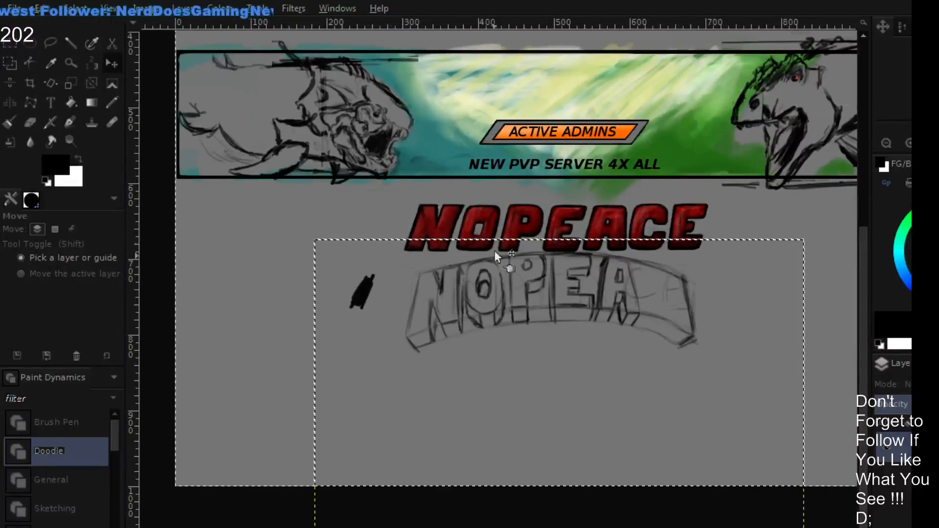
- Erase the P's small round counter and thin the heavy line of its bowl in the arched sketch, using a size 4 eraser
key(plus)
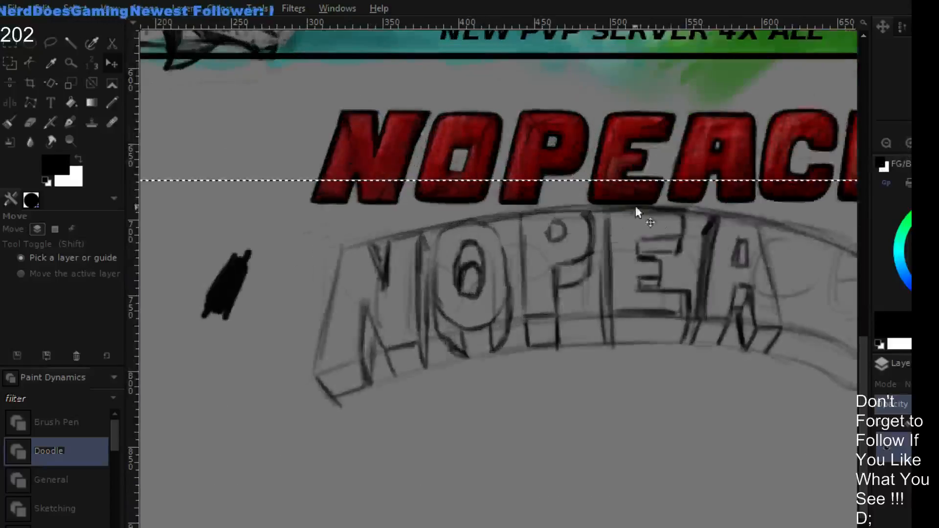
drag(661, 209, 545, 159)
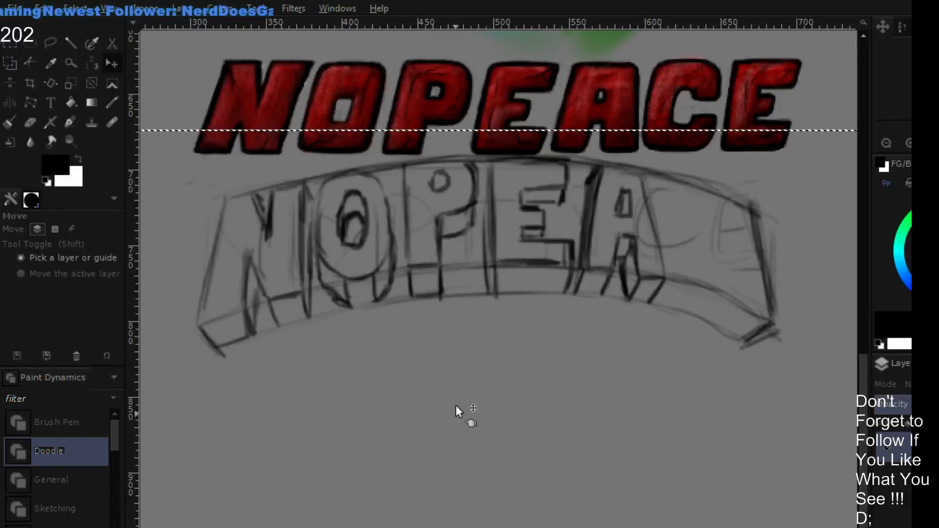
drag(423, 335, 494, 352)
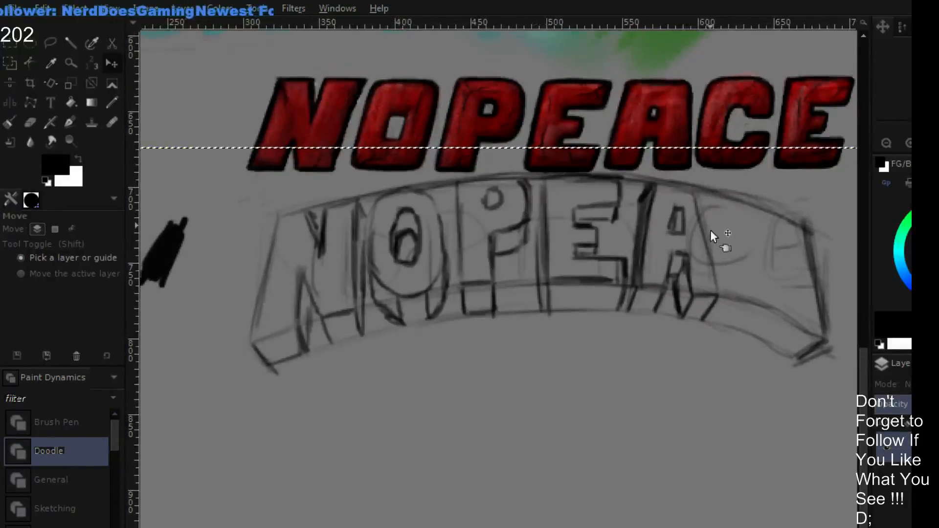
key(p)
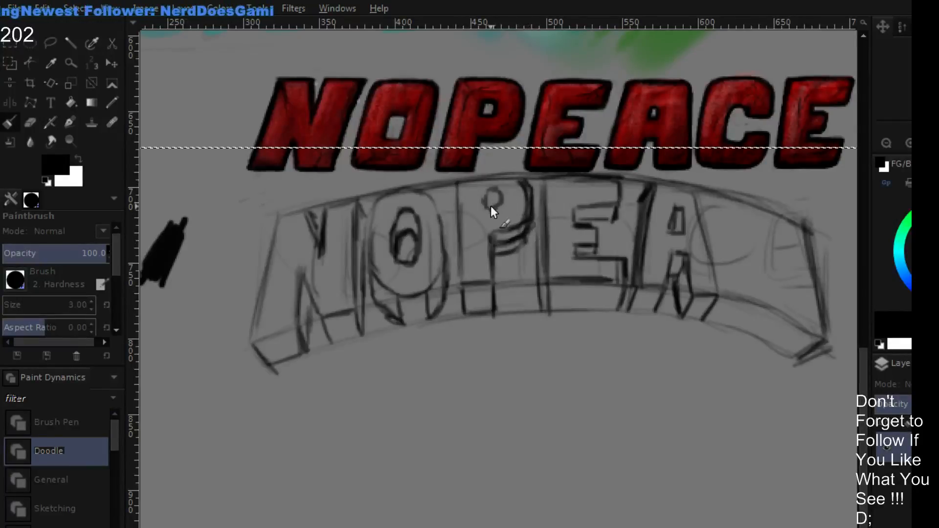
key(bracketright)
mouse_move(508, 193)
mouse_down()
mouse_move(493, 204)
mouse_move(471, 198)
mouse_move(510, 202)
mouse_move(489, 203)
mouse_move(489, 215)
mouse_move(503, 202)
mouse_move(494, 194)
mouse_move(472, 203)
mouse_move(496, 228)
mouse_up()
key(ctrl+z)
key(shift+e)
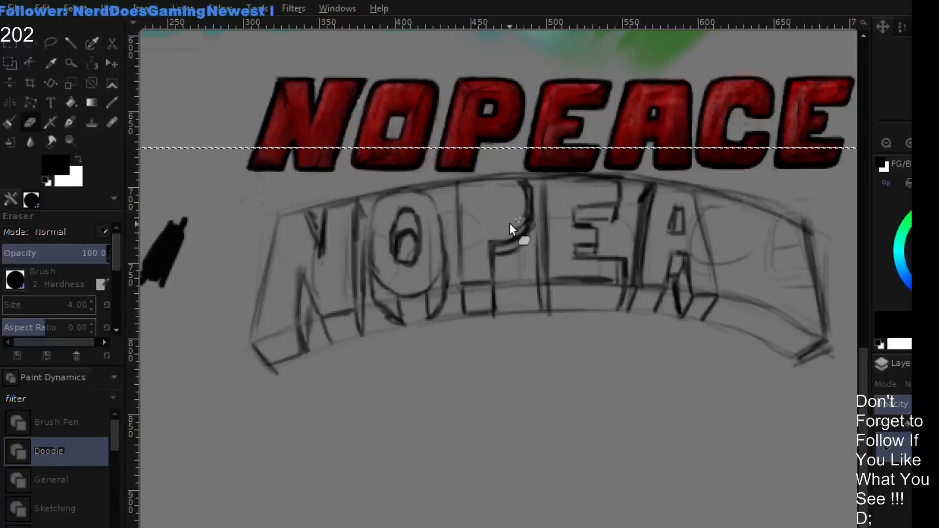
mouse_move(515, 180)
mouse_down()
mouse_move(508, 228)
mouse_move(523, 216)
mouse_move(505, 231)
mouse_move(526, 213)
mouse_move(508, 229)
mouse_move(528, 245)
mouse_up()
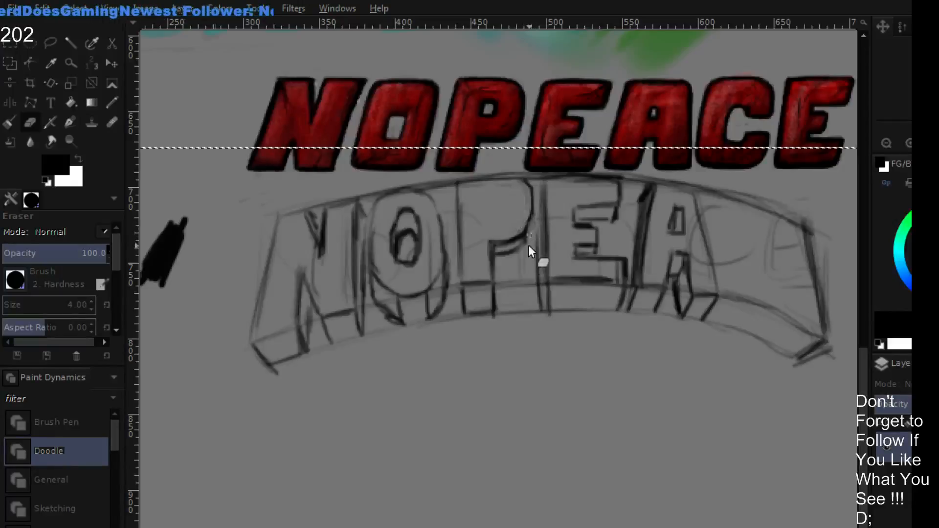
- Draw the curved lower edge under the P's bowl in black and clean up its stray marks with a size 5 eraser
key(p)
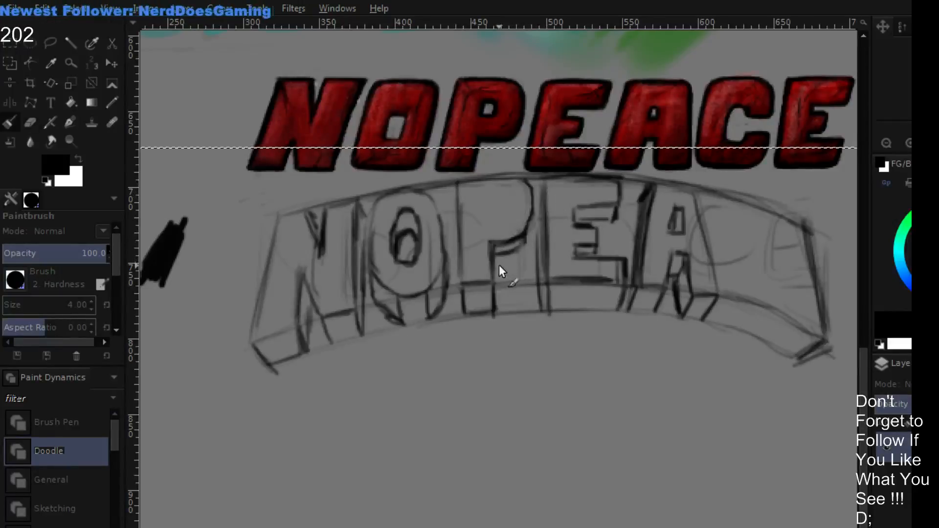
mouse_move(497, 266)
mouse_down()
mouse_move(521, 259)
mouse_move(514, 261)
mouse_move(532, 216)
mouse_up()
key(bracketright)
mouse_move(516, 250)
mouse_down()
mouse_move(530, 237)
mouse_move(535, 216)
mouse_up()
key(shift+e)
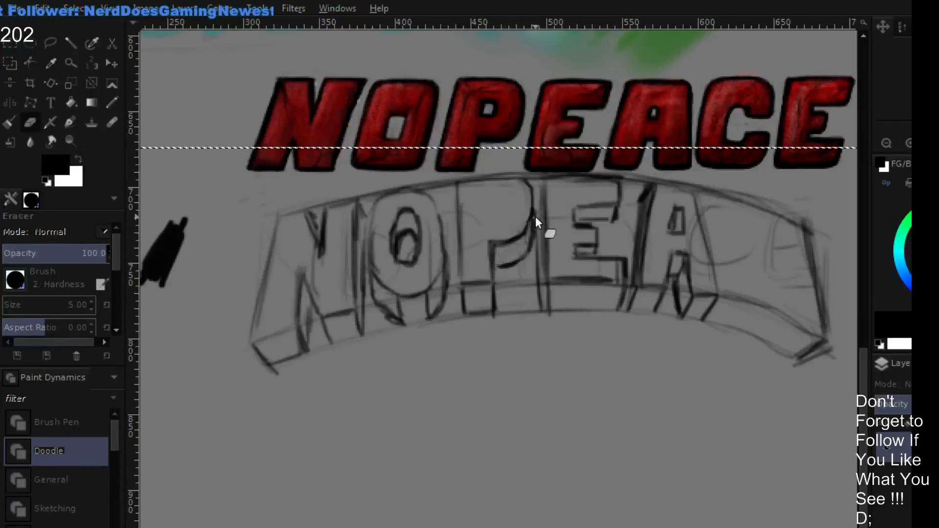
drag(533, 269, 501, 269)
key(p)
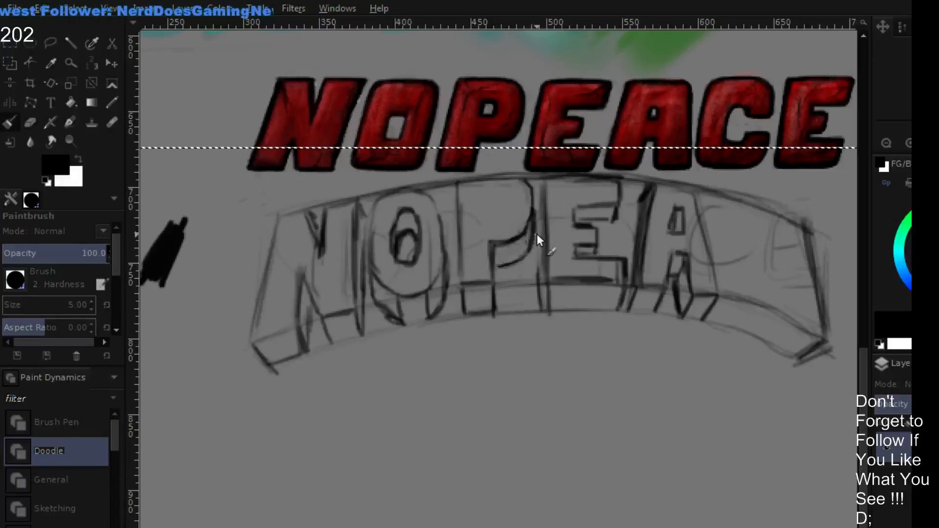
- Refine the P's bowl outline with fine brush and size 2 eraser strokes, and draw a shaded round counter inside it
key(bracketleft)
key(bracketleft)
key(bracketleft)
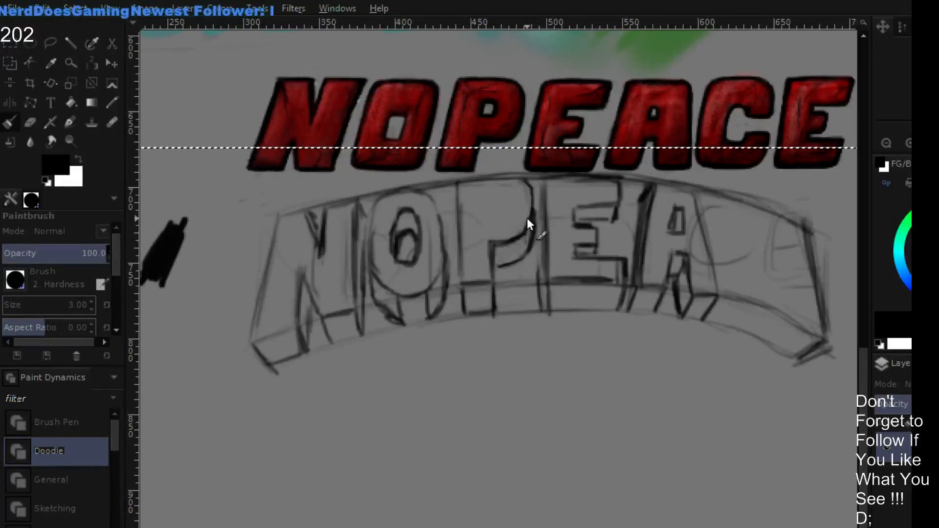
key(bracketright)
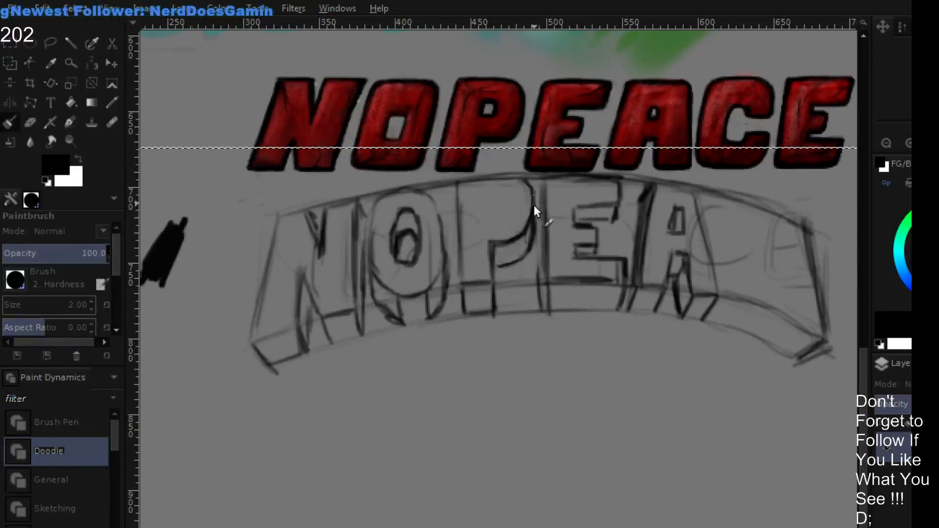
key(shift+e)
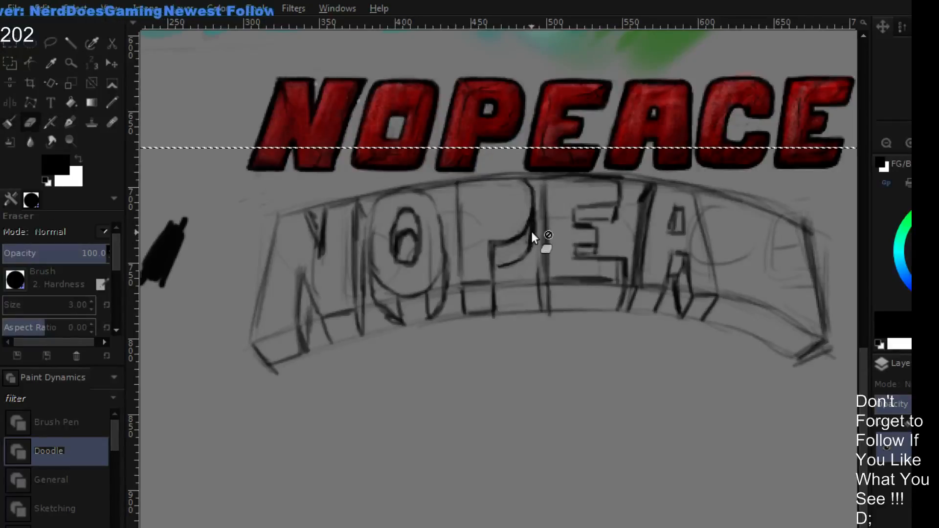
key(bracketleft)
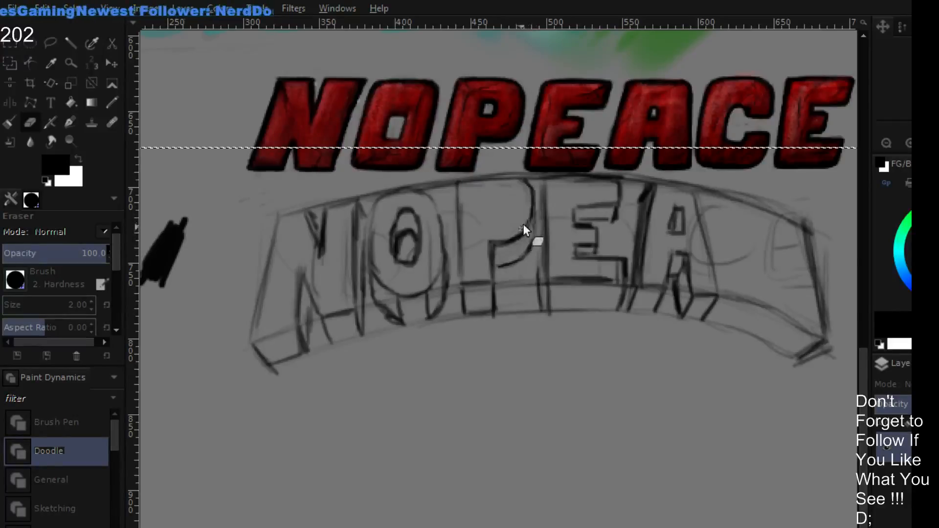
key(p)
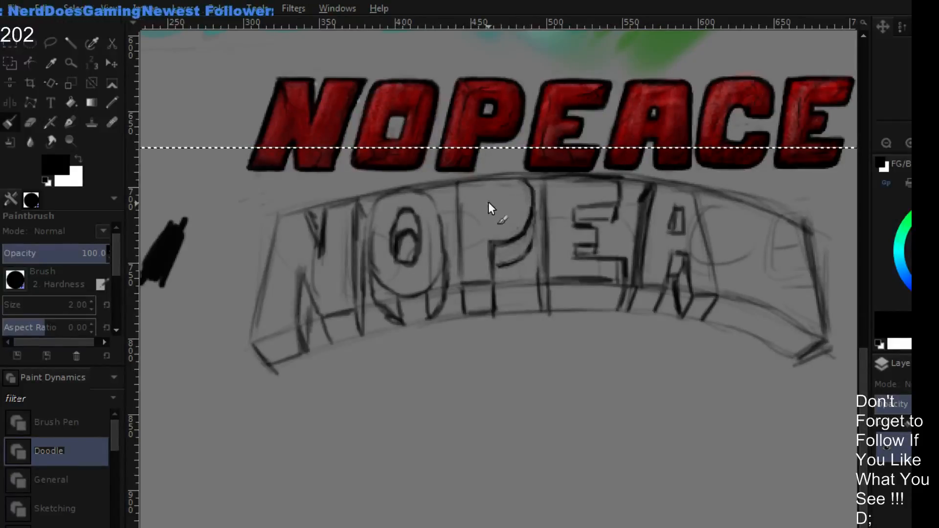
mouse_move(489, 199)
mouse_down()
mouse_move(500, 204)
mouse_move(489, 211)
mouse_move(503, 209)
mouse_move(504, 198)
mouse_up()
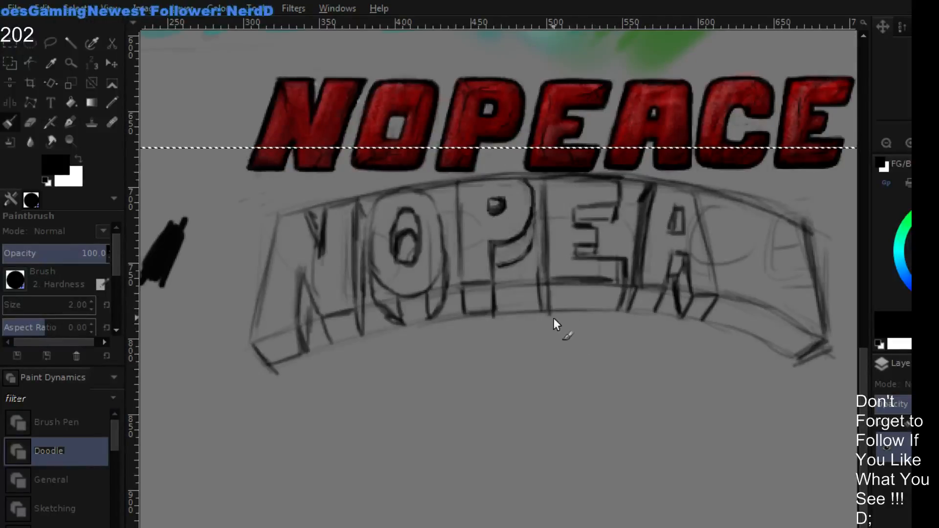
- Redraw the O's outer outline as a clean oval in the arched sketch and thin its line with the eraser
mouse_move(553, 318)
mouse_down()
mouse_move(488, 321)
mouse_move(488, 312)
mouse_up()
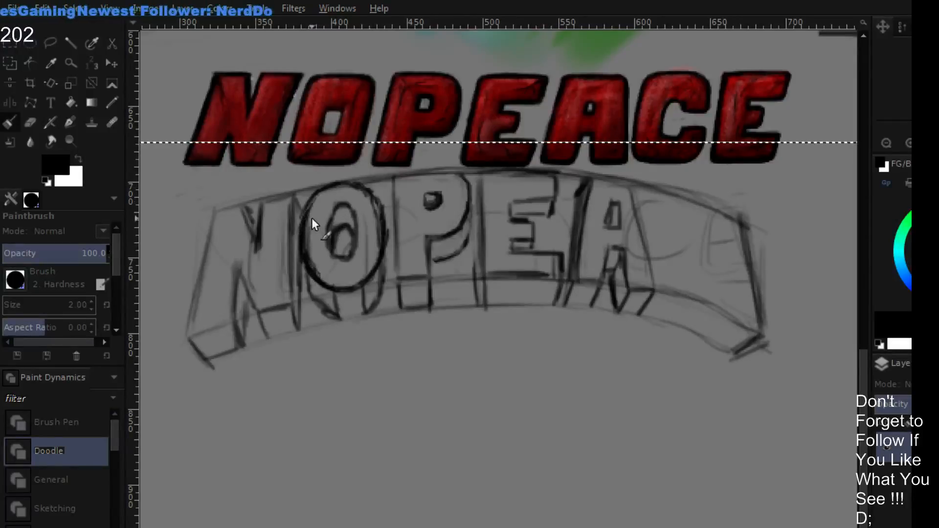
key(shift+e)
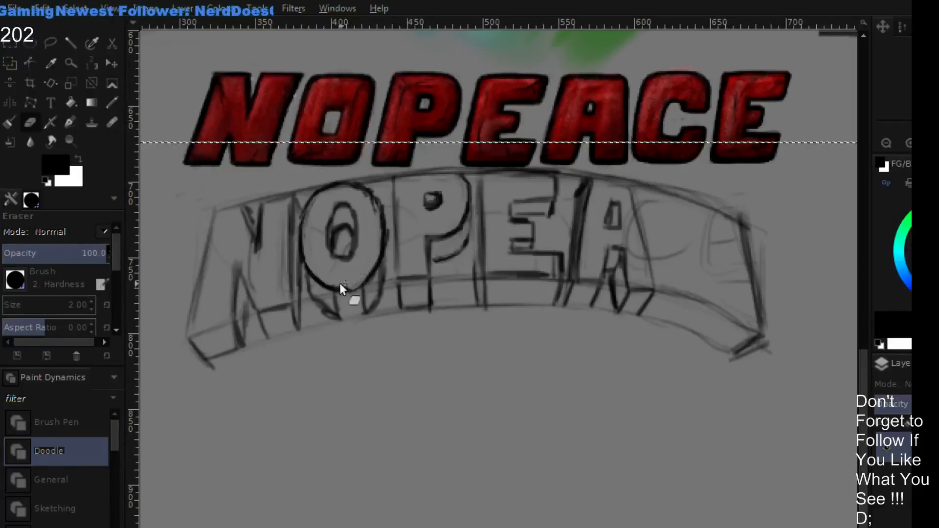
key(p)
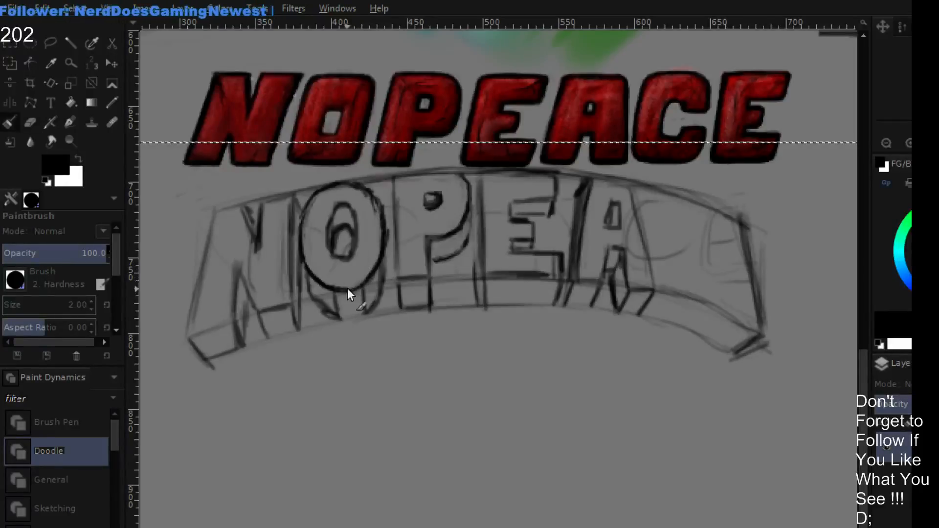
key(shift+e)
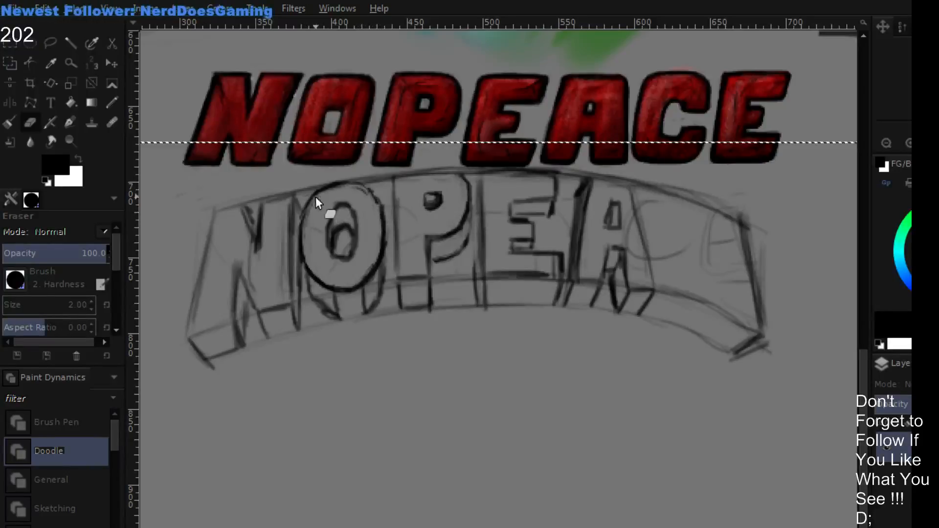
- Redraw the O's inner opening as an oval with a size 2 brush and erase the old lines inside it
key(p)
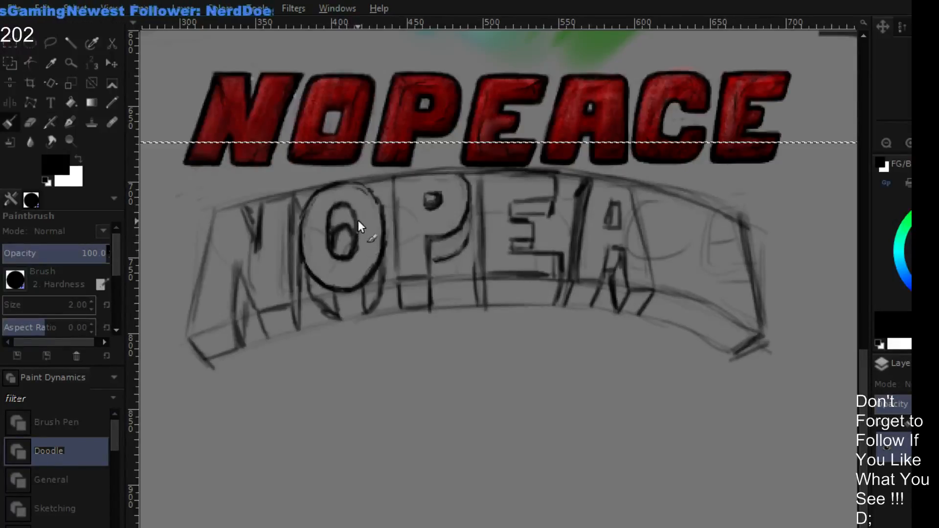
key(shift+e)
mouse_move(347, 242)
mouse_down()
mouse_move(328, 222)
mouse_move(337, 225)
mouse_move(333, 247)
mouse_move(331, 229)
mouse_move(342, 223)
mouse_move(350, 248)
mouse_up()
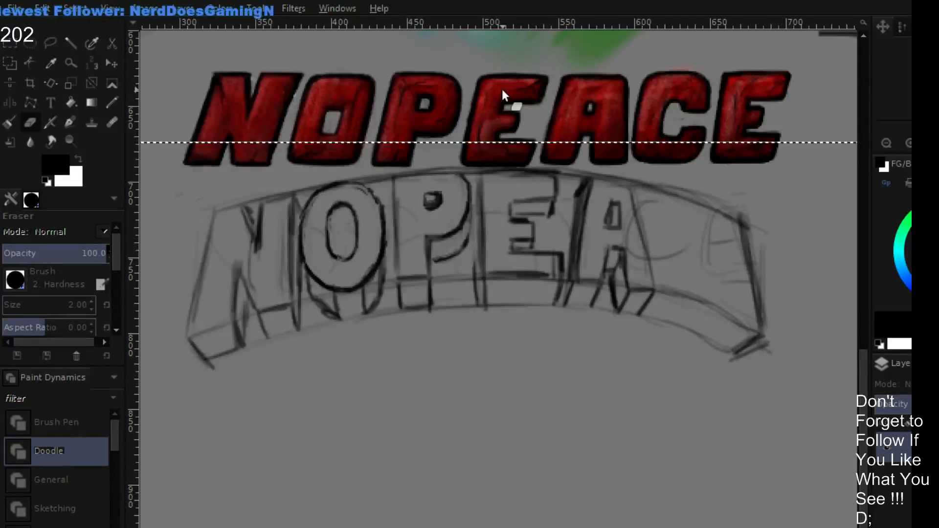
- Draw the O's curved lower depth edge below its oval with a size 2 brush and thin the line with a size 3 eraser
key(p)
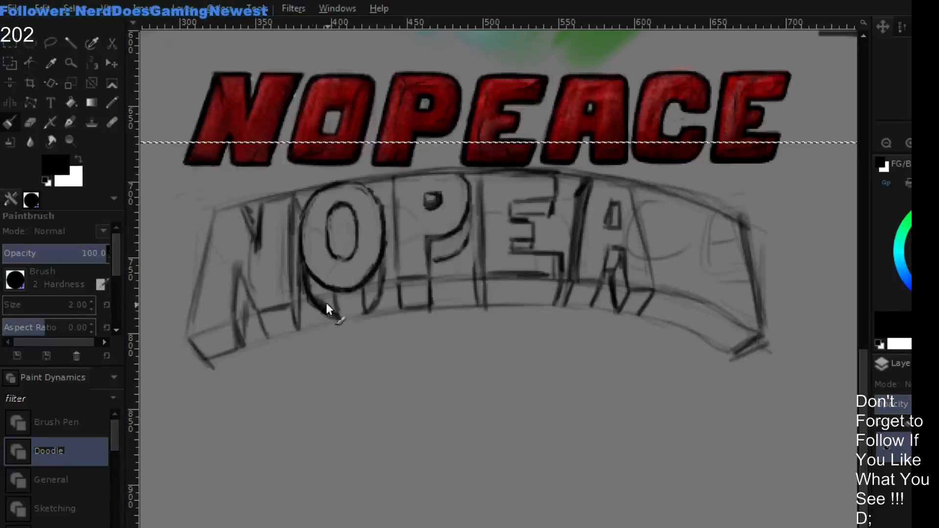
mouse_move(324, 309)
mouse_down()
mouse_move(358, 314)
mouse_move(347, 320)
mouse_move(378, 298)
mouse_move(373, 305)
mouse_move(383, 265)
mouse_up()
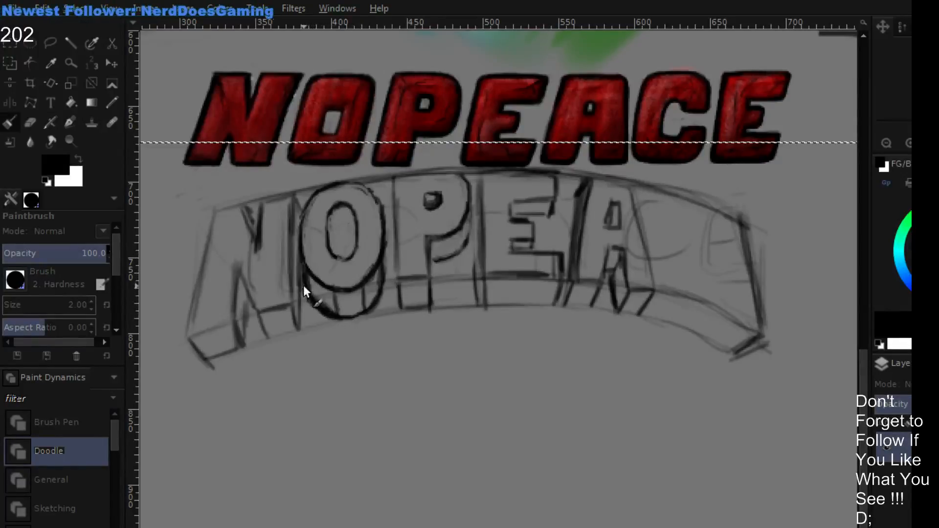
key(bracketright)
key(shift+e)
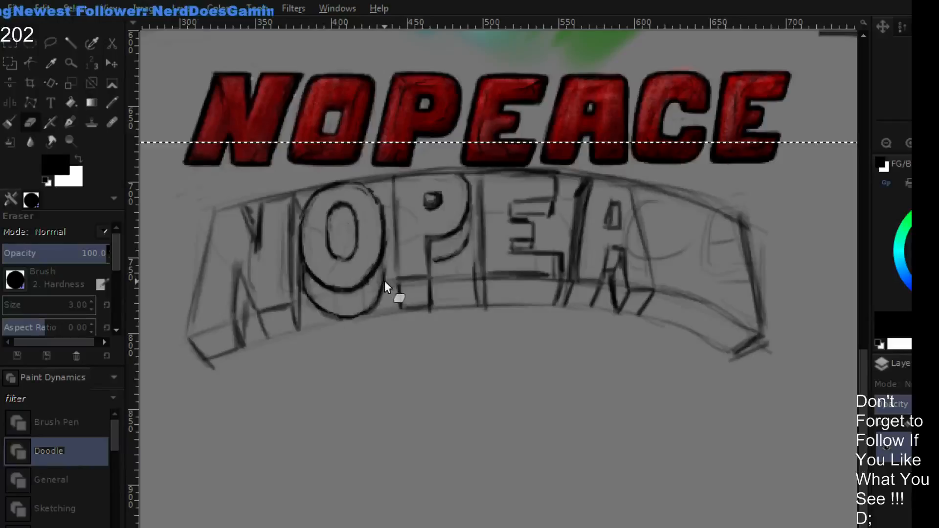
- Refine the curved depth edge beneath the O with alternating size 3 brush and eraser strokes
key(p)
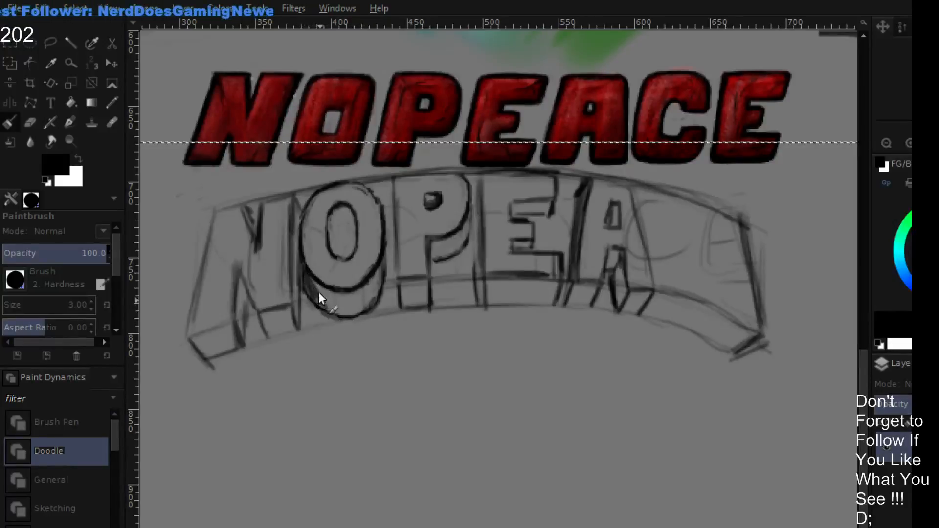
drag(321, 301, 356, 314)
key(shift+e)
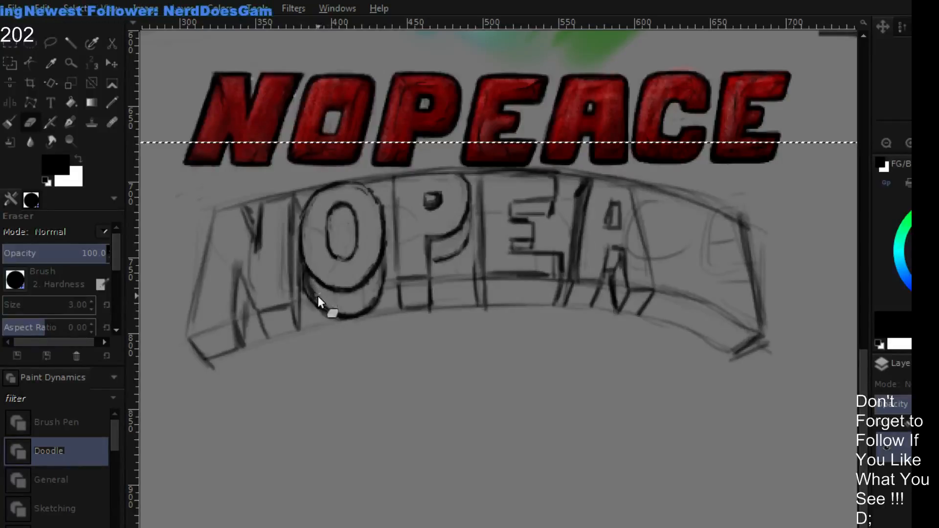
key(p)
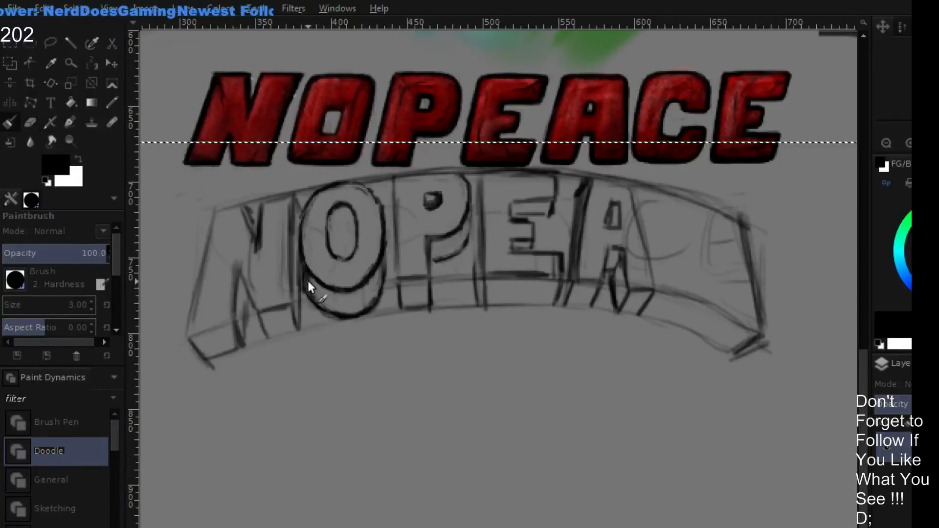
drag(307, 283, 320, 304)
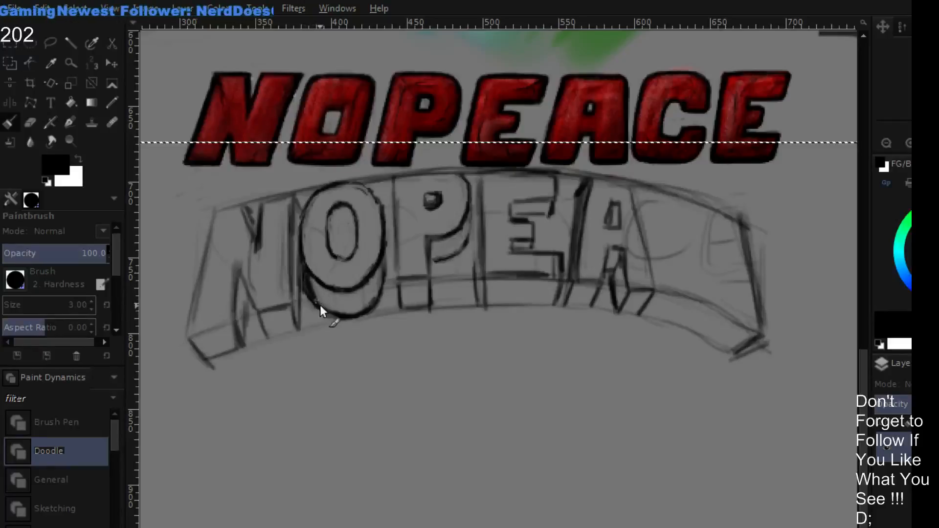
key(shift+e)
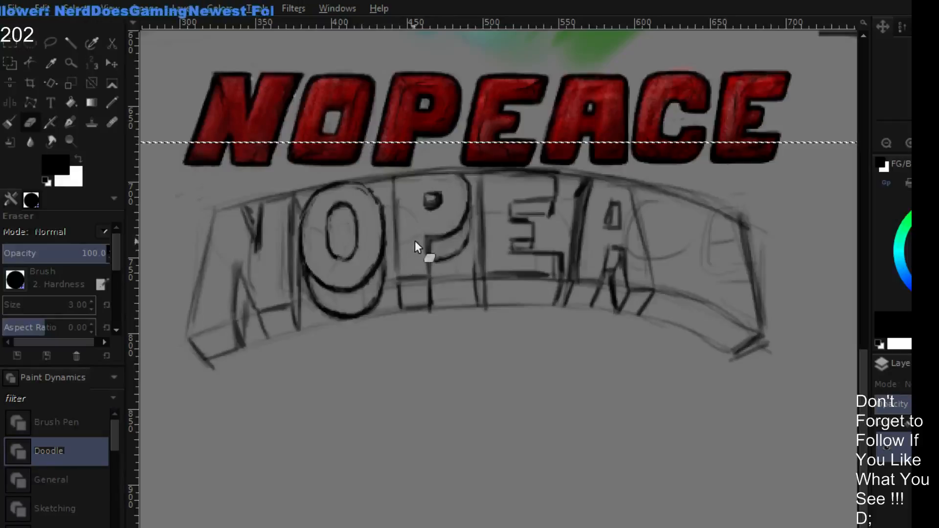
- Darken the P's bowl edge, stem and lower depth block with a size 3 brush, then thin the lines with the eraser
key(p)
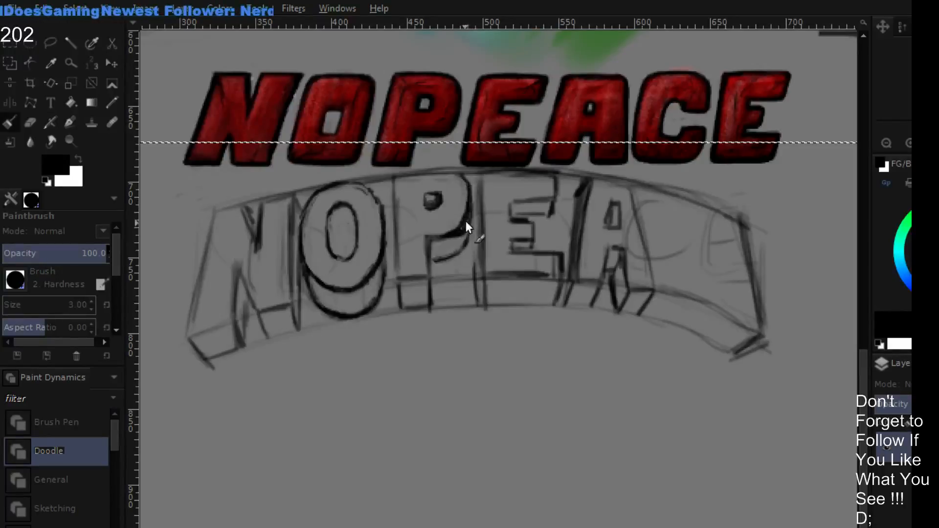
key(shift+e)
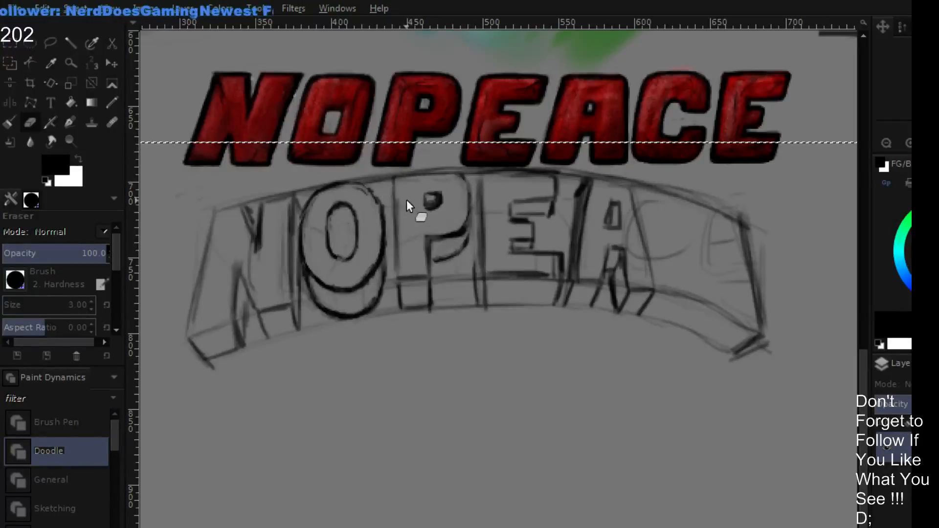
key(p)
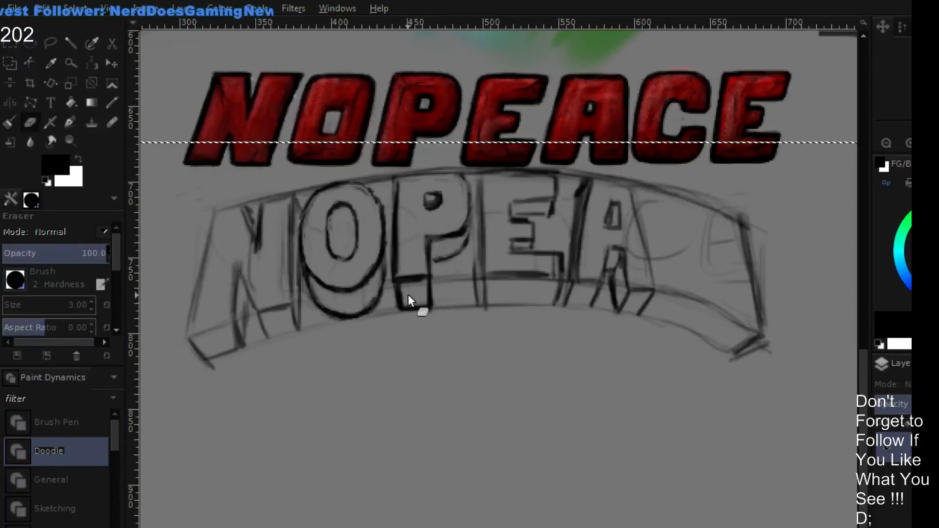
key(shift+e)
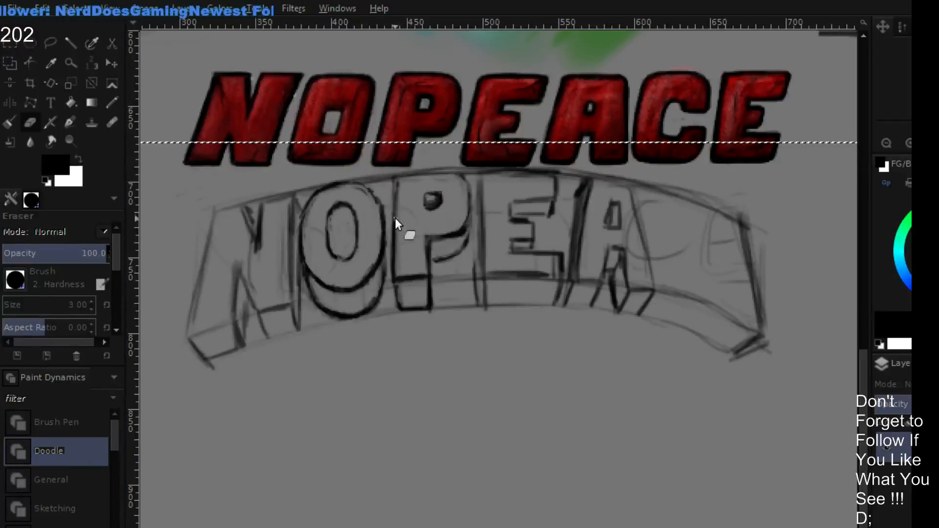
- Touch up the P's upper bowl corner and the O's inner opening with size 3 brush and eraser strokes
key(p)
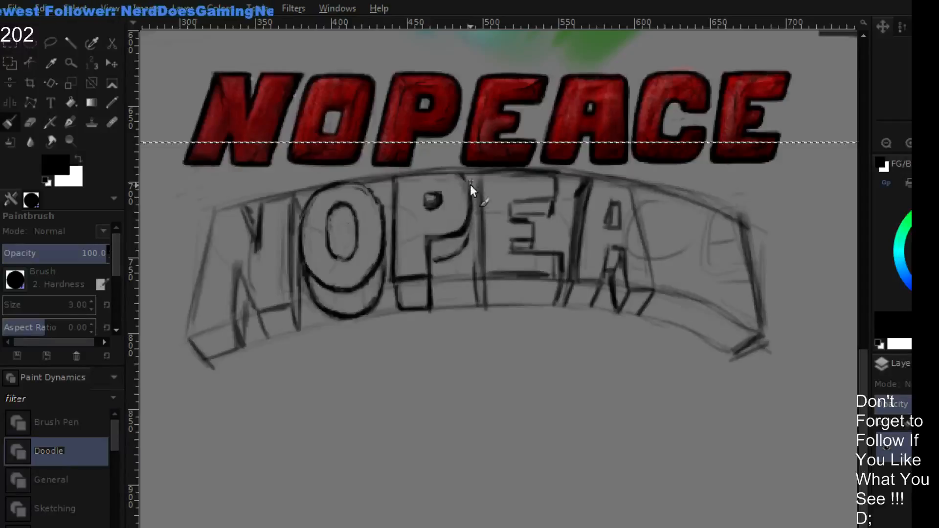
key(shift+e)
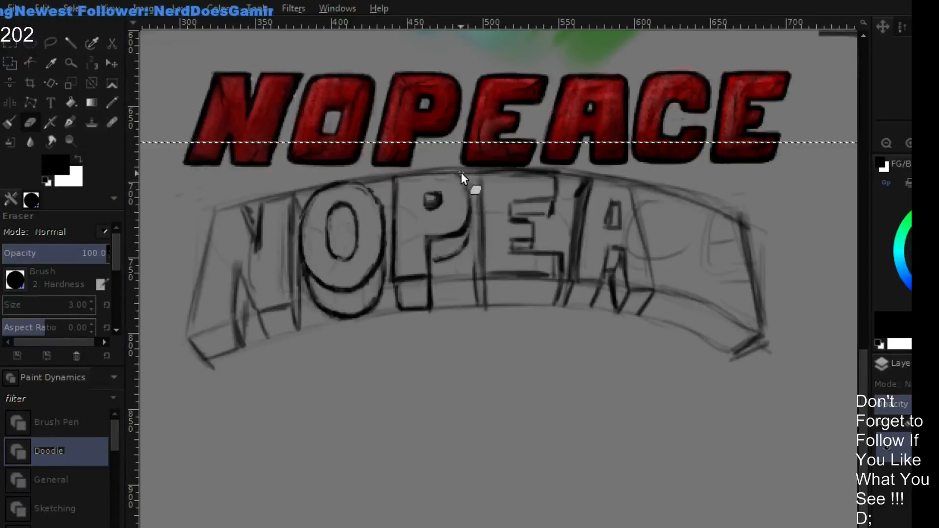
key(p)
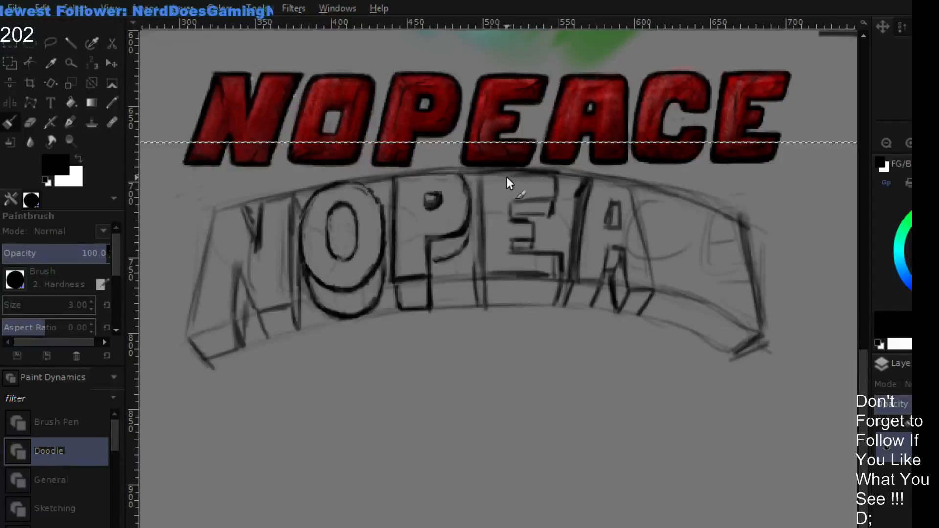
key(shift+e)
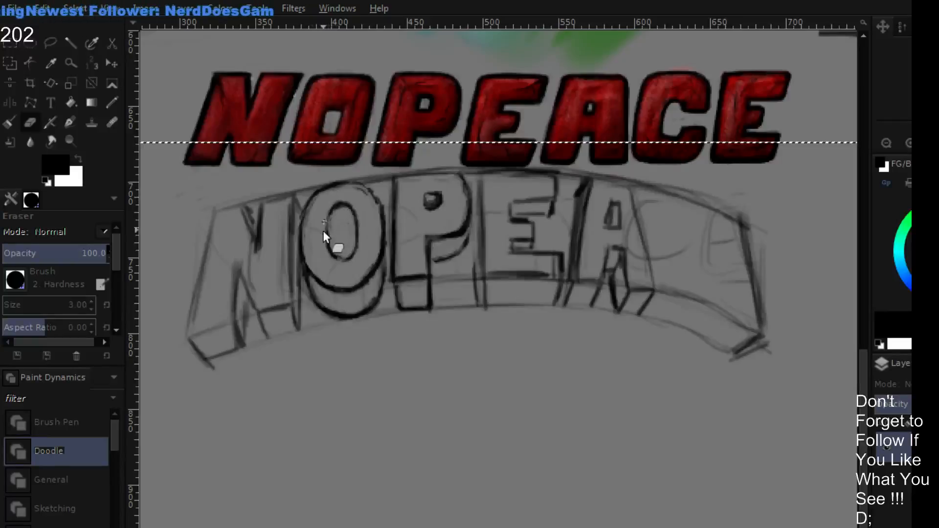
key(p)
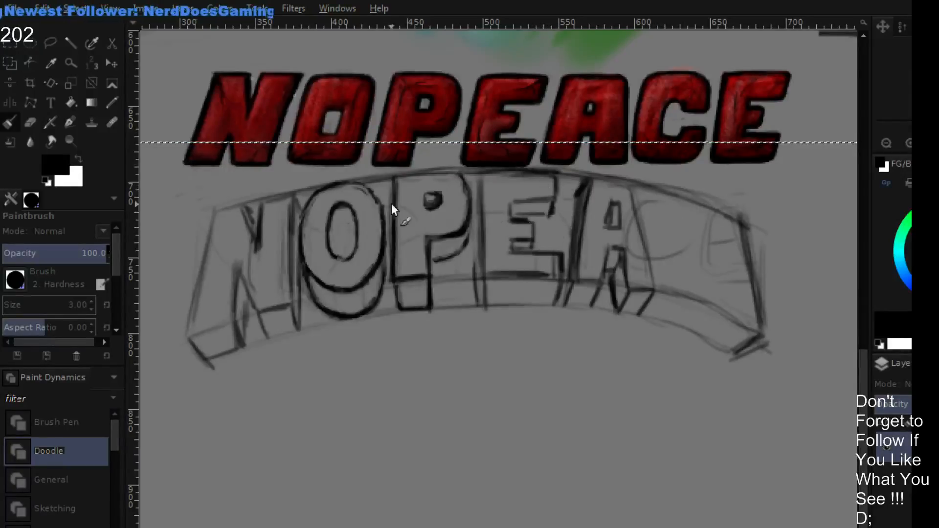
- Select the arched sketch from the middle of the E to its right end, shift it about 10 px right, and deselect it
click(11, 43)
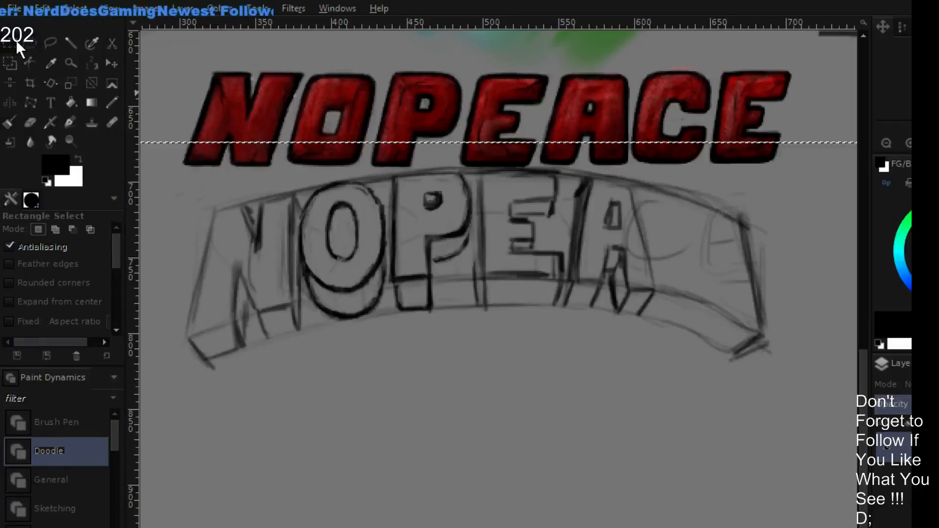
drag(514, 325, 772, 181)
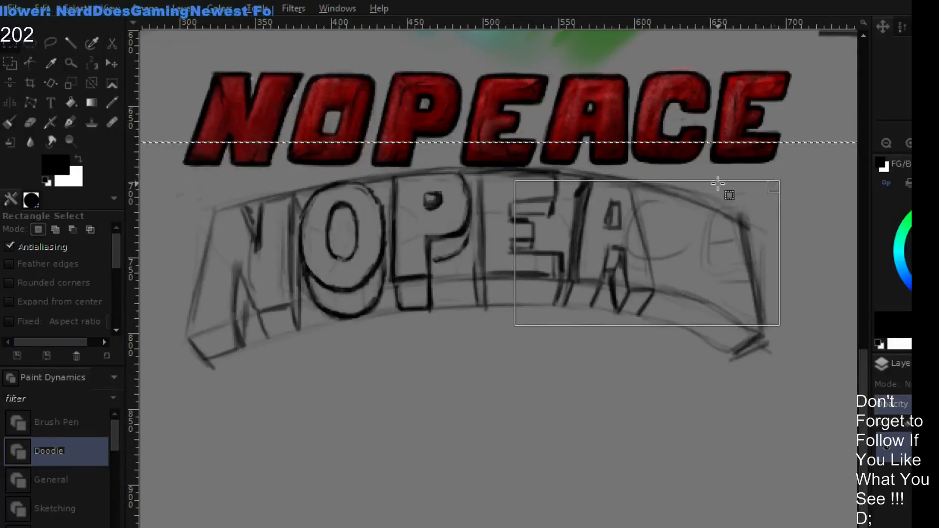
drag(514, 153, 790, 382)
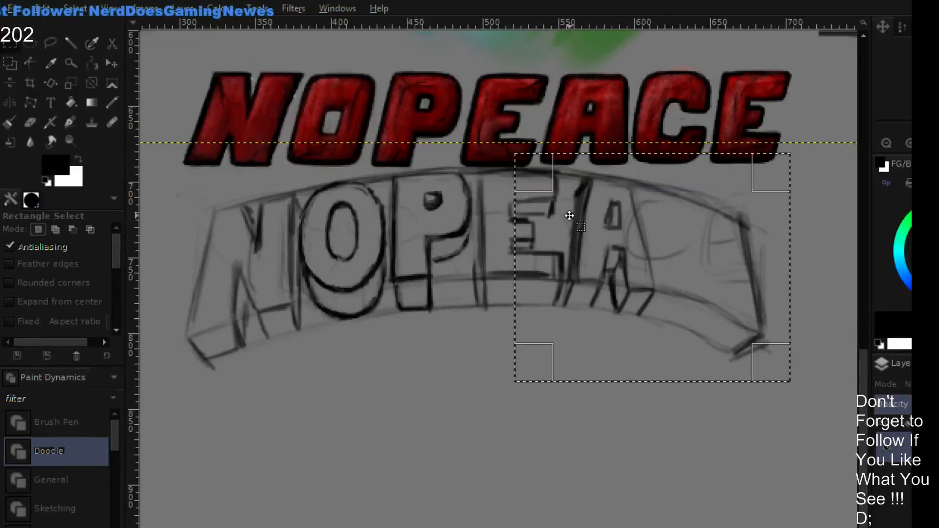
mouse_move(564, 224)
mouse_down()
mouse_move(572, 221)
mouse_move(562, 222)
mouse_up()
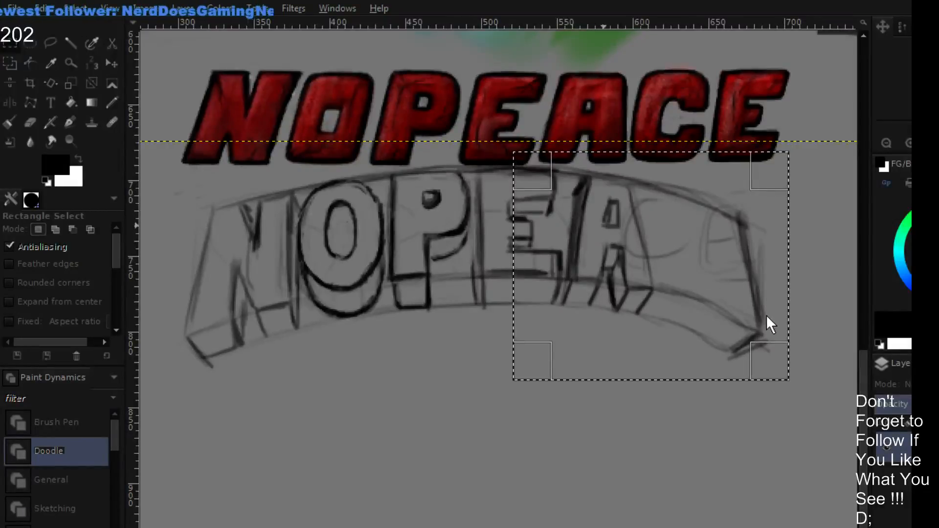
key(ctrl+v)
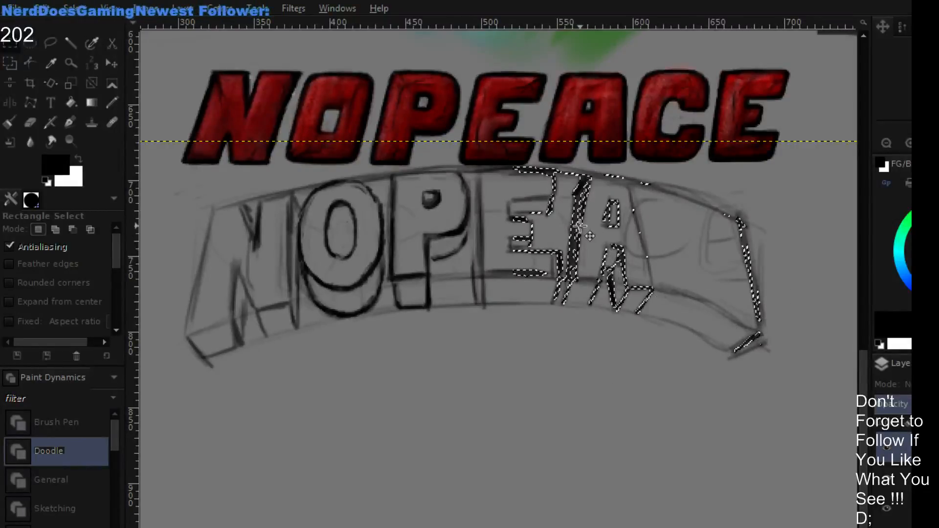
drag(589, 242, 602, 241)
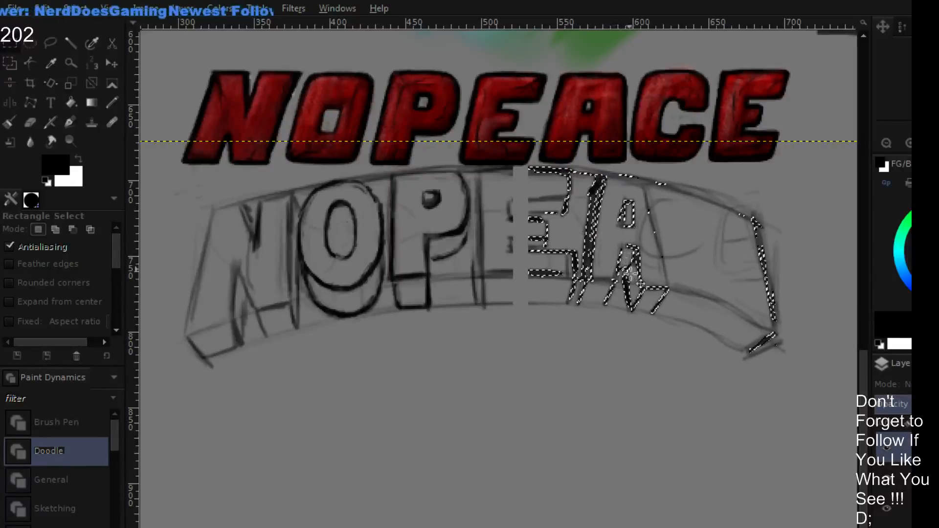
click(615, 335)
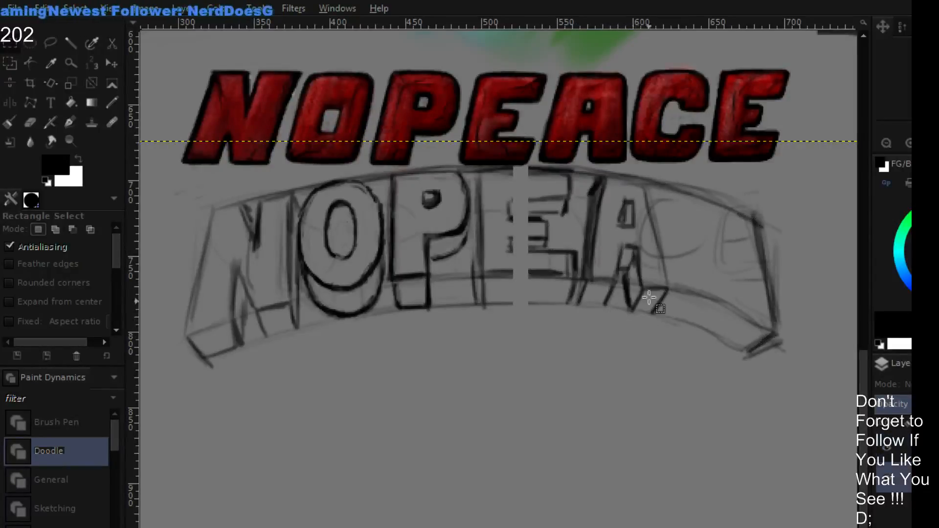
- Bridge the gap across the E's bars with brush strokes and erase the old depth lines along its right side
key(p)
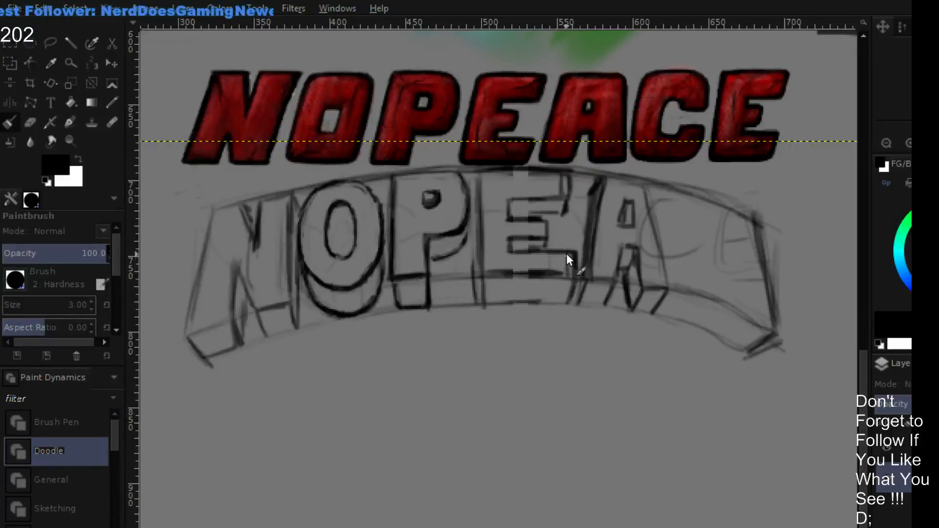
key(shift+e)
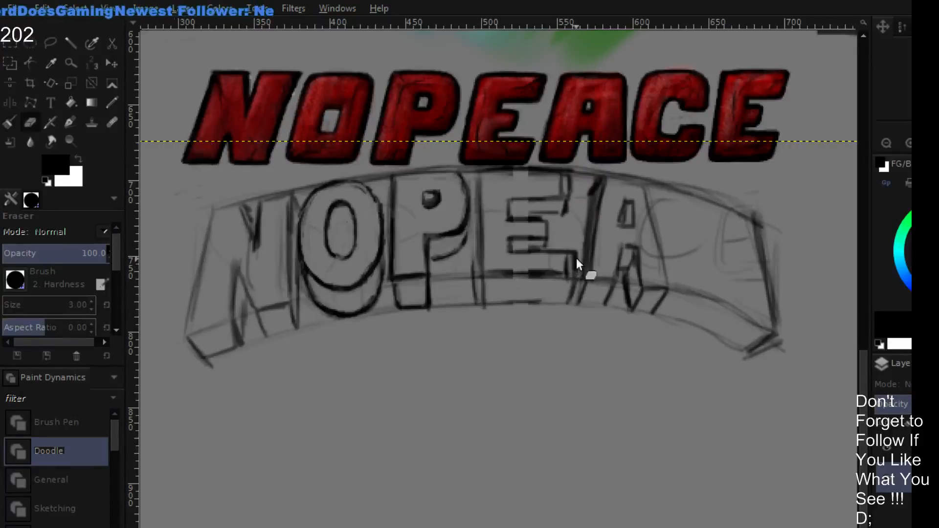
drag(576, 258, 574, 287)
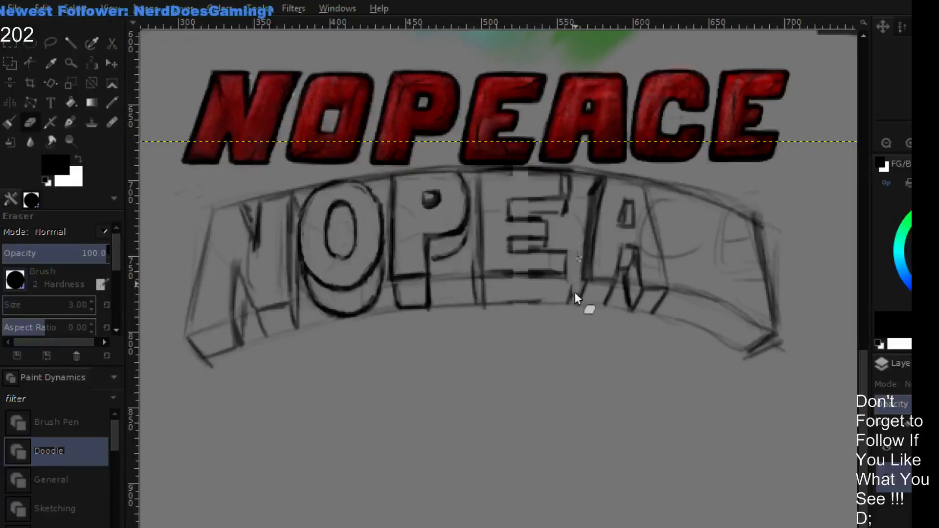
mouse_move(570, 199)
mouse_down()
mouse_move(574, 178)
mouse_move(567, 225)
mouse_up()
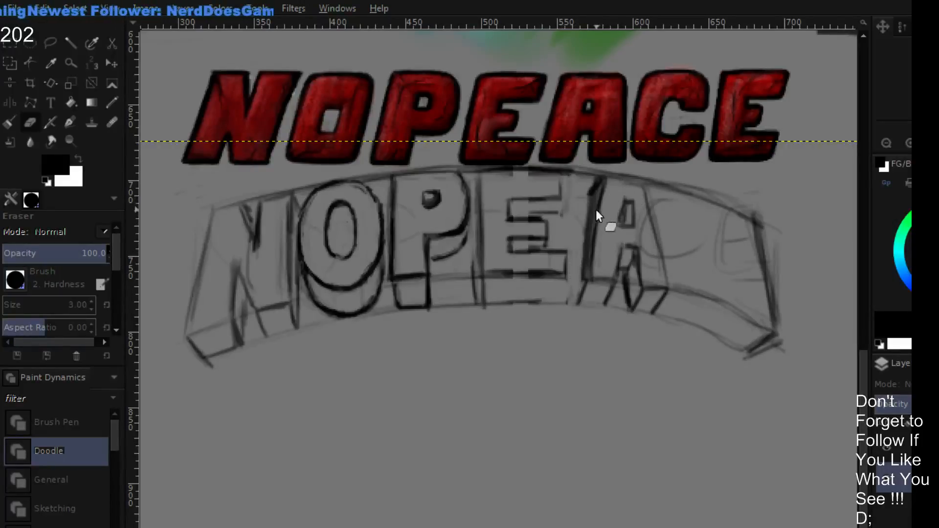
- Redraw and shade the depth face along the A's left side in black with the size 3 brush
key(p)
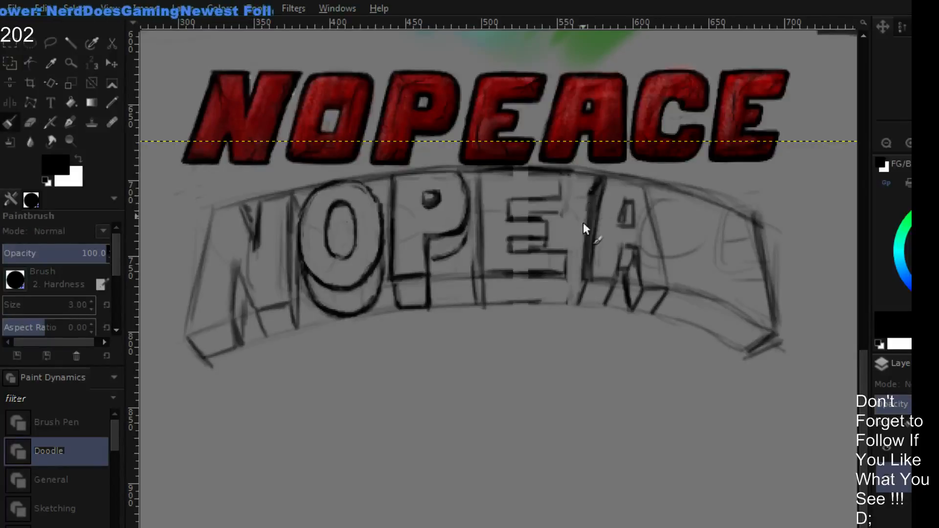
mouse_move(583, 222)
mouse_down()
mouse_move(578, 265)
mouse_move(586, 189)
mouse_move(579, 278)
mouse_up()
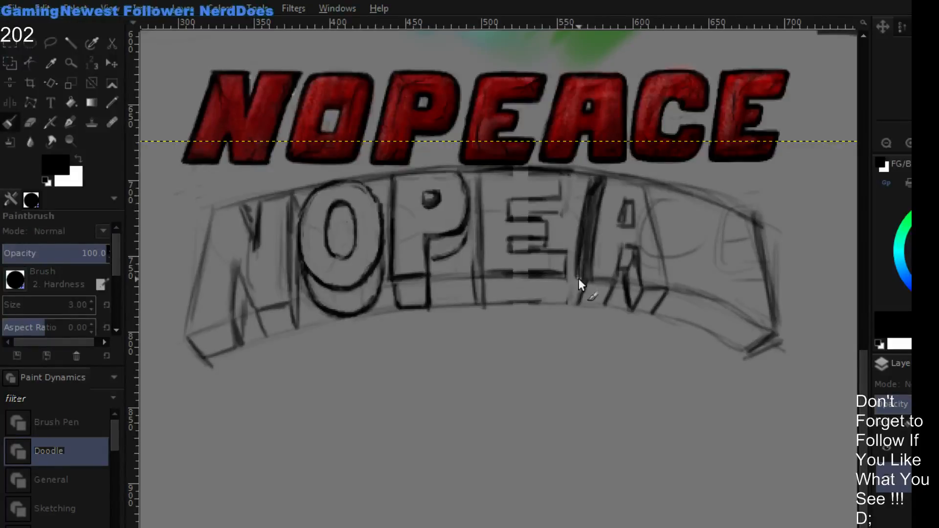
drag(591, 174, 588, 186)
- Darken the A's right edge and foot outlines and draw the depth edges beneath its right leg
drag(646, 190, 653, 218)
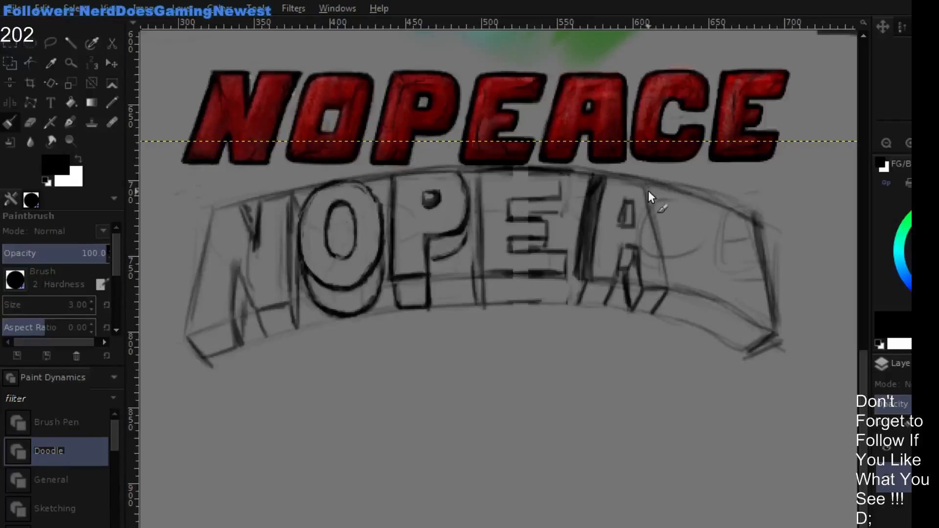
drag(648, 184, 674, 289)
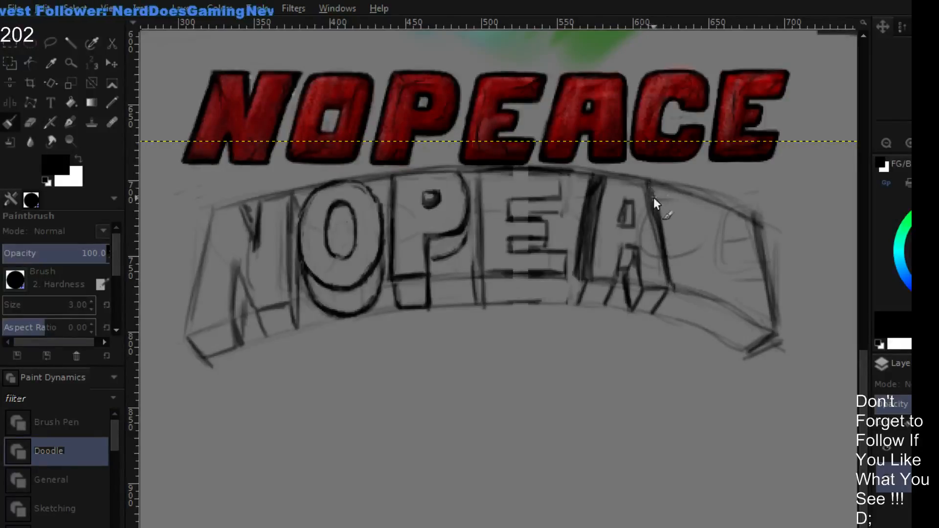
mouse_move(576, 273)
mouse_down()
mouse_move(615, 281)
mouse_move(606, 280)
mouse_move(617, 262)
mouse_move(619, 277)
mouse_move(619, 247)
mouse_move(629, 246)
mouse_move(645, 289)
mouse_move(675, 287)
mouse_up()
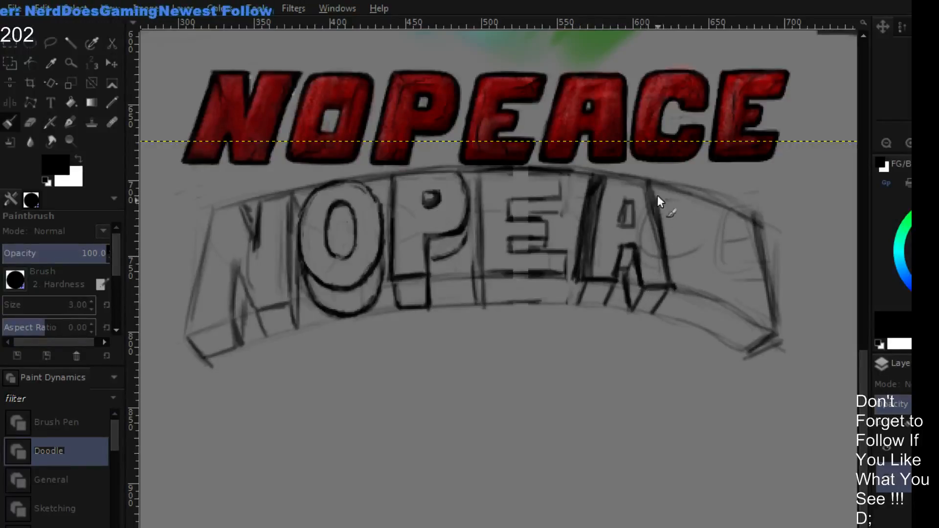
mouse_move(657, 195)
mouse_down()
mouse_move(675, 291)
mouse_move(670, 252)
mouse_move(674, 281)
mouse_up()
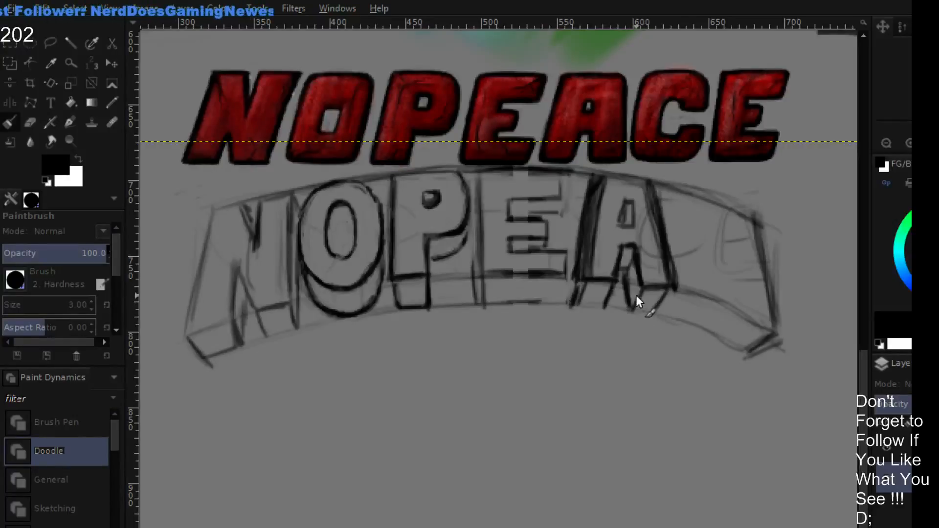
mouse_move(632, 306)
mouse_down()
mouse_move(675, 290)
mouse_move(660, 314)
mouse_up()
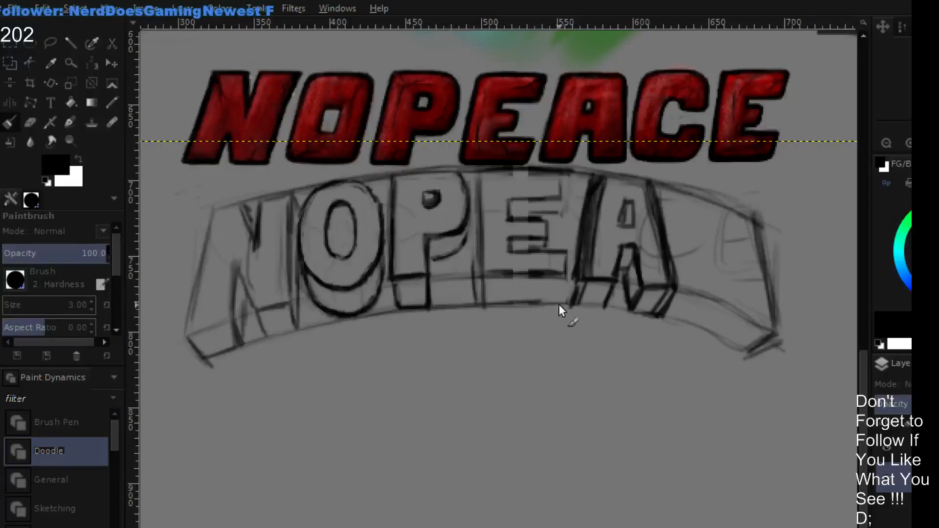
- Redraw the two lower guide arcs beneath the arched letters in black, extending them past the sketch's right end
mouse_move(583, 308)
mouse_down()
mouse_move(721, 318)
mouse_move(623, 310)
mouse_move(768, 353)
mouse_move(700, 324)
mouse_move(785, 362)
mouse_move(765, 348)
mouse_up()
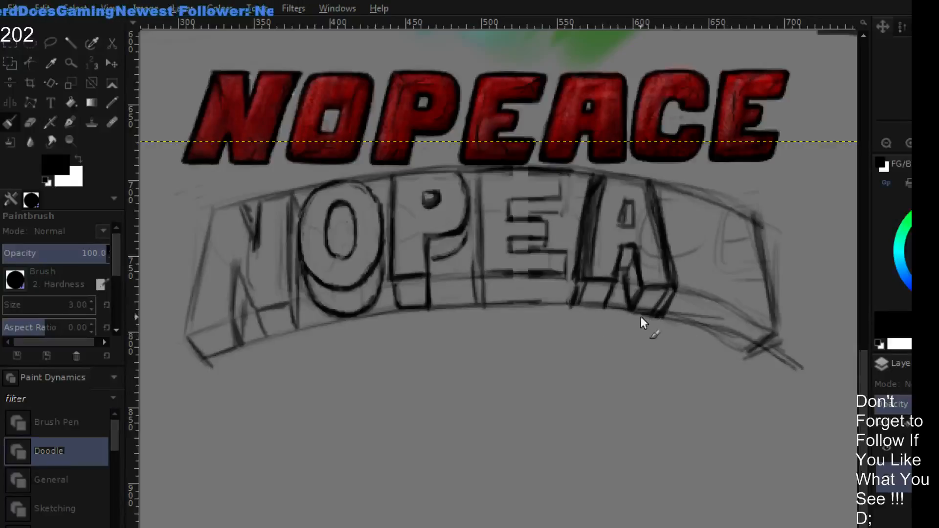
drag(668, 317, 780, 363)
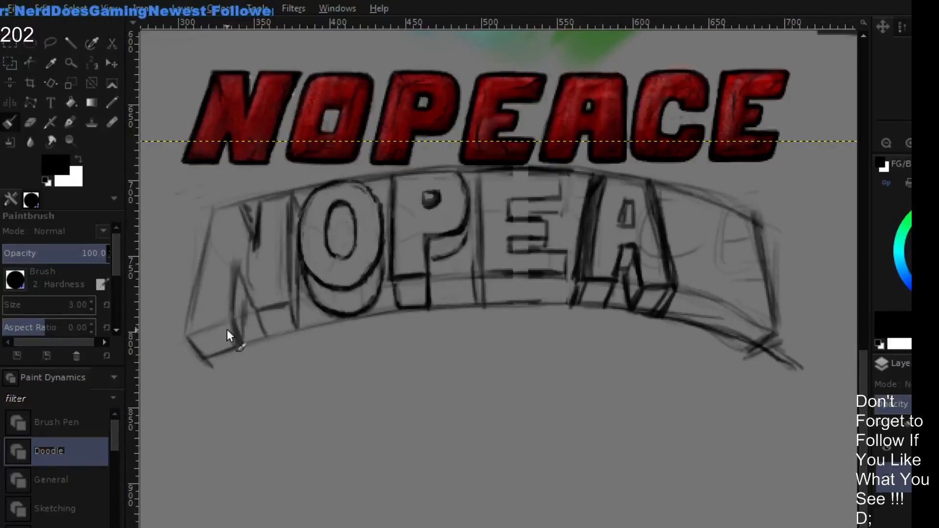
mouse_move(192, 331)
mouse_down()
mouse_move(418, 281)
mouse_move(387, 282)
mouse_move(484, 272)
mouse_up()
mouse_move(424, 278)
mouse_down()
mouse_move(543, 273)
mouse_move(603, 294)
mouse_move(592, 282)
mouse_move(517, 280)
mouse_move(667, 286)
mouse_move(582, 285)
mouse_move(769, 314)
mouse_up()
mouse_move(695, 296)
mouse_down()
mouse_move(778, 323)
mouse_move(709, 303)
mouse_move(800, 339)
mouse_up()
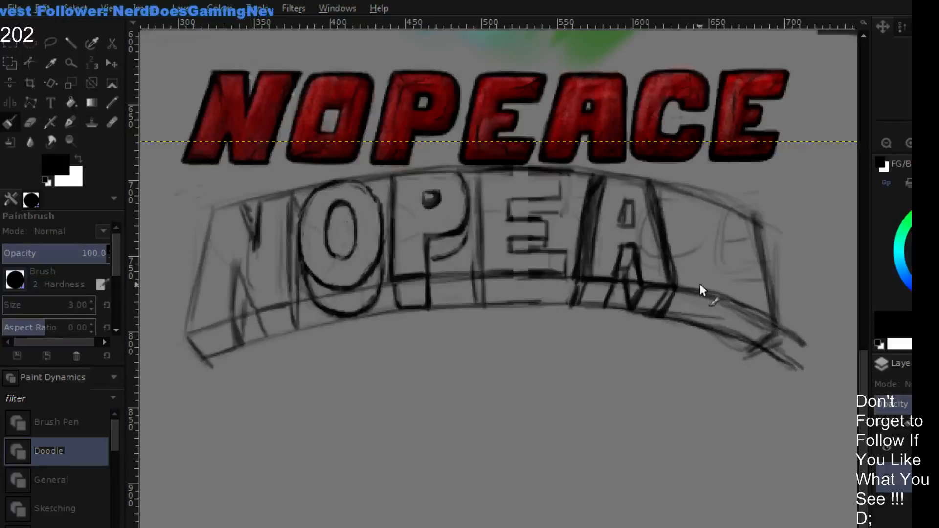
- Erase the faint letter lines and old end edge beyond the A, and sketch a new slanted end line farther right
key(shift+e)
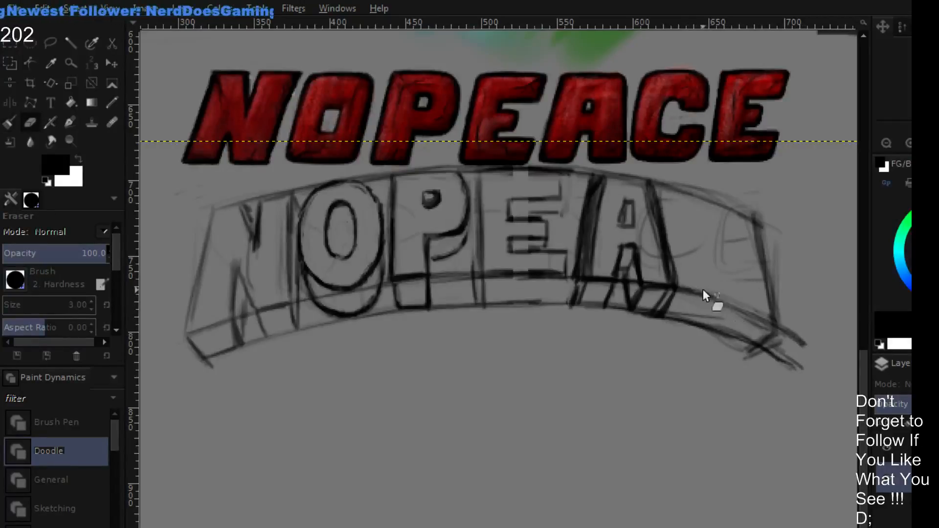
mouse_move(747, 300)
mouse_down()
mouse_move(802, 332)
mouse_move(782, 310)
mouse_move(752, 306)
mouse_move(799, 288)
mouse_move(747, 290)
mouse_move(782, 260)
mouse_move(721, 265)
mouse_move(757, 253)
mouse_move(761, 240)
mouse_move(735, 241)
mouse_move(767, 225)
mouse_move(718, 225)
mouse_move(765, 203)
mouse_up()
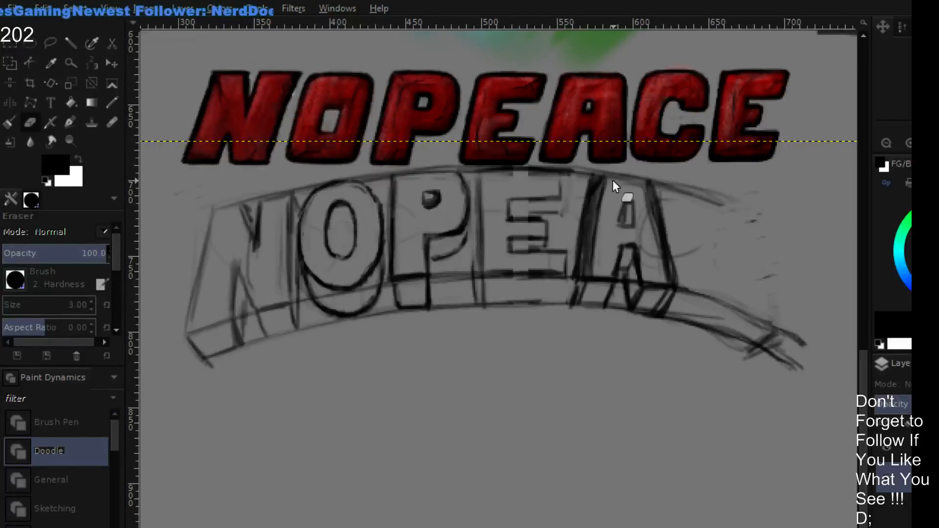
key(p)
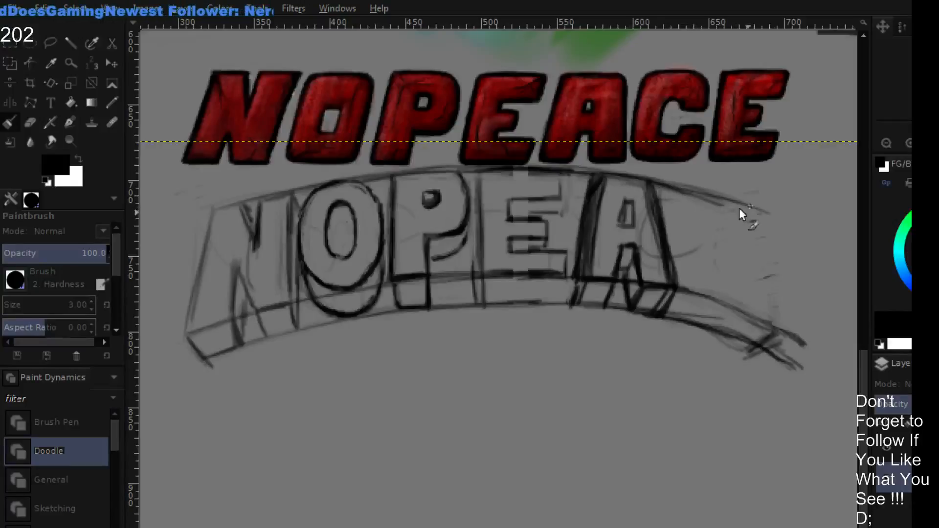
mouse_move(740, 211)
mouse_down()
mouse_move(811, 231)
mouse_move(811, 335)
mouse_up()
drag(789, 213, 808, 329)
drag(786, 195, 800, 339)
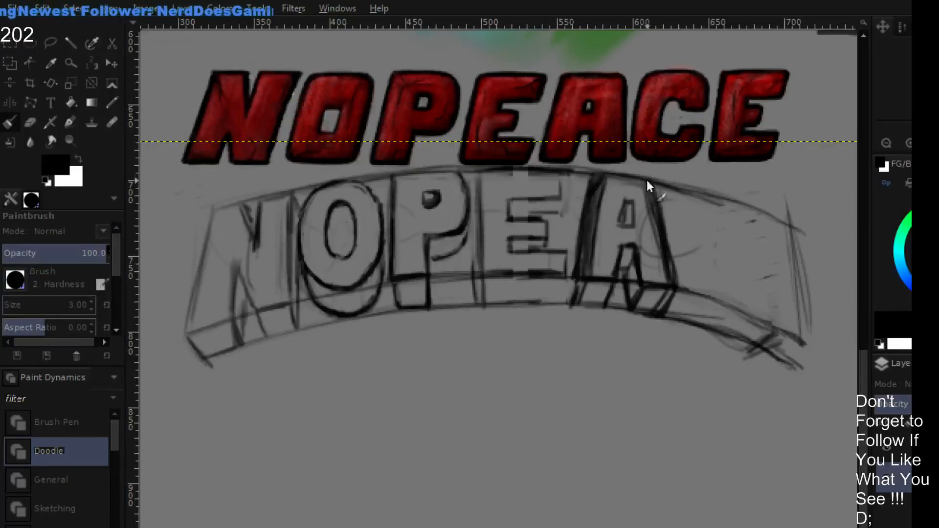
- Darken the upper guide arc from the A to the new end line, and rough in an oval for the C
drag(566, 169, 722, 182)
drag(638, 173, 758, 199)
mouse_move(705, 185)
mouse_down()
mouse_move(798, 217)
mouse_move(806, 290)
mouse_up()
mouse_move(804, 217)
mouse_down()
mouse_move(809, 348)
mouse_move(796, 221)
mouse_move(818, 329)
mouse_up()
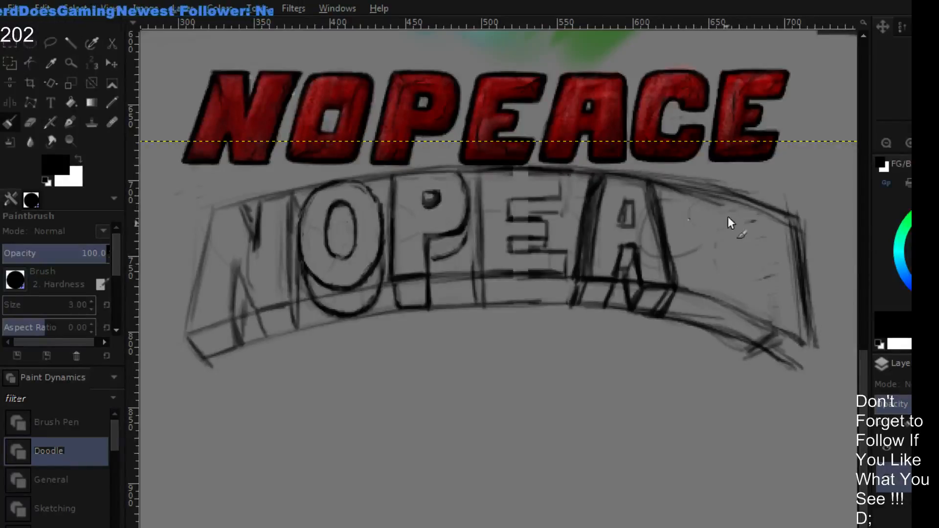
mouse_move(704, 201)
mouse_down()
mouse_move(681, 227)
mouse_move(715, 192)
mouse_move(707, 194)
mouse_move(737, 203)
mouse_move(682, 215)
mouse_move(692, 205)
mouse_move(684, 260)
mouse_move(678, 240)
mouse_move(704, 283)
mouse_move(686, 263)
mouse_move(701, 258)
mouse_move(708, 287)
mouse_move(700, 286)
mouse_move(700, 276)
mouse_move(727, 279)
mouse_move(715, 296)
mouse_move(738, 282)
mouse_move(755, 222)
mouse_up()
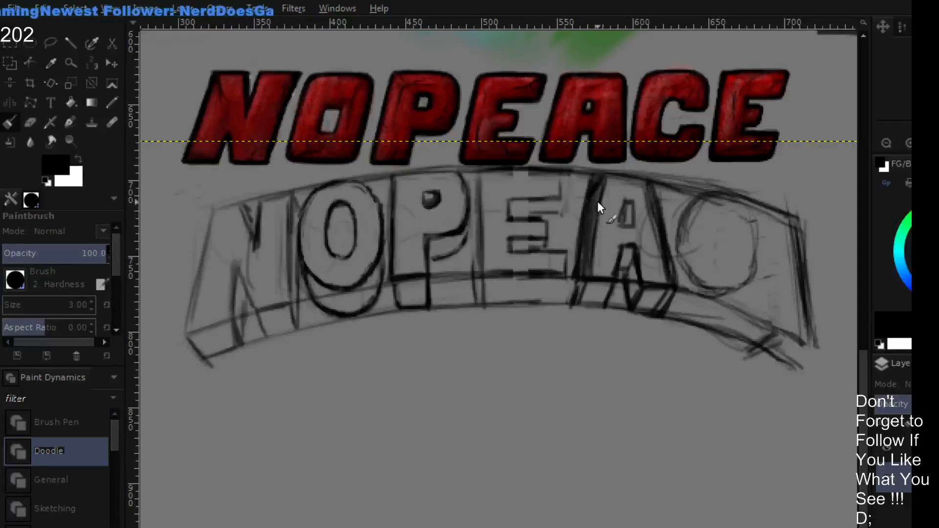
- Erase the A's inner shapes and shaded sides along with part of the C, and redraw the A's two slanted sides
key(shift+e)
mouse_move(598, 244)
mouse_down()
mouse_move(599, 177)
mouse_move(583, 269)
mouse_move(608, 228)
mouse_move(629, 219)
mouse_move(632, 233)
mouse_move(603, 262)
mouse_move(647, 259)
mouse_move(665, 277)
mouse_move(679, 273)
mouse_move(614, 258)
mouse_move(658, 209)
mouse_move(620, 207)
mouse_move(657, 187)
mouse_move(704, 198)
mouse_move(606, 183)
mouse_move(614, 178)
mouse_move(720, 236)
mouse_move(653, 264)
mouse_up()
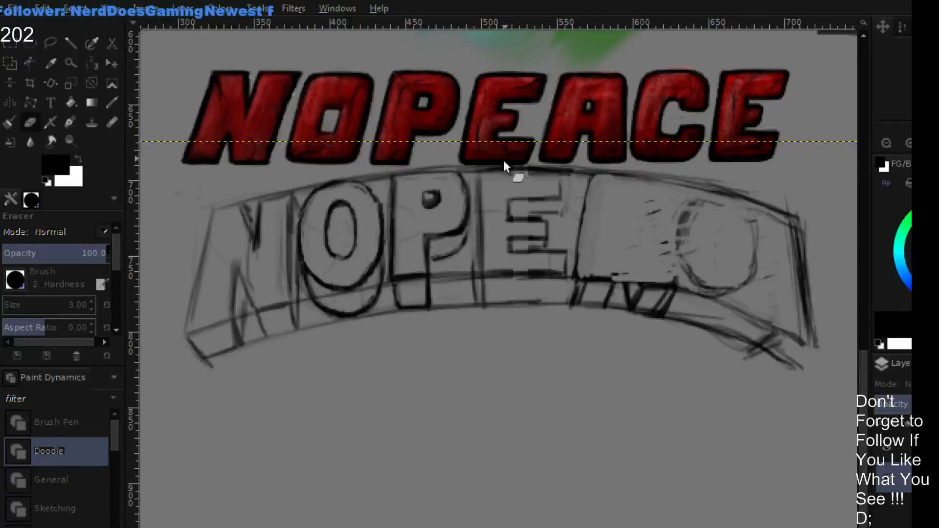
key(p)
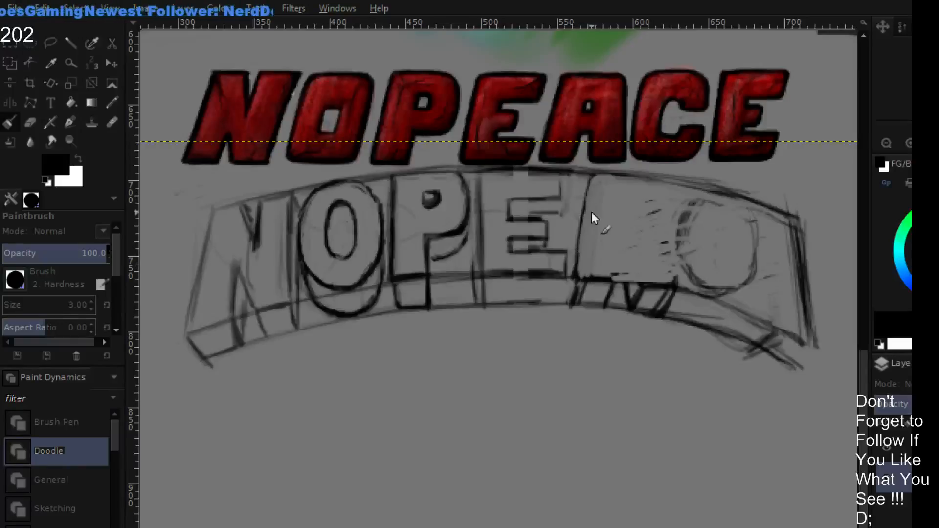
mouse_move(588, 209)
mouse_down()
mouse_move(578, 248)
mouse_move(576, 238)
mouse_up()
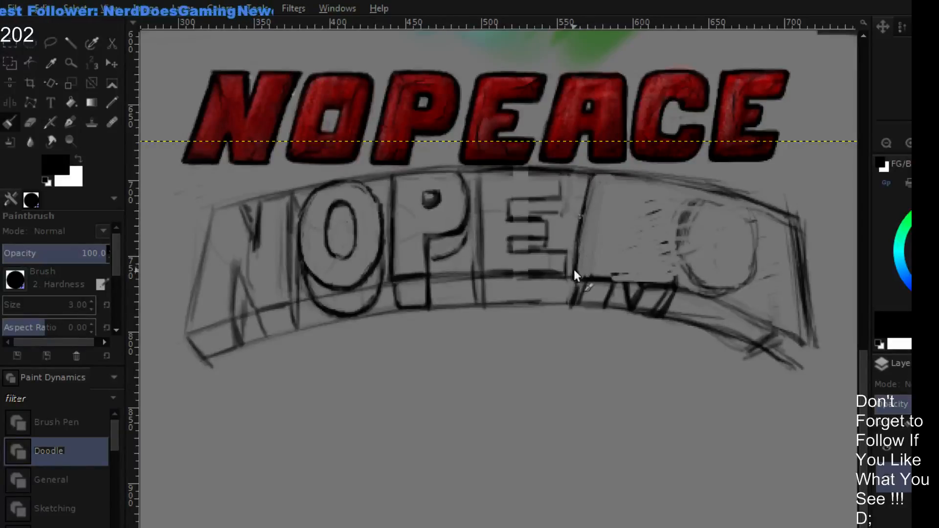
drag(643, 189, 656, 245)
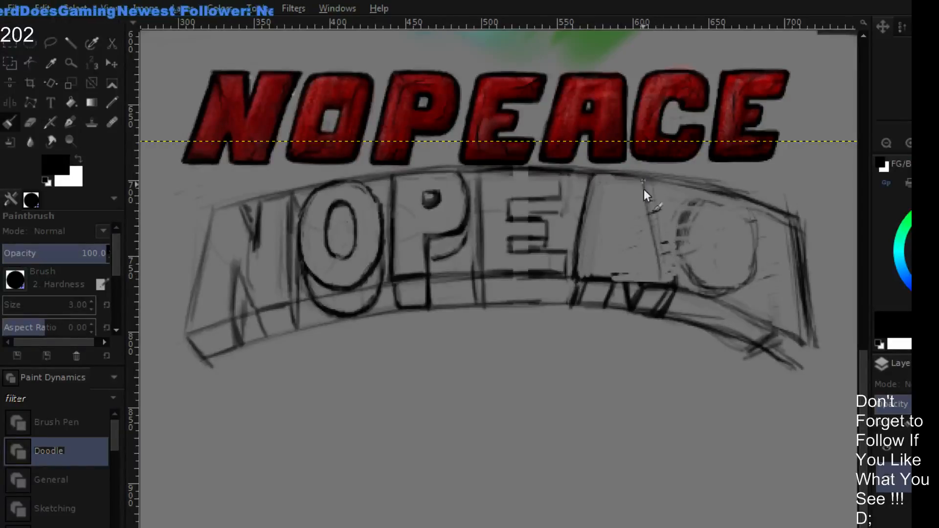
mouse_move(656, 282)
mouse_down()
mouse_move(659, 228)
mouse_move(650, 211)
mouse_up()
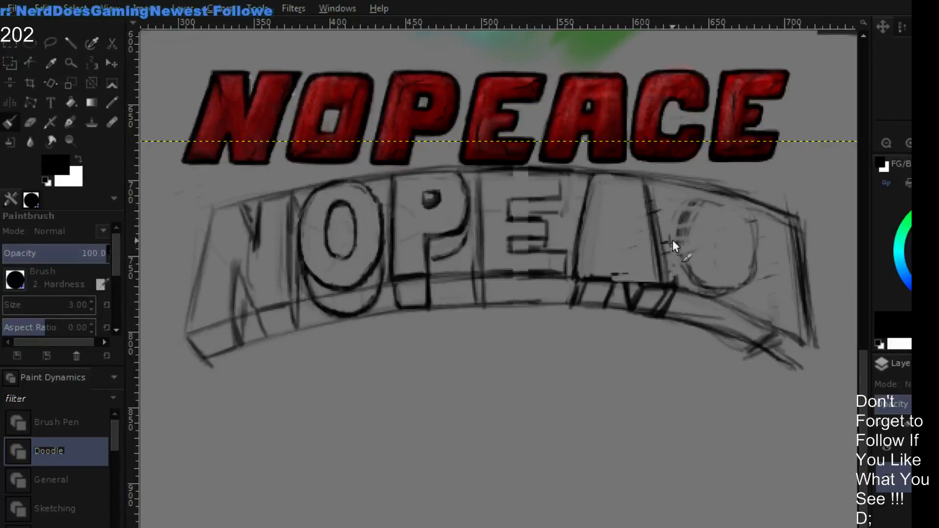
- Redraw the C's rounded outline closer to the A, reaching up to the upper guide arc
mouse_move(671, 247)
mouse_down()
mouse_move(679, 201)
mouse_move(675, 208)
mouse_move(701, 188)
mouse_up()
mouse_move(673, 211)
mouse_down()
mouse_move(684, 241)
mouse_move(674, 271)
mouse_move(675, 239)
mouse_move(691, 281)
mouse_move(678, 275)
mouse_move(713, 290)
mouse_move(718, 267)
mouse_move(740, 263)
mouse_move(731, 201)
mouse_up()
mouse_move(699, 188)
mouse_down()
mouse_move(759, 250)
mouse_move(759, 209)
mouse_move(752, 297)
mouse_up()
- Sketch the final E in black between the C and the arch's right end, with its left stem and bars
drag(756, 205, 749, 313)
drag(814, 321, 816, 344)
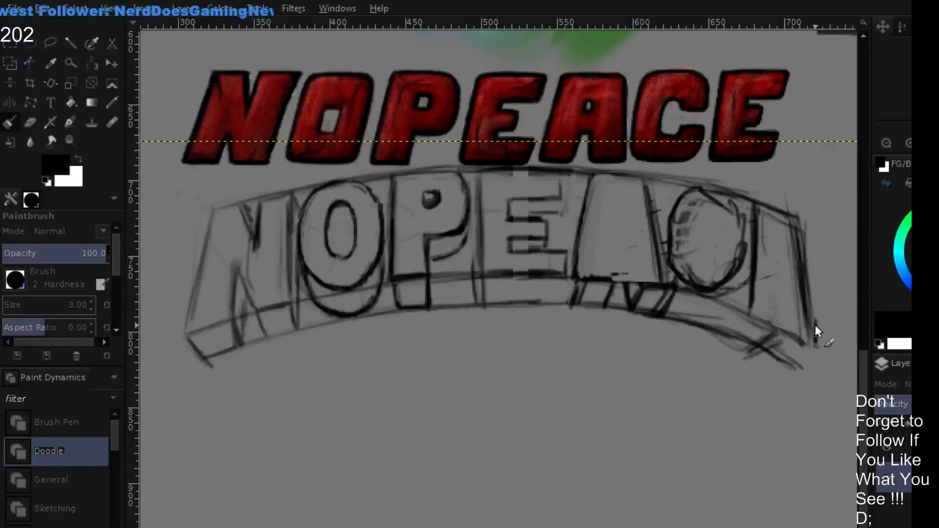
mouse_move(775, 207)
mouse_down()
mouse_move(821, 221)
mouse_move(810, 254)
mouse_move(784, 243)
mouse_move(798, 246)
mouse_move(783, 265)
mouse_move(797, 291)
mouse_move(785, 299)
mouse_move(791, 293)
mouse_move(781, 292)
mouse_move(780, 304)
mouse_move(825, 323)
mouse_up()
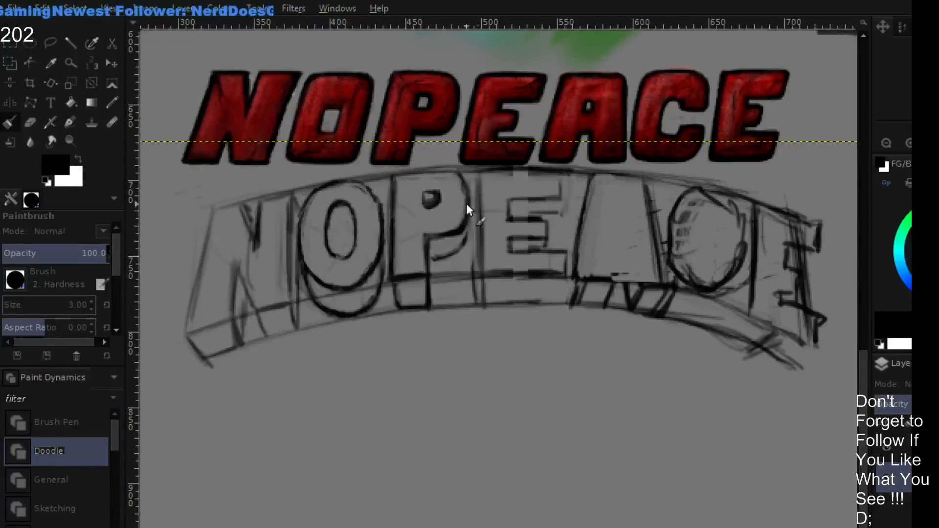
- Clean up and darken the right curve of the P's bowl and add an inner depth curve inside the O's hole
key(shift+e)
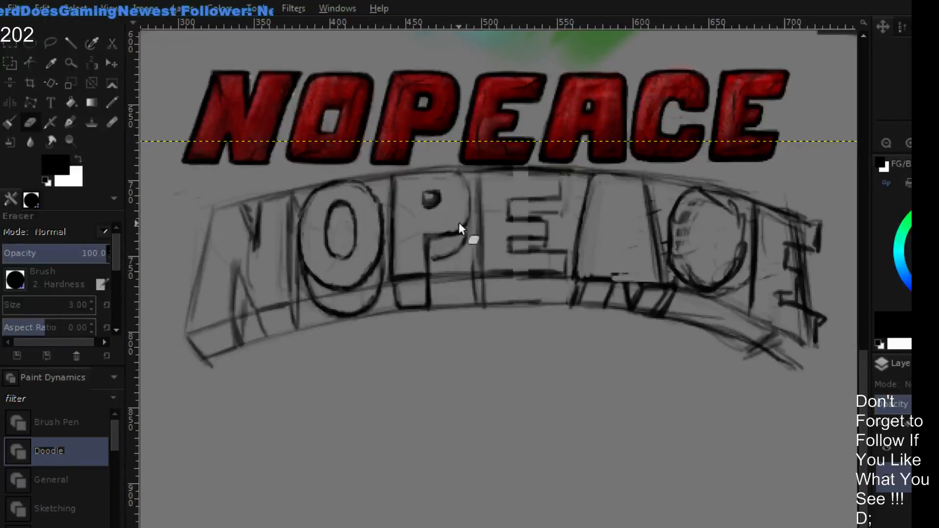
key(p)
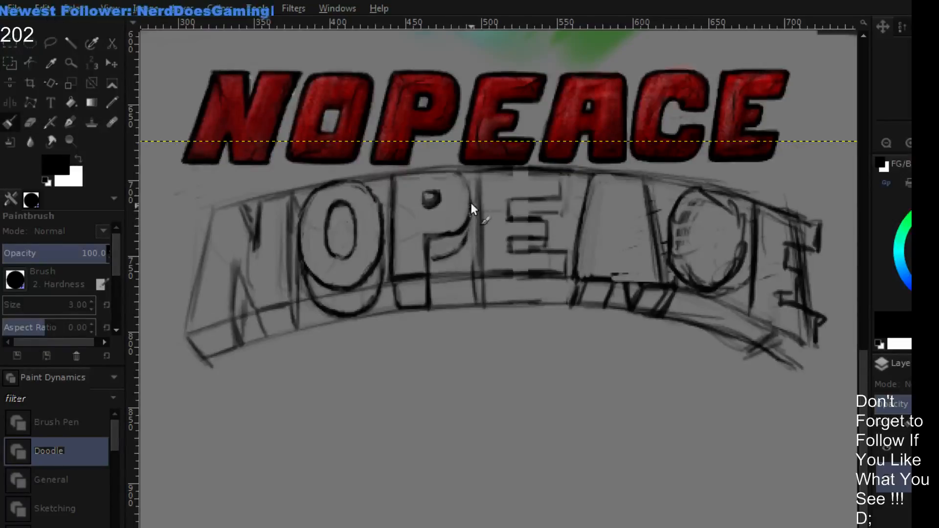
drag(470, 190, 459, 230)
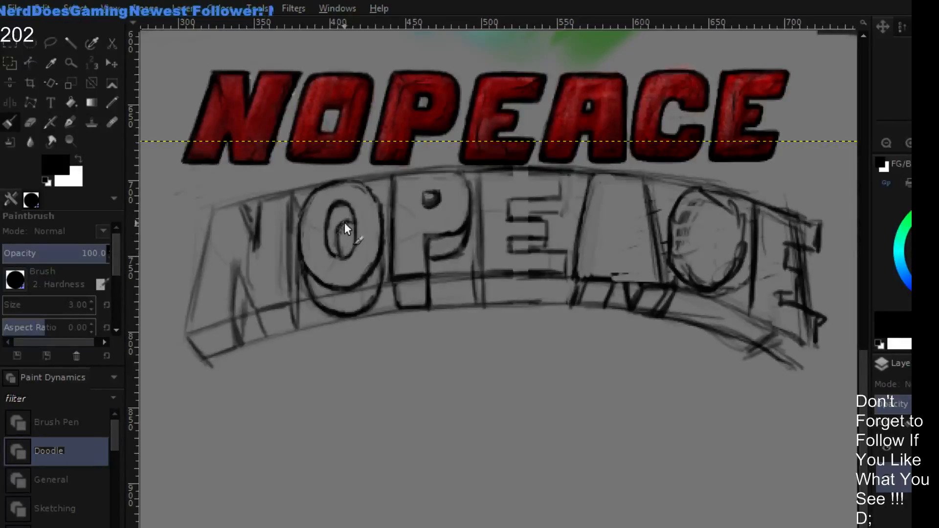
drag(344, 222, 340, 253)
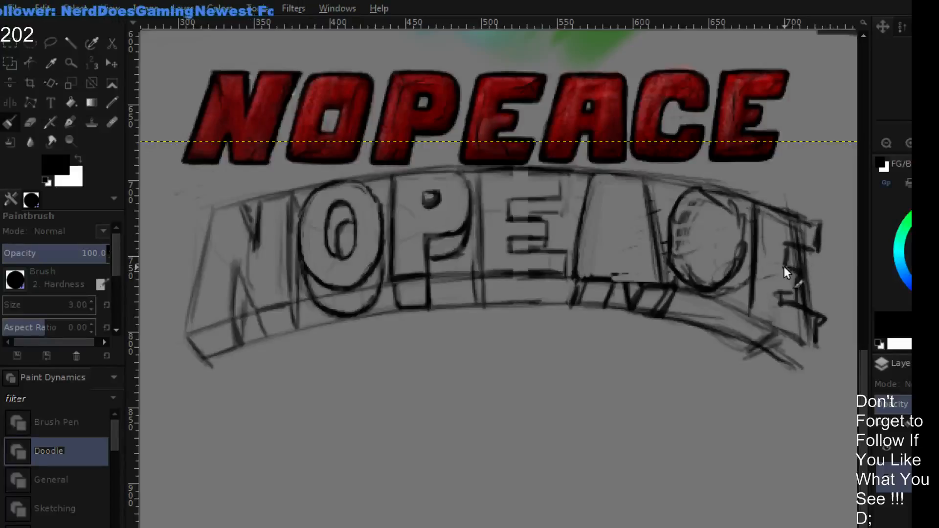
- Erase the old edge line between the final E's bars and redraw the notch between its middle and lower bars
key(shift+e)
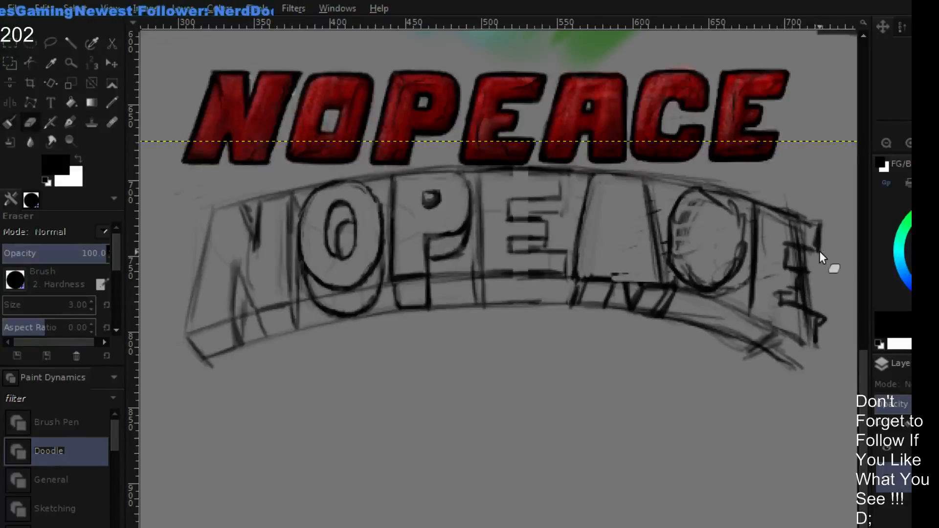
drag(814, 257, 797, 263)
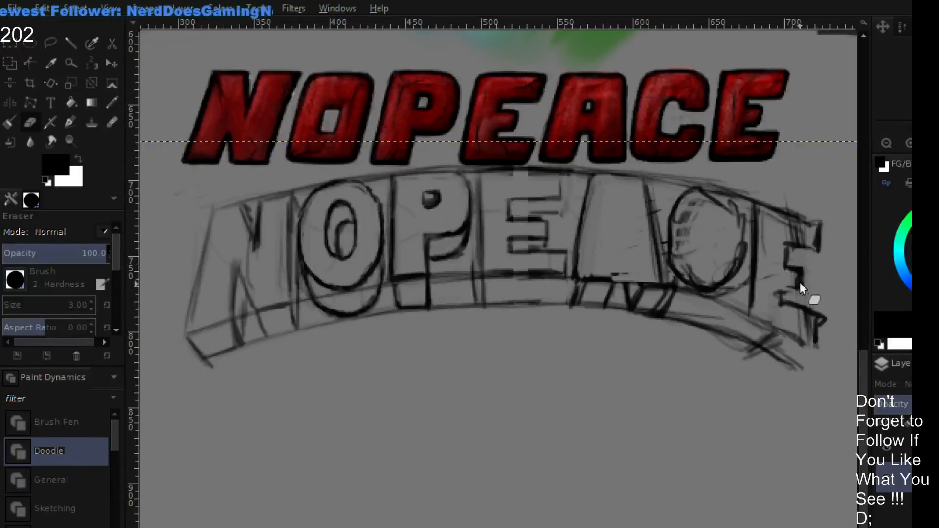
key(p)
drag(800, 291, 804, 270)
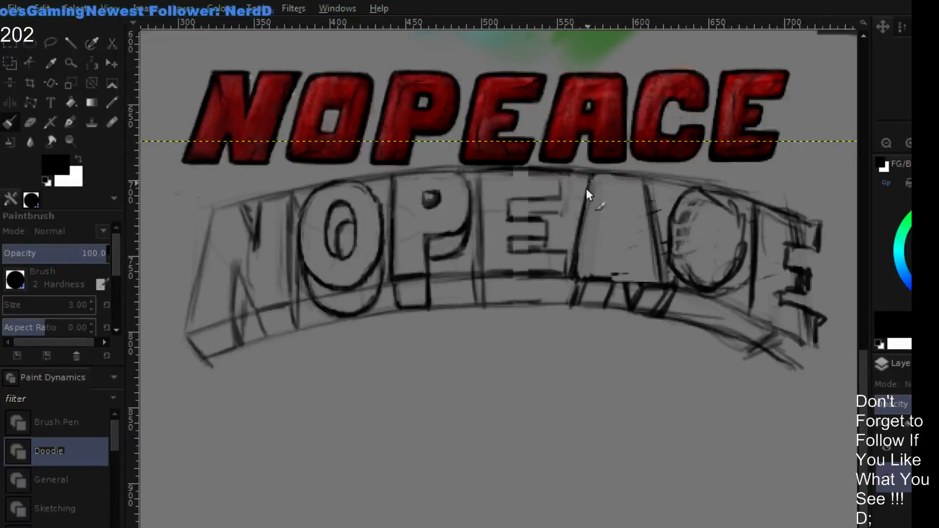
- Clean up and darken the A's two slanted sides, and erase the old depth lines beneath its legs
key(shift+e)
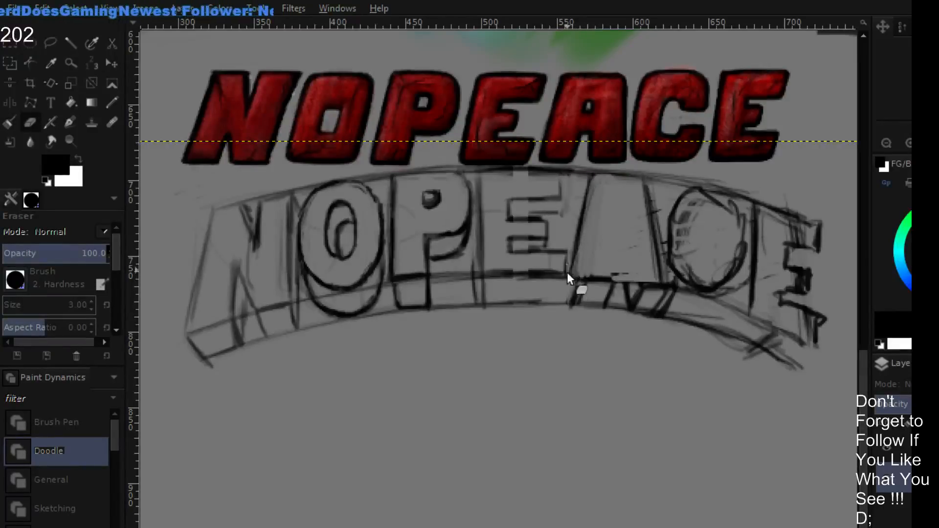
mouse_move(567, 272)
mouse_down()
mouse_move(568, 315)
mouse_move(569, 253)
mouse_up()
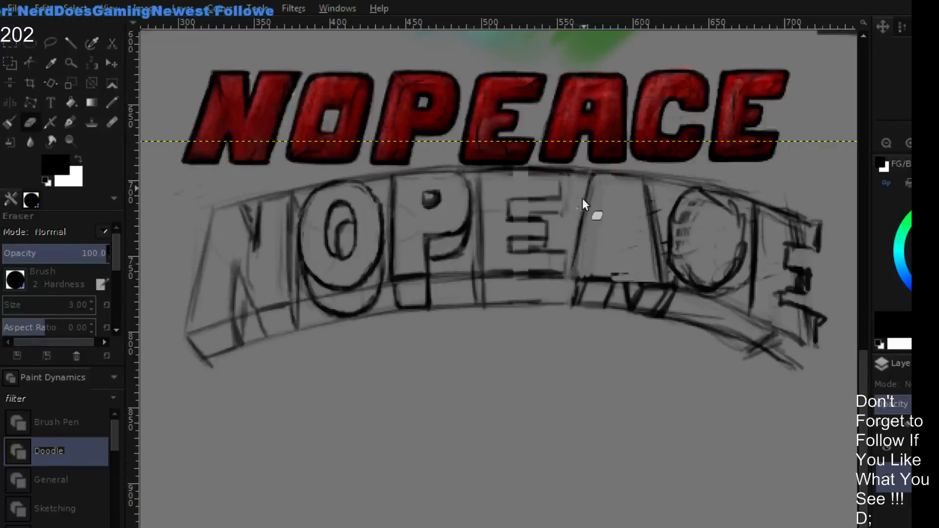
key(p)
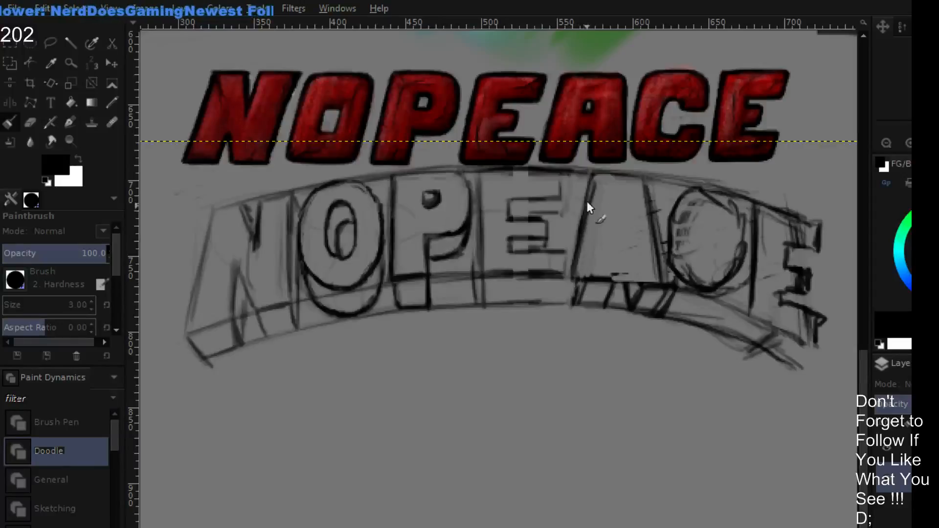
drag(585, 209, 577, 273)
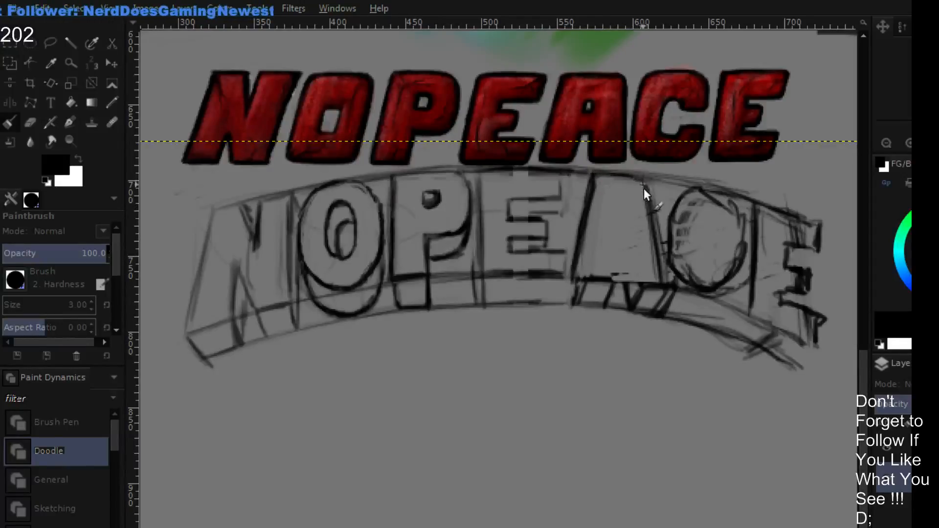
drag(644, 189, 659, 257)
key(shift+e)
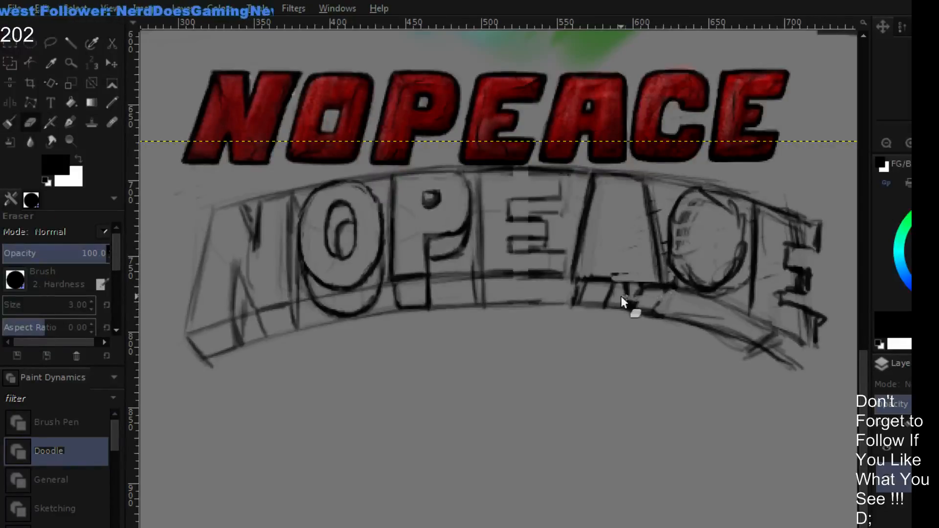
mouse_move(621, 296)
mouse_down()
mouse_move(649, 304)
mouse_move(570, 291)
mouse_move(632, 293)
mouse_move(613, 288)
mouse_move(568, 286)
mouse_move(618, 300)
mouse_up()
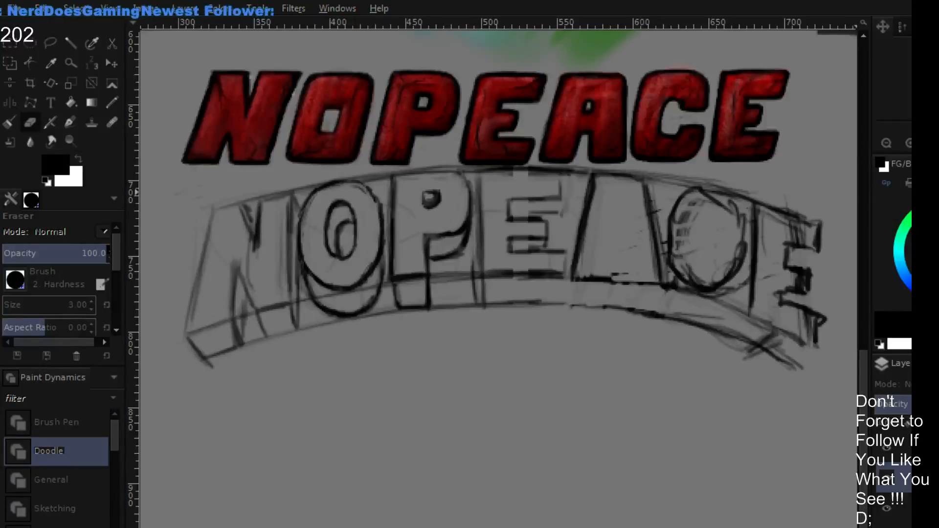
- Trace the two lower guide arcs in bright green along the full width of the lettering
drag(933, 223, 924, 213)
key(p)
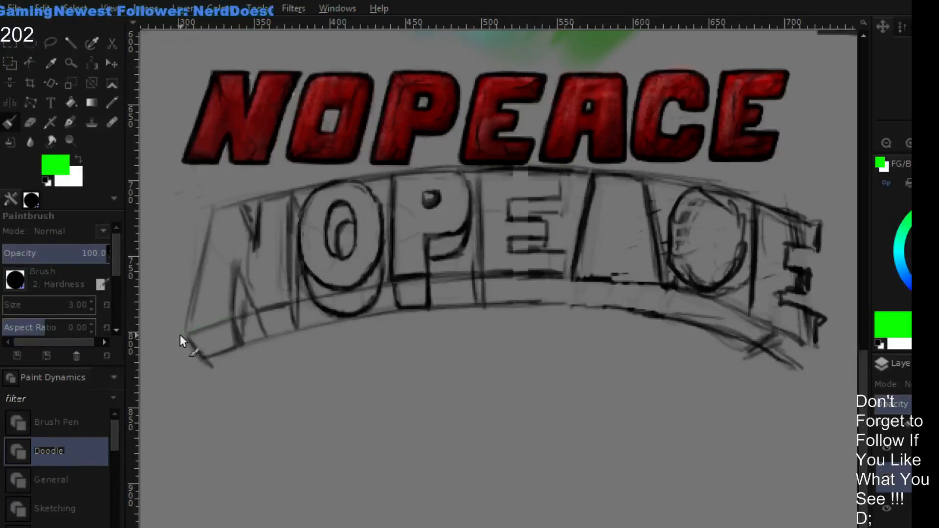
mouse_move(184, 335)
mouse_down()
mouse_move(350, 287)
mouse_move(310, 300)
mouse_move(454, 279)
mouse_move(385, 282)
mouse_move(461, 269)
mouse_move(384, 287)
mouse_move(473, 274)
mouse_move(426, 278)
mouse_move(580, 278)
mouse_move(513, 273)
mouse_move(720, 294)
mouse_up()
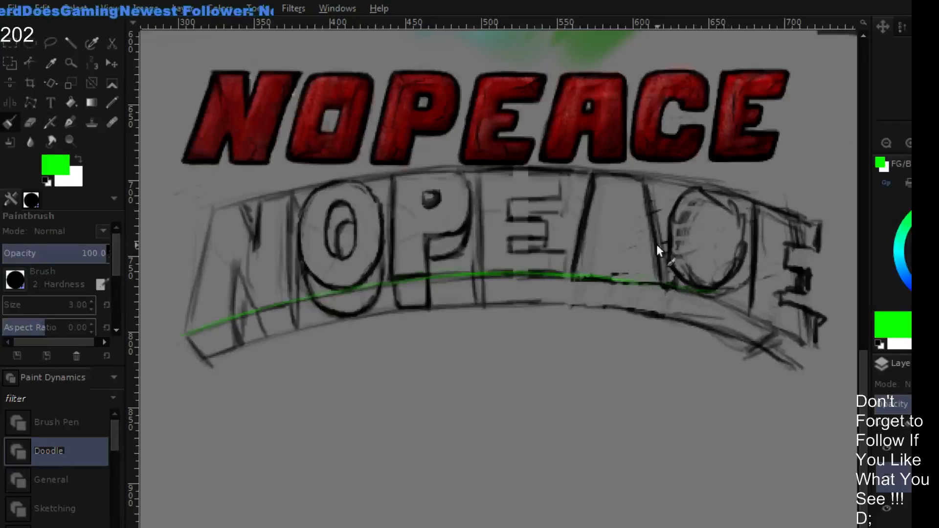
mouse_move(610, 279)
mouse_down()
mouse_move(729, 301)
mouse_move(796, 327)
mouse_move(790, 336)
mouse_up()
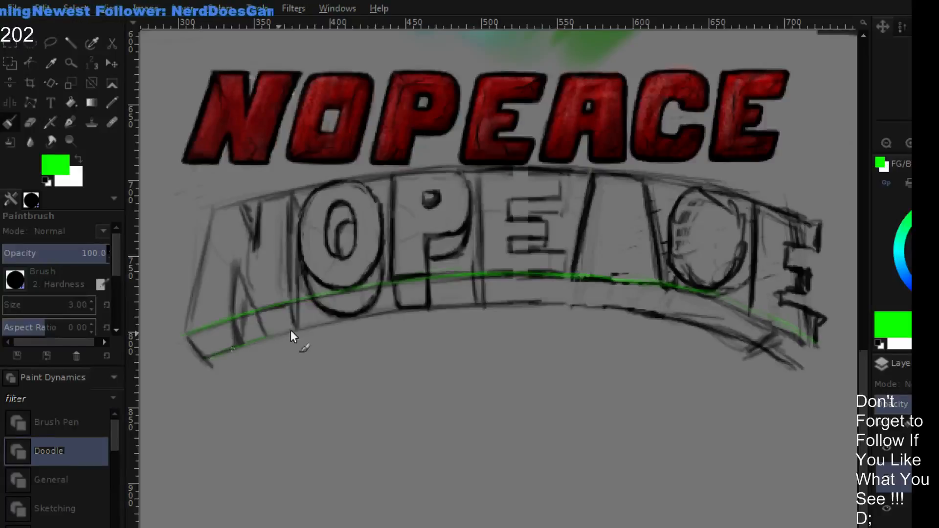
mouse_move(205, 359)
mouse_down()
mouse_move(398, 308)
mouse_move(551, 304)
mouse_up()
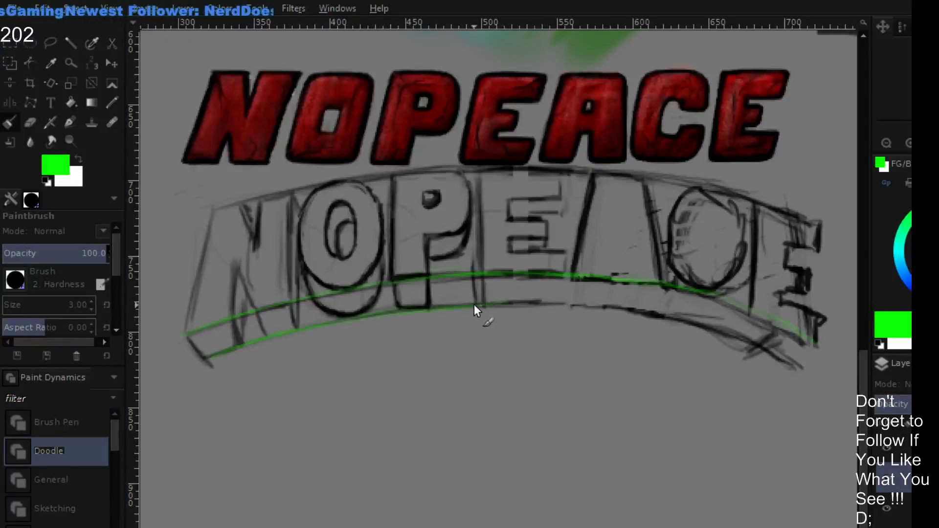
mouse_move(494, 303)
mouse_down()
mouse_move(657, 312)
mouse_move(749, 337)
mouse_move(719, 329)
mouse_move(802, 367)
mouse_up()
drag(718, 301, 765, 316)
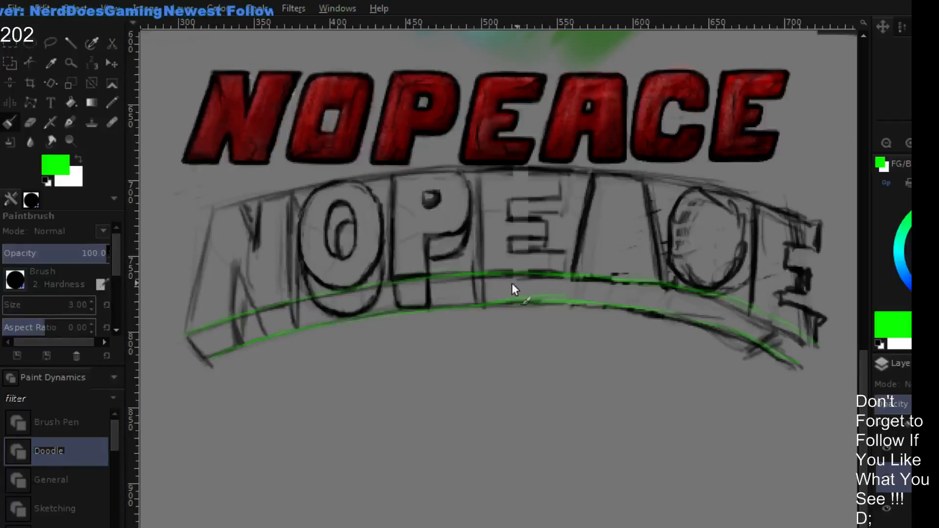
click(886, 144)
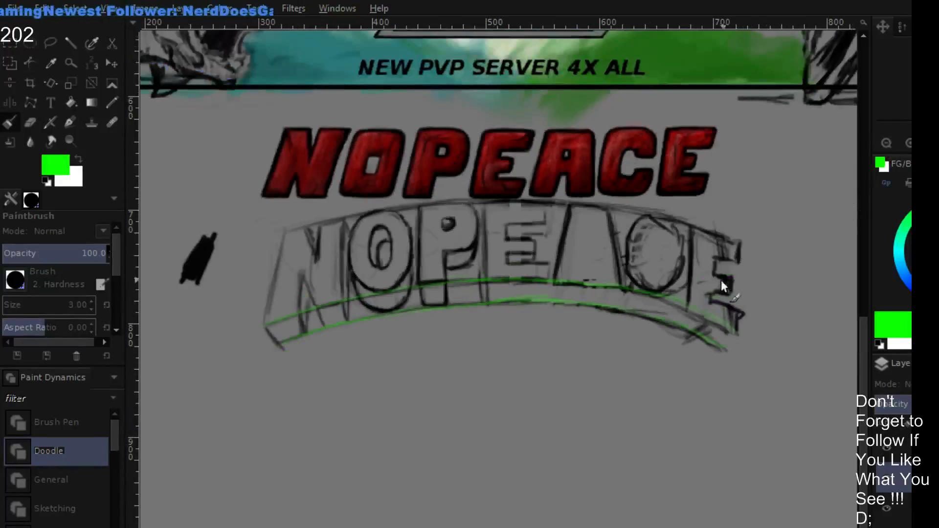
- Redraw the right ends of both green guide arcs slightly higher so they finish beneath the final E, erasing the old ends
drag(670, 231, 640, 230)
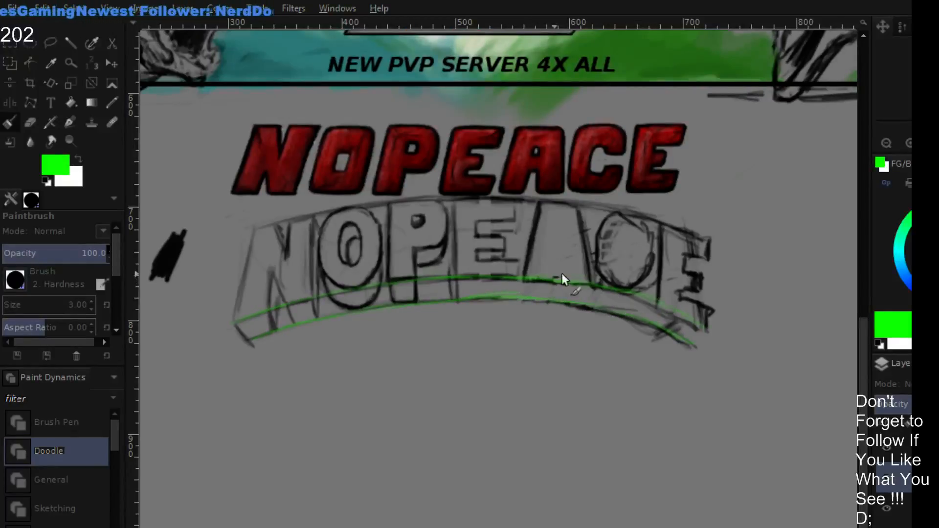
mouse_move(640, 296)
mouse_down()
mouse_move(705, 309)
mouse_move(674, 303)
mouse_move(714, 318)
mouse_up()
drag(609, 309, 702, 329)
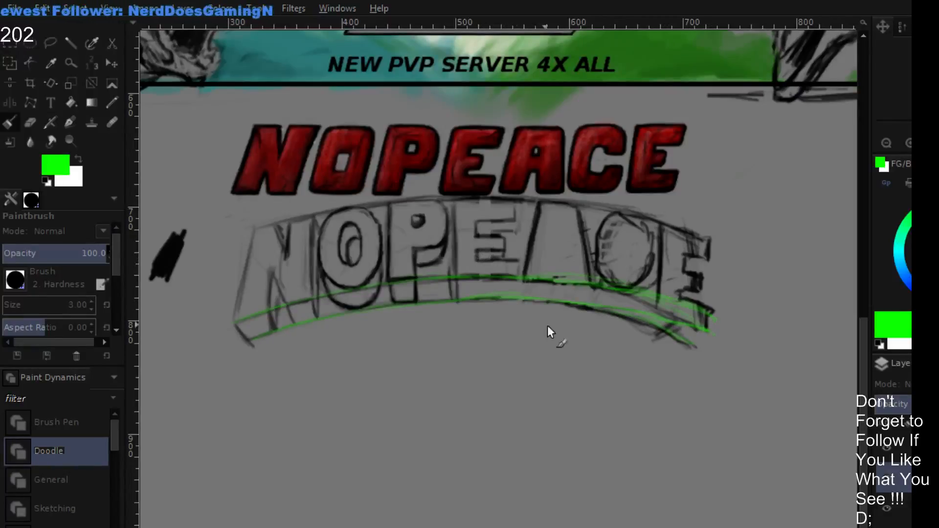
key(shift+e)
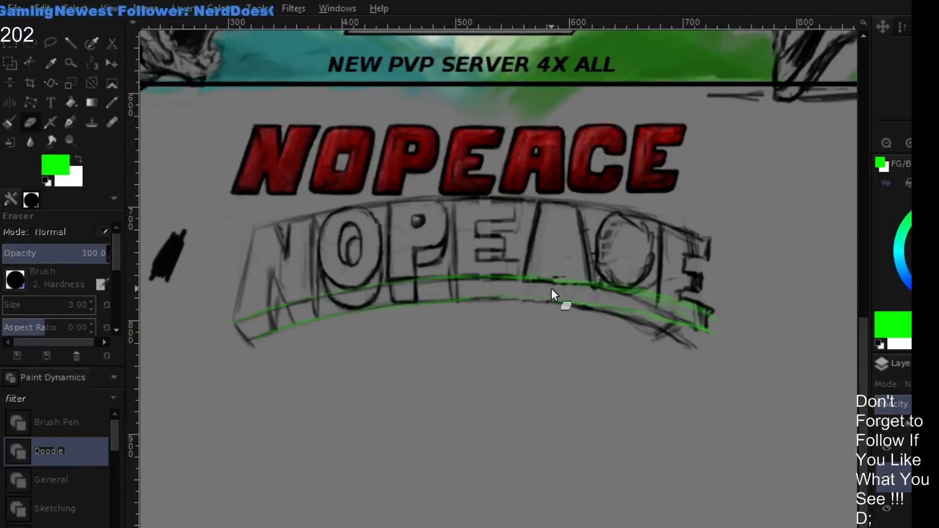
key(p)
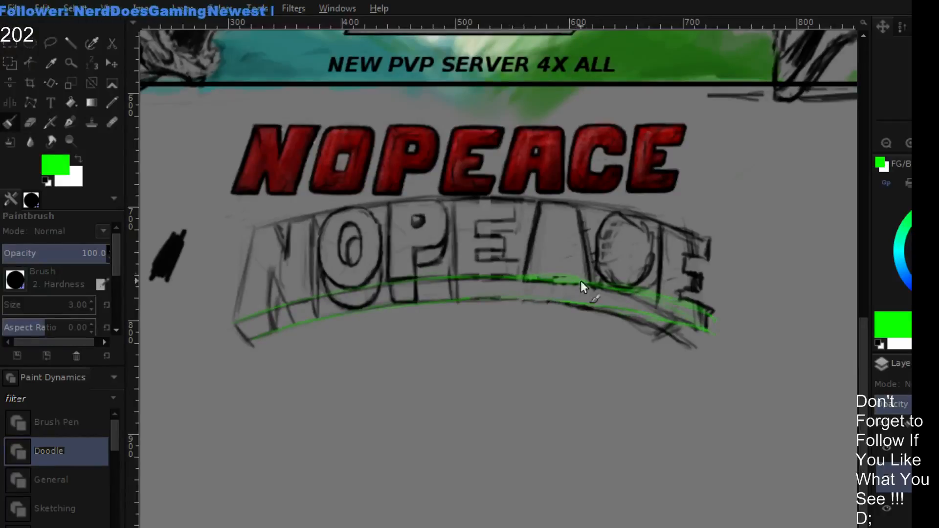
key(shift+e)
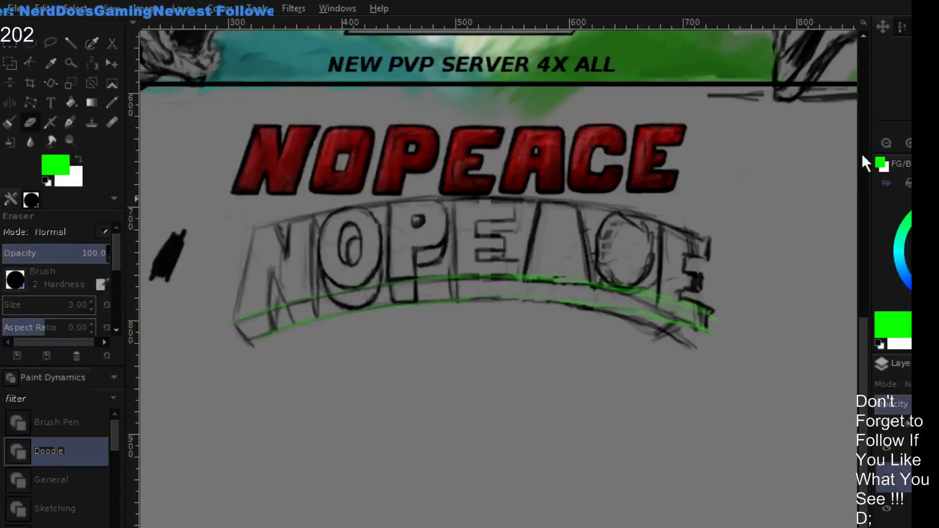
key(p)
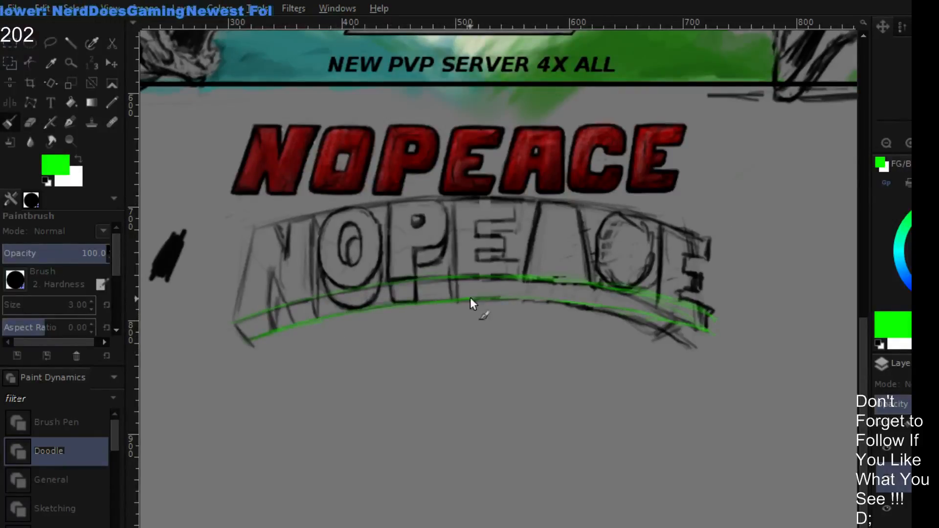
- Clean up and extend both green arcs past the final E, closing them with a short slanted end cap
drag(688, 325, 720, 333)
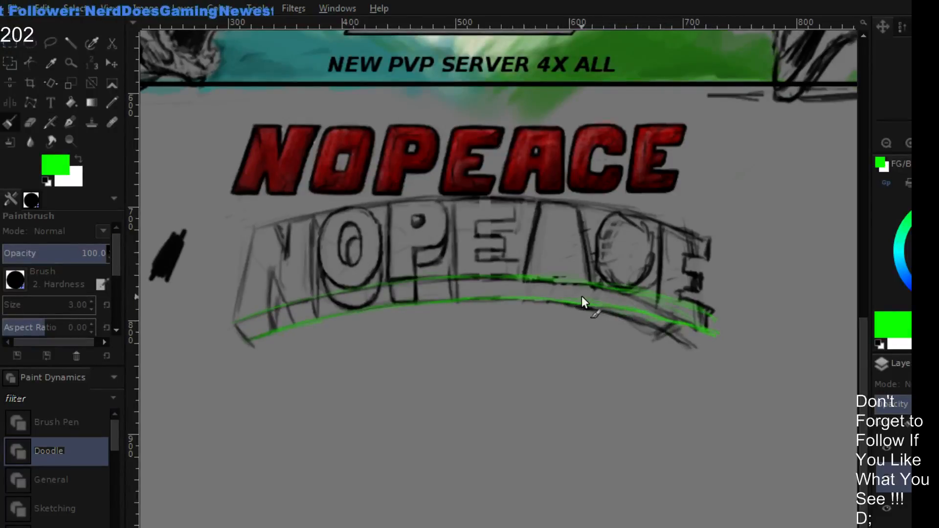
key(shift+e)
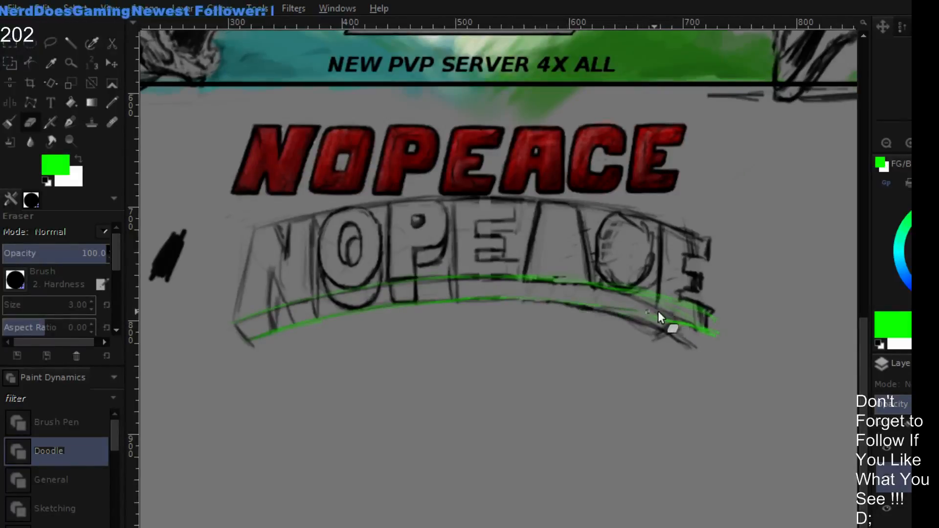
key(p)
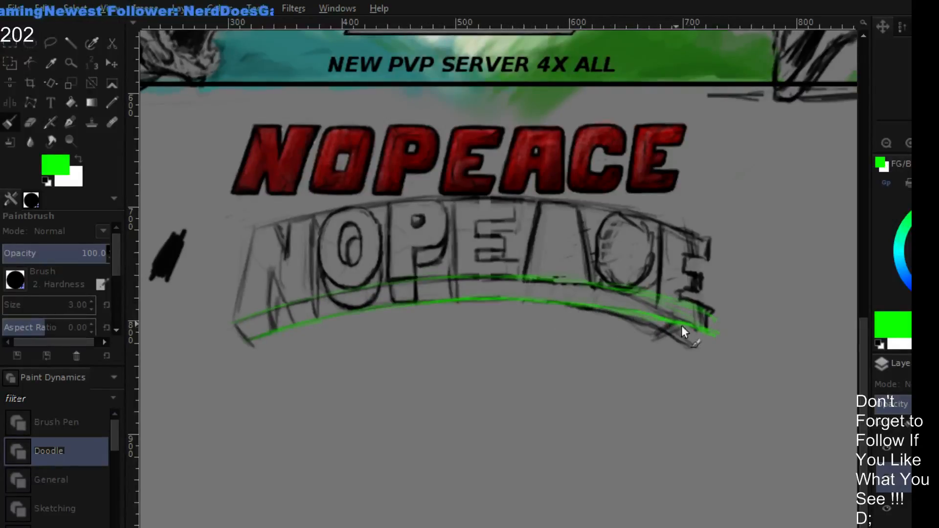
mouse_move(651, 295)
mouse_down()
mouse_move(736, 324)
mouse_move(730, 330)
mouse_up()
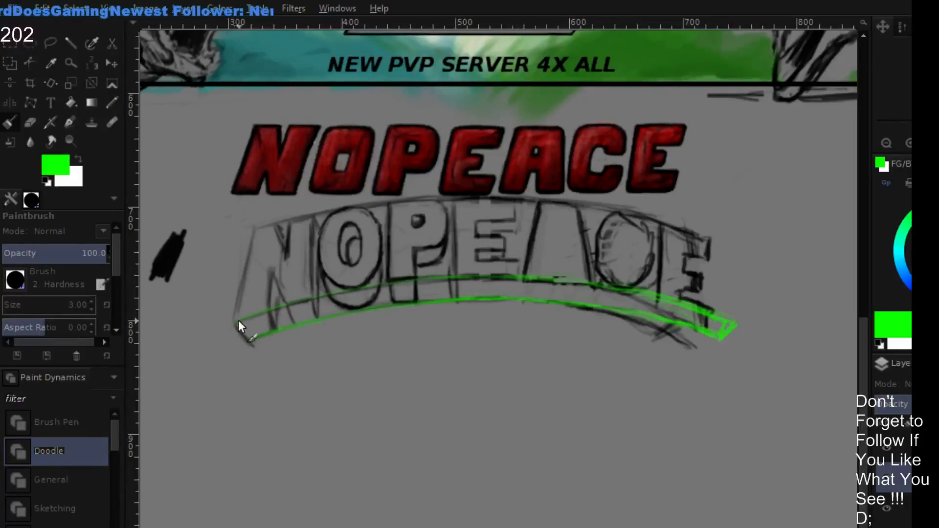
- Retrace the upper green guide arc from beneath the N across to the C
drag(234, 321, 368, 284)
drag(286, 306, 409, 281)
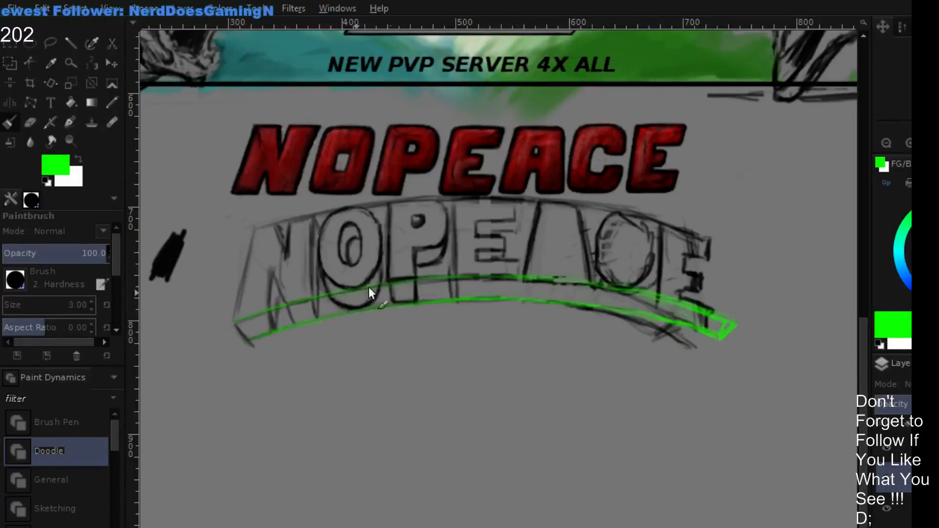
mouse_move(466, 278)
mouse_down()
mouse_move(544, 277)
mouse_move(639, 295)
mouse_up()
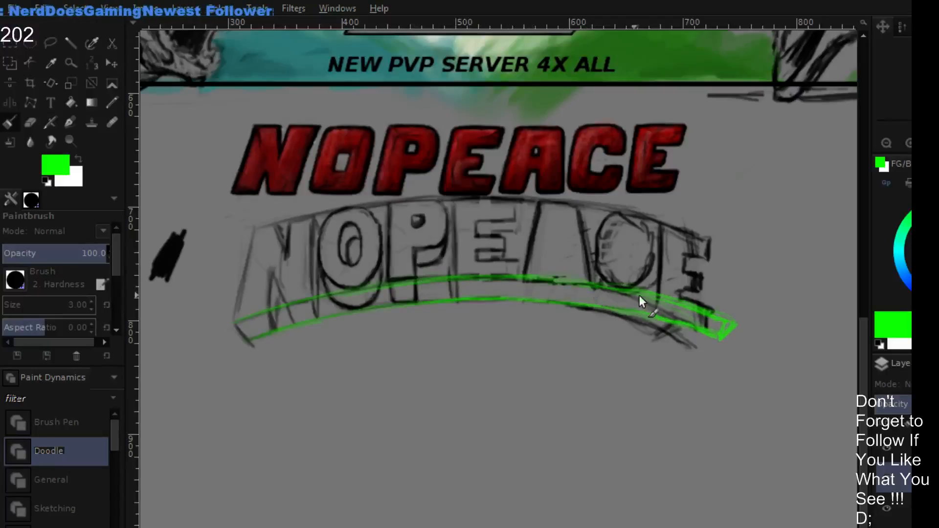
- Erase the doubled green lines at the band's right end and the old black sketch lines below the band on the lettering layer
key(shift+e)
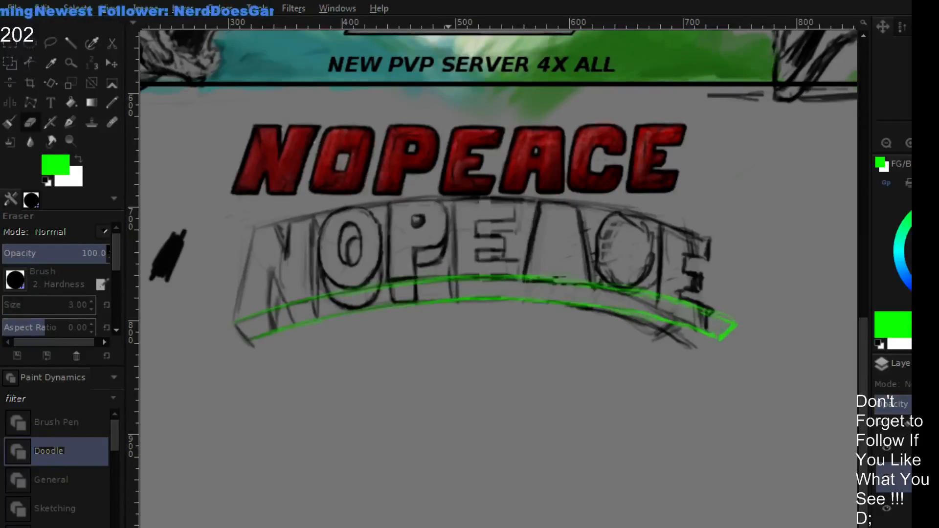
click(905, 508)
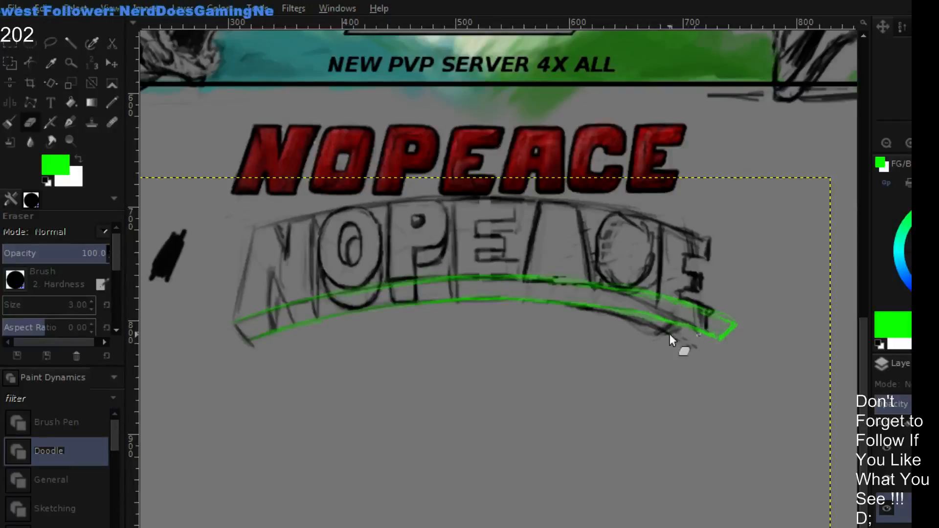
mouse_move(676, 342)
mouse_down()
mouse_move(599, 329)
mouse_move(673, 339)
mouse_move(610, 312)
mouse_move(583, 324)
mouse_move(611, 325)
mouse_move(579, 323)
mouse_move(670, 354)
mouse_move(704, 349)
mouse_move(658, 350)
mouse_move(638, 334)
mouse_move(702, 344)
mouse_move(594, 238)
mouse_move(639, 289)
mouse_move(701, 314)
mouse_move(635, 299)
mouse_move(705, 326)
mouse_move(695, 306)
mouse_move(704, 295)
mouse_move(627, 318)
mouse_move(680, 306)
mouse_move(711, 324)
mouse_move(623, 316)
mouse_up()
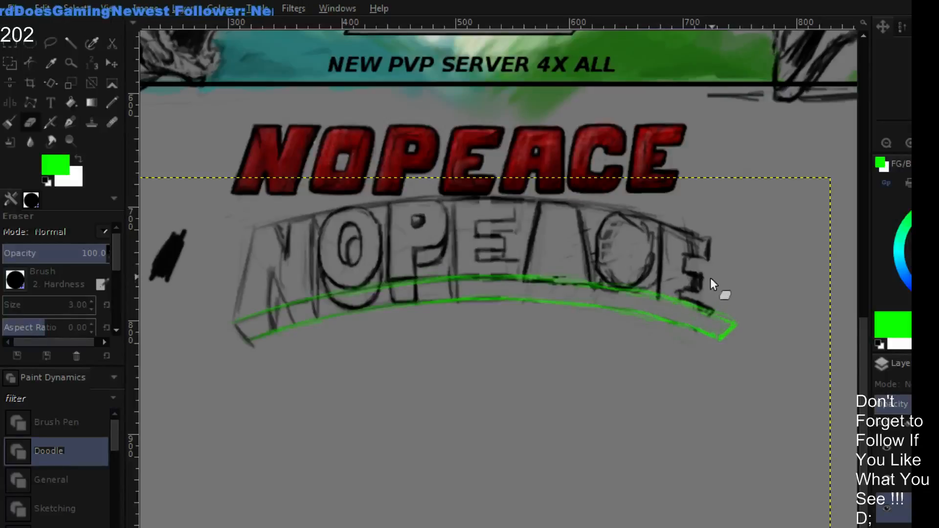
- Redraw the top arc in black from the A past the final E, and add a slanted right edge down to the green band
key(p)
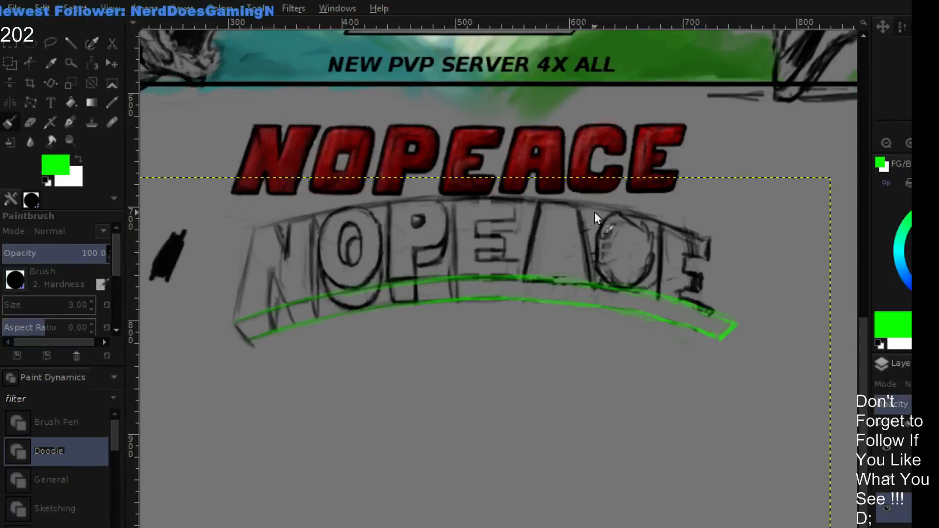
drag(463, 195, 594, 202)
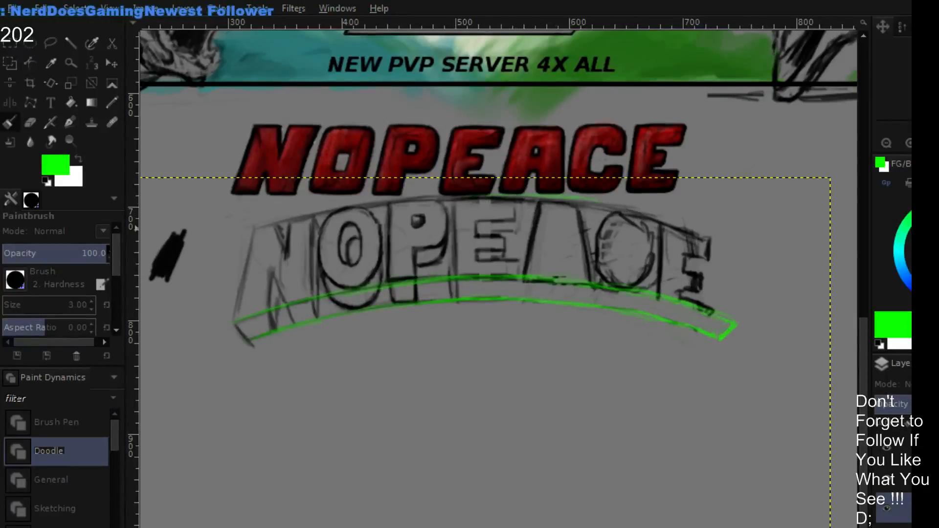
key(d)
key(shift+e)
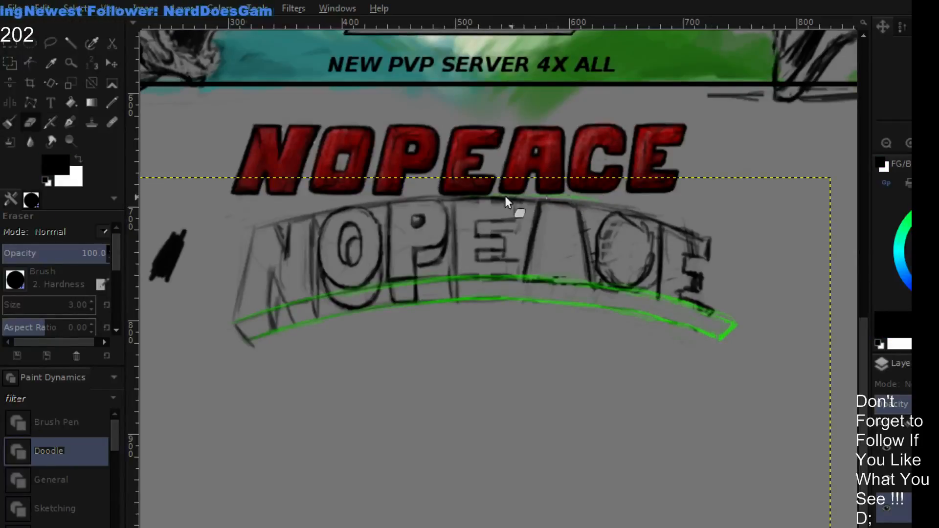
key(p)
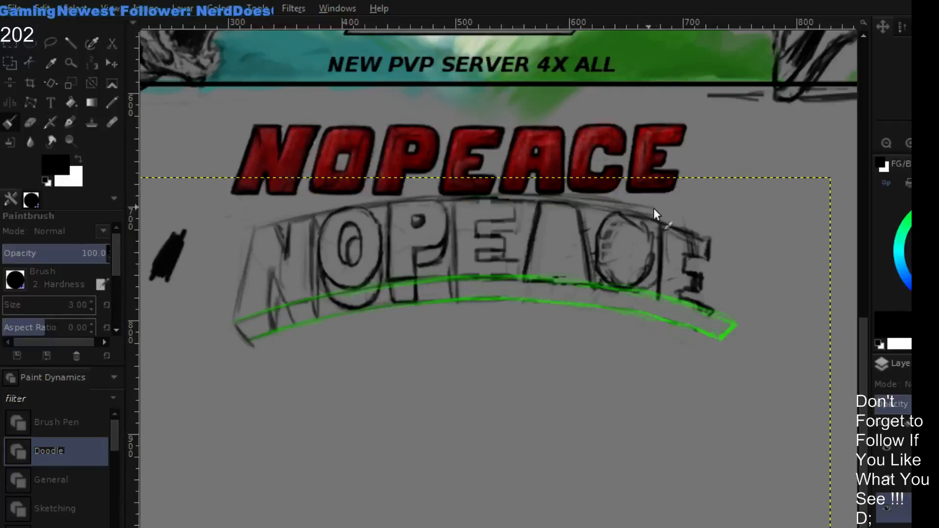
mouse_move(653, 208)
mouse_down()
mouse_move(734, 227)
mouse_move(724, 241)
mouse_move(726, 299)
mouse_move(722, 231)
mouse_move(729, 312)
mouse_move(723, 217)
mouse_move(733, 322)
mouse_move(718, 221)
mouse_up()
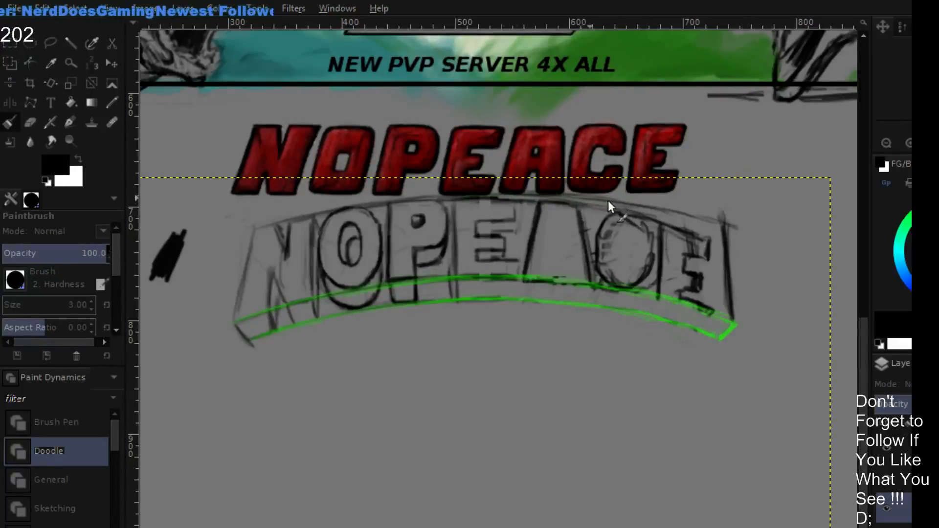
key(shift+e)
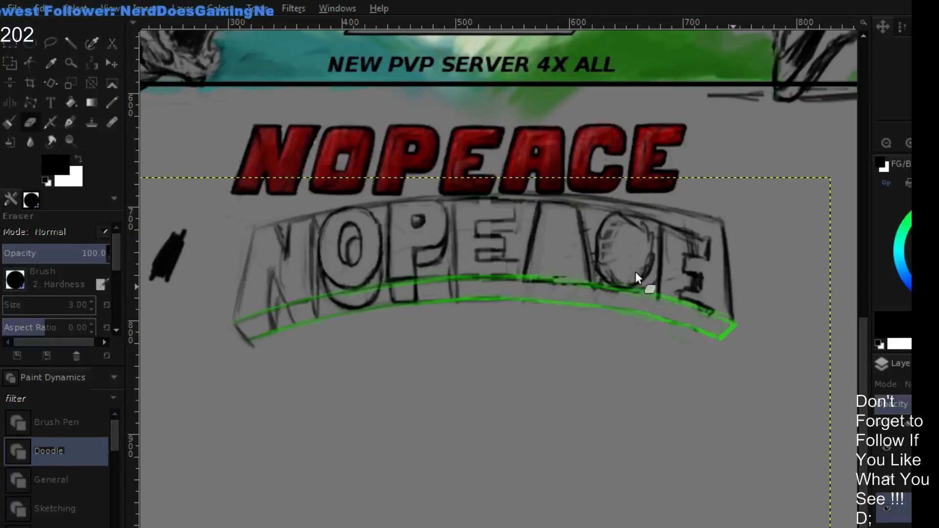
- Outline the final E's top bar in black under the extended arc, reaching the new right edge
key(p)
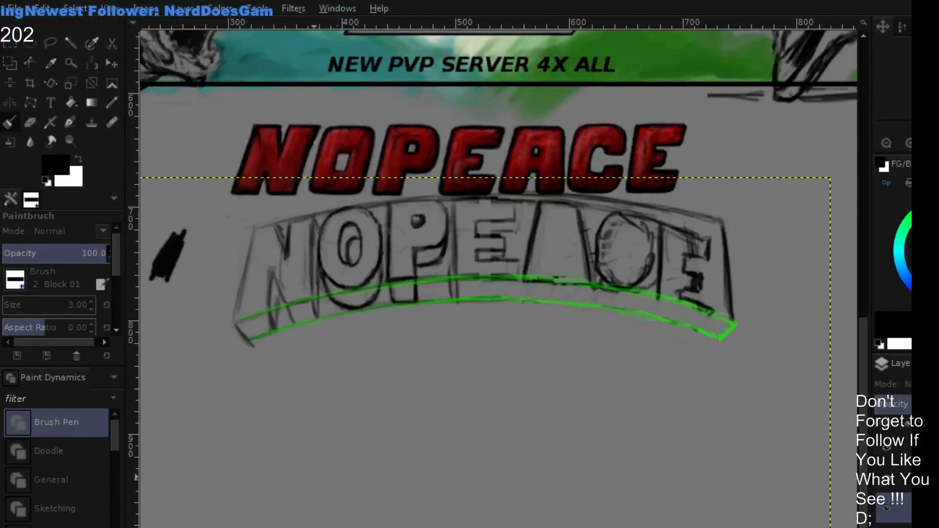
key(shift+e)
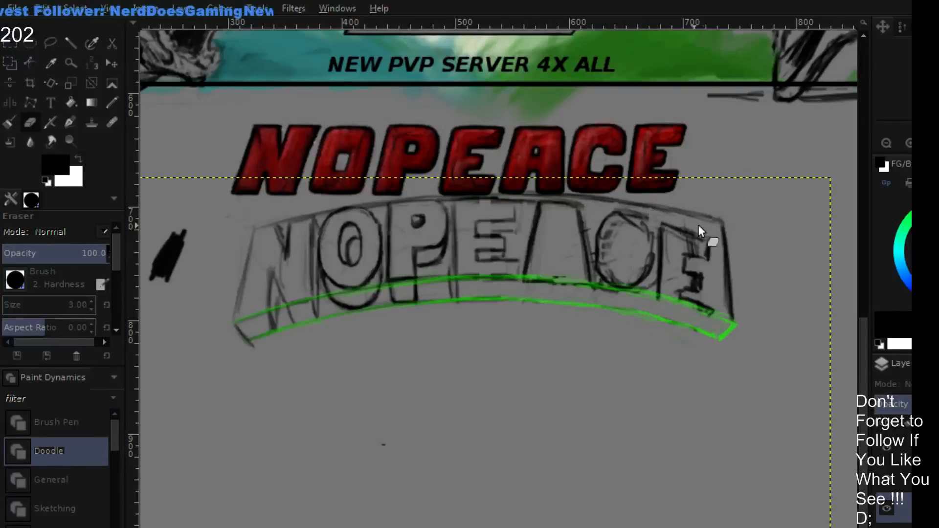
key(p)
drag(660, 209, 659, 246)
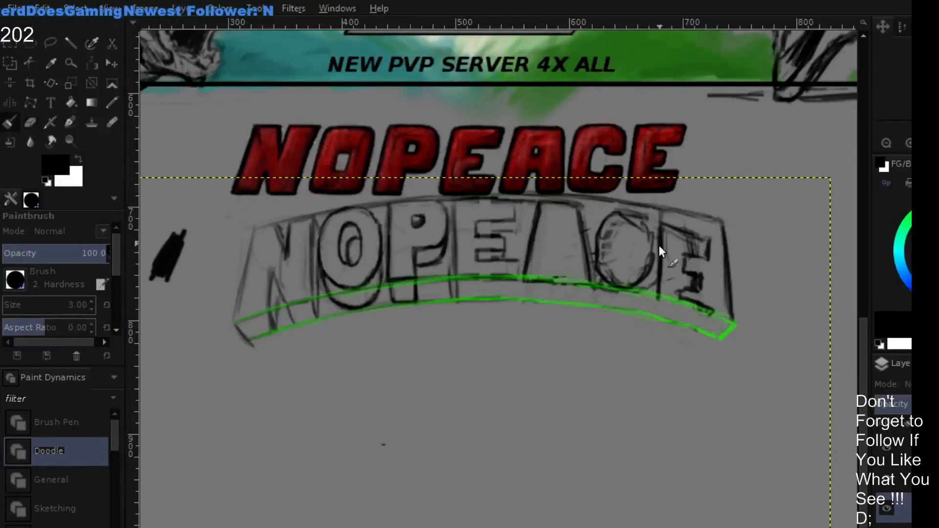
drag(713, 219, 716, 238)
mouse_move(664, 224)
mouse_down()
mouse_move(721, 239)
mouse_move(690, 257)
mouse_move(703, 254)
mouse_up()
- Erase the final E's old bars and redraw wider ones up to the right edge, and darken the A's top edge
key(shift+e)
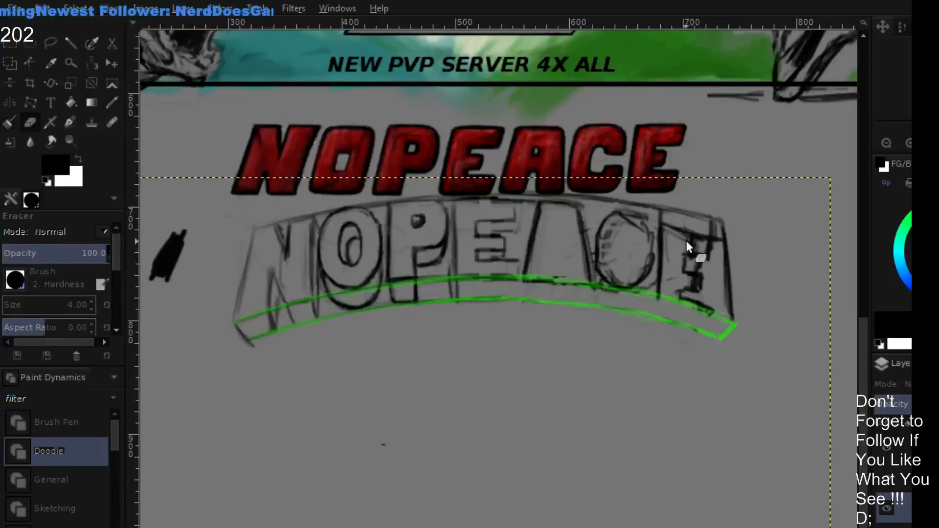
mouse_move(682, 238)
mouse_down()
mouse_move(667, 223)
mouse_move(673, 248)
mouse_move(686, 246)
mouse_move(682, 238)
mouse_move(709, 254)
mouse_move(696, 254)
mouse_move(704, 269)
mouse_move(713, 246)
mouse_move(671, 269)
mouse_move(700, 263)
mouse_move(678, 284)
mouse_move(698, 275)
mouse_move(685, 279)
mouse_move(695, 290)
mouse_move(675, 293)
mouse_move(711, 311)
mouse_move(701, 269)
mouse_up()
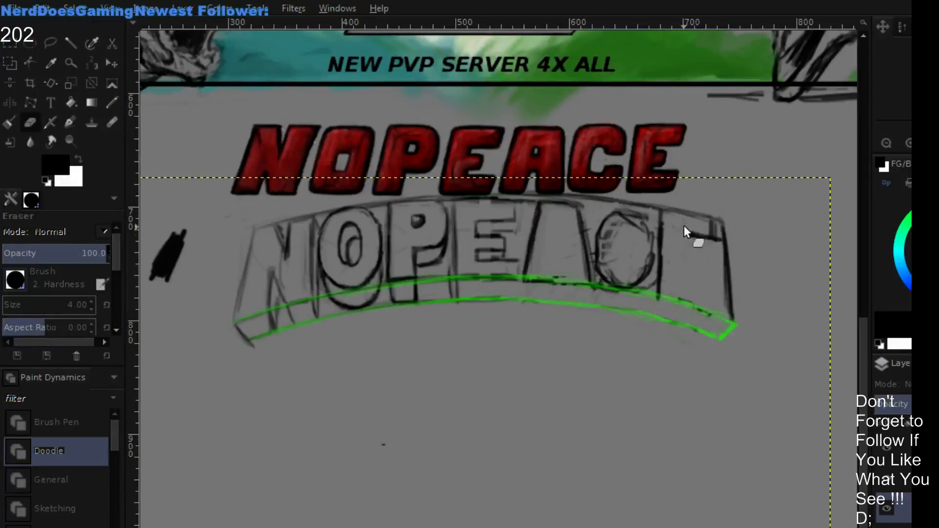
mouse_move(684, 225)
mouse_down()
mouse_move(716, 236)
mouse_move(705, 220)
mouse_move(722, 237)
mouse_move(695, 230)
mouse_move(694, 247)
mouse_move(719, 242)
mouse_move(689, 237)
mouse_move(726, 243)
mouse_move(689, 237)
mouse_move(704, 267)
mouse_move(691, 279)
mouse_move(724, 286)
mouse_up()
key(p)
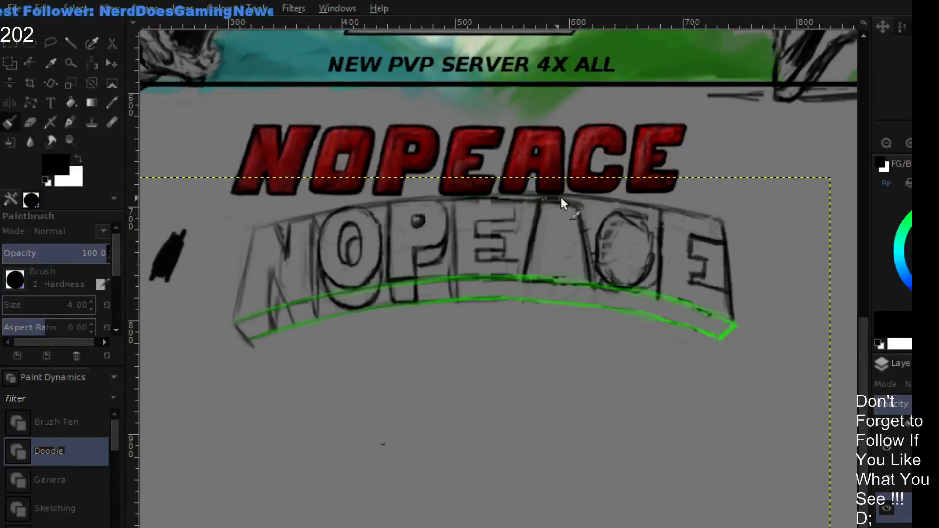
mouse_move(544, 197)
mouse_down()
mouse_move(565, 199)
mouse_move(586, 220)
mouse_up()
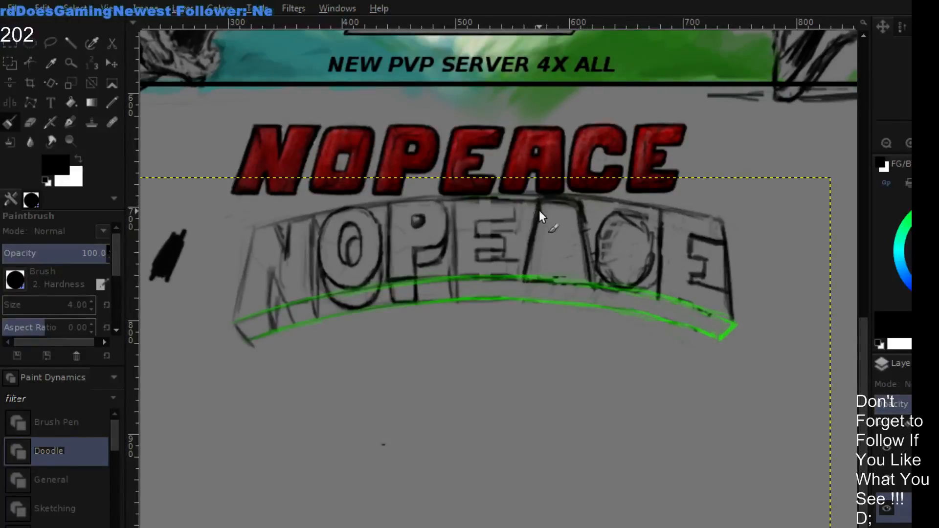
- Doodle a small head with a spiked, jewelled crown and a tapered oval face in black below the lettering
drag(507, 383, 547, 260)
mouse_move(490, 298)
mouse_down()
mouse_move(465, 308)
mouse_move(450, 296)
mouse_move(456, 310)
mouse_move(465, 283)
mouse_move(511, 233)
mouse_move(499, 288)
mouse_move(526, 280)
mouse_up()
mouse_move(524, 282)
mouse_down()
mouse_move(505, 310)
mouse_move(518, 298)
mouse_move(508, 329)
mouse_move(526, 278)
mouse_move(505, 329)
mouse_move(497, 310)
mouse_move(460, 320)
mouse_move(496, 325)
mouse_move(452, 315)
mouse_move(504, 326)
mouse_move(480, 294)
mouse_up()
drag(456, 325, 459, 356)
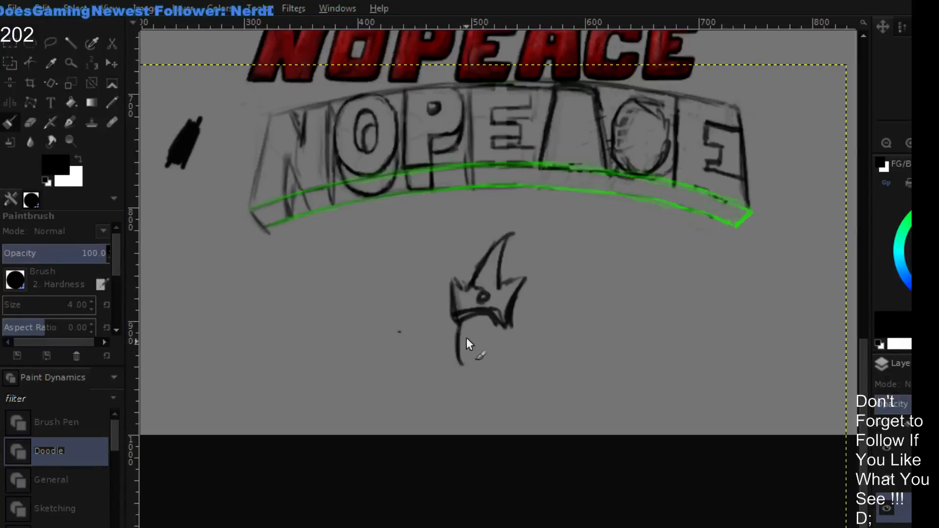
mouse_move(456, 320)
mouse_down()
mouse_move(464, 391)
mouse_move(458, 372)
mouse_move(470, 377)
mouse_move(504, 357)
mouse_move(491, 372)
mouse_move(508, 355)
mouse_move(512, 331)
mouse_up()
drag(512, 330, 478, 376)
- Paint two narrow eyes and a downturned open mouth in bright green on the crowned face
drag(925, 220, 894, 201)
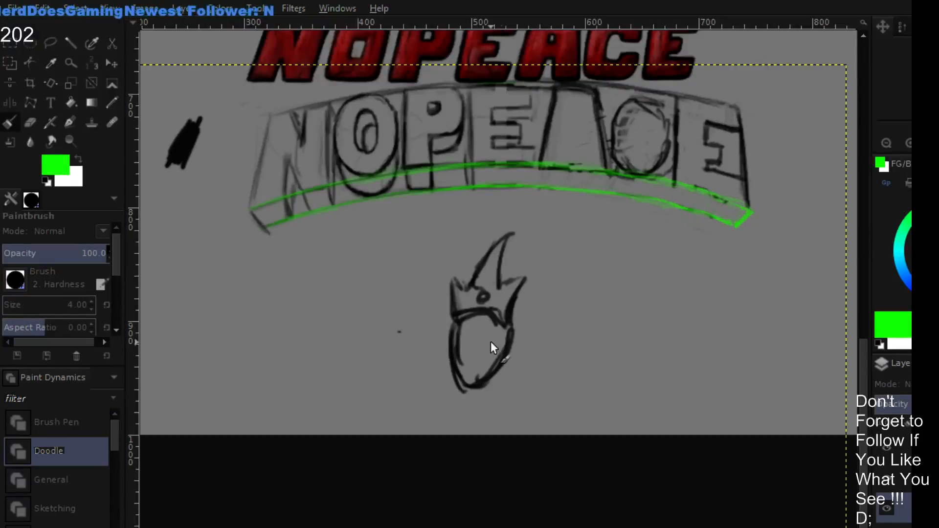
drag(488, 336, 454, 336)
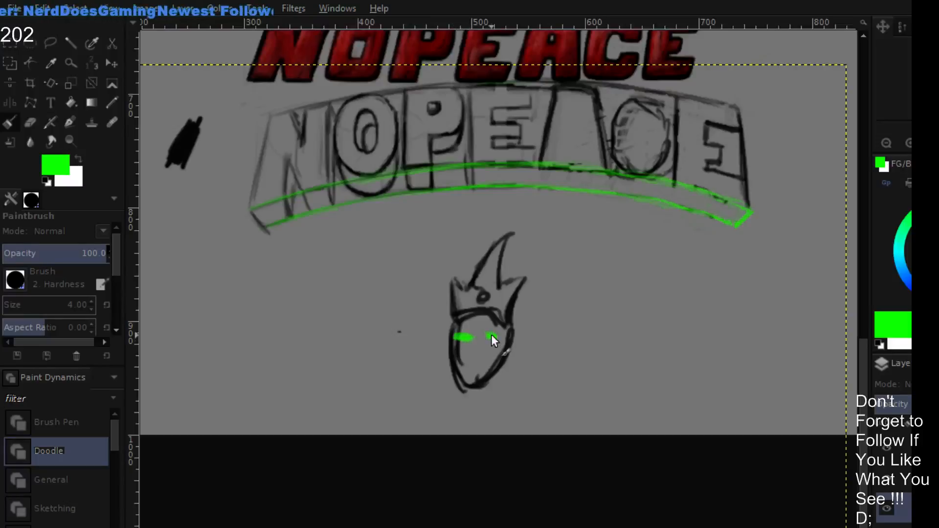
mouse_move(460, 362)
mouse_down()
mouse_move(474, 353)
mouse_move(485, 361)
mouse_up()
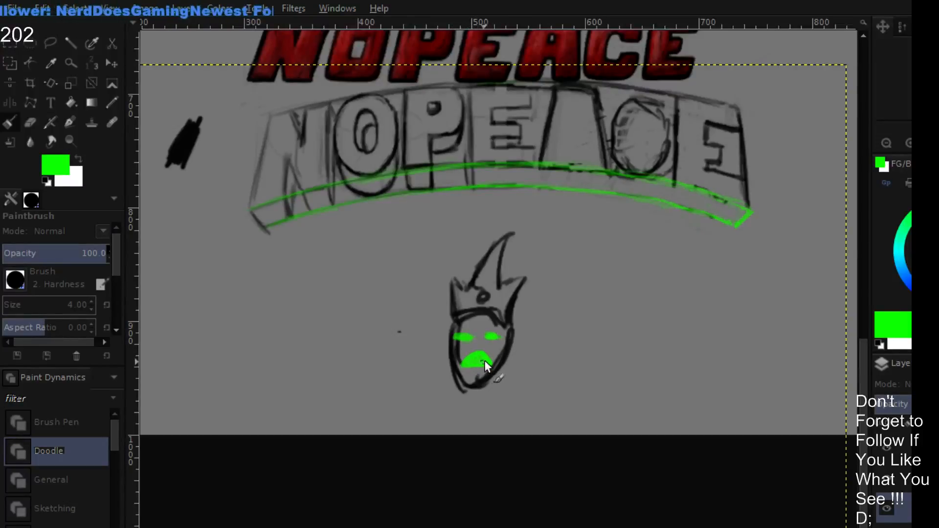
- Rework the crown in black with thicker sides and curved, hair-like spikes sweeping to the right
key(d)
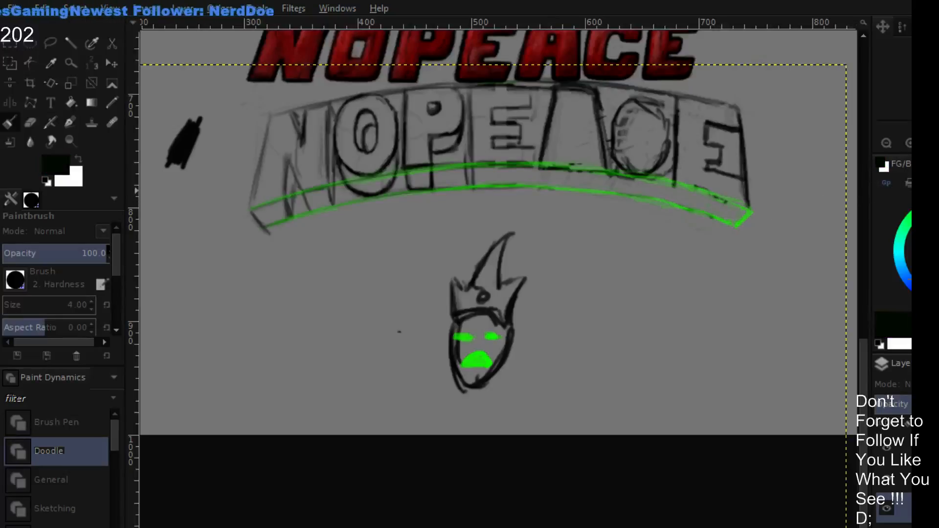
drag(452, 322, 438, 295)
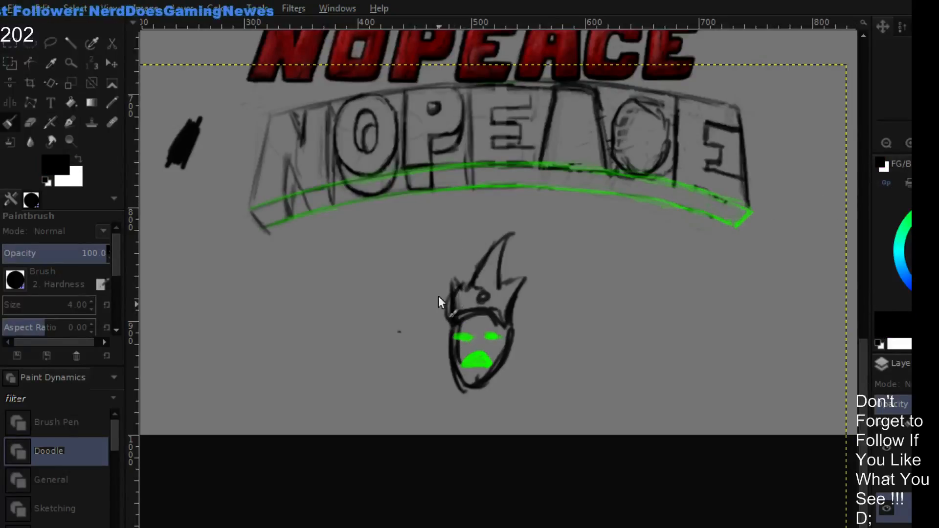
mouse_move(514, 317)
mouse_down()
mouse_move(530, 282)
mouse_move(519, 322)
mouse_move(513, 294)
mouse_move(535, 279)
mouse_move(527, 268)
mouse_move(513, 272)
mouse_move(541, 268)
mouse_move(495, 278)
mouse_move(514, 235)
mouse_move(475, 265)
mouse_up()
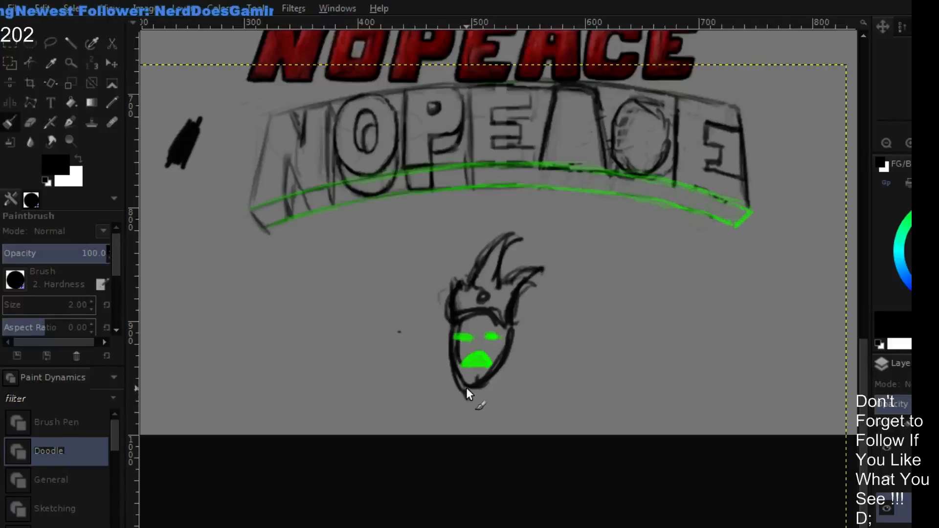
- Sketch a neck and raised arms in black below the crowned face, and add bright green strokes beside and across them
mouse_move(466, 390)
mouse_down()
mouse_move(486, 385)
mouse_move(482, 405)
mouse_move(470, 406)
mouse_move(479, 416)
mouse_move(483, 403)
mouse_move(483, 429)
mouse_up()
mouse_move(444, 386)
mouse_down()
mouse_move(463, 396)
mouse_move(445, 386)
mouse_move(496, 387)
mouse_move(512, 374)
mouse_up()
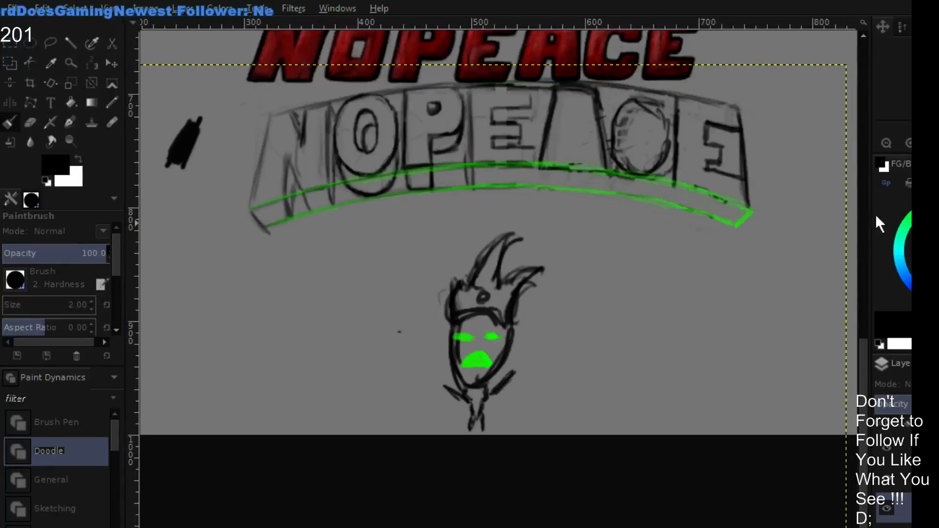
click(924, 215)
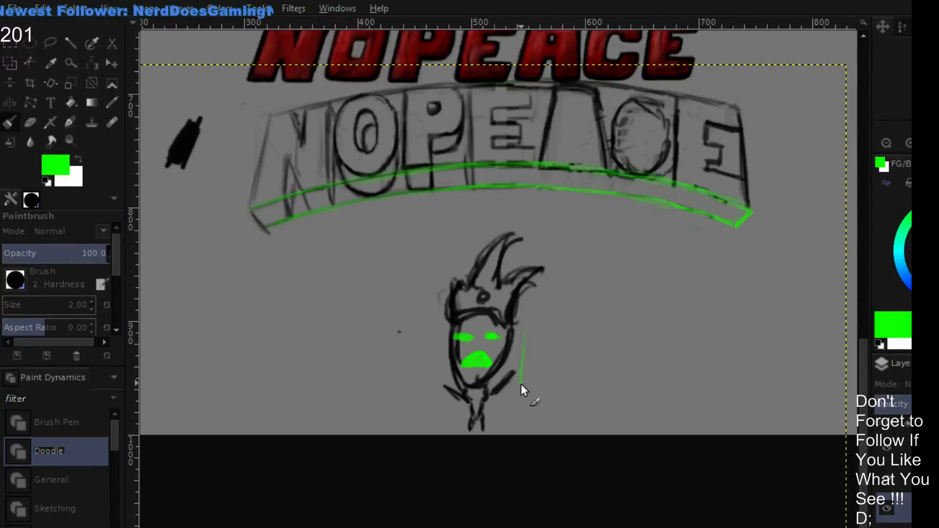
drag(526, 338, 518, 393)
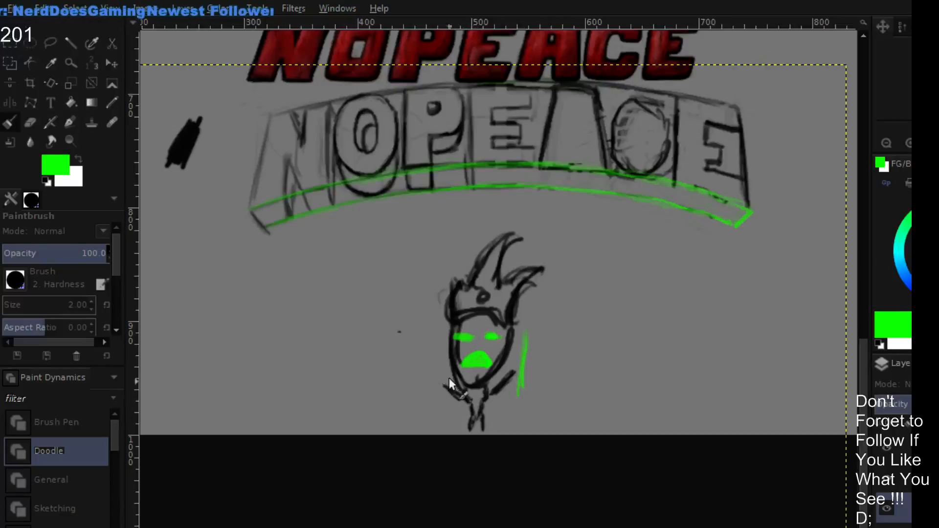
drag(440, 374, 512, 417)
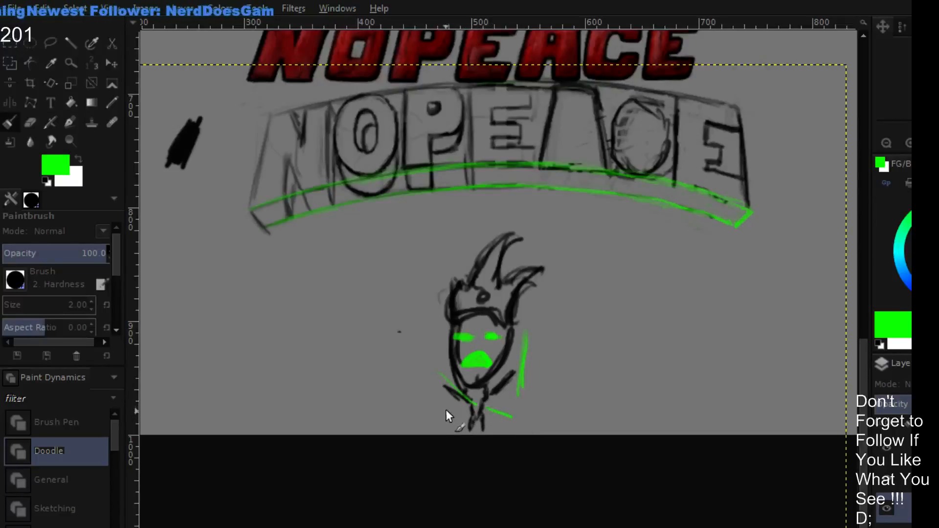
mouse_move(437, 408)
mouse_down()
mouse_move(504, 401)
mouse_move(482, 405)
mouse_up()
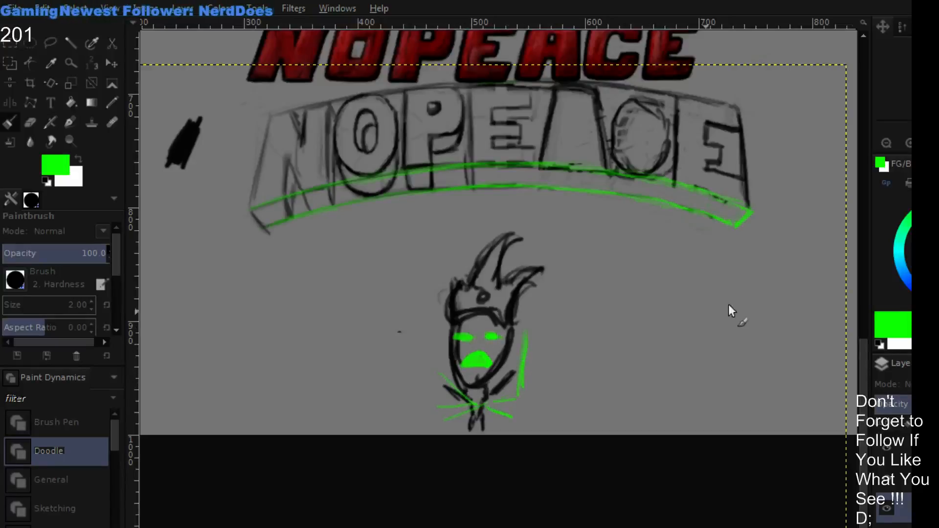
- Add a small hand to the figure's right-hand arm, darken the other arm, and outline the mouth and angry brows in black
key(d)
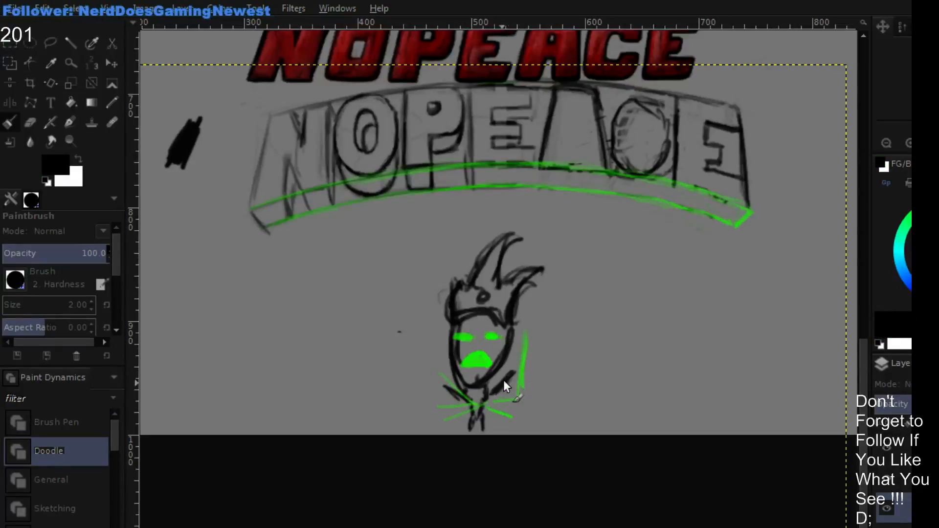
drag(520, 366, 518, 368)
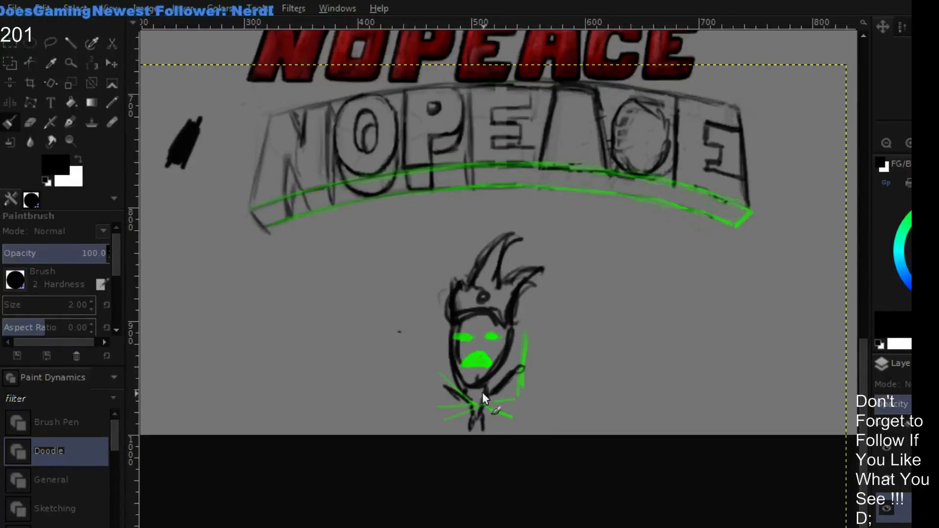
drag(444, 383, 459, 393)
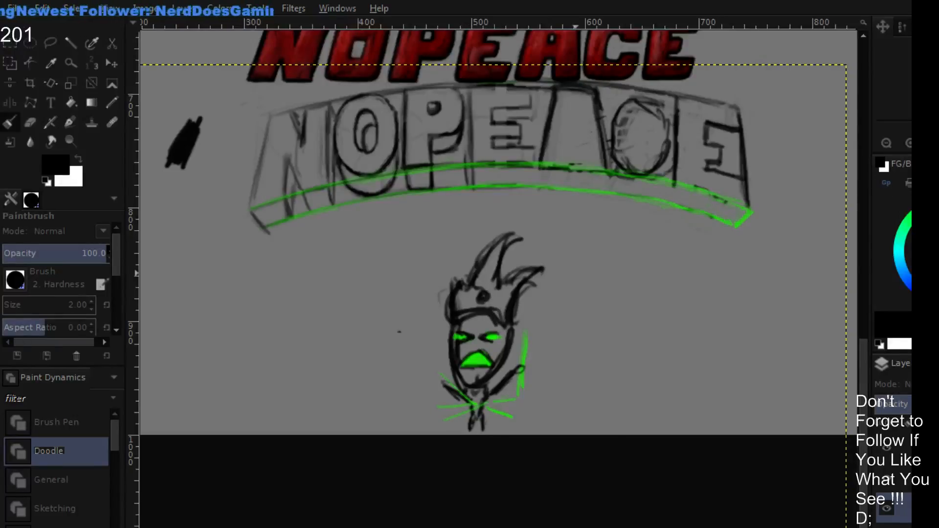
- Fill the crown's jewel with bright green and thicken the crown's left points and tall spike in black
drag(924, 227, 880, 173)
drag(489, 294, 484, 294)
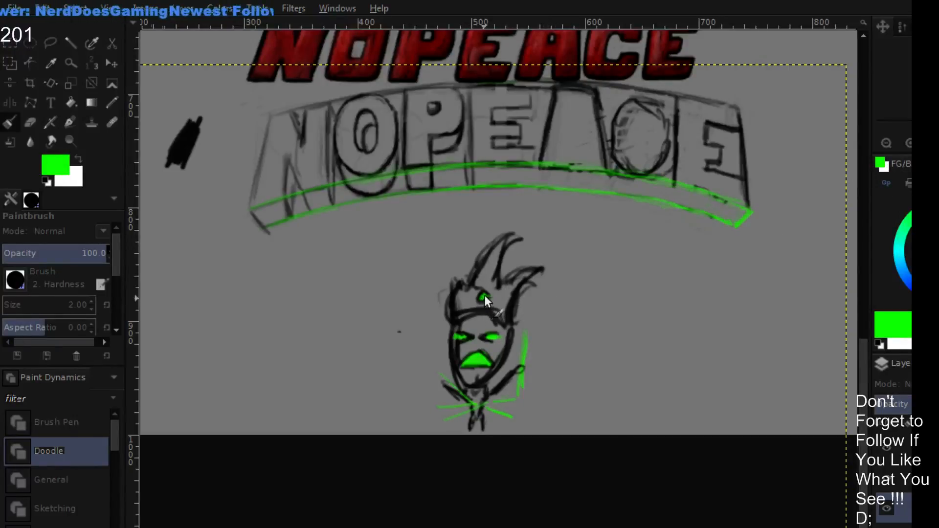
key(d)
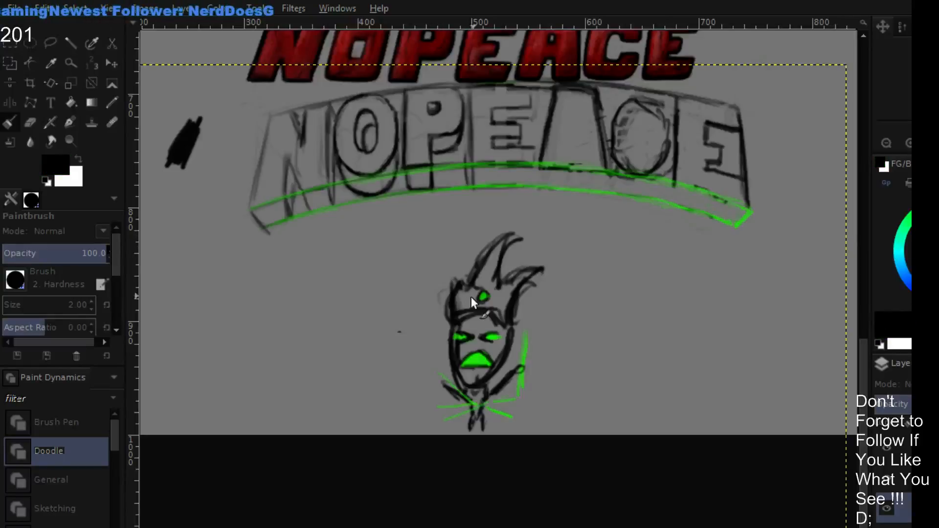
mouse_move(453, 269)
mouse_down()
mouse_move(462, 285)
mouse_move(501, 243)
mouse_move(496, 259)
mouse_move(503, 240)
mouse_up()
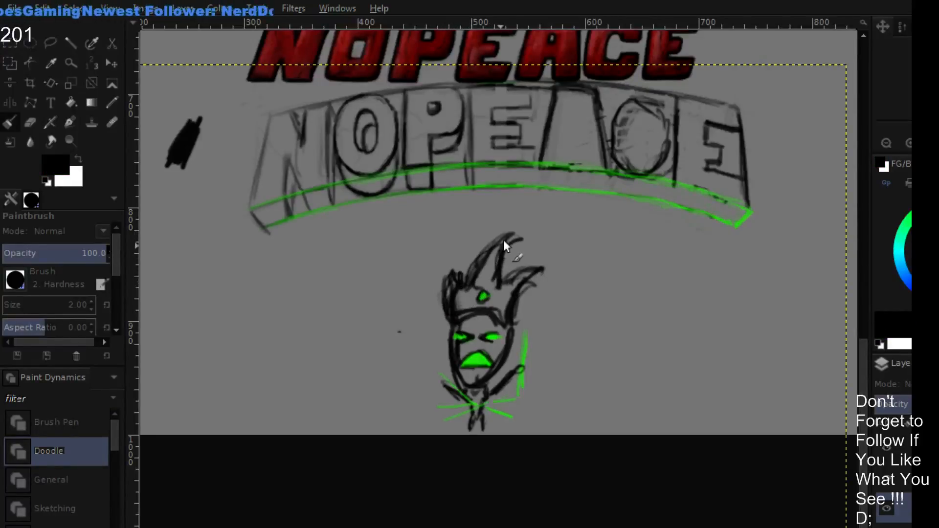
mouse_move(521, 270)
mouse_down()
mouse_move(499, 278)
mouse_move(520, 283)
mouse_move(547, 339)
mouse_move(522, 331)
mouse_move(551, 357)
mouse_move(613, 357)
mouse_up()
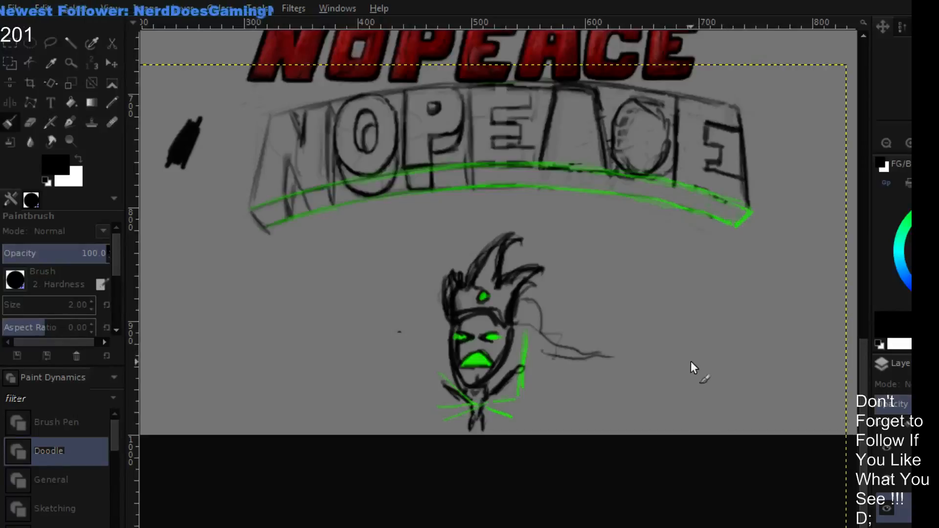
key(ctrl+z)
key(ctrl+z)
key(ctrl+z)
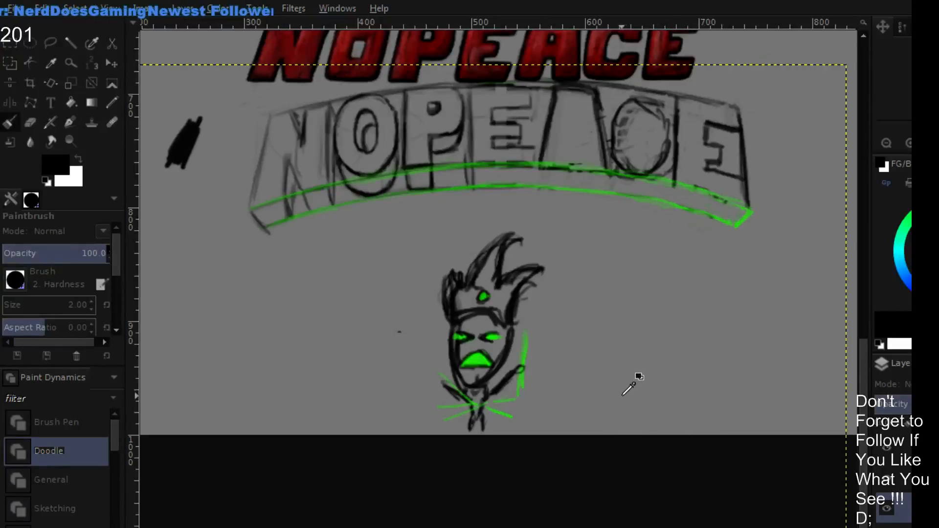
- Redraw the first E of the arched lettering with heavier black edges and wider bars
mouse_move(503, 265)
mouse_down()
mouse_move(517, 263)
mouse_move(577, 331)
mouse_move(588, 314)
mouse_move(536, 303)
mouse_up()
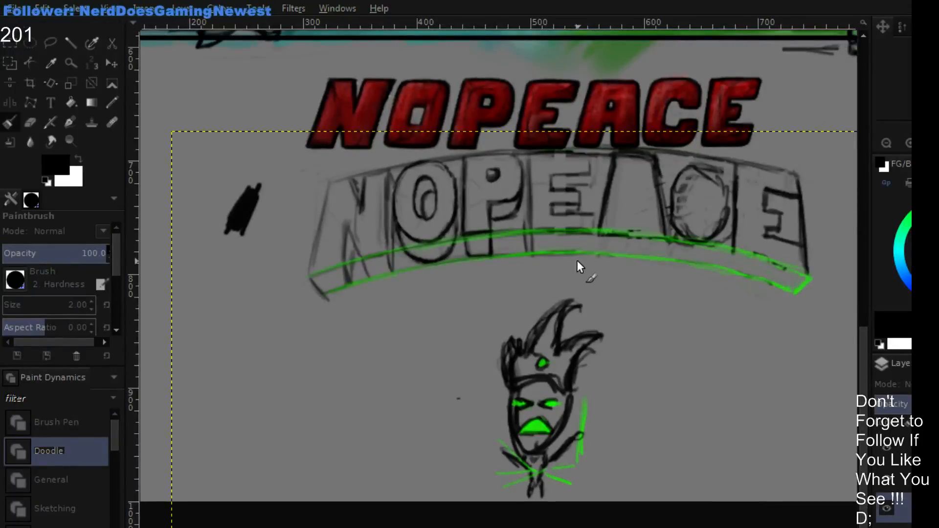
drag(703, 324, 650, 322)
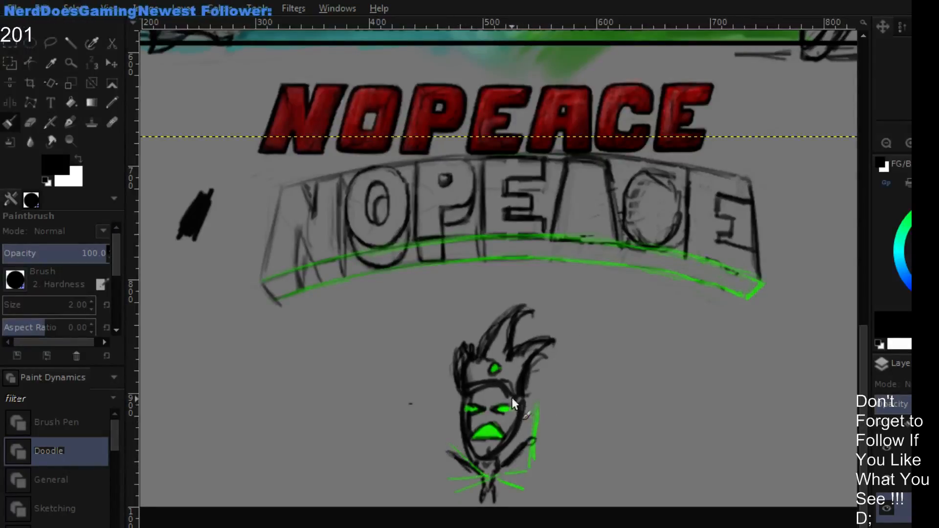
- Draw a round fist on the figure's left-hand arm with small scribbled marks around it in black
drag(448, 449, 447, 450)
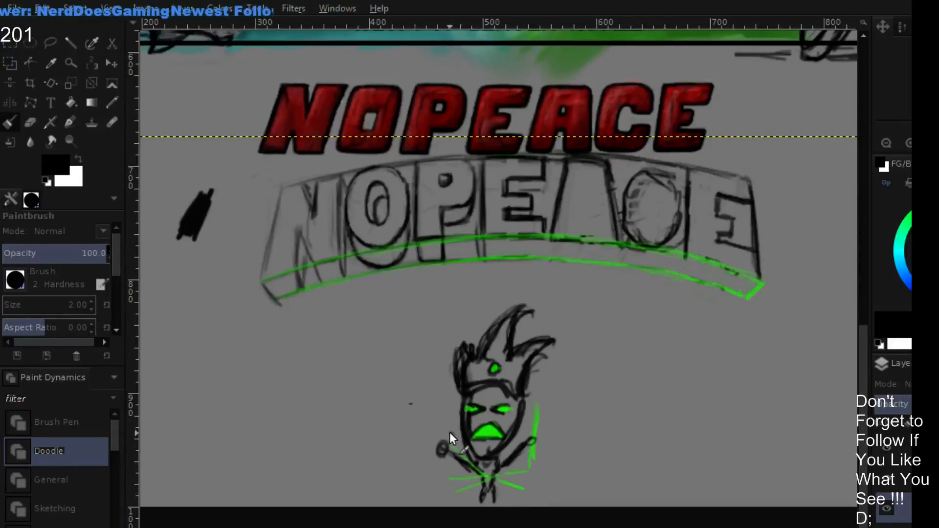
drag(447, 422, 454, 428)
drag(449, 432, 454, 434)
mouse_move(428, 464)
mouse_down()
mouse_move(436, 463)
mouse_move(430, 472)
mouse_up()
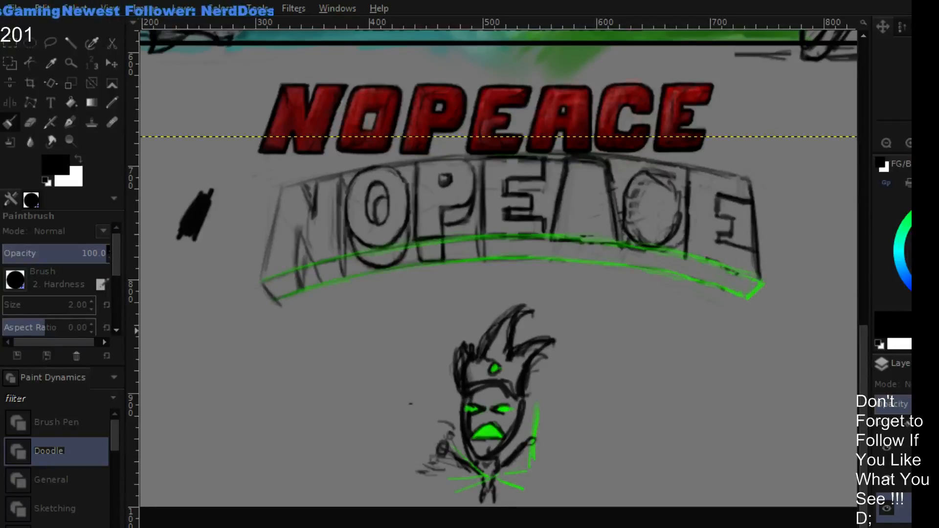
- Erase parts of the first E's bars, redraw them in black, and touch up the adjoining left edge of the A
double_click(578, 1)
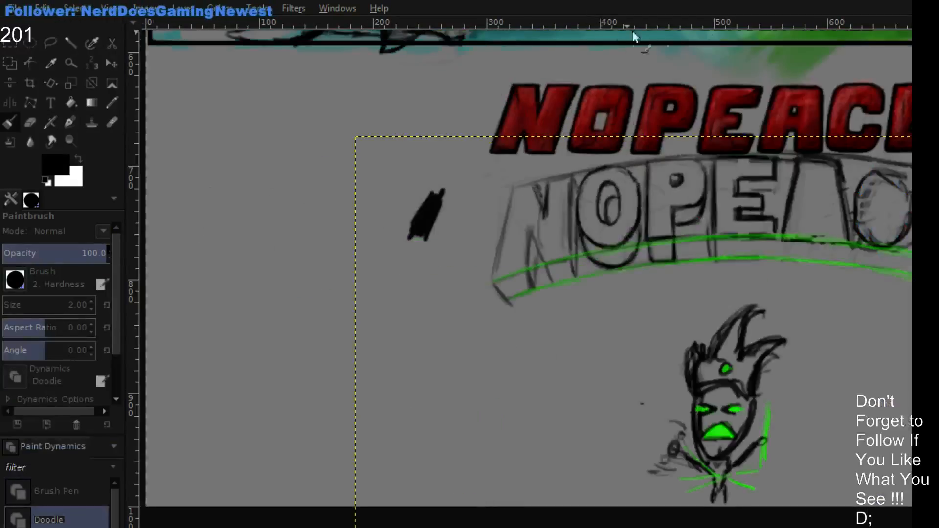
double_click(519, 1)
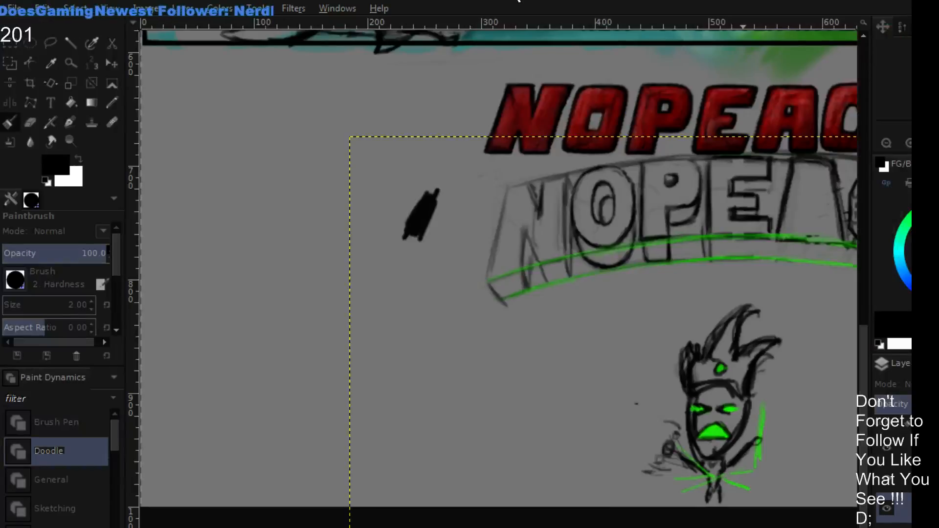
scroll(562, 313, right, 5)
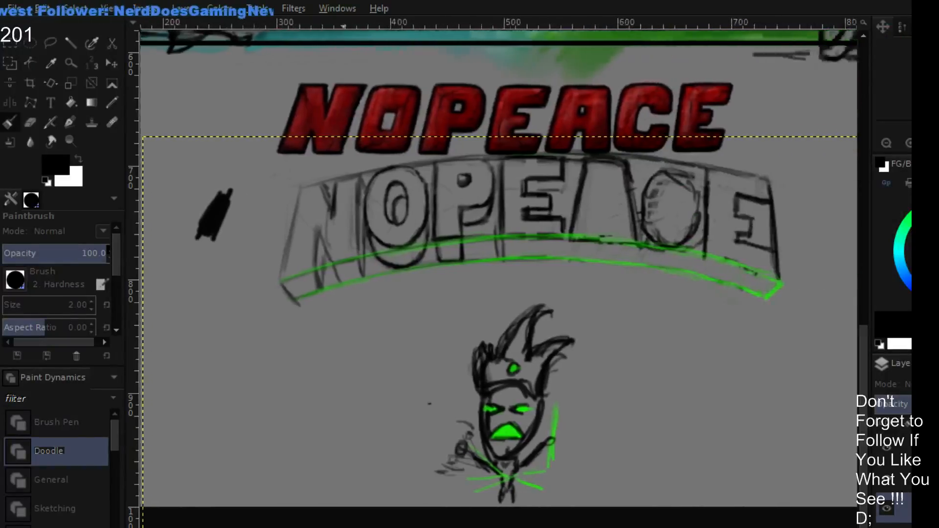
scroll(499, 274, right, 1)
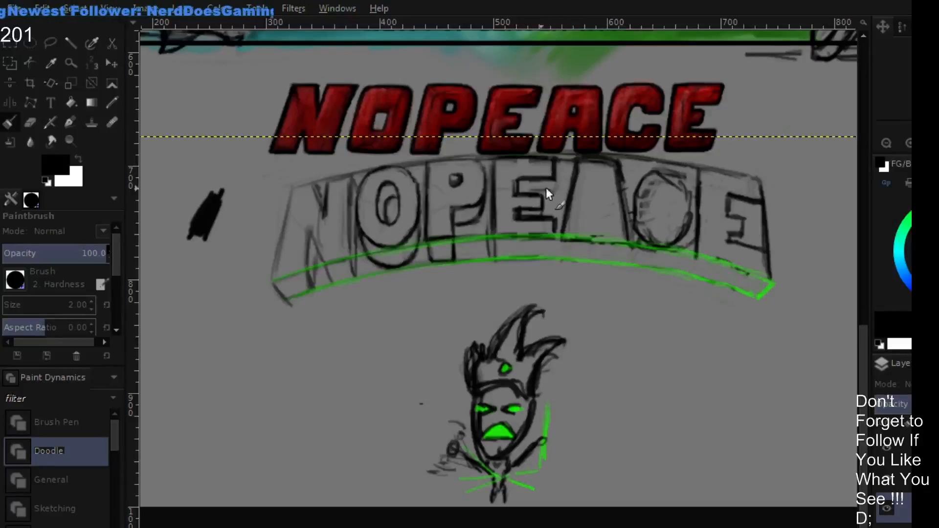
key(shift+e)
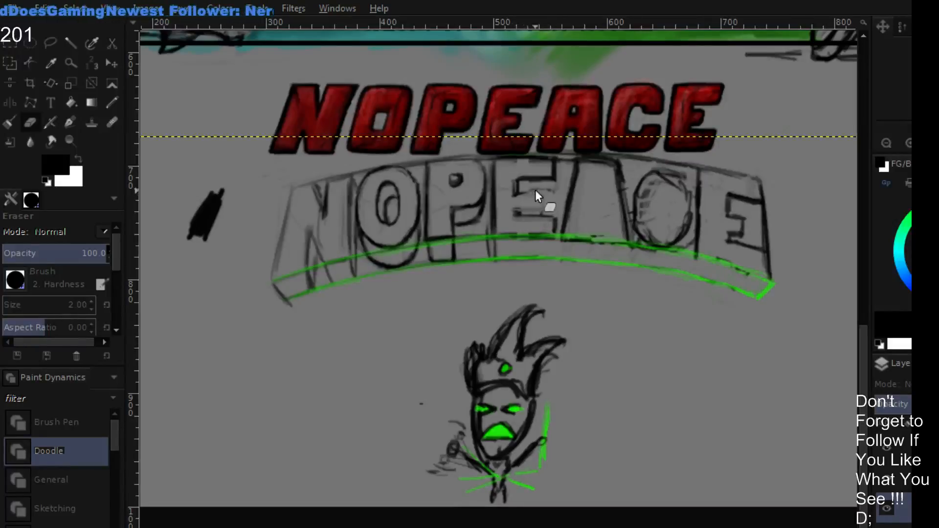
key(p)
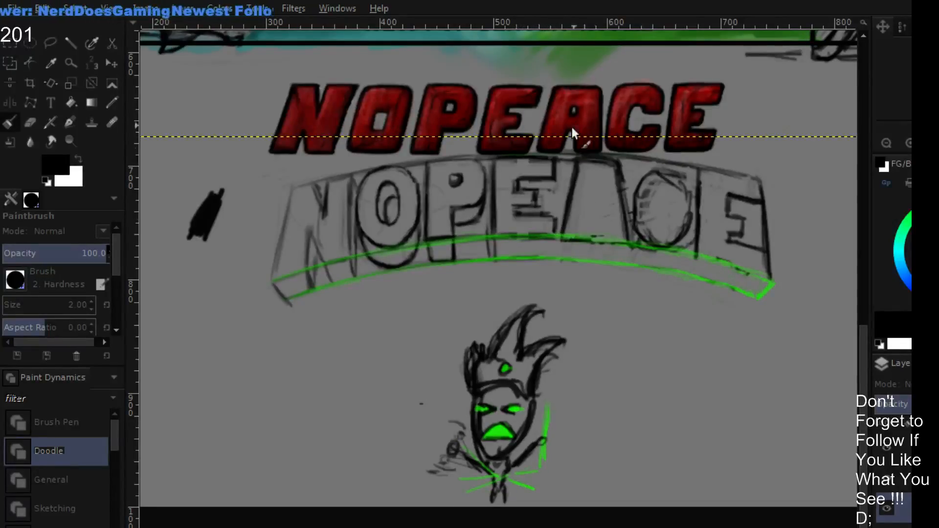
drag(574, 196, 564, 211)
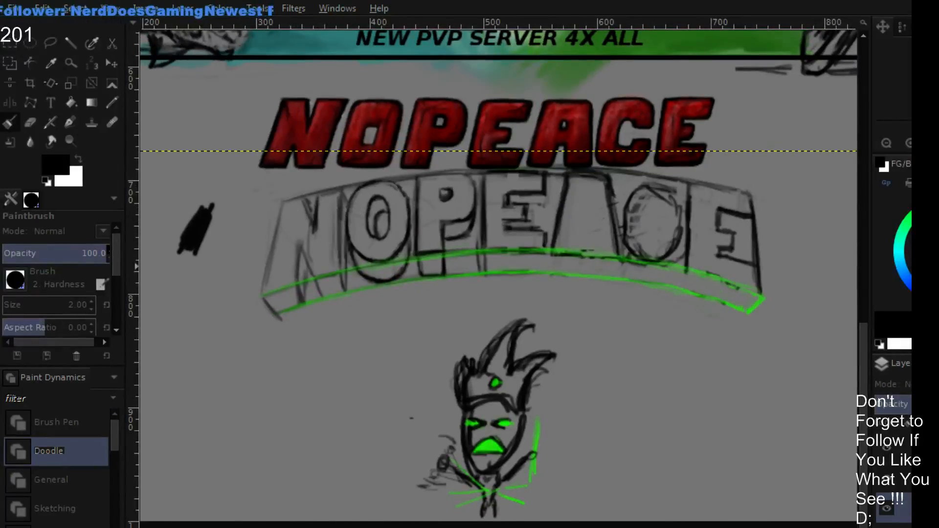
- Paint a bright green guide arc along the top of the arched lettering on the guide layer and trim its right end
click(922, 478)
click(927, 343)
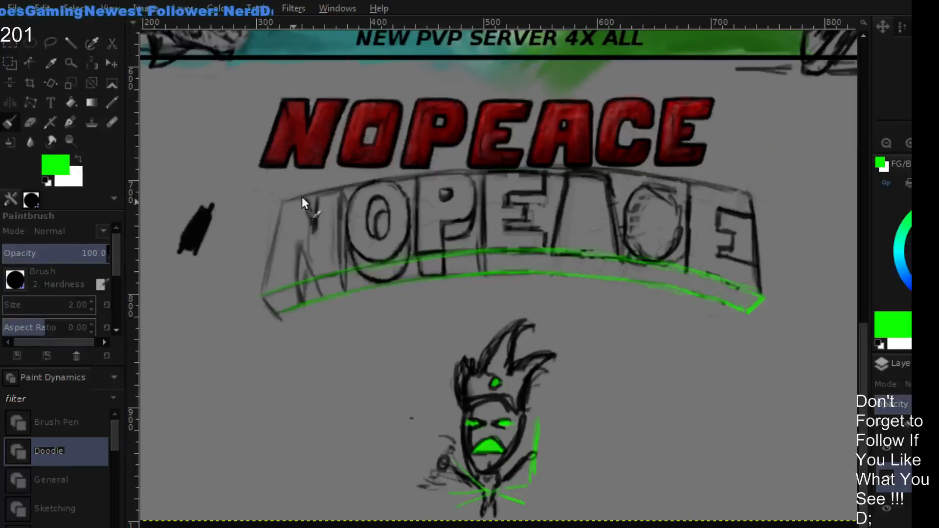
mouse_move(283, 200)
mouse_down()
mouse_move(391, 175)
mouse_move(328, 198)
mouse_move(432, 172)
mouse_move(384, 183)
mouse_move(418, 174)
mouse_move(542, 167)
mouse_move(516, 166)
mouse_move(630, 171)
mouse_move(723, 191)
mouse_move(591, 169)
mouse_move(744, 197)
mouse_up()
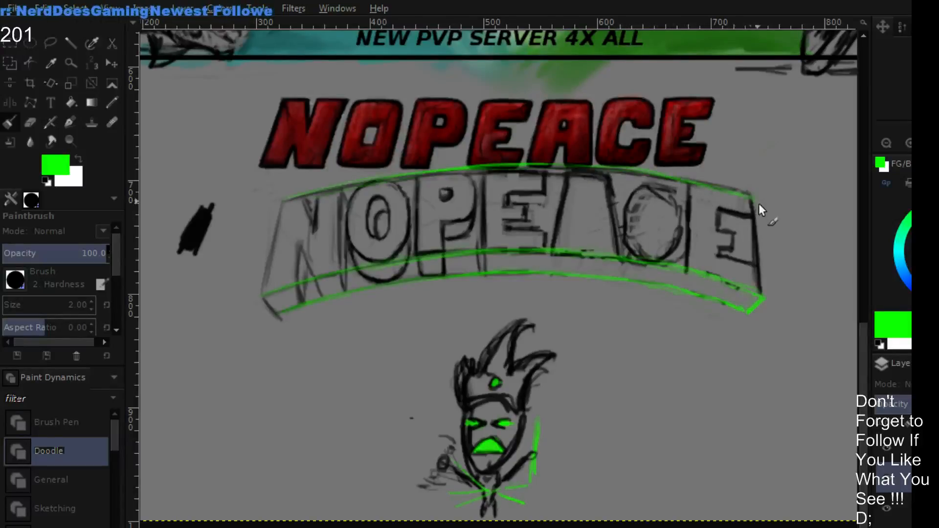
key(shift+e)
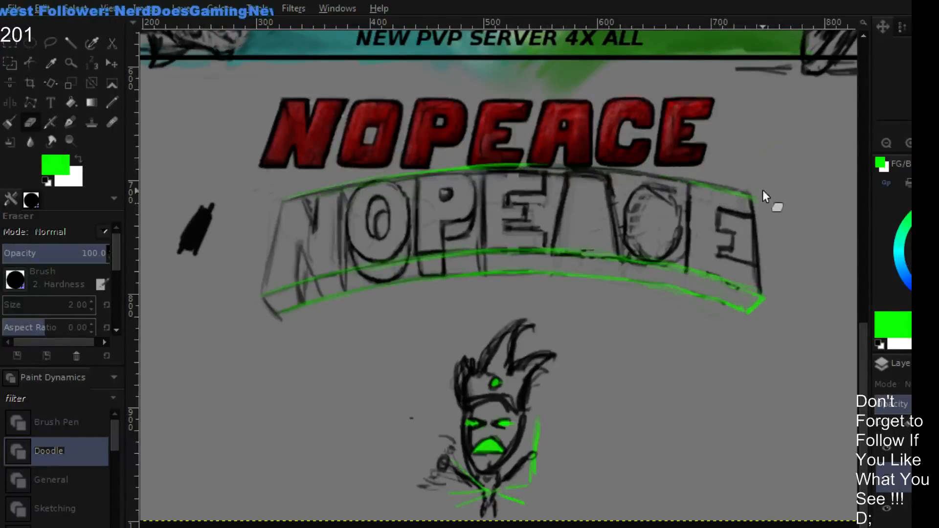
key(p)
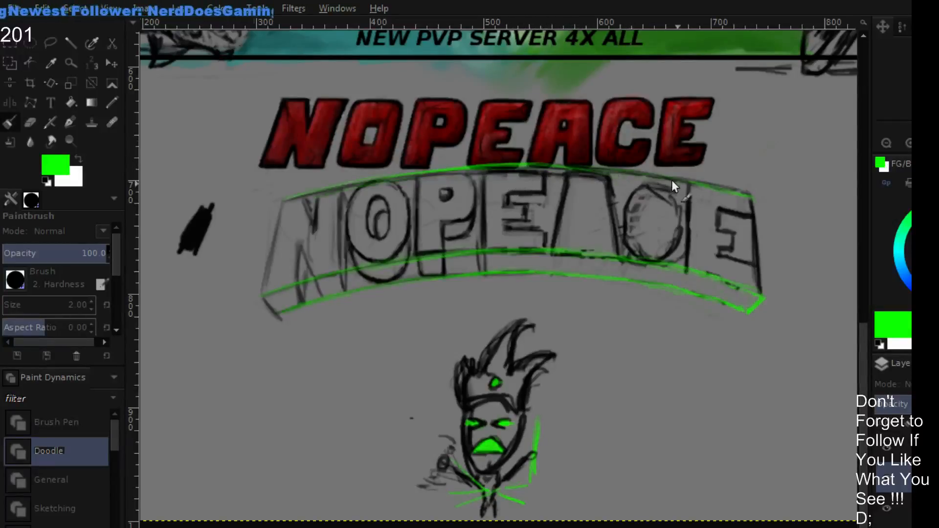
click(815, 141)
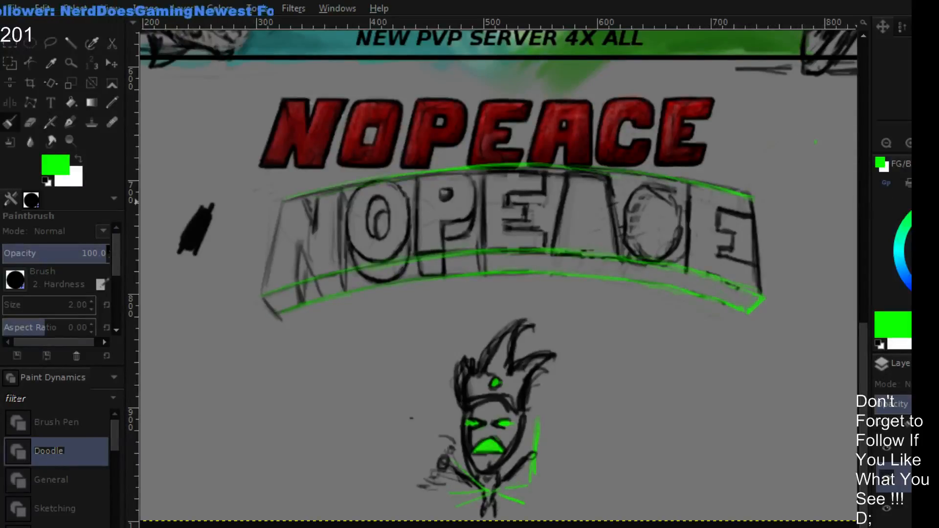
- Return to the black lettering layer and refine the first E's outline against the guide arcs with brush and eraser
click(905, 509)
drag(935, 245, 894, 341)
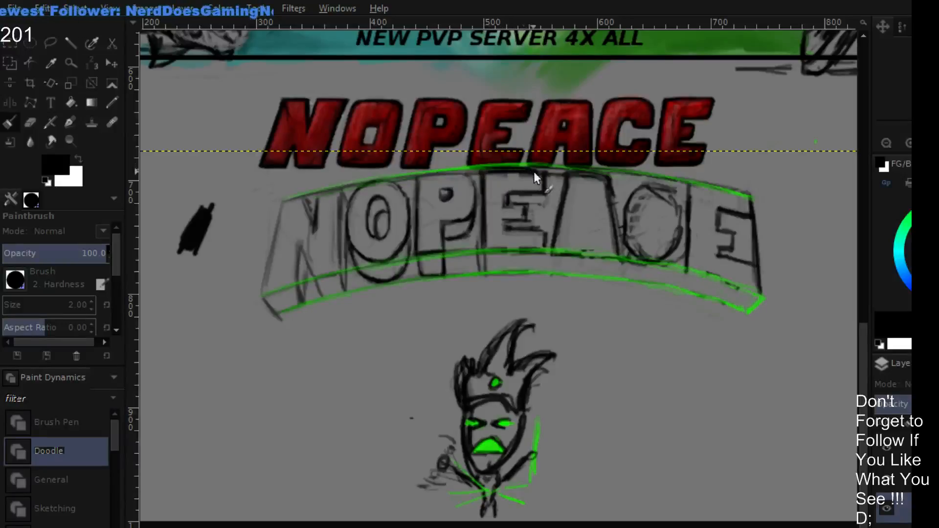
key(shift+e)
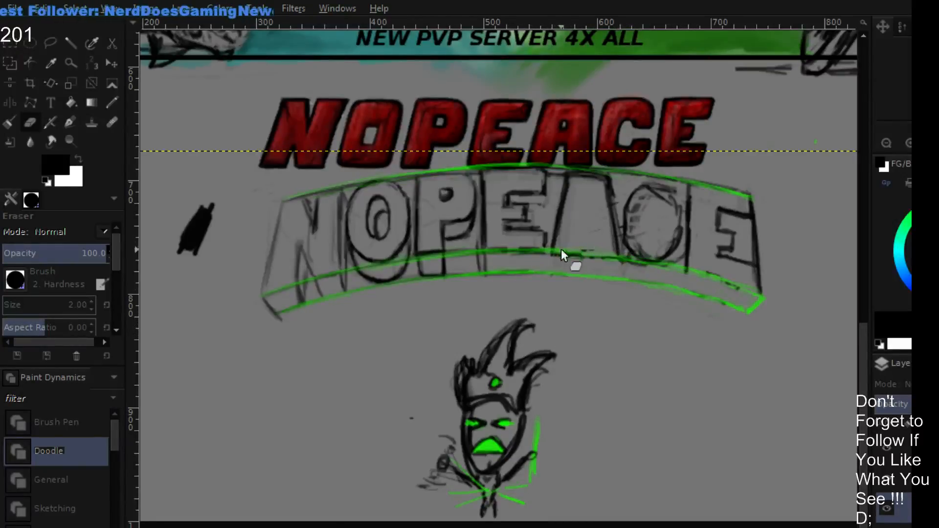
key(p)
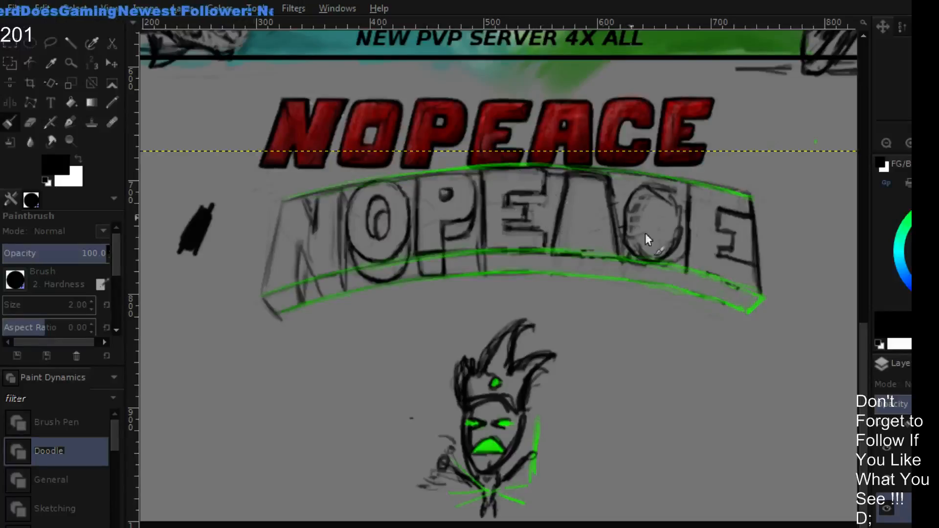
- Toggle the green guide arcs' visibility to examine the arched lettering without them, leaving them hidden
click(891, 476)
click(890, 474)
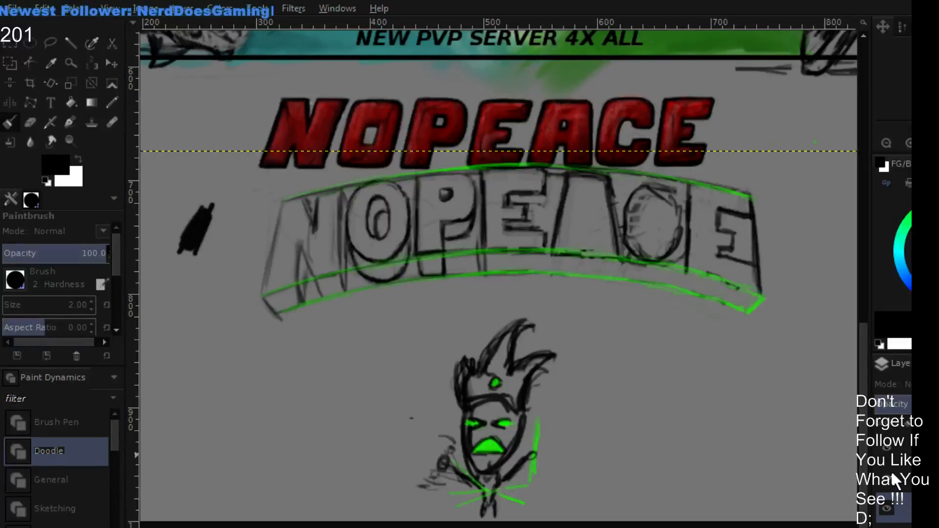
click(890, 470)
click(891, 469)
click(890, 472)
click(891, 471)
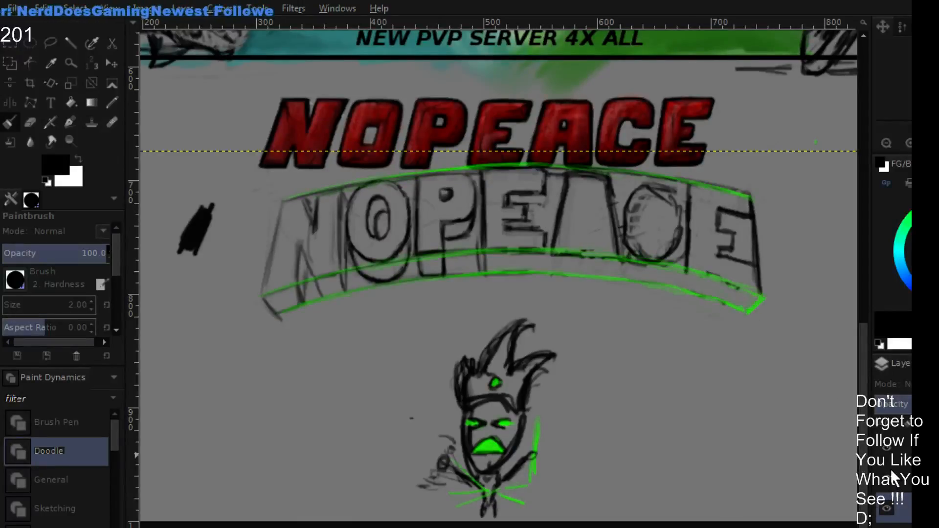
click(891, 472)
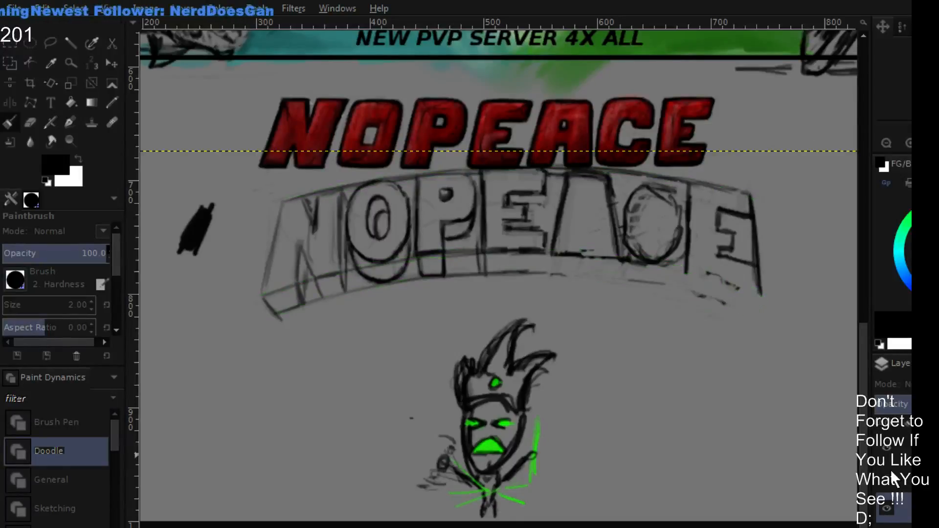
- Toggle the black lettering layer's visibility, show the green guide arcs again, and make the lettering layer active
click(885, 506)
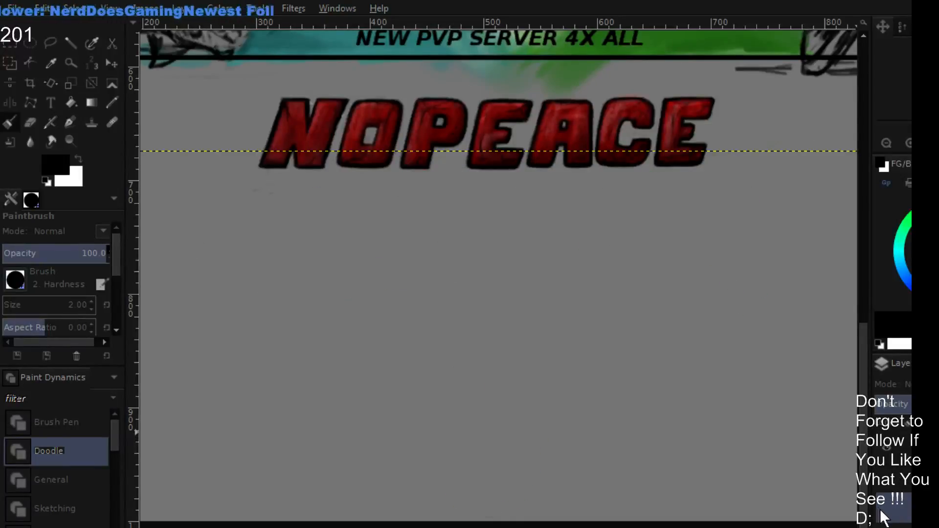
click(885, 506)
click(890, 475)
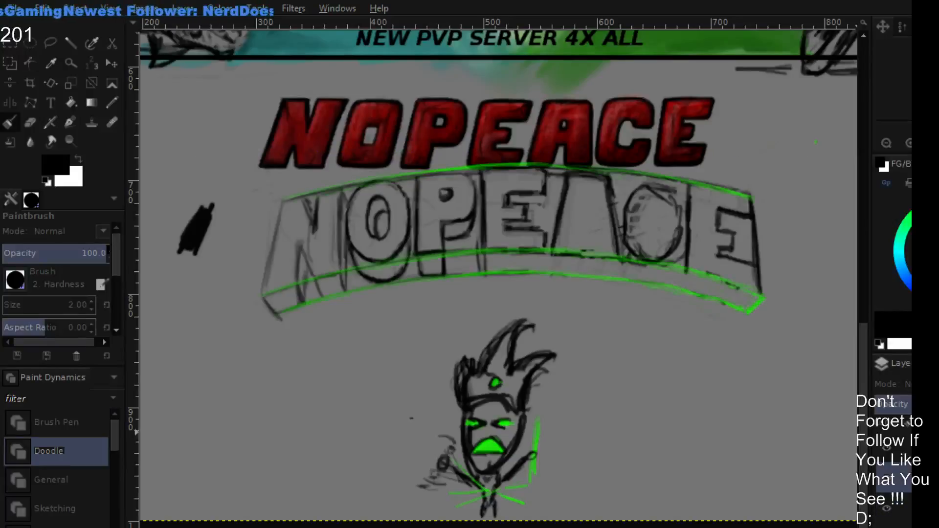
click(900, 510)
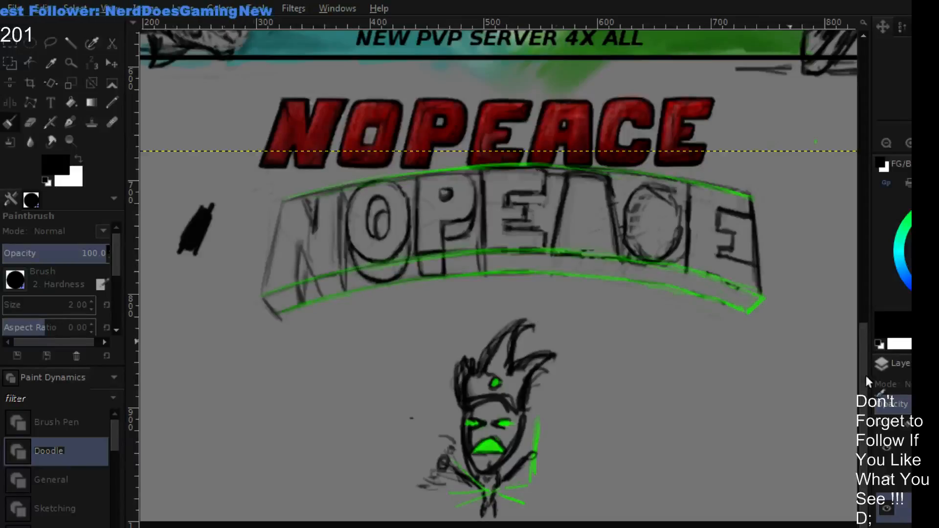
- On the guide layer, draw two straight horizontal red guide lines, one along the arched lettering's lowest corner and one across its middle
click(903, 478)
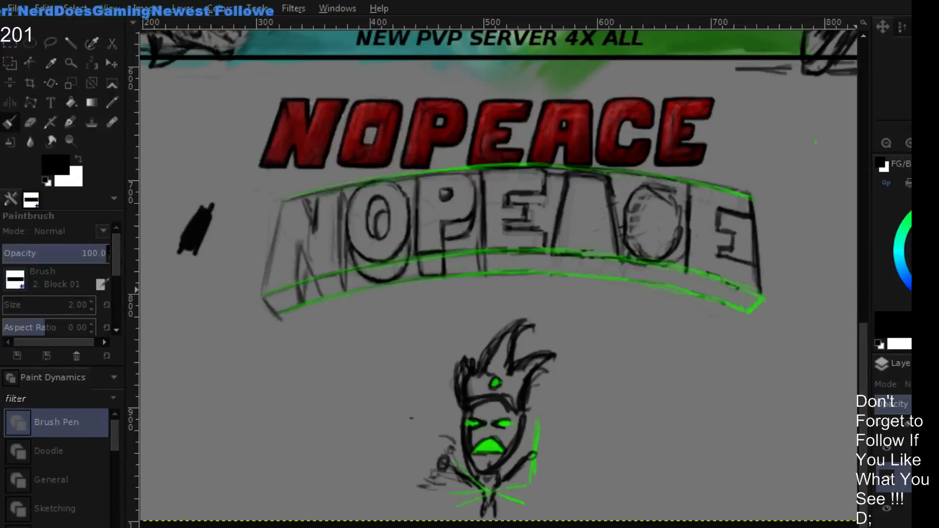
click(937, 250)
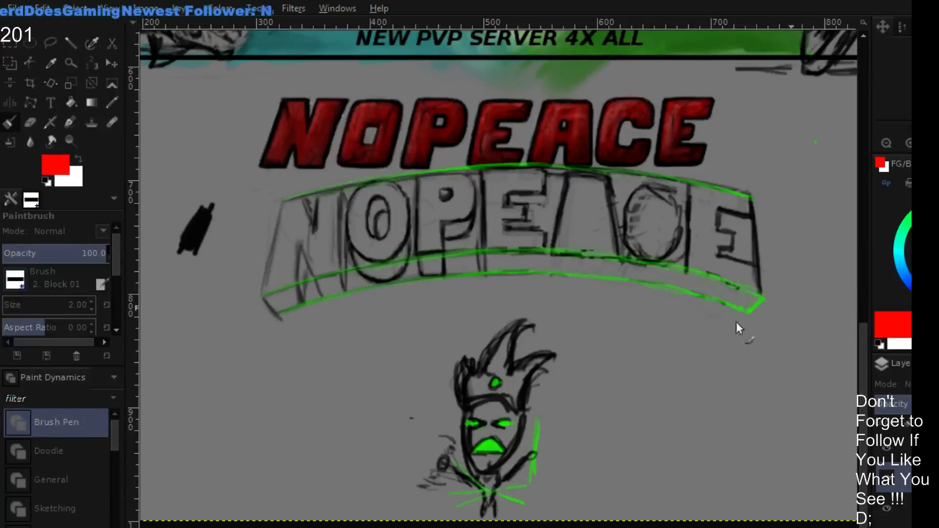
click(273, 316)
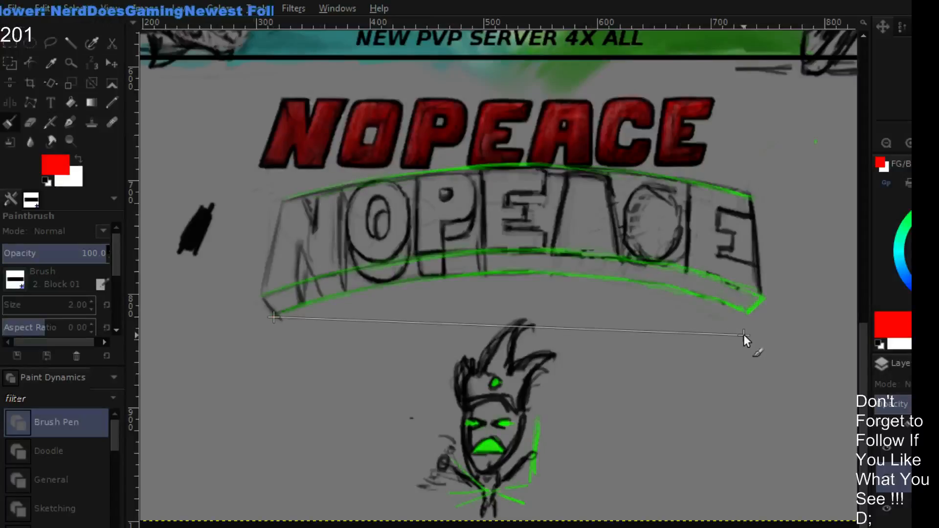
ctrl+shift+click(758, 325)
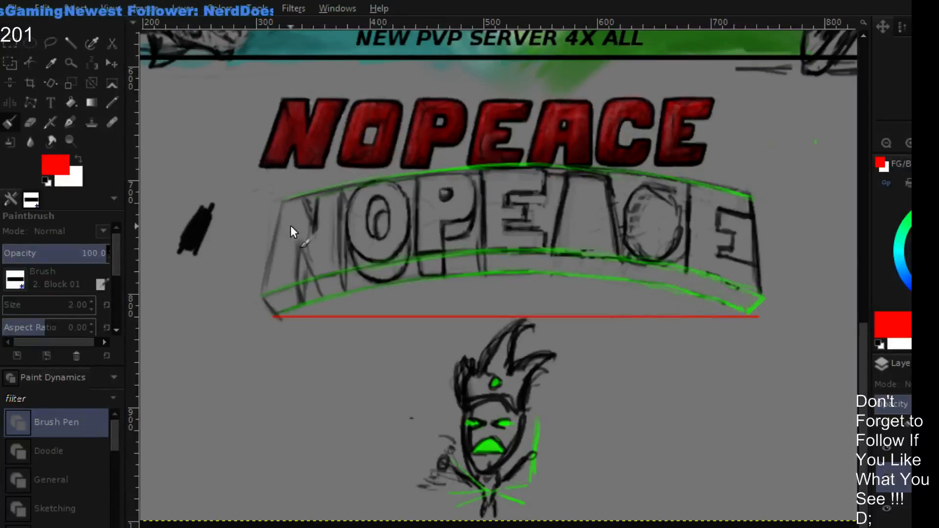
click(274, 237)
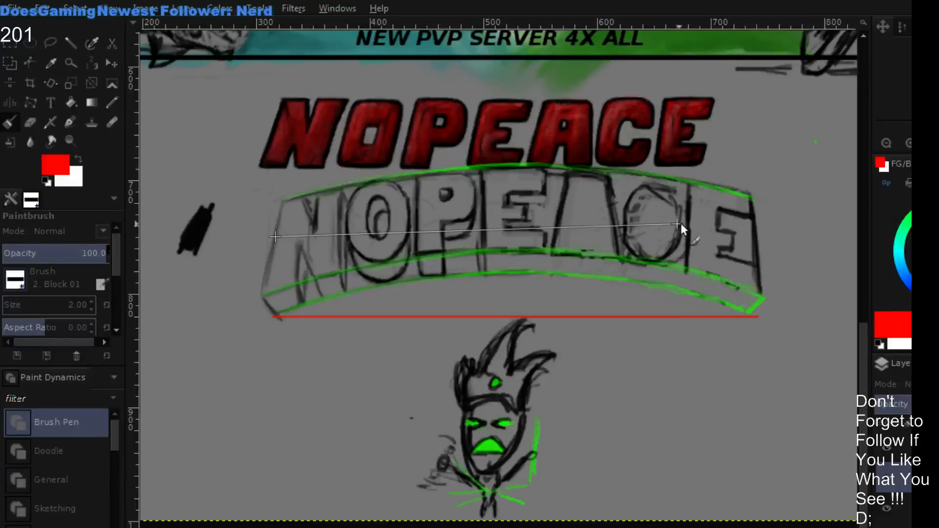
shift+click(768, 235)
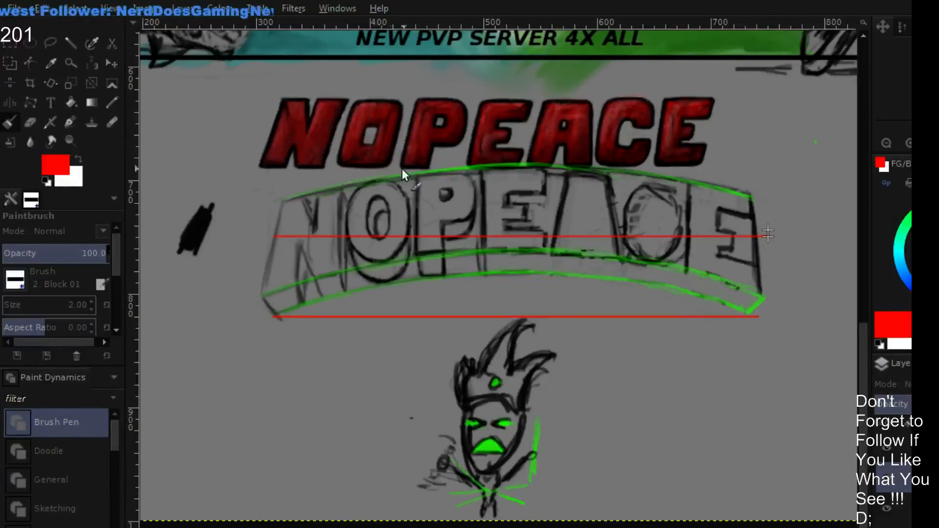
- Add three horizontal red guide lines level with the arched lettering's top corners, the arch's peak, and the front face's bottom corners
click(283, 200)
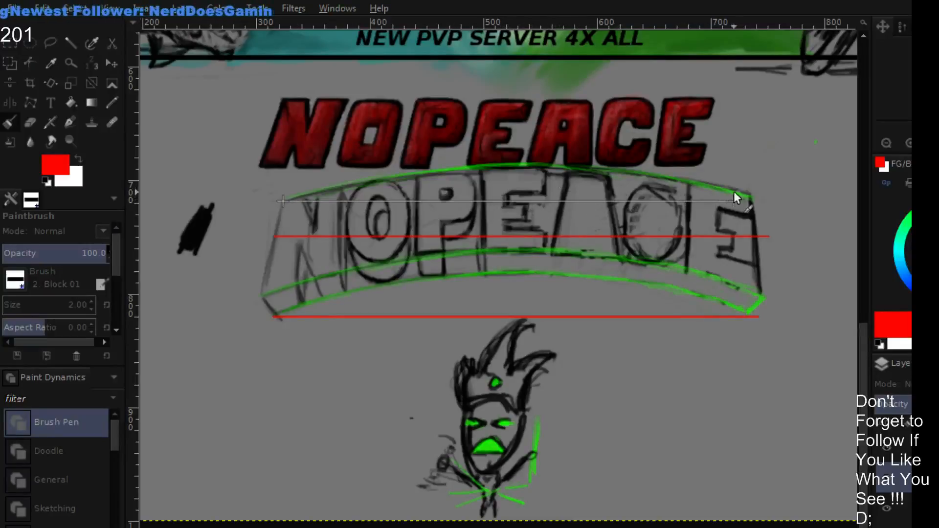
shift+click(753, 195)
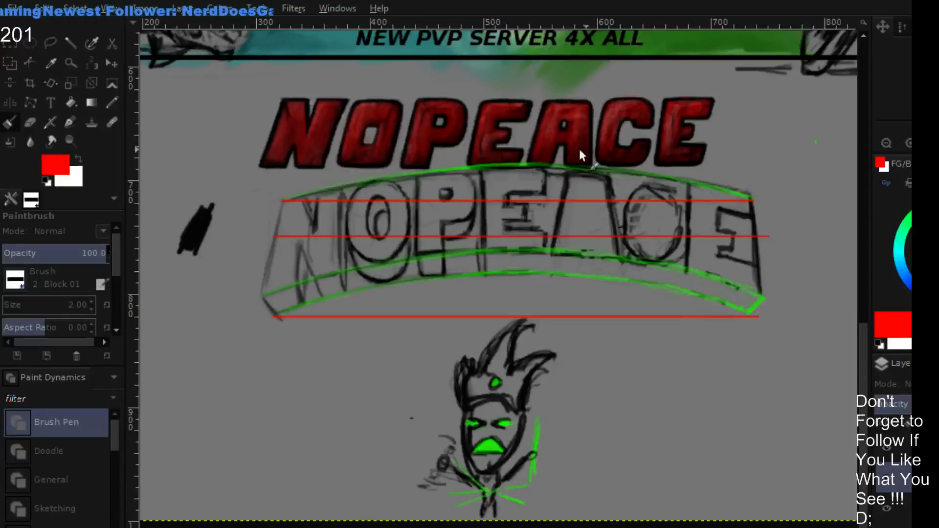
click(289, 168)
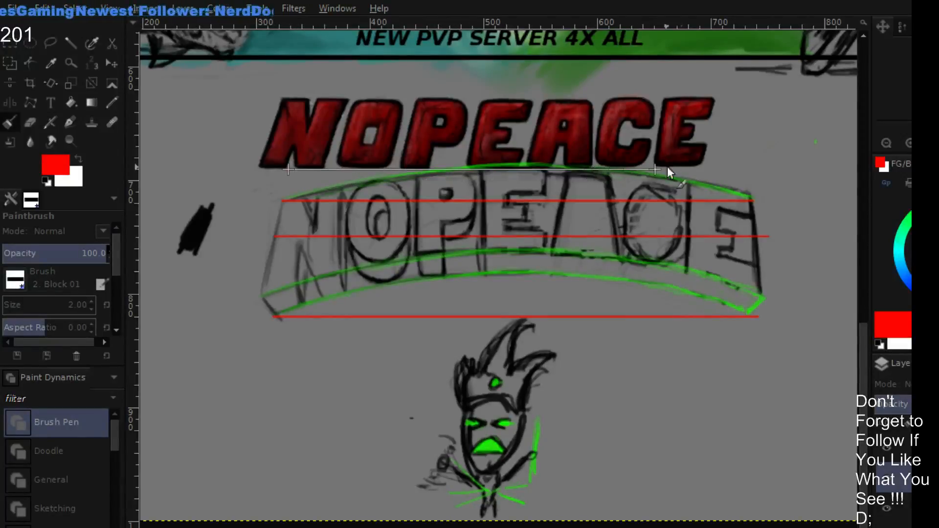
shift+click(755, 171)
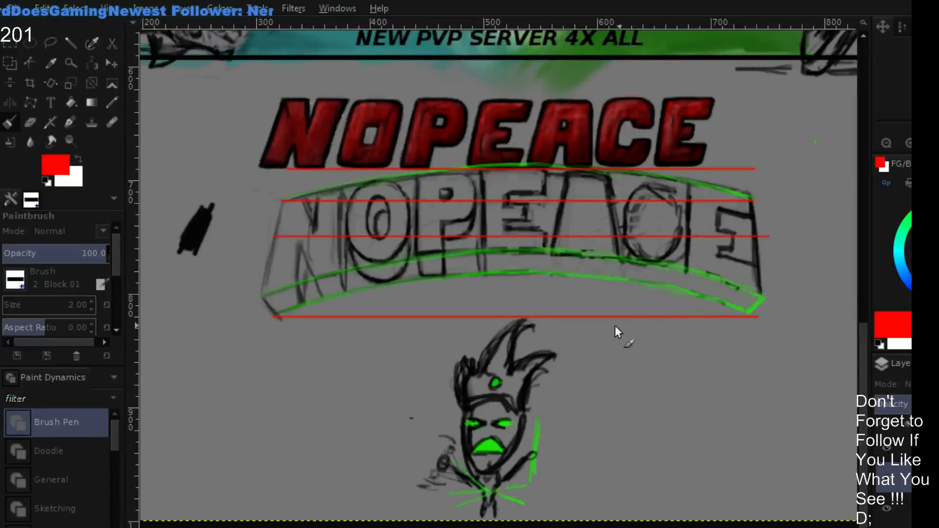
click(262, 298)
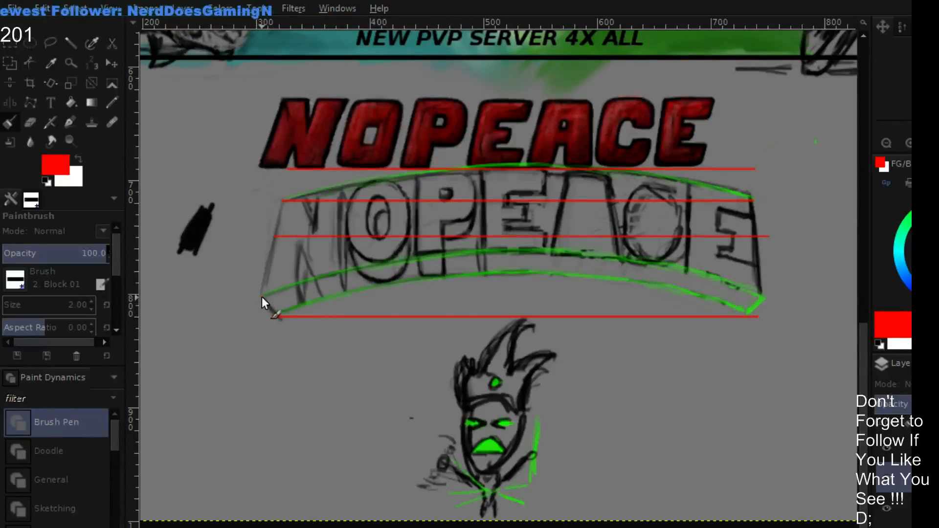
shift+click(761, 296)
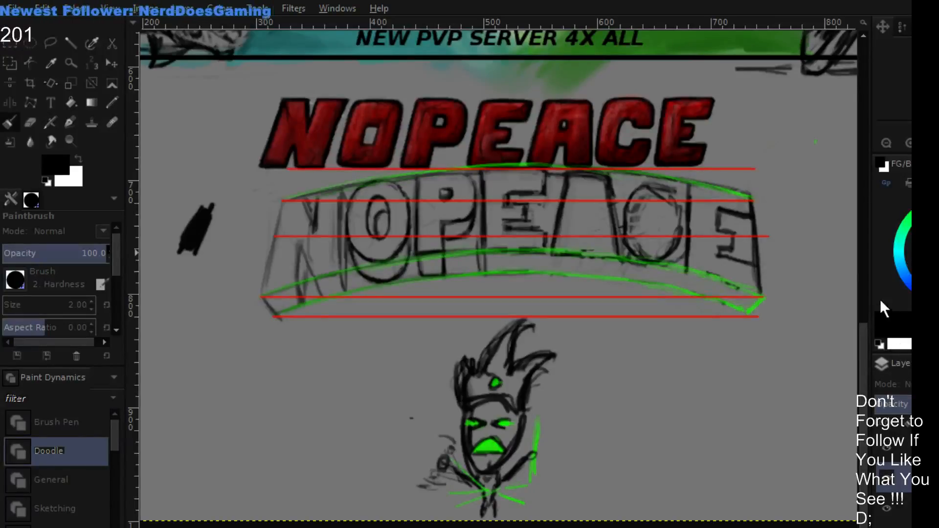
- Return to the black lettering layer and sketch the depth edge at the last E's lower outer corner against the guides
click(886, 484)
click(887, 487)
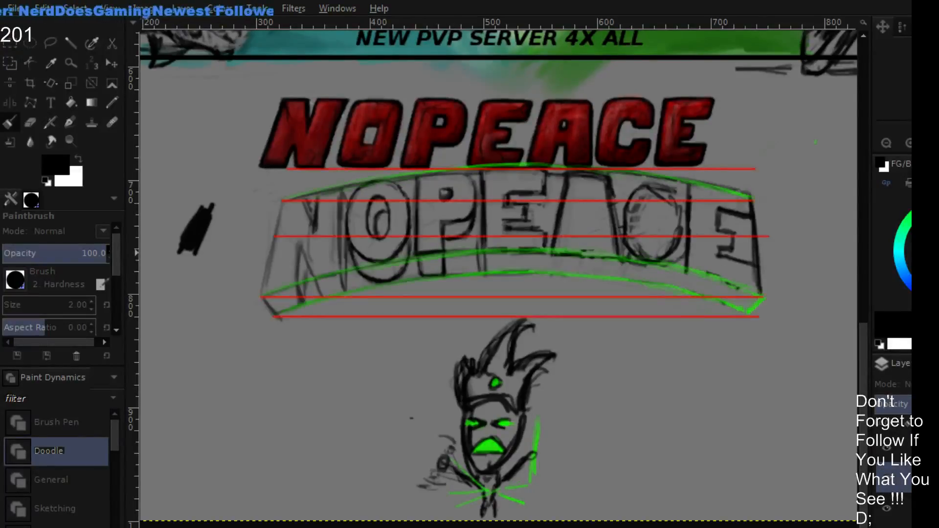
click(905, 509)
click(890, 476)
click(889, 474)
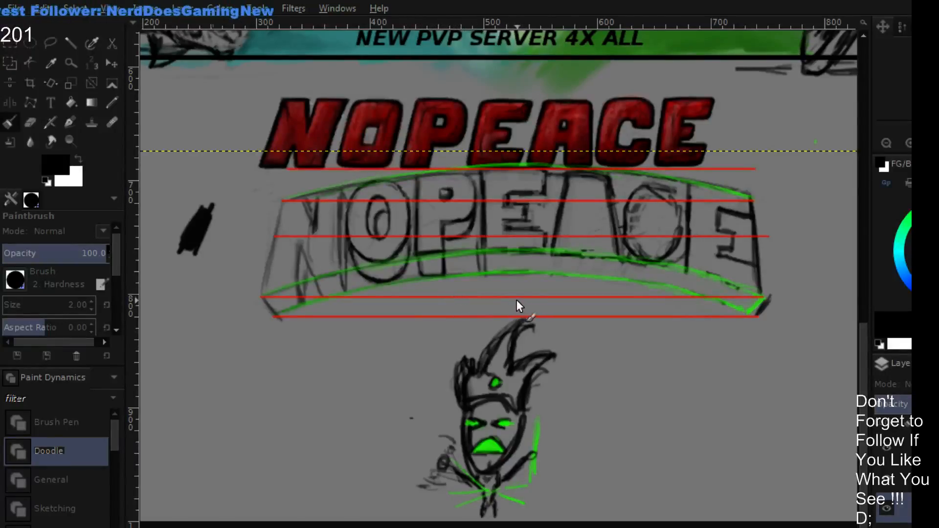
- Draw a straight vertical red guide line on the guide layer through the centre of the arched lettering
click(900, 478)
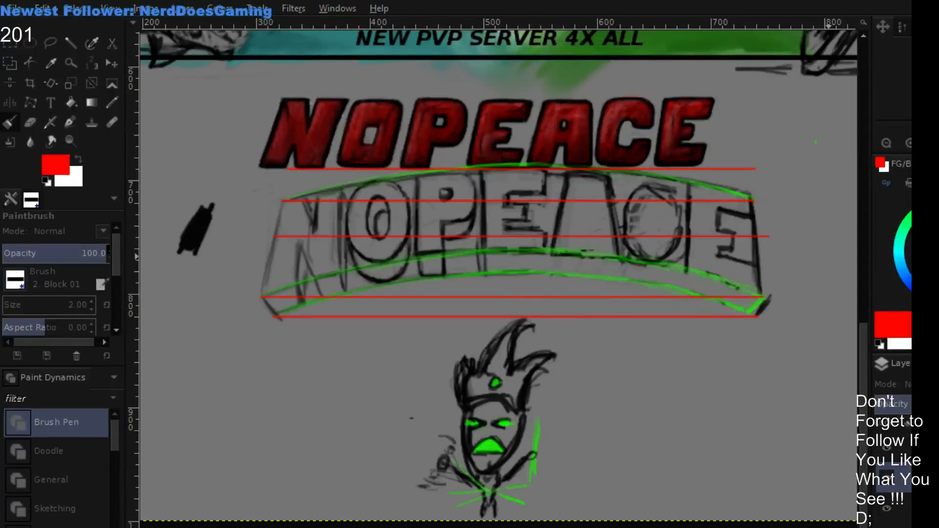
click(514, 318)
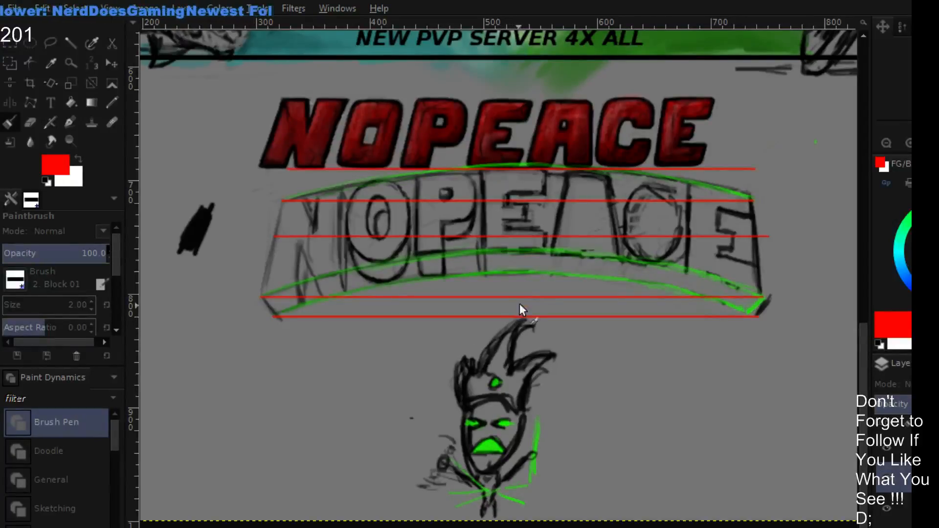
shift+click(515, 136)
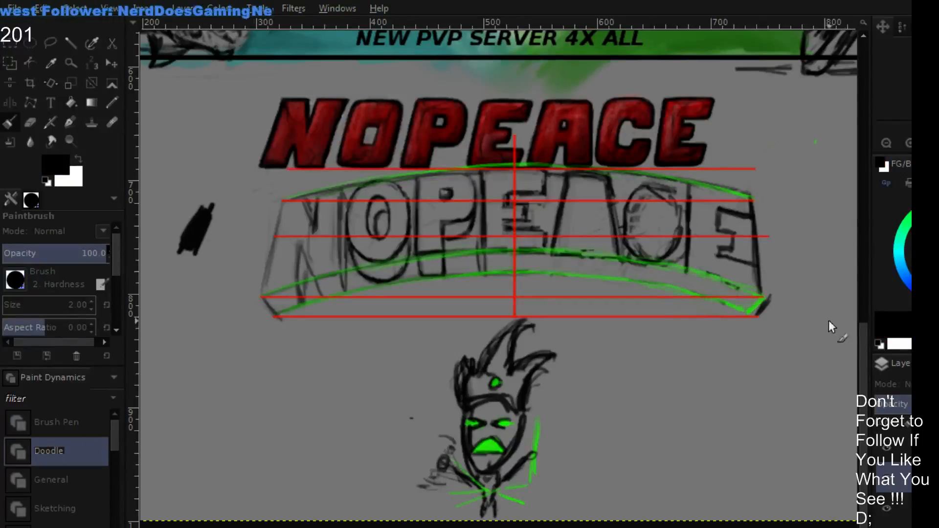
- Erase the portions of the two lower green guide arcs beneath the C and last E on the guide layer
click(905, 508)
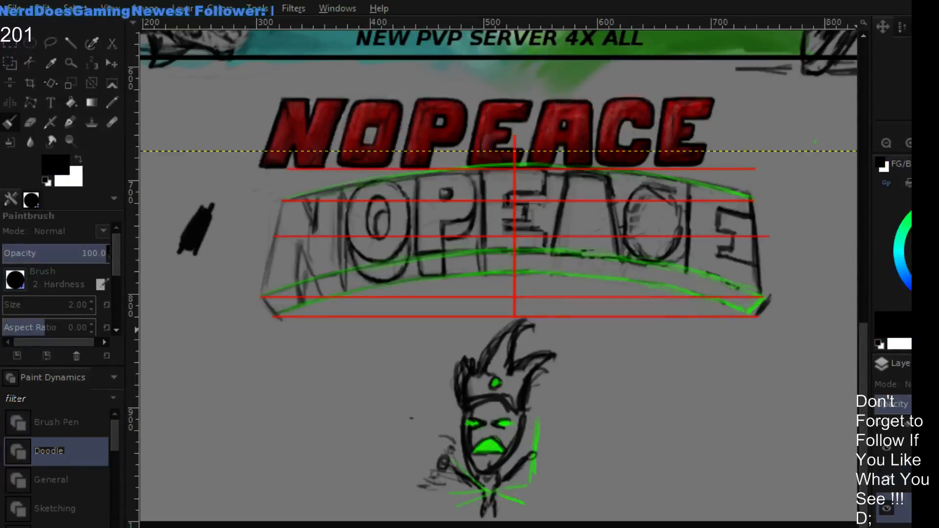
scroll(700, 314, left, 2)
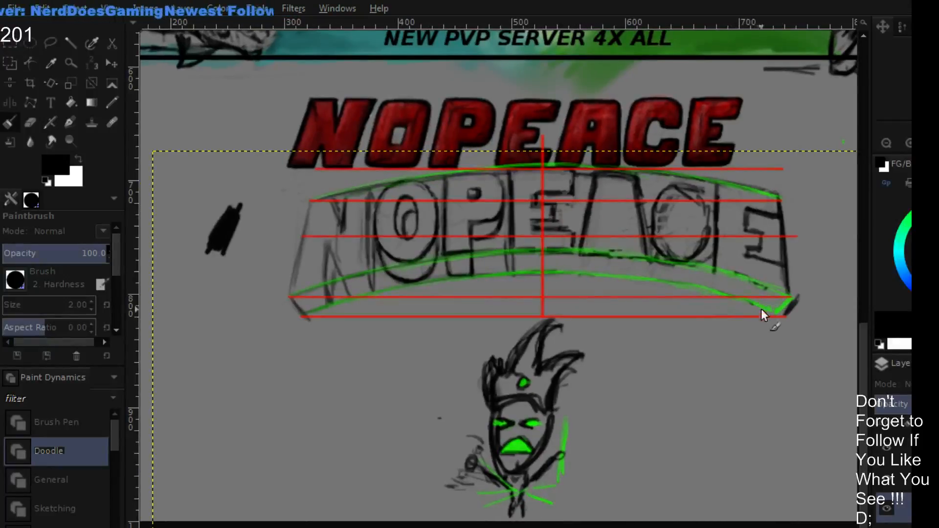
key(shift+e)
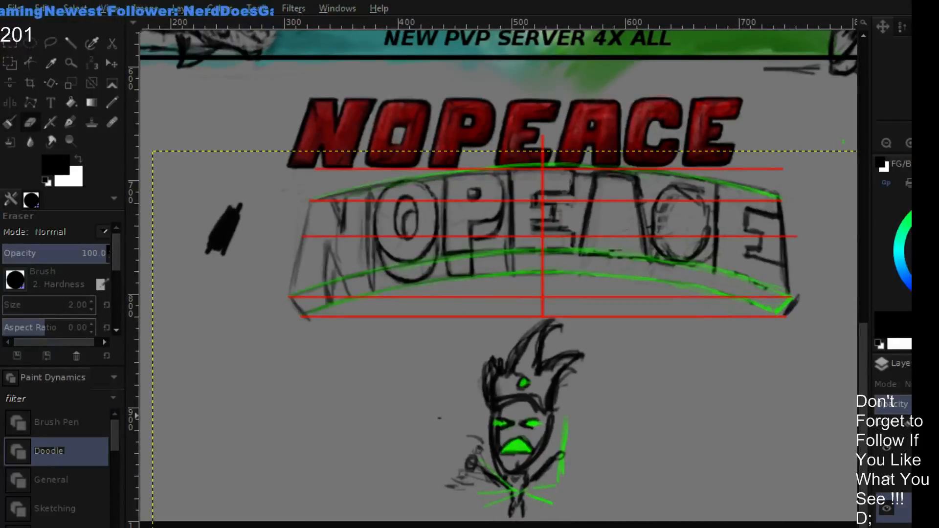
key(Page_Up)
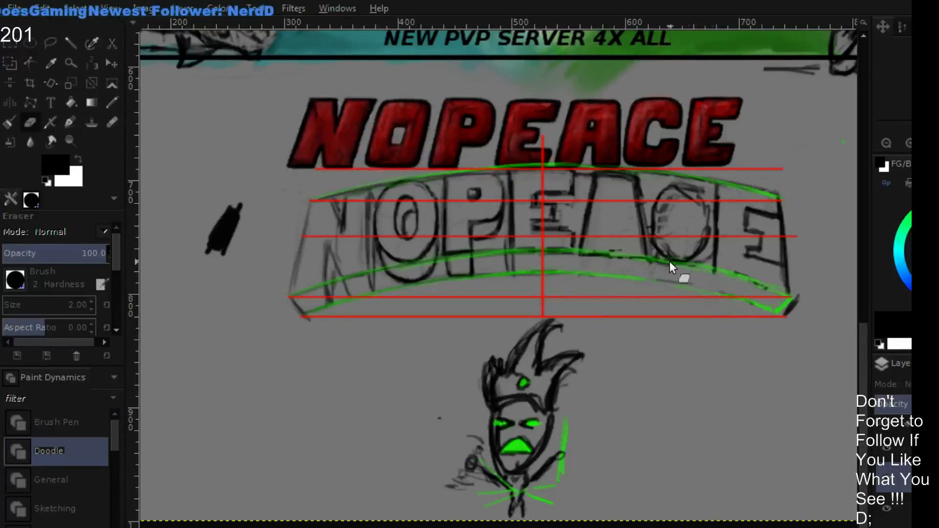
mouse_move(708, 265)
mouse_down()
mouse_move(763, 283)
mouse_move(758, 276)
mouse_move(784, 294)
mouse_up()
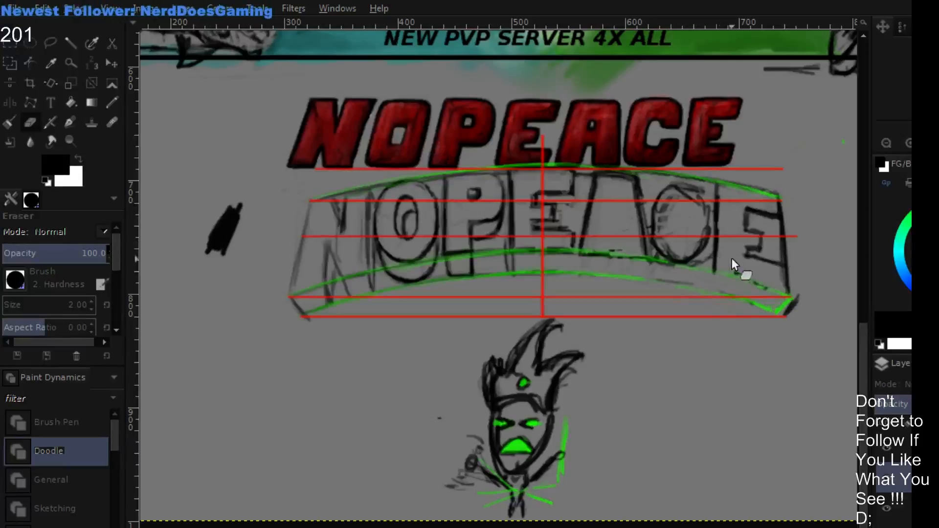
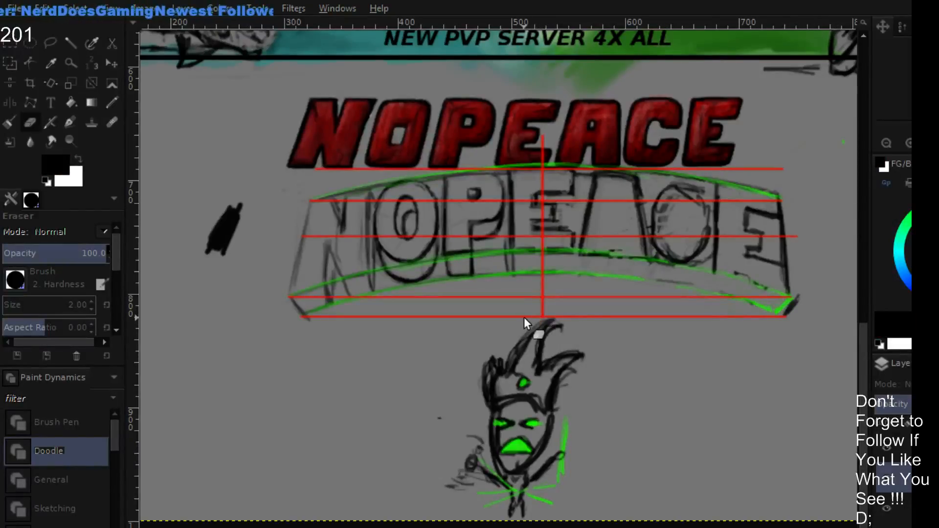
- Return to the black lettering layer and darken the rounded outline of the C in the arched lettering
key(p)
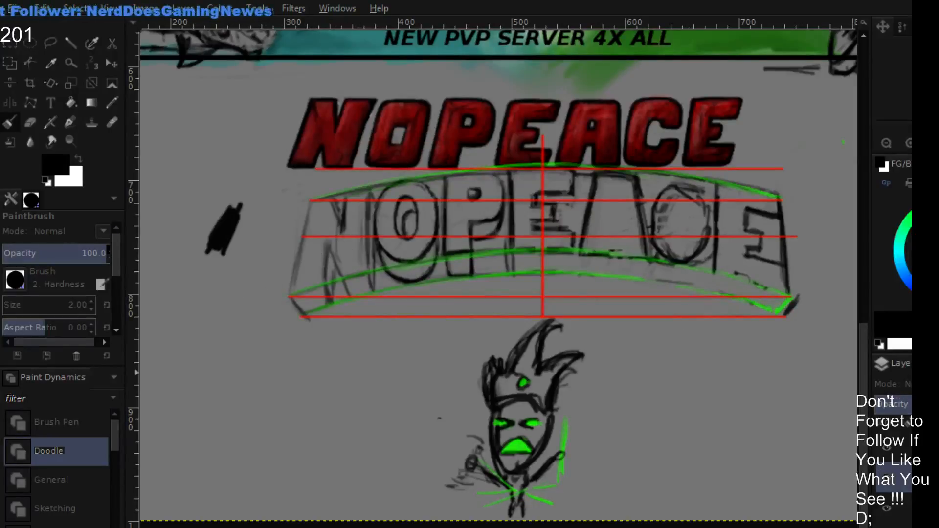
click(904, 508)
key(shift+e)
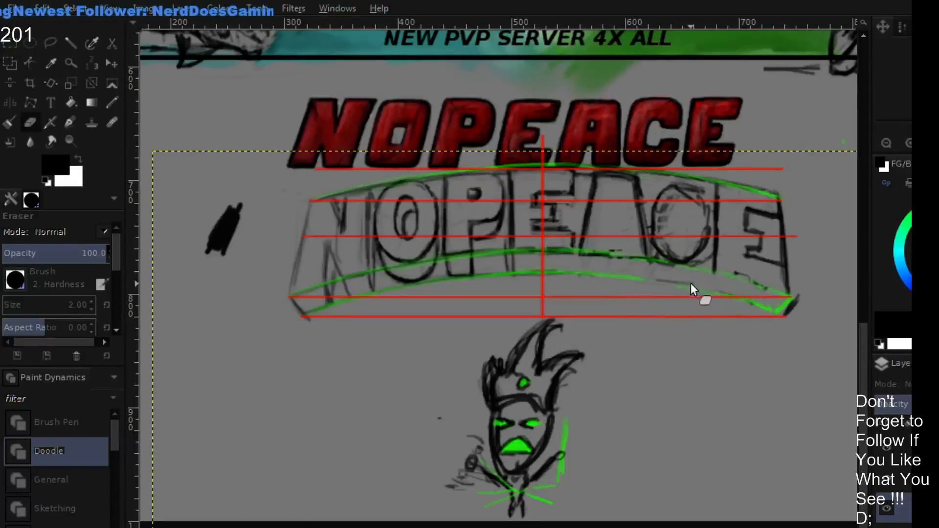
key(p)
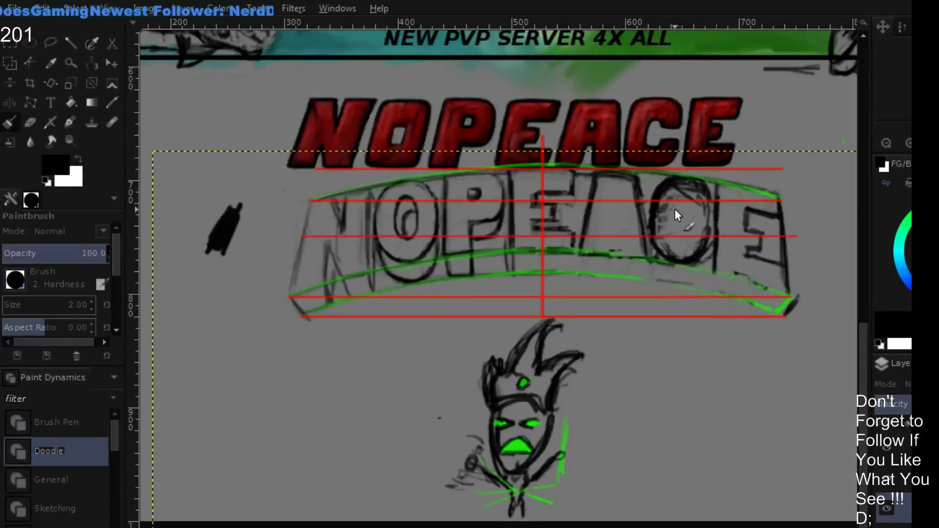
- Erase the stray hatching inside the C and clean its outline with a size 7 eraser
key(shift+e)
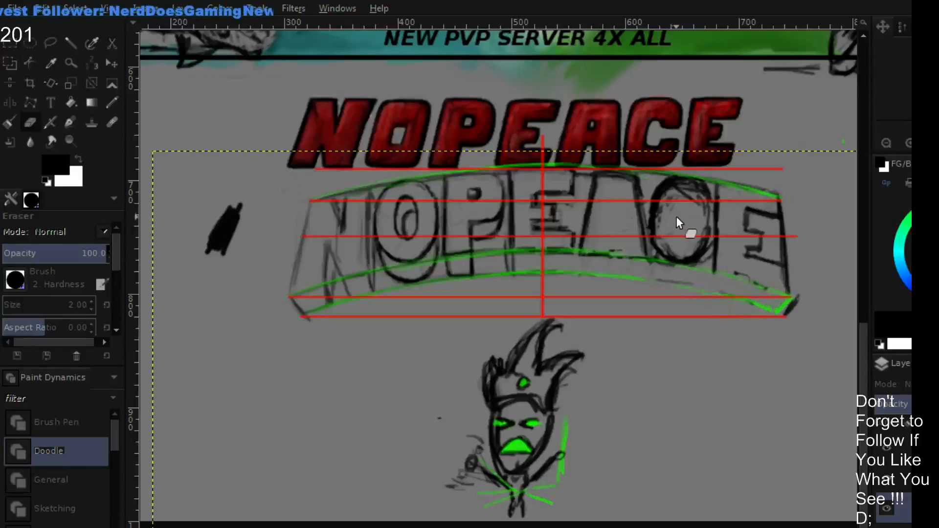
key(bracketright)
key(bracketright)
key(bracketright)
key(bracketright)
key(bracketright)
drag(673, 213, 656, 229)
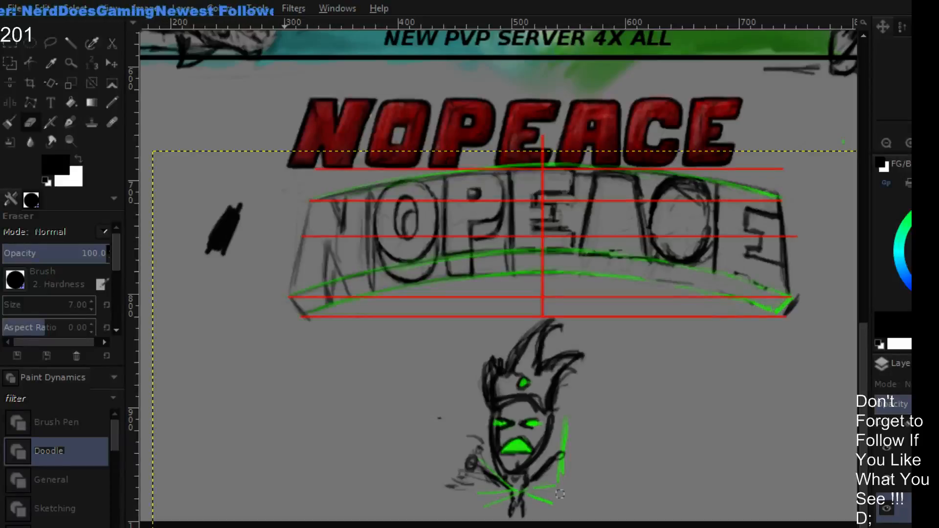
mouse_move(651, 199)
mouse_down()
mouse_move(673, 211)
mouse_move(657, 206)
mouse_move(691, 191)
mouse_move(662, 197)
mouse_move(690, 185)
mouse_move(682, 212)
mouse_move(677, 188)
mouse_move(664, 216)
mouse_move(683, 196)
mouse_move(698, 197)
mouse_move(703, 219)
mouse_move(701, 193)
mouse_move(689, 189)
mouse_move(684, 200)
mouse_move(690, 186)
mouse_move(680, 207)
mouse_move(683, 189)
mouse_move(696, 190)
mouse_move(702, 212)
mouse_move(692, 242)
mouse_move(707, 205)
mouse_move(704, 235)
mouse_move(685, 251)
mouse_move(707, 233)
mouse_move(697, 254)
mouse_move(679, 256)
mouse_move(665, 236)
mouse_up()
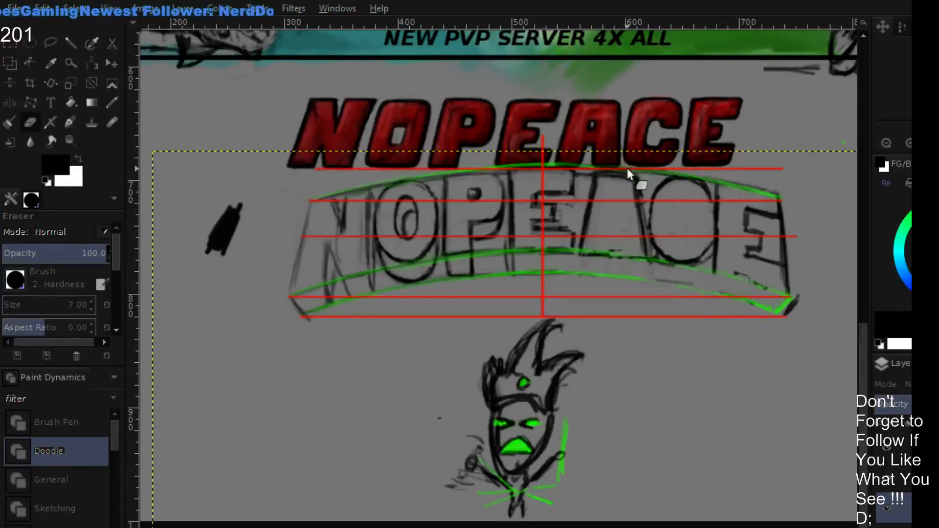
- Sketch the A's inner shape and lower edge in black at a smaller brush size, and erase an opening in the C's outer side
key(p)
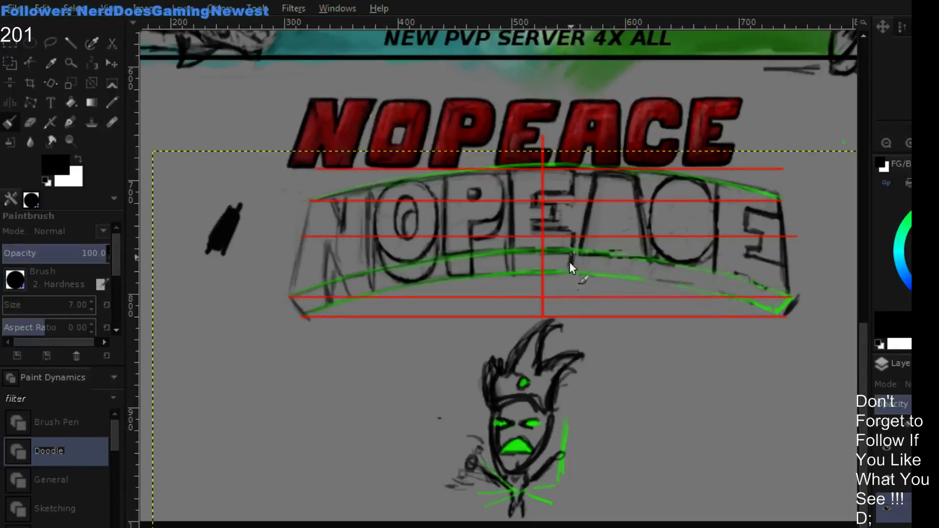
key(bracketleft)
key(bracketleft)
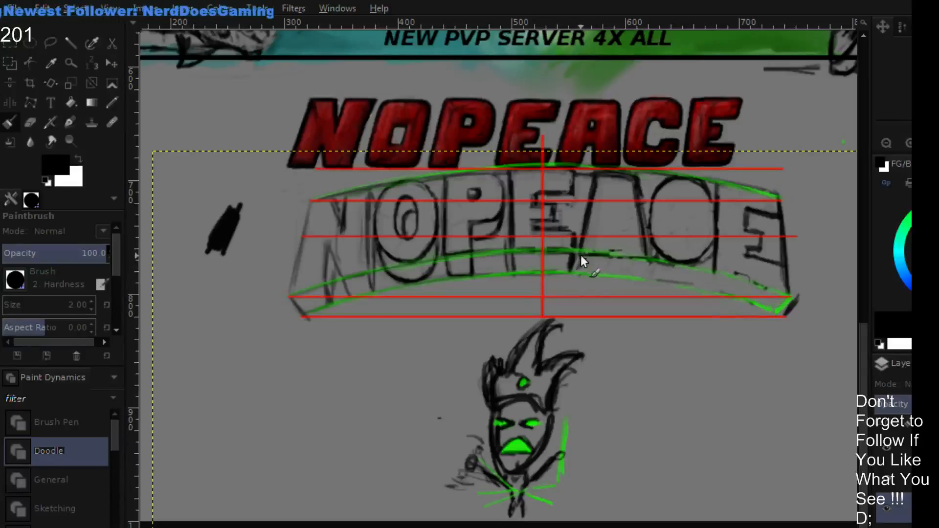
mouse_move(609, 260)
mouse_down()
mouse_move(604, 271)
mouse_move(639, 274)
mouse_up()
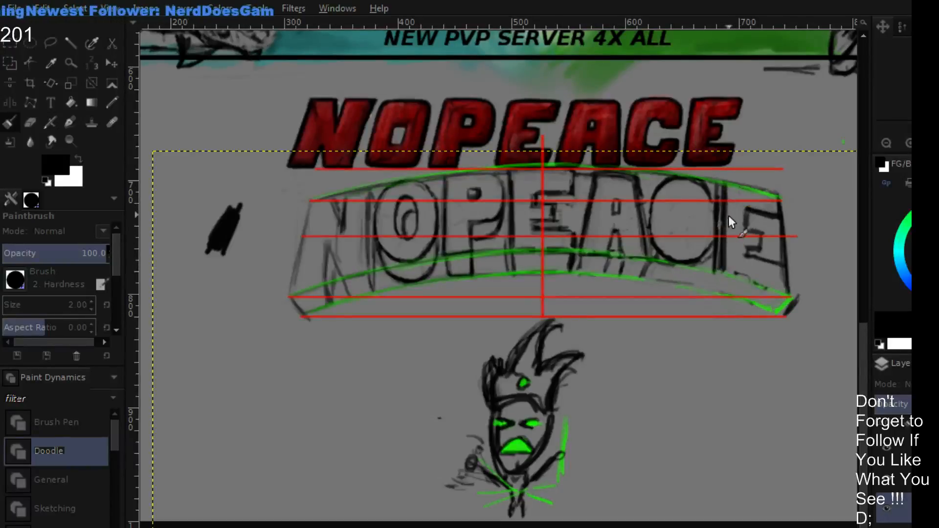
key(shift+e)
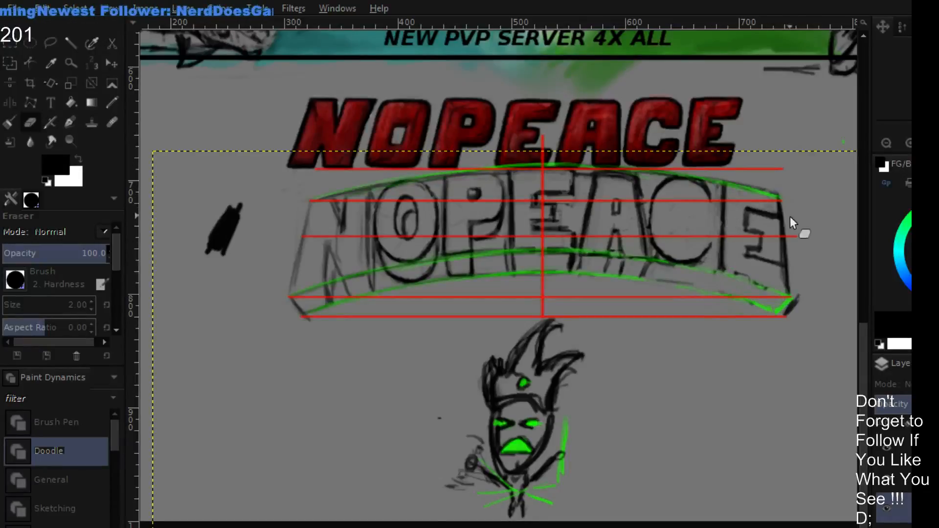
- Erase and redraw the arms of the last E in the arched lettering with a size 3 brush and eraser
key(p)
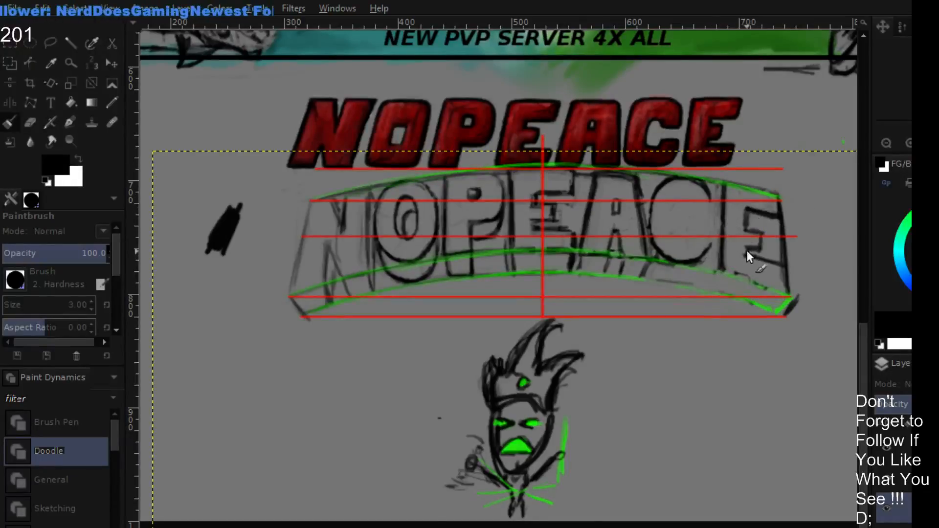
key(shift+e)
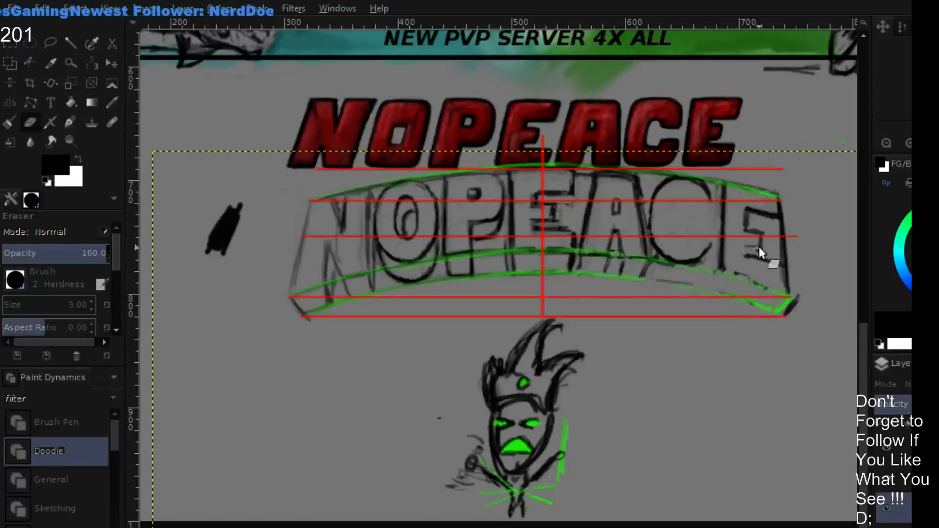
mouse_move(759, 247)
mouse_down()
mouse_move(758, 231)
mouse_move(737, 233)
mouse_move(741, 219)
mouse_move(740, 245)
mouse_move(748, 214)
mouse_up()
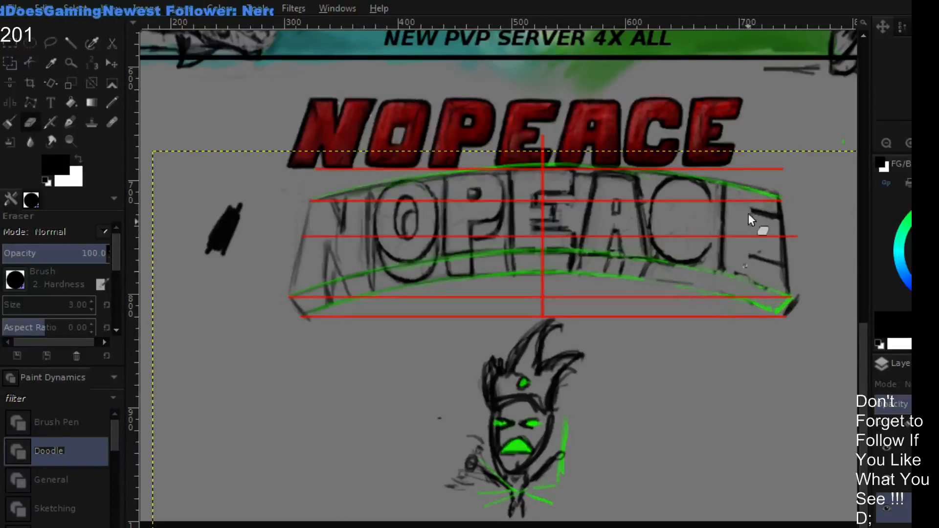
key(p)
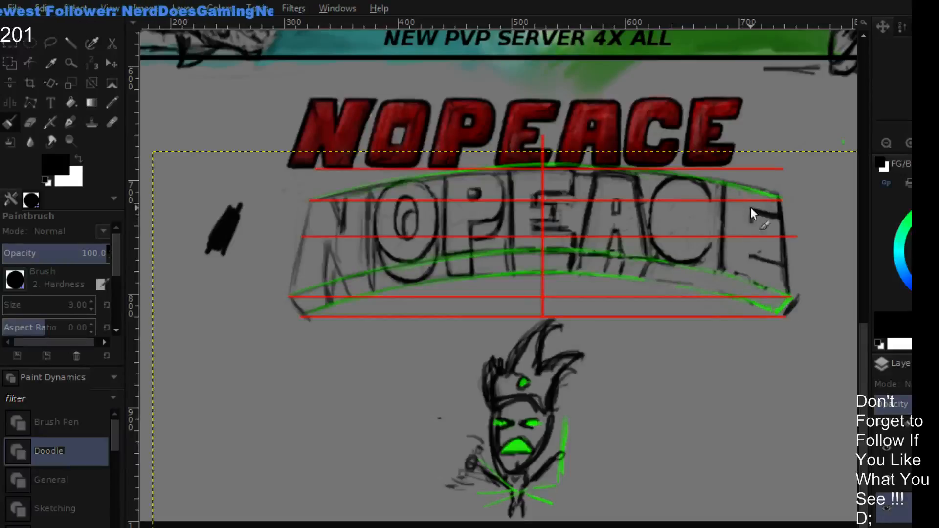
drag(749, 209, 756, 225)
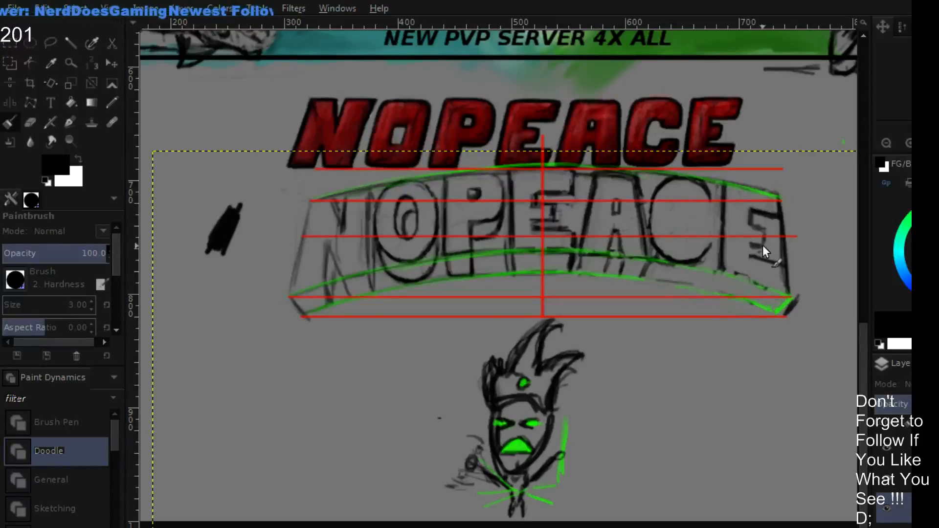
mouse_move(764, 236)
mouse_down()
mouse_move(758, 226)
mouse_move(749, 252)
mouse_move(770, 257)
mouse_up()
key(shift+e)
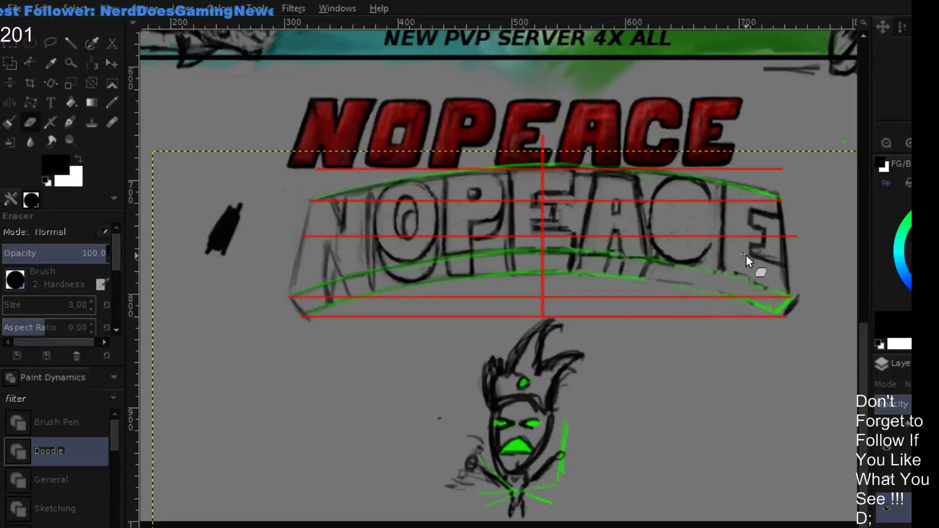
drag(748, 254, 773, 263)
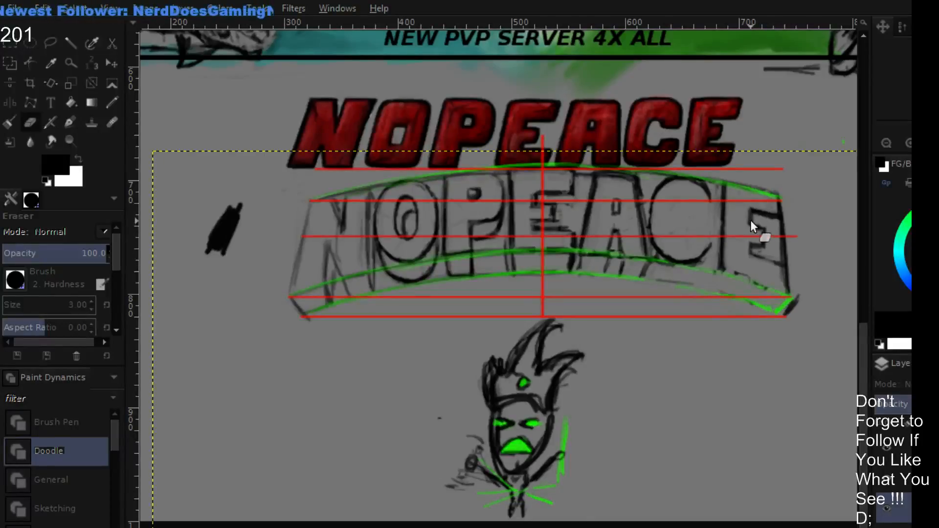
key(p)
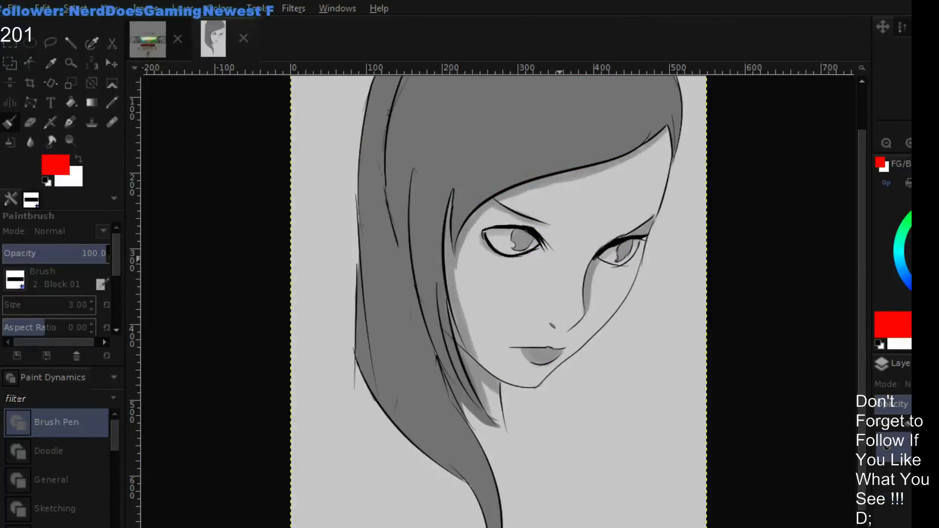
- Examine the grayscale portrait of the woman, looking at the whole figure and at the eyes and face up close
key(shift+e)
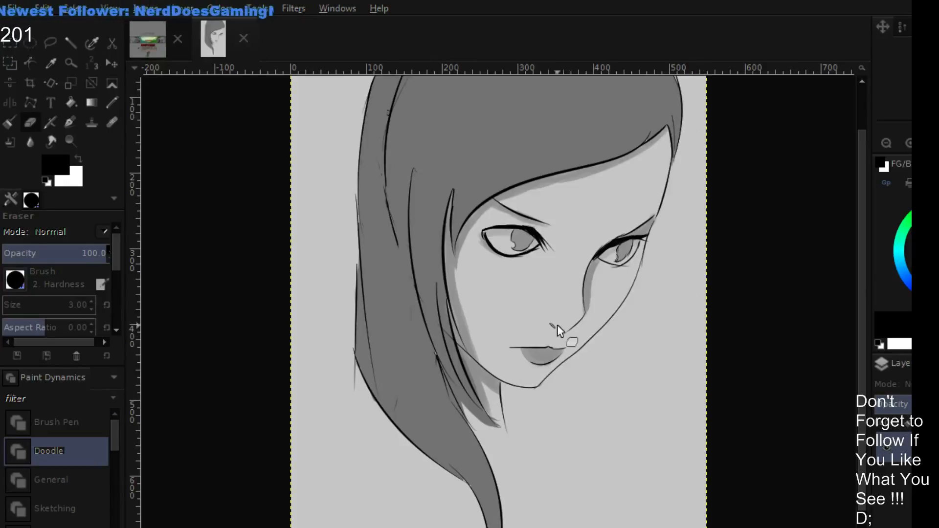
drag(697, 247, 709, 252)
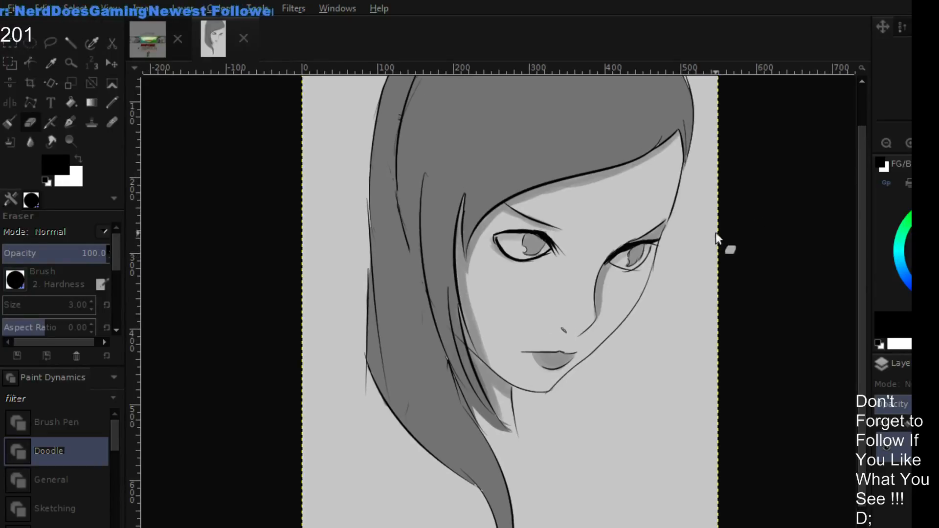
click(908, 143)
click(908, 145)
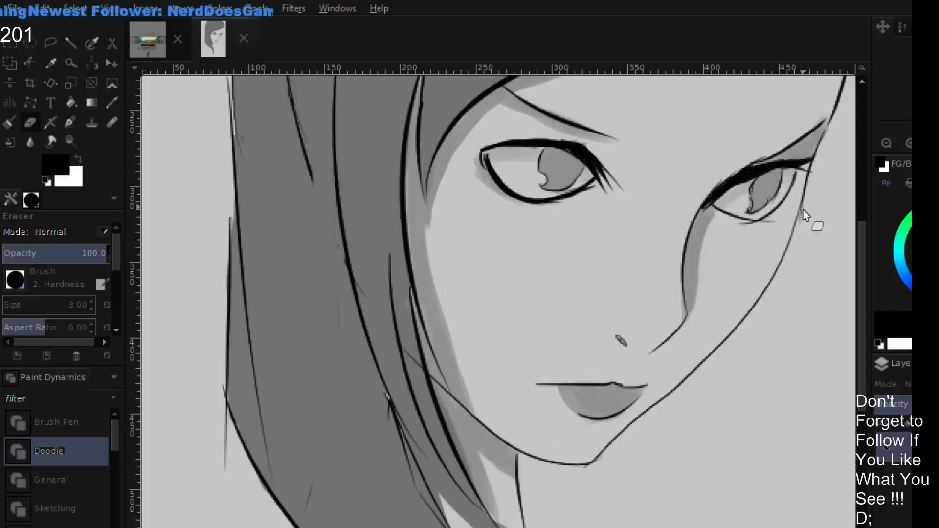
drag(775, 253, 756, 280)
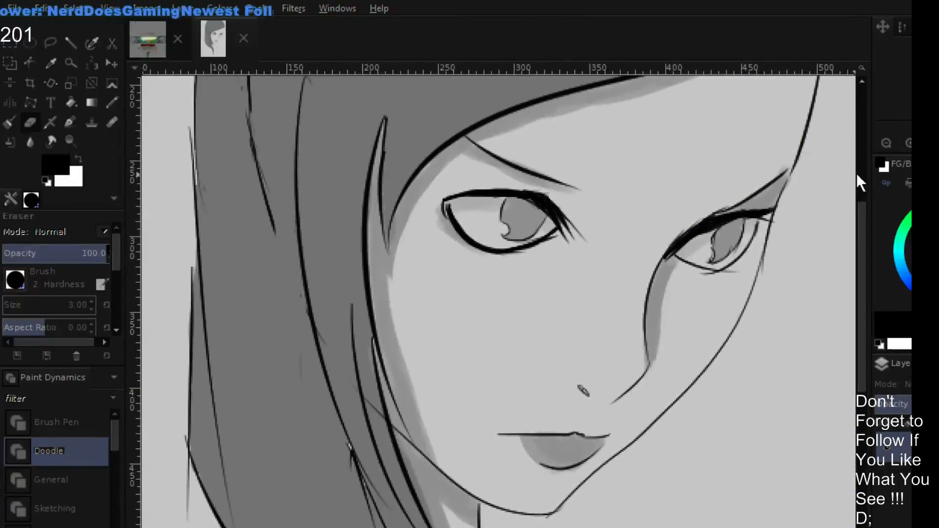
click(889, 142)
click(885, 141)
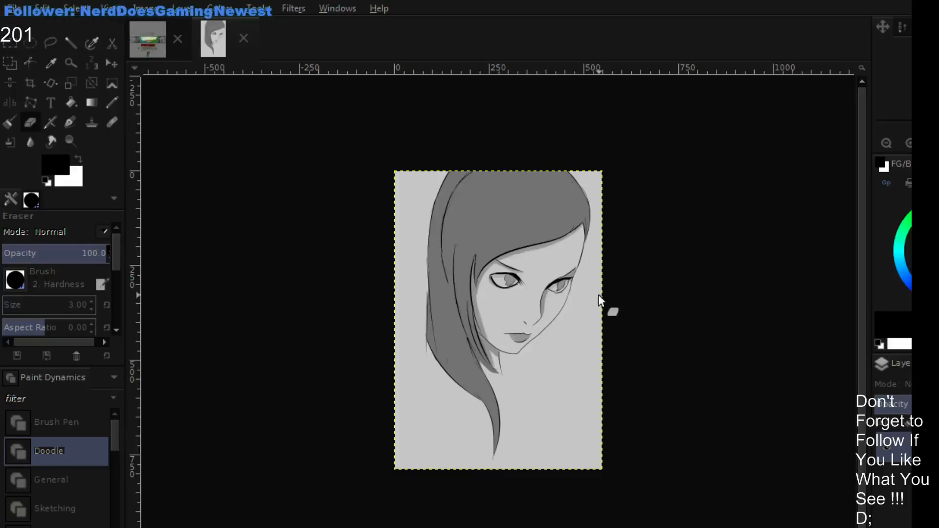
drag(608, 317, 627, 324)
click(909, 143)
click(909, 143)
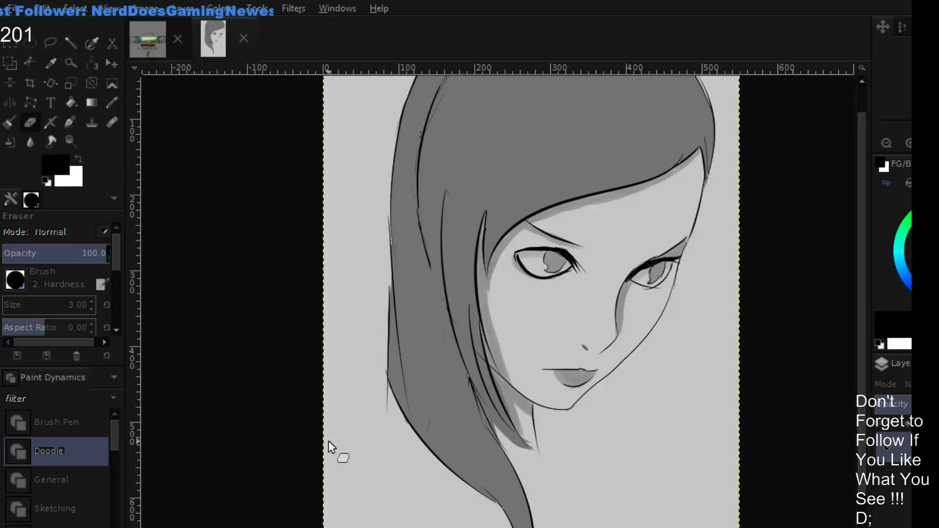
click(908, 143)
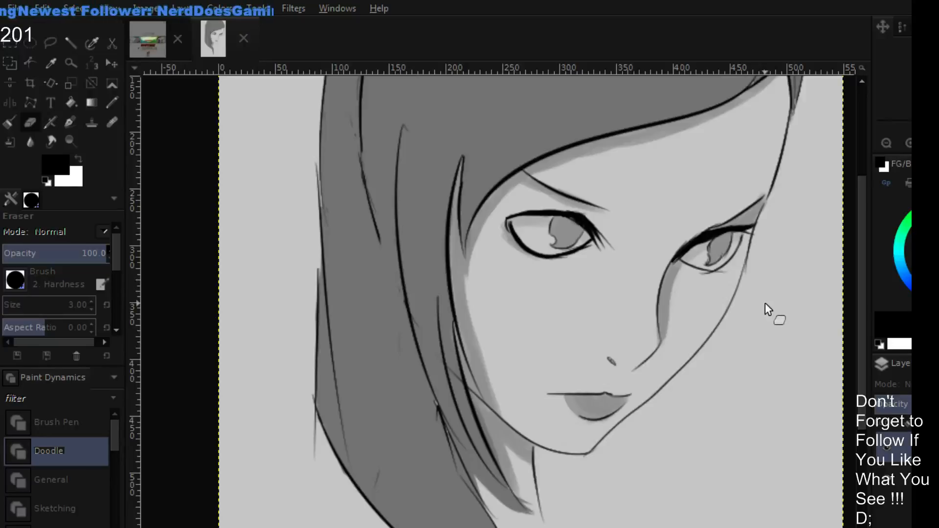
- Enable merged colour sampling and fill the notch in the far eye's iris with the sampled iris grey at brush size 2
key(p)
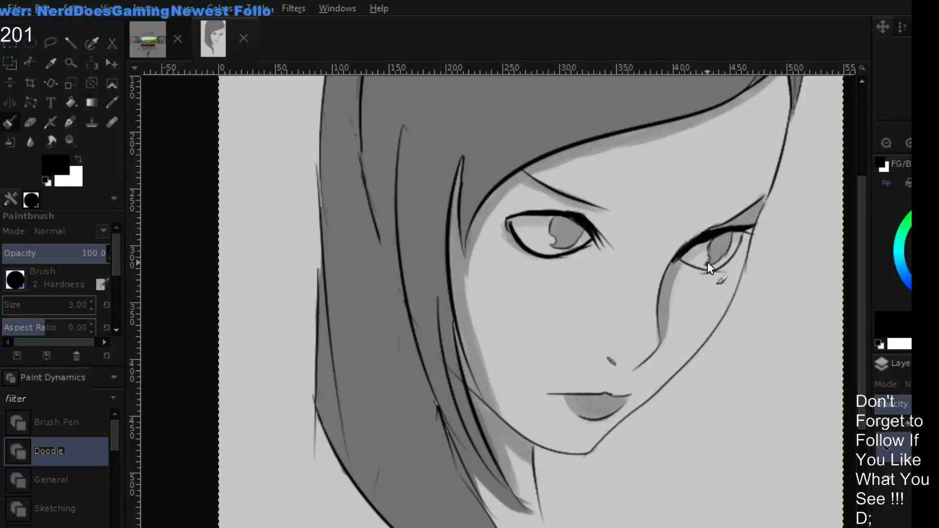
drag(707, 262, 704, 260)
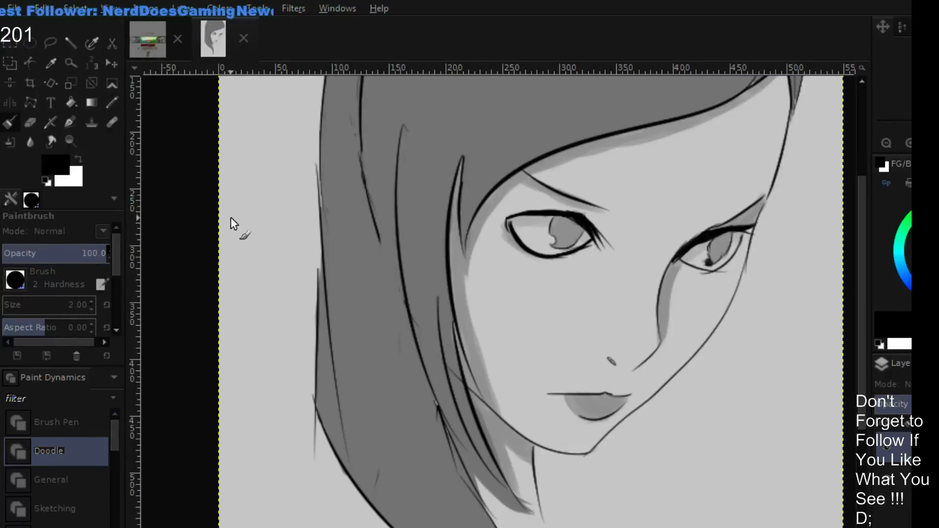
key(o)
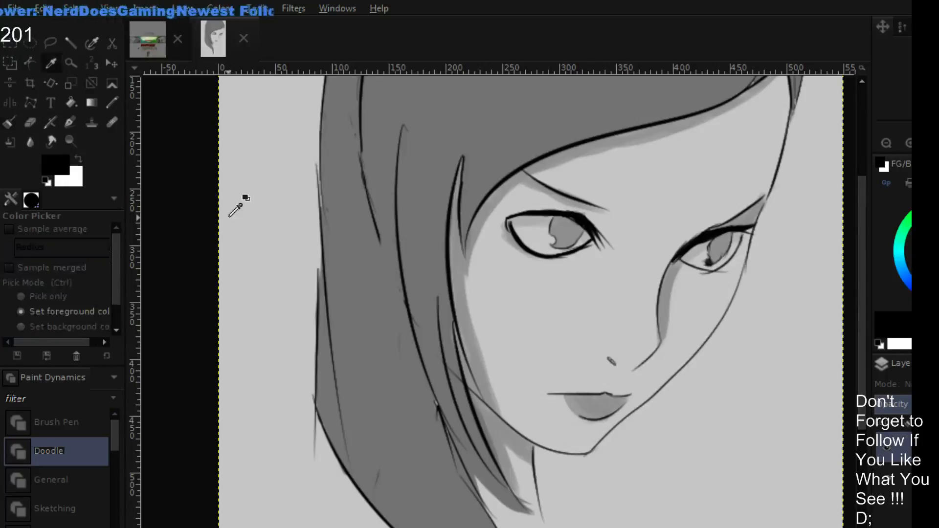
click(18, 270)
key(p)
ctrl+click(768, 318)
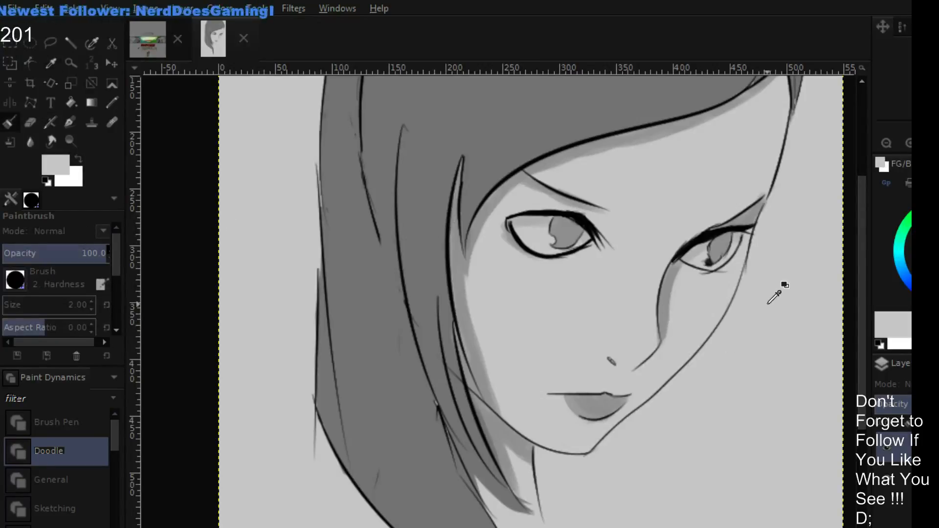
ctrl+click(719, 250)
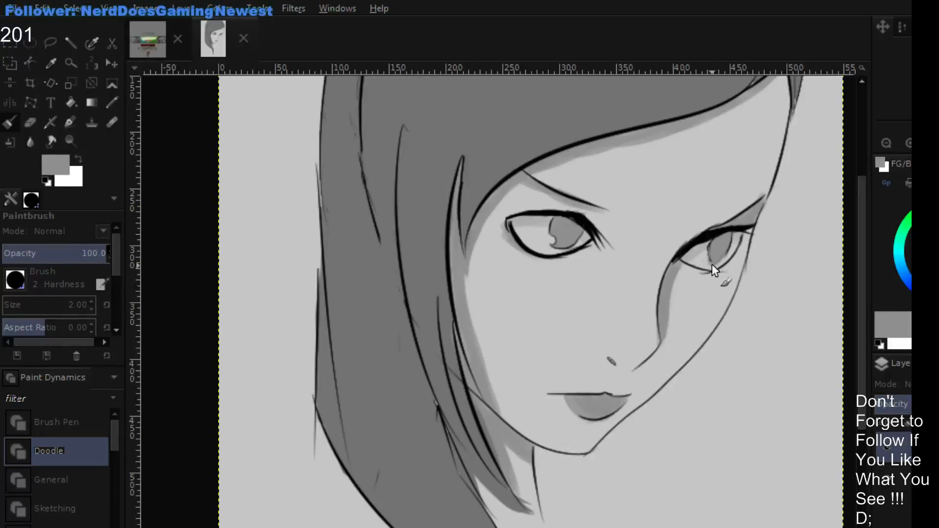
- Outline the far eye's iris in black sampled from the eyelashes and resample the iris grey for its inside
ctrl+click(709, 236)
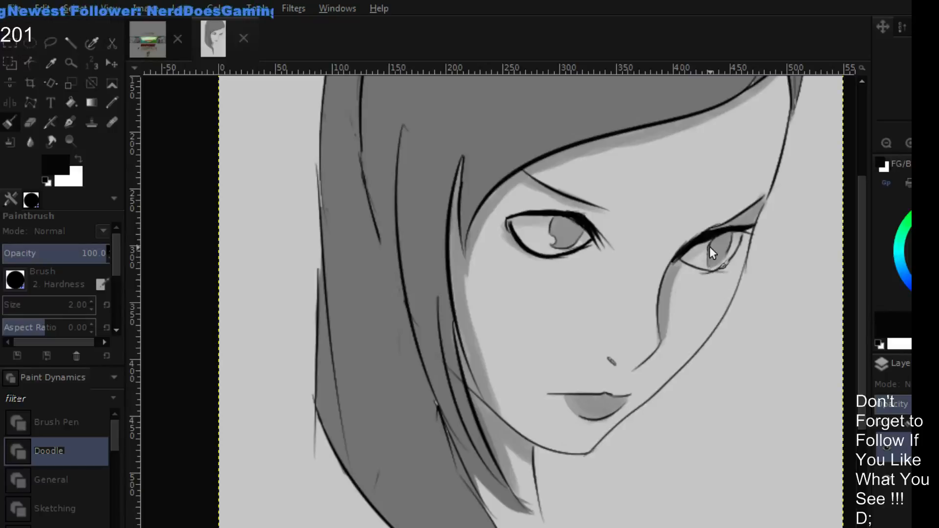
mouse_move(709, 246)
mouse_down()
mouse_move(707, 262)
mouse_move(722, 261)
mouse_up()
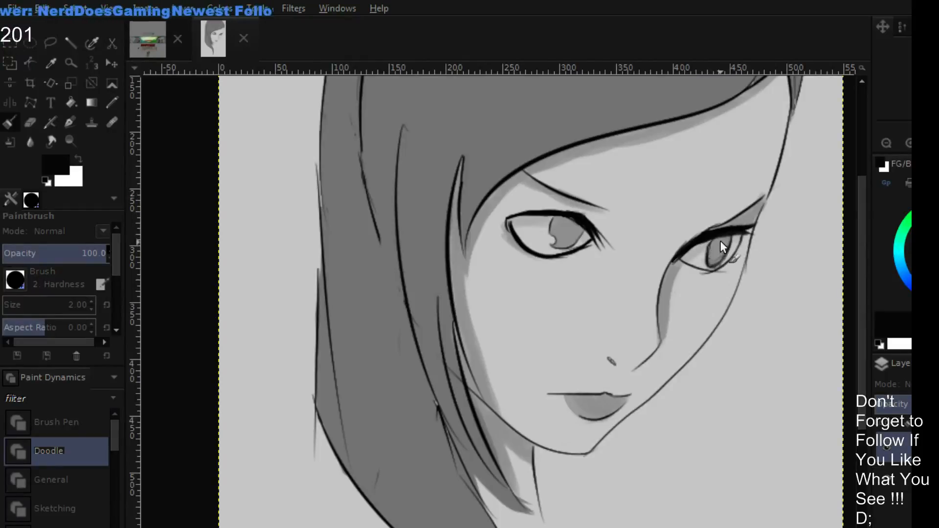
drag(717, 261, 694, 288)
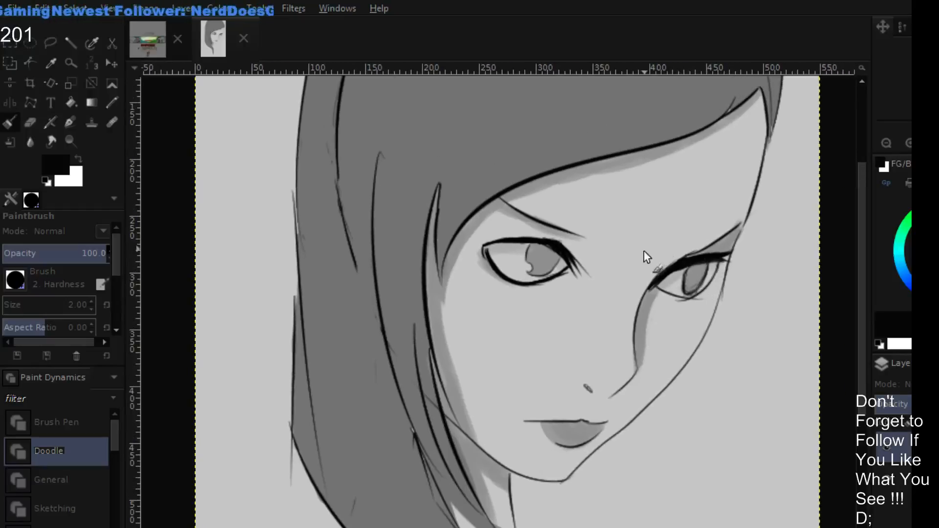
ctrl+click(700, 280)
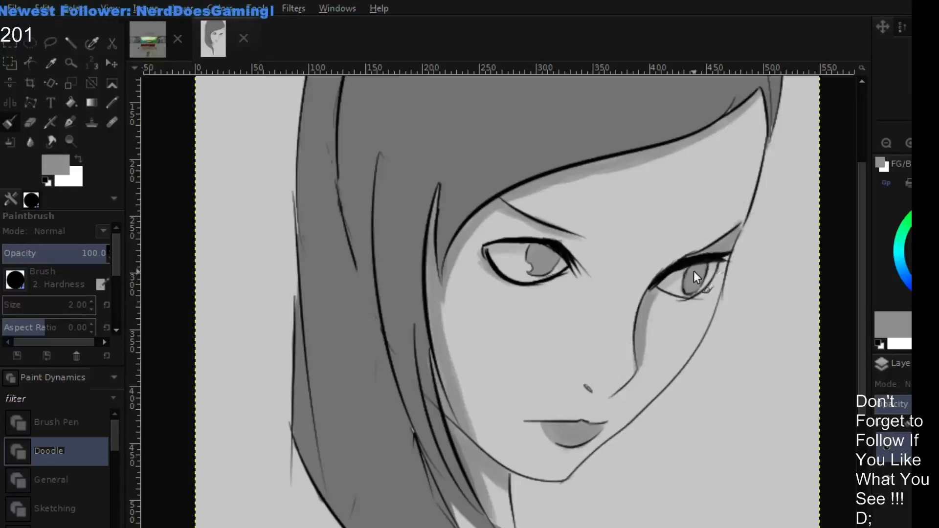
drag(775, 288, 719, 266)
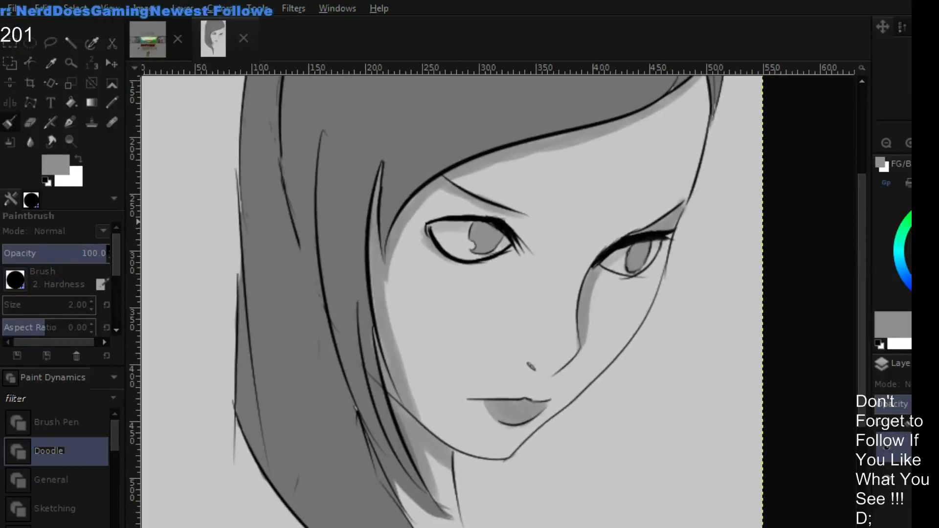
- Sketch bright green guide curves from both eyes, a slanted axis line through the face, and an upward arrow over each eye
click(925, 215)
drag(641, 256, 740, 312)
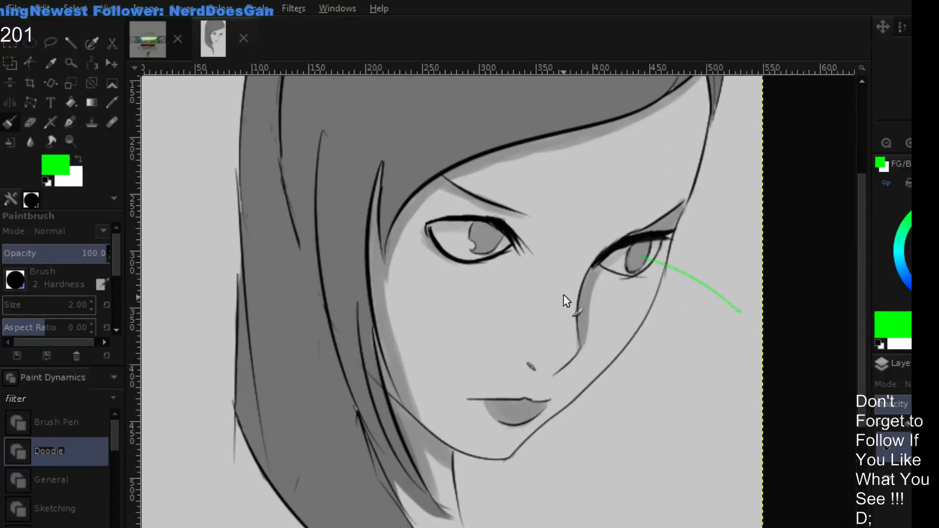
mouse_move(503, 258)
mouse_down()
mouse_move(665, 320)
mouse_move(718, 354)
mouse_up()
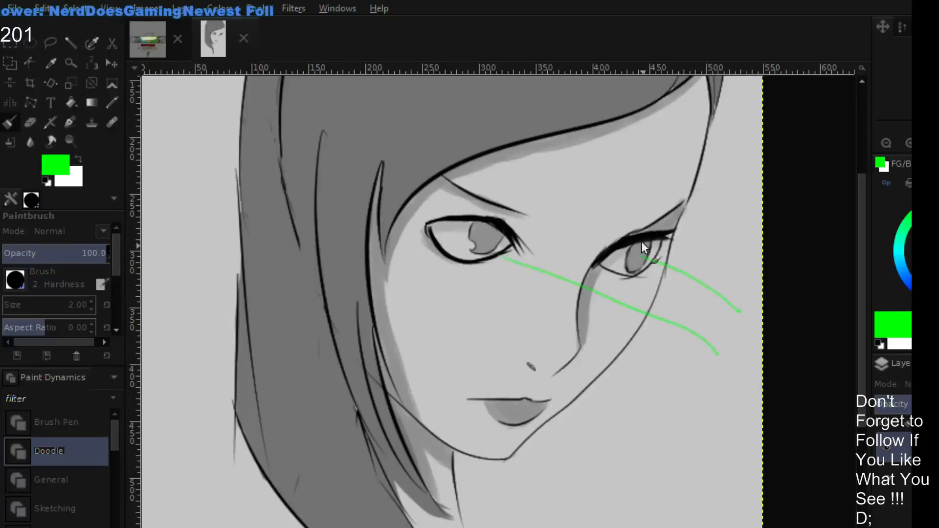
click(638, 125)
shift+click(468, 419)
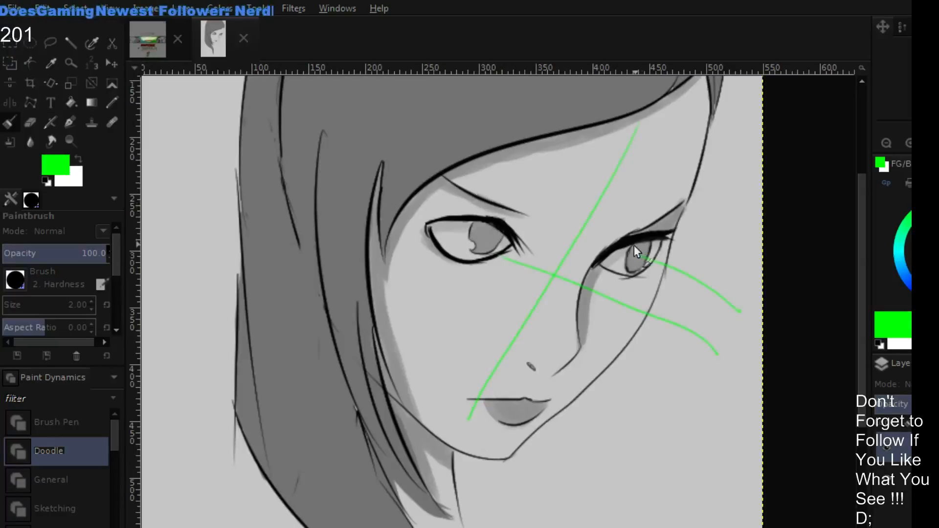
mouse_move(457, 252)
mouse_down()
mouse_move(485, 203)
mouse_move(469, 208)
mouse_move(494, 208)
mouse_up()
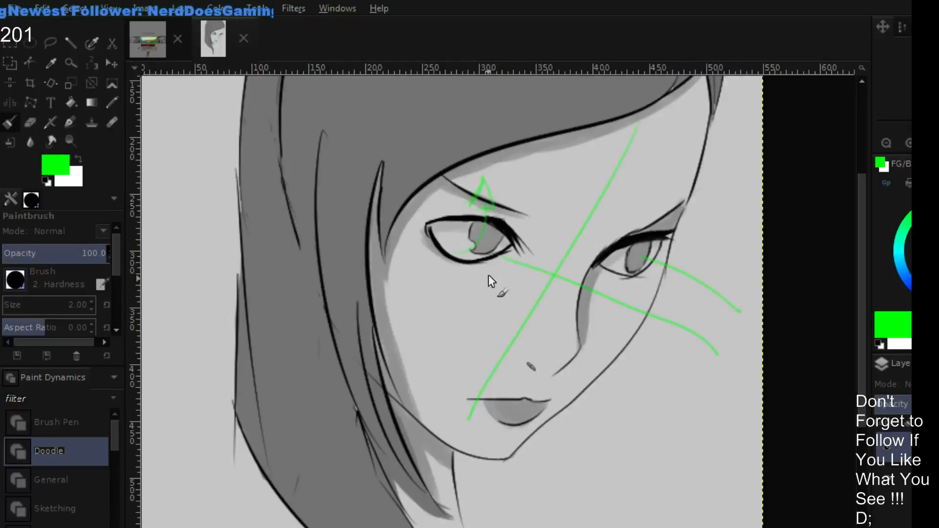
mouse_move(625, 266)
mouse_down()
mouse_move(643, 256)
mouse_move(660, 218)
mouse_move(641, 226)
mouse_move(668, 226)
mouse_up()
mouse_move(641, 226)
mouse_down()
mouse_move(667, 226)
mouse_move(659, 199)
mouse_up()
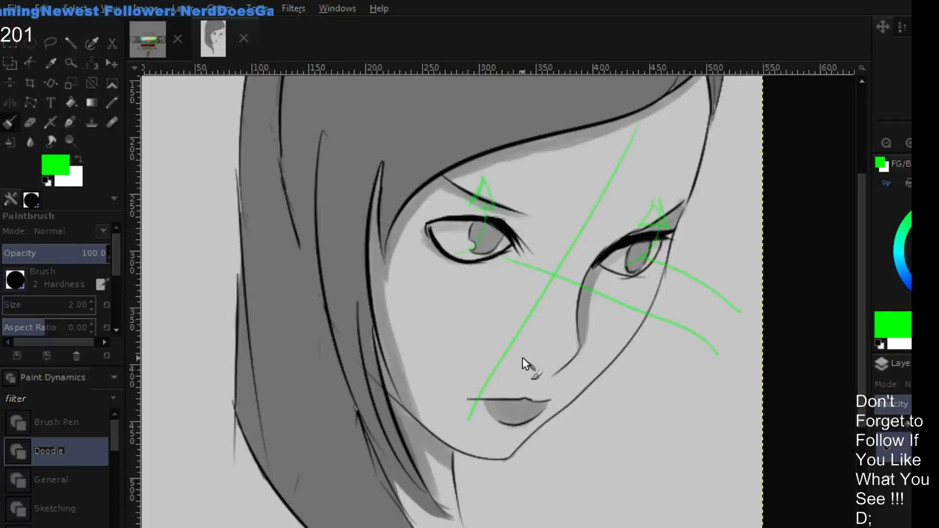
drag(528, 365, 533, 369)
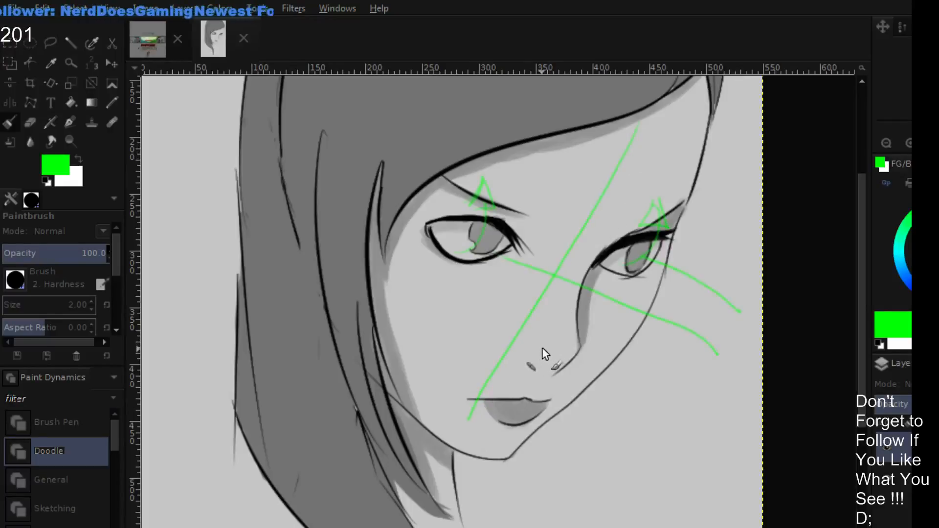
- Undo all the green guide strokes on the face
key(ctrl+z)
key(ctrl+z)
key(ctrl+z)
key(ctrl+z)
key(ctrl+z)
key(ctrl+z)
key(ctrl+z)
key(ctrl+z)
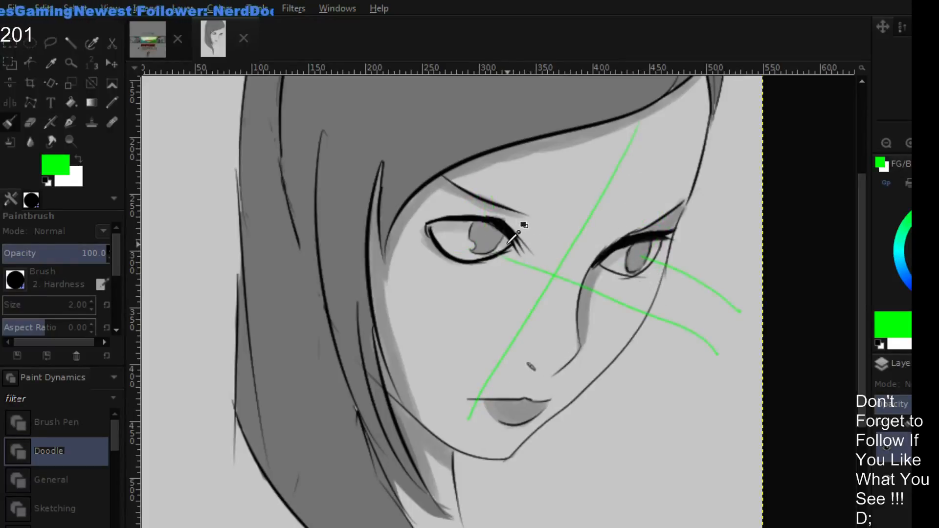
key(ctrl+z)
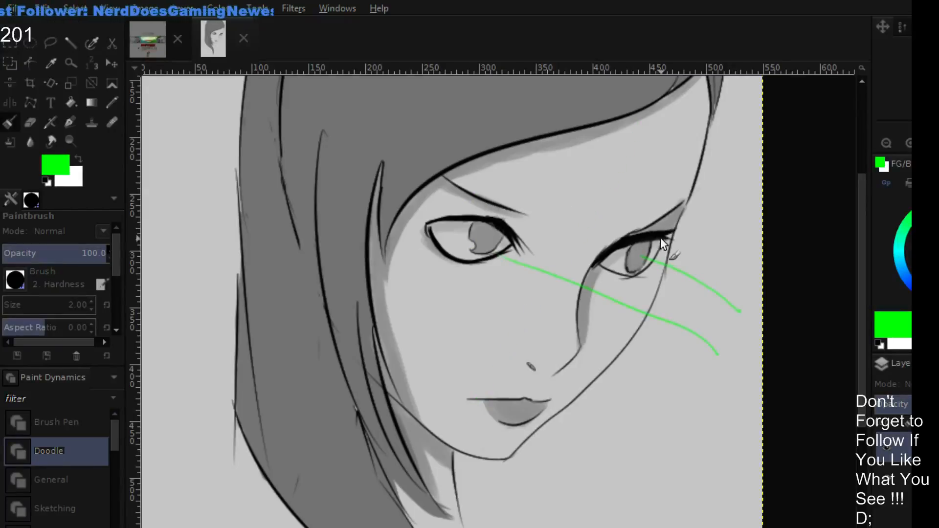
key(ctrl+z)
key(ctrl+z)
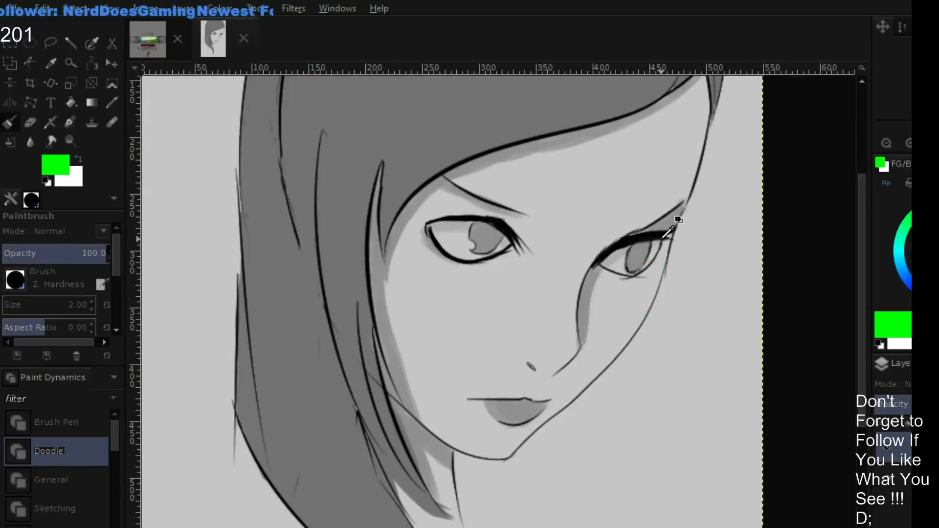
- Touch up the far eye's iris with its sampled grey and darken its outline in black sampled from the eyelashes
ctrl+click(631, 265)
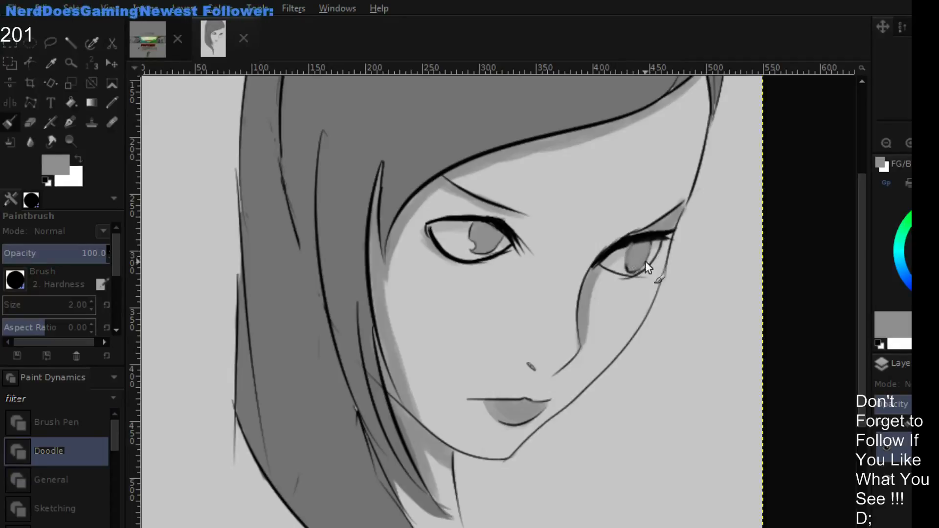
ctrl+click(652, 238)
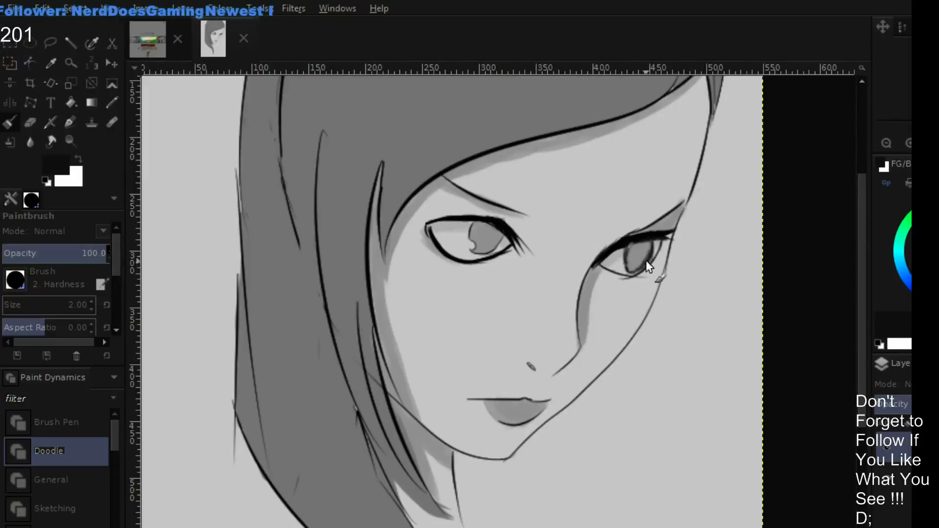
drag(626, 253, 637, 265)
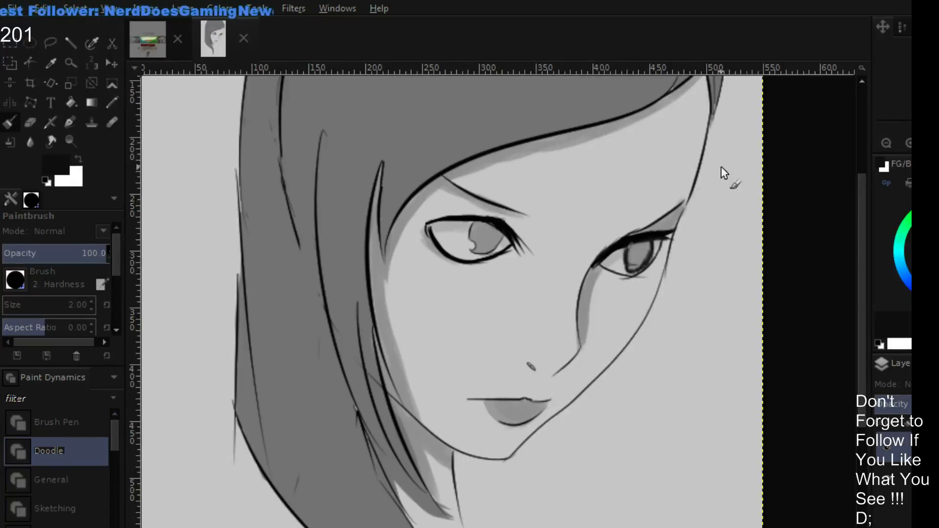
- Repaint the inside of the far eye's iris with its sampled grey at brush size 4
click(902, 143)
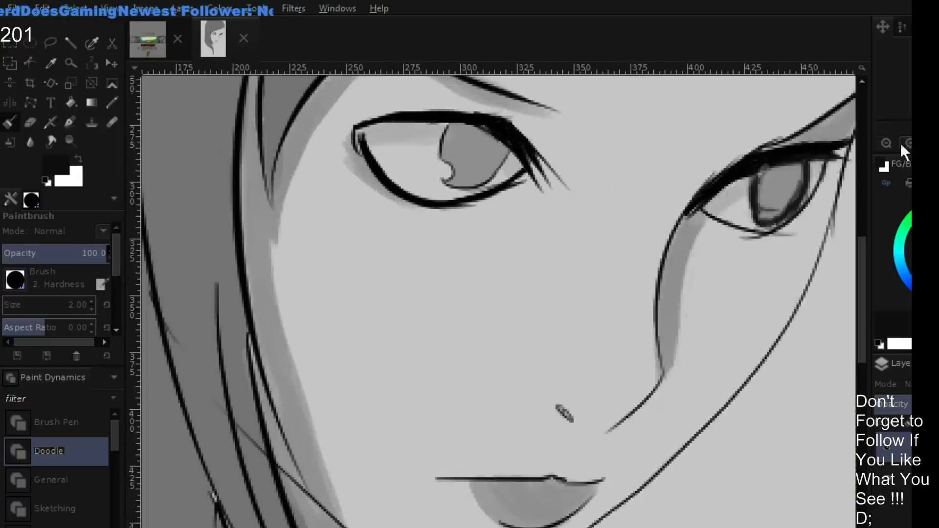
drag(717, 206, 549, 300)
drag(584, 265, 617, 247)
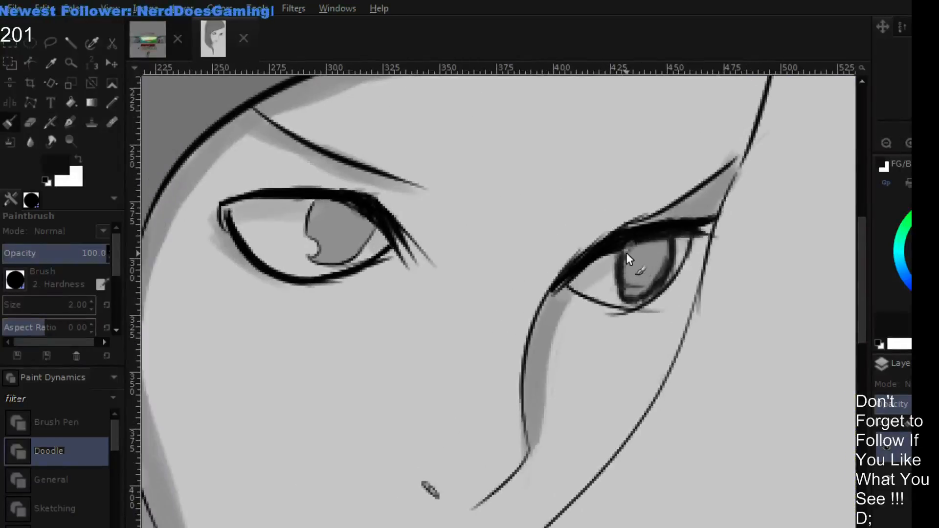
key(bracketright)
key(bracketright)
drag(589, 273, 629, 260)
ctrl+click(678, 250)
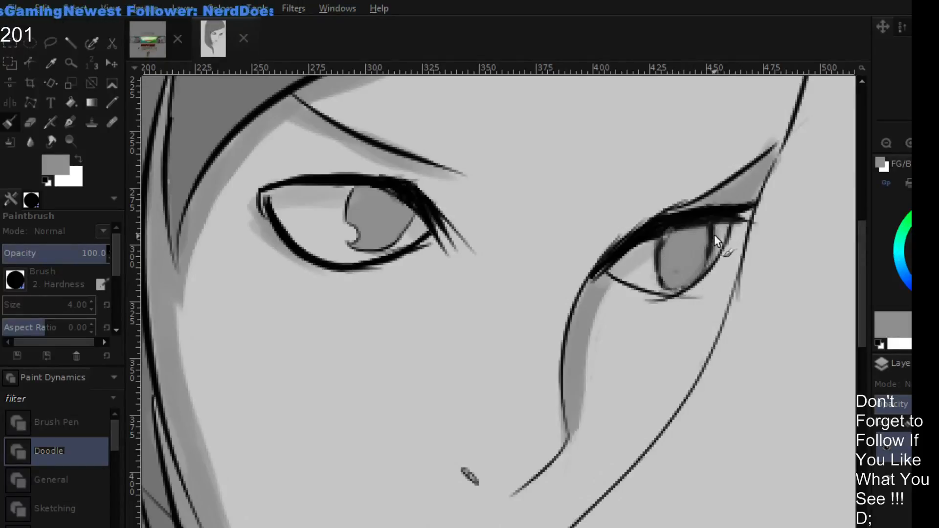
- Refine the far iris's outer edge using sampled eye-white, iris grey and darker outline grey, ending at brush size 2
ctrl+click(726, 260)
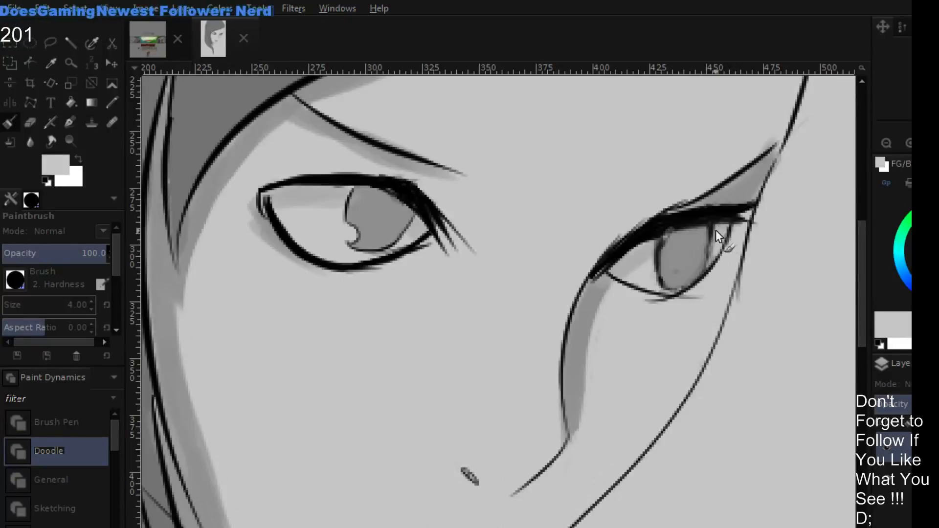
ctrl+click(668, 255)
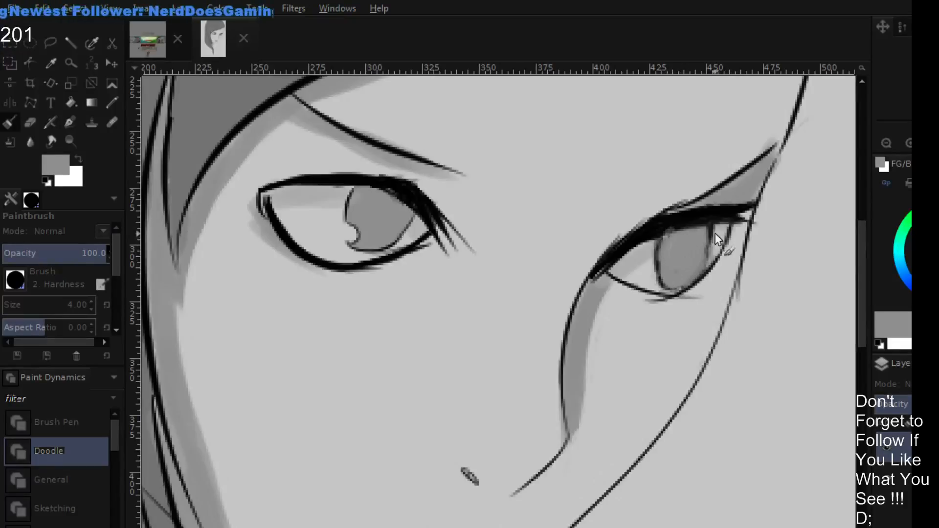
key(o)
click(708, 222)
key(p)
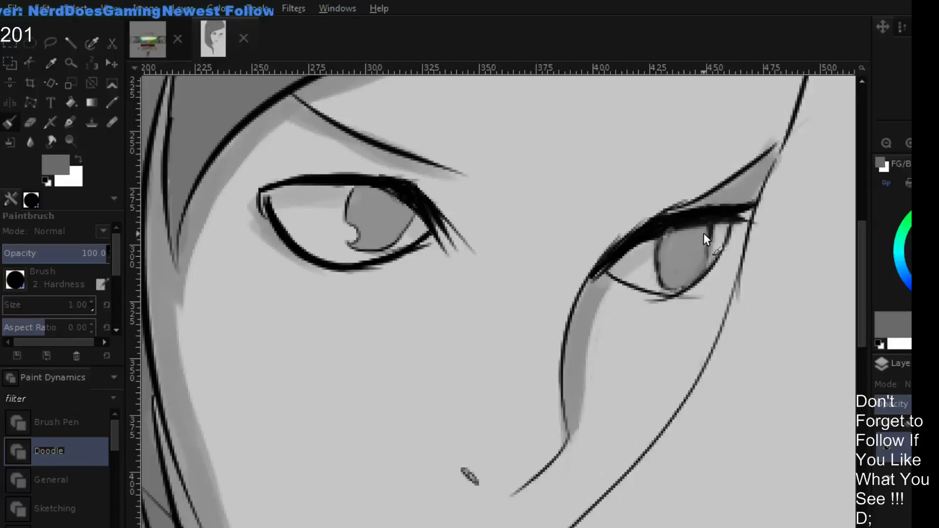
key(bracketright)
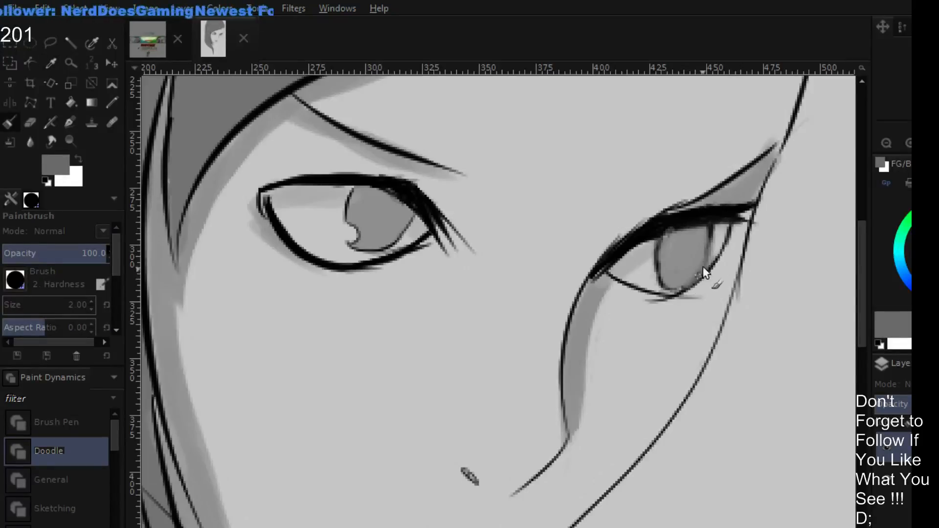
- Redraw the far iris's outline in default black at brush size 2 and clean its inner edge with sampled iris grey
key(d)
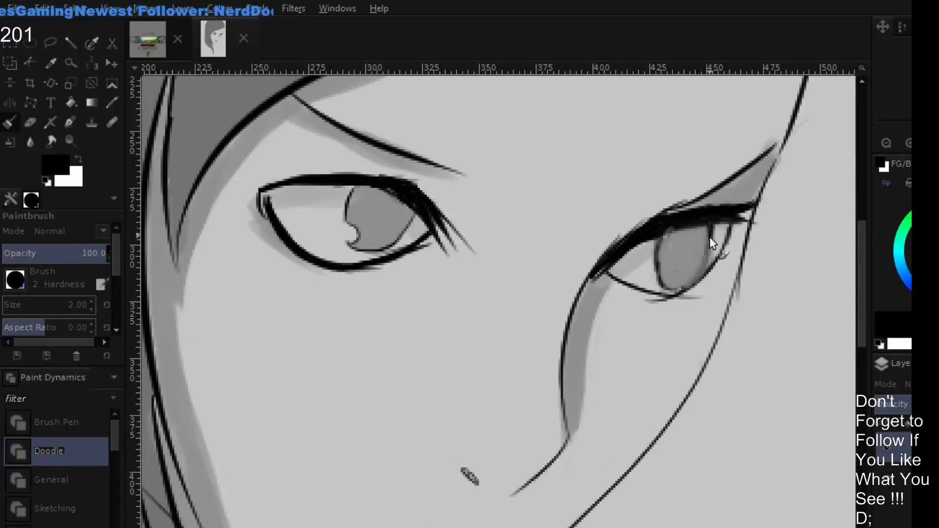
drag(706, 255, 694, 286)
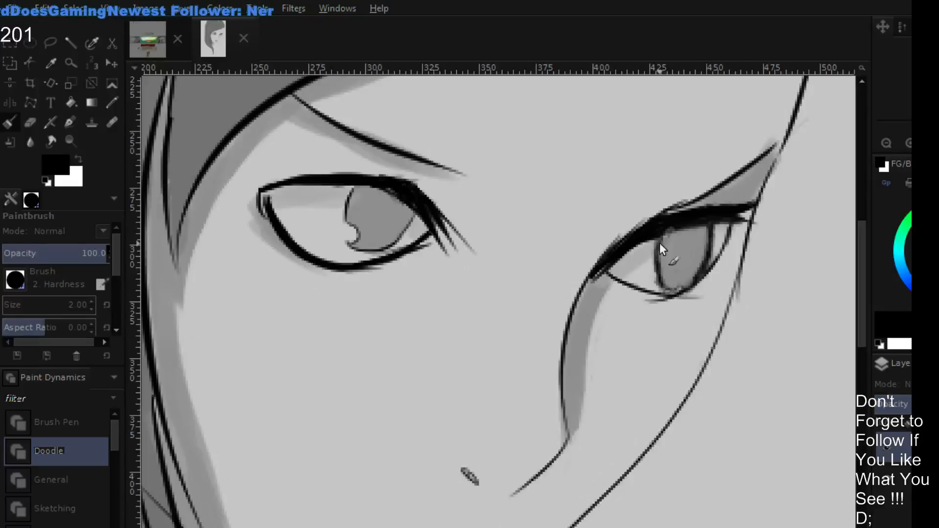
drag(662, 280, 683, 289)
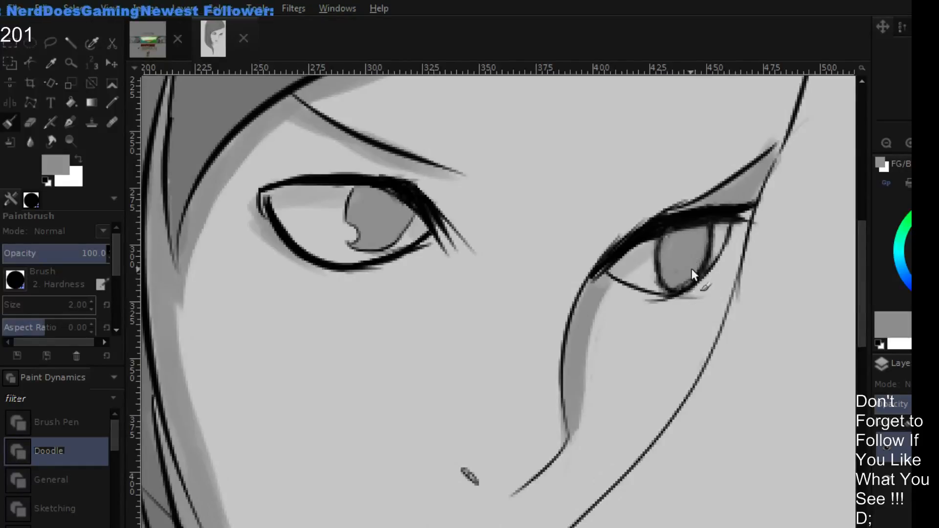
ctrl+click(691, 268)
drag(703, 254, 679, 284)
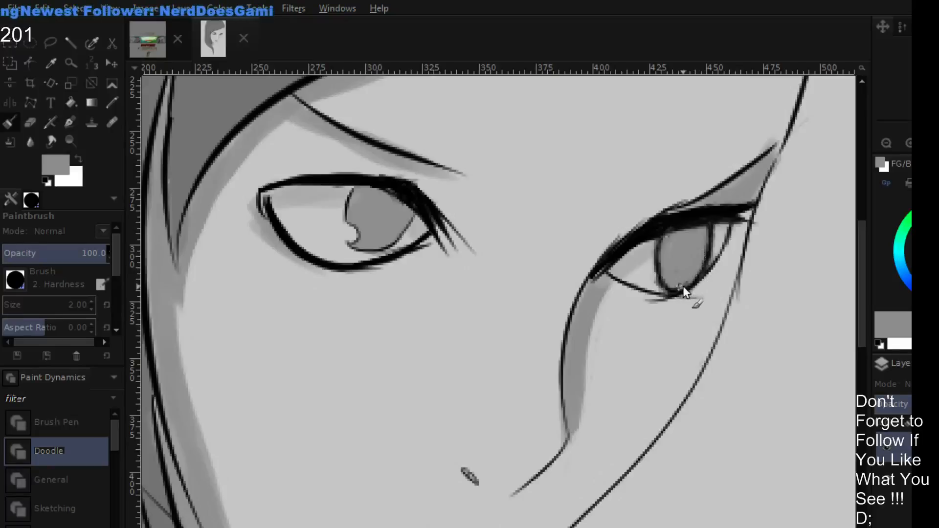
- Compare the portrait with and without the eye retouch layer, viewing the whole figure at several sizes
click(891, 142)
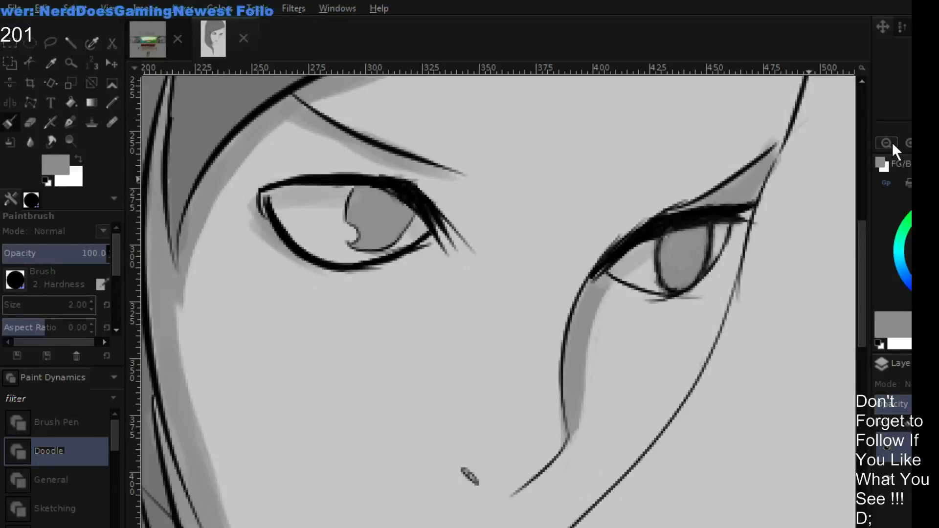
click(890, 141)
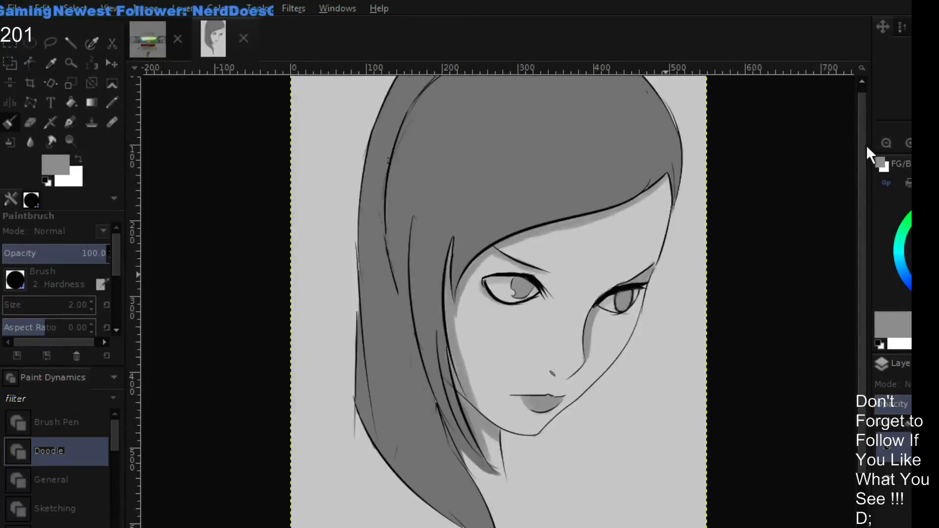
click(882, 450)
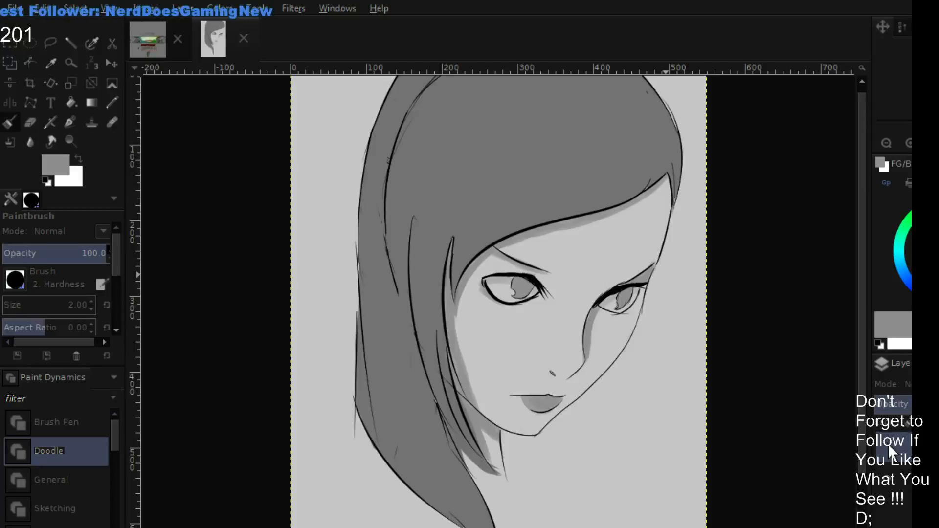
click(888, 444)
click(888, 444)
click(888, 444)
click(887, 443)
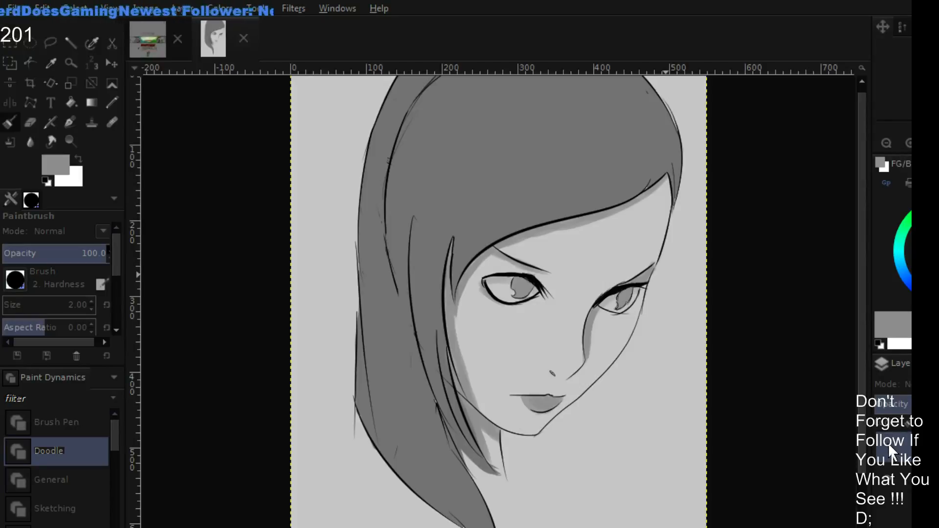
click(888, 443)
click(888, 444)
click(888, 443)
click(887, 442)
click(887, 443)
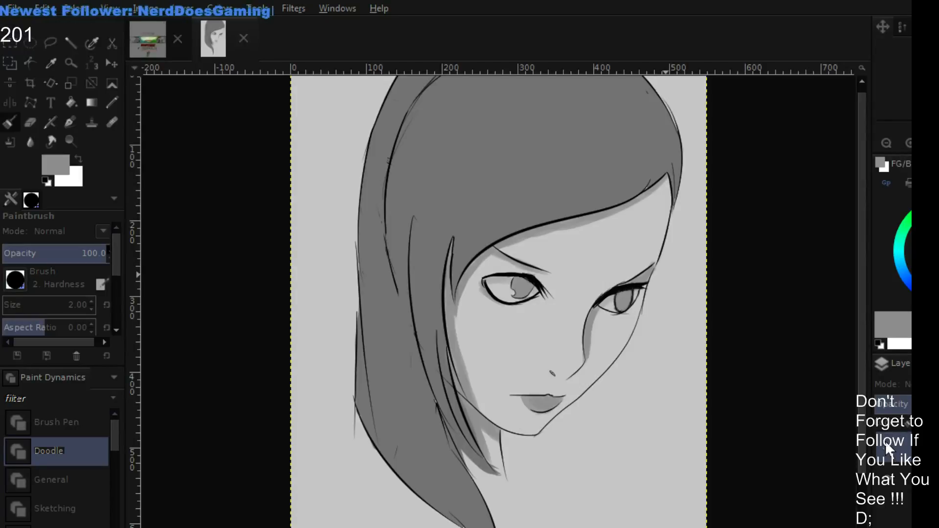
click(886, 143)
click(886, 143)
click(906, 143)
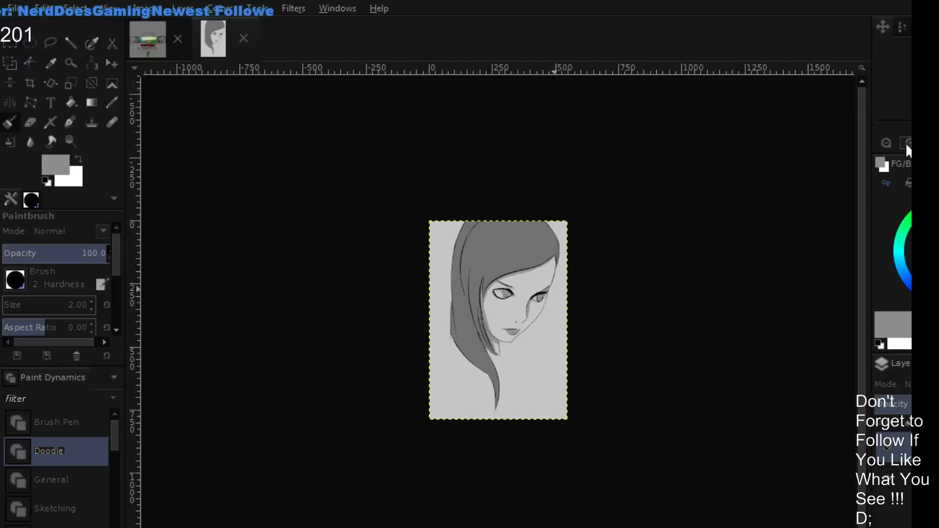
click(905, 143)
click(905, 143)
click(905, 143)
click(905, 143)
- Paint over the outer lower outline of the far eye's iris with sampled eye-white grey at brush size 4
drag(646, 220, 543, 287)
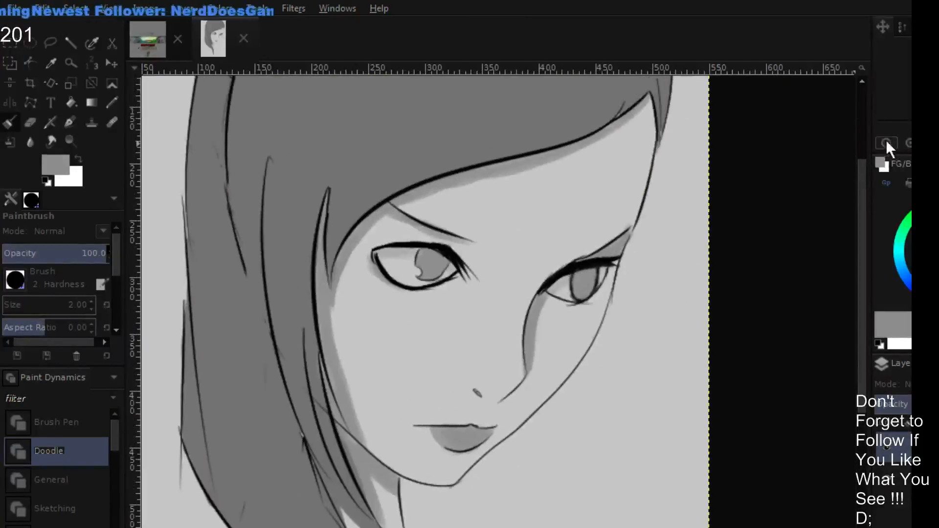
click(910, 146)
click(910, 146)
drag(691, 232, 638, 249)
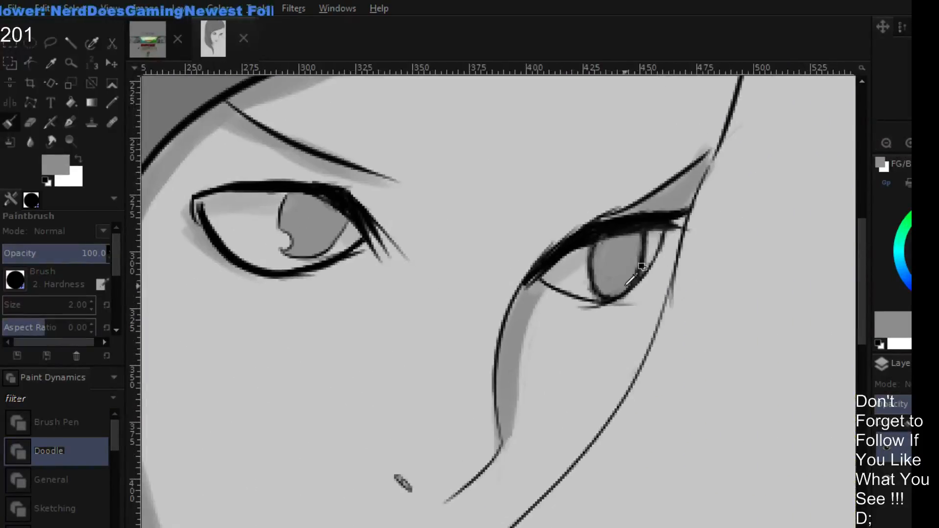
ctrl+click(575, 286)
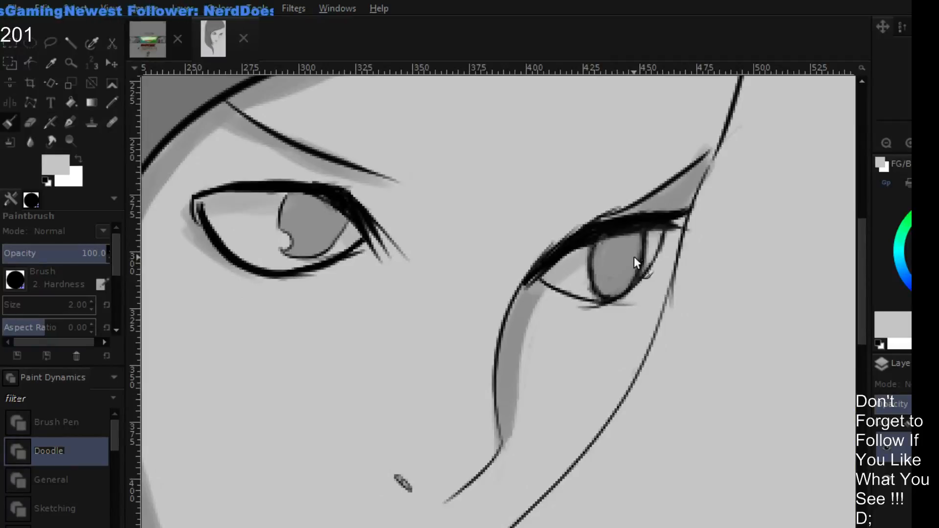
key(bracketright)
key(bracketright)
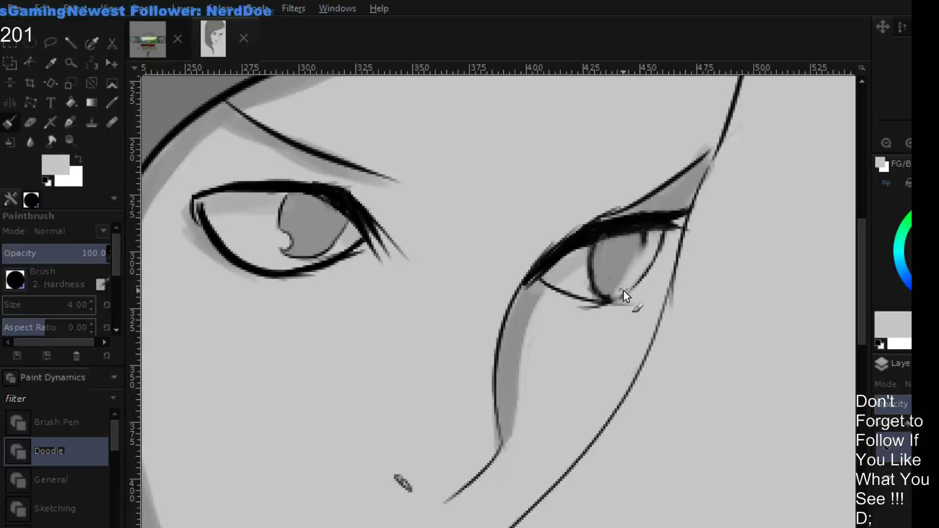
- Redraw the far iris's outer outline with near-black sampled from the upper lash line at brush size 2
key(o)
click(646, 236)
click(645, 237)
key(p)
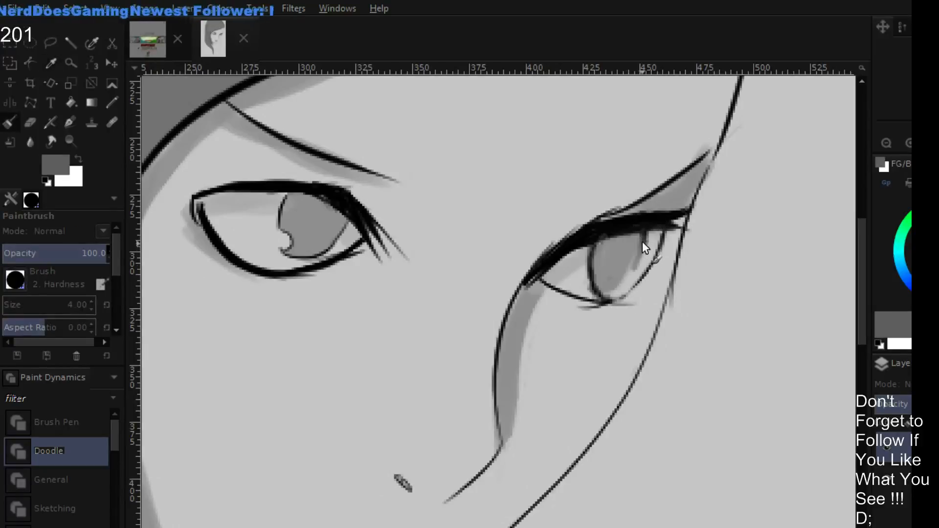
ctrl+click(642, 226)
key(bracketleft)
key(bracketleft)
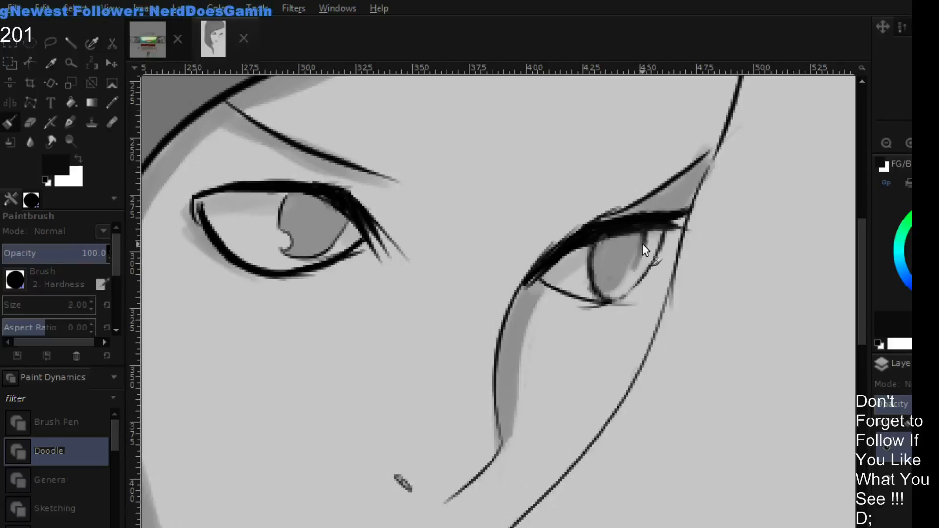
mouse_move(639, 243)
mouse_down()
mouse_move(620, 292)
mouse_move(635, 266)
mouse_move(604, 295)
mouse_move(597, 270)
mouse_up()
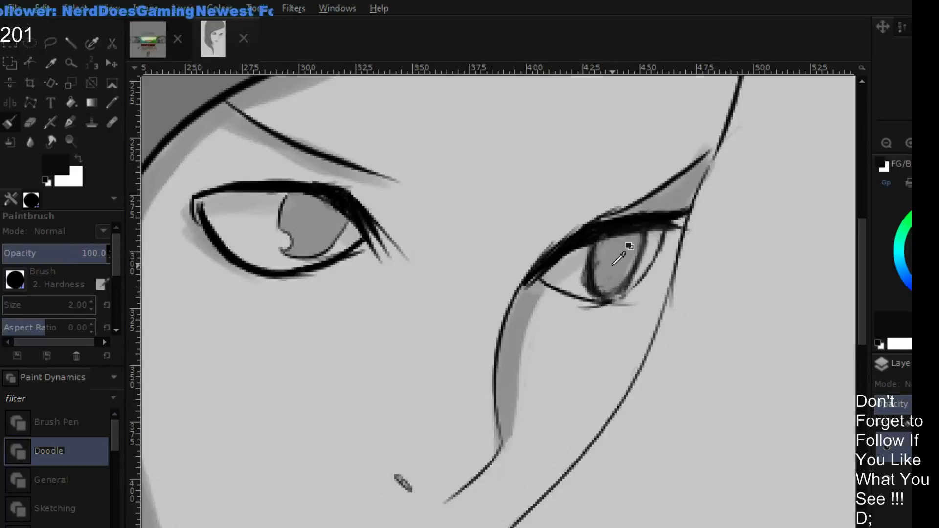
- Clean the far iris's edges with sampled iris grey and eye-white grey, and retrace its outline in default black
ctrl+click(606, 261)
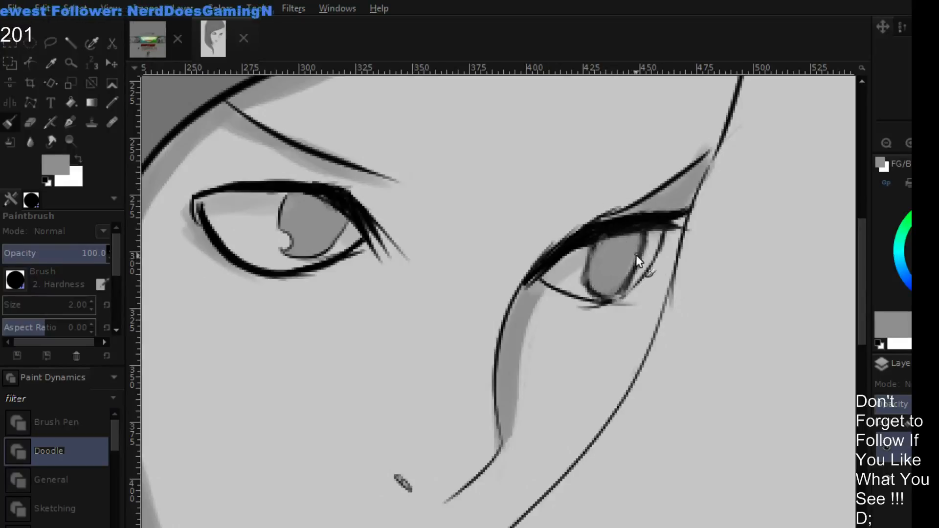
ctrl+click(657, 259)
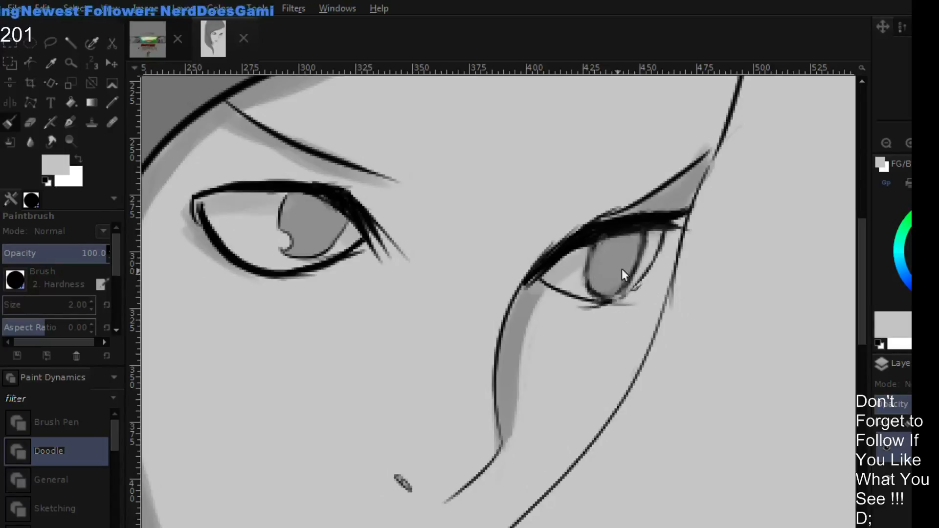
key(d)
drag(587, 256, 588, 278)
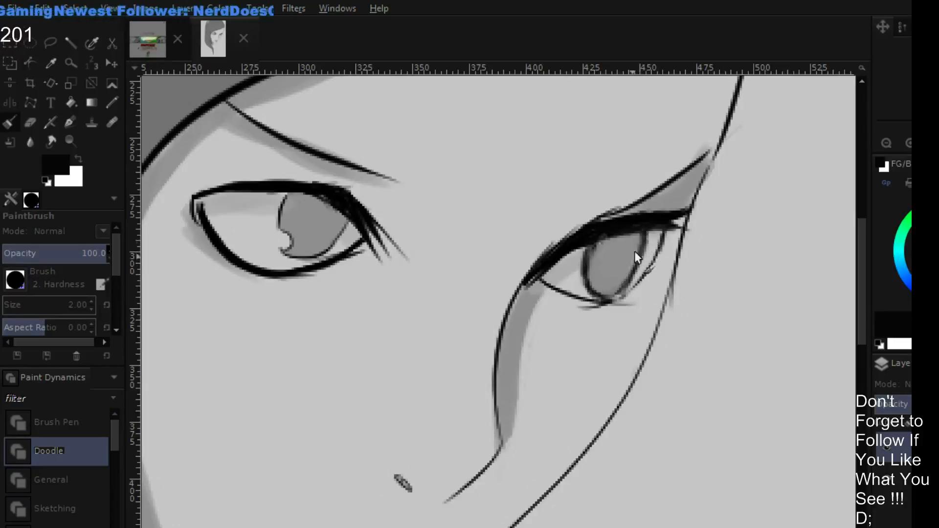
drag(637, 257, 614, 296)
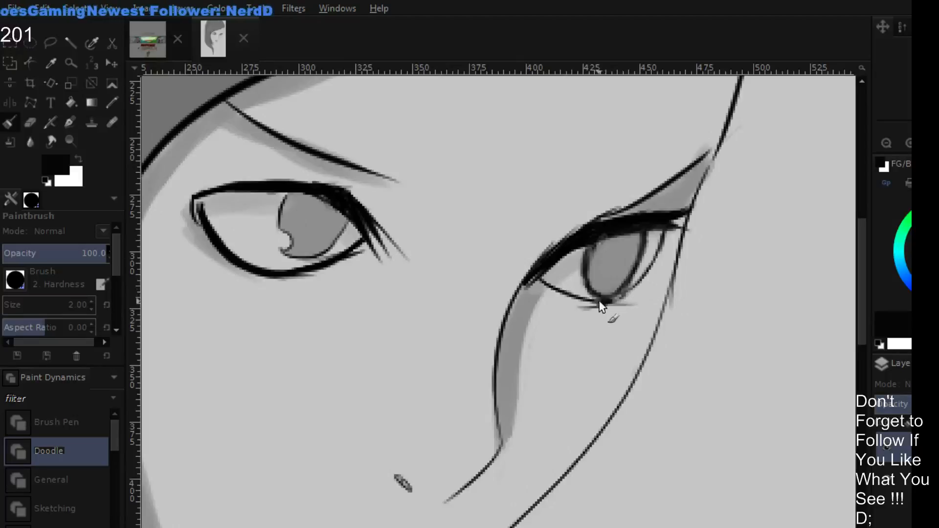
- Sketch three rough black lines converging to an arrow-like point on the hair, level with the near eye
click(886, 145)
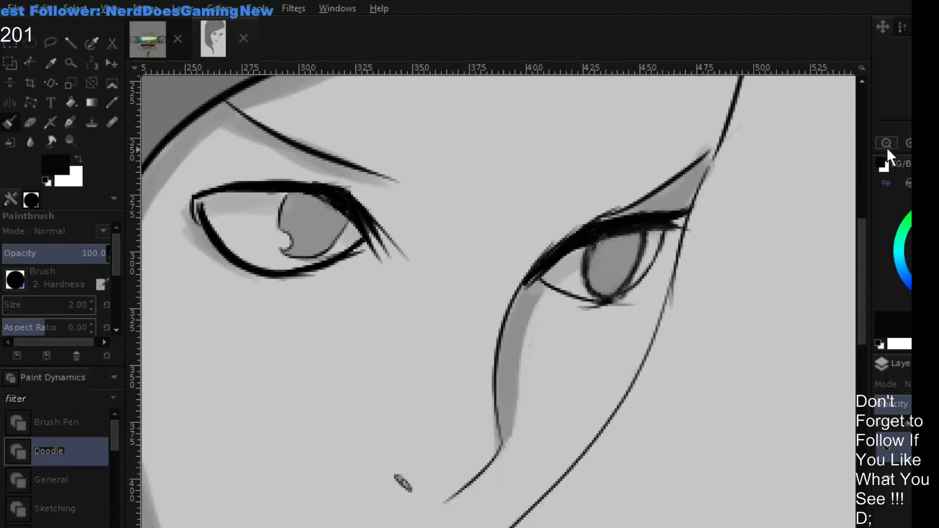
click(886, 145)
drag(599, 280, 599, 215)
click(908, 144)
click(909, 143)
drag(704, 253, 689, 205)
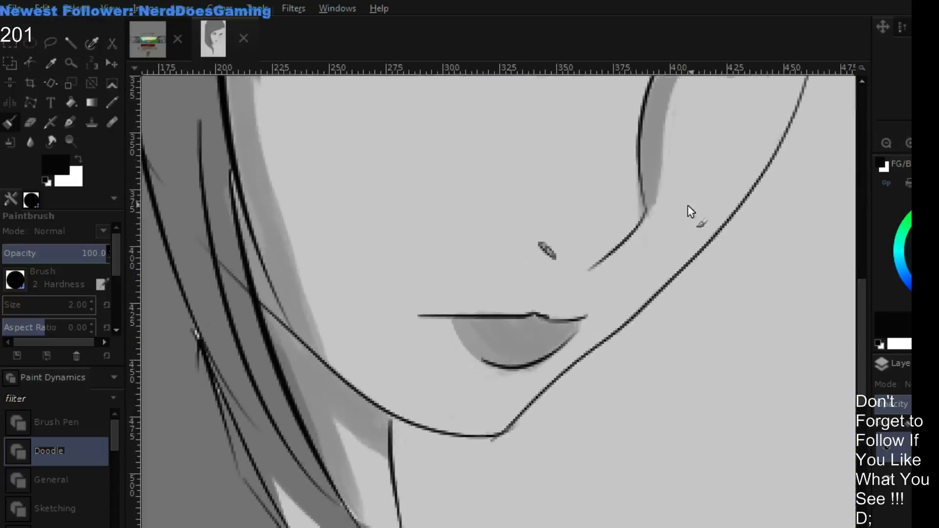
drag(489, 300, 460, 315)
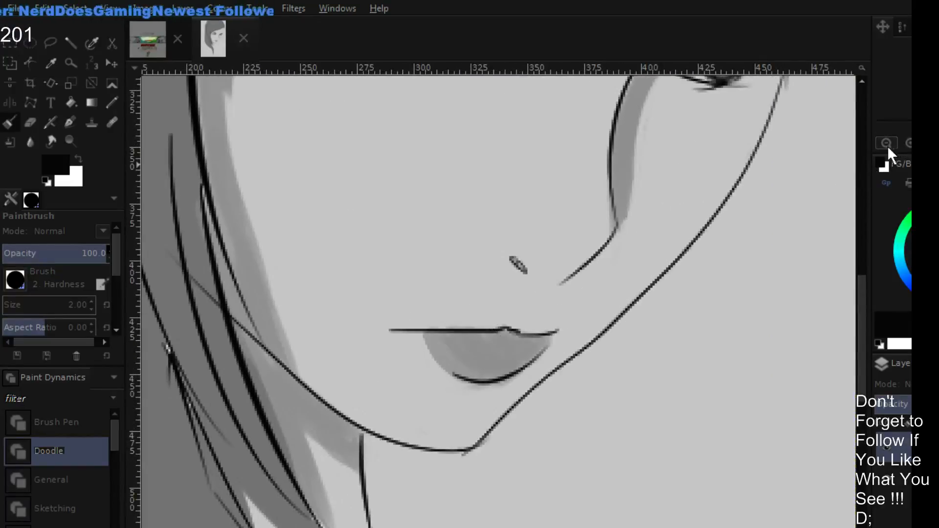
click(886, 144)
click(886, 144)
click(886, 144)
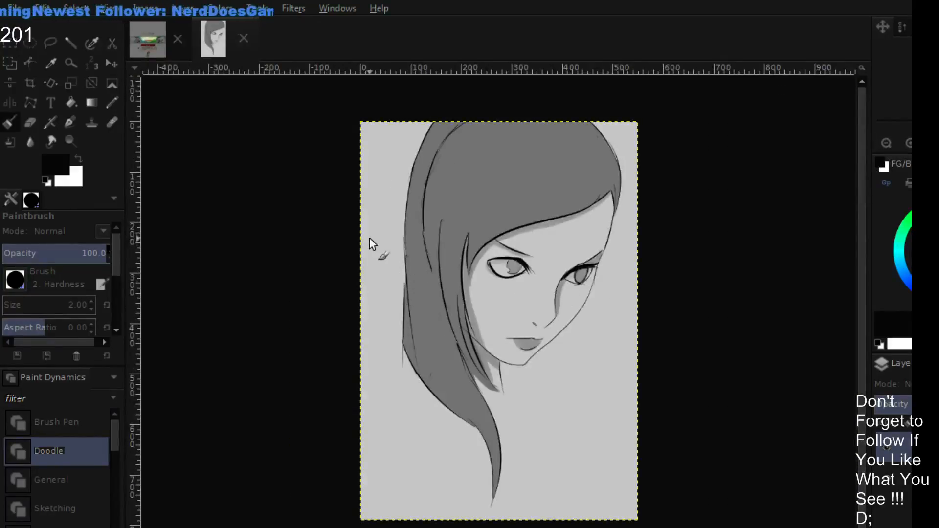
drag(369, 239, 428, 254)
drag(394, 263, 429, 255)
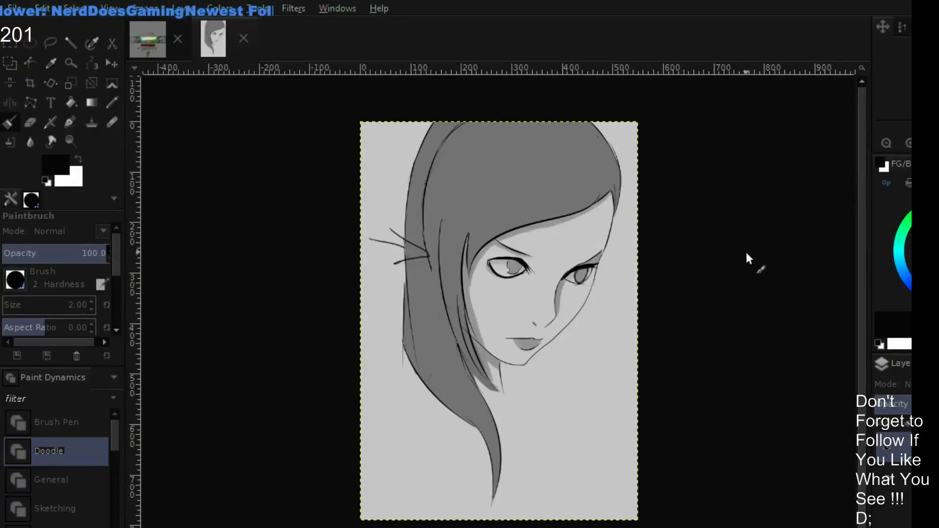
- Paint over the nostril mark and the end of the nose's lower line with sampled skin grey
click(909, 143)
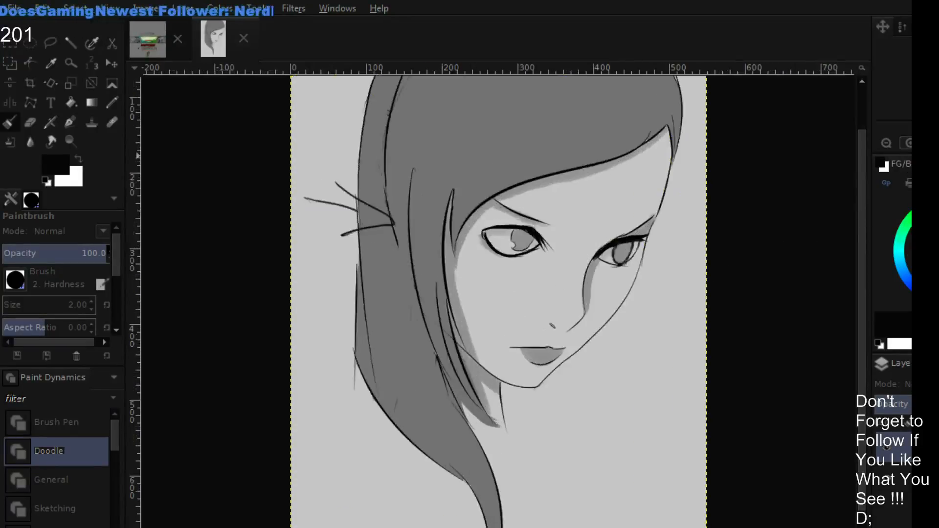
click(909, 144)
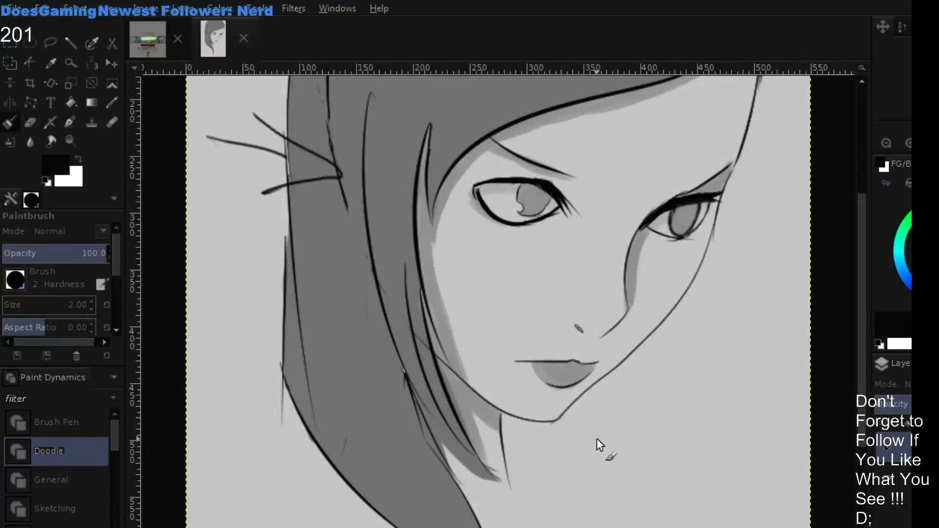
mouse_move(576, 408)
mouse_down()
mouse_move(627, 367)
mouse_move(612, 395)
mouse_up()
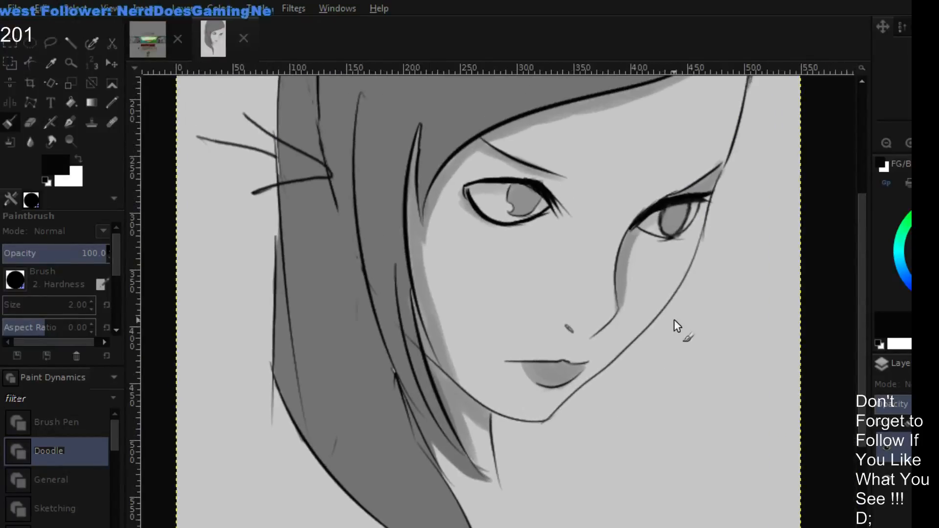
click(909, 144)
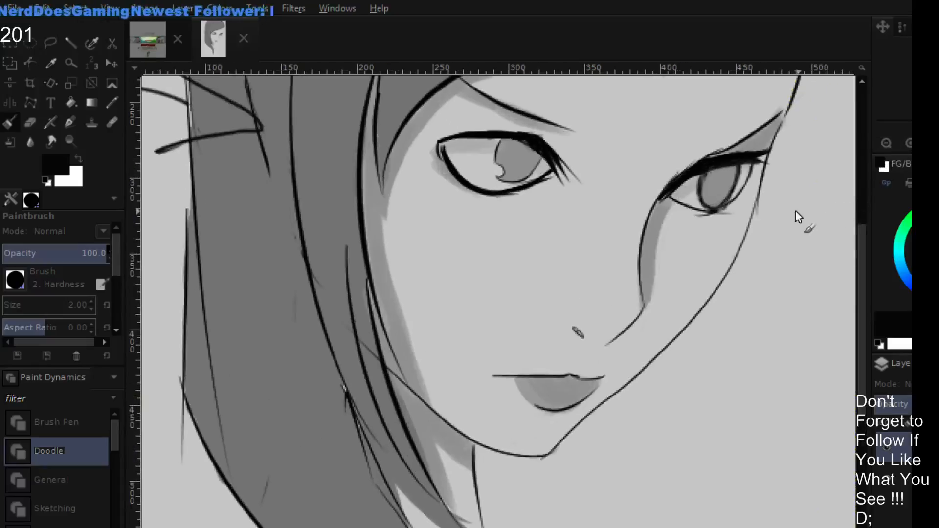
ctrl+click(579, 340)
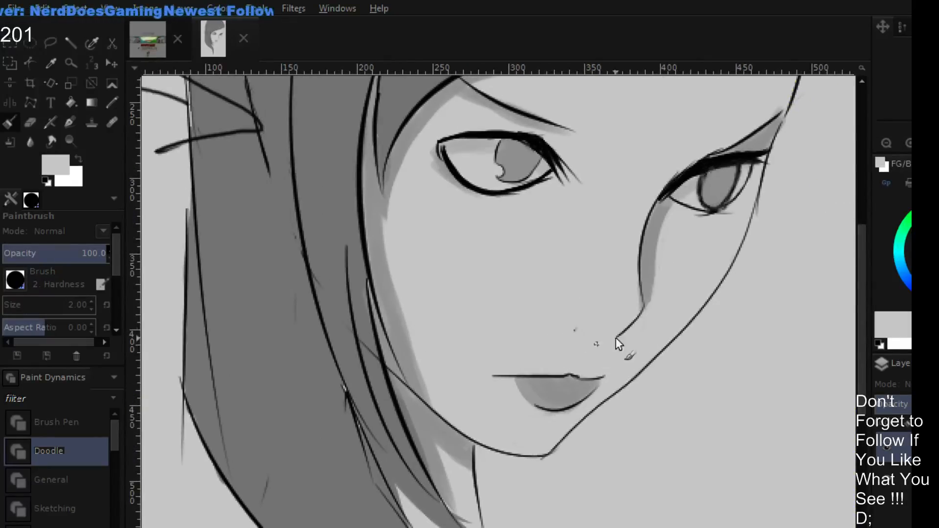
drag(617, 338, 572, 330)
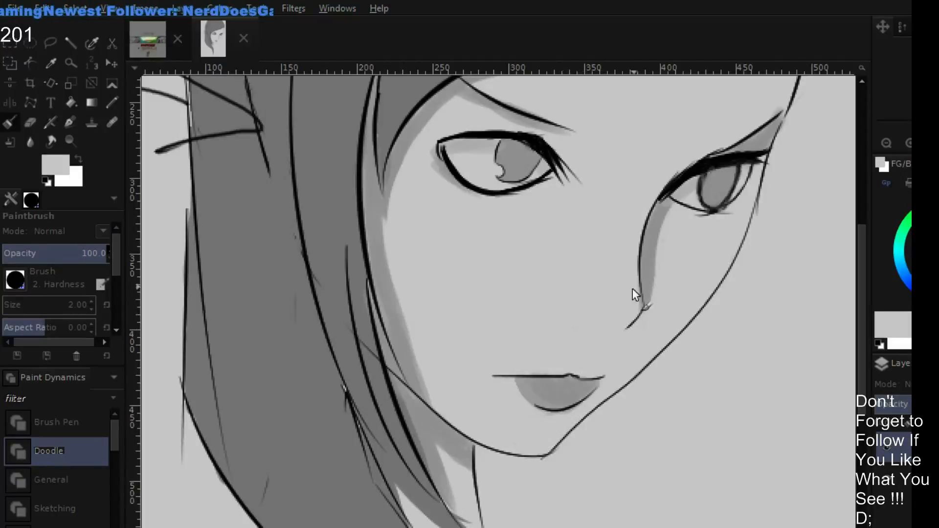
- Sketch a triangular nose base with faint lines toward the lips in default black, cleaning stray strokes with sampled skin grey
key(d)
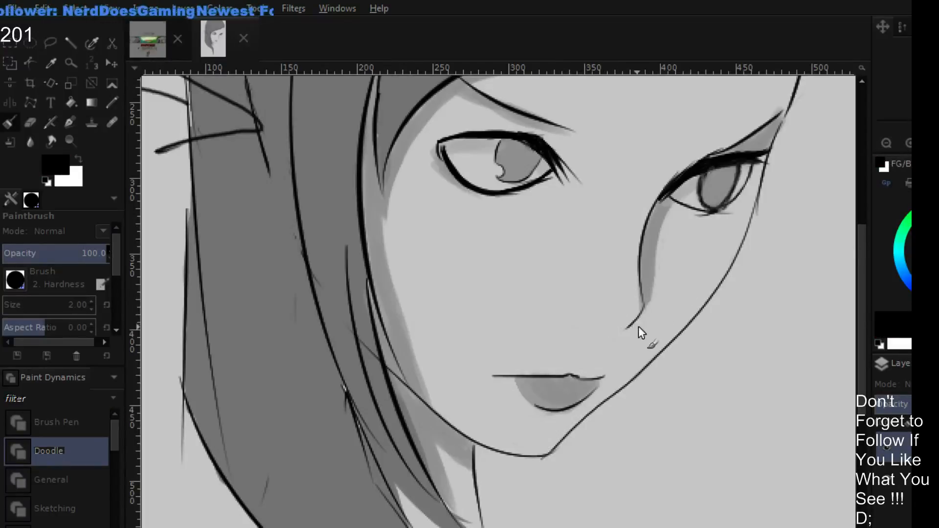
drag(598, 337, 631, 321)
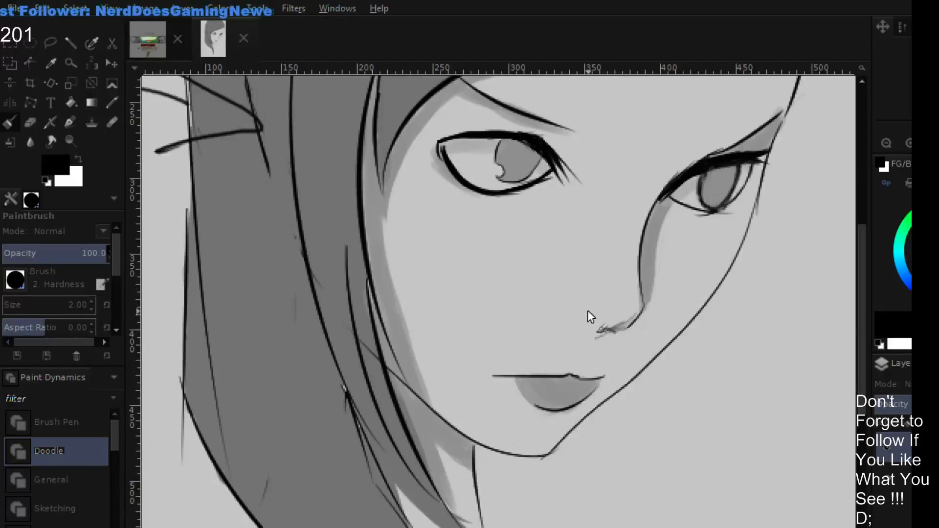
mouse_move(619, 358)
mouse_down()
mouse_move(626, 353)
mouse_move(605, 333)
mouse_move(594, 359)
mouse_move(579, 357)
mouse_up()
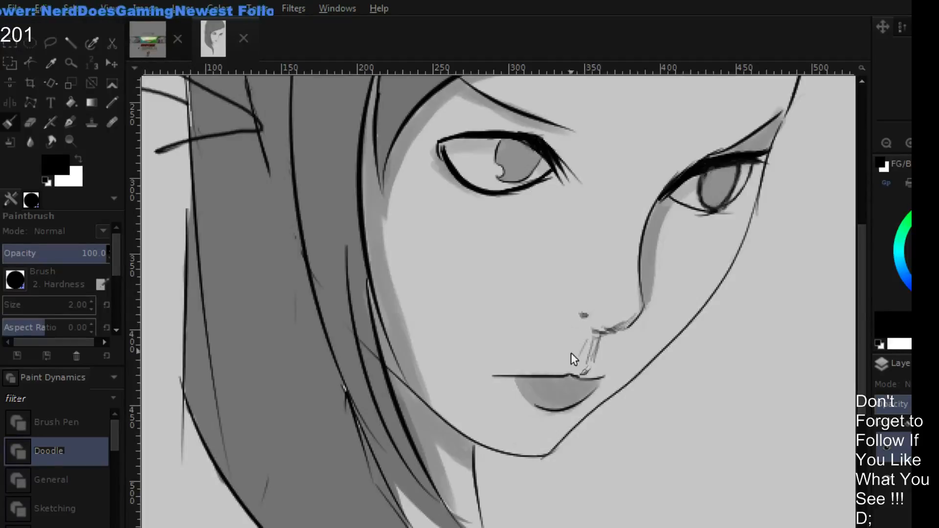
mouse_move(603, 326)
mouse_down()
mouse_move(617, 312)
mouse_move(603, 309)
mouse_move(632, 307)
mouse_move(615, 299)
mouse_move(637, 309)
mouse_move(590, 312)
mouse_move(637, 304)
mouse_move(581, 314)
mouse_move(635, 302)
mouse_move(632, 322)
mouse_move(591, 319)
mouse_move(627, 335)
mouse_move(574, 325)
mouse_up()
mouse_move(629, 305)
mouse_down()
mouse_move(635, 334)
mouse_move(633, 302)
mouse_move(580, 327)
mouse_up()
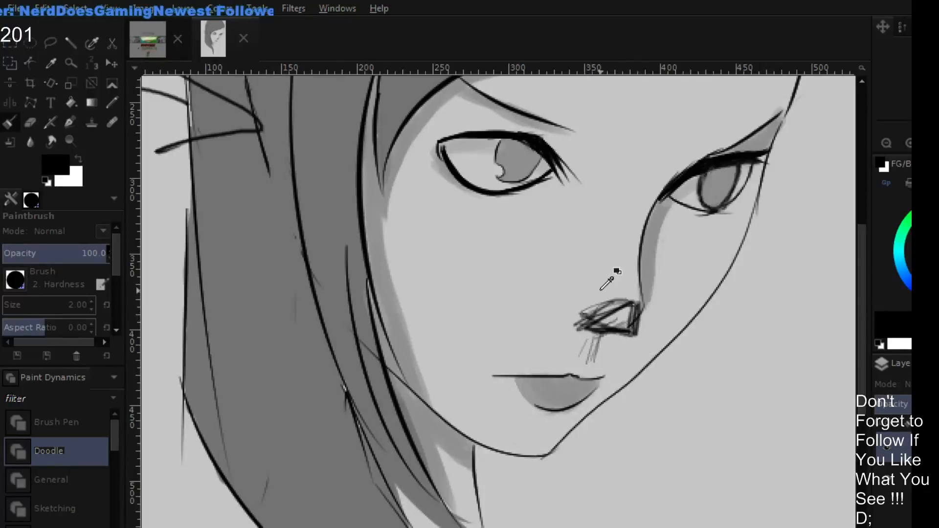
ctrl+click(603, 305)
mouse_move(602, 304)
mouse_down()
mouse_move(574, 320)
mouse_move(615, 303)
mouse_move(584, 325)
mouse_move(558, 326)
mouse_move(614, 308)
mouse_up()
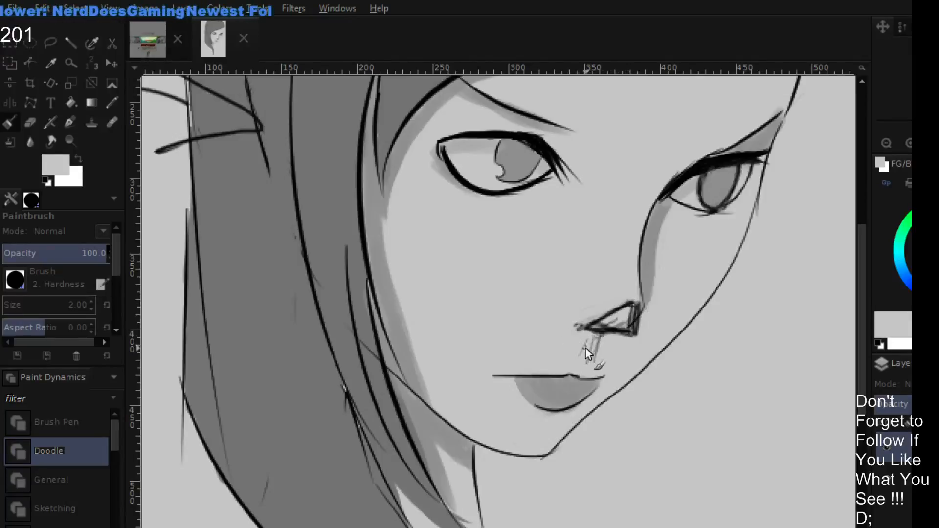
- Sketch the upper lip's contour and darken the lower lip in default black
click(896, 144)
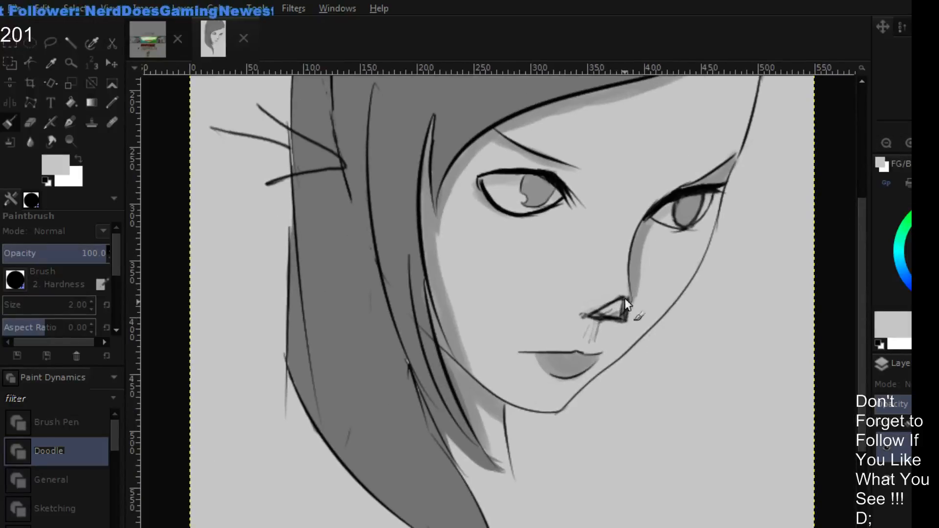
drag(935, 261, 924, 210)
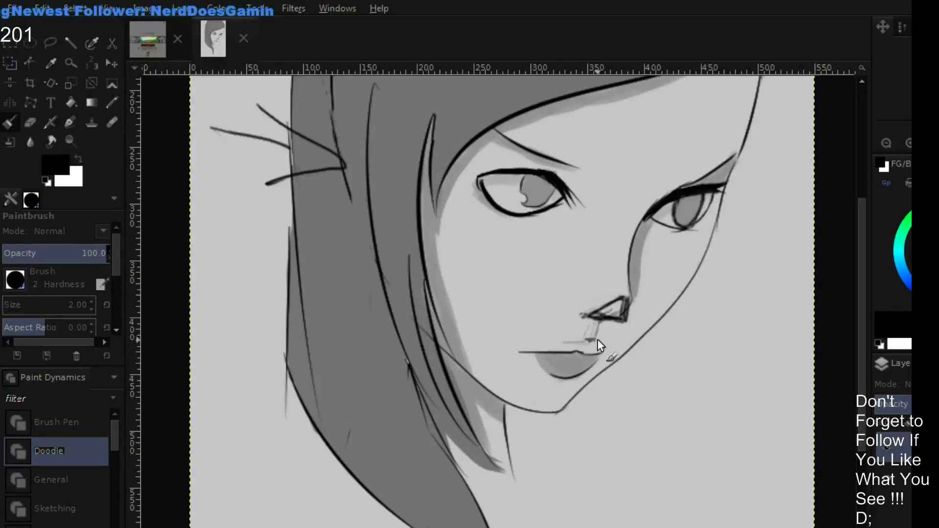
drag(597, 339, 596, 351)
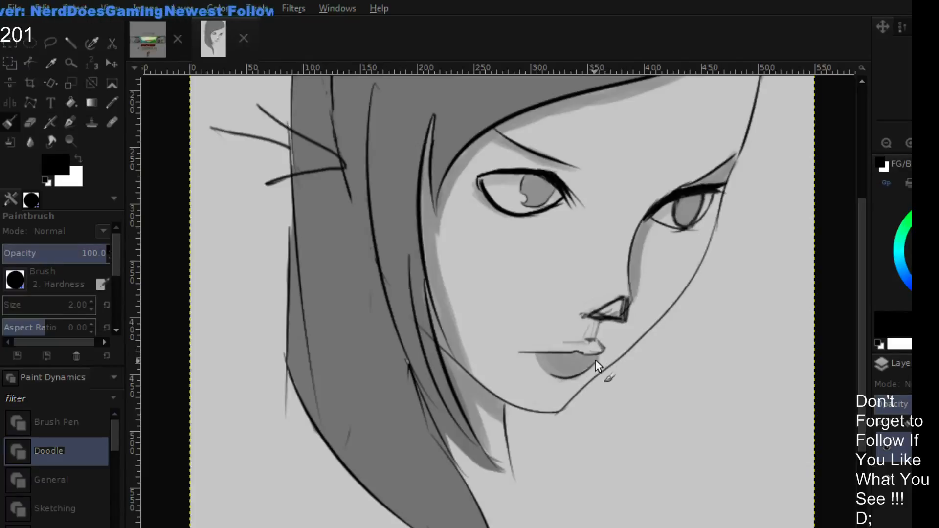
mouse_move(547, 369)
mouse_down()
mouse_move(585, 368)
mouse_move(598, 358)
mouse_move(572, 352)
mouse_move(602, 357)
mouse_move(603, 348)
mouse_move(574, 342)
mouse_move(581, 337)
mouse_move(522, 346)
mouse_move(577, 338)
mouse_move(539, 315)
mouse_up()
mouse_move(611, 338)
mouse_down()
mouse_move(637, 331)
mouse_move(630, 335)
mouse_up()
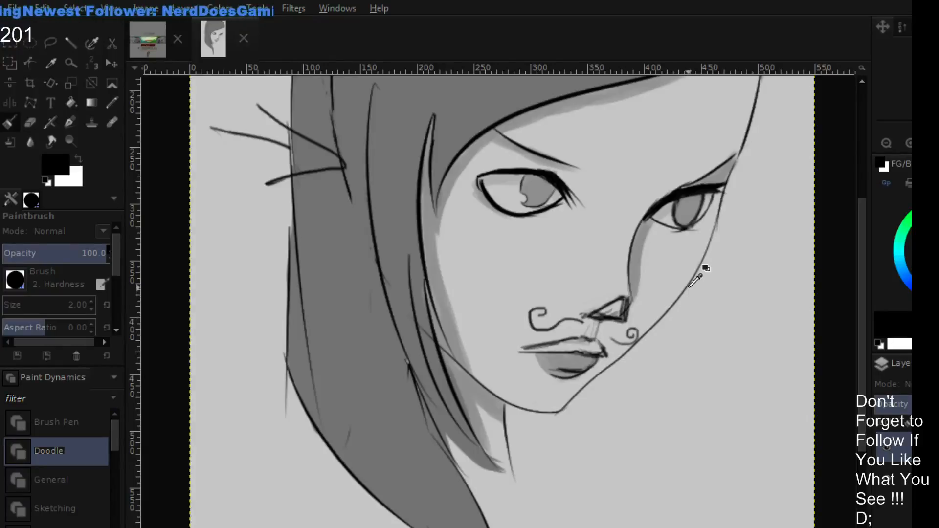
key(ctrl+z)
key(ctrl+z)
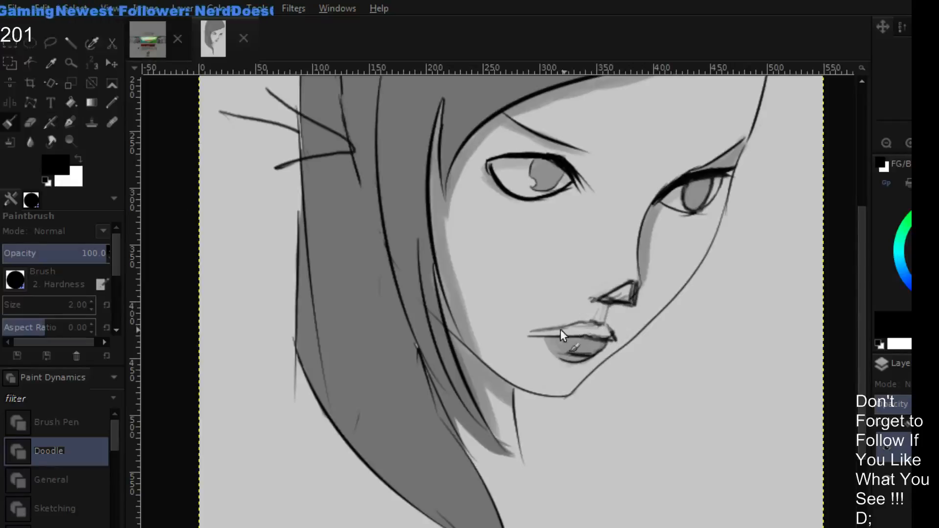
- Thicken the upper lip in black and soften the lip line and lower lip edge with sampled skin grey
mouse_move(548, 327)
mouse_down()
mouse_move(600, 321)
mouse_move(590, 322)
mouse_move(611, 332)
mouse_move(542, 344)
mouse_move(606, 339)
mouse_up()
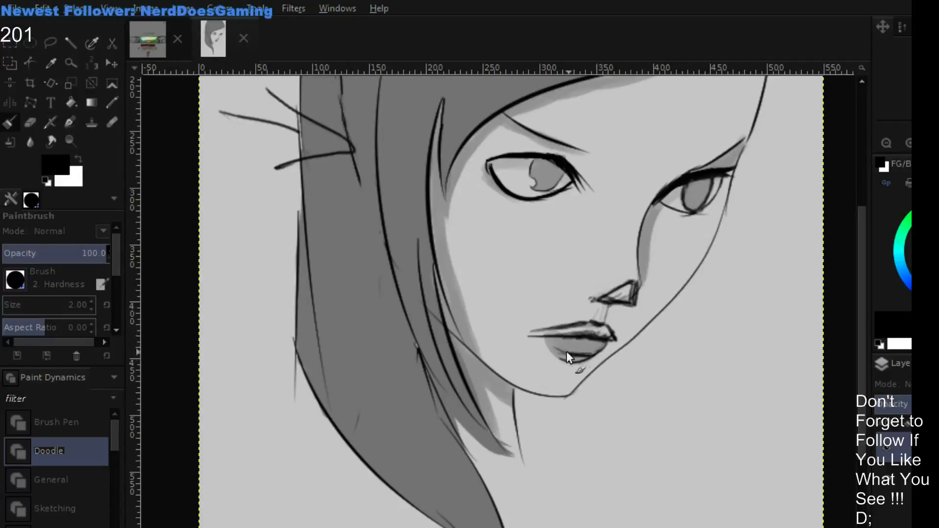
ctrl+click(573, 367)
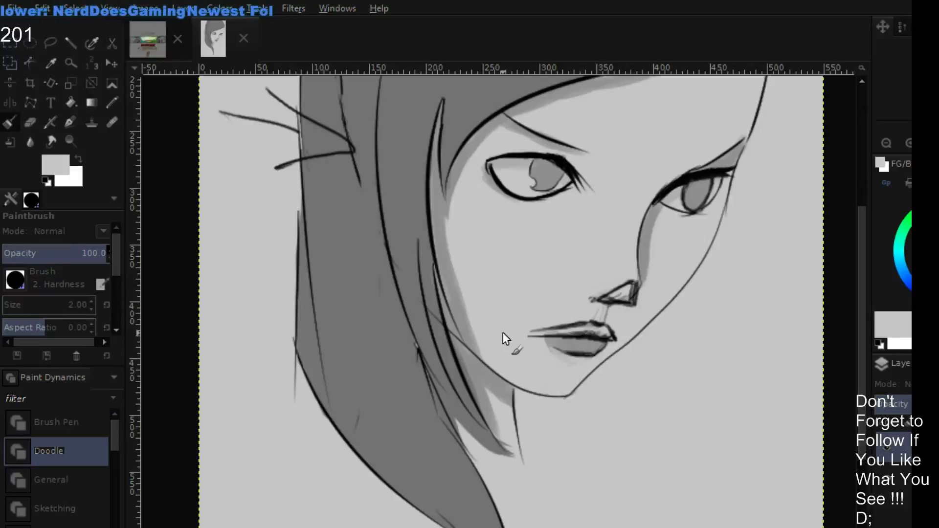
drag(604, 327, 591, 347)
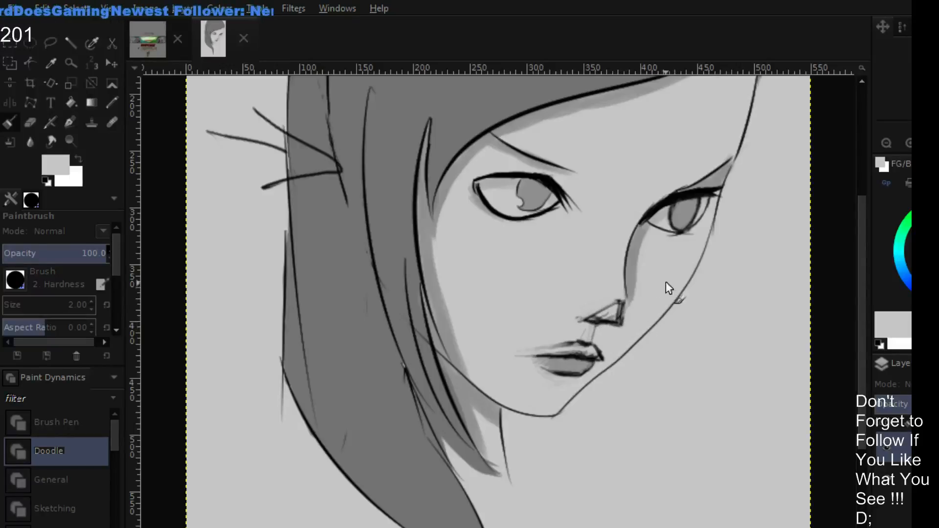
- Compare the portrait's eye, nose and mouth with and without the retouch layer
scroll(620, 348, up, 1)
click(888, 445)
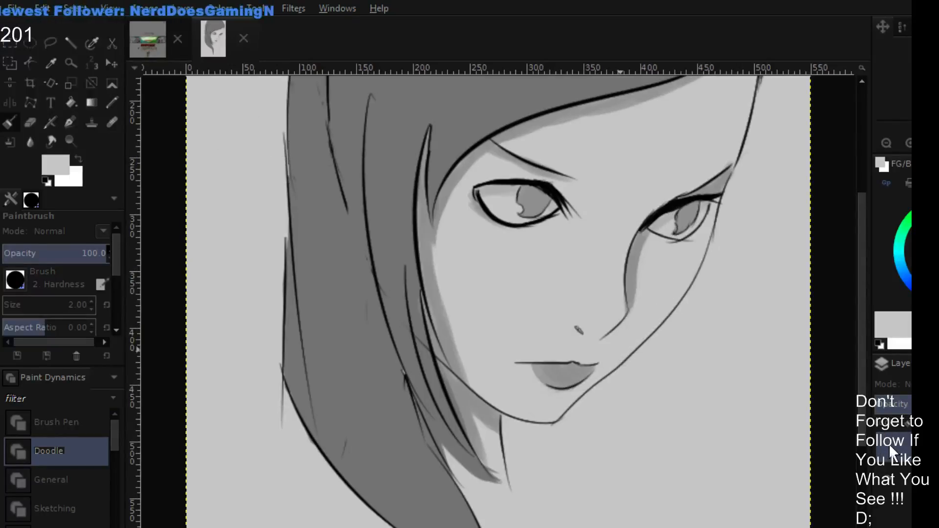
click(888, 442)
click(888, 439)
click(885, 439)
click(888, 440)
click(888, 439)
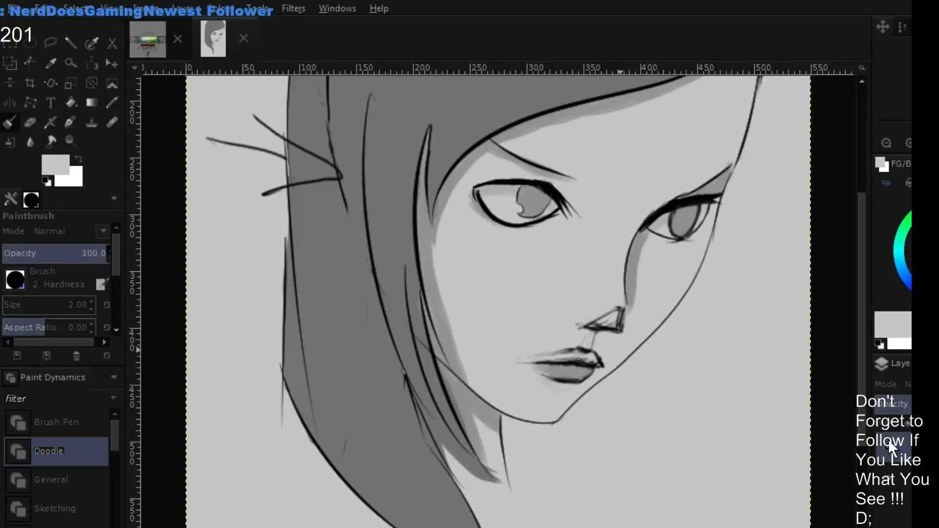
click(888, 439)
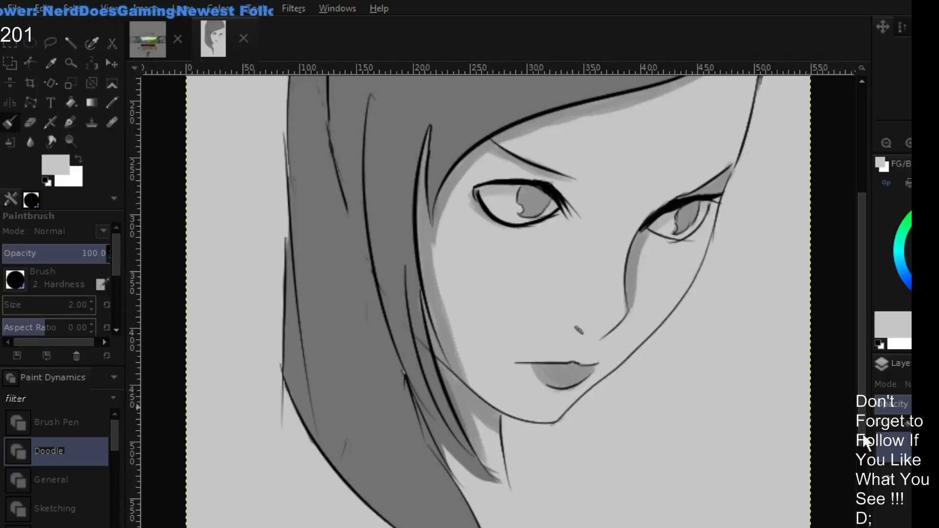
click(888, 440)
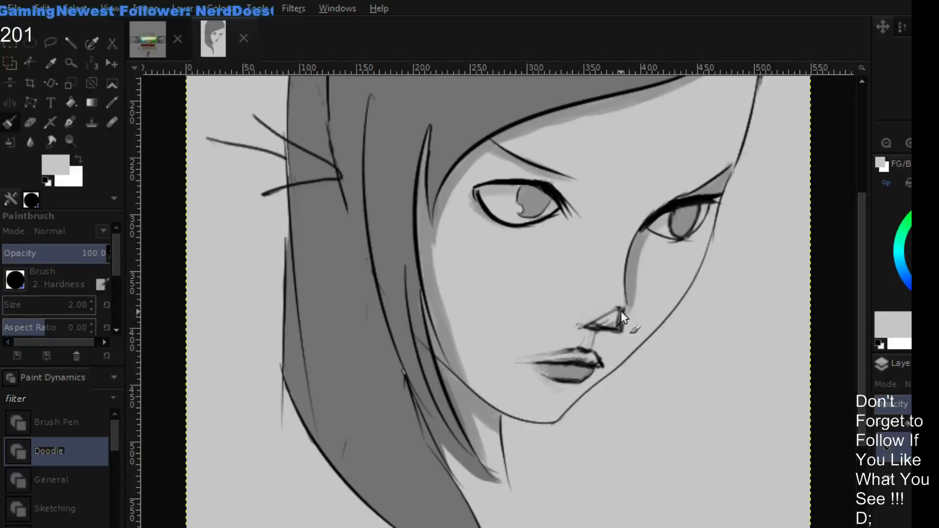
- Set the foreground colour to bright green for marking guide lines over the face
drag(755, 285, 752, 295)
click(926, 213)
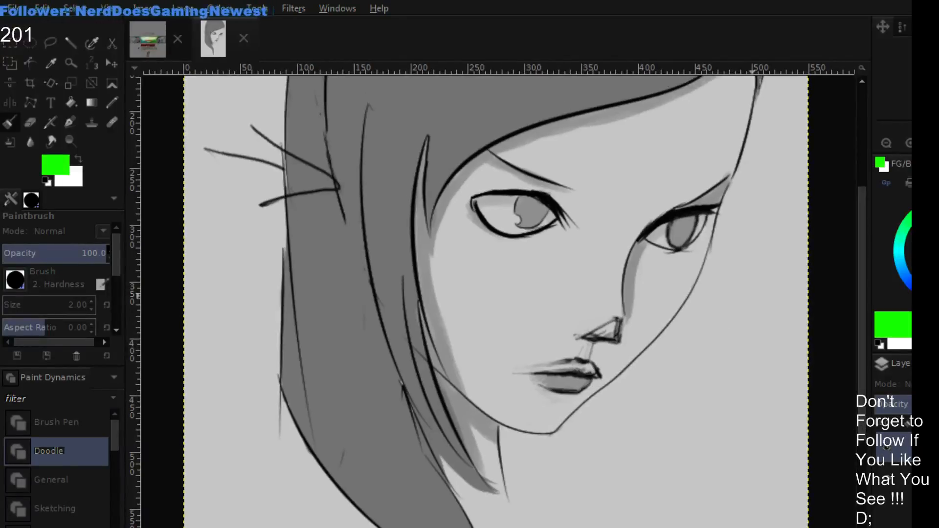
- Sketch bright green guide lines at the chin, nose base, eye and hairline, linked along the far side of the face
drag(535, 430, 557, 432)
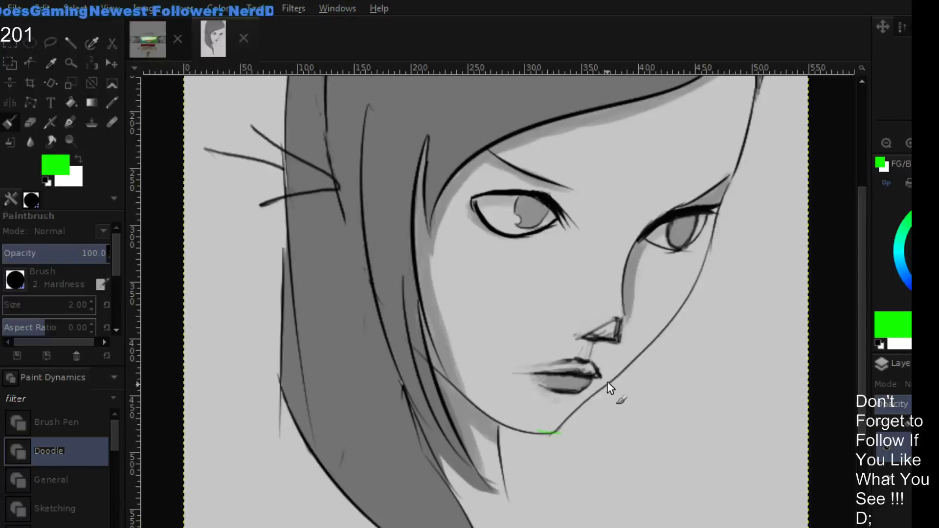
mouse_move(607, 343)
mouse_down()
mouse_move(656, 371)
mouse_move(559, 444)
mouse_move(608, 445)
mouse_up()
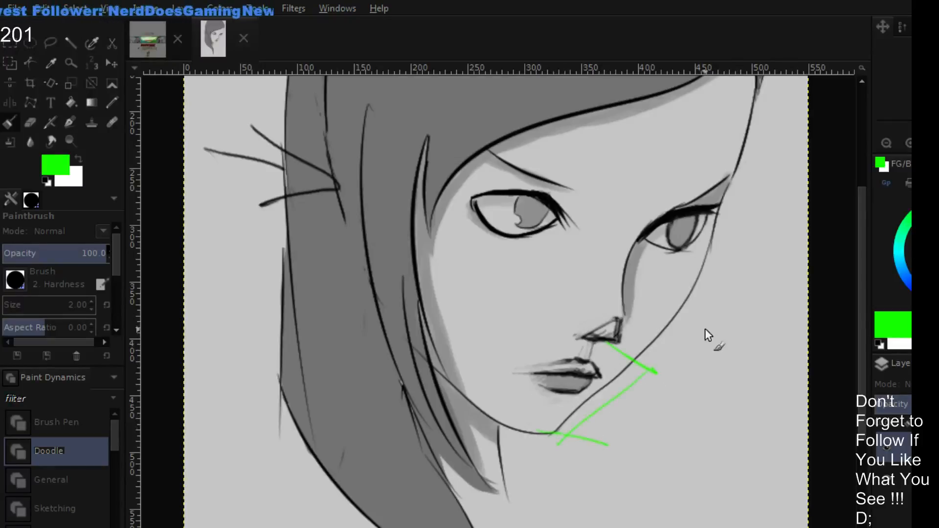
drag(653, 374, 706, 268)
mouse_move(619, 212)
mouse_down()
mouse_move(737, 247)
mouse_move(704, 272)
mouse_up()
mouse_move(720, 206)
mouse_down()
mouse_move(688, 256)
mouse_move(729, 131)
mouse_up()
mouse_move(656, 120)
mouse_down()
mouse_move(732, 127)
mouse_move(677, 266)
mouse_up()
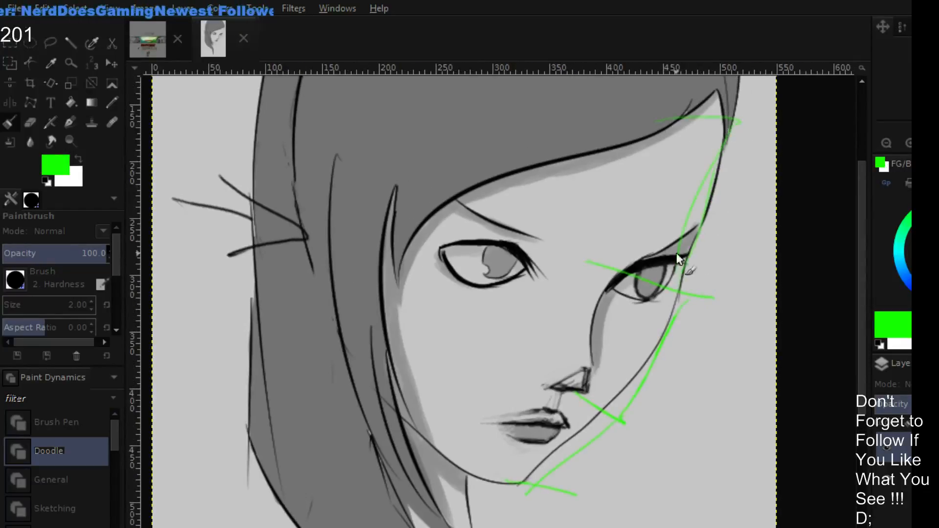
- Sketch curved green brow and cheek contours beside the far eye and circle the area where they meet
mouse_move(722, 177)
mouse_down()
mouse_move(728, 323)
mouse_move(667, 384)
mouse_up()
drag(724, 218, 661, 409)
mouse_move(660, 409)
mouse_down()
mouse_move(734, 270)
mouse_move(721, 309)
mouse_move(707, 317)
mouse_move(713, 335)
mouse_move(709, 314)
mouse_up()
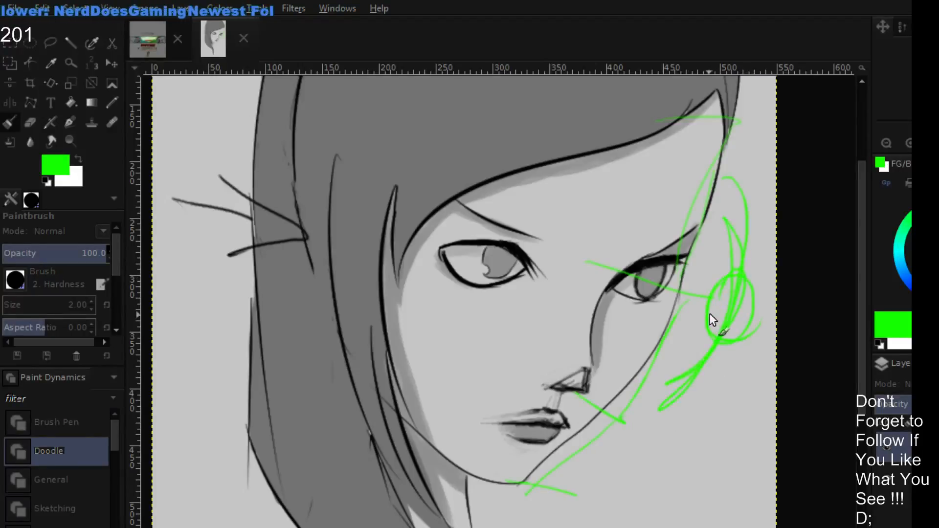
- Undo the green guide lines and contour strokes around the face
key(ctrl+z)
key(ctrl+z)
key(ctrl+z)
key(ctrl+z)
key(ctrl+z)
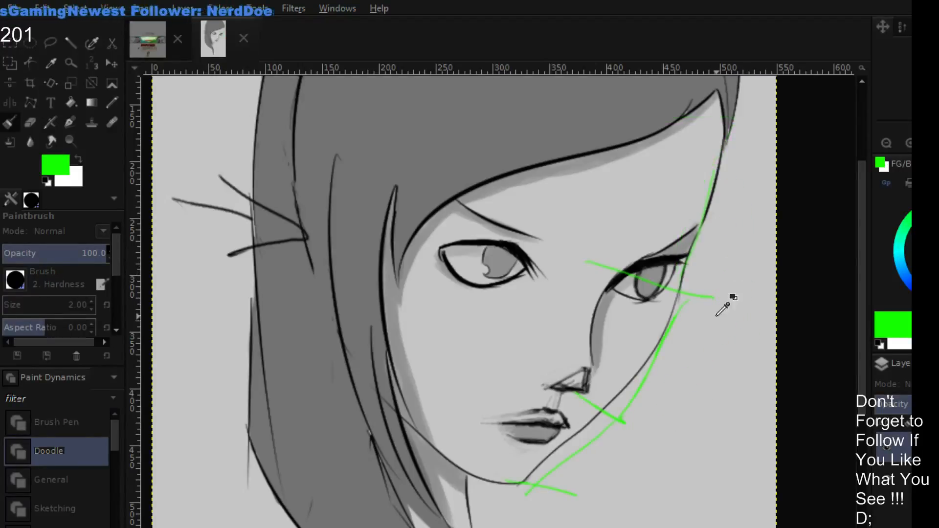
key(ctrl+z)
key(ctrl+z)
key(ctrl+z)
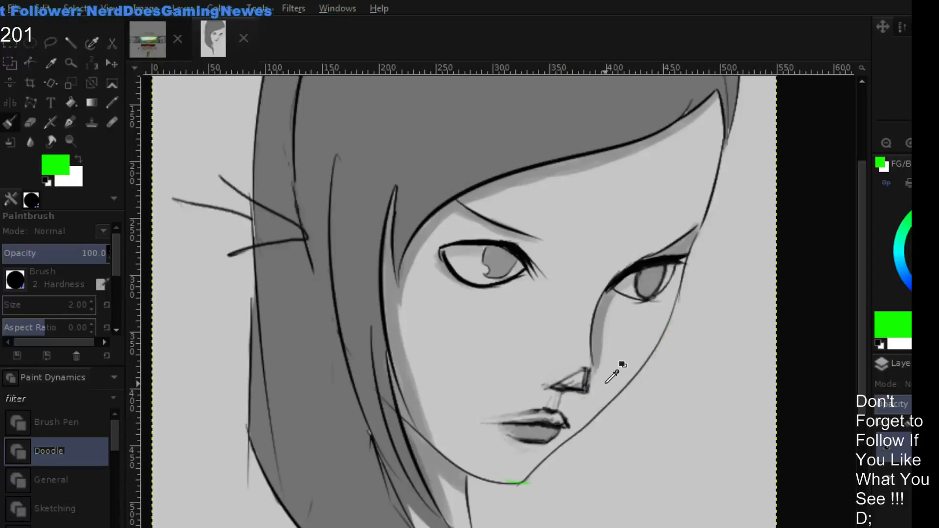
drag(532, 488, 512, 485)
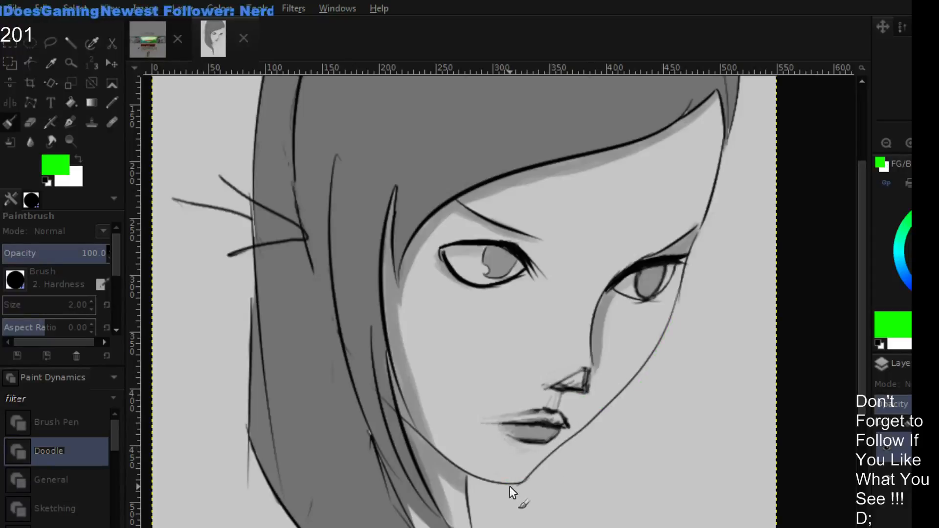
- Sketch a green bracket from nose base to chin, divide it with ticks and extend a guide line through the mouth
mouse_move(563, 392)
mouse_down()
mouse_move(620, 415)
mouse_move(584, 469)
mouse_move(547, 493)
mouse_move(519, 485)
mouse_up()
mouse_move(565, 465)
mouse_down()
mouse_move(590, 476)
mouse_move(589, 438)
mouse_up()
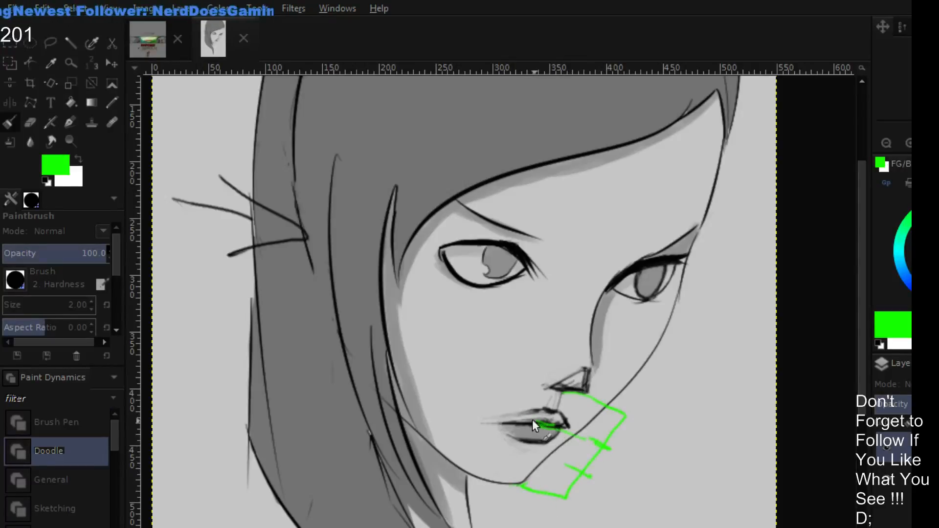
drag(522, 419, 585, 438)
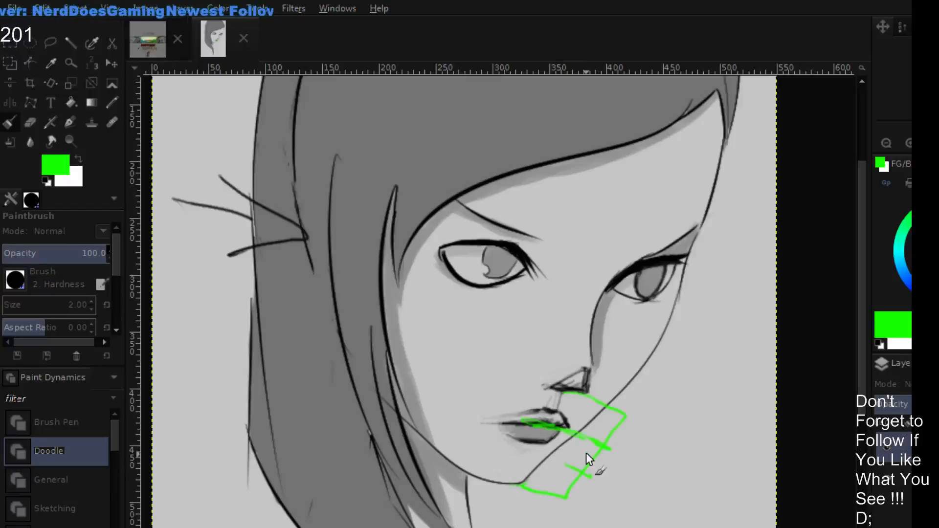
drag(581, 434, 641, 460)
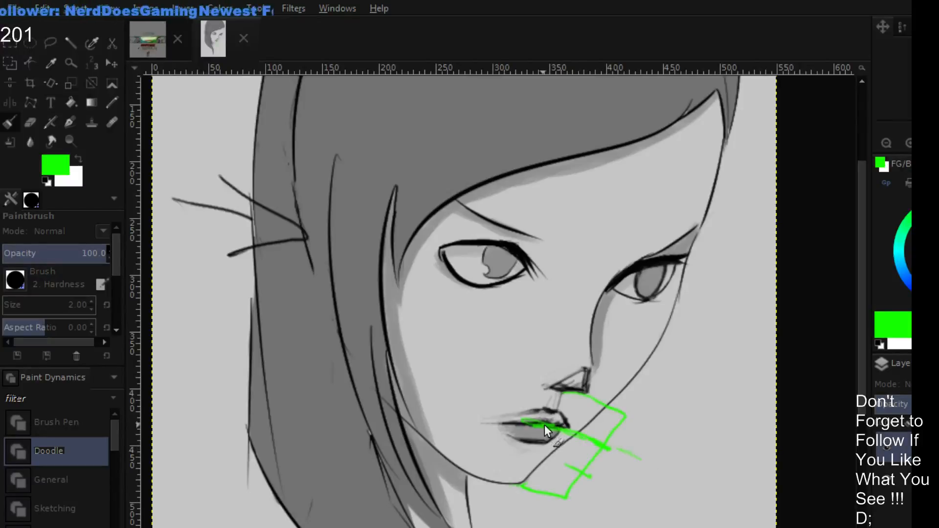
drag(513, 417, 557, 426)
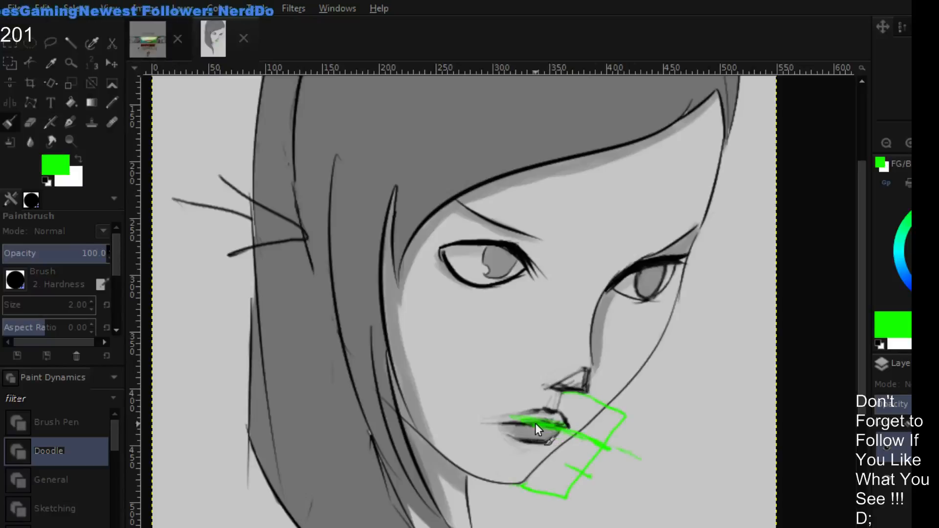
- Undo the green bracket and mouth guide line on the lower face
key(ctrl+z)
key(ctrl+z)
key(ctrl+z)
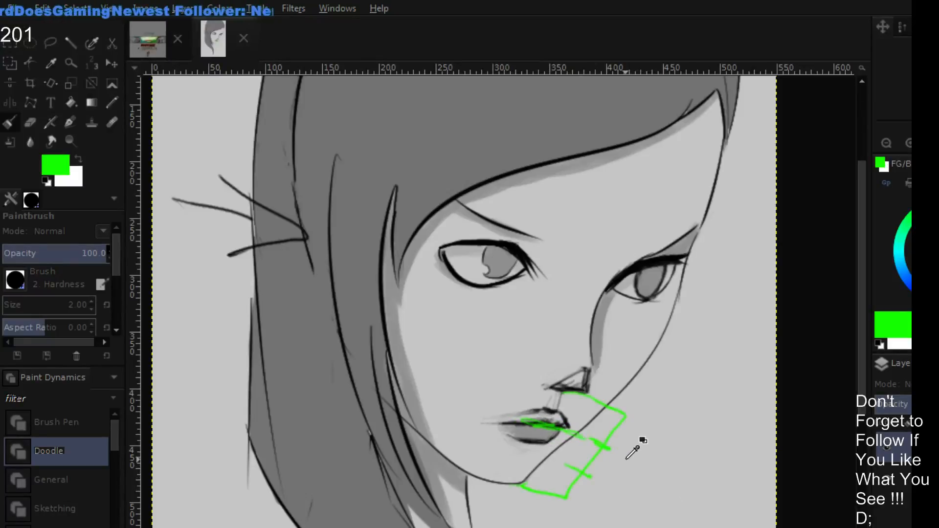
key(ctrl+z)
key(ctrl+z)
- Sketch a bright green egg-shaped head outline in the empty area below the portrait's chin
scroll(609, 361, down, 5)
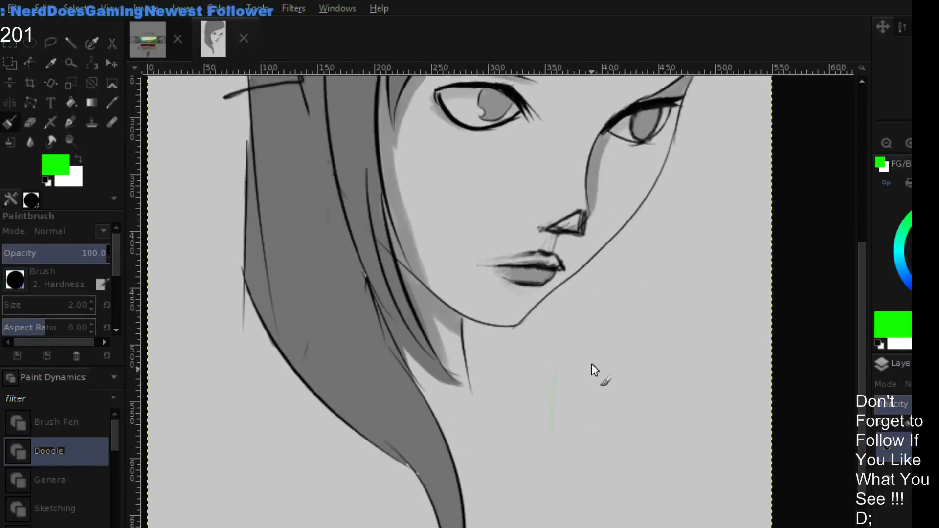
mouse_move(592, 324)
mouse_down()
mouse_move(574, 415)
mouse_move(606, 474)
mouse_move(654, 410)
mouse_move(600, 318)
mouse_move(585, 321)
mouse_up()
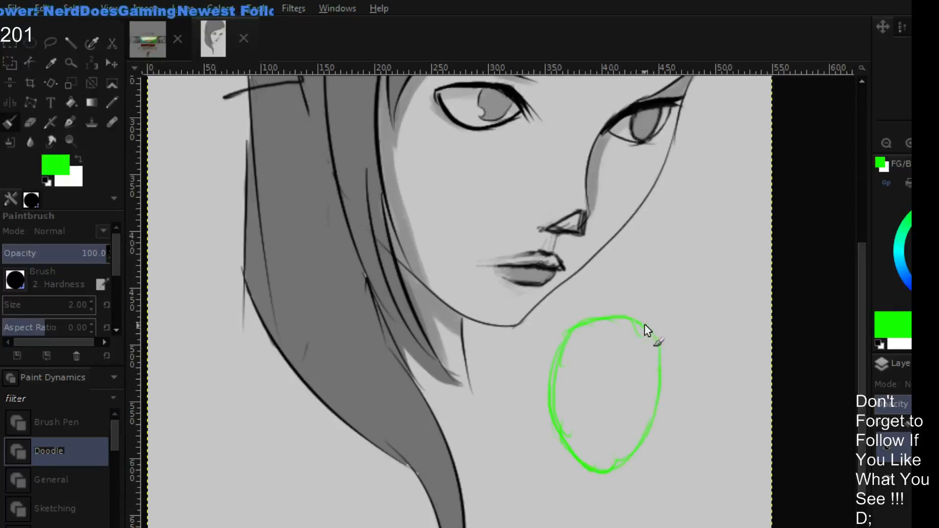
drag(647, 329, 661, 345)
- Switch to dark green and reinforce the egg-shaped head outline with overlapping strokes
drag(928, 220, 937, 240)
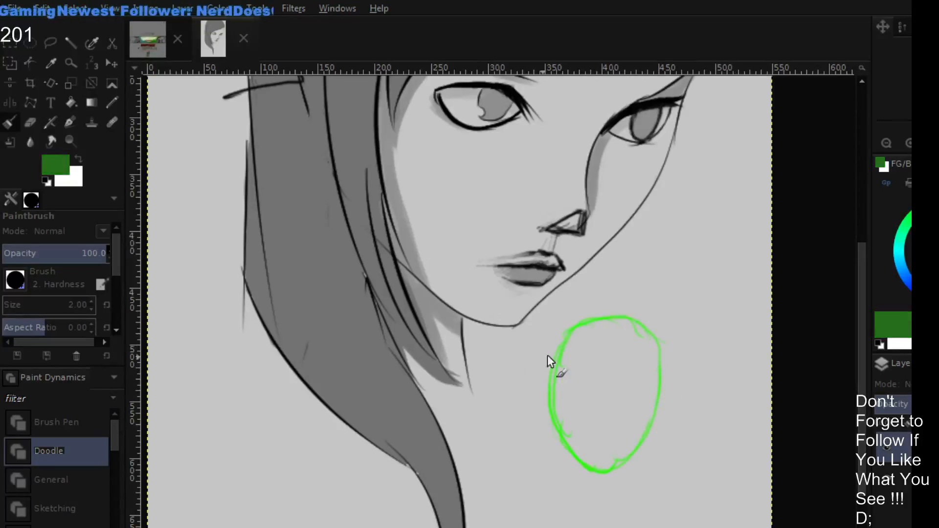
mouse_move(560, 336)
mouse_down()
mouse_move(552, 397)
mouse_move(549, 373)
mouse_move(599, 321)
mouse_move(578, 325)
mouse_move(658, 361)
mouse_move(548, 355)
mouse_move(546, 368)
mouse_up()
mouse_move(561, 337)
mouse_down()
mouse_move(561, 433)
mouse_move(583, 453)
mouse_up()
drag(550, 379, 598, 474)
mouse_move(566, 435)
mouse_down()
mouse_move(605, 474)
mouse_move(646, 425)
mouse_up()
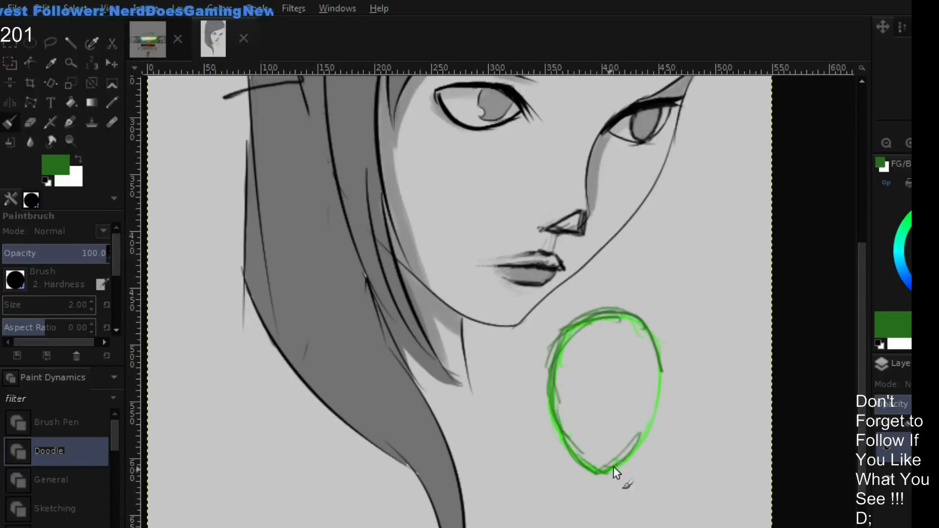
mouse_move(613, 468)
mouse_down()
mouse_move(660, 373)
mouse_move(638, 315)
mouse_move(615, 299)
mouse_up()
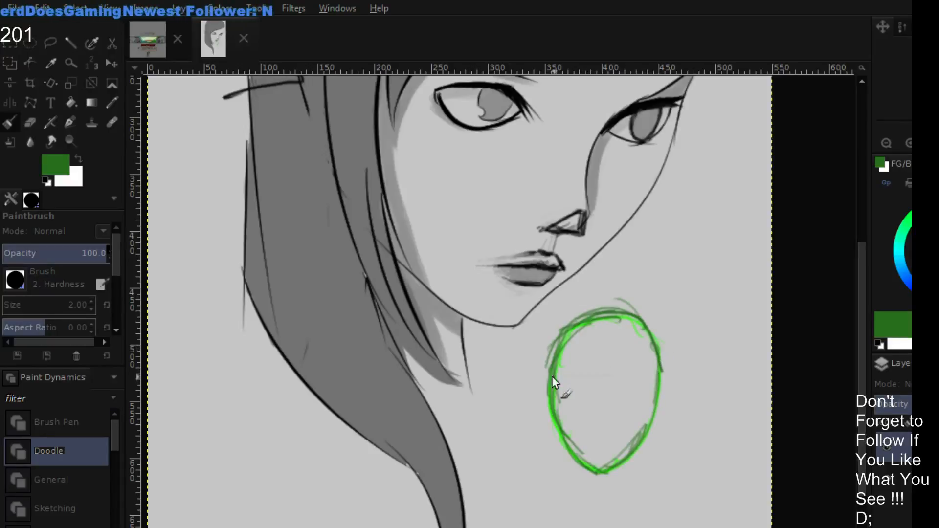
- Draw a horizontal brow line and a vertical centre line across the small head in dark green
mouse_move(551, 377)
mouse_down()
mouse_move(661, 379)
mouse_move(543, 379)
mouse_up()
drag(606, 327, 598, 412)
drag(605, 321, 607, 437)
drag(605, 342, 598, 465)
drag(603, 364, 599, 462)
drag(605, 349, 601, 474)
drag(604, 368, 602, 435)
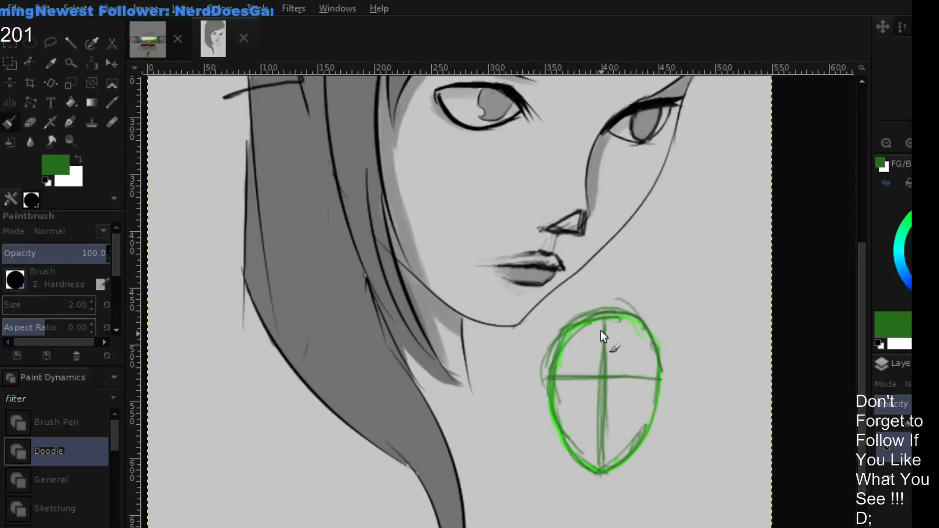
- Sketch a curved nose-base line across the small head, then strengthen the brow line and jaw in dark green
drag(579, 324, 580, 423)
drag(553, 392, 612, 428)
drag(555, 410, 604, 425)
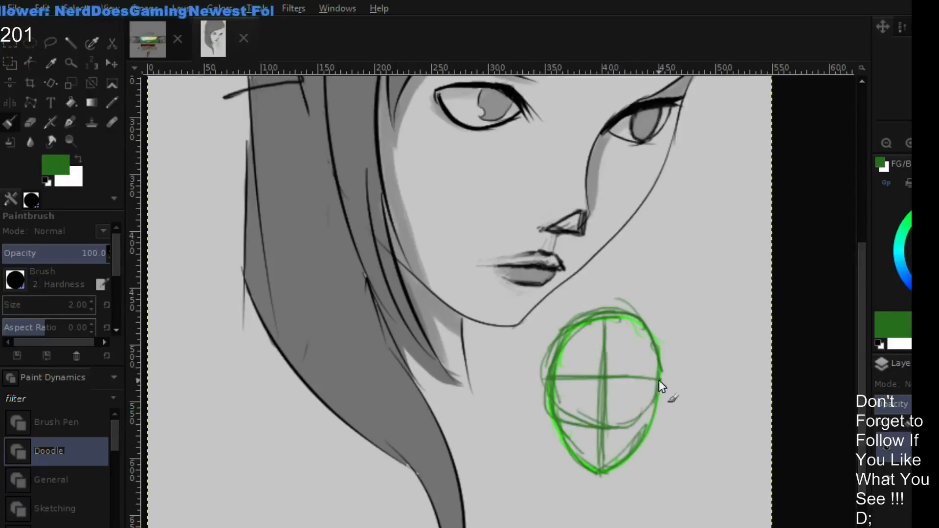
mouse_move(657, 348)
mouse_down()
mouse_move(614, 426)
mouse_move(622, 424)
mouse_move(588, 429)
mouse_up()
drag(544, 389, 627, 430)
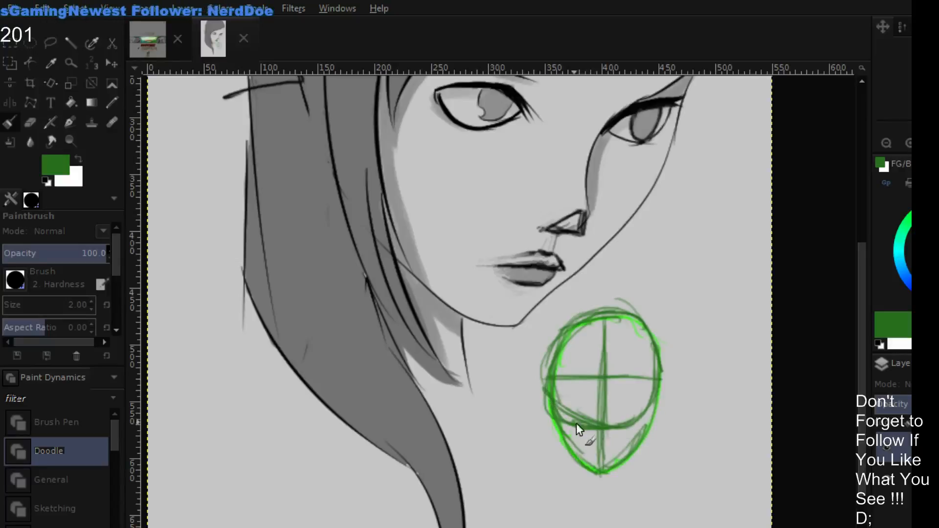
drag(568, 377, 620, 379)
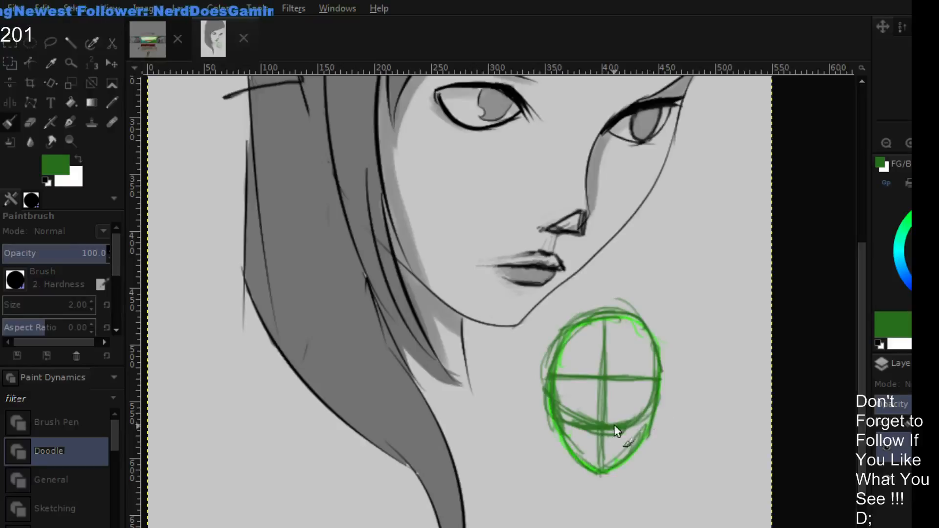
drag(548, 420, 579, 465)
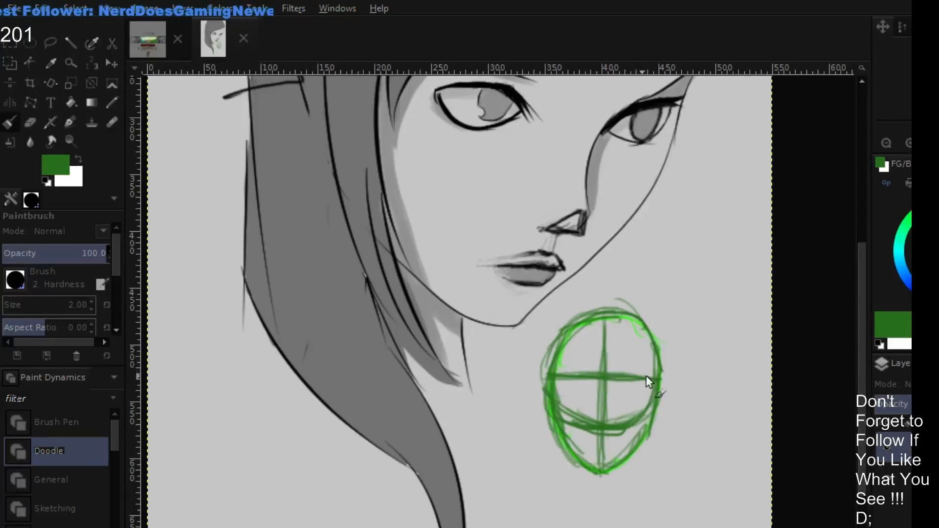
- Handwrite "Brow" and "not eyes" beside the brow line, and sketch small eyes below it with eyebrows above
mouse_move(676, 368)
mouse_down()
mouse_move(697, 381)
mouse_move(735, 367)
mouse_move(738, 374)
mouse_up()
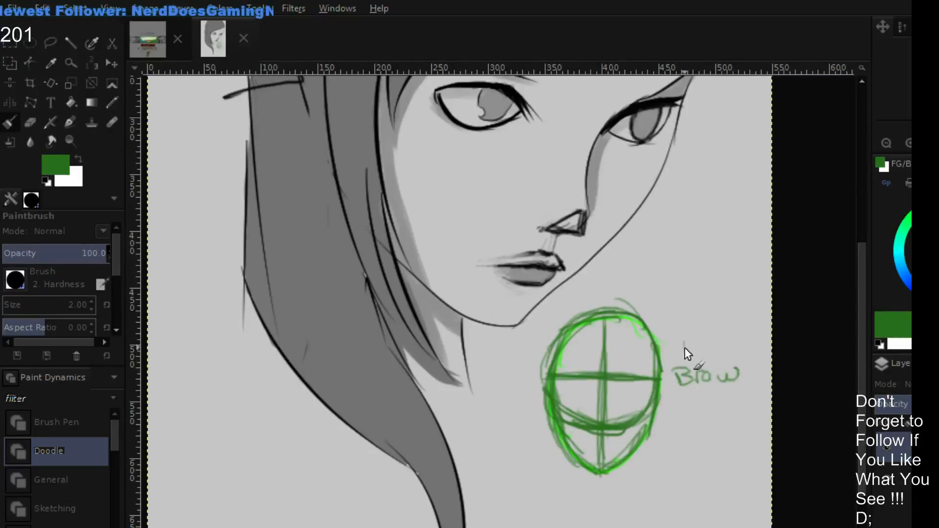
mouse_move(685, 349)
mouse_down()
mouse_move(706, 323)
mouse_move(736, 349)
mouse_move(739, 335)
mouse_move(770, 334)
mouse_up()
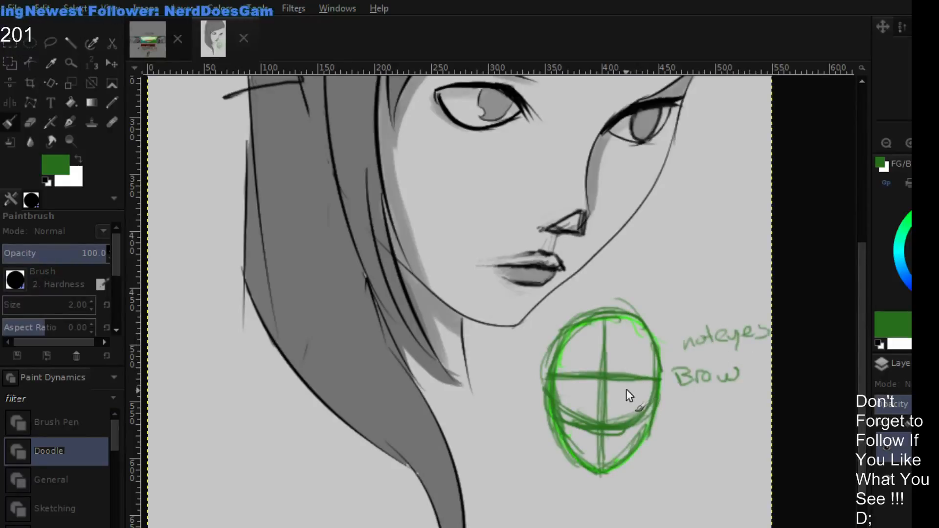
drag(627, 389, 636, 387)
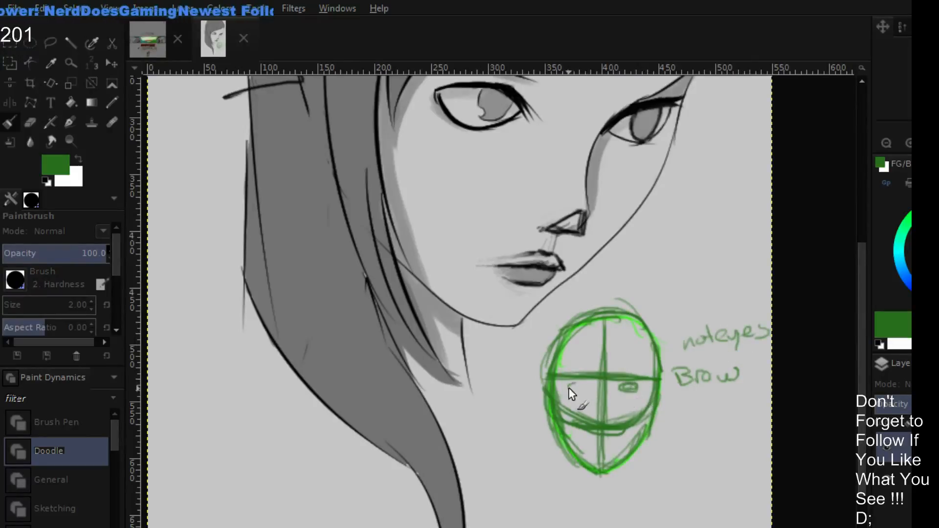
drag(568, 386, 570, 382)
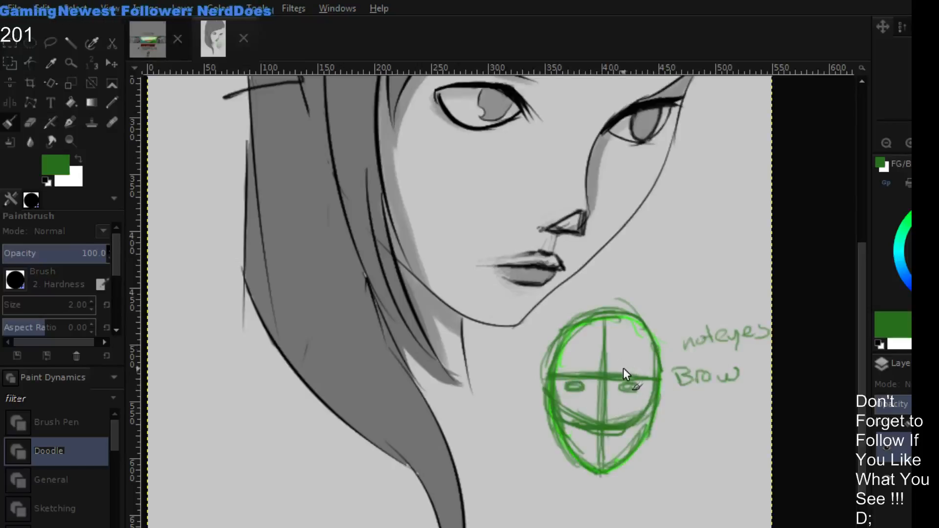
drag(653, 372, 556, 375)
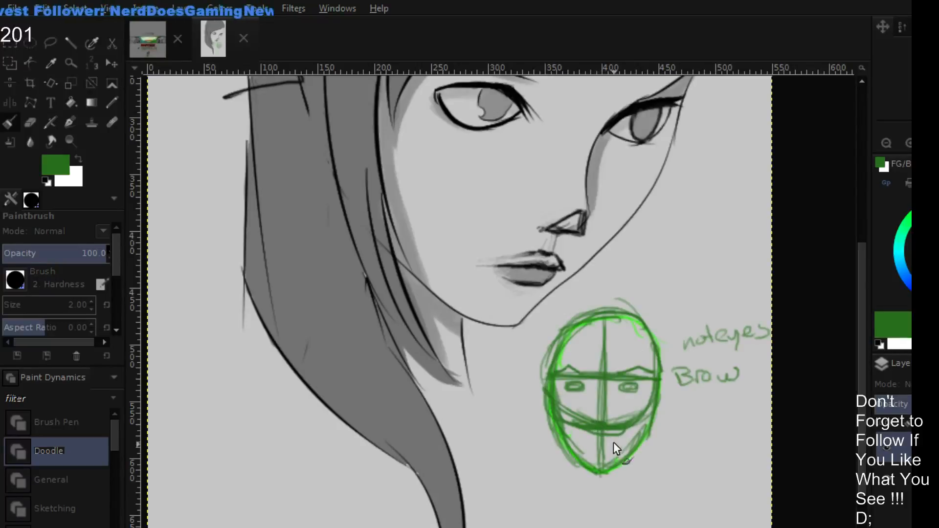
- Mark the hairline, brow, nose base and chin with black ticks joined by a centre line on the small head
key(d)
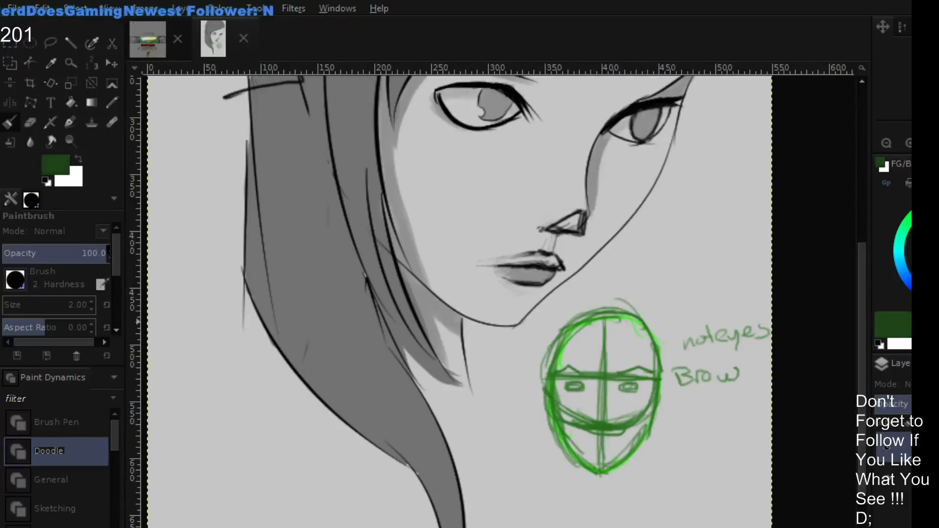
drag(592, 375, 611, 375)
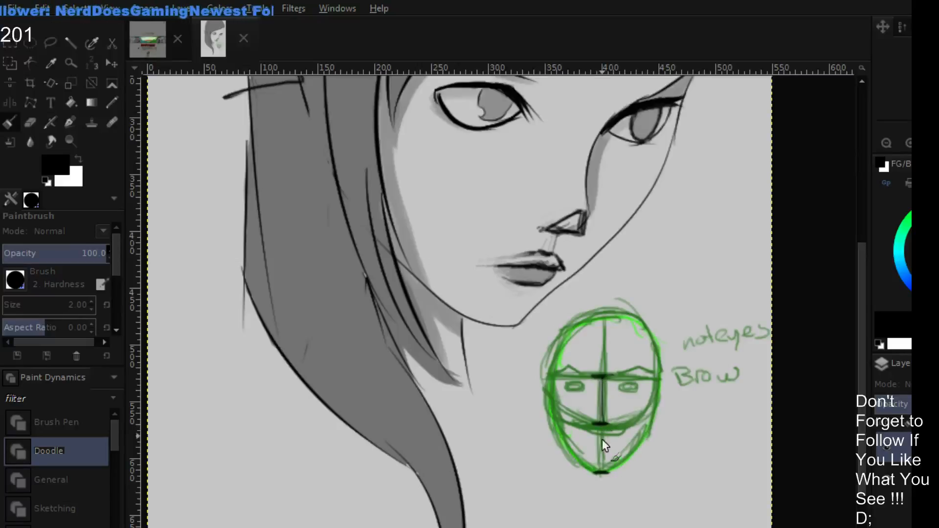
mouse_move(601, 431)
mouse_down()
mouse_move(603, 462)
mouse_move(601, 432)
mouse_up()
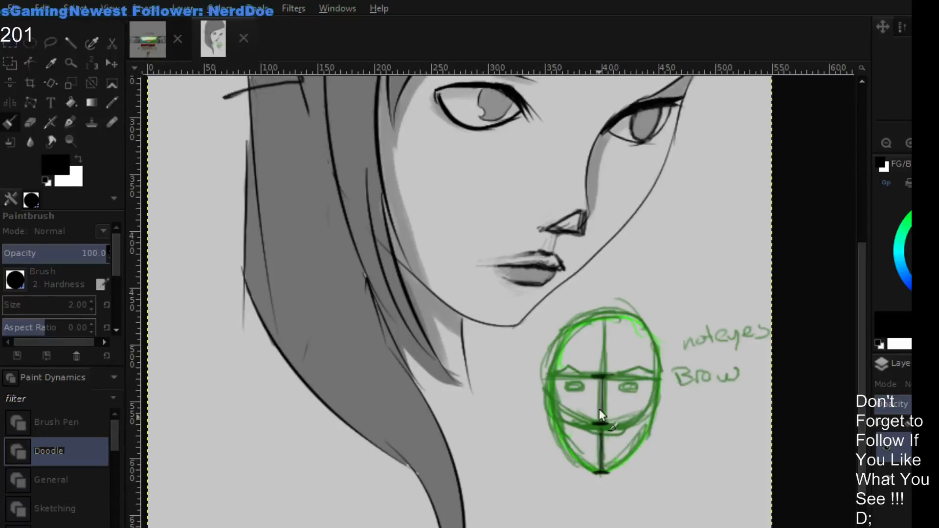
drag(602, 318, 604, 376)
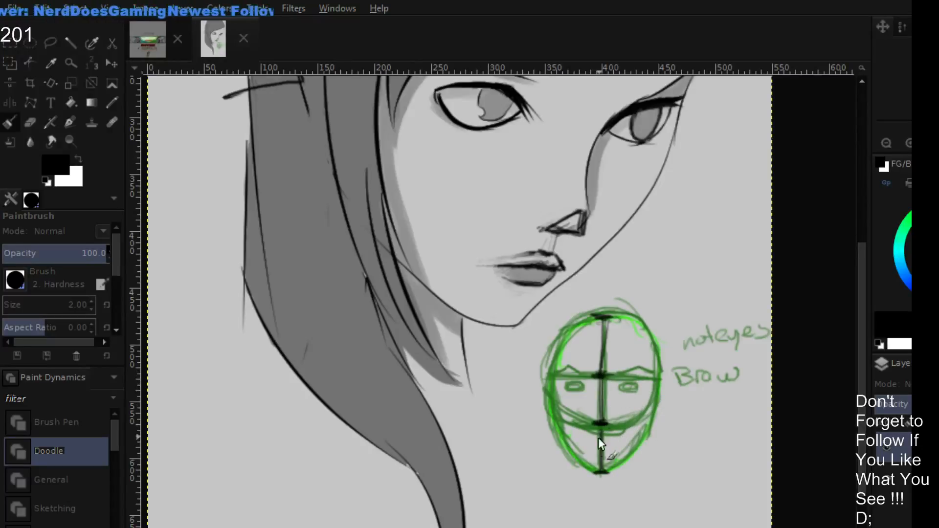
- Draw black brackets beside the small head marking its three sections from hairline to chin
drag(547, 377, 516, 377)
mouse_move(519, 378)
mouse_down()
mouse_move(530, 420)
mouse_move(513, 420)
mouse_up()
mouse_move(518, 420)
mouse_down()
mouse_move(522, 456)
mouse_move(548, 468)
mouse_up()
mouse_move(516, 377)
mouse_down()
mouse_move(511, 337)
mouse_move(520, 368)
mouse_up()
drag(516, 327, 539, 329)
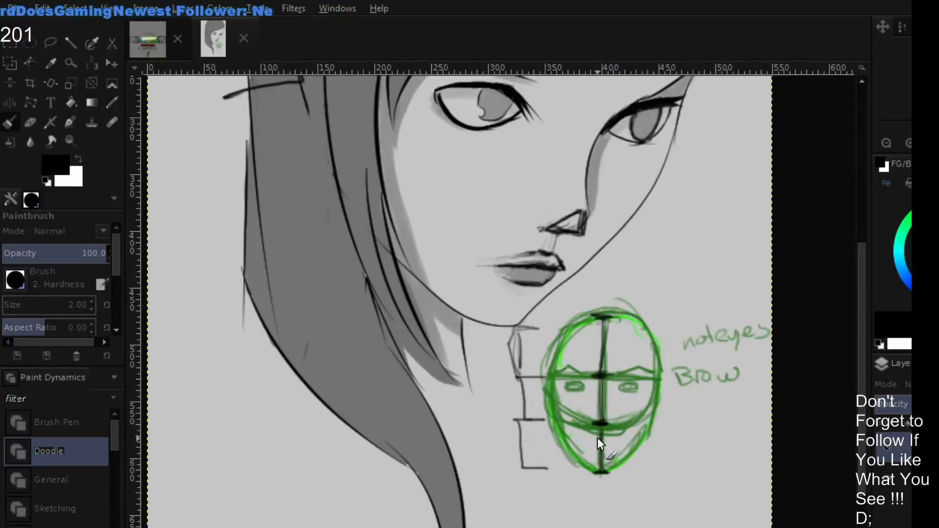
- Divide the small head's lower third with black ticks and sketch the lips there
mouse_move(592, 439)
mouse_down()
mouse_move(610, 439)
mouse_move(608, 451)
mouse_up()
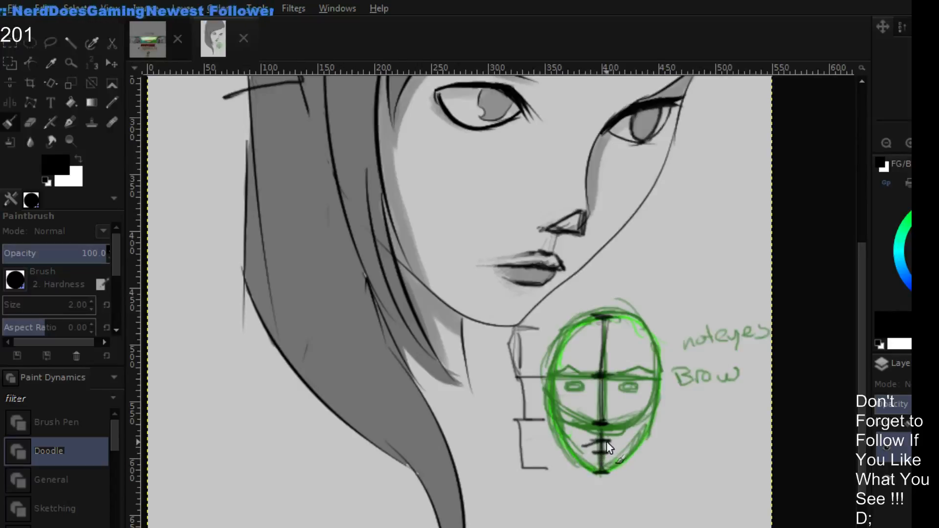
drag(607, 441, 615, 449)
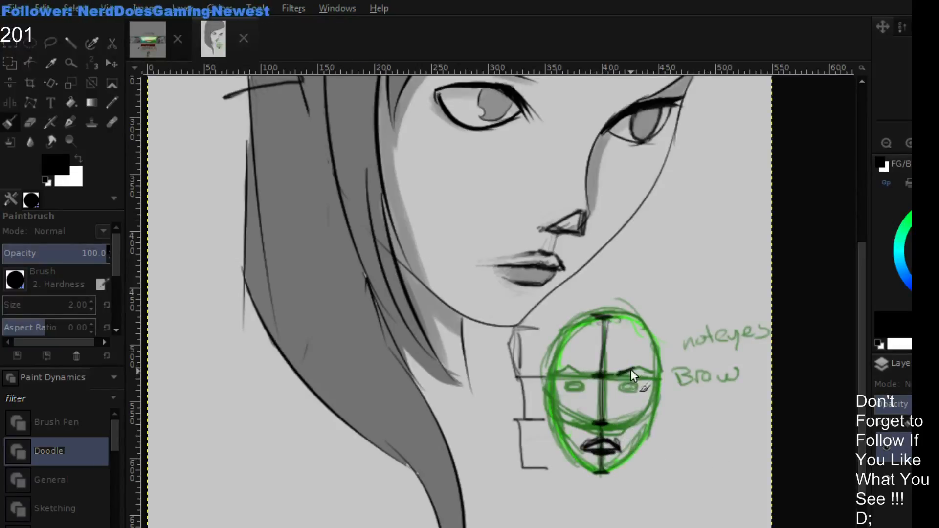
- Try black eyebrows on the small head, and undo them together with the black lip strokes
drag(618, 374, 642, 368)
drag(584, 372, 556, 368)
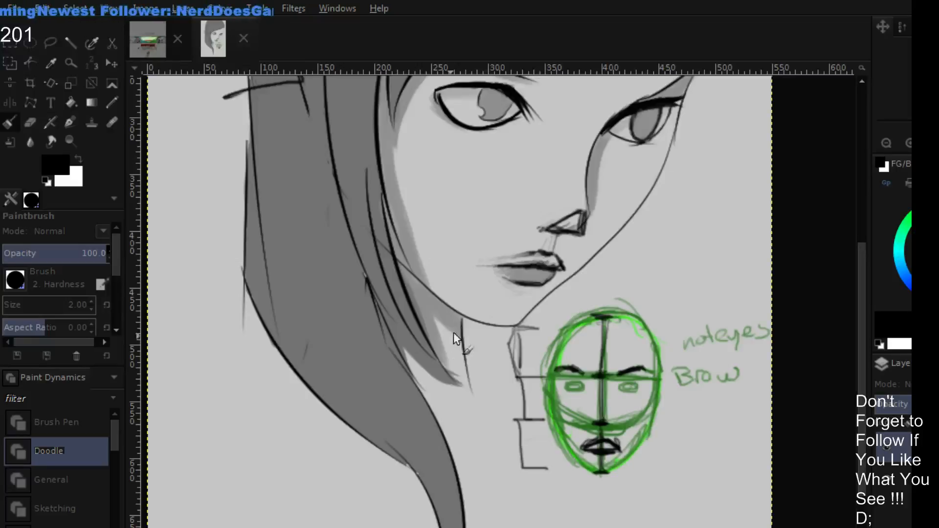
key(ctrl+z)
key(ctrl+z)
key(ctrl+z)
key(ctrl+z)
key(ctrl+z)
key(ctrl+z)
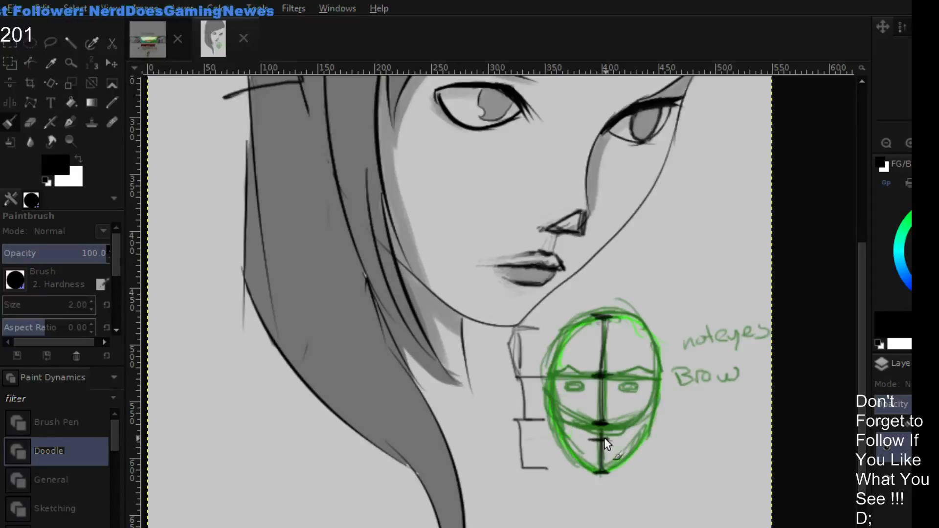
- Redraw the small head's lips smaller and sketch its nose, eyebrow and eyes in black
mouse_move(587, 439)
mouse_down()
mouse_move(572, 440)
mouse_move(606, 439)
mouse_move(579, 442)
mouse_move(608, 450)
mouse_move(585, 443)
mouse_move(605, 435)
mouse_move(615, 437)
mouse_move(592, 444)
mouse_move(609, 447)
mouse_move(593, 449)
mouse_move(627, 441)
mouse_up()
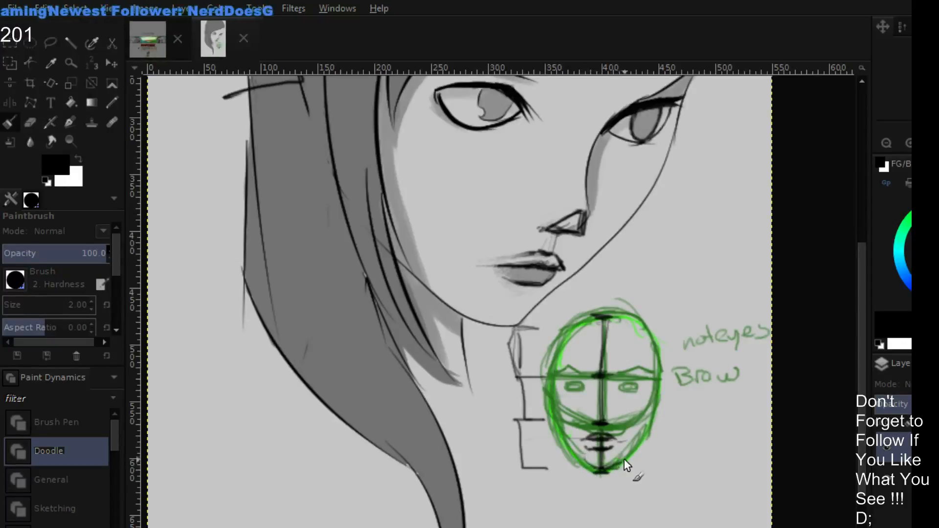
drag(620, 449, 635, 438)
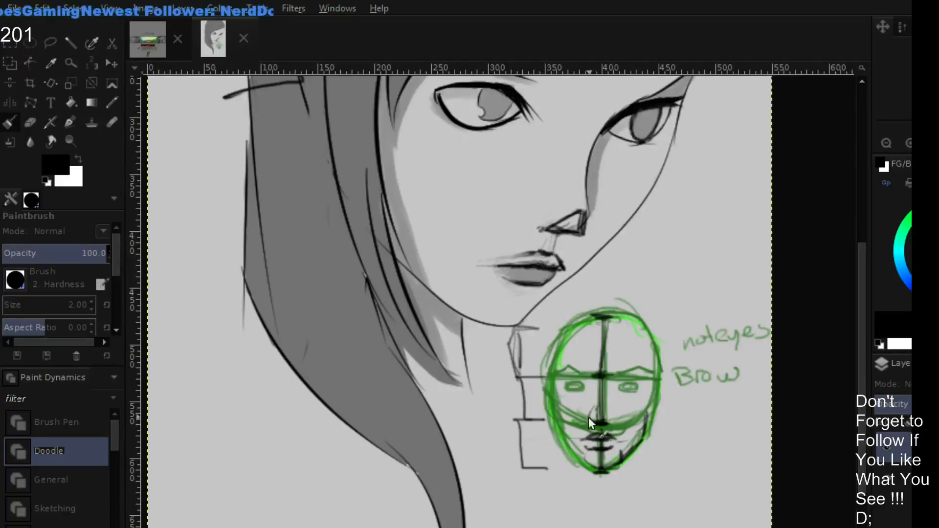
mouse_move(589, 418)
mouse_down()
mouse_move(611, 418)
mouse_move(606, 408)
mouse_move(605, 423)
mouse_move(586, 417)
mouse_move(598, 384)
mouse_move(607, 403)
mouse_move(614, 378)
mouse_move(596, 388)
mouse_move(586, 380)
mouse_move(608, 392)
mouse_move(617, 375)
mouse_up()
mouse_move(615, 371)
mouse_down()
mouse_move(628, 365)
mouse_move(635, 383)
mouse_move(621, 389)
mouse_up()
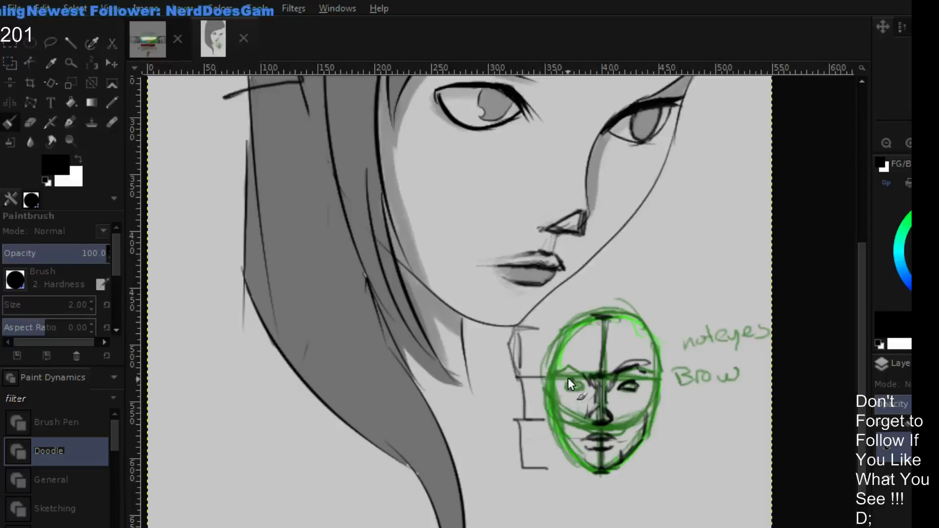
mouse_move(563, 384)
mouse_down()
mouse_move(580, 383)
mouse_move(571, 386)
mouse_up()
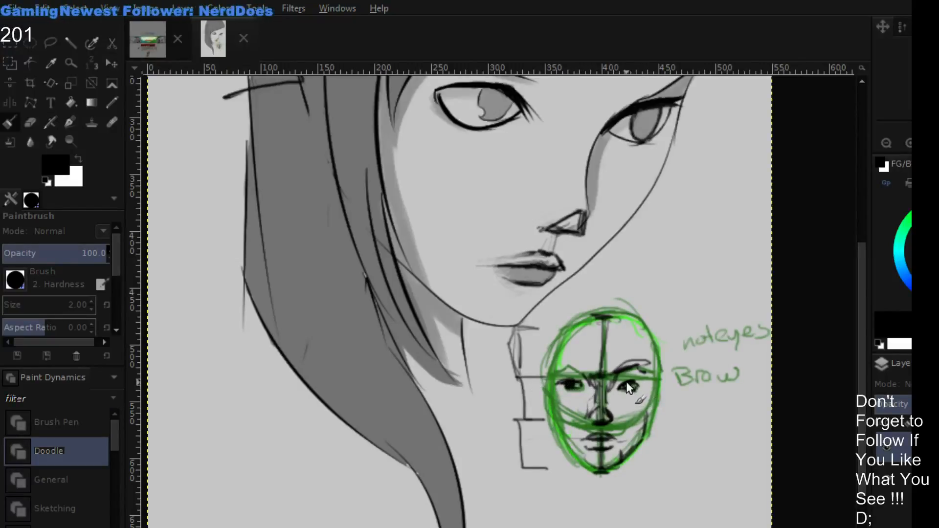
mouse_move(629, 388)
mouse_down()
mouse_move(611, 427)
mouse_move(626, 418)
mouse_move(575, 421)
mouse_up()
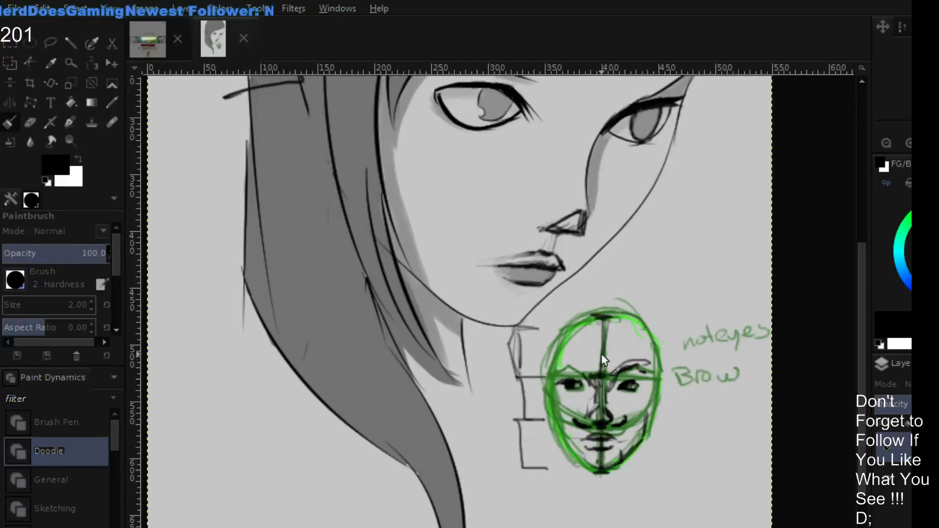
- Sketch the small head's hairline across the forehead and outline a squarer jaw and chin in black
mouse_move(621, 323)
mouse_down()
mouse_move(605, 335)
mouse_move(586, 324)
mouse_move(568, 331)
mouse_move(550, 354)
mouse_up()
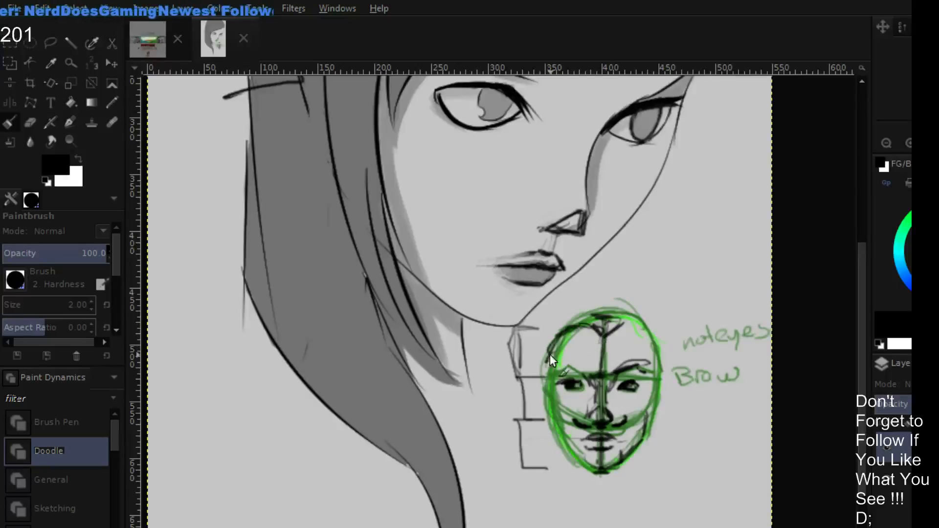
drag(614, 326, 656, 374)
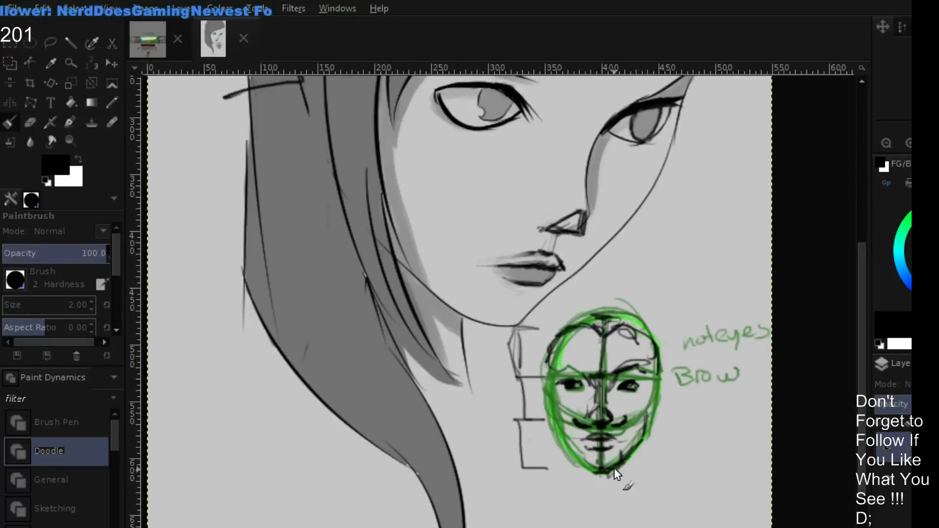
drag(611, 476, 643, 448)
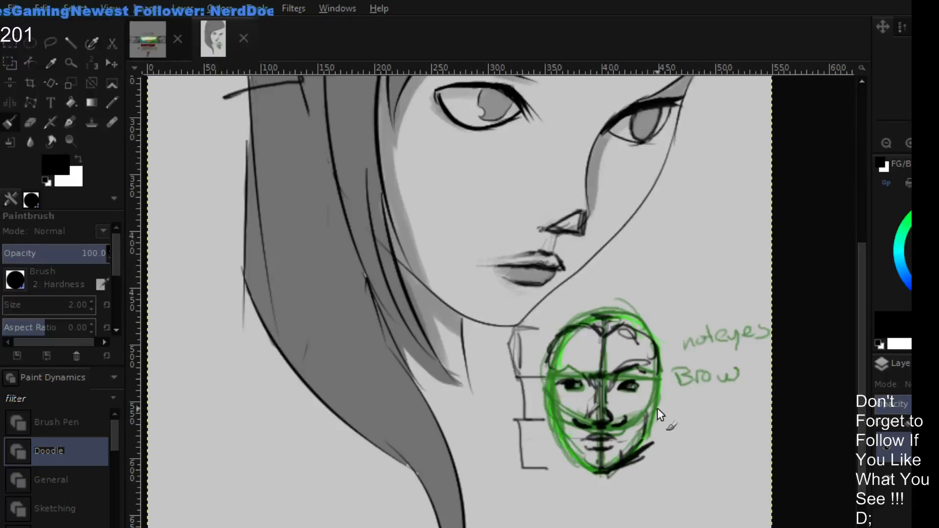
drag(658, 408, 651, 443)
drag(599, 484, 557, 452)
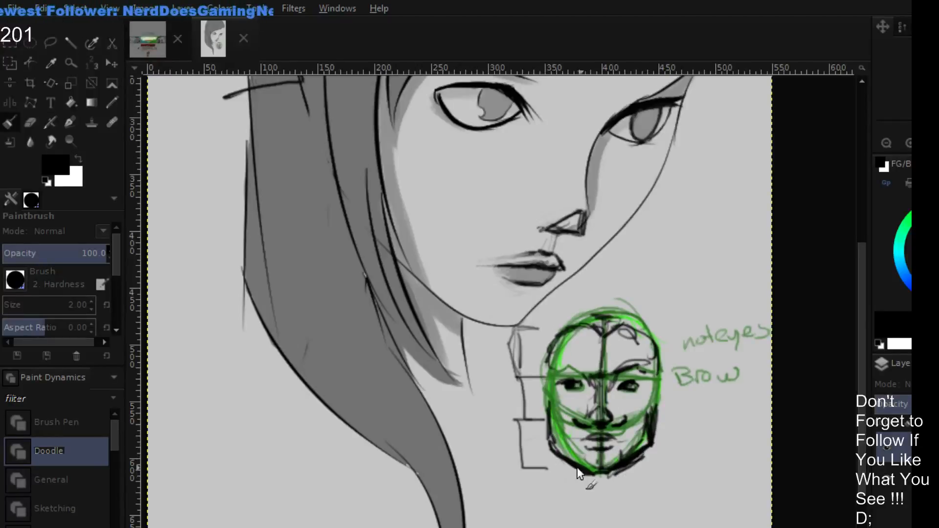
drag(547, 442, 569, 463)
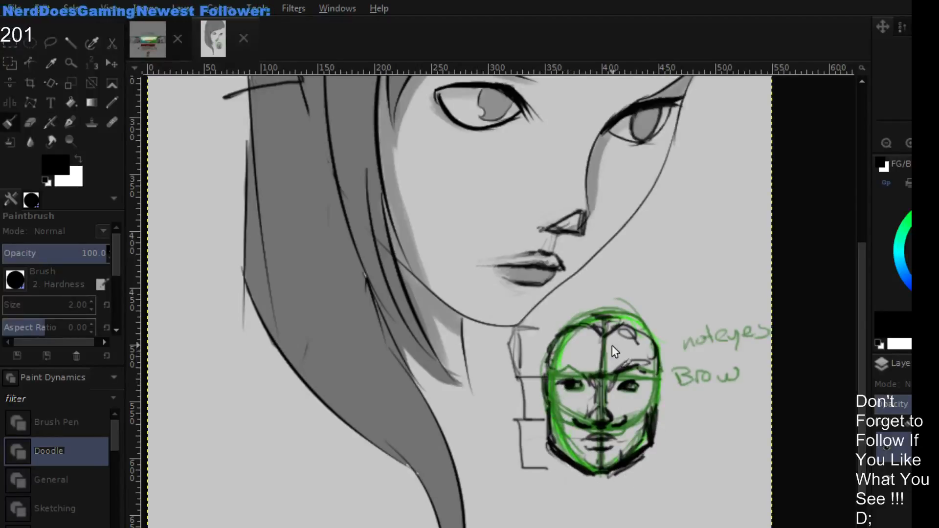
- Draw an ear on each side of the small head between the brow and nose-base levels
drag(668, 385, 659, 409)
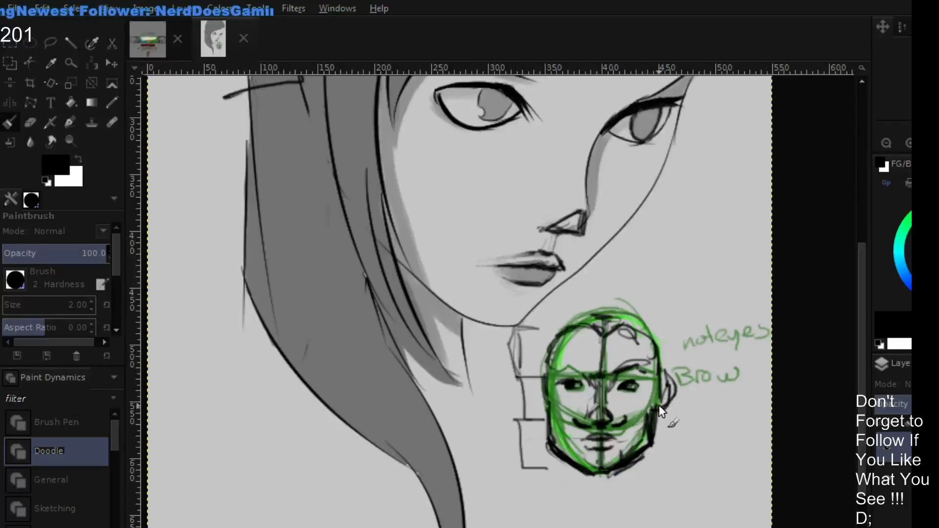
drag(666, 374, 664, 407)
mouse_move(544, 376)
mouse_down()
mouse_move(548, 409)
mouse_move(559, 407)
mouse_up()
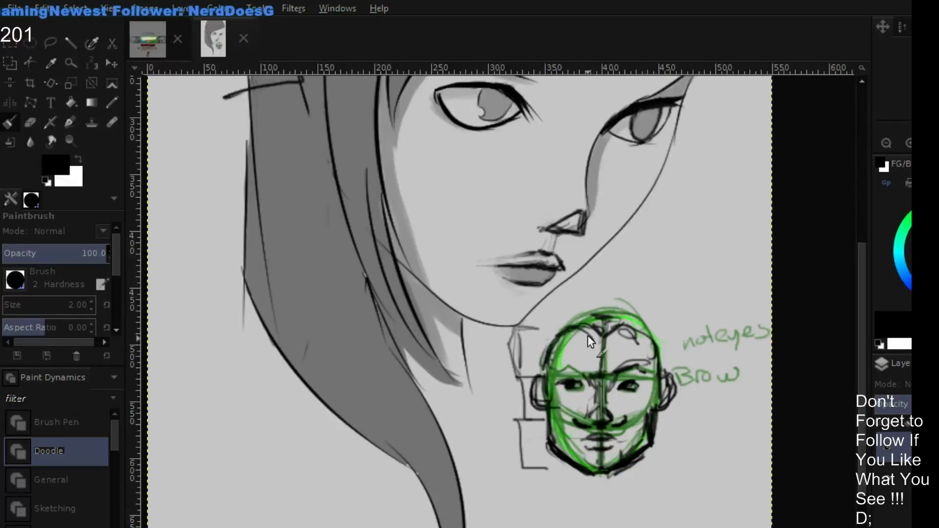
- Sketch swept-up pointed hair on top of the small head and fill it with black hatching
mouse_move(587, 335)
mouse_down()
mouse_move(603, 343)
mouse_move(561, 326)
mouse_move(542, 366)
mouse_up()
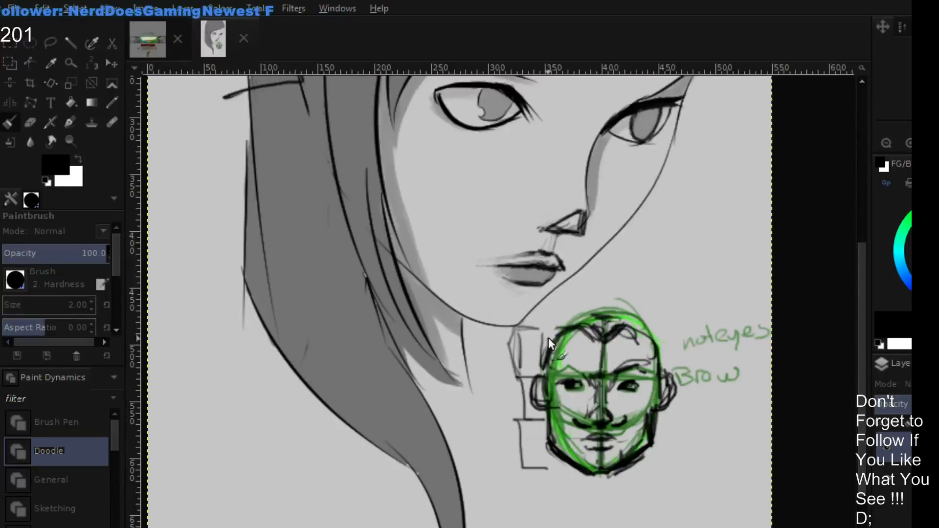
drag(551, 325, 634, 305)
mouse_move(573, 309)
mouse_down()
mouse_move(660, 308)
mouse_move(659, 354)
mouse_up()
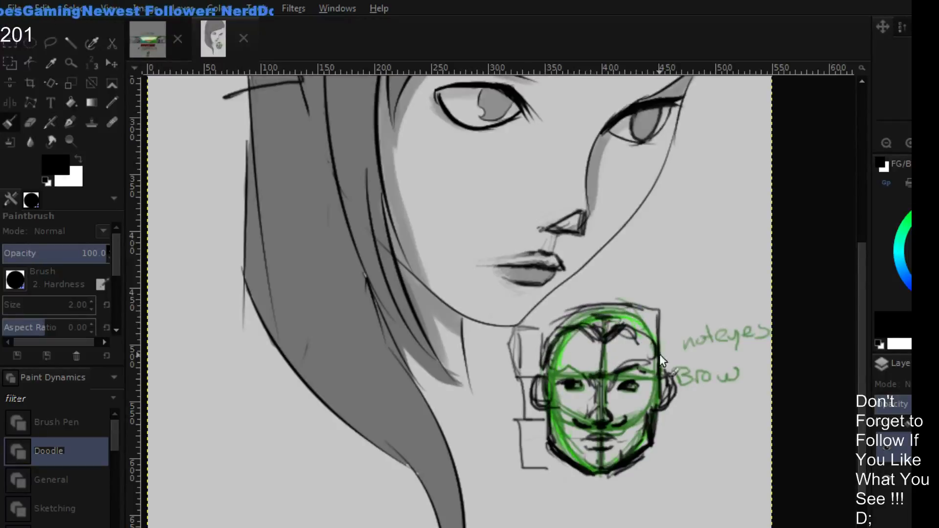
drag(654, 305, 658, 346)
mouse_move(654, 307)
mouse_down()
mouse_move(621, 298)
mouse_move(544, 333)
mouse_move(654, 268)
mouse_up()
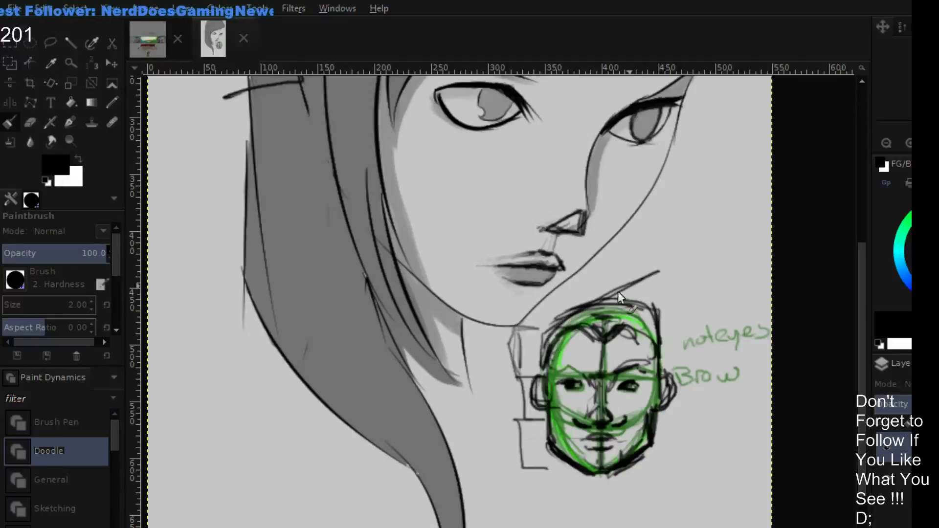
drag(555, 324, 659, 274)
mouse_move(664, 273)
mouse_down()
mouse_move(661, 323)
mouse_move(658, 268)
mouse_move(656, 281)
mouse_move(559, 317)
mouse_move(542, 352)
mouse_move(575, 313)
mouse_move(586, 311)
mouse_move(579, 327)
mouse_move(617, 297)
mouse_move(637, 269)
mouse_move(613, 316)
mouse_move(654, 274)
mouse_move(646, 304)
mouse_up()
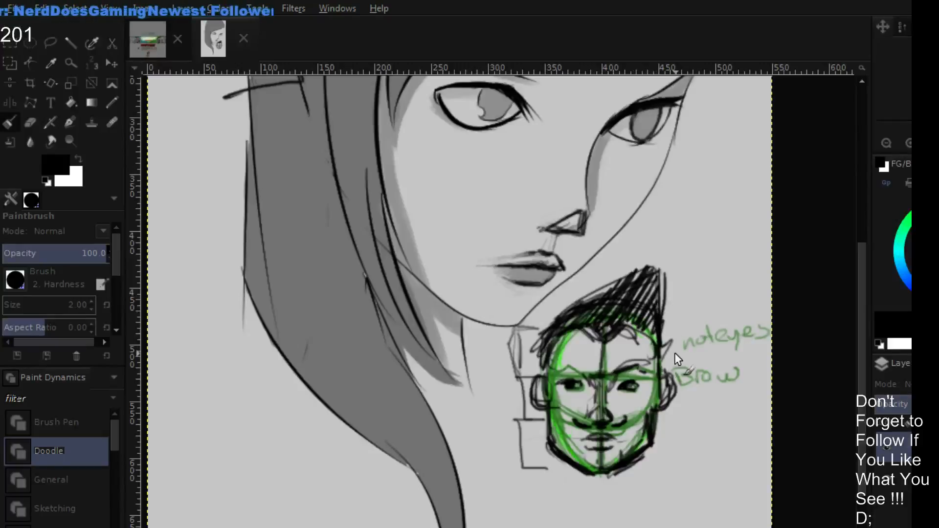
- Draw the small head's neck with two side lines and a curved collar line below the chin
drag(556, 450, 548, 491)
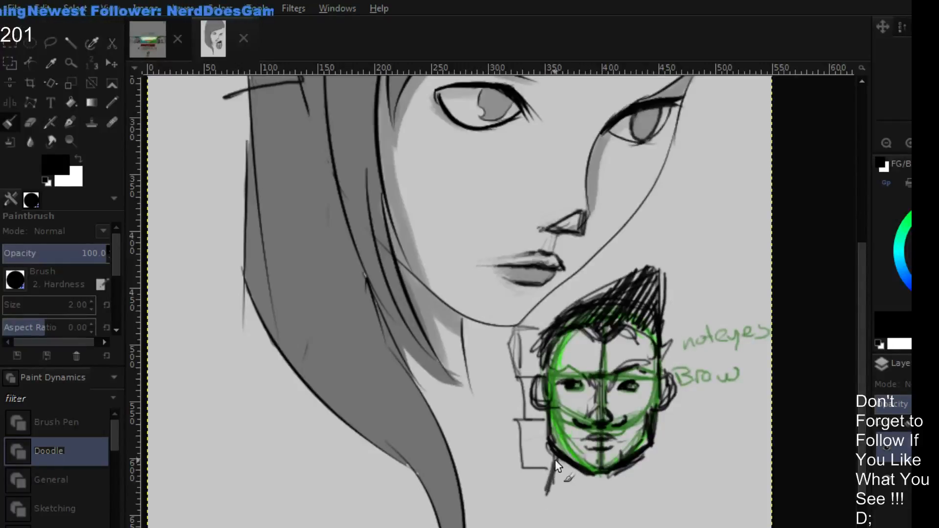
drag(558, 460, 547, 493)
drag(648, 448, 656, 486)
drag(608, 519, 628, 502)
drag(551, 493, 609, 519)
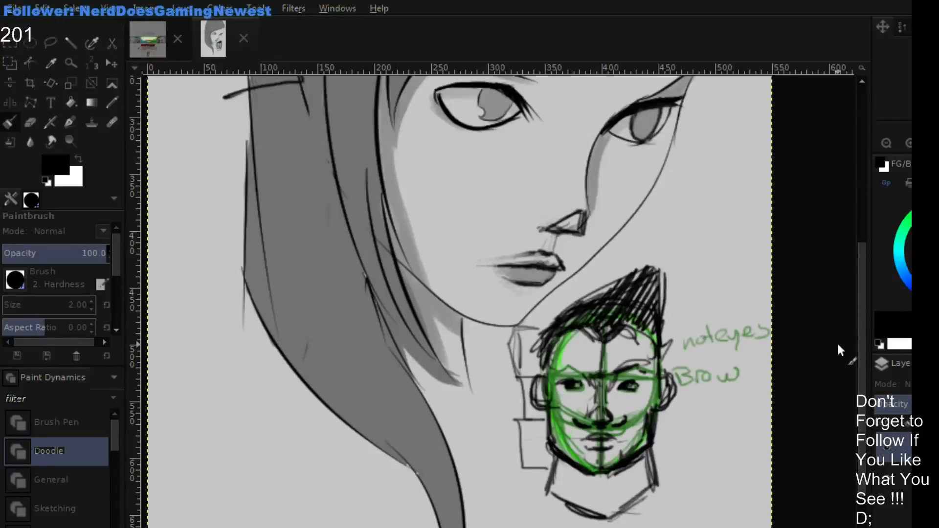
- Hide the retouch layer to compare the portrait with its original face, and show it again
drag(680, 214, 662, 284)
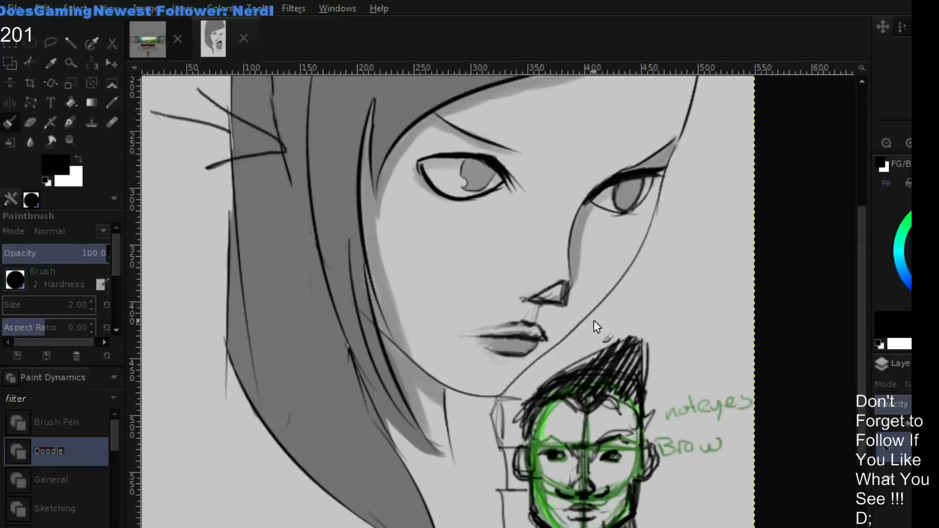
scroll(579, 269, left, 4)
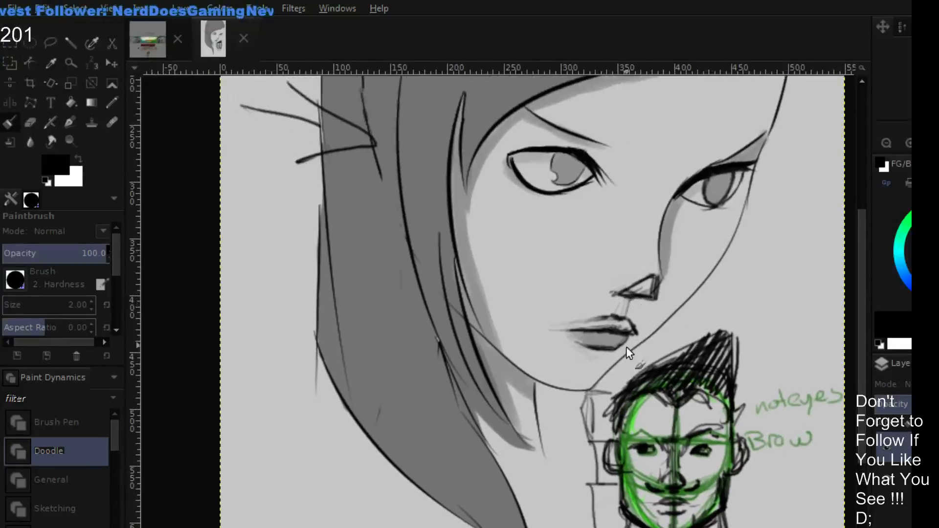
drag(653, 299, 618, 312)
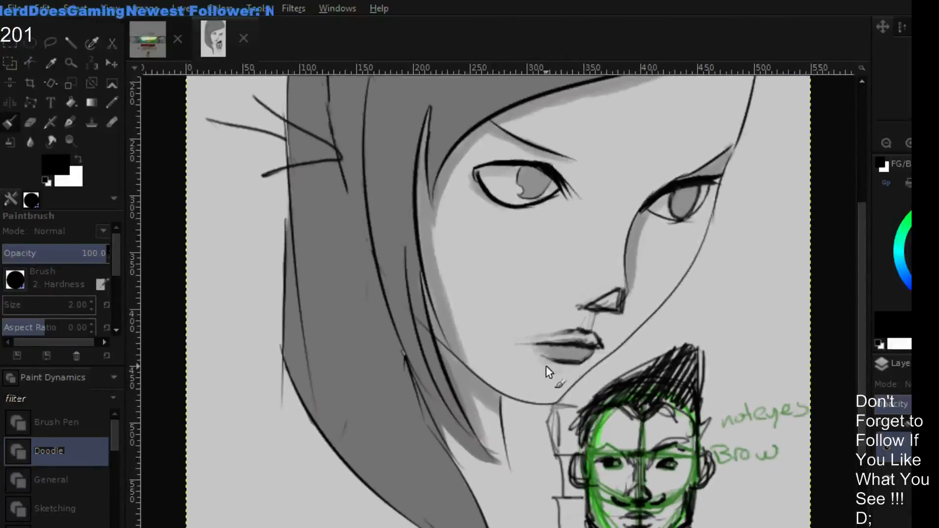
click(887, 448)
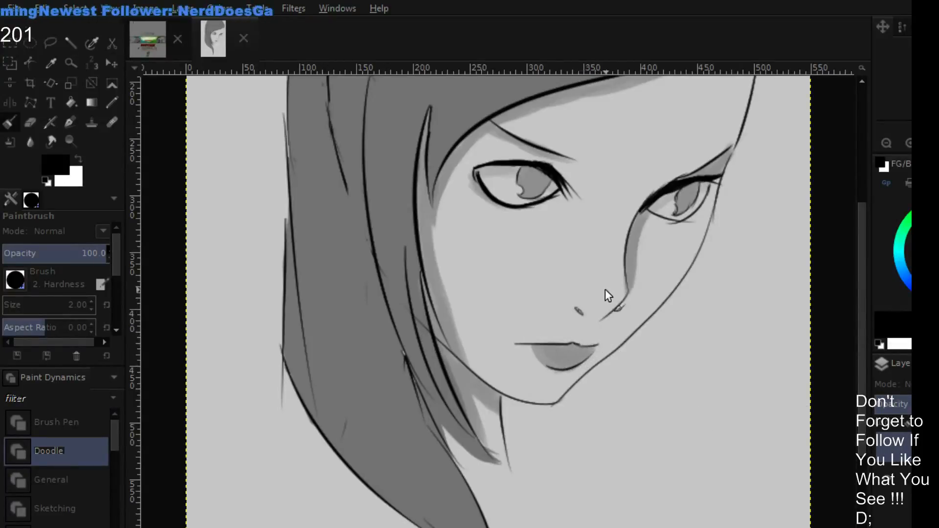
click(883, 450)
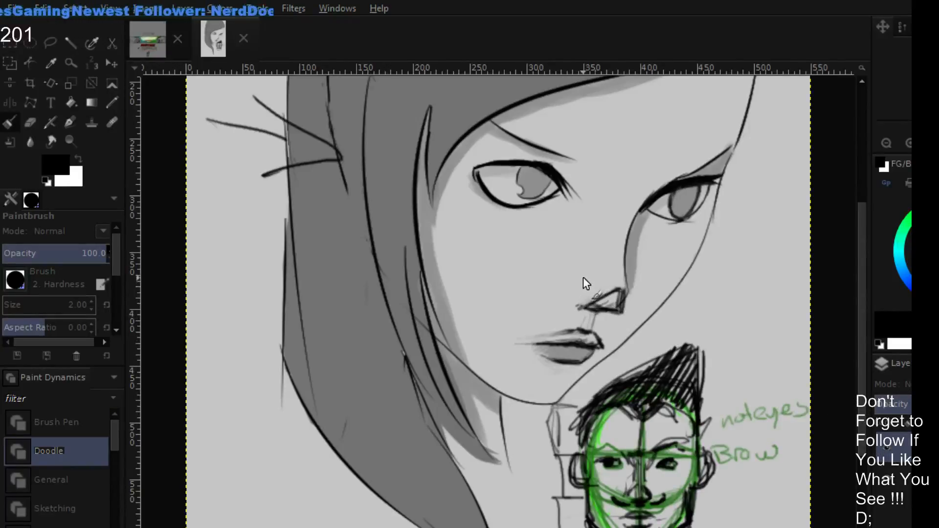
- Replace the portrait's triangular nose construction with a curved underside line and a small nostril mark, and compare it with the original
ctrl+click(598, 293)
mouse_move(597, 293)
mouse_down()
mouse_move(614, 277)
mouse_move(610, 319)
mouse_move(633, 300)
mouse_move(594, 314)
mouse_move(598, 297)
mouse_move(627, 310)
mouse_up()
drag(920, 225, 877, 163)
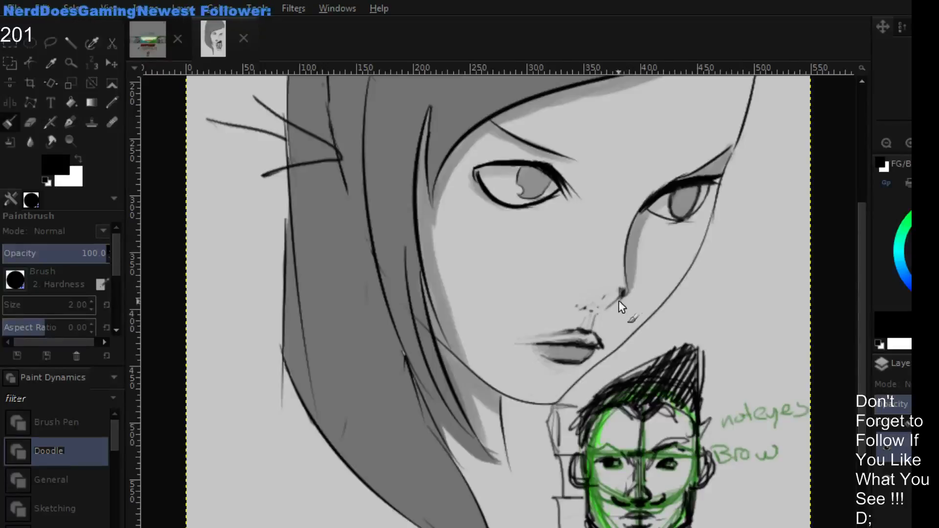
mouse_move(600, 310)
mouse_down()
mouse_move(627, 290)
mouse_move(588, 311)
mouse_move(623, 292)
mouse_move(592, 308)
mouse_up()
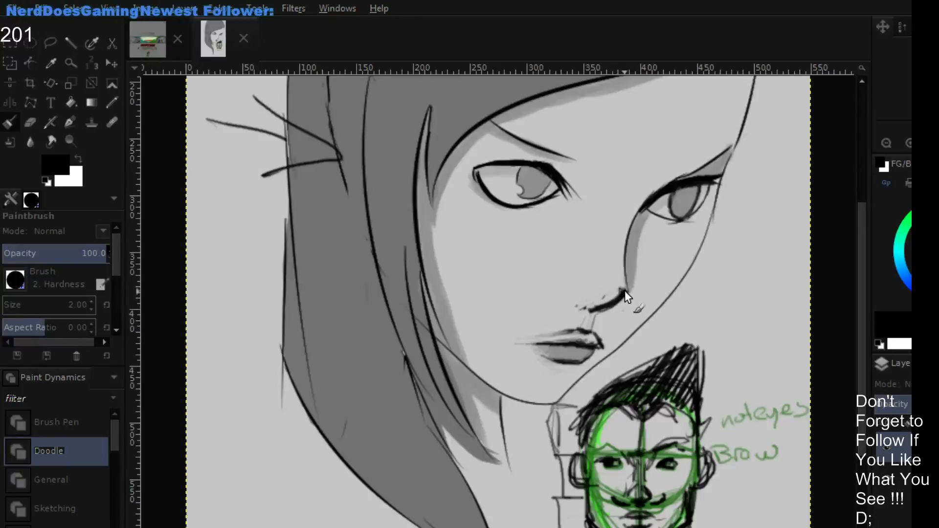
drag(572, 295, 582, 297)
ctrl+click(585, 293)
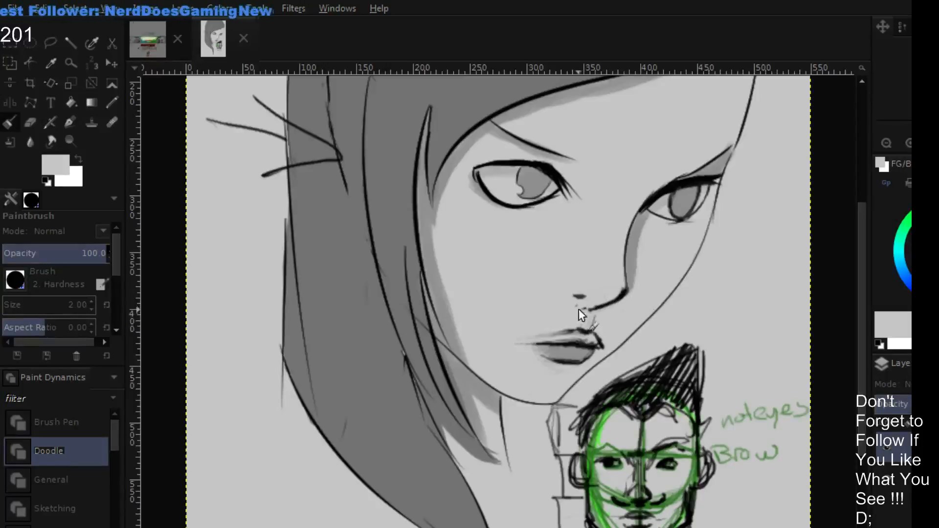
click(883, 446)
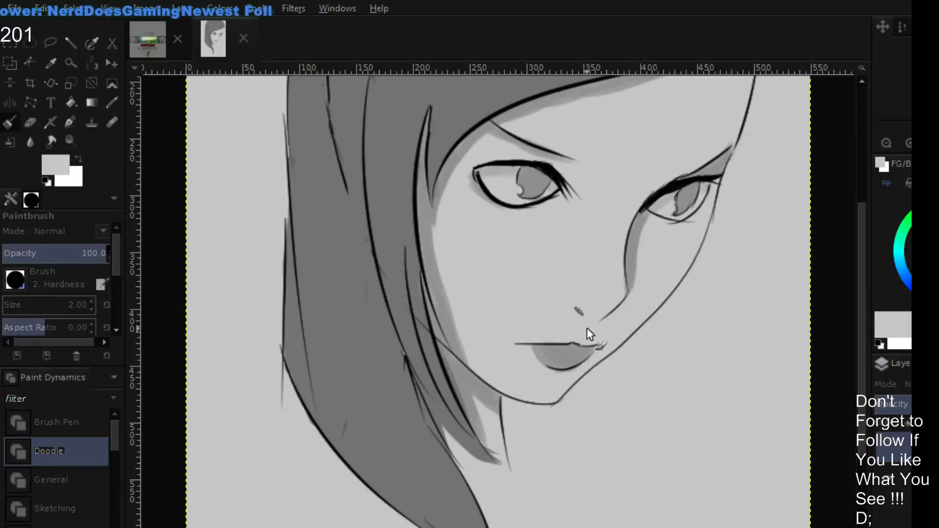
click(888, 444)
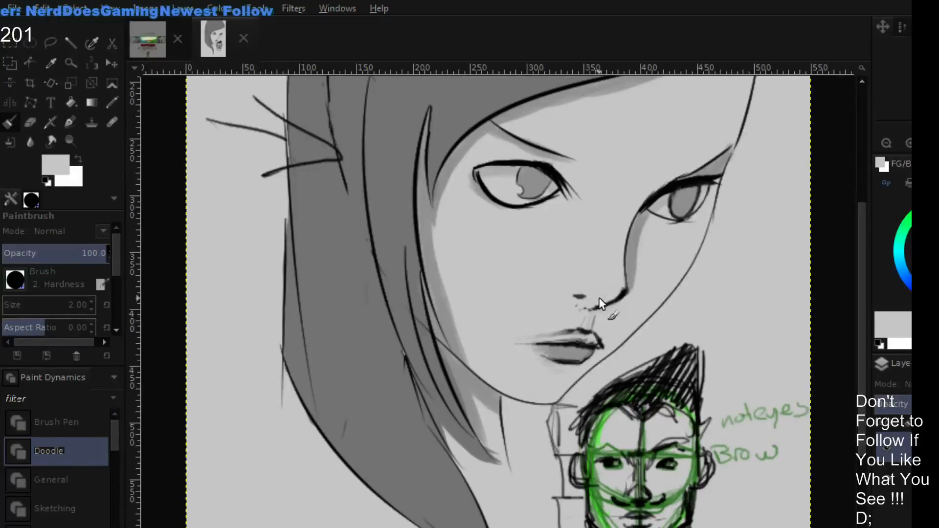
- Sketch a black side profile of an angular nose and lips beside the portrait's cheek
key(d)
mouse_move(731, 256)
mouse_down()
mouse_move(770, 313)
mouse_move(713, 318)
mouse_move(741, 346)
mouse_move(726, 363)
mouse_move(737, 355)
mouse_move(728, 362)
mouse_move(741, 384)
mouse_up()
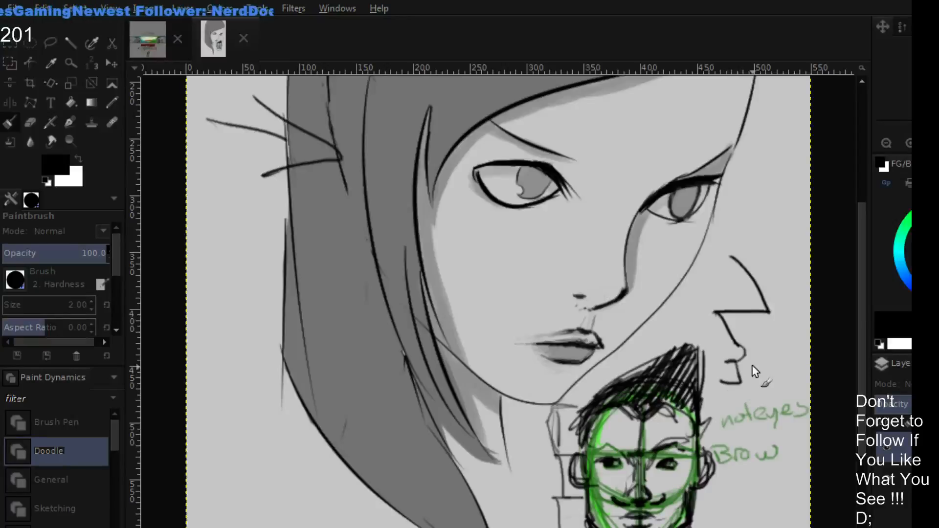
mouse_move(730, 232)
mouse_down()
mouse_move(765, 311)
mouse_move(717, 313)
mouse_up()
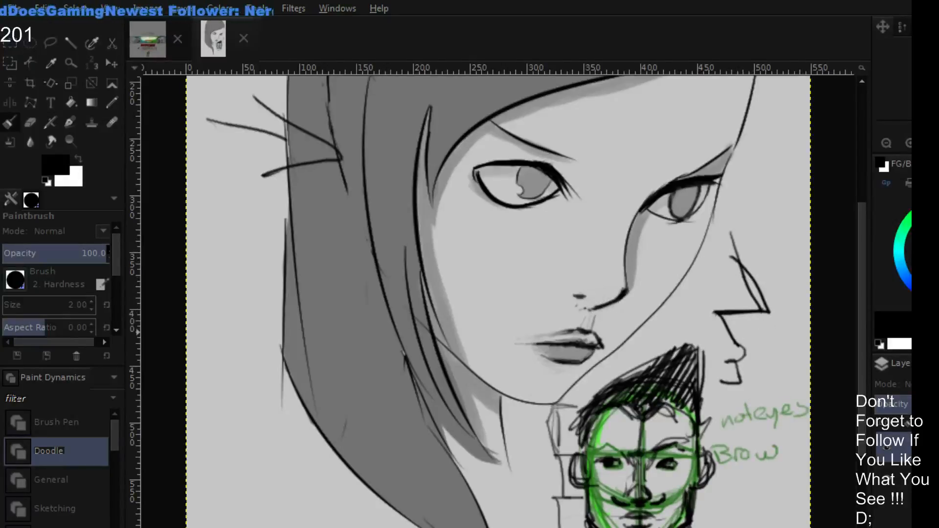
- Check the original portrait against the retouched version and review the whole picture with its diagrams
click(886, 460)
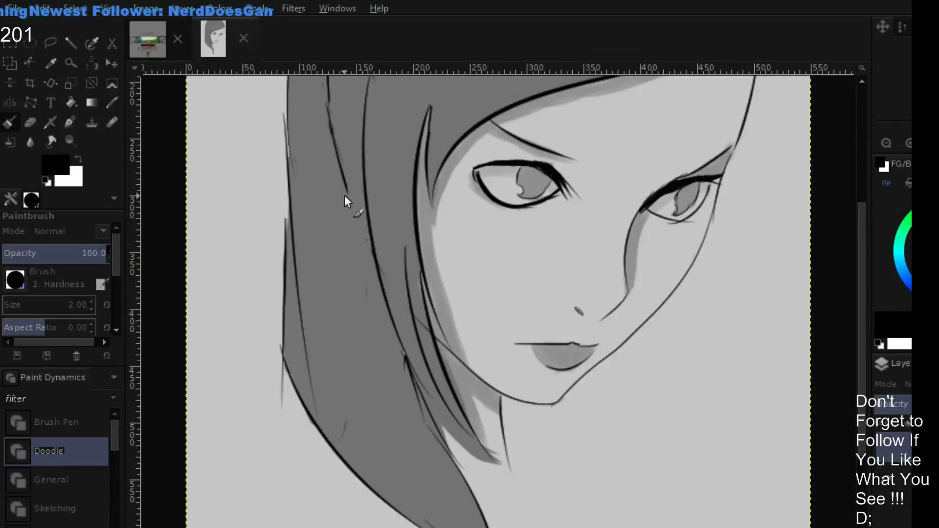
click(888, 452)
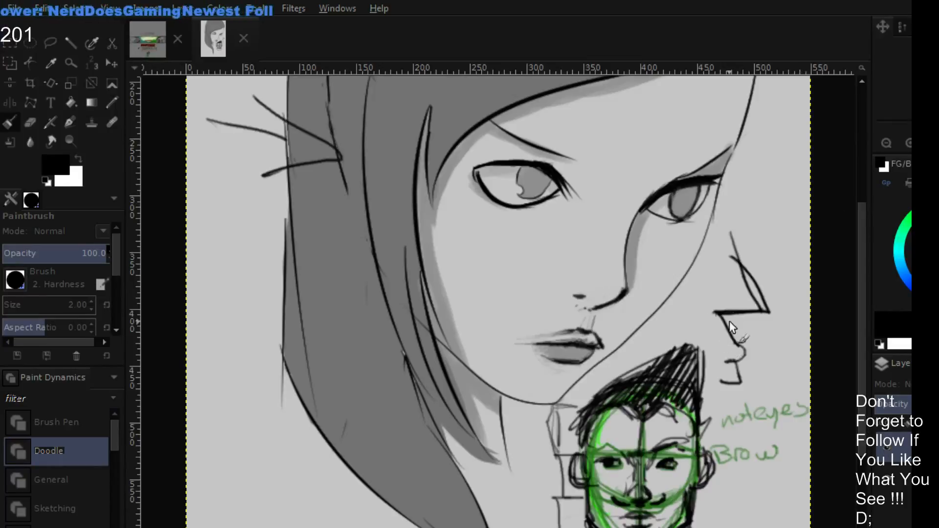
drag(727, 303, 711, 332)
click(885, 146)
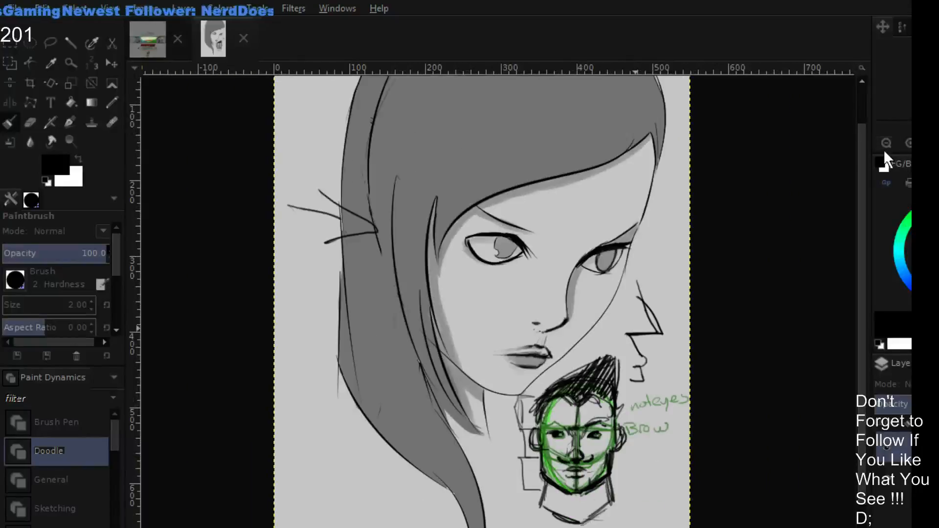
- Paint out the stray marks below the nostril and the dark outline around the upper lip with the sampled light skin grey
drag(686, 245, 713, 223)
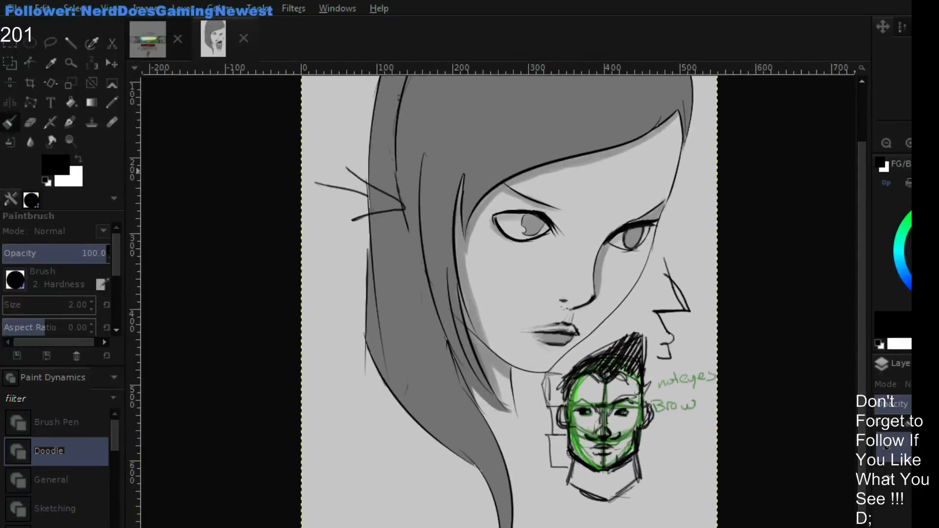
click(904, 141)
click(904, 141)
scroll(724, 248, down, 2)
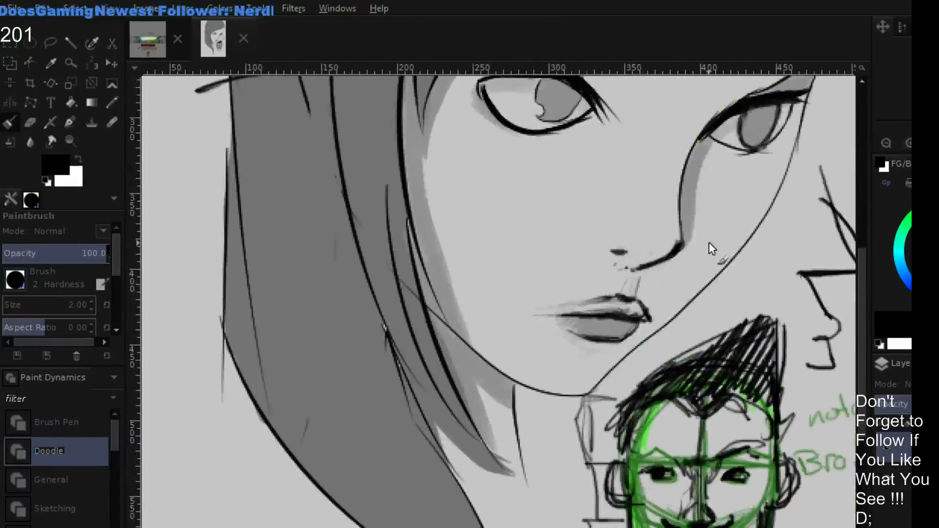
ctrl+click(640, 319)
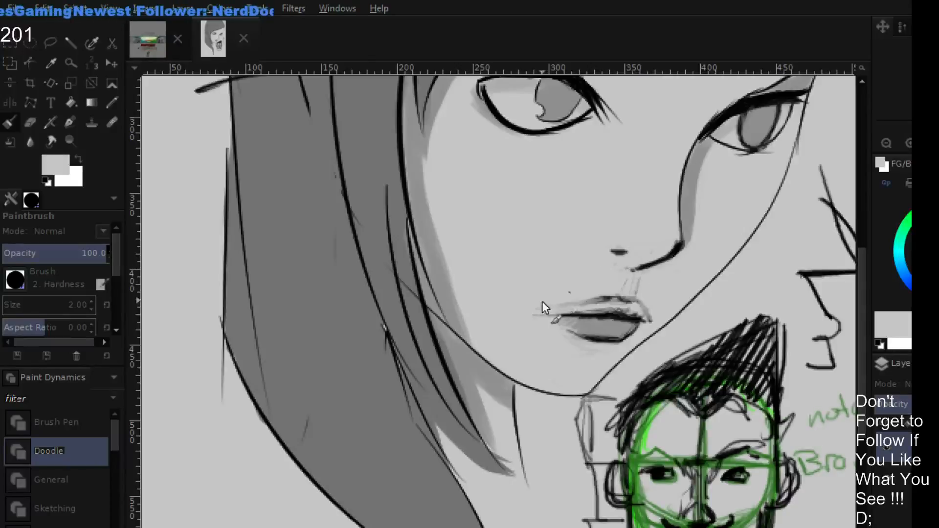
drag(601, 296, 626, 306)
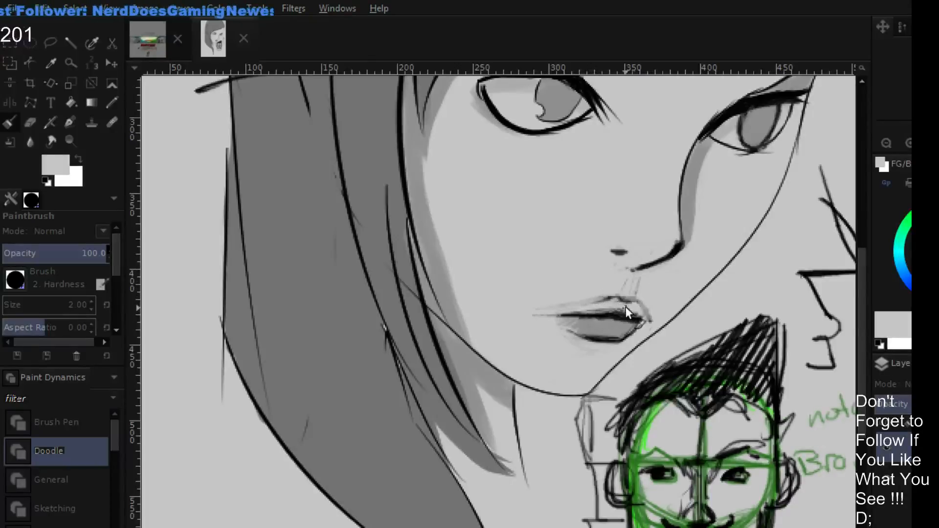
drag(601, 339, 587, 351)
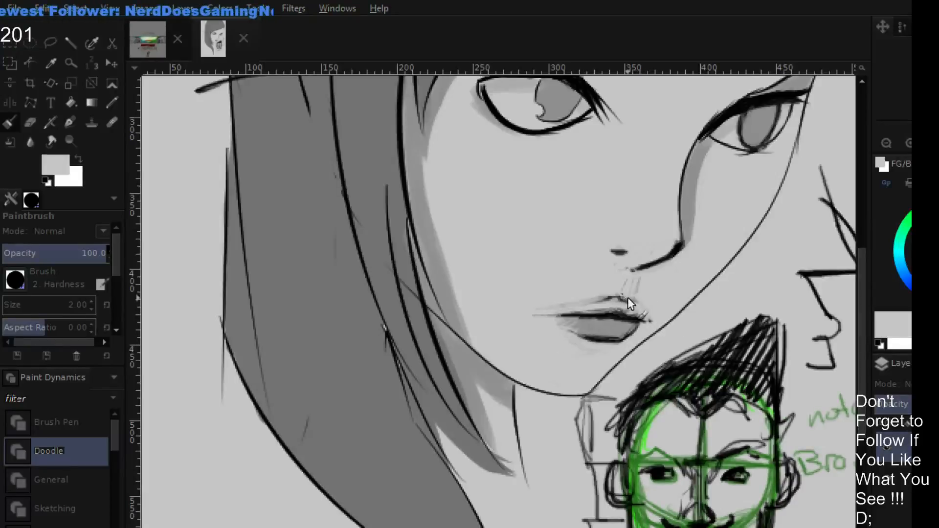
drag(632, 300, 578, 302)
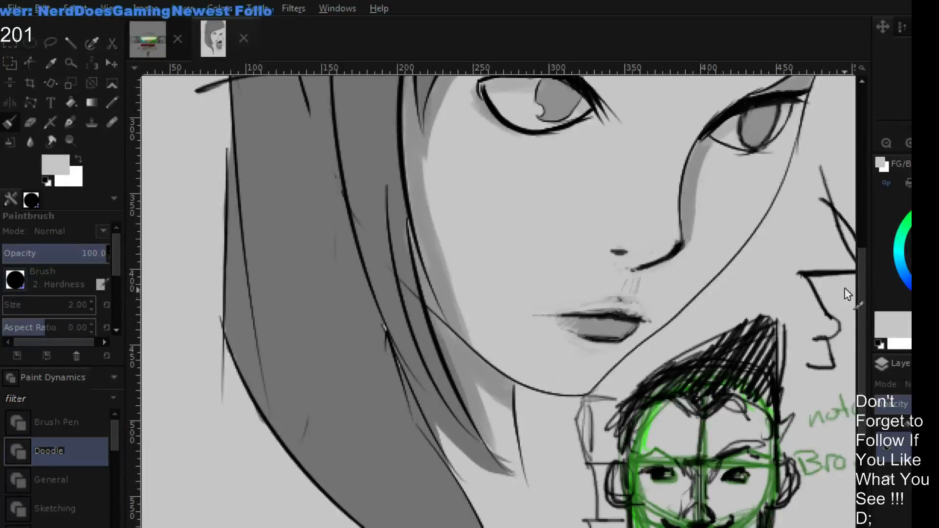
- Shade the portrait's upper lip in dark grey, blending it into the mouth line and the corners of the lips
click(919, 226)
drag(685, 331, 631, 411)
drag(918, 226, 892, 231)
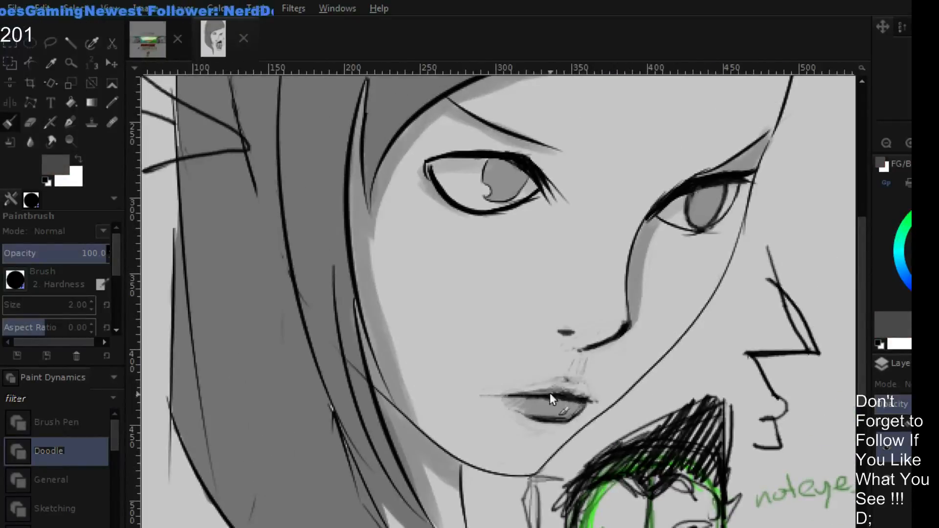
drag(570, 387, 585, 395)
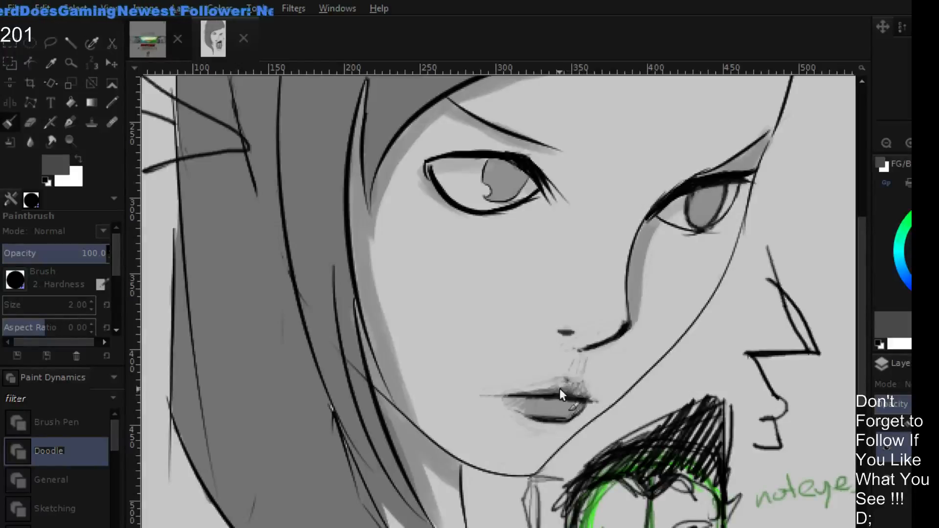
mouse_move(563, 379)
mouse_down()
mouse_move(497, 394)
mouse_move(573, 384)
mouse_move(590, 401)
mouse_up()
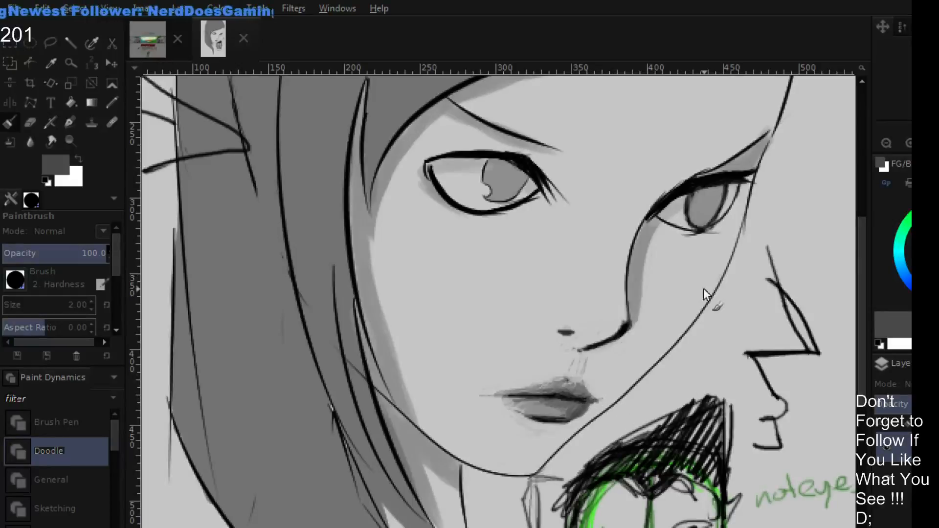
- Shade the groove between the nose and upper lip in mid grey with a size 6 brush
drag(689, 321, 638, 341)
drag(745, 268, 727, 304)
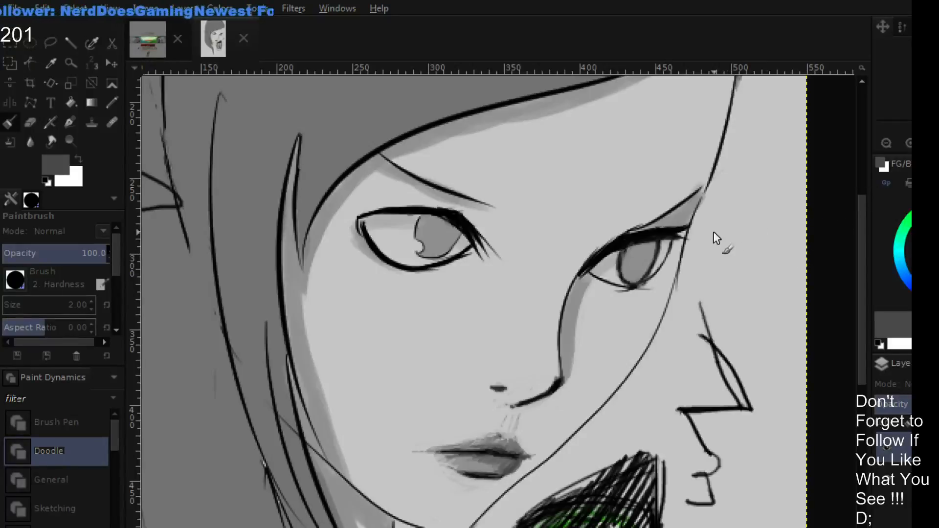
click(887, 143)
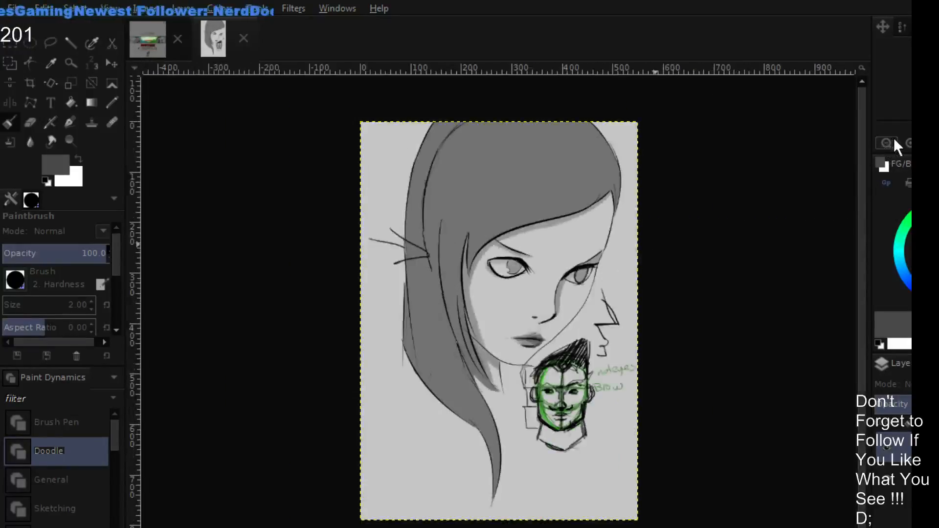
click(909, 144)
click(909, 144)
drag(744, 204, 710, 248)
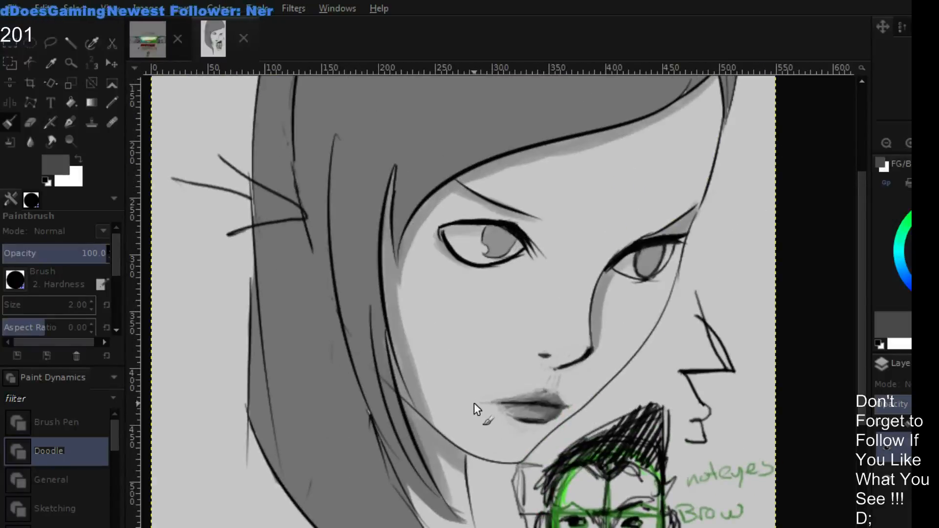
ctrl+click(579, 380)
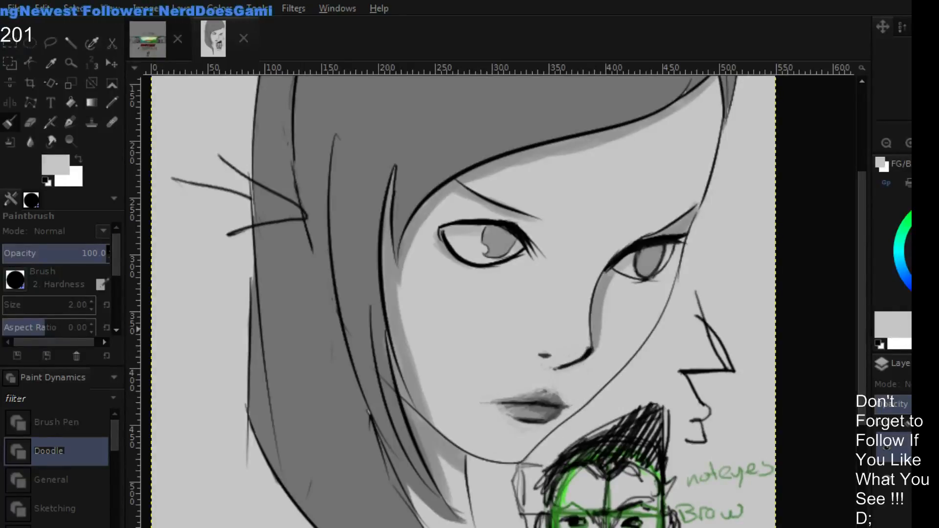
click(929, 241)
drag(929, 242, 897, 266)
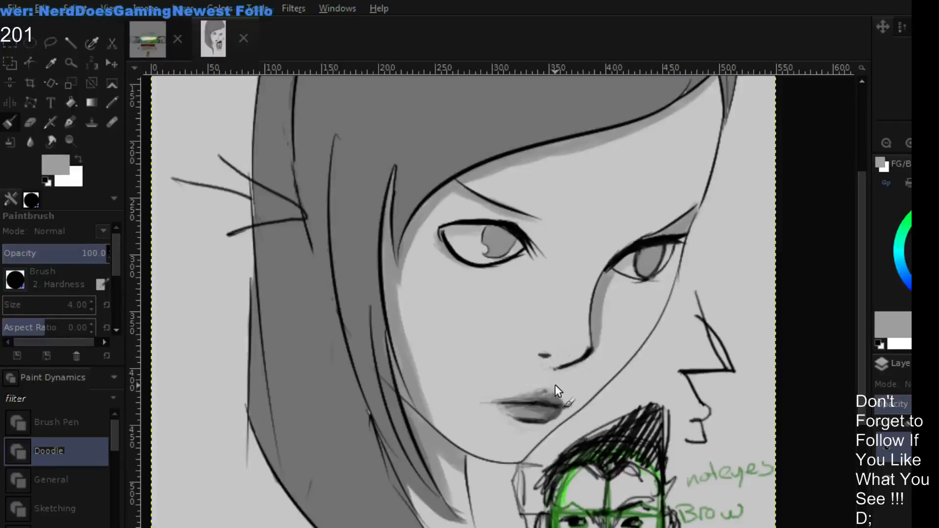
key(bracketright)
key(bracketright)
key(bracketright)
key(bracketright)
mouse_move(555, 378)
mouse_down()
mouse_move(585, 385)
mouse_move(551, 377)
mouse_up()
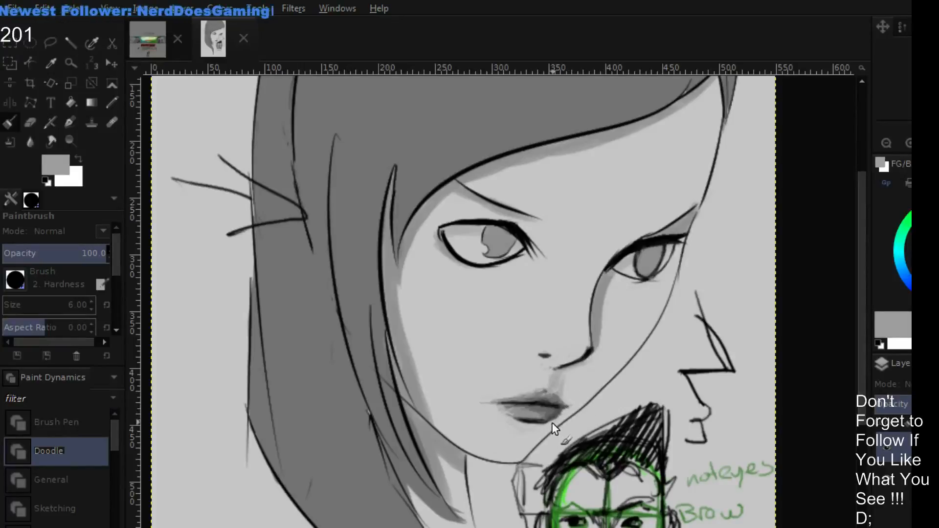
- Toggle the retouch layer's visibility repeatedly to compare the original nose, lips and far eye with the retouched version
click(891, 445)
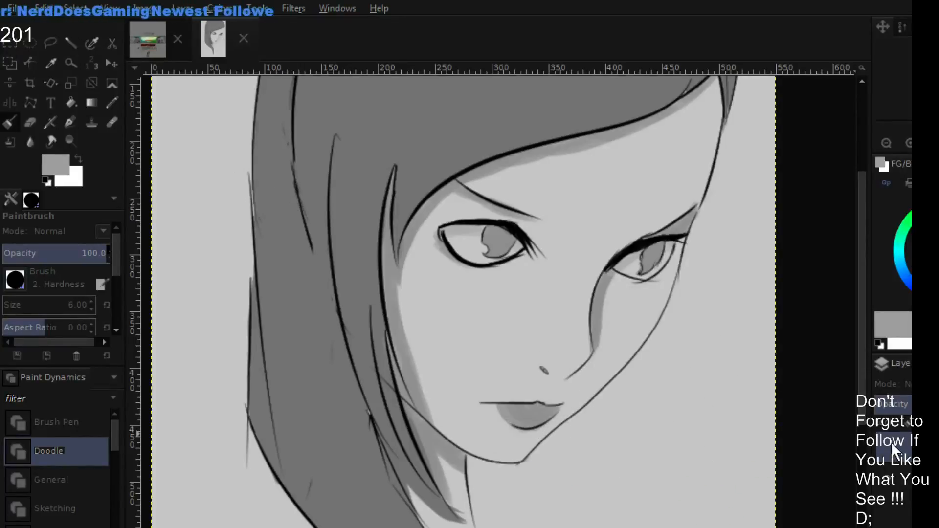
click(891, 442)
click(888, 440)
click(886, 439)
click(885, 439)
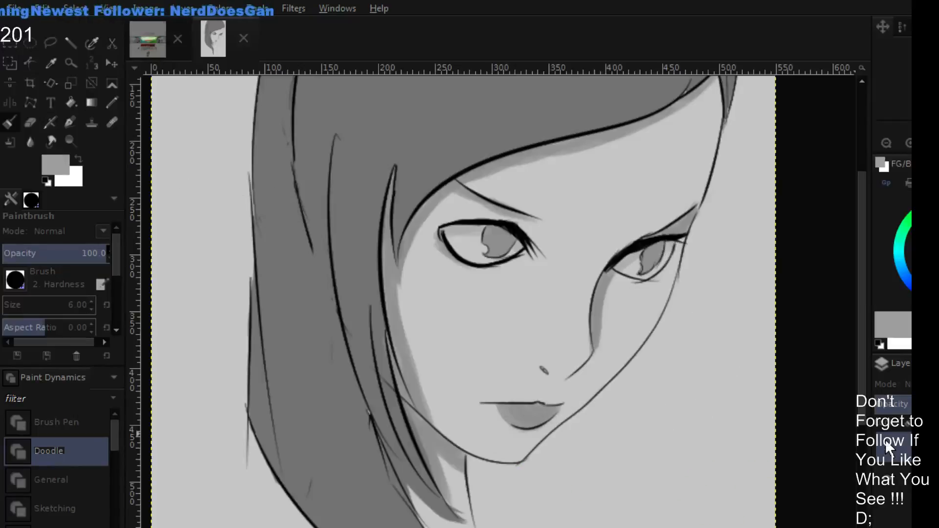
click(884, 439)
click(883, 439)
click(882, 447)
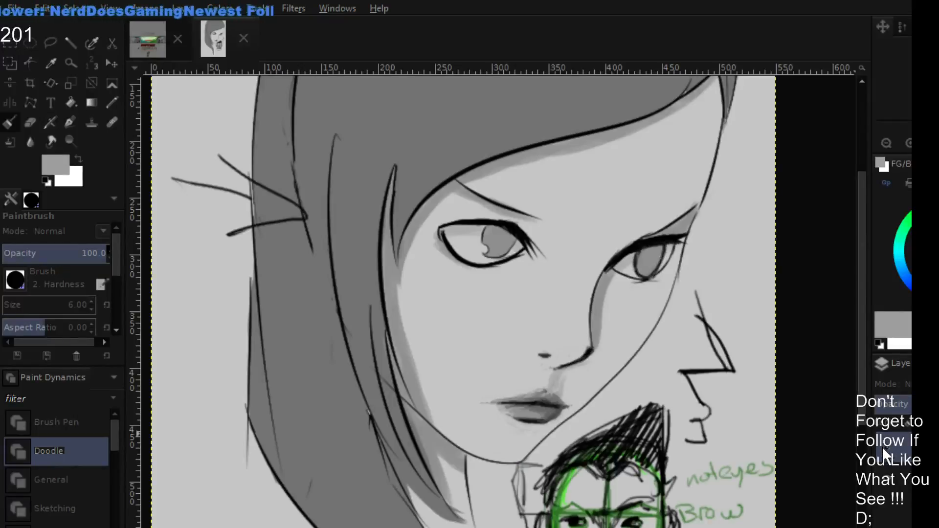
click(882, 447)
click(885, 447)
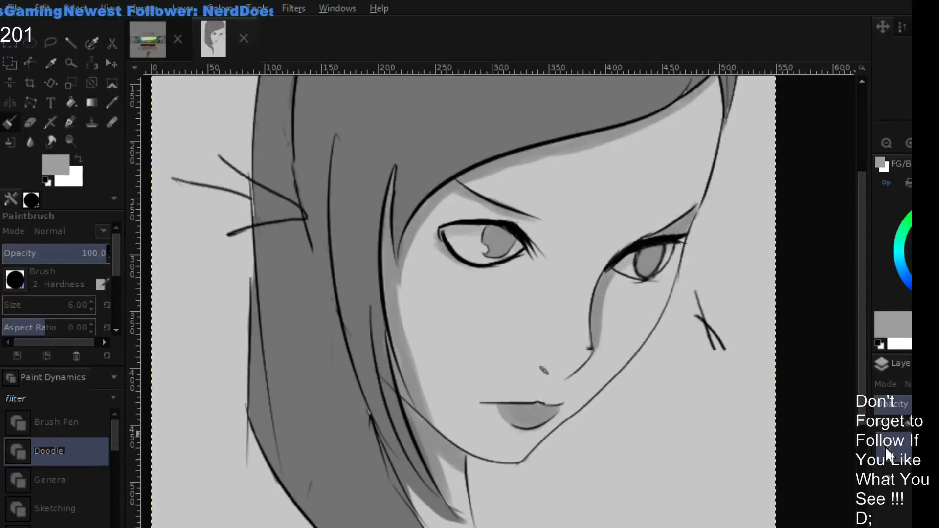
click(885, 446)
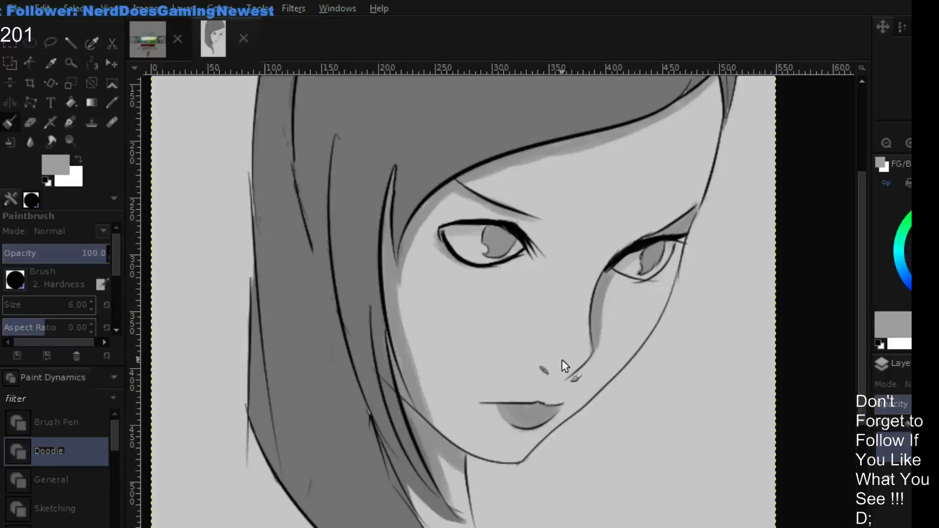
click(890, 448)
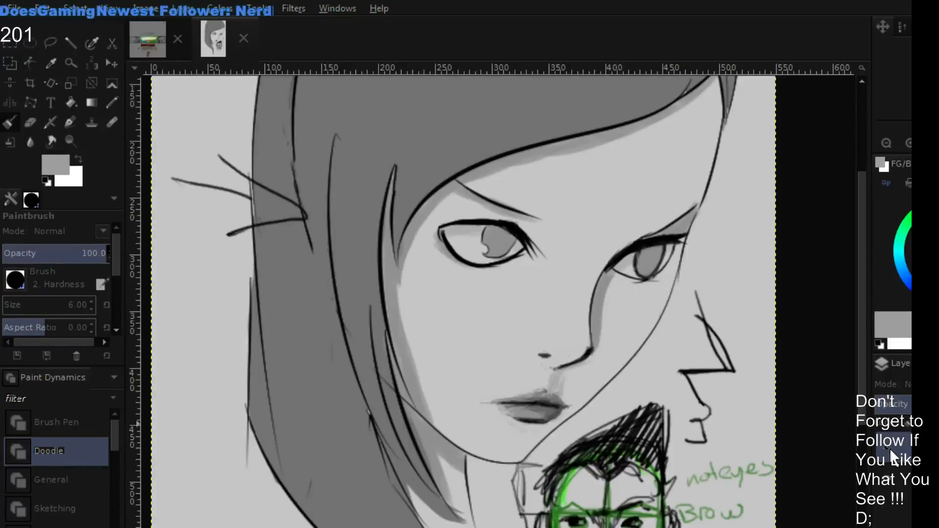
click(891, 443)
click(891, 445)
click(890, 447)
click(889, 449)
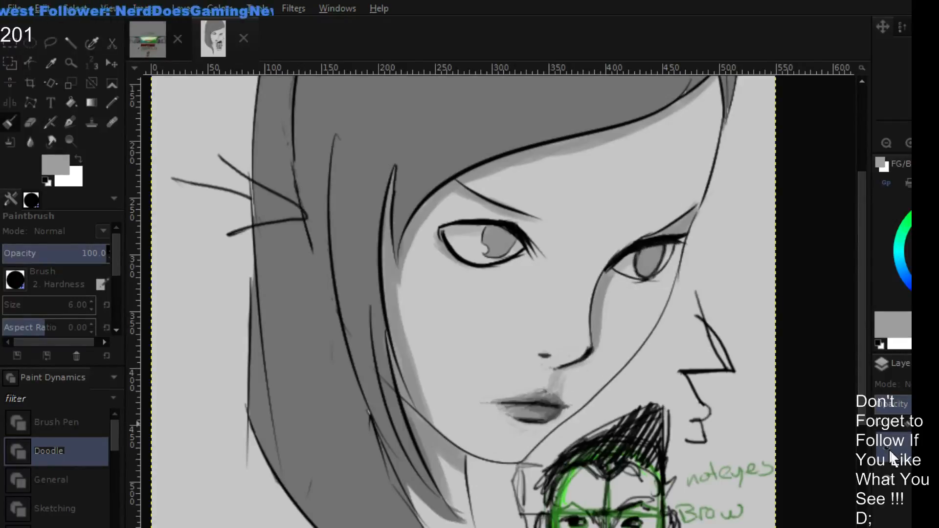
click(889, 448)
click(890, 448)
click(891, 451)
click(888, 450)
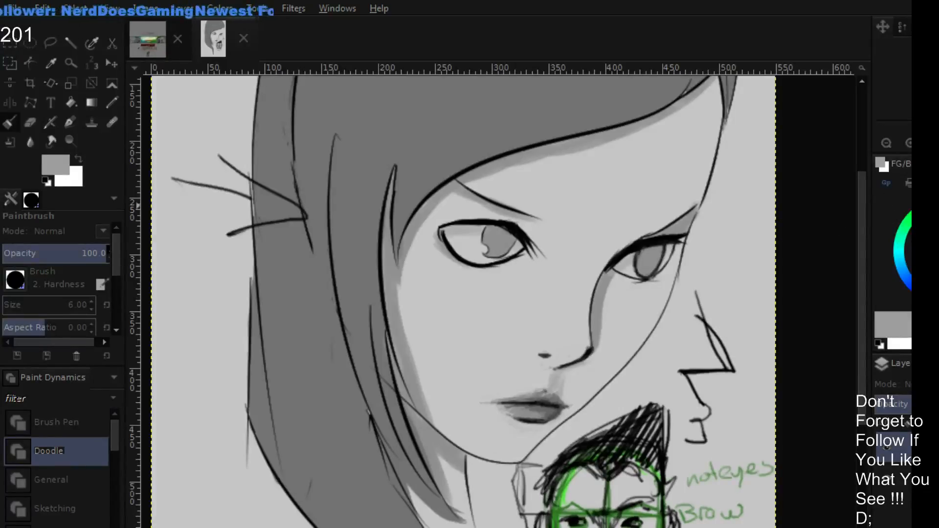
- Mark the eye line, the base of the nose and the chin on the portrait with short red strokes
key(d)
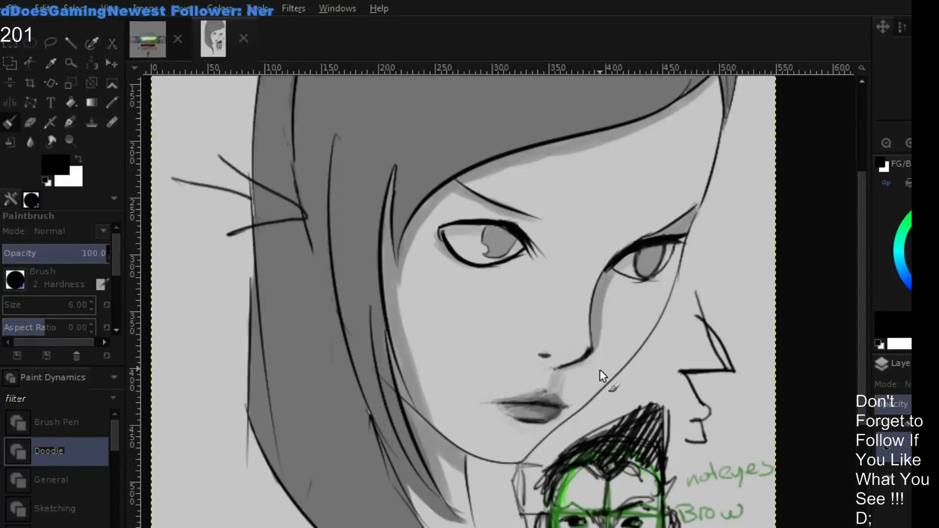
click(934, 251)
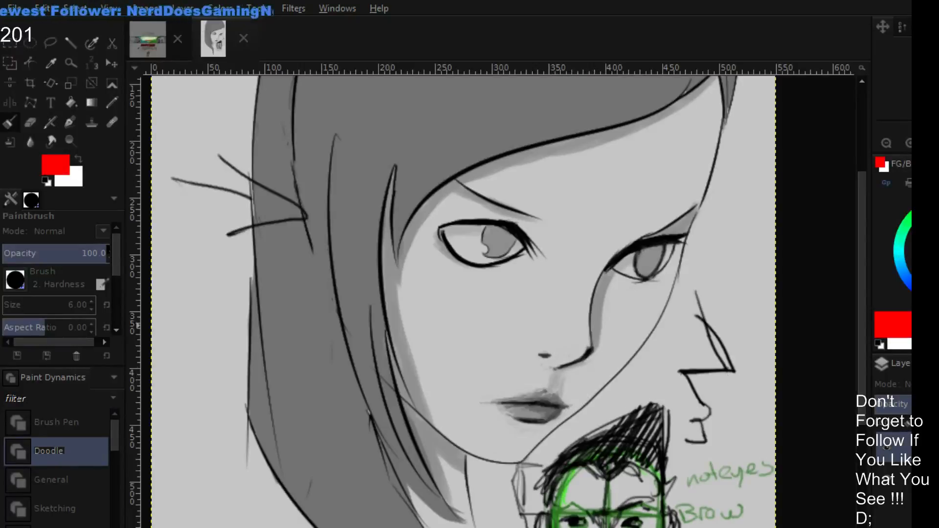
drag(549, 368, 574, 381)
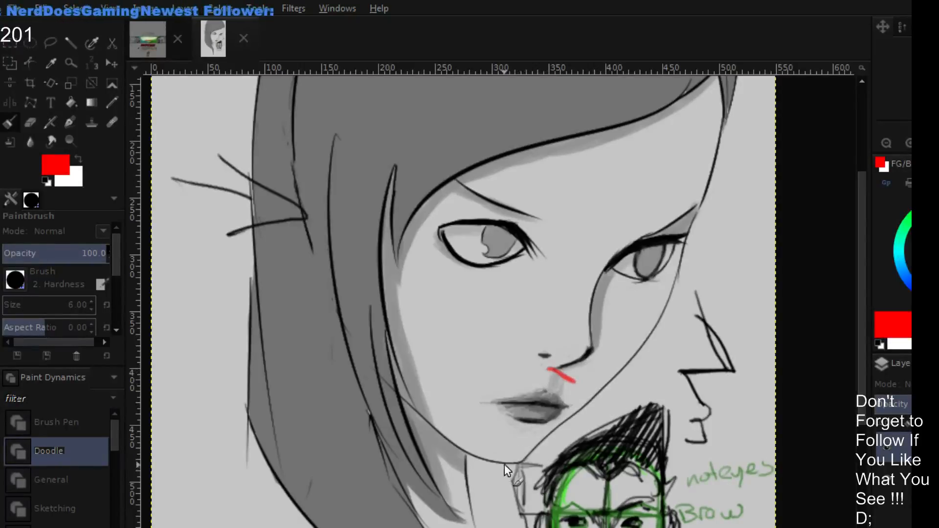
drag(505, 464, 529, 470)
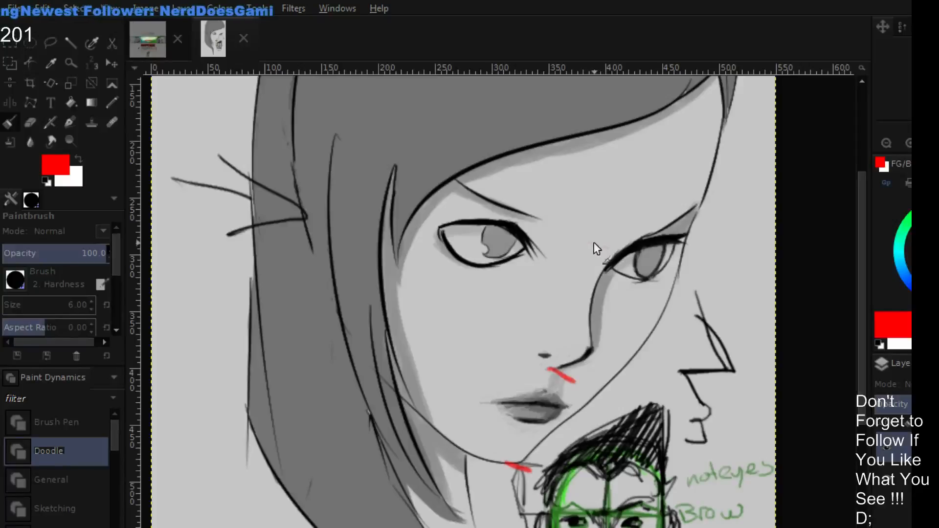
drag(596, 244, 639, 268)
drag(550, 369, 592, 384)
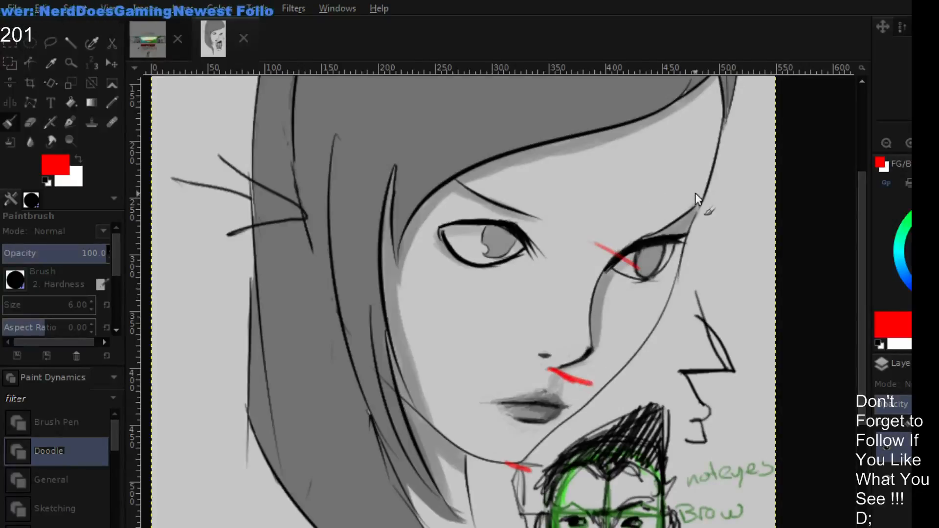
- Draw a slanted red guide line alongside the face from hairline to chin, crossed by proportion tick marks
scroll(694, 192, up, 3)
scroll(685, 181, right, 2)
mouse_move(647, 143)
mouse_down()
mouse_move(687, 172)
mouse_move(630, 354)
mouse_up()
scroll(599, 391, down, 3)
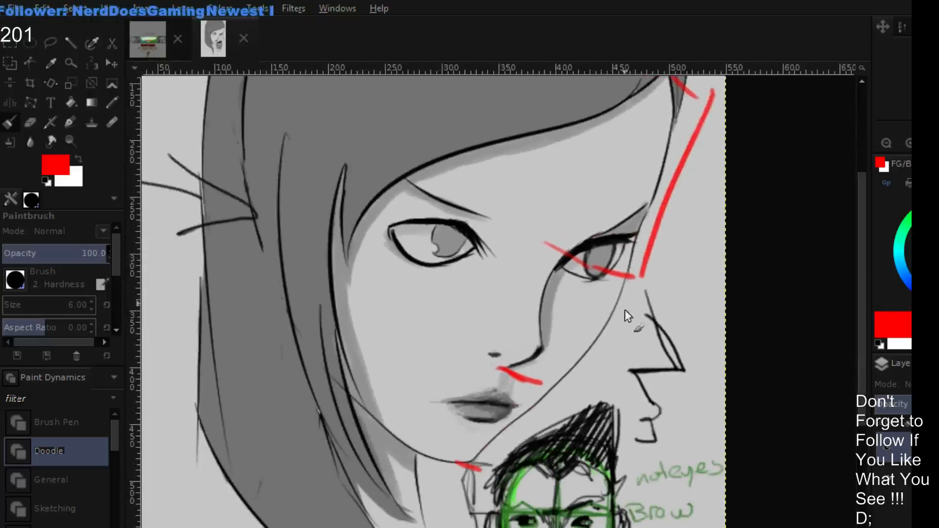
mouse_move(644, 280)
mouse_down()
mouse_move(590, 403)
mouse_move(527, 489)
mouse_move(545, 478)
mouse_up()
drag(541, 432, 586, 453)
drag(596, 331, 648, 348)
drag(649, 165, 714, 184)
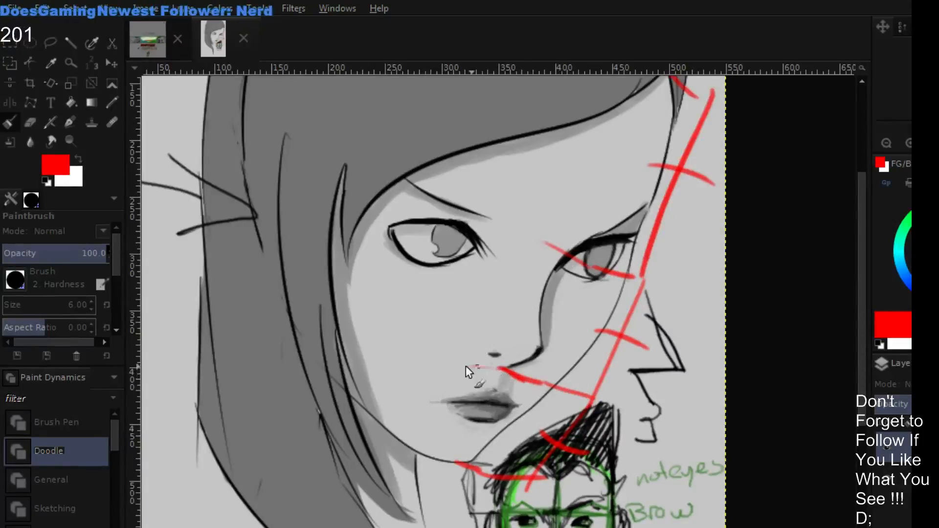
- Circle the mouth area in red and draw curved guide lines across the cheek to the nose base and chin
drag(466, 365, 543, 464)
mouse_move(549, 427)
mouse_down()
mouse_move(493, 476)
mouse_move(471, 376)
mouse_move(549, 436)
mouse_up()
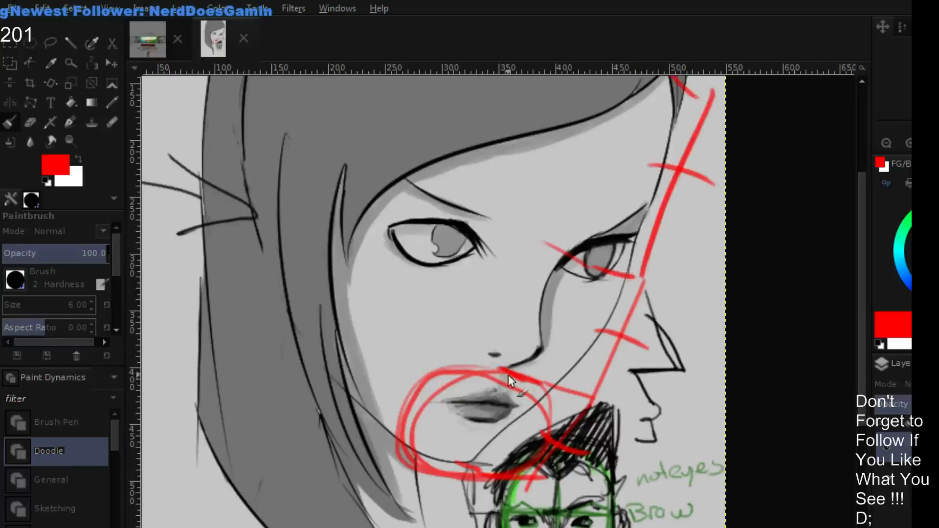
mouse_move(509, 374)
mouse_down()
mouse_move(414, 378)
mouse_move(542, 423)
mouse_move(394, 372)
mouse_up()
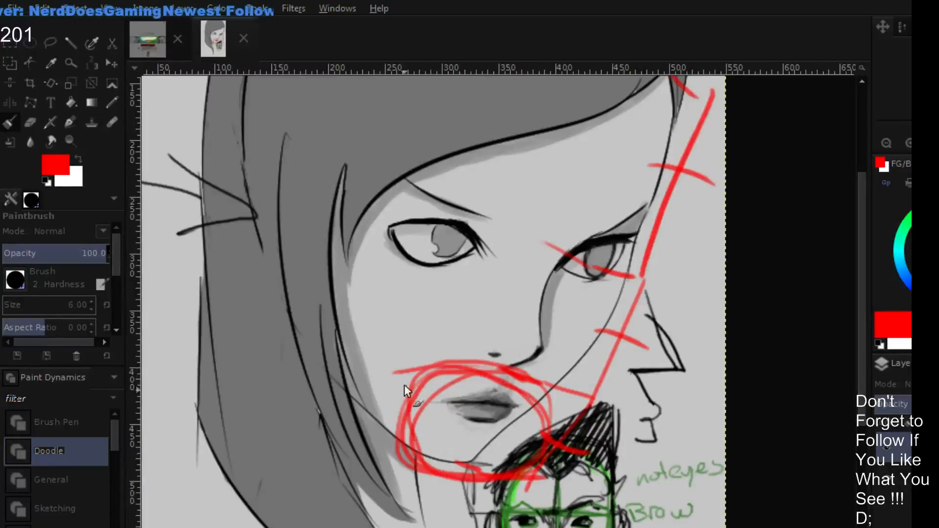
mouse_move(349, 287)
mouse_down()
mouse_move(381, 321)
mouse_move(482, 366)
mouse_up()
mouse_move(354, 373)
mouse_down()
mouse_move(425, 445)
mouse_move(483, 464)
mouse_move(505, 459)
mouse_up()
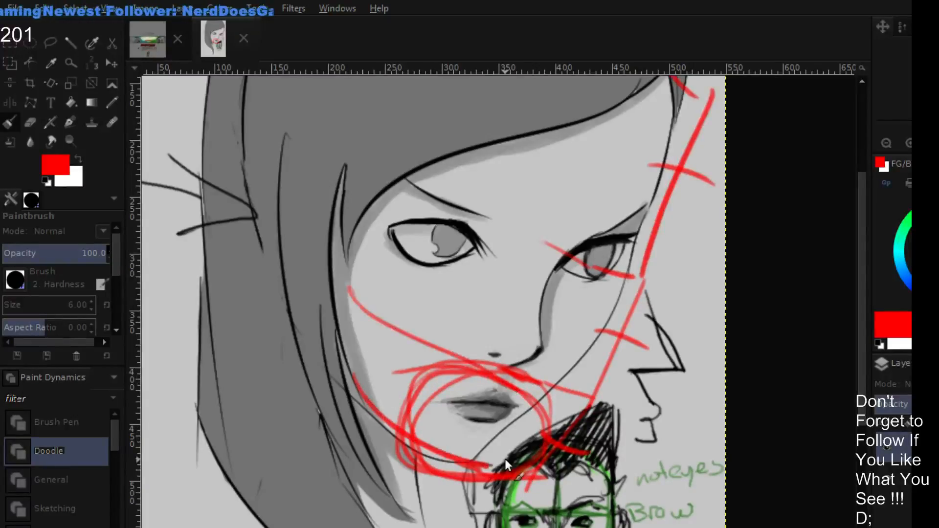
- Undo the red mouth circles, the curved cheek guides and the slanted proportion line with its ticks
key(ctrl+z)
key(ctrl+z)
key(ctrl+z)
key(ctrl+z)
key(ctrl+z)
key(ctrl+z)
key(ctrl+z)
key(ctrl+z)
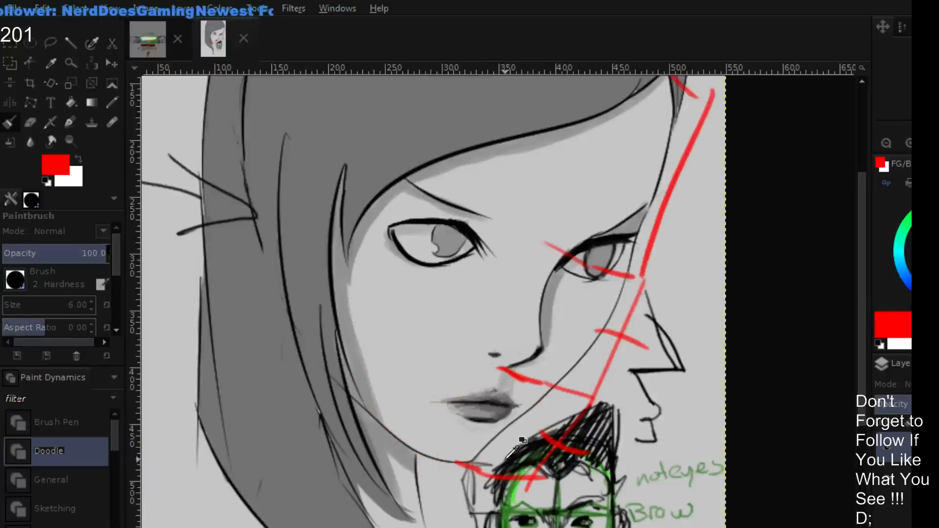
key(ctrl+z)
key(ctrl+z)
key(ctrl+z)
key(ctrl+z)
key(ctrl+z)
key(ctrl+z)
key(ctrl+z)
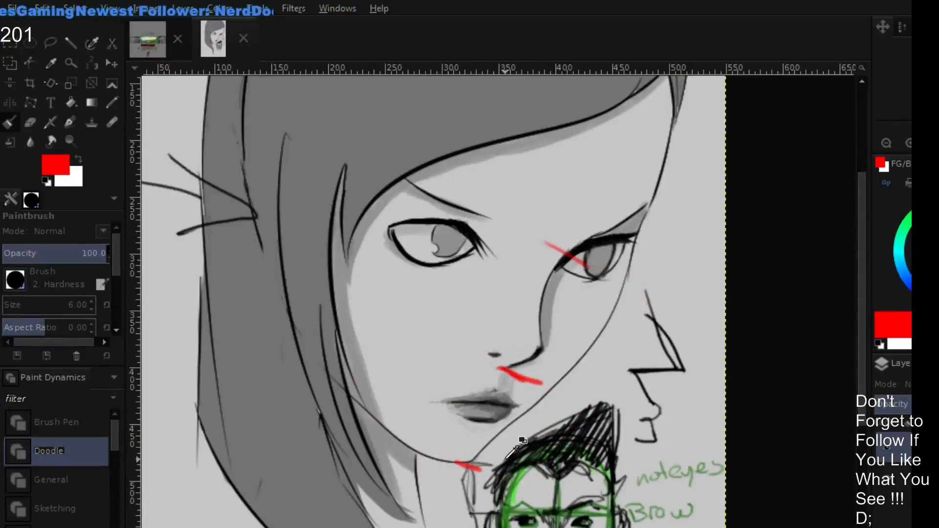
- Undo the short red strokes at the eye line, nose base and chin, and reset the brush color to black
key(ctrl+z)
key(ctrl+z)
key(ctrl+z)
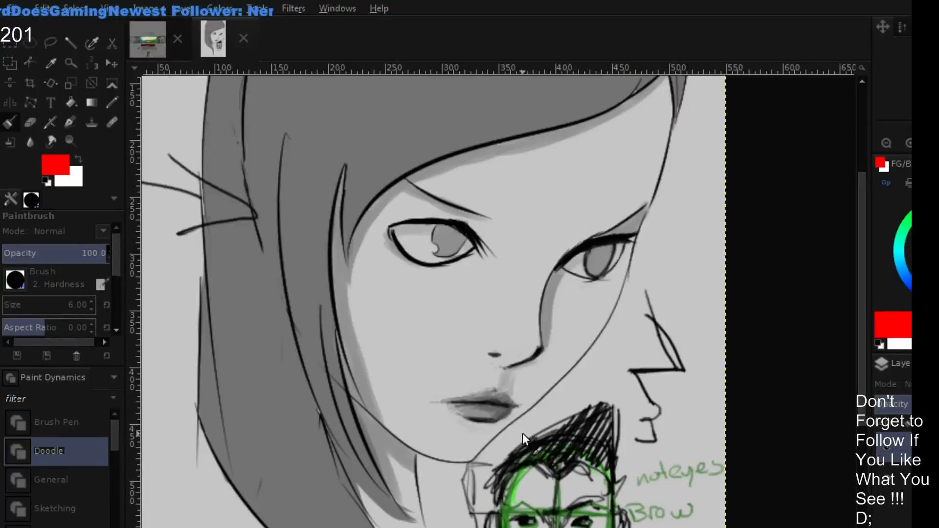
key(d)
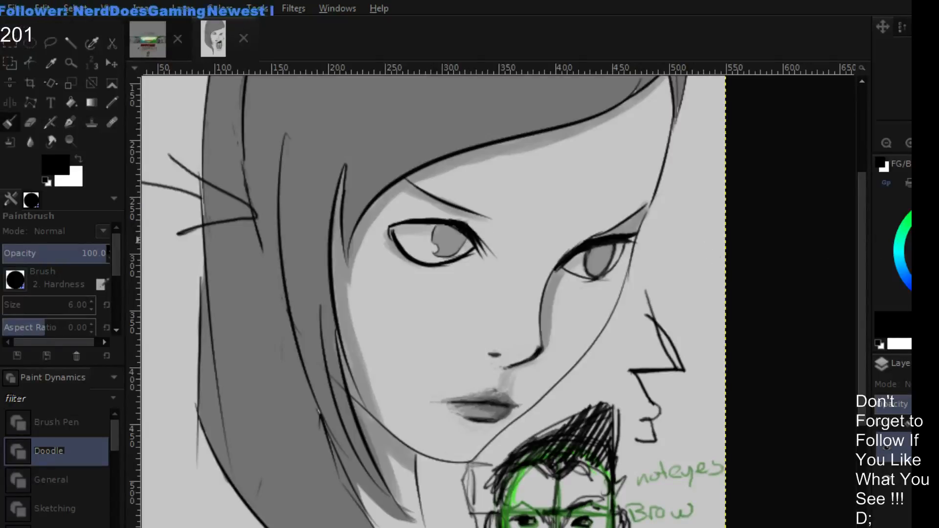
- Loop the eye area and the lower face in cyan, and draw an angular cyan outline from the brow down to the chin
click(904, 245)
mouse_move(669, 233)
mouse_down()
mouse_move(474, 187)
mouse_move(399, 304)
mouse_move(651, 265)
mouse_move(522, 201)
mouse_up()
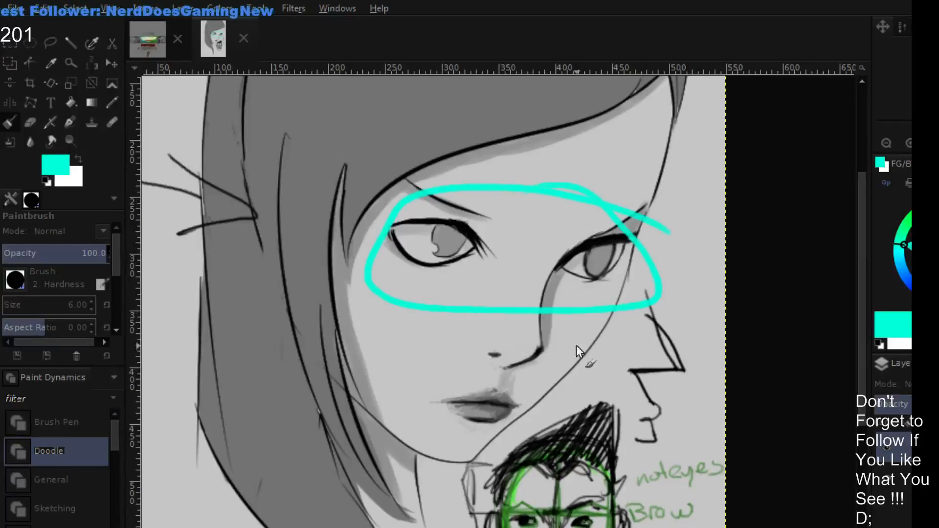
mouse_move(581, 327)
mouse_down()
mouse_move(346, 446)
mouse_move(591, 374)
mouse_move(562, 320)
mouse_up()
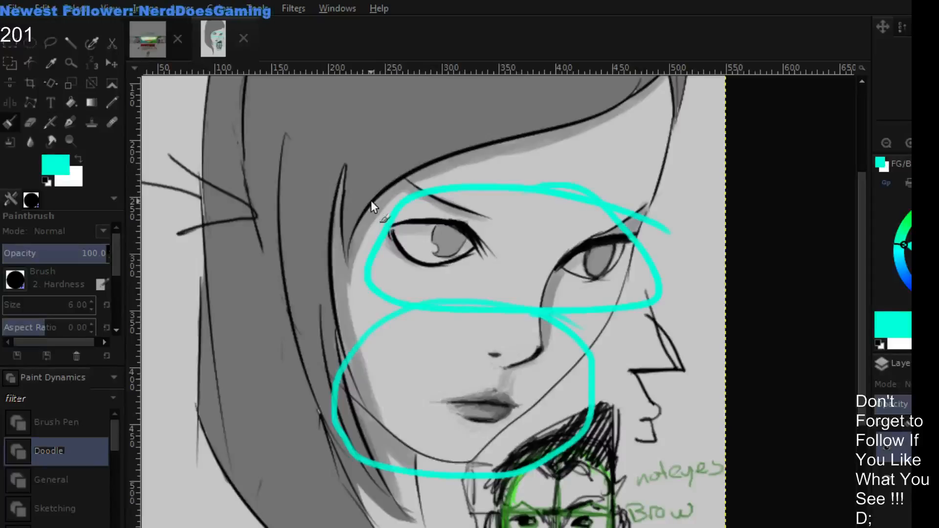
click(886, 143)
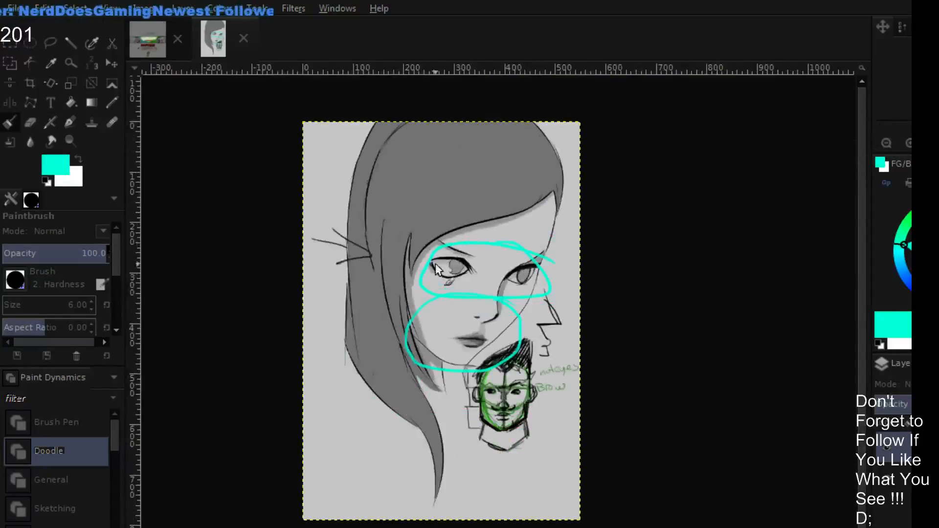
mouse_move(422, 230)
mouse_down()
mouse_move(446, 362)
mouse_move(509, 234)
mouse_move(565, 247)
mouse_move(490, 368)
mouse_up()
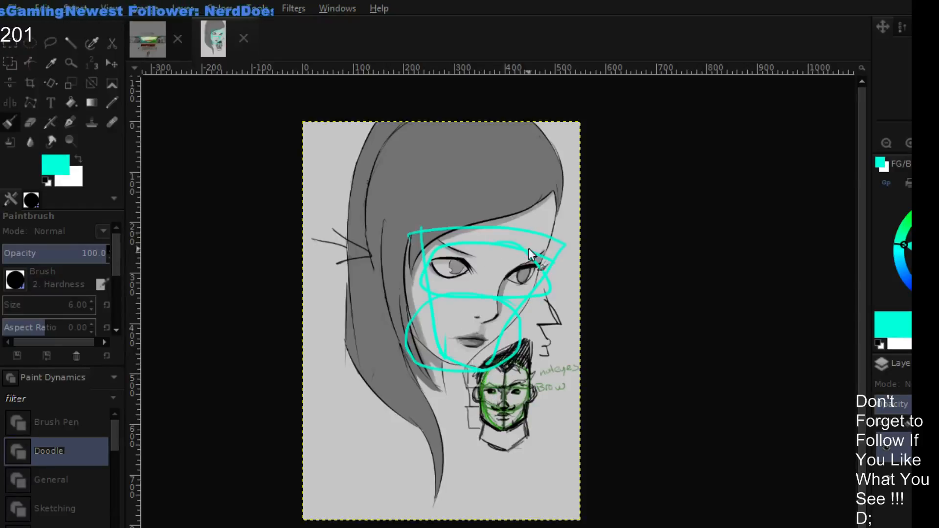
- Undo the cyan loops and the angular outline over the portrait's face
key(ctrl+z)
key(ctrl+z)
key(ctrl+z)
key(ctrl+z)
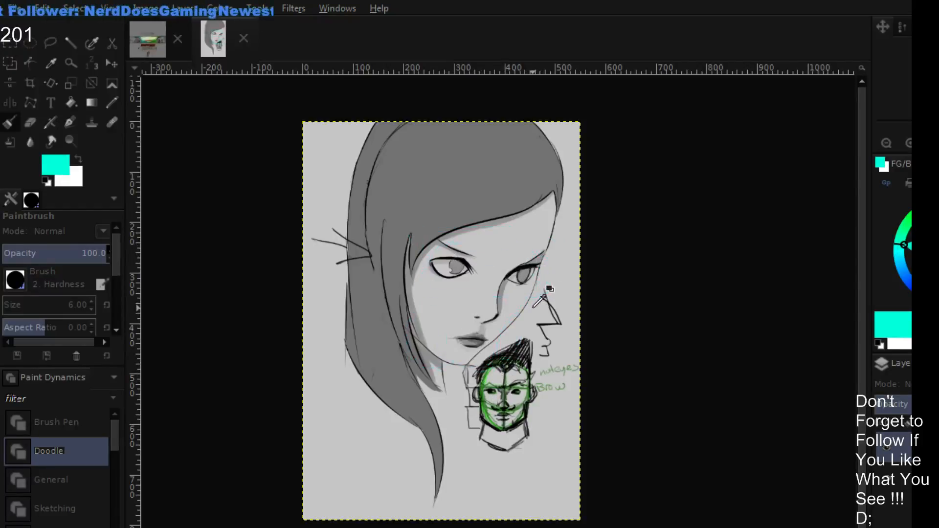
- Sketch a cyan jaw outline with one large rounded eye in the empty canvas area below the hair
click(908, 146)
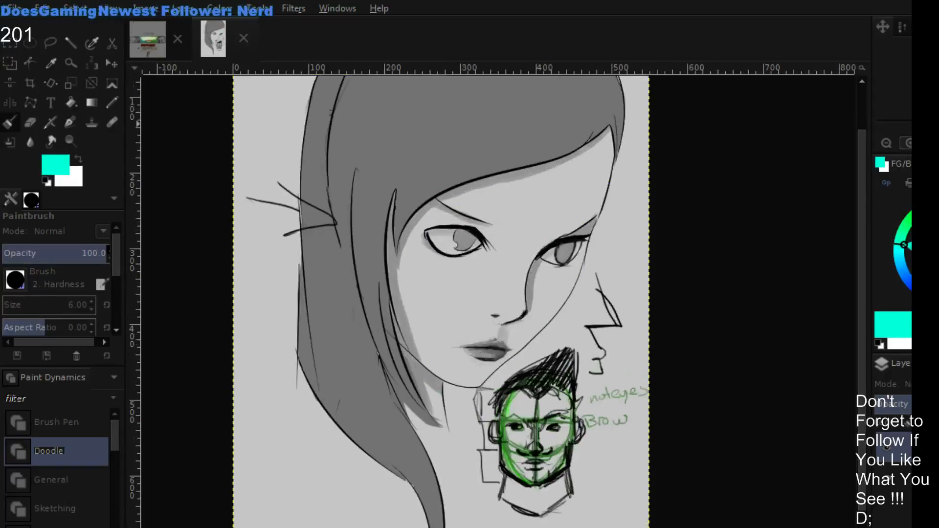
click(905, 147)
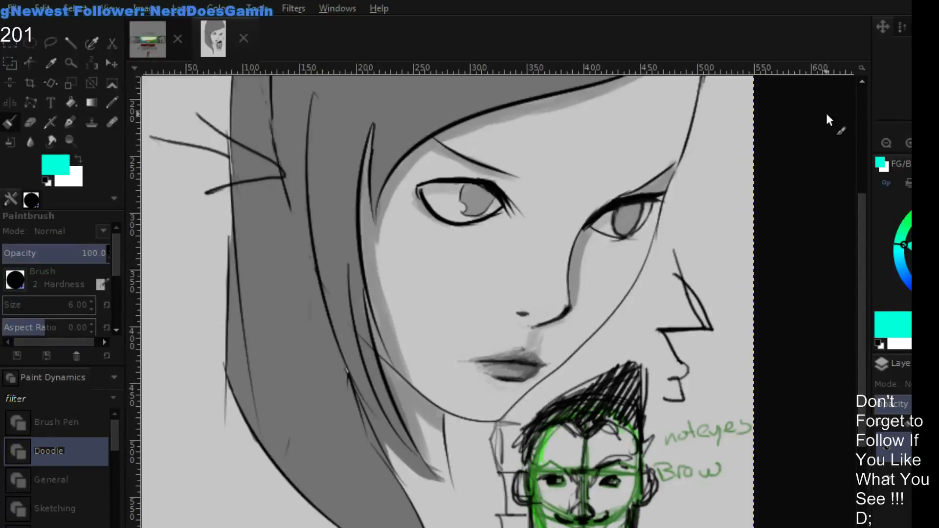
drag(544, 374, 664, 291)
drag(408, 403, 461, 314)
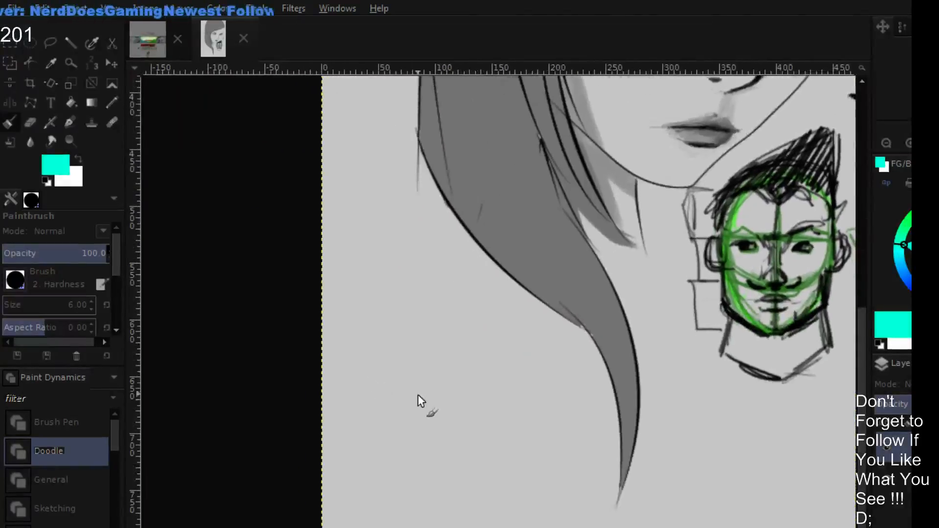
mouse_move(384, 348)
mouse_down()
mouse_move(381, 412)
mouse_move(373, 325)
mouse_up()
mouse_move(541, 339)
mouse_down()
mouse_move(530, 435)
mouse_move(485, 483)
mouse_move(459, 489)
mouse_up()
drag(387, 447, 457, 509)
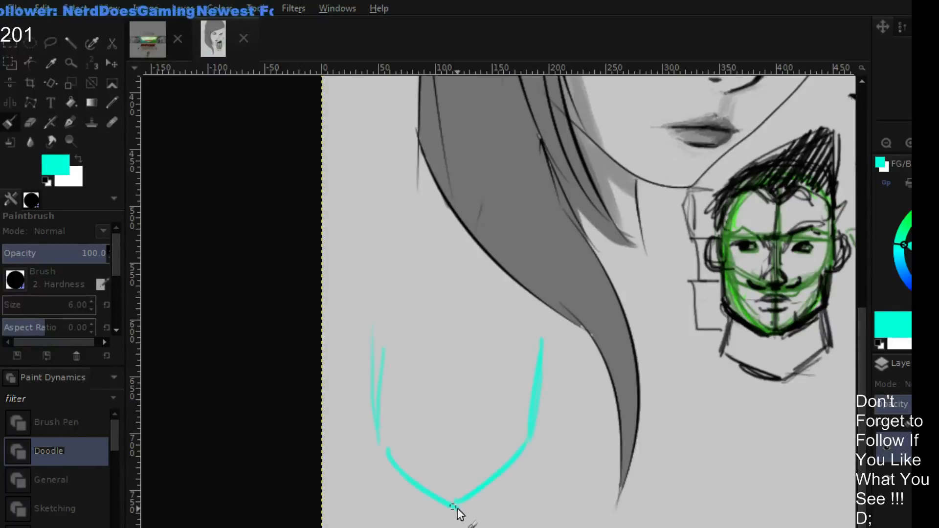
mouse_move(517, 408)
mouse_down()
mouse_move(477, 410)
mouse_move(520, 374)
mouse_move(513, 418)
mouse_up()
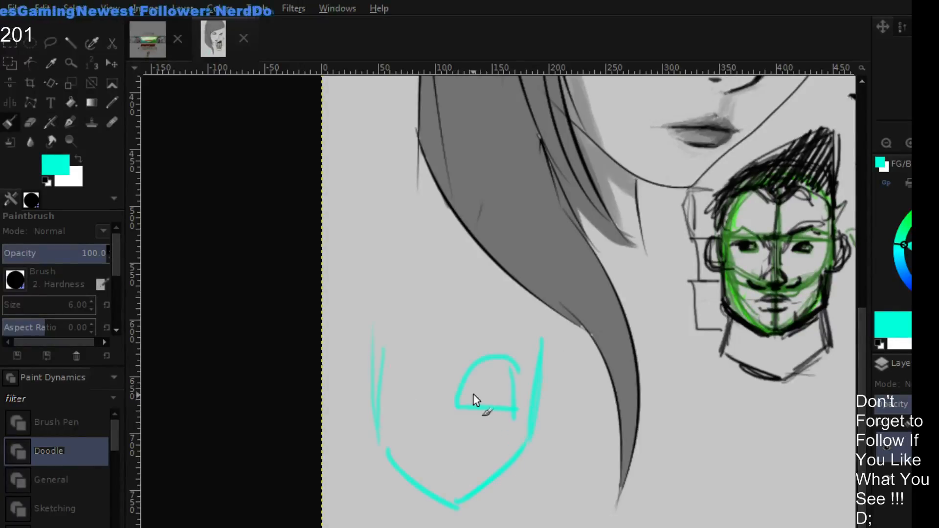
- Add the second eye, nose, mouth, a boxy frame with a horizontal dividing line, and swept hair to the cyan face
drag(429, 407, 376, 416)
mouse_move(377, 366)
mouse_down()
mouse_move(424, 377)
mouse_move(426, 435)
mouse_move(458, 463)
mouse_move(450, 465)
mouse_move(460, 464)
mouse_up()
mouse_move(371, 433)
mouse_down()
mouse_move(532, 422)
mouse_move(535, 456)
mouse_move(389, 522)
mouse_move(525, 508)
mouse_up()
drag(352, 344, 360, 436)
mouse_move(351, 346)
mouse_down()
mouse_move(352, 373)
mouse_move(521, 336)
mouse_move(534, 416)
mouse_up()
drag(444, 432, 514, 424)
mouse_move(361, 358)
mouse_down()
mouse_move(460, 296)
mouse_move(379, 344)
mouse_move(425, 288)
mouse_up()
drag(453, 348, 431, 347)
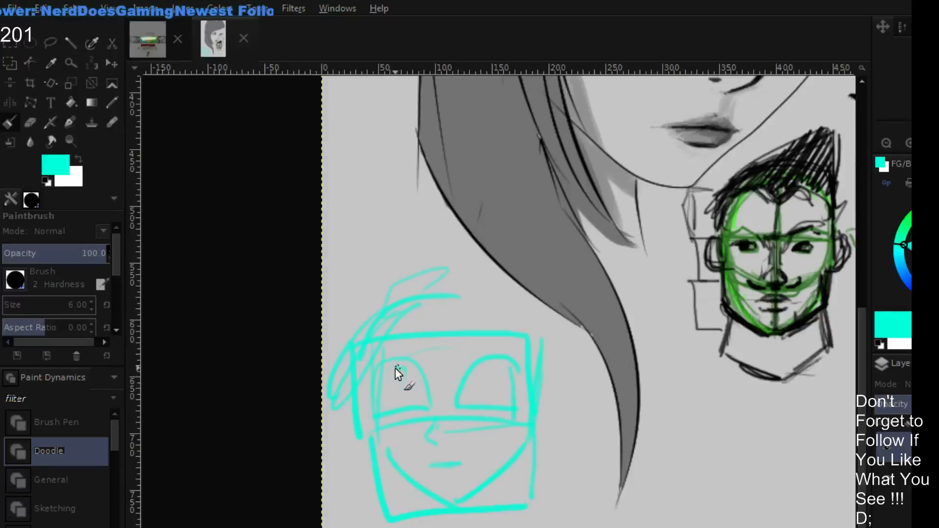
- Draw pupils and lines above the eyes, reinforce the jaw, and run a vertical center line through the cyan face
mouse_move(394, 373)
mouse_down()
mouse_move(402, 411)
mouse_move(389, 394)
mouse_up()
mouse_move(486, 404)
mouse_down()
mouse_move(473, 366)
mouse_move(491, 361)
mouse_move(478, 392)
mouse_up()
drag(377, 374, 457, 367)
drag(474, 364, 518, 375)
mouse_move(394, 439)
mouse_down()
mouse_move(521, 429)
mouse_move(463, 499)
mouse_move(425, 501)
mouse_up()
drag(386, 452, 490, 499)
drag(532, 433, 525, 494)
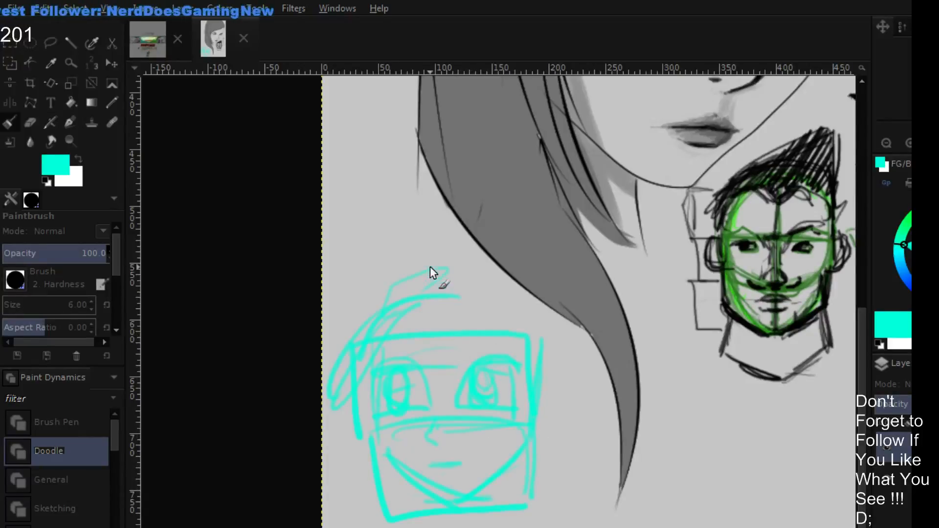
drag(430, 266, 449, 472)
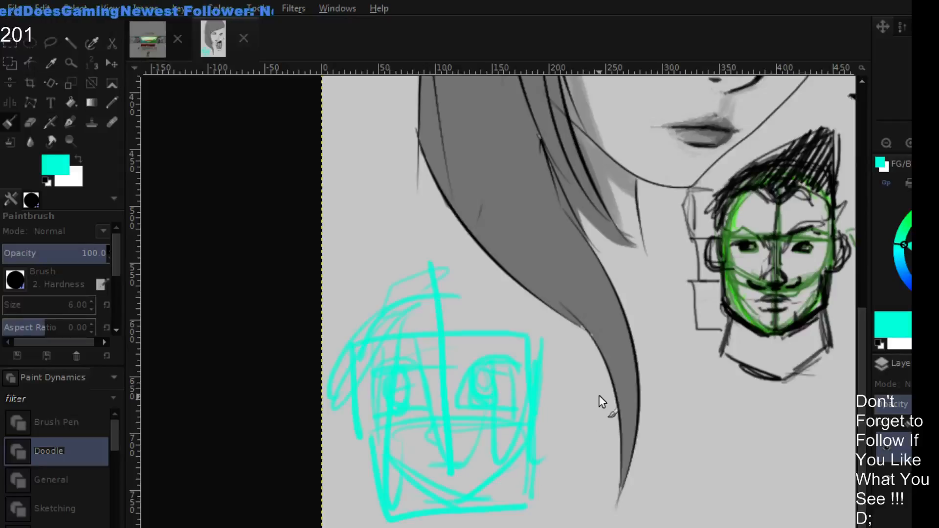
- Undo every stroke of the cyan face sketch below the hair
key(ctrl+z)
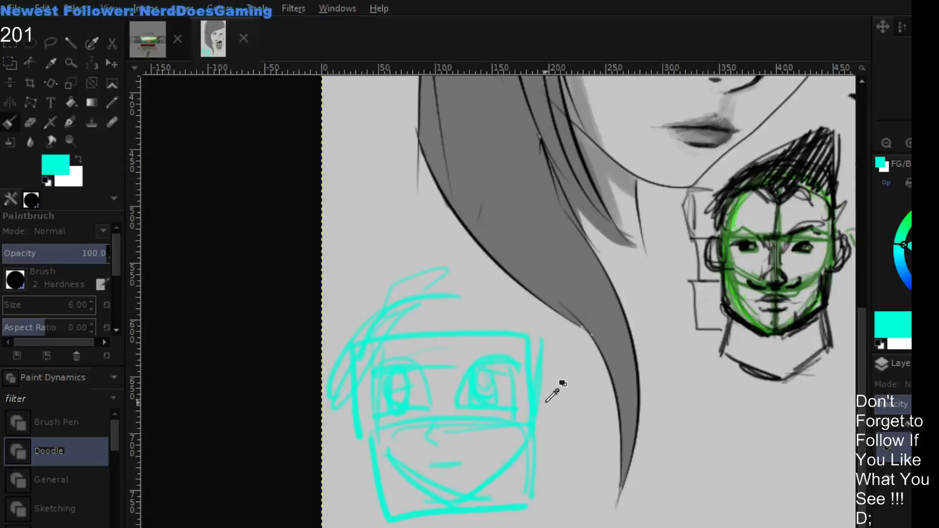
key(ctrl+z)
key(ctrl+z)
key(ctrl+z)
key(ctrl+z)
key(ctrl+z)
key(ctrl+z)
key(ctrl+z)
key(ctrl+z)
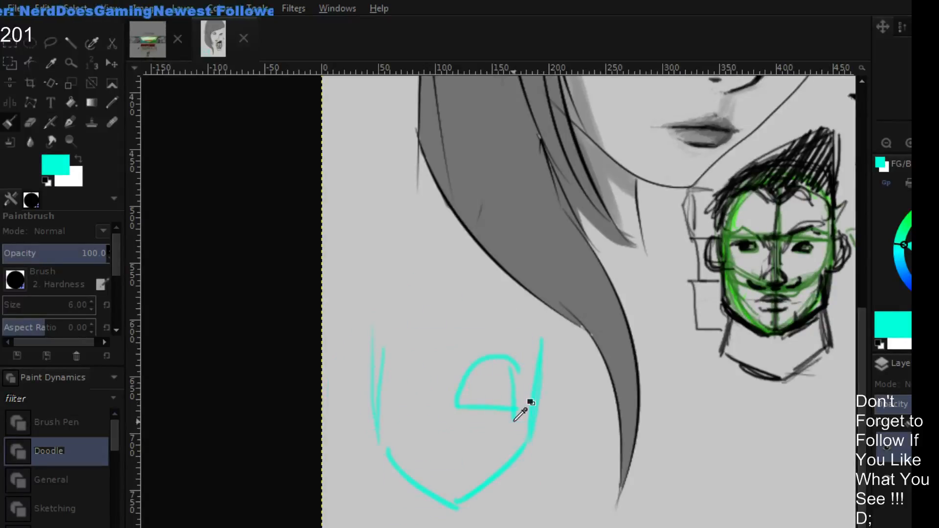
key(ctrl+z)
key(ctrl+z)
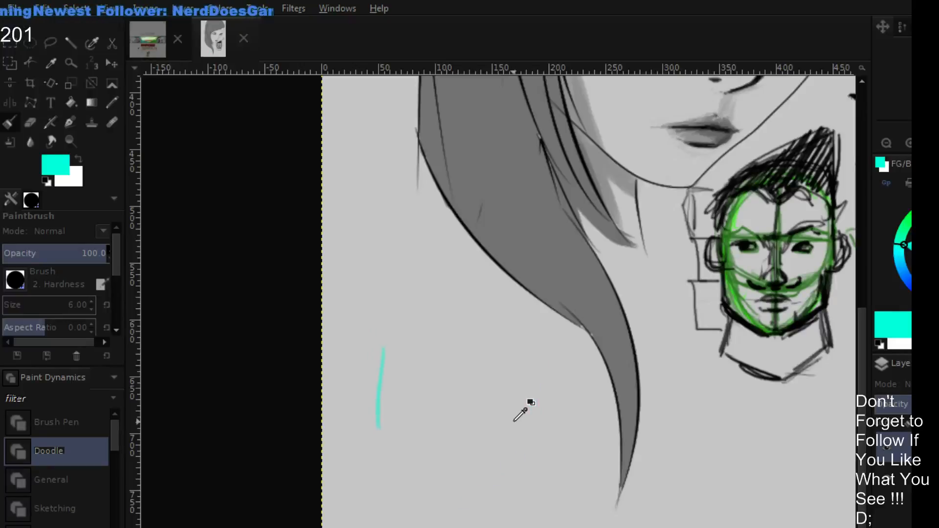
key(ctrl+z)
- Hide and show the retouch layer to compare the reworked portrait face with the original
mouse_move(733, 161)
mouse_down()
mouse_move(562, 327)
mouse_move(521, 345)
mouse_move(564, 361)
mouse_up()
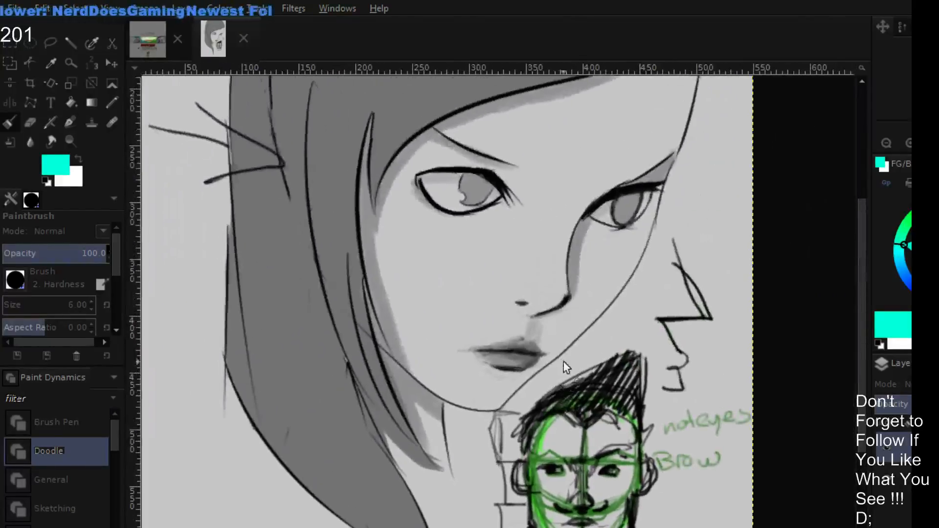
scroll(565, 366, up, 2)
scroll(535, 386, up, 2)
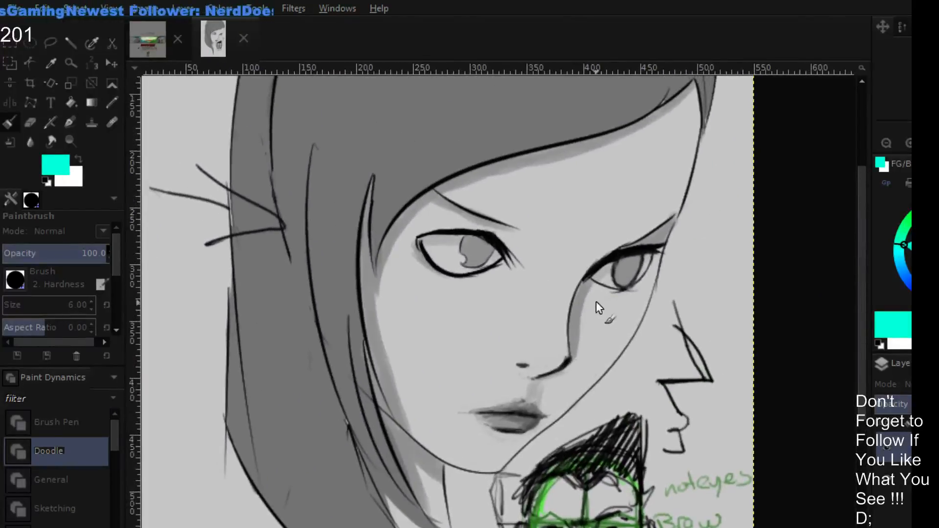
click(896, 442)
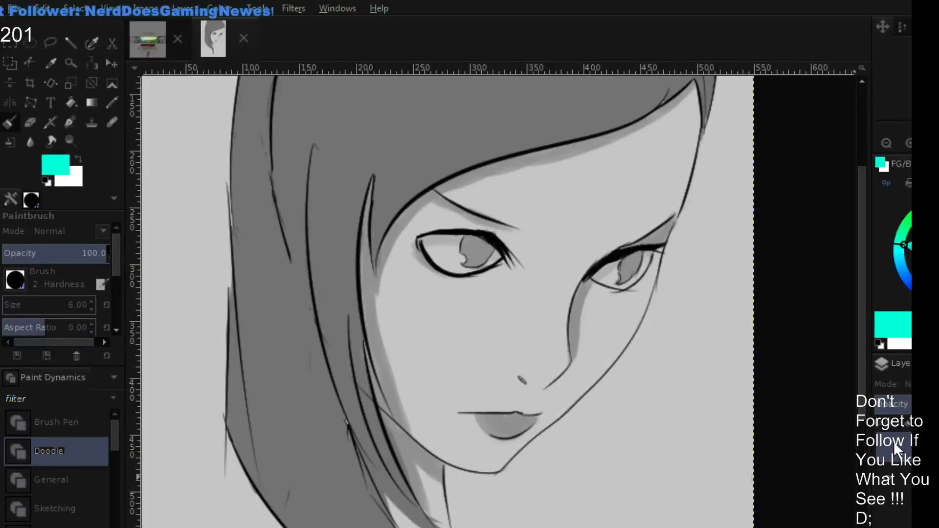
click(893, 442)
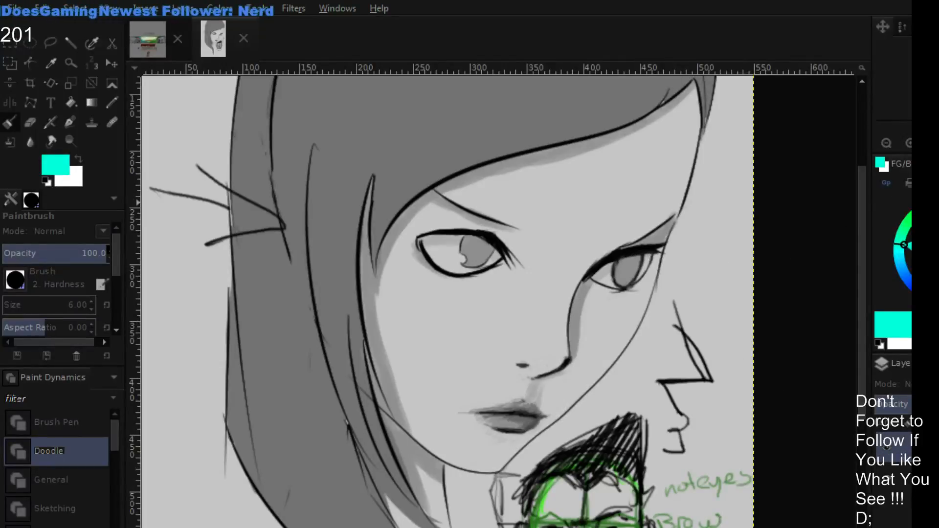
- Sample the light gray beside the far eye's iris and paint over the iris's lower outer outline
scroll(675, 269, up, 5)
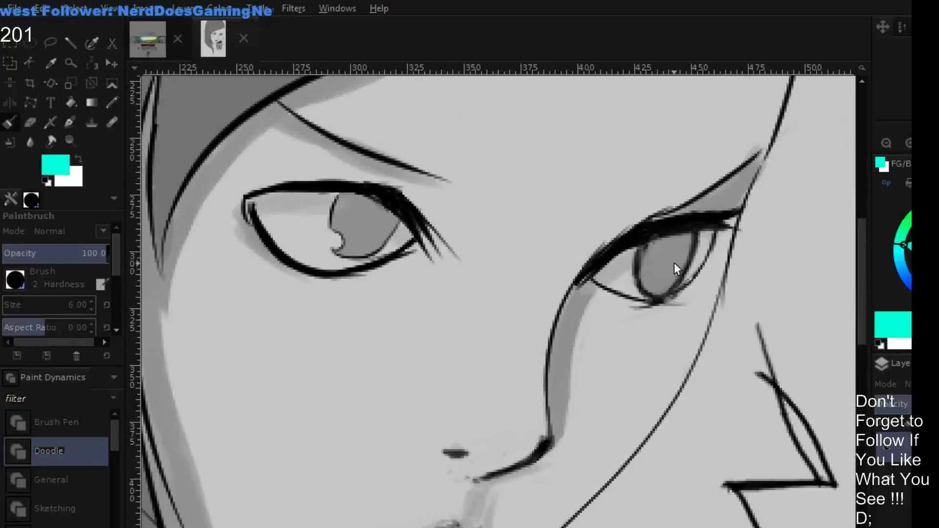
key(o)
click(694, 262)
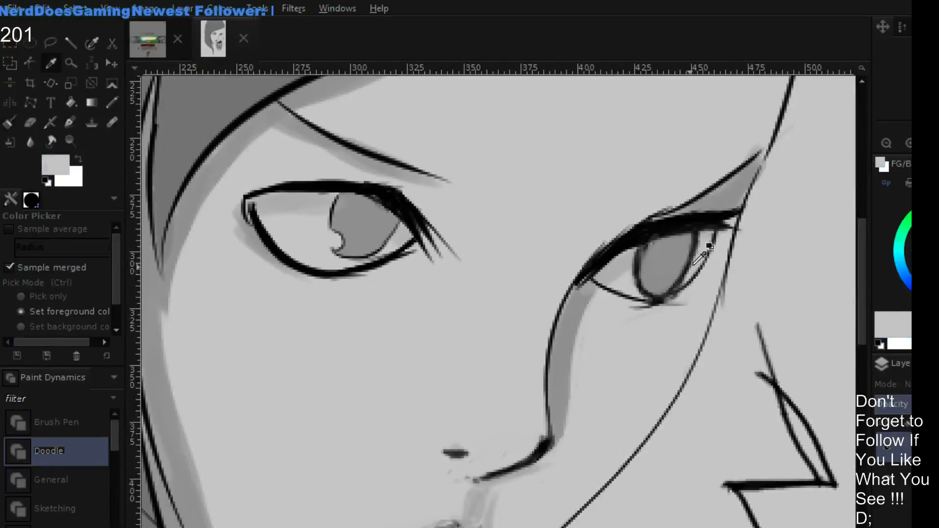
key(p)
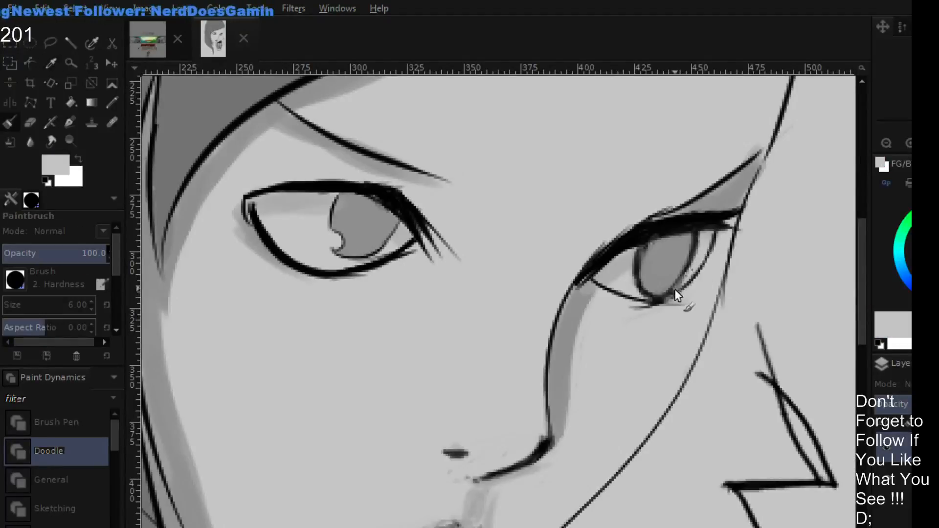
drag(677, 295, 697, 267)
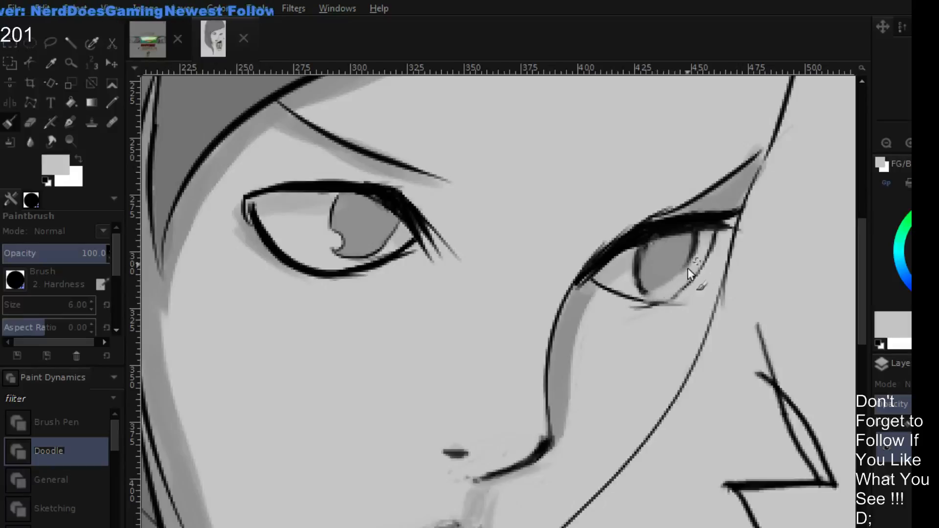
- Redraw both sides of the far eye's iris outline in black with a brush size of 3
key(d)
key(bracketleft)
key(bracketleft)
key(bracketleft)
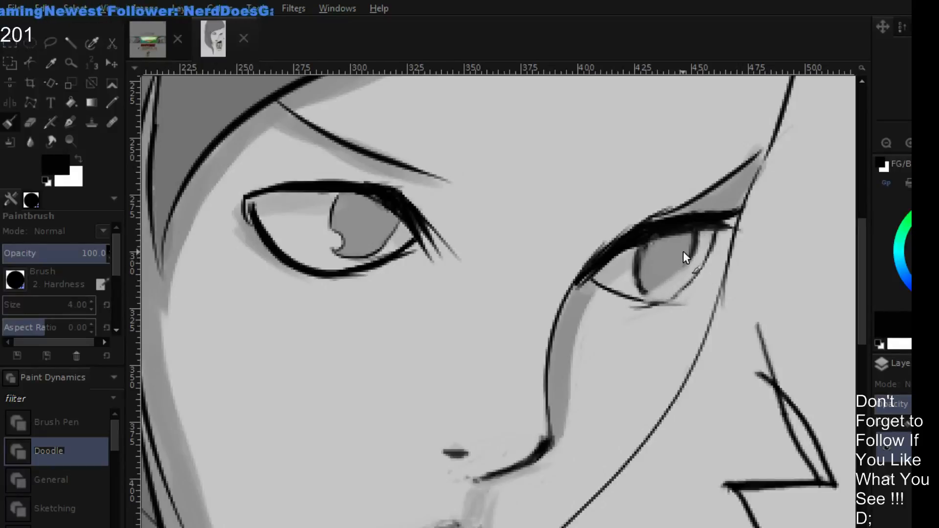
drag(698, 257, 664, 290)
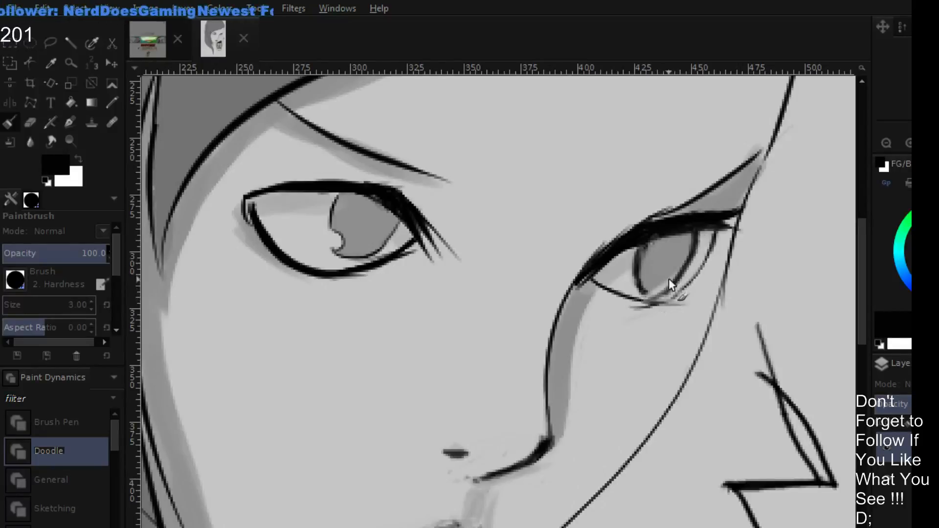
drag(636, 255, 636, 293)
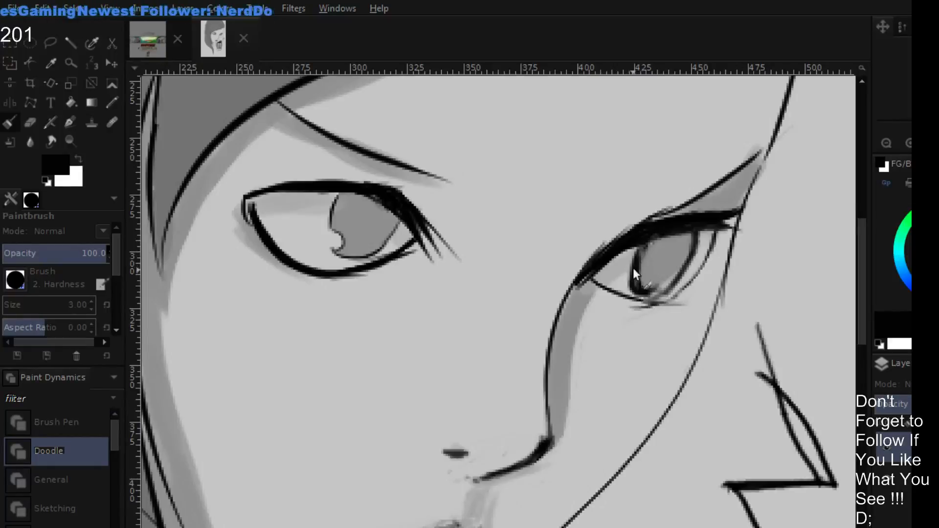
drag(632, 251, 645, 292)
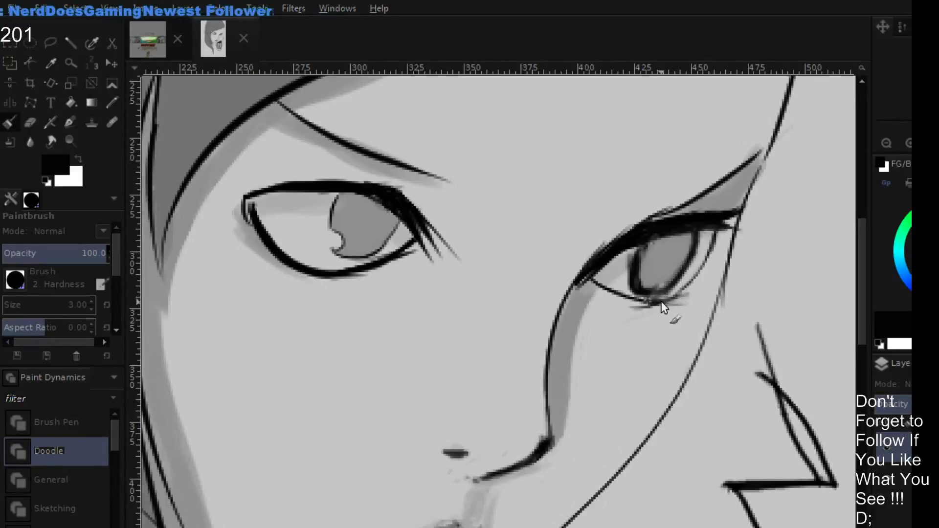
- Darken the far eye's lower lid with black strokes from its outer corner to beneath the iris
drag(688, 283, 665, 302)
drag(714, 237, 685, 292)
mouse_move(715, 235)
mouse_down()
mouse_move(679, 295)
mouse_move(634, 307)
mouse_up()
drag(690, 300, 635, 306)
click(888, 144)
click(888, 144)
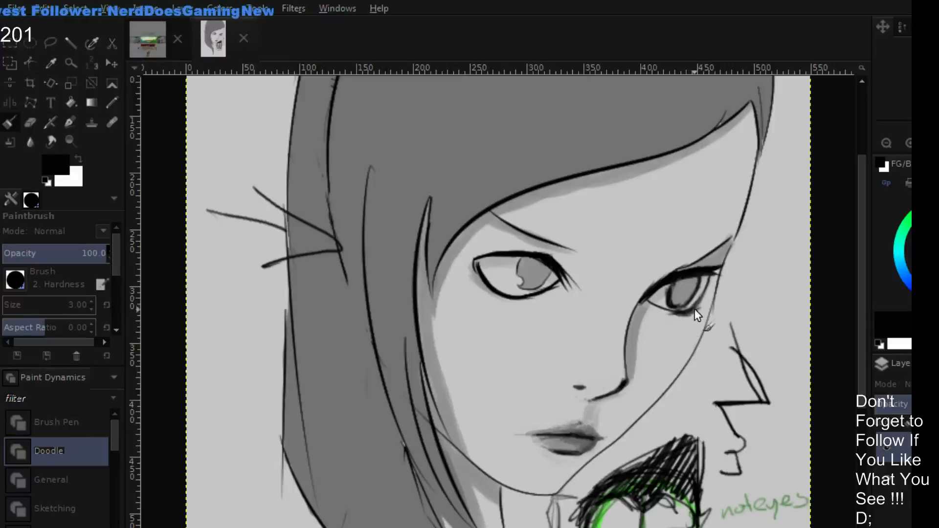
- Sample the light gray skin tone and paint over the dark strokes along the far eye's lower lid
ctrl+click(701, 291)
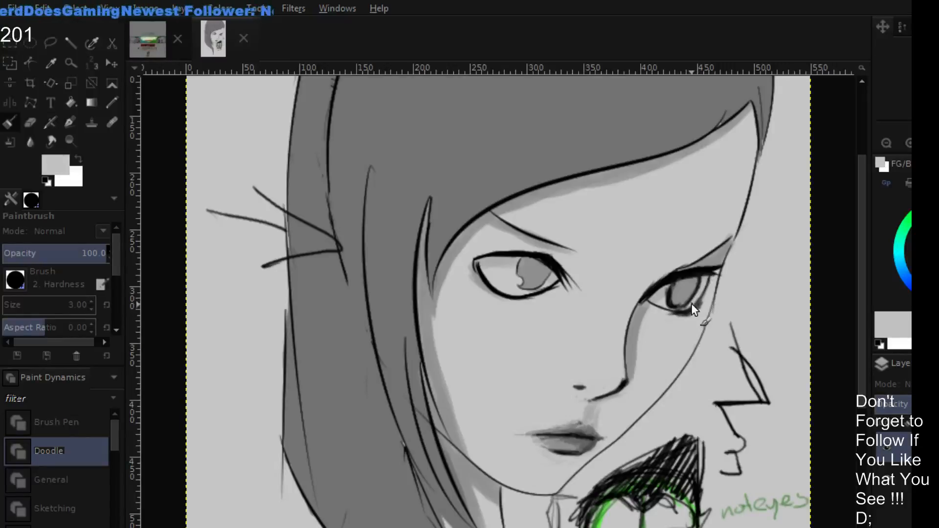
mouse_move(699, 296)
mouse_down()
mouse_move(685, 311)
mouse_move(667, 305)
mouse_move(693, 306)
mouse_up()
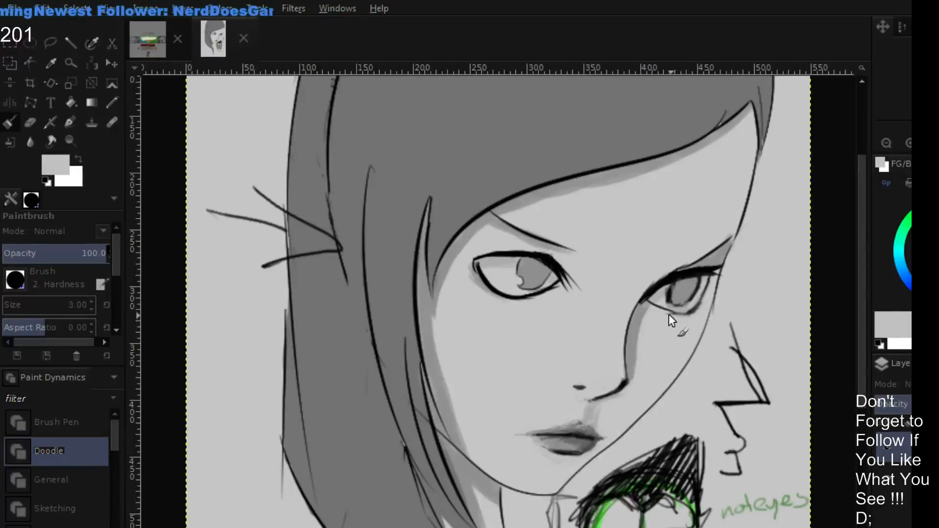
drag(668, 314, 679, 316)
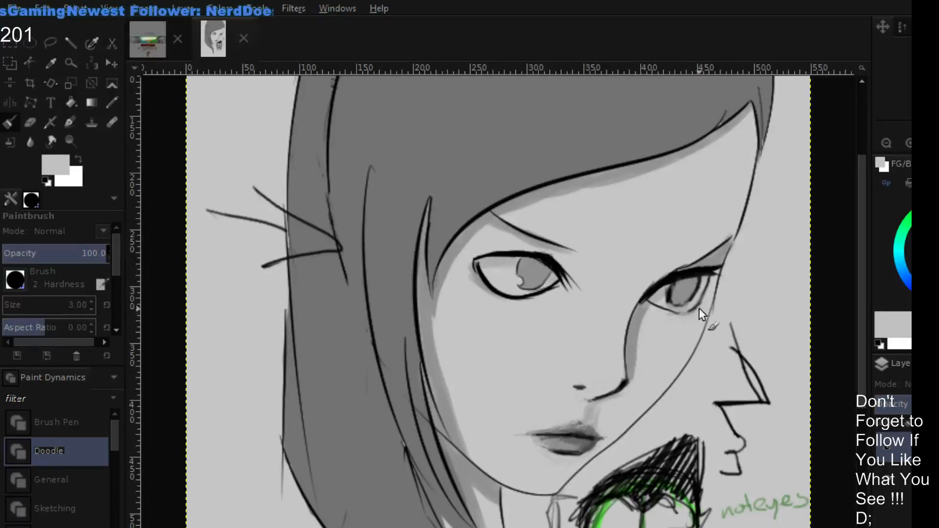
- Touch up the far eye's iris edge in dark gray and black, and paint its interior in sampled iris gray
ctrl+click(670, 295)
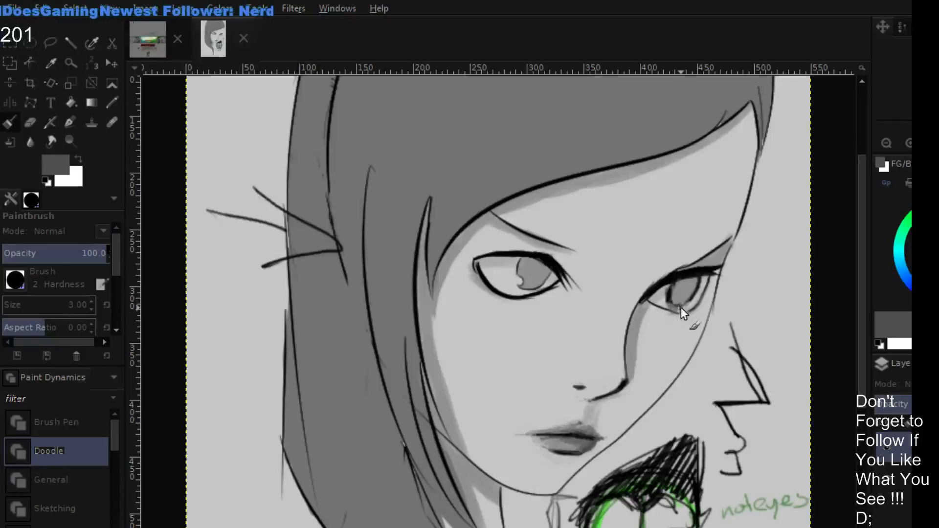
click(924, 215)
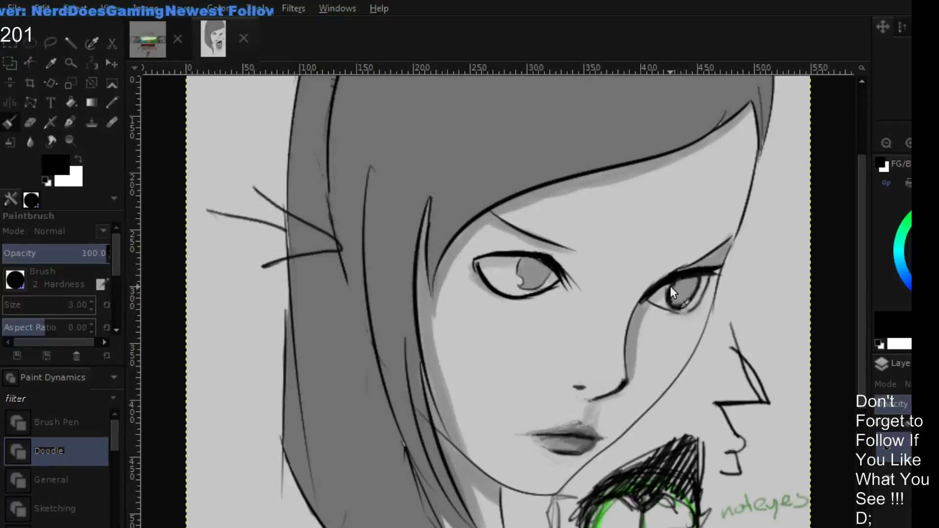
ctrl+click(675, 297)
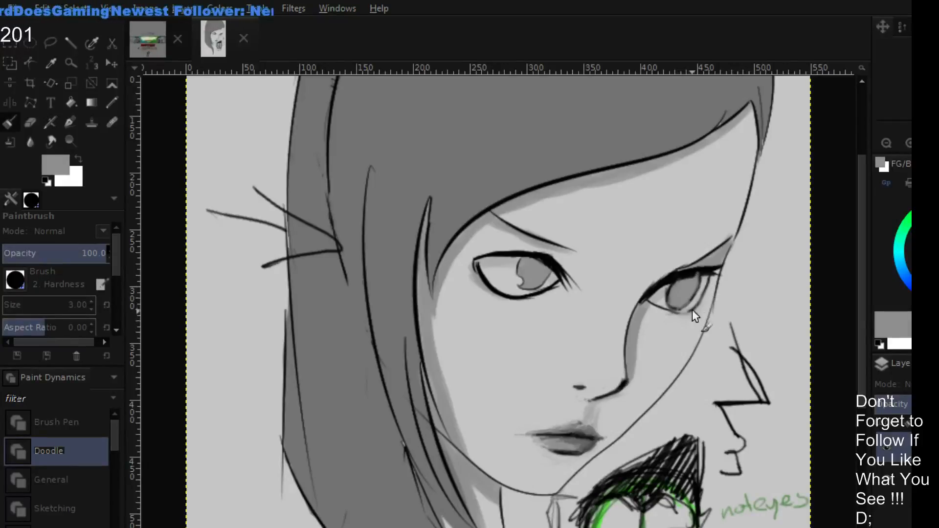
- Sample the far eye's near-black lash color and thicken the near eye's upper lid toward its outer corner
ctrl+click(702, 270)
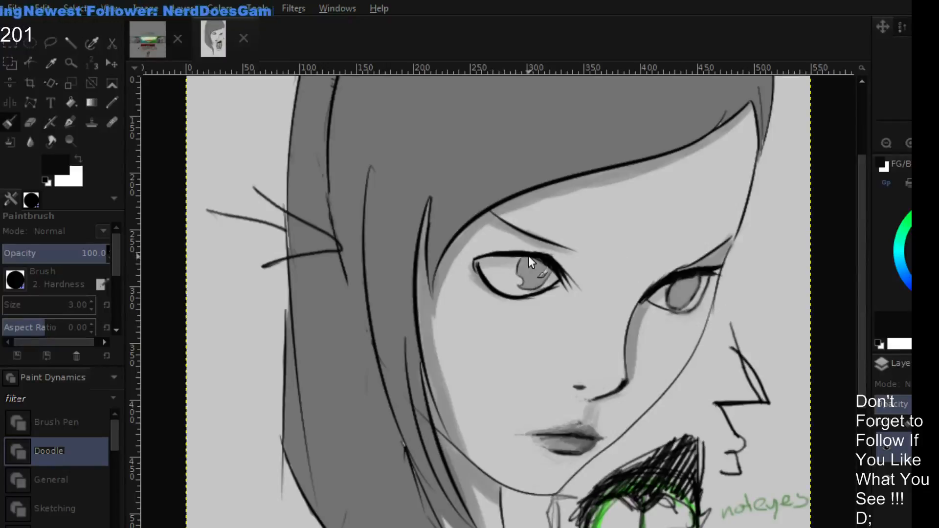
drag(472, 250, 516, 251)
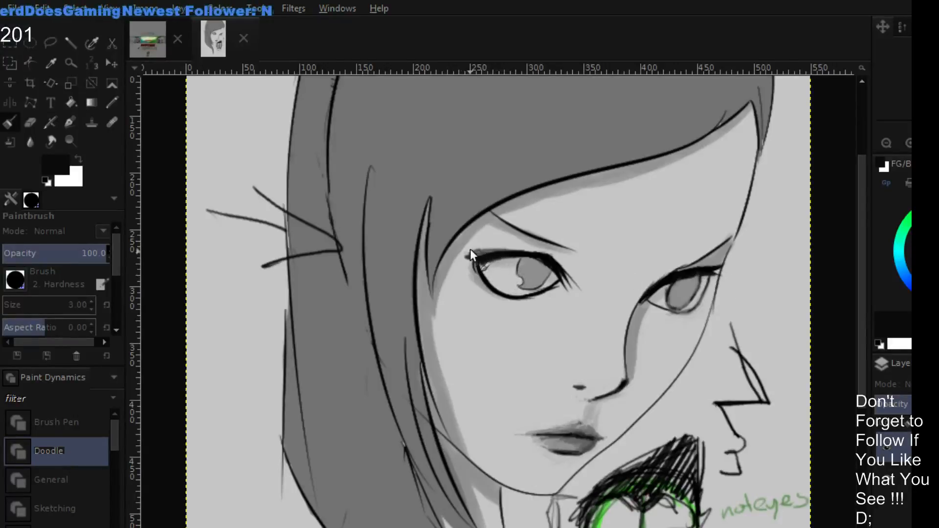
- Try to paint out the far eyebrow in light gray and redraw it in black, and undo the attempt
ctrl+click(706, 230)
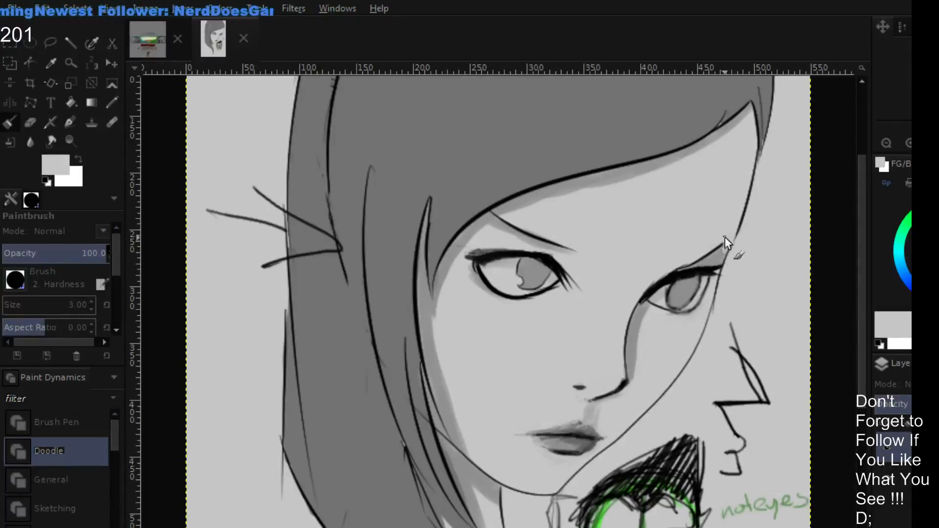
drag(718, 247, 681, 266)
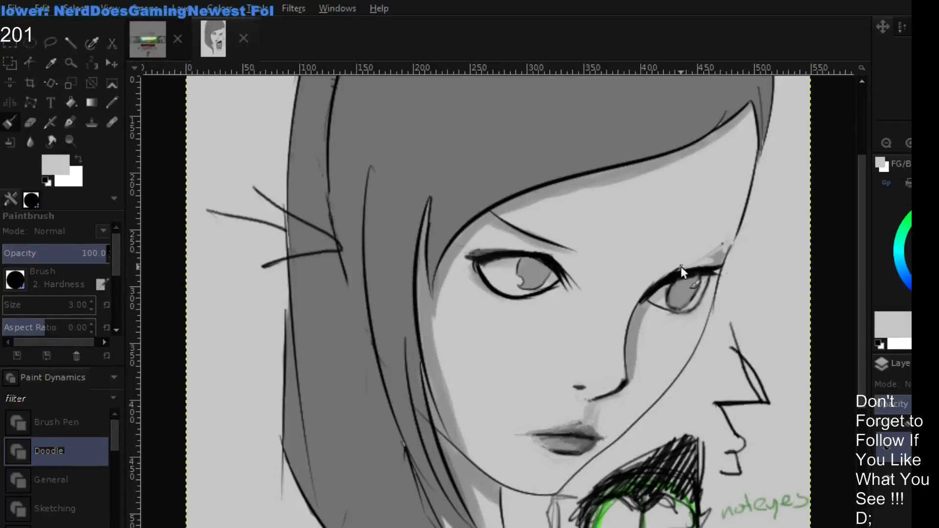
drag(723, 242, 712, 260)
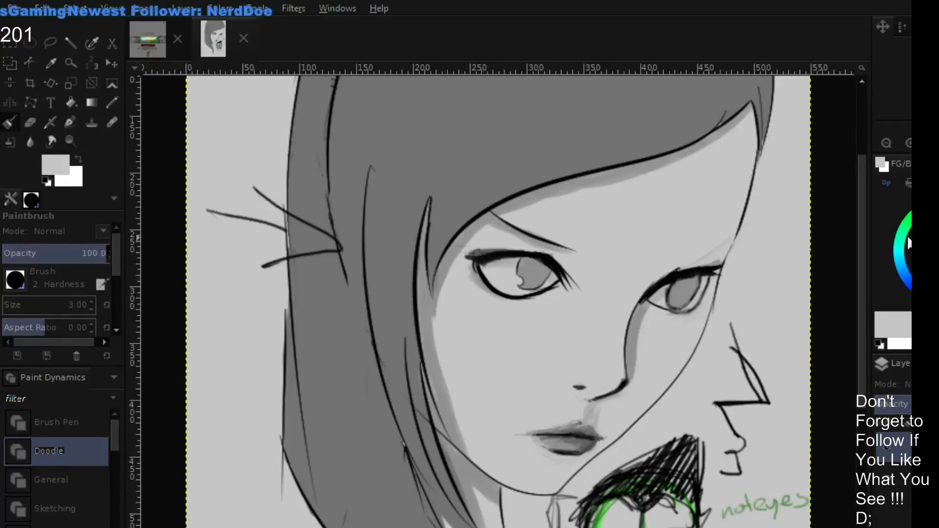
click(935, 235)
key(d)
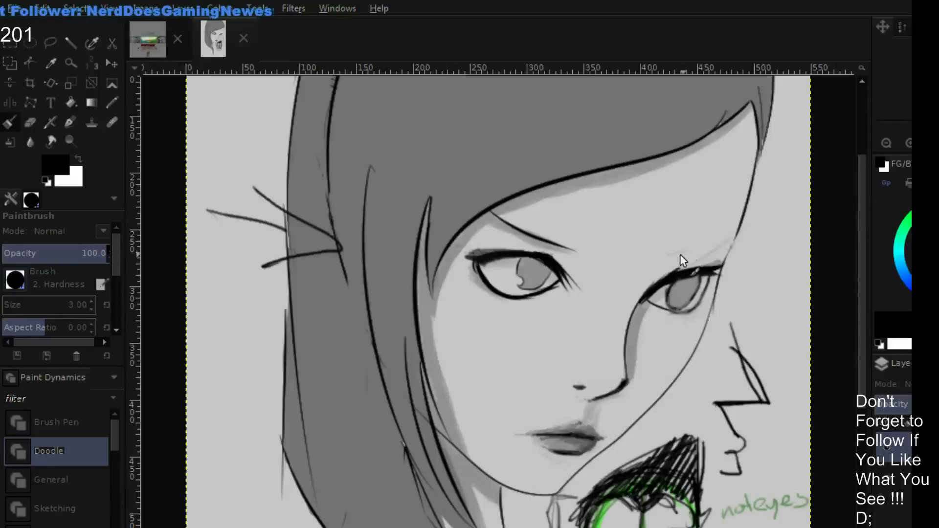
mouse_move(719, 268)
mouse_down()
mouse_move(680, 277)
mouse_move(708, 245)
mouse_move(720, 248)
mouse_move(663, 257)
mouse_move(705, 247)
mouse_up()
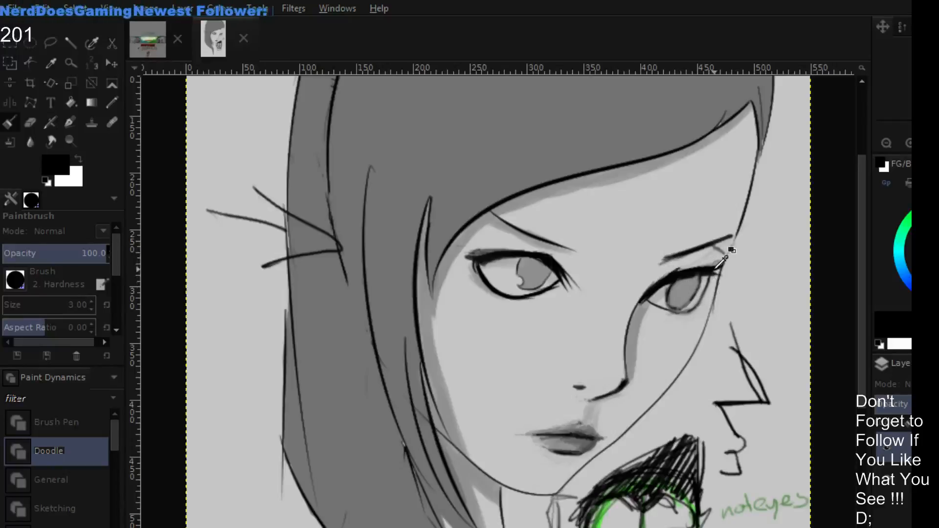
key(ctrl+z)
key(ctrl+z)
key(ctrl+z)
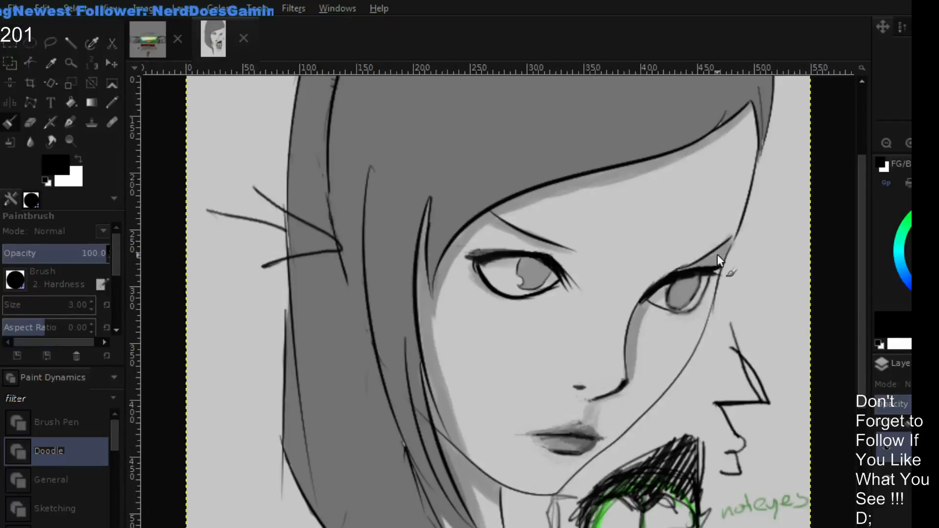
- Redraw the near eyebrow with a steeper black stroke and paint over its old line in sampled light gray
drag(610, 215, 599, 236)
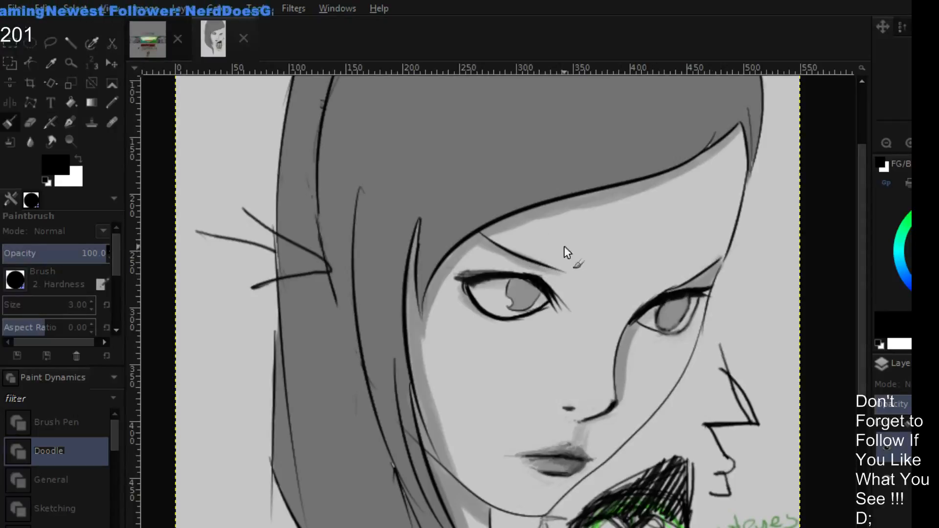
mouse_move(481, 231)
mouse_down()
mouse_move(518, 251)
mouse_move(482, 229)
mouse_move(546, 263)
mouse_up()
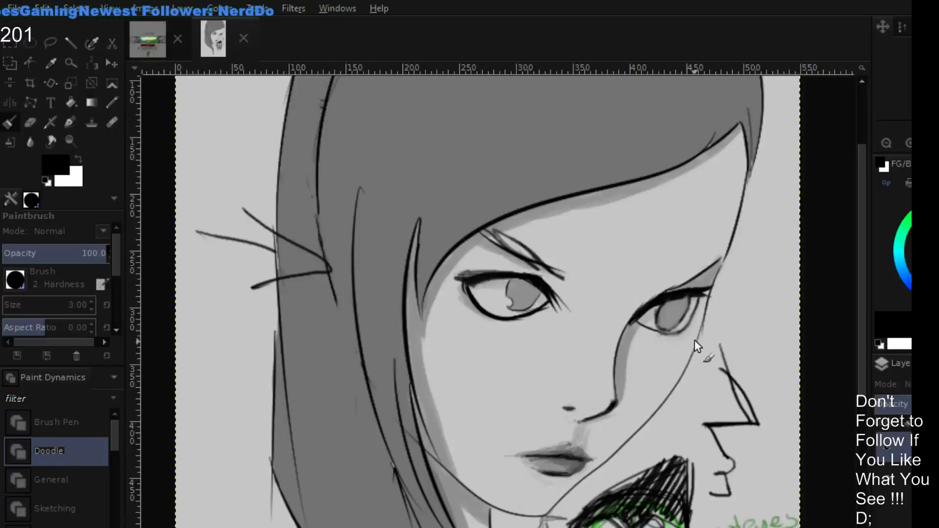
ctrl+click(561, 237)
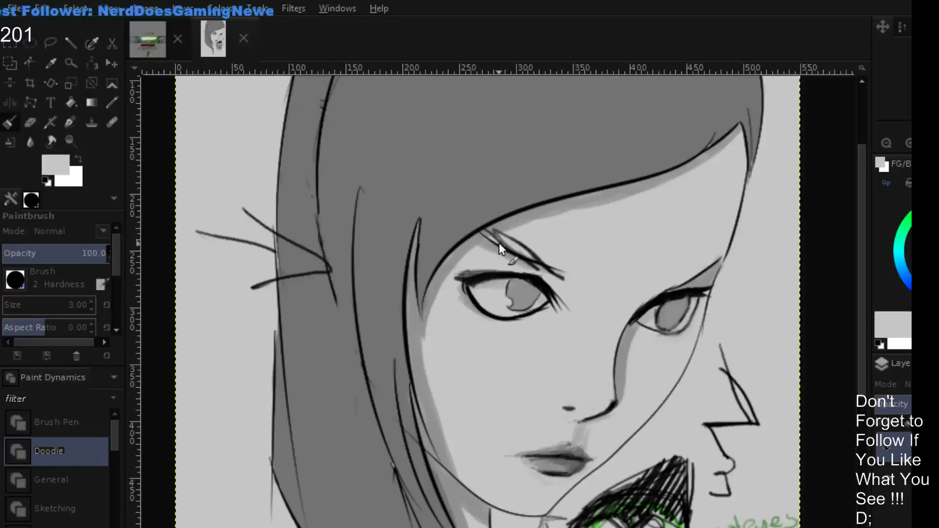
mouse_move(486, 237)
mouse_down()
mouse_move(539, 269)
mouse_move(543, 250)
mouse_move(532, 243)
mouse_move(539, 265)
mouse_move(496, 231)
mouse_move(564, 280)
mouse_up()
- Darken the far eye's inner corner and sketch short black crease marks between the eyebrows
key(d)
mouse_move(618, 294)
mouse_down()
mouse_move(640, 294)
mouse_move(635, 302)
mouse_move(603, 295)
mouse_move(629, 307)
mouse_move(625, 319)
mouse_move(670, 332)
mouse_move(623, 328)
mouse_move(623, 317)
mouse_move(656, 296)
mouse_up()
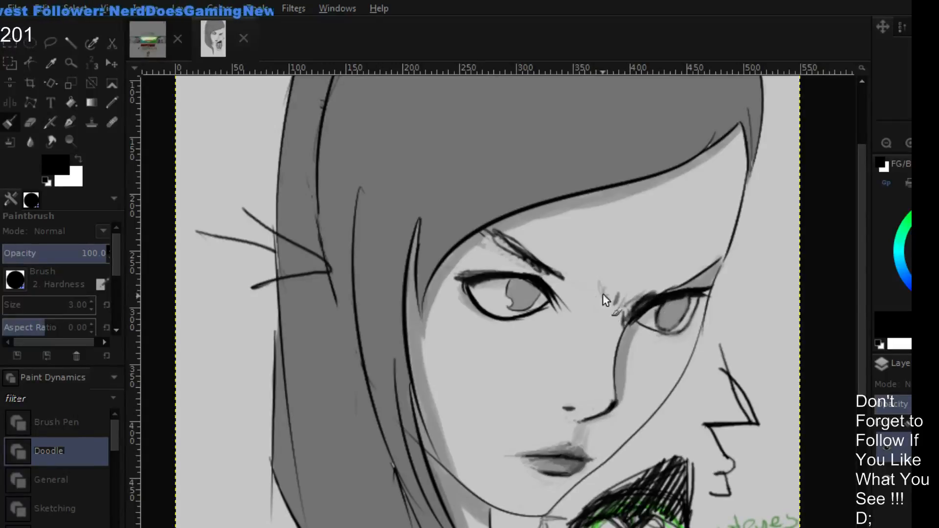
mouse_move(587, 288)
mouse_down()
mouse_move(615, 304)
mouse_move(610, 281)
mouse_move(589, 294)
mouse_up()
- Paint over the upper nose bridge line in light gray and redraw it in black up to the far eye's inner corner
ctrl+click(667, 256)
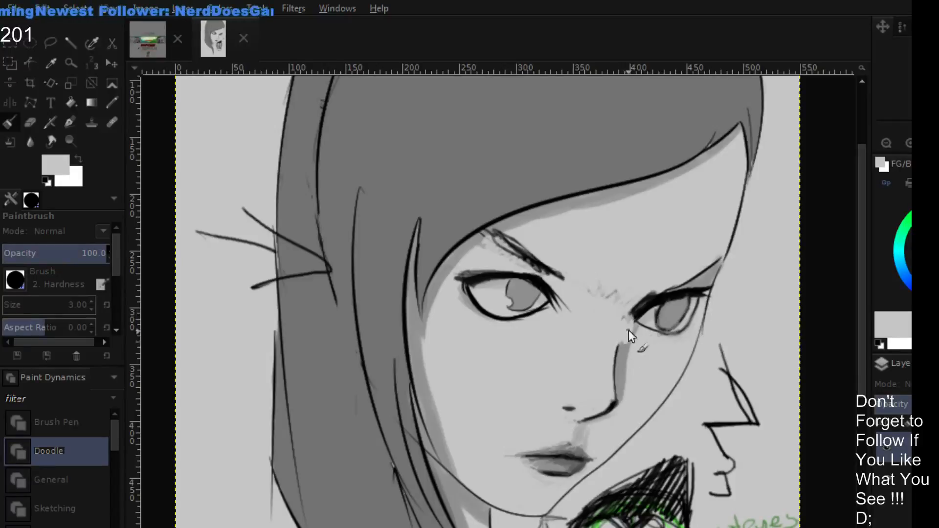
drag(629, 330, 628, 347)
drag(935, 225, 924, 215)
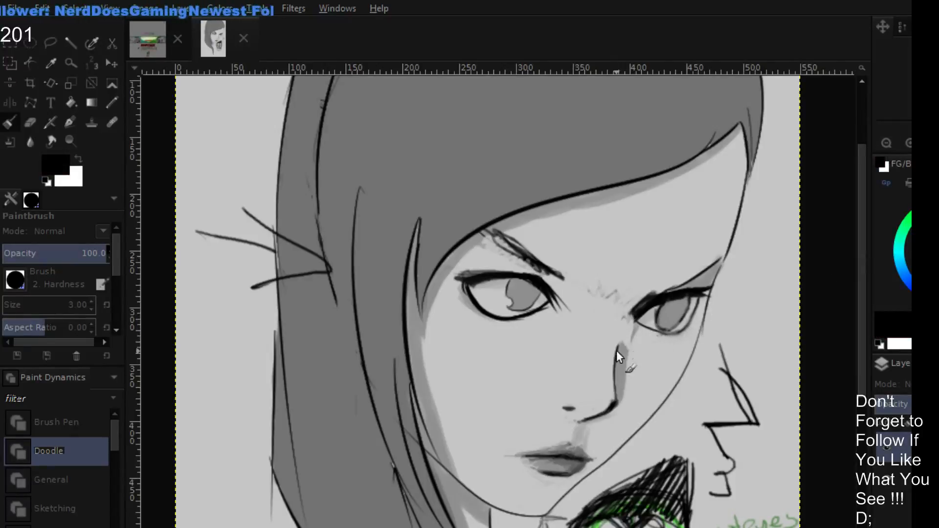
drag(617, 347, 626, 312)
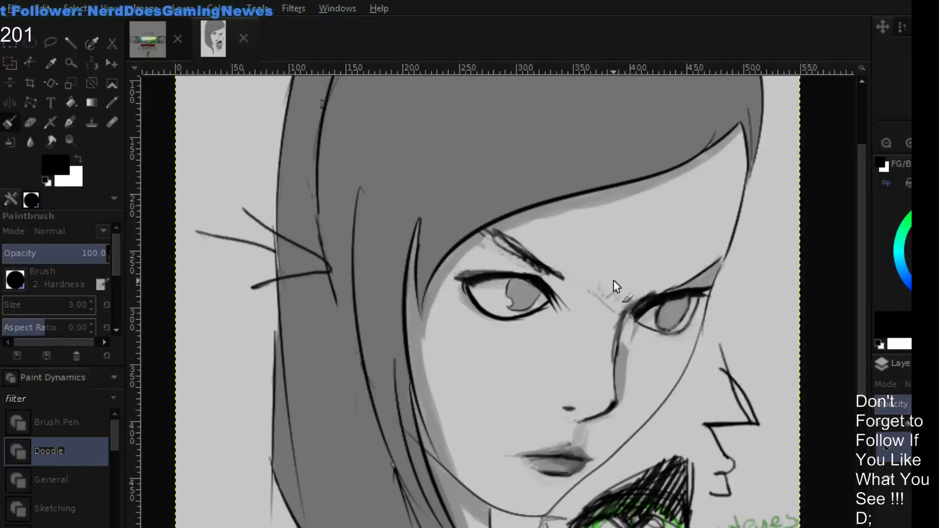
- Sketch thin black guide curves across the forehead and brow line, linking the two eyebrows
drag(521, 233, 728, 258)
drag(655, 291, 584, 285)
drag(632, 290, 442, 265)
drag(551, 286, 632, 300)
- Sketch repeated black strokes from the forehead down the nose bridge to mark its depth between the eyes
mouse_move(597, 326)
mouse_down()
mouse_move(600, 293)
mouse_move(611, 328)
mouse_move(615, 286)
mouse_up()
drag(631, 213, 612, 330)
drag(623, 247, 616, 372)
mouse_move(620, 295)
mouse_down()
mouse_move(611, 374)
mouse_move(620, 309)
mouse_up()
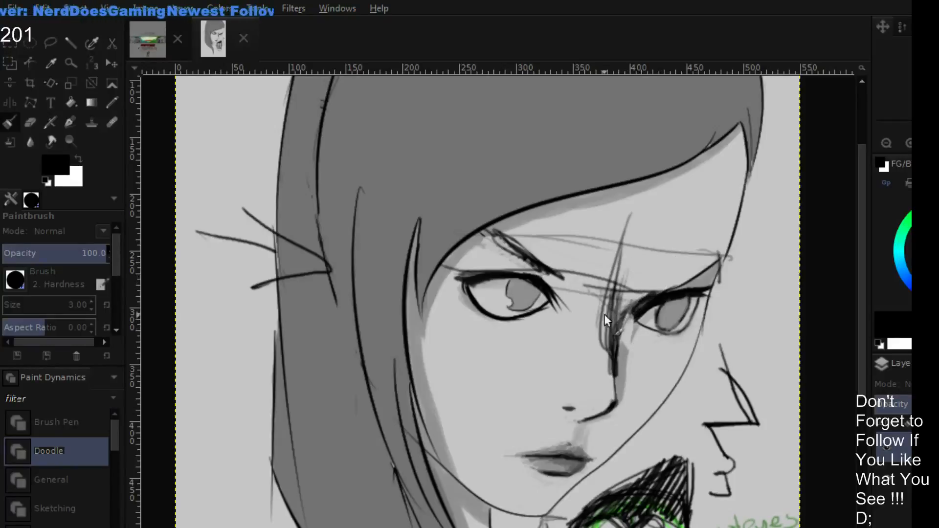
- Paint over the excess nose bridge strokes and both old eyebrow lines in sampled light gray
ctrl+click(584, 320)
mouse_move(601, 345)
mouse_down()
mouse_move(601, 309)
mouse_move(600, 367)
mouse_up()
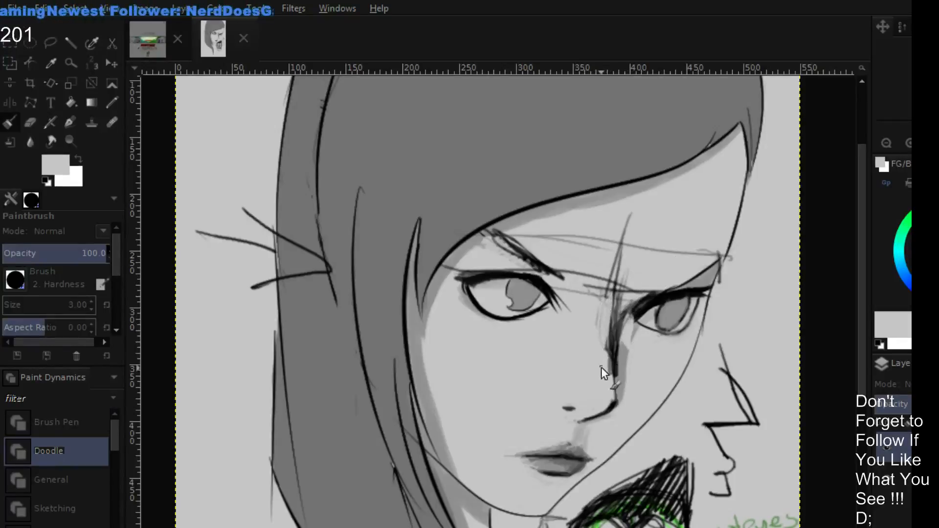
drag(610, 313, 608, 372)
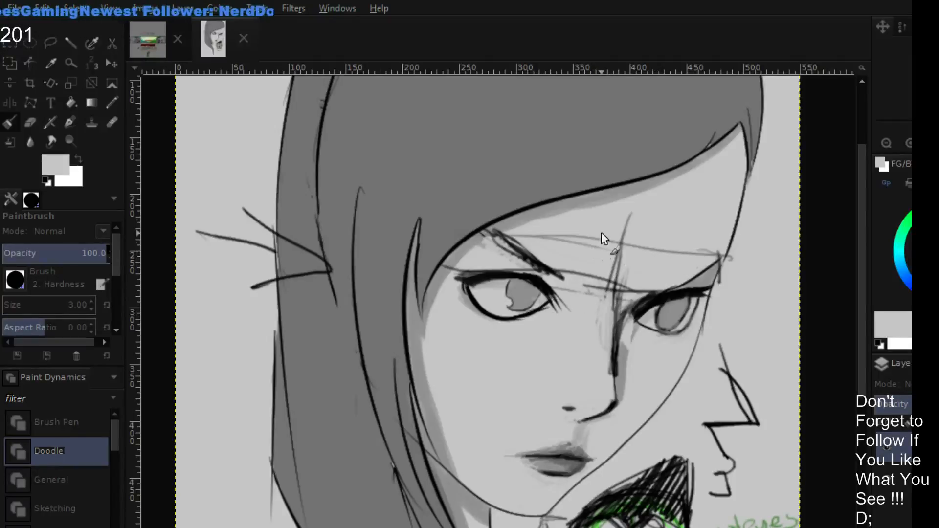
mouse_move(555, 240)
mouse_down()
mouse_move(504, 242)
mouse_move(505, 260)
mouse_up()
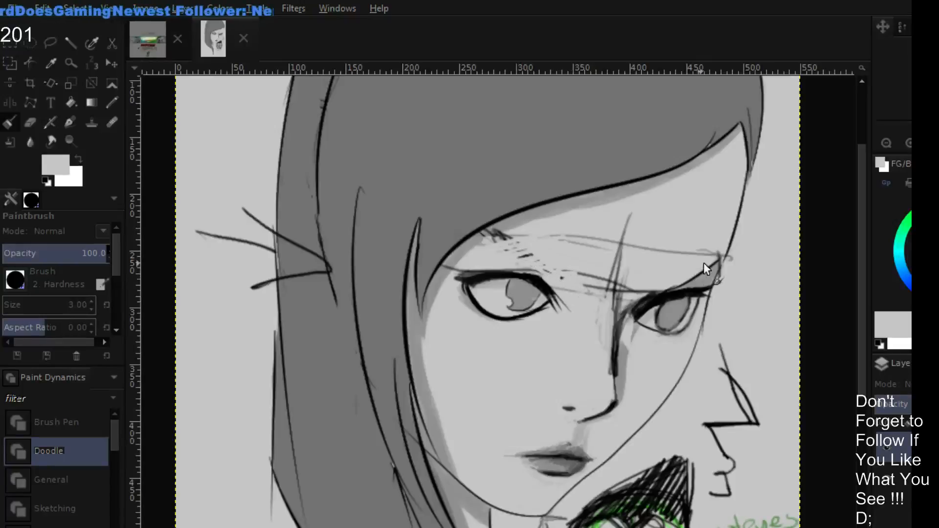
drag(689, 277, 706, 265)
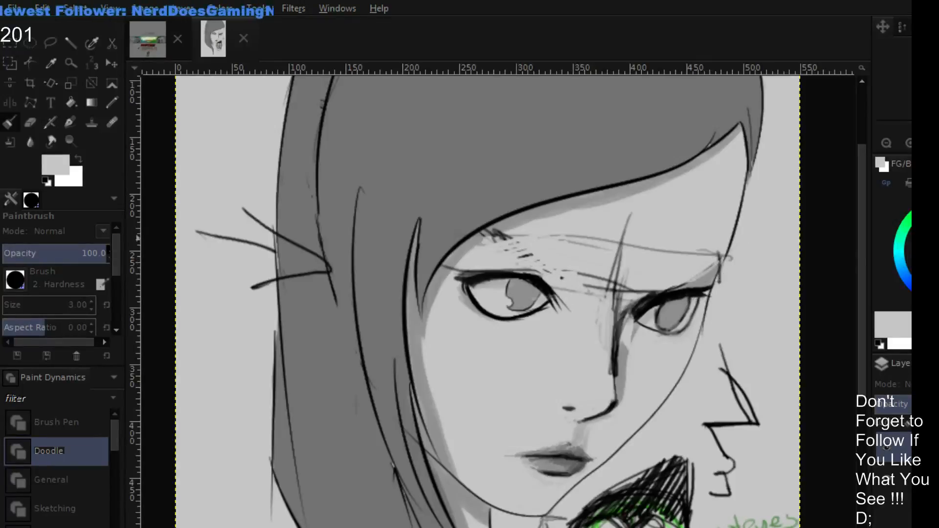
- Draw a new far eyebrow in black, rising from the nose bridge to the face's outer edge
key(d)
drag(642, 281, 686, 260)
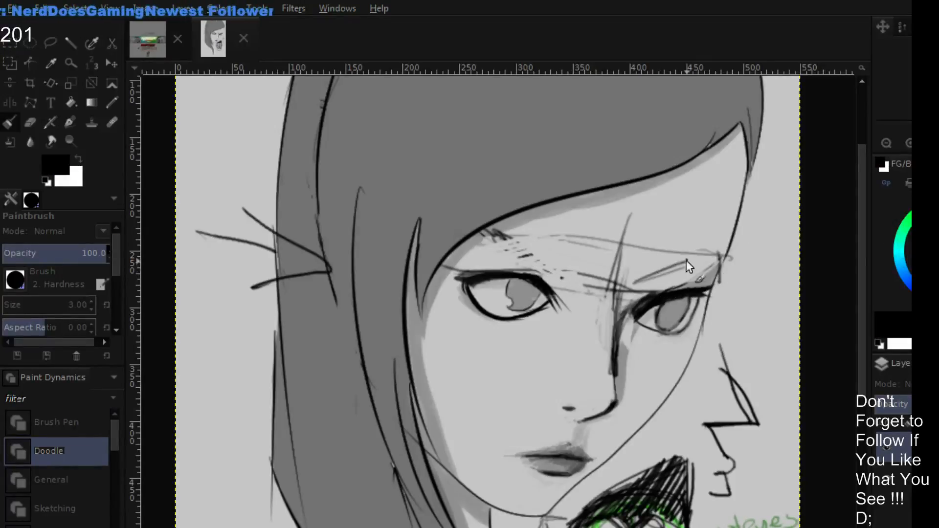
drag(626, 289, 718, 254)
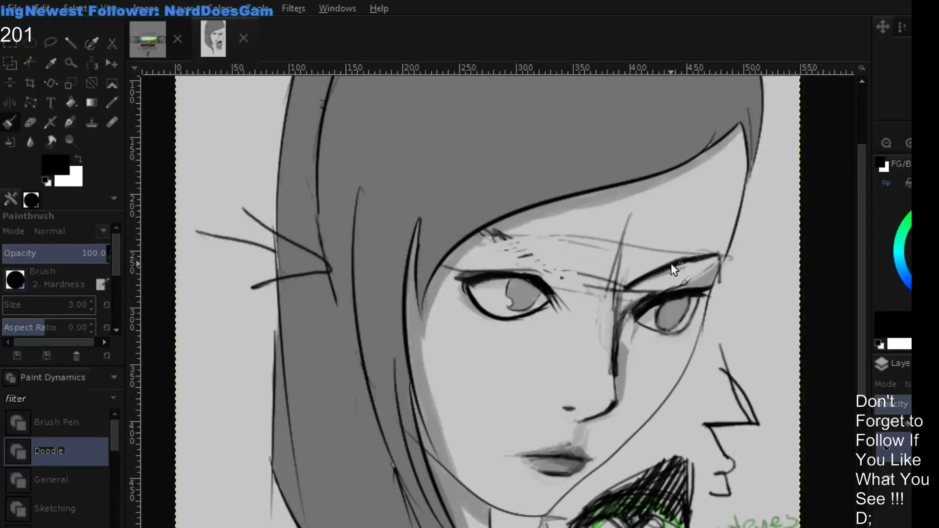
- Draw a thick new near eyebrow in black, slanting from the hairline down toward the nose bridge
mouse_move(533, 242)
mouse_down()
mouse_move(564, 267)
mouse_move(528, 235)
mouse_move(582, 280)
mouse_up()
drag(565, 249, 587, 277)
drag(498, 225, 586, 277)
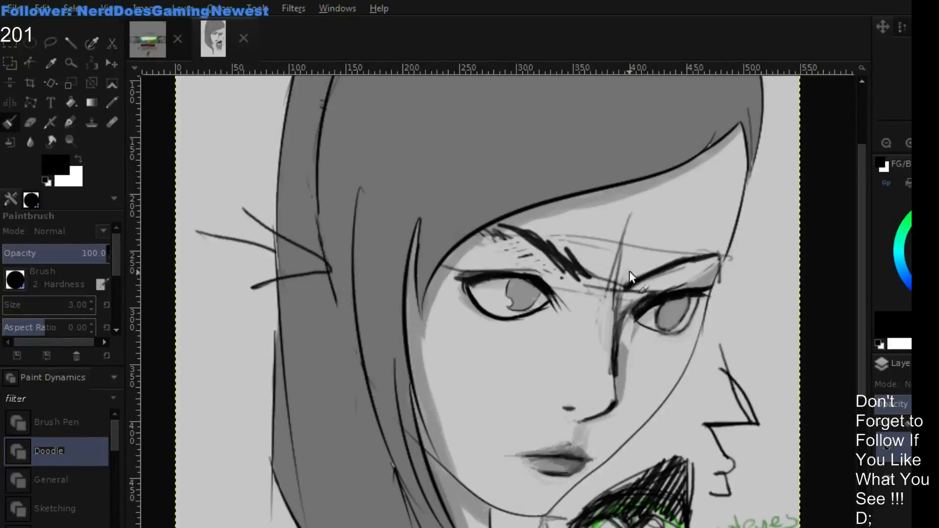
- Thicken the inner ends of both eyebrows with short black strokes beside the nose bridge
mouse_move(626, 274)
mouse_down()
mouse_move(623, 293)
mouse_move(636, 285)
mouse_up()
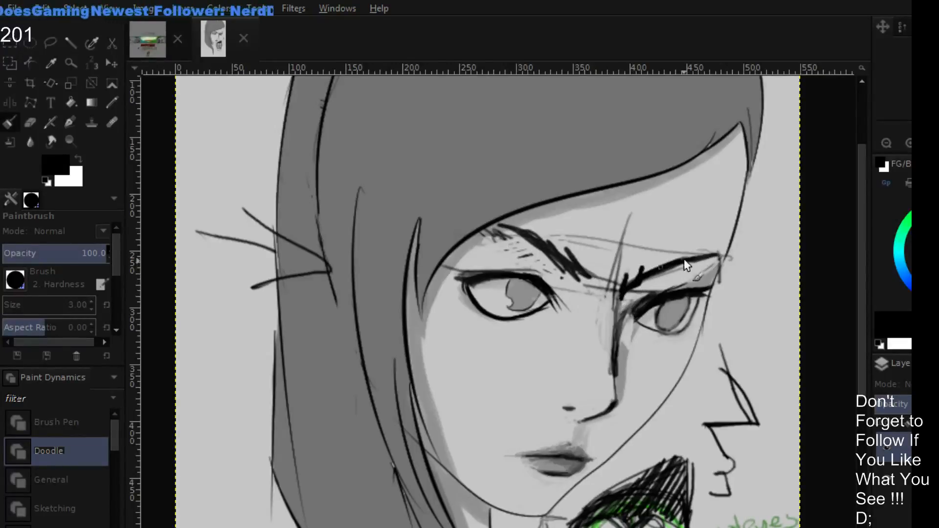
drag(711, 253, 659, 282)
drag(582, 278, 594, 291)
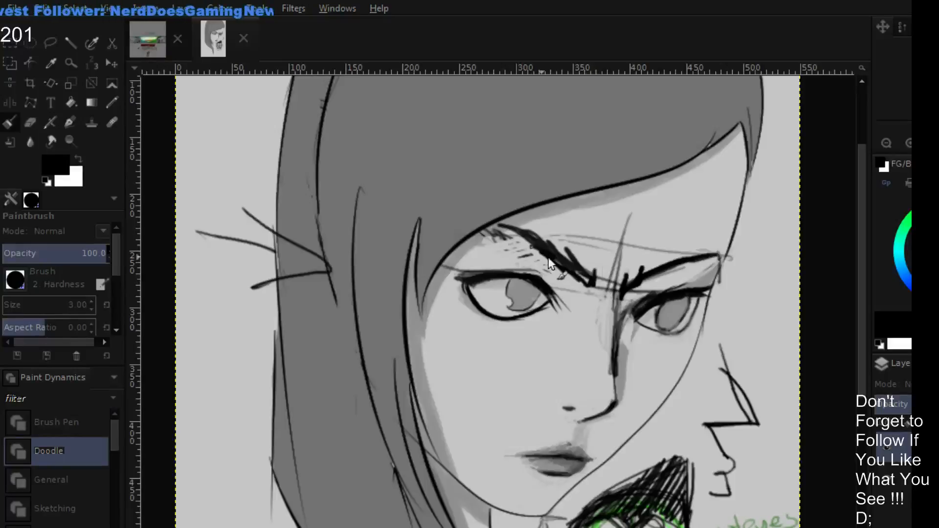
- Erase the construction lines across the forehead and nose bridge with a size 10 eraser, trimming the inner ends of both eyebrows
ctrl+click(654, 223)
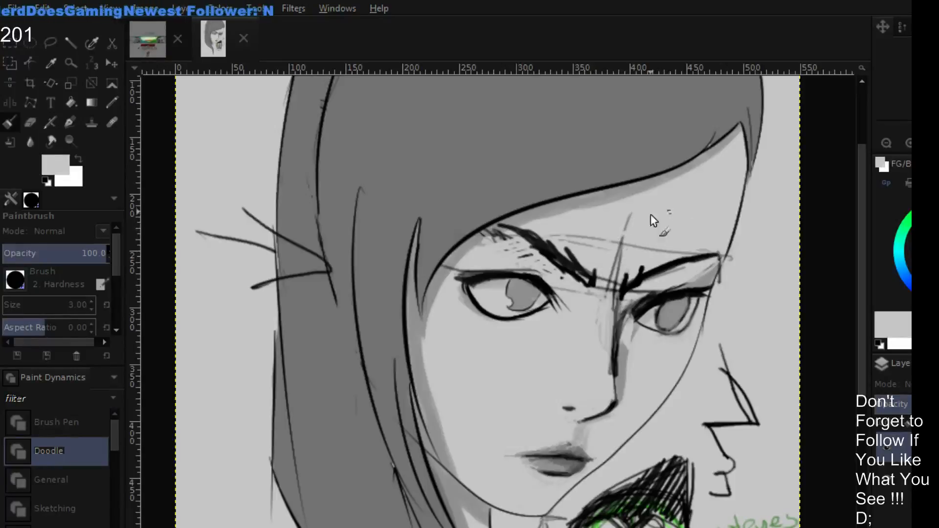
key(shift+e)
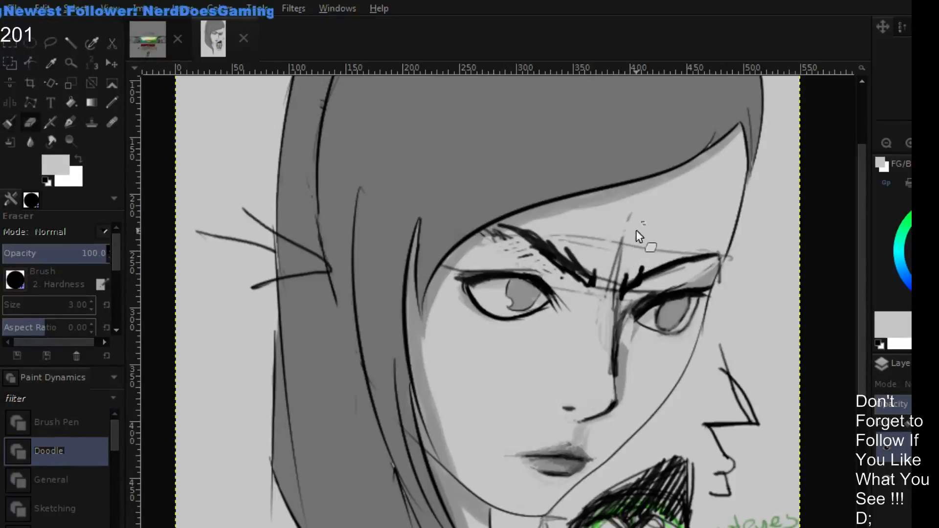
key(bracketright)
key(bracketright)
key(bracketright)
key(bracketright)
key(bracketright)
key(bracketright)
key(bracketright)
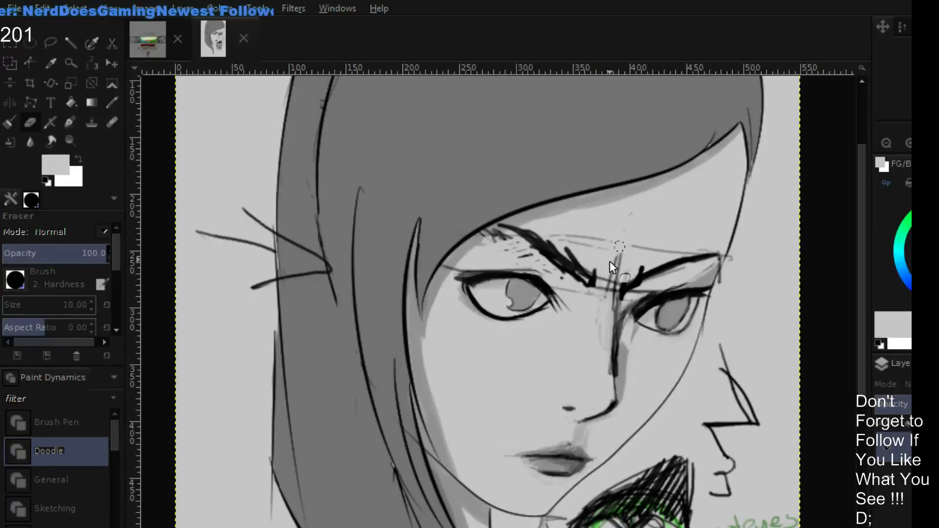
mouse_move(609, 261)
mouse_down()
mouse_move(602, 272)
mouse_move(656, 254)
mouse_up()
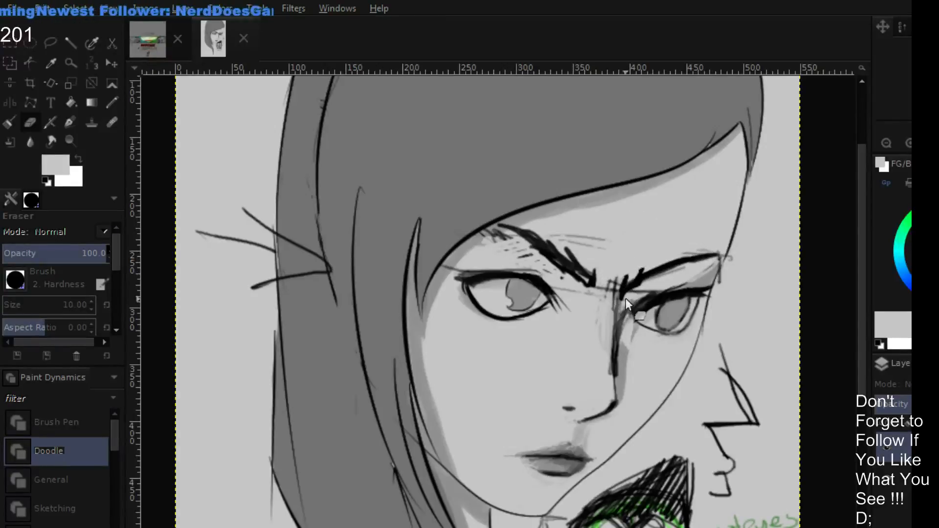
drag(626, 299, 589, 355)
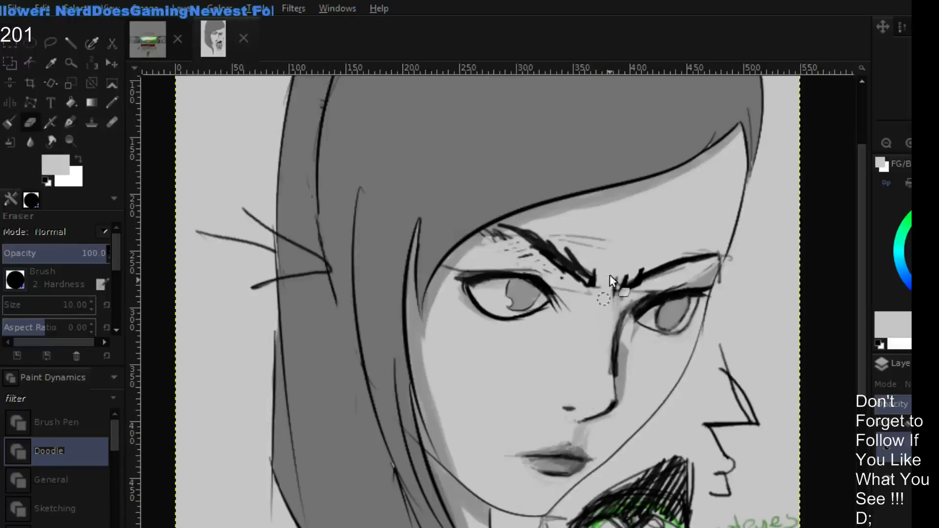
mouse_move(614, 296)
mouse_down()
mouse_move(624, 301)
mouse_move(601, 291)
mouse_move(587, 242)
mouse_move(508, 248)
mouse_move(517, 252)
mouse_up()
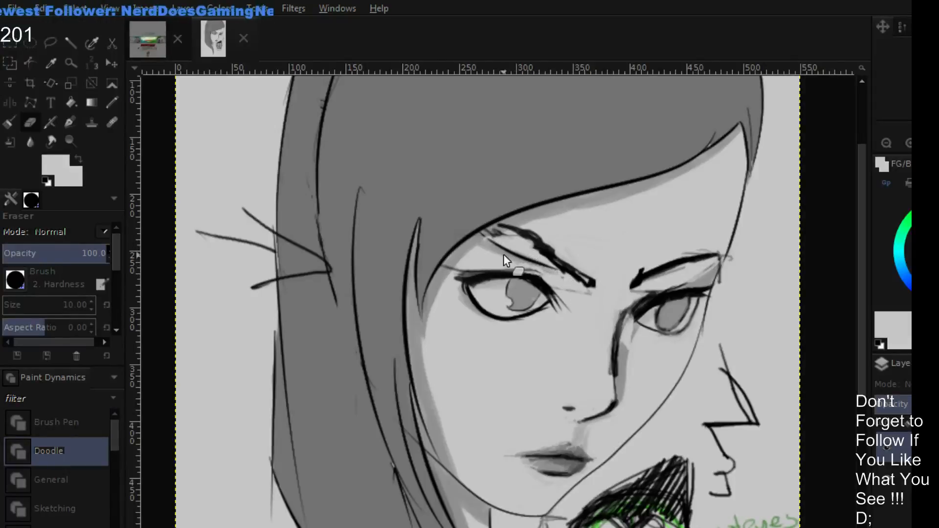
- Thin the near eyebrow with light gray at brush size 9 and shade the nose bridge in sampled dark gray
key(p)
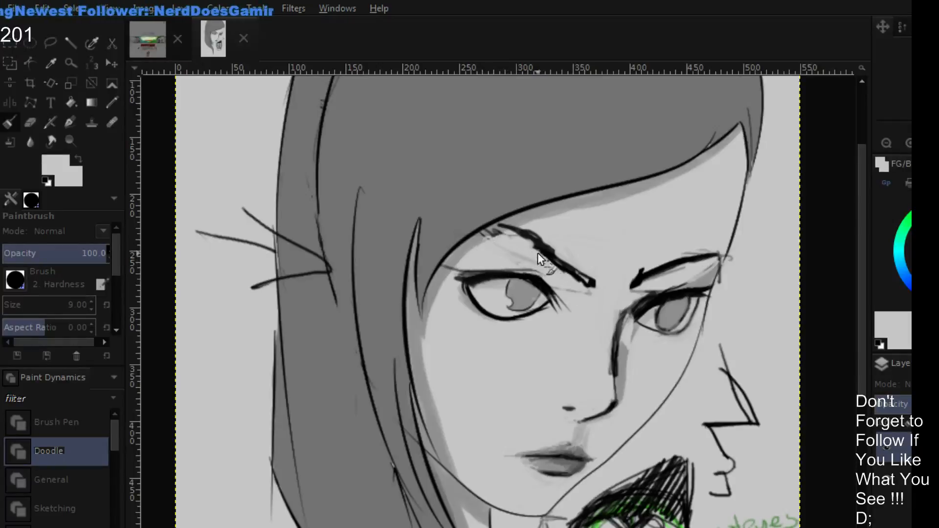
mouse_move(541, 254)
mouse_down()
mouse_move(589, 289)
mouse_move(529, 230)
mouse_move(586, 270)
mouse_move(664, 259)
mouse_move(678, 278)
mouse_up()
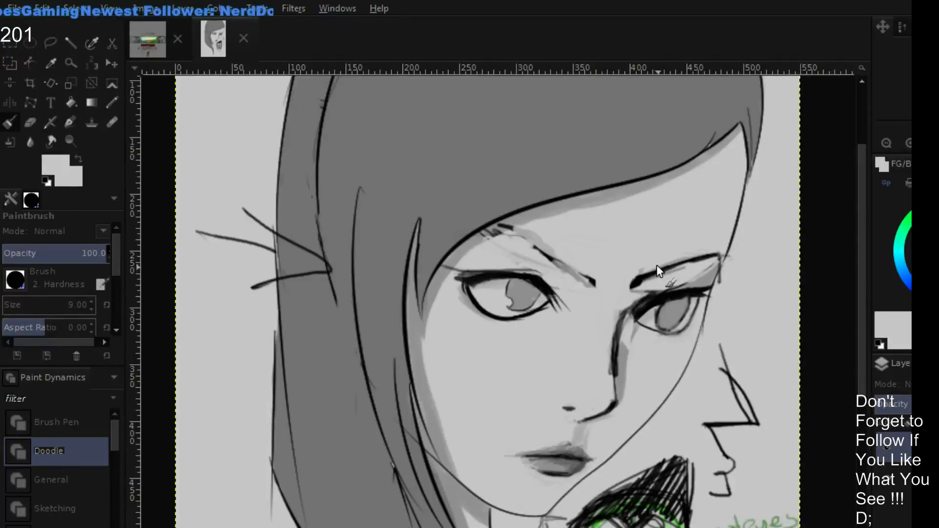
ctrl+click(629, 340)
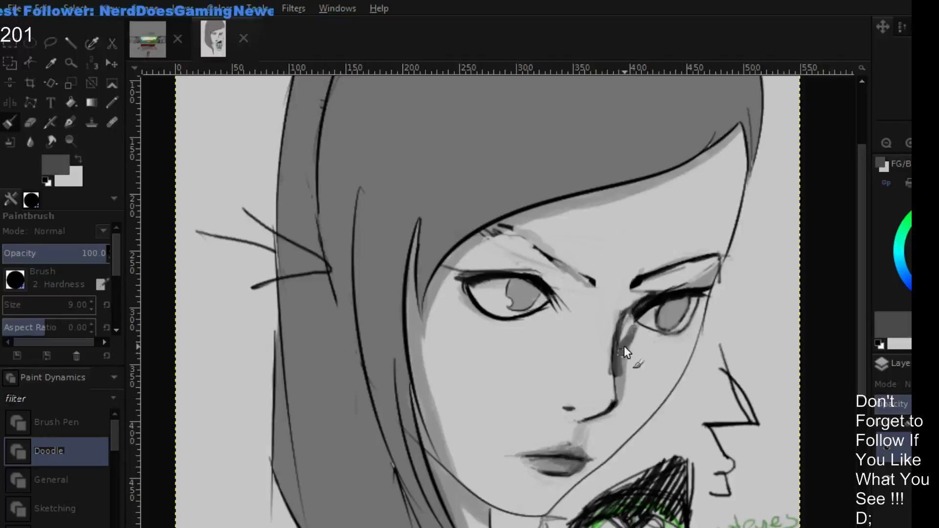
drag(627, 318, 614, 394)
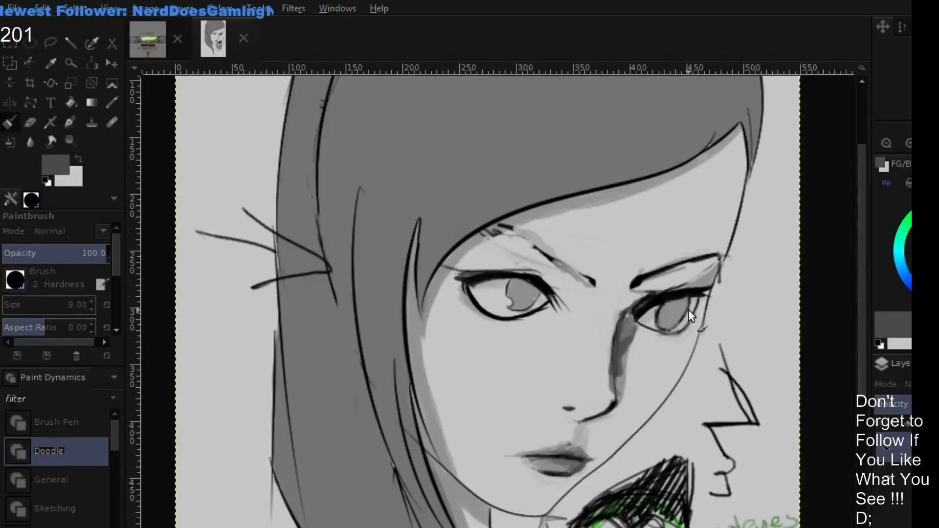
- Try a dark gray stroke above the far eyebrow and paint over it and most of that eyebrow in light gray
drag(615, 283, 667, 255)
ctrl+click(638, 245)
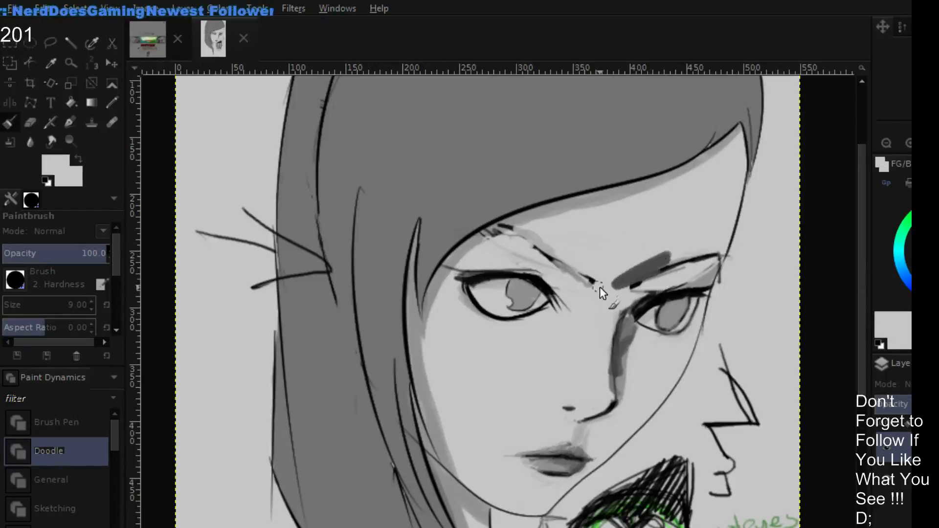
drag(607, 287, 684, 259)
- Redraw both eyebrows lower and more steeply slanted toward the nose bridge in black at brush size 6
key(d)
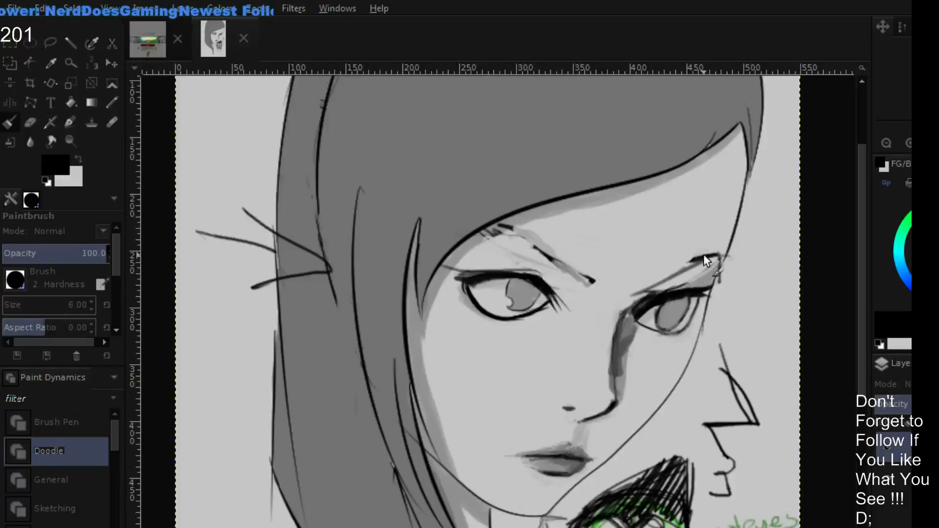
drag(703, 253, 638, 299)
mouse_move(683, 270)
mouse_down()
mouse_move(620, 298)
mouse_move(668, 281)
mouse_move(644, 294)
mouse_move(619, 296)
mouse_up()
mouse_move(499, 231)
mouse_down()
mouse_move(554, 275)
mouse_move(543, 264)
mouse_move(571, 285)
mouse_move(582, 281)
mouse_up()
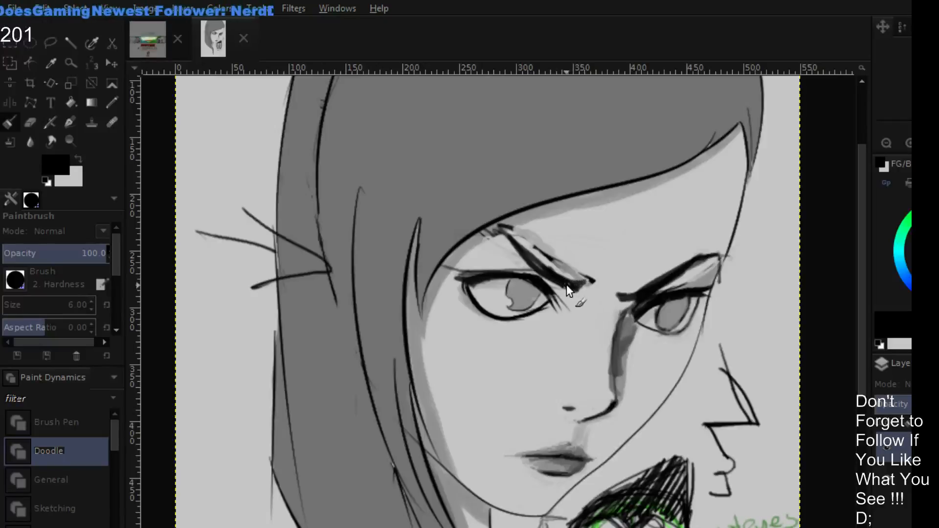
mouse_move(502, 246)
mouse_down()
mouse_move(564, 274)
mouse_move(506, 246)
mouse_move(533, 271)
mouse_move(519, 242)
mouse_move(550, 277)
mouse_up()
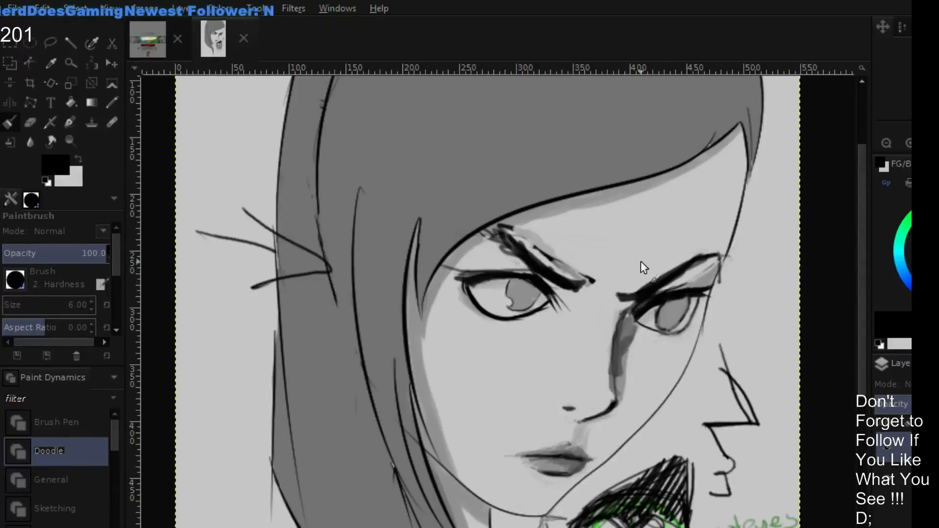
- Sketch an inward and a downward guide arrow between the brows and extend the near eyebrow's inner end in black
mouse_move(677, 251)
mouse_down()
mouse_move(638, 252)
mouse_move(648, 259)
mouse_move(607, 307)
mouse_move(618, 309)
mouse_up()
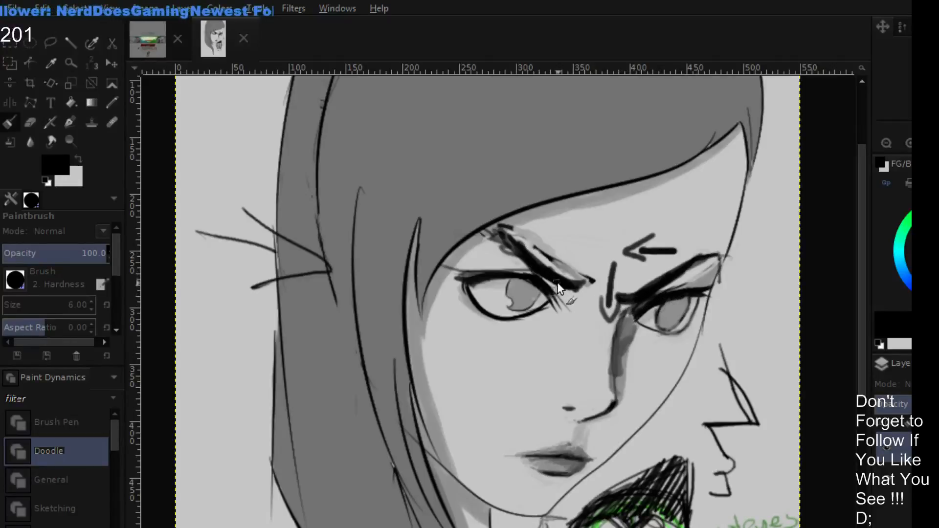
mouse_move(558, 282)
mouse_down()
mouse_move(588, 292)
mouse_move(590, 281)
mouse_move(632, 286)
mouse_up()
- Paint over both guide arrows and trim the nose bridge shading in sampled light gray
ctrl+click(618, 238)
mouse_move(631, 248)
mouse_down()
mouse_move(672, 220)
mouse_move(638, 238)
mouse_move(640, 254)
mouse_move(675, 249)
mouse_up()
mouse_move(611, 277)
mouse_down()
mouse_move(597, 310)
mouse_move(612, 316)
mouse_move(606, 305)
mouse_move(631, 286)
mouse_up()
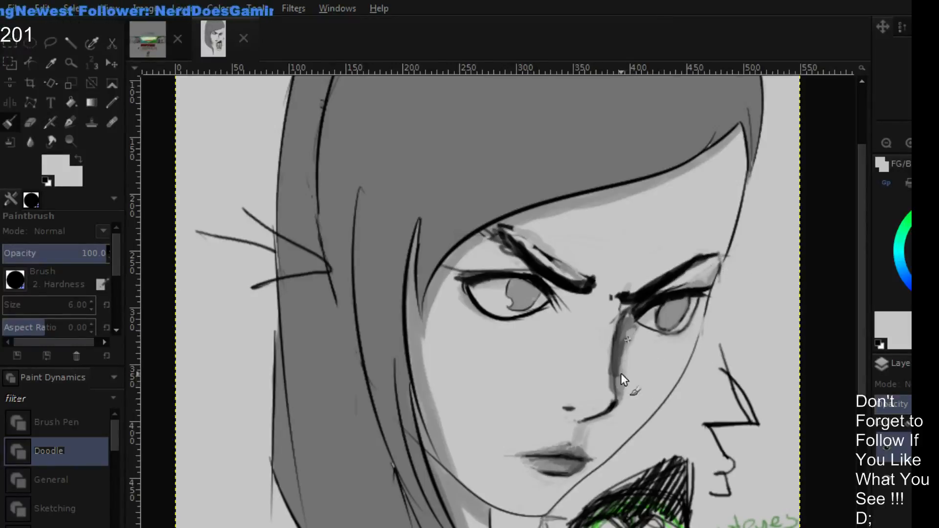
mouse_move(621, 373)
mouse_down()
mouse_move(626, 356)
mouse_move(614, 362)
mouse_move(631, 330)
mouse_move(611, 351)
mouse_up()
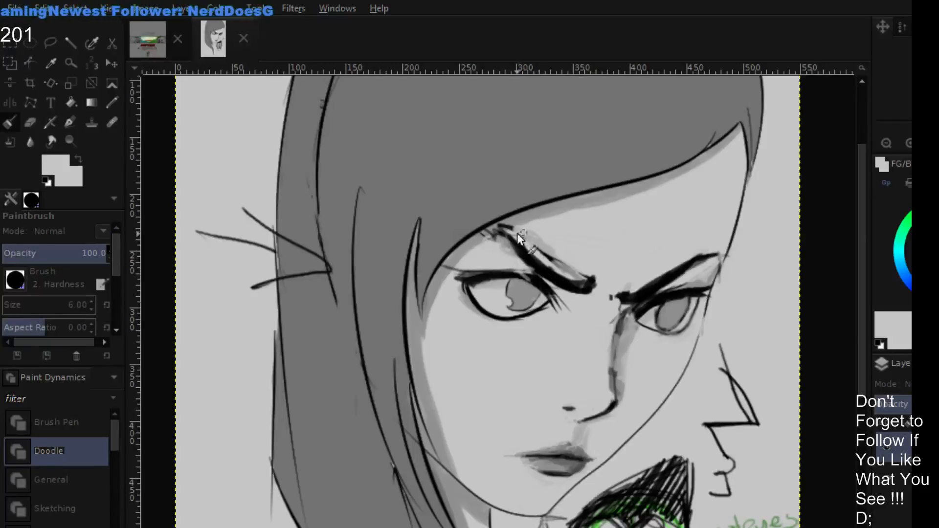
- Trim the upper edges of both eyebrows in light gray and rebuild the far eyebrow with black strokes
drag(517, 233, 570, 282)
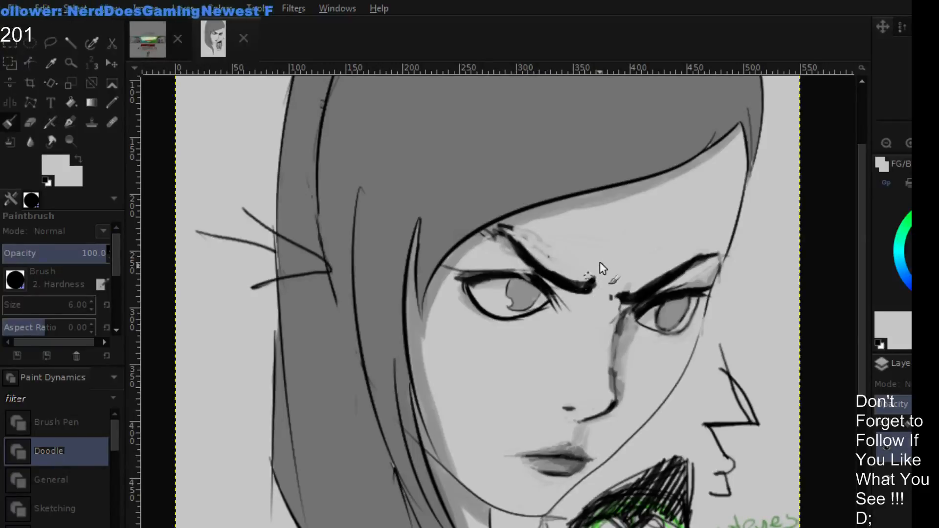
drag(643, 287, 690, 261)
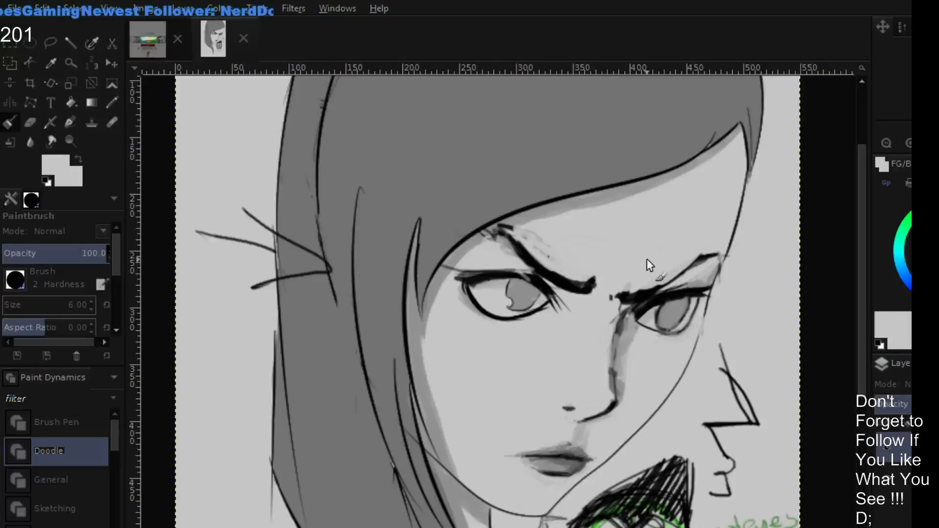
key(d)
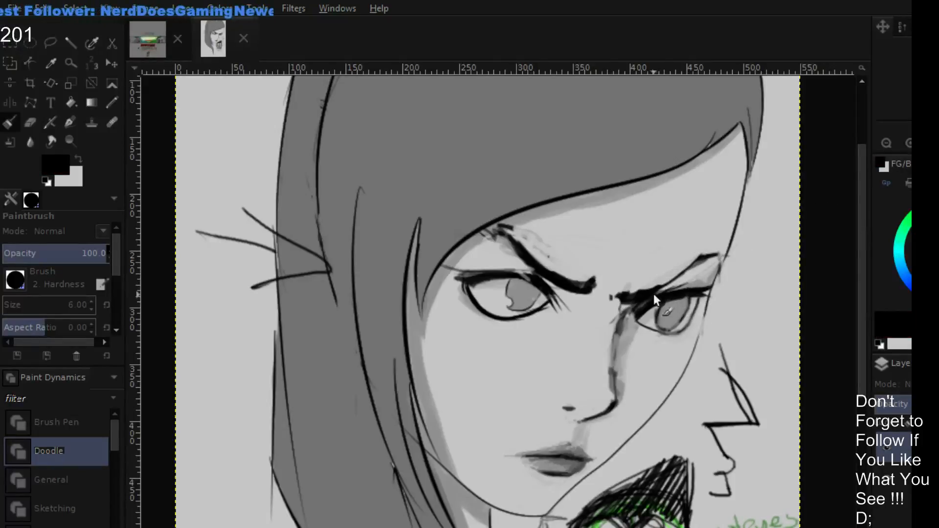
mouse_move(675, 287)
mouse_down()
mouse_move(714, 252)
mouse_move(663, 195)
mouse_up()
- Compare the whole portrait with and without the retouch layer, and switch to the NOPEACE lettering image
click(892, 140)
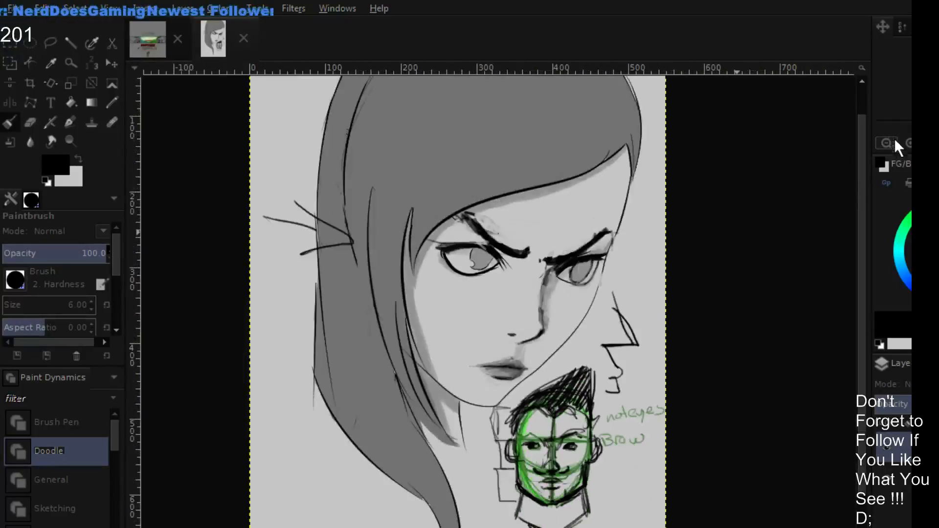
click(887, 443)
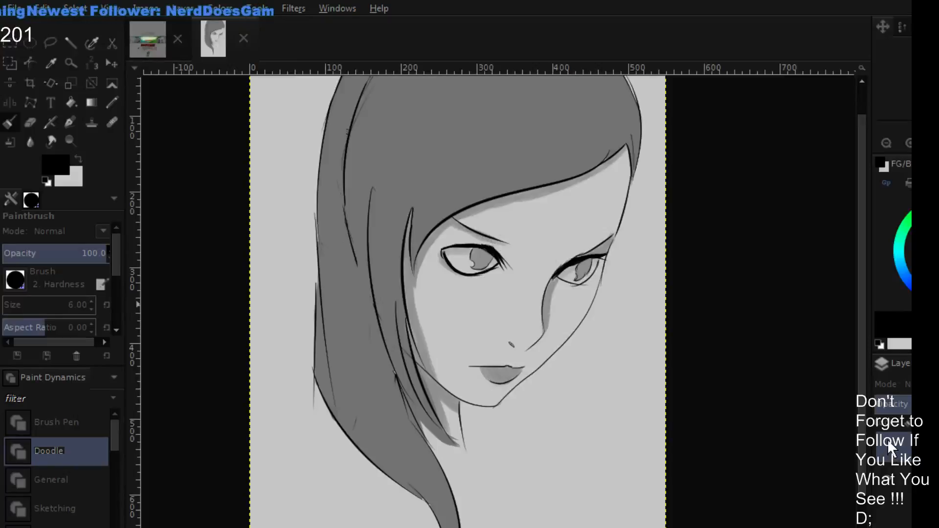
click(888, 439)
click(885, 438)
click(885, 437)
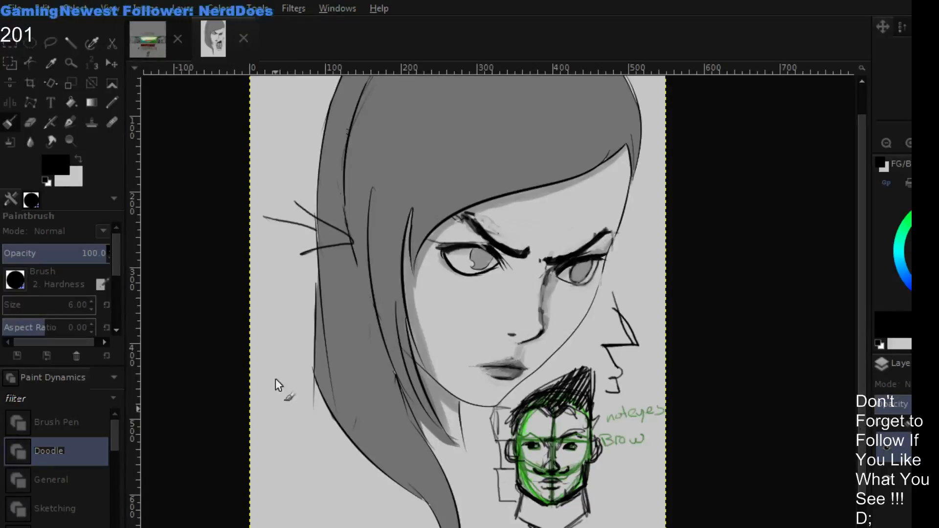
drag(312, 256, 357, 227)
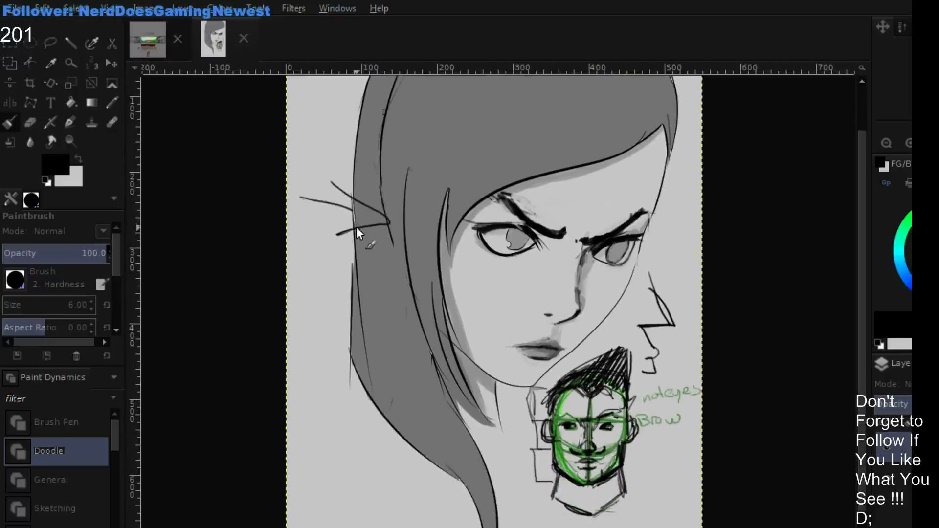
click(157, 46)
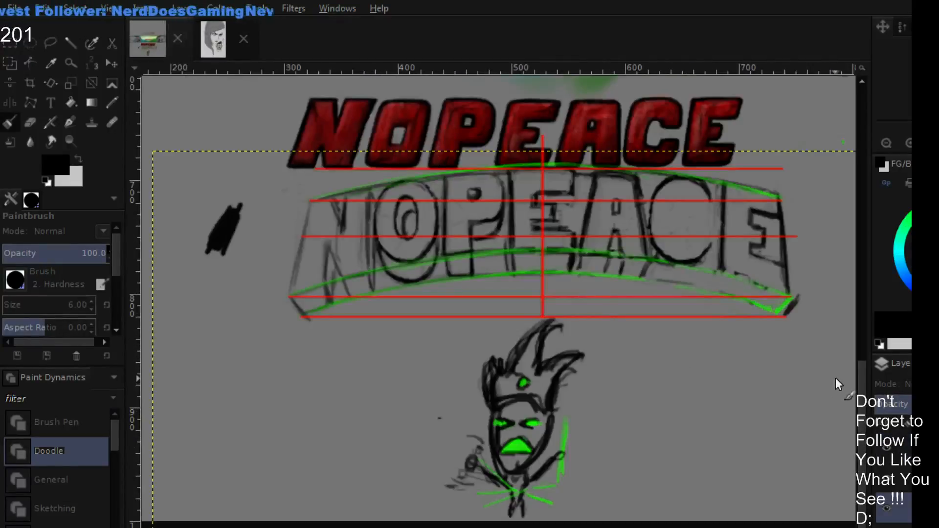
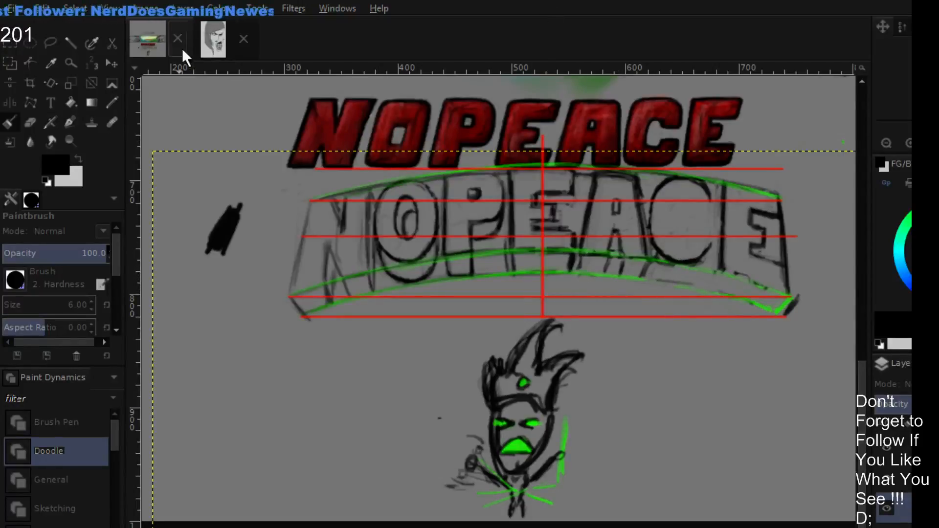
- Switch to the portrait image and repeatedly hide and show the retouch layer to compare the face before and after
click(208, 47)
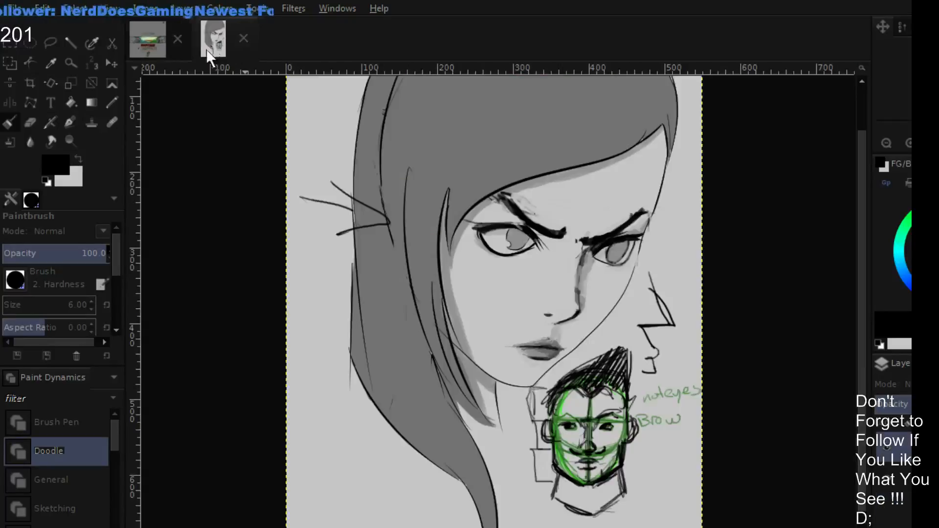
click(887, 441)
click(891, 440)
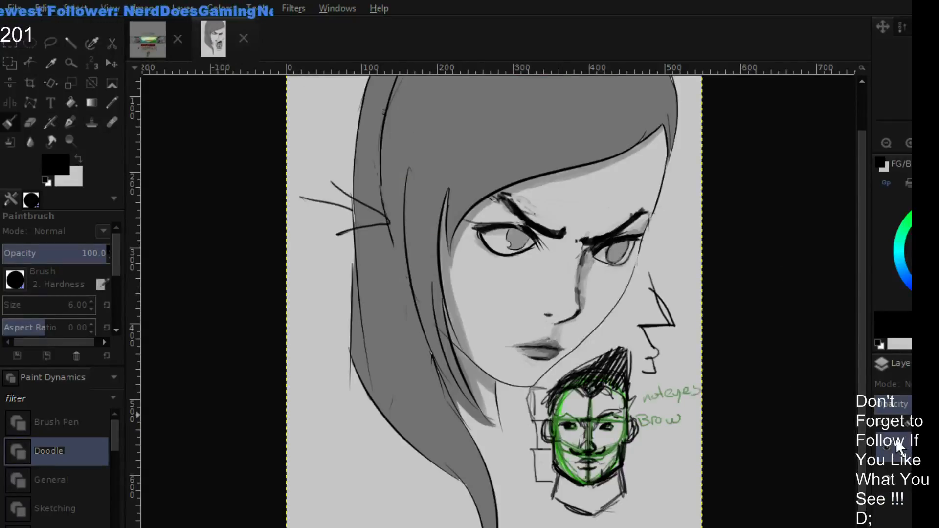
click(886, 444)
click(881, 446)
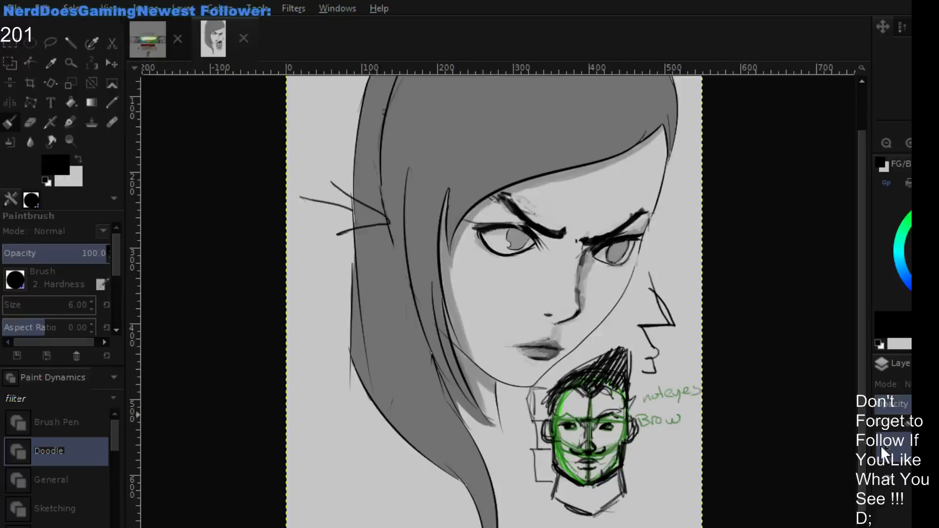
click(887, 445)
click(888, 444)
click(889, 444)
click(890, 444)
click(888, 444)
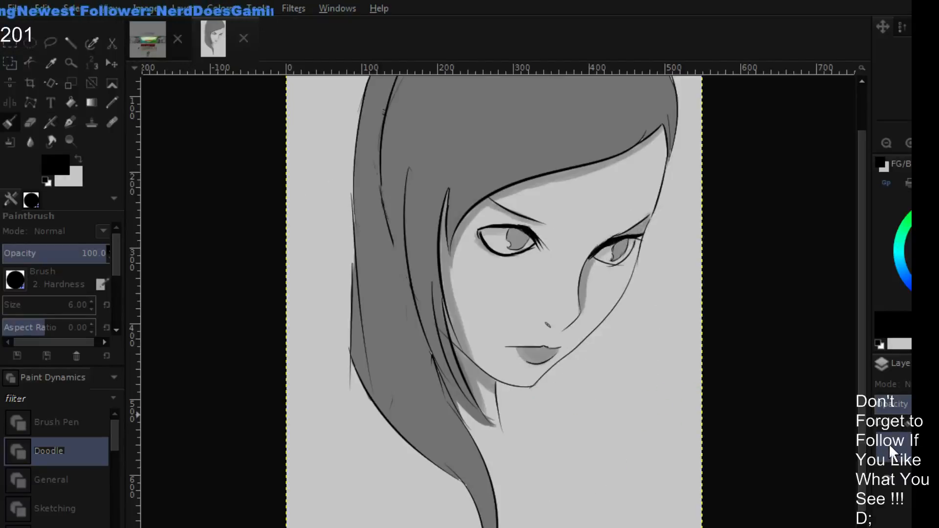
click(887, 445)
click(888, 444)
click(889, 442)
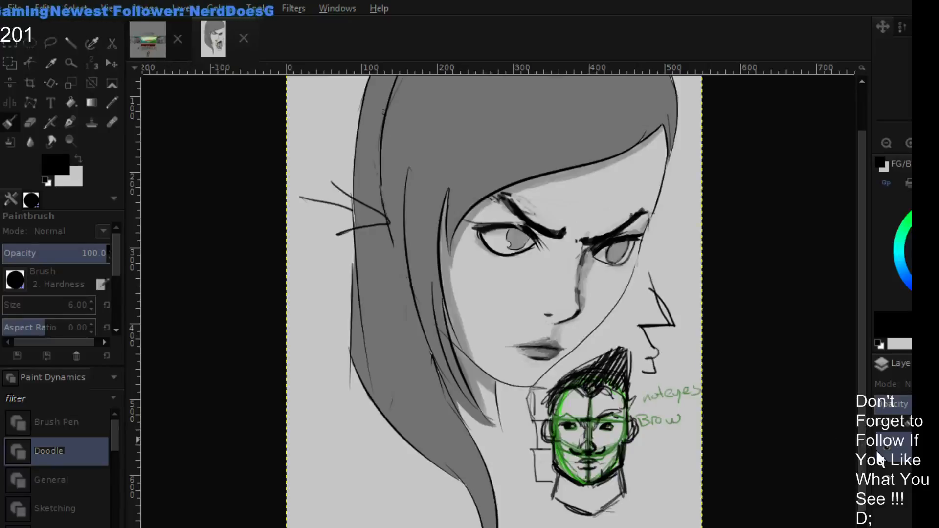
click(888, 444)
click(887, 444)
click(888, 444)
click(888, 444)
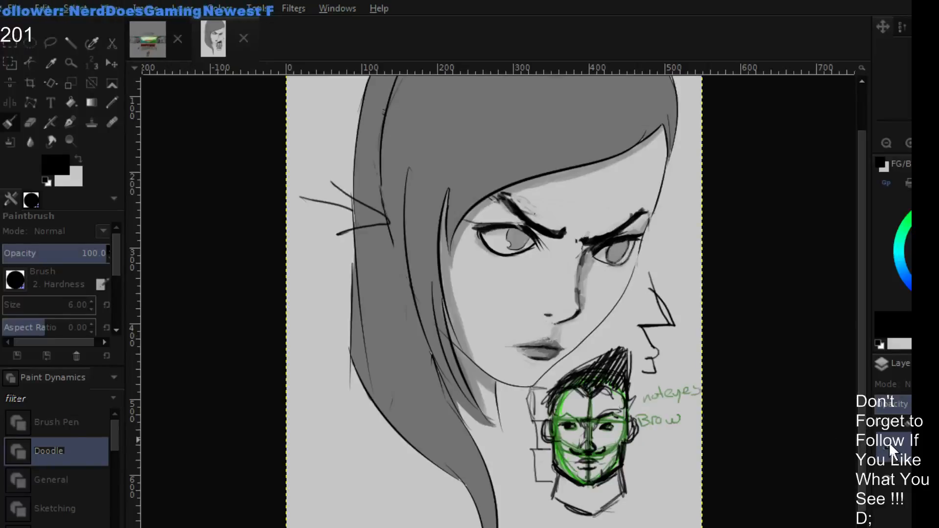
click(888, 442)
click(890, 442)
click(891, 442)
click(889, 443)
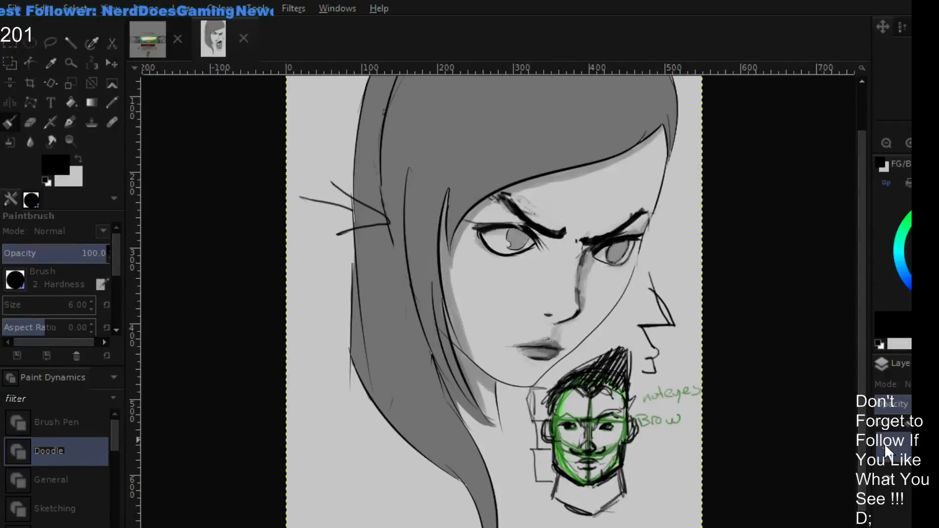
click(884, 444)
click(882, 444)
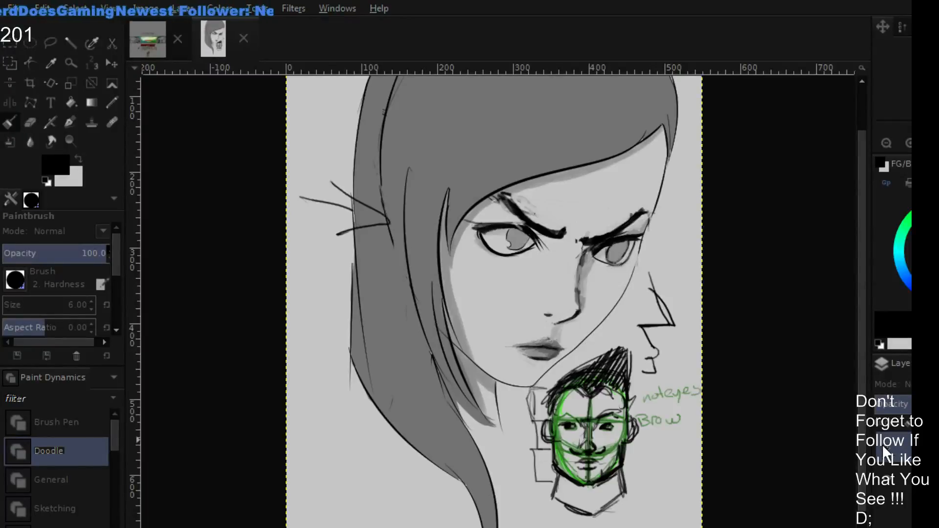
- Sample the light gray of the face and examine the portrait's expression with the retouch layer toggled off and on
ctrl+click(611, 285)
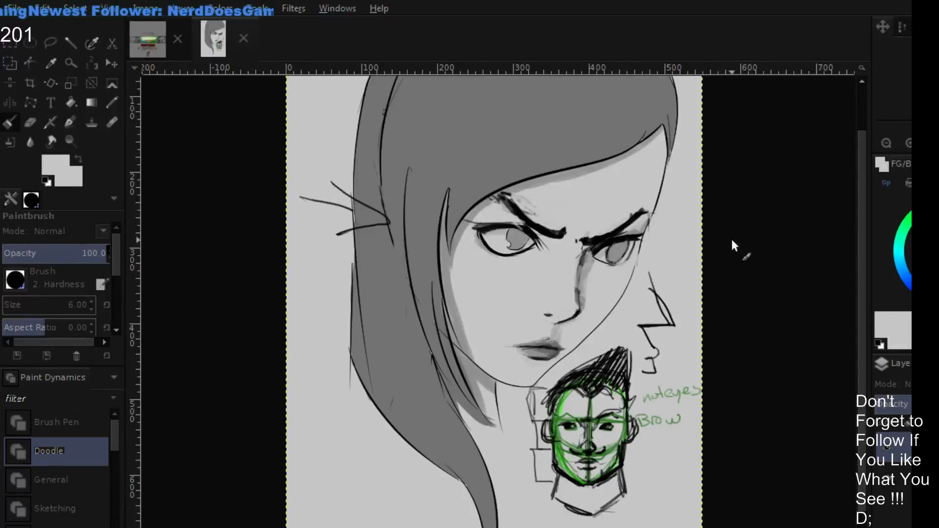
click(884, 442)
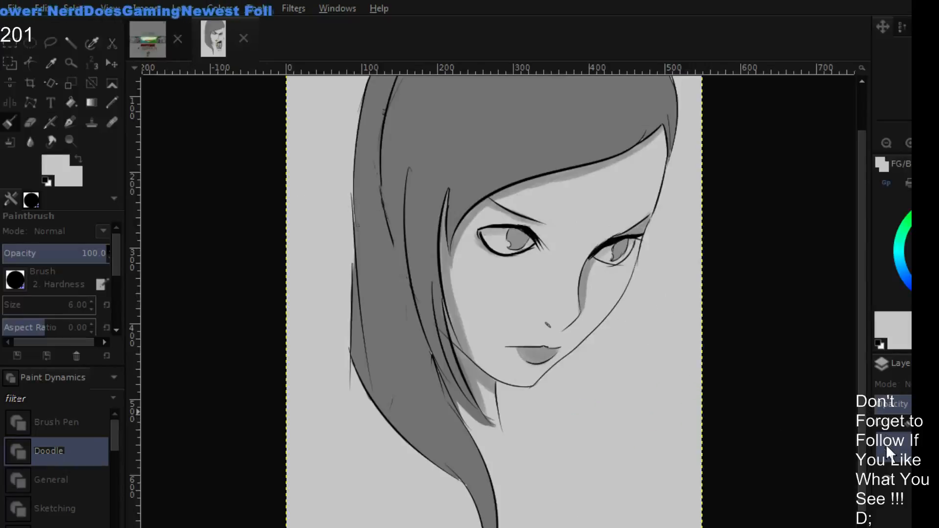
click(886, 443)
click(889, 443)
click(891, 444)
click(885, 439)
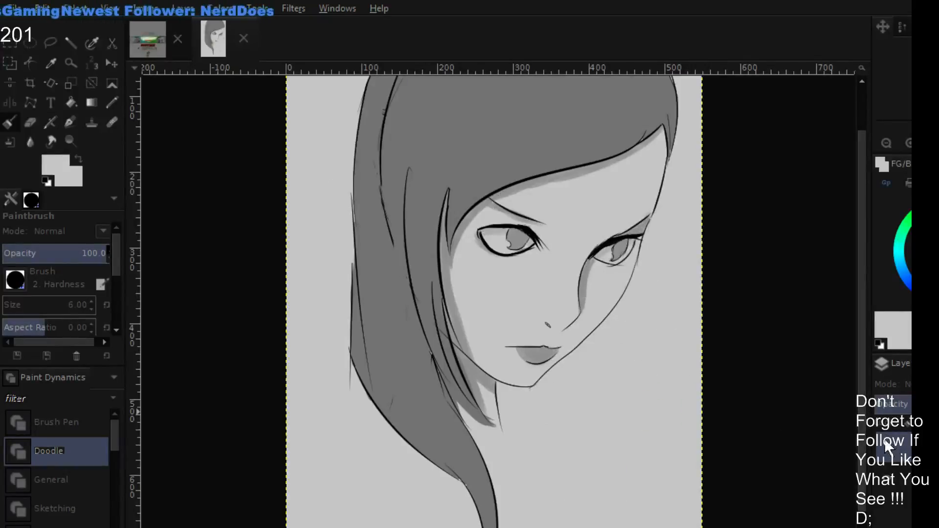
click(882, 439)
click(880, 440)
click(879, 440)
click(878, 442)
click(879, 442)
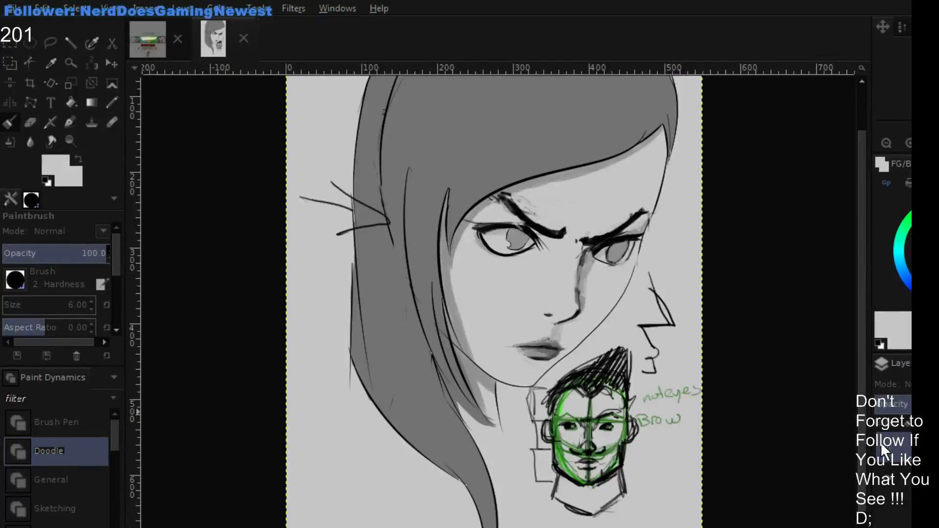
click(881, 442)
click(882, 441)
click(883, 441)
click(882, 438)
click(882, 440)
click(880, 438)
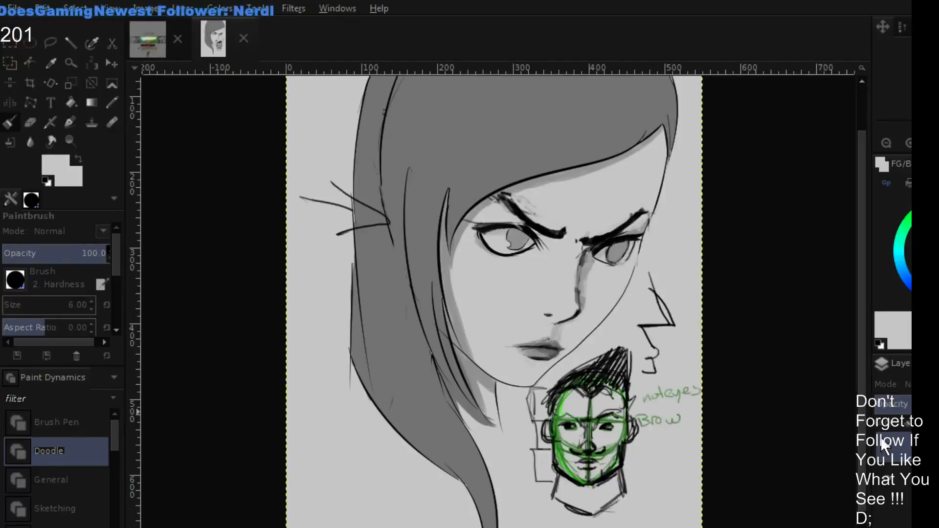
click(880, 436)
click(879, 436)
click(879, 436)
click(879, 437)
click(880, 439)
click(882, 442)
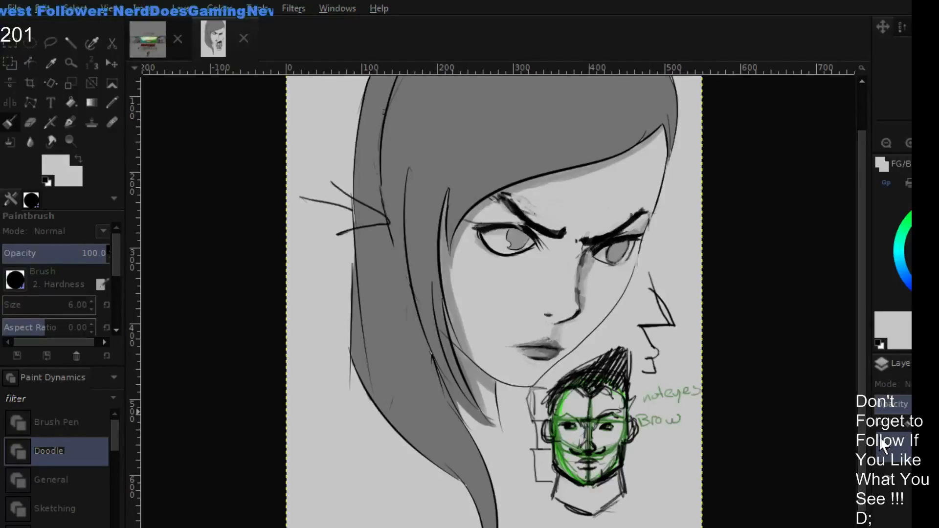
click(880, 438)
click(879, 437)
click(879, 437)
click(879, 437)
click(878, 436)
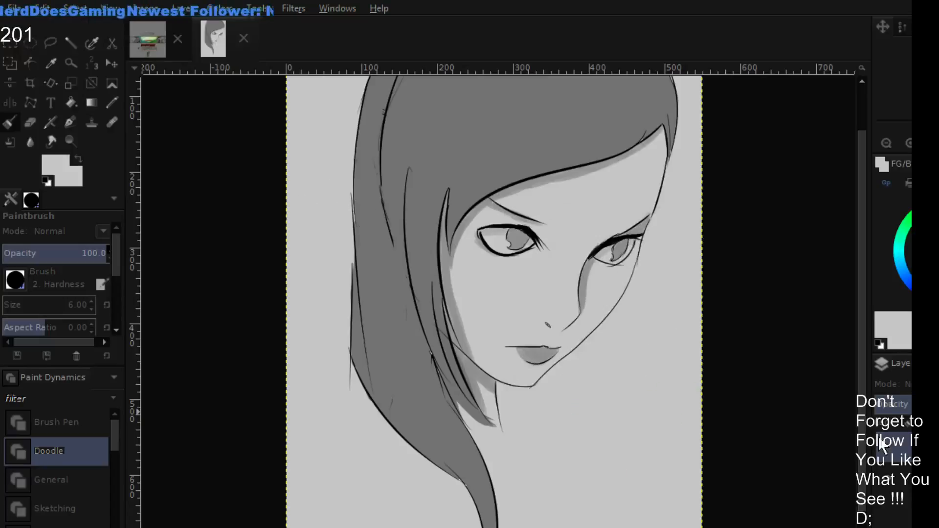
click(879, 436)
click(878, 436)
click(880, 439)
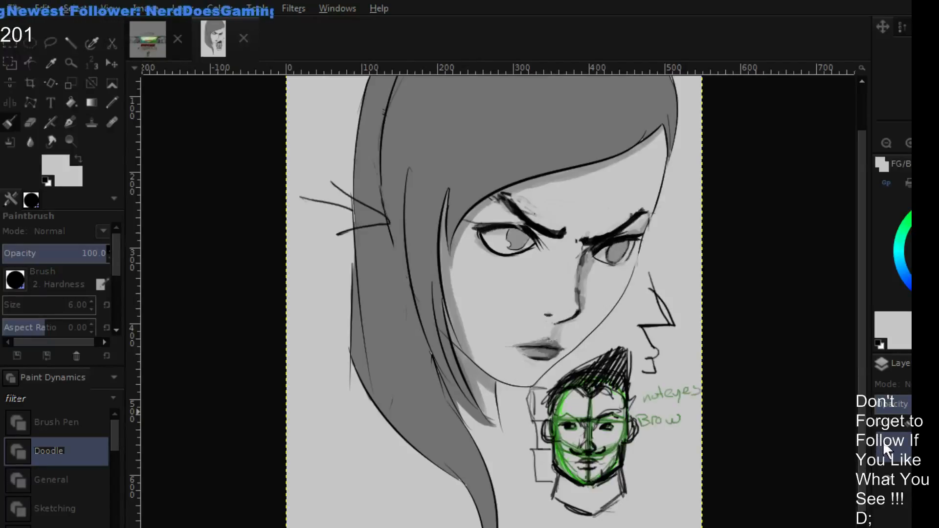
click(883, 441)
click(886, 442)
click(886, 443)
click(886, 441)
click(885, 442)
click(885, 442)
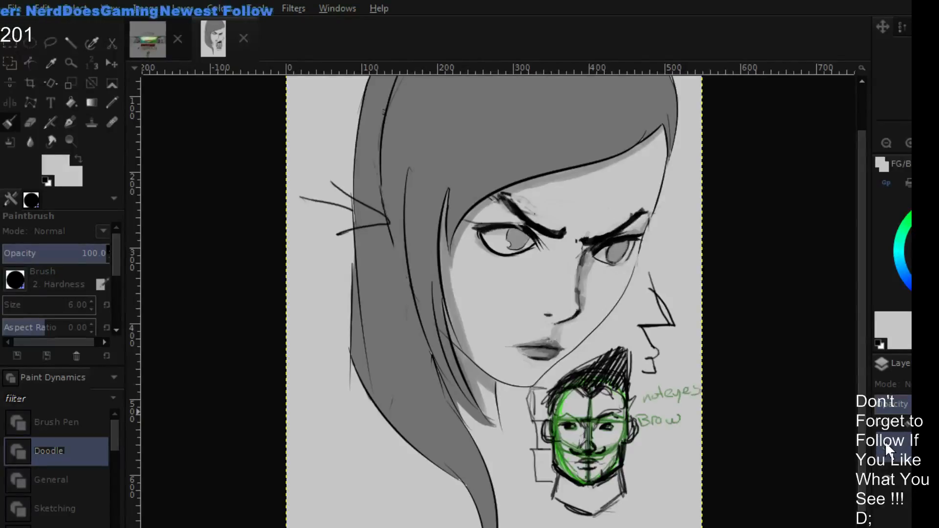
click(885, 442)
click(886, 442)
click(886, 443)
click(885, 442)
click(885, 441)
click(885, 442)
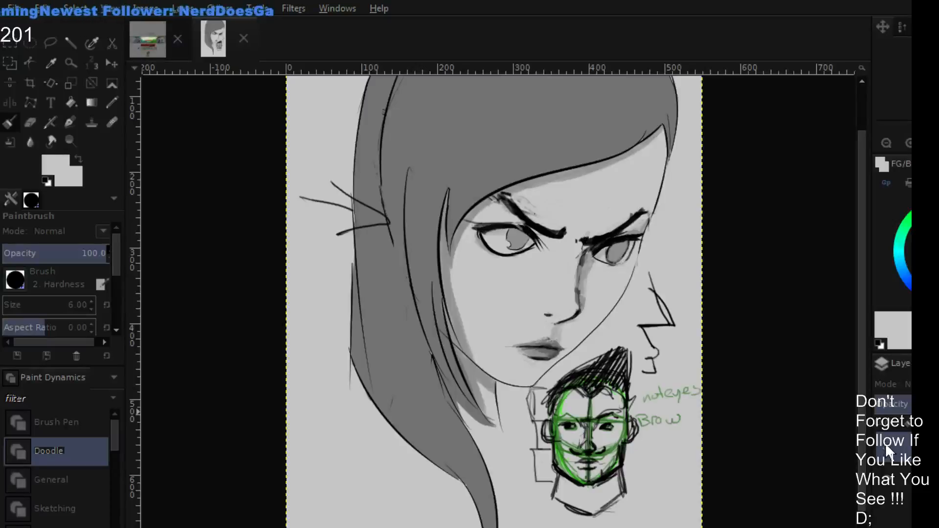
click(882, 442)
click(883, 442)
click(884, 442)
click(886, 442)
click(886, 442)
click(885, 442)
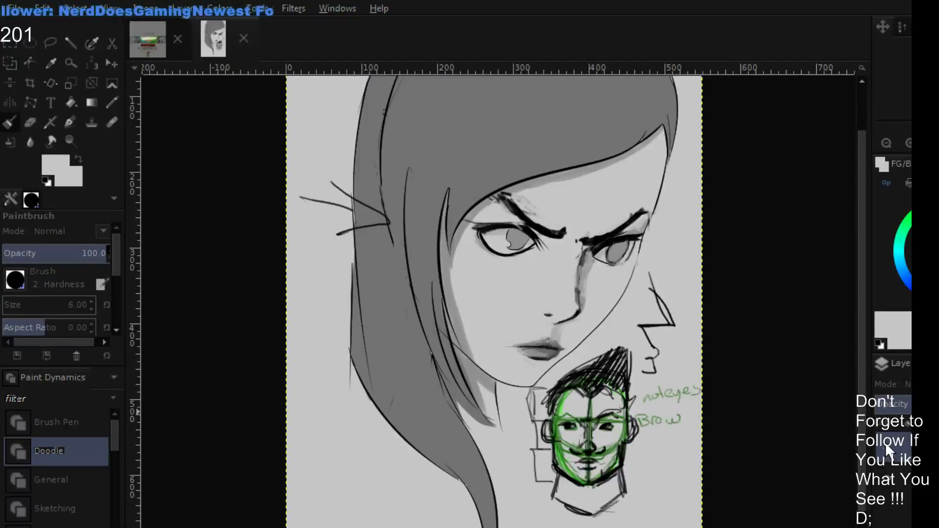
click(884, 442)
click(884, 442)
click(883, 444)
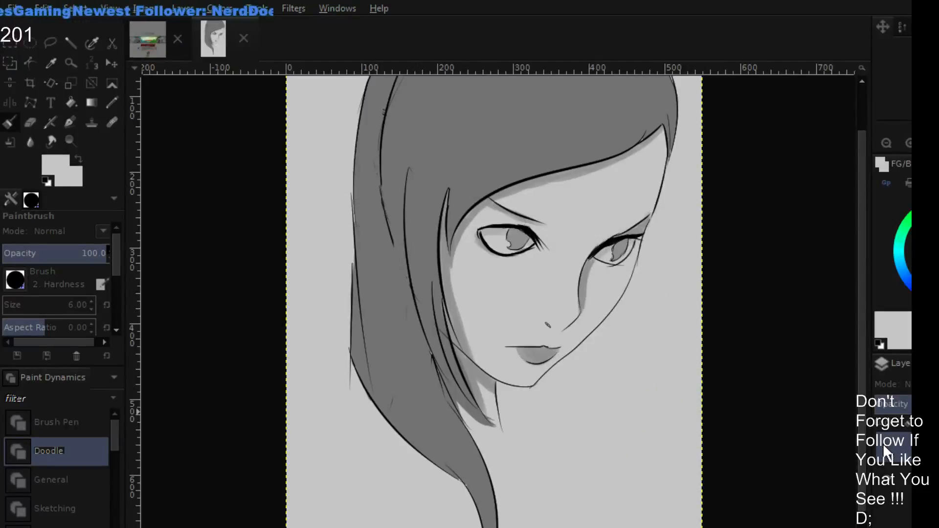
click(884, 443)
click(885, 443)
click(885, 443)
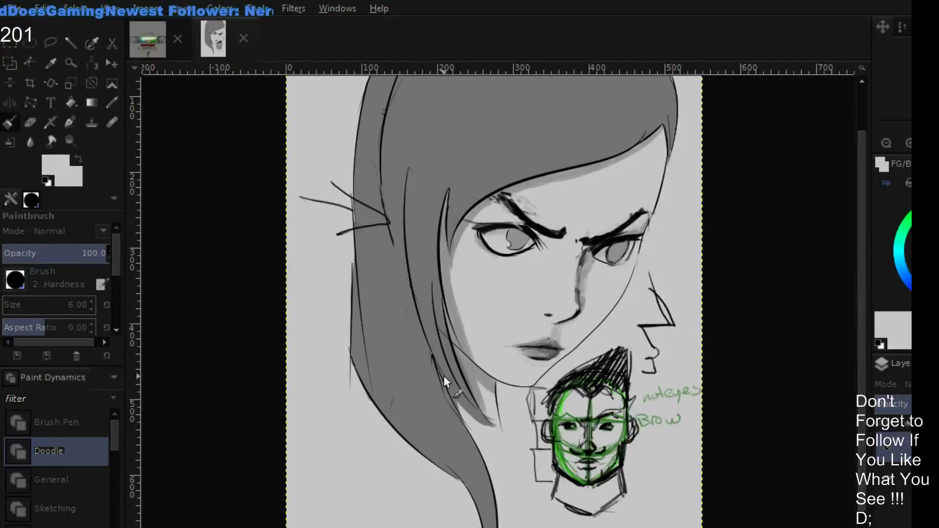
- Reset the paint colour to black and return to the NOPEACE lettering image after one more look at the portrait
click(149, 40)
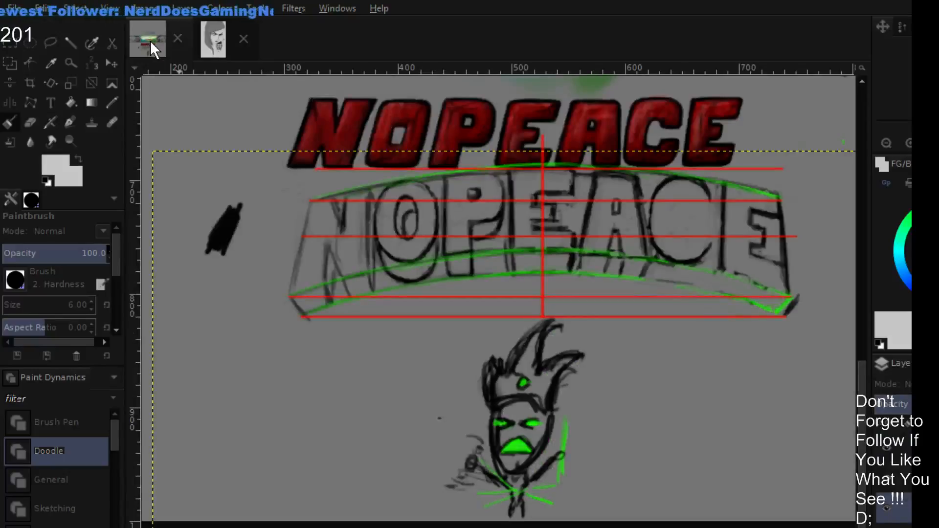
drag(935, 260, 923, 287)
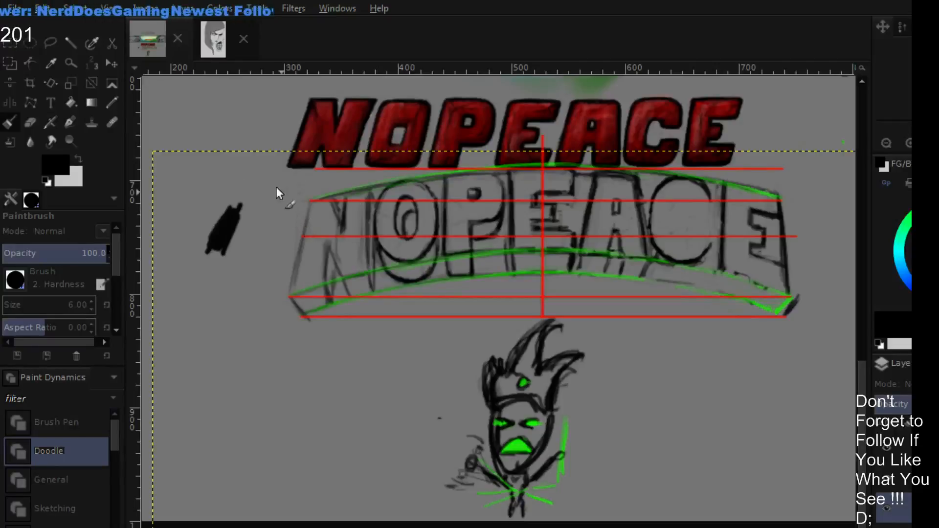
click(217, 50)
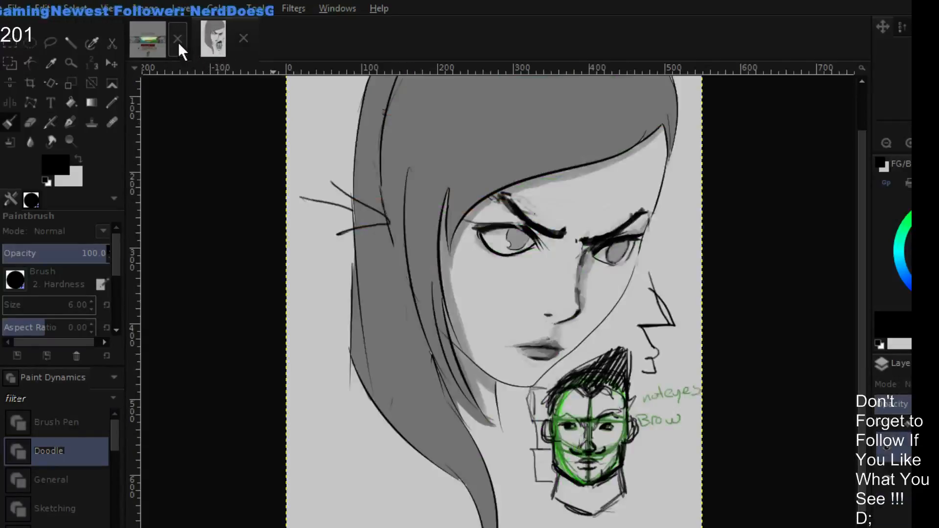
click(151, 43)
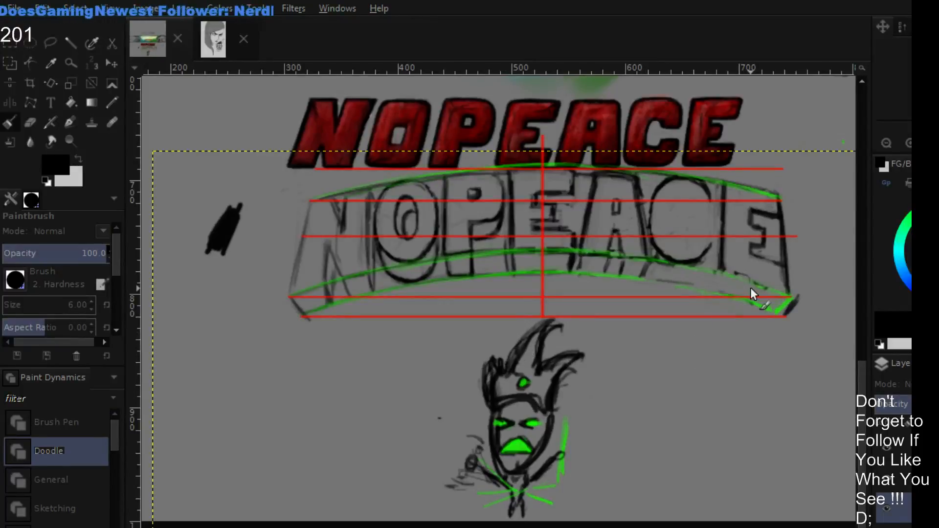
- Redraw the left edge of the middle E in the sketched NOPEACE lettering with black strokes at brush size 2
drag(723, 390, 722, 394)
drag(747, 315, 768, 329)
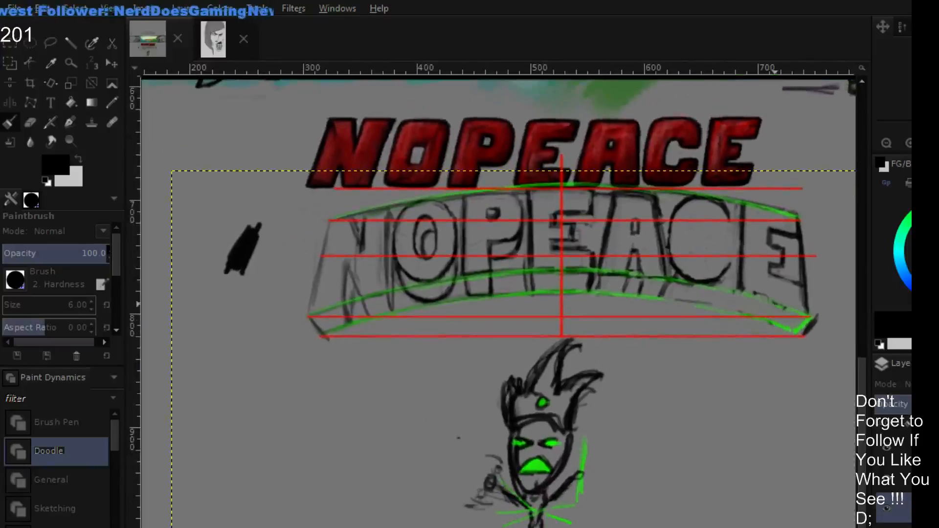
key(plus)
drag(682, 268, 663, 353)
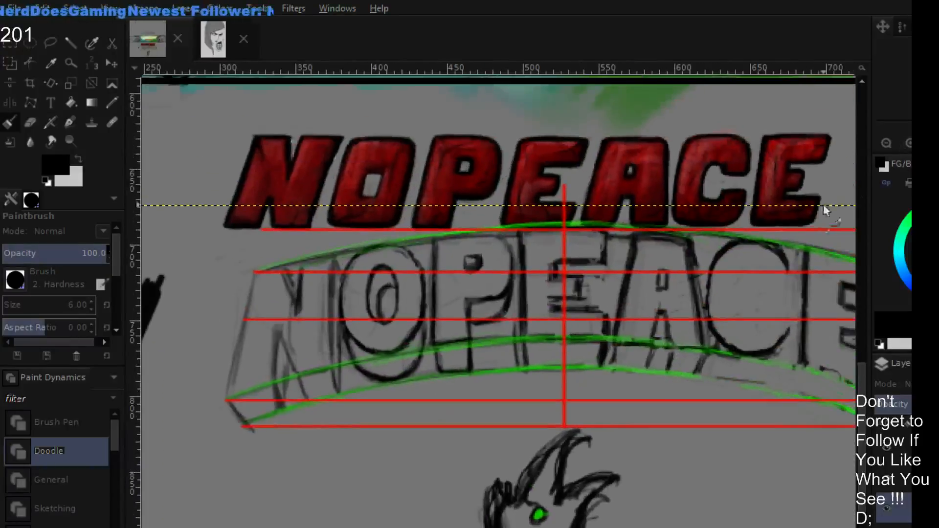
key(plus)
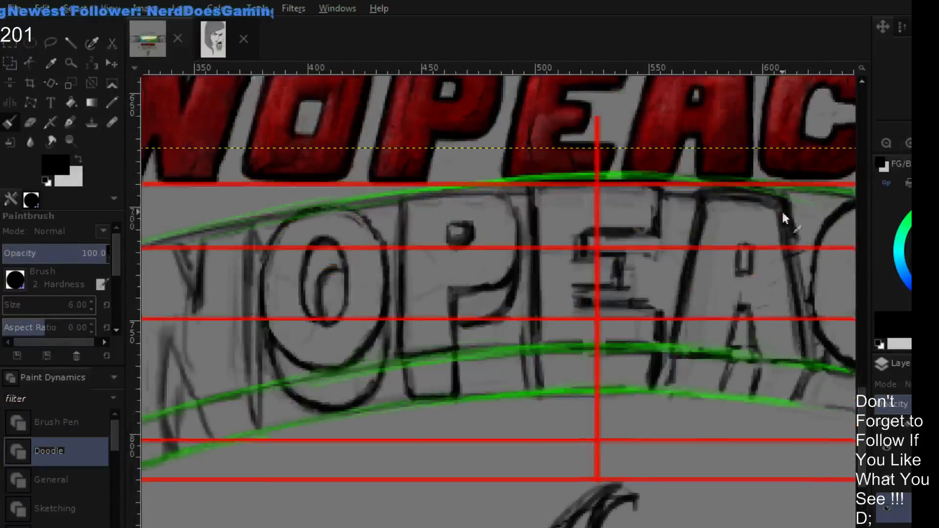
drag(781, 210, 698, 246)
drag(611, 369, 673, 358)
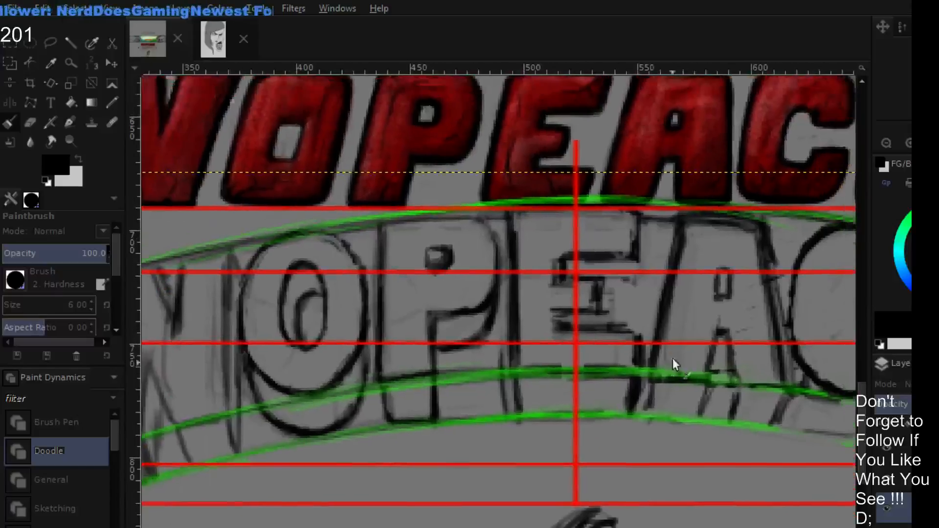
ctrl+click(535, 308)
key(shift+e)
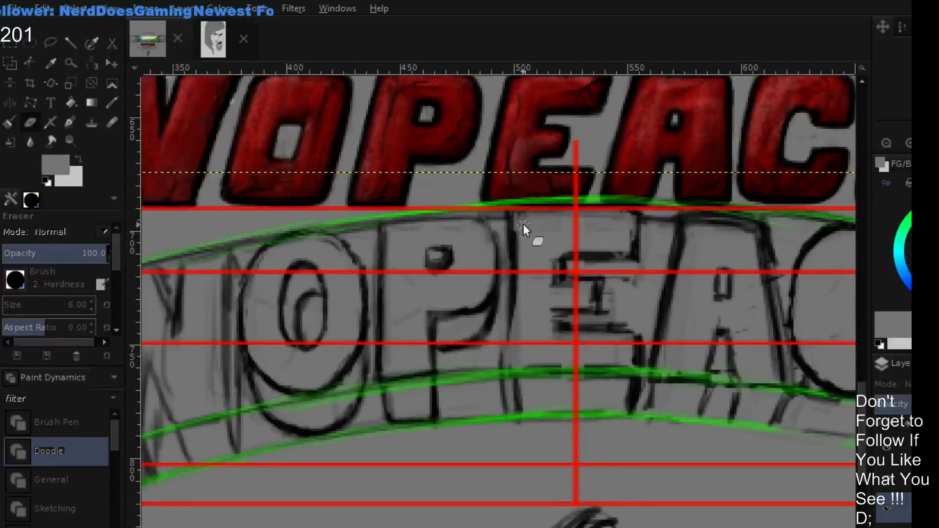
key(p)
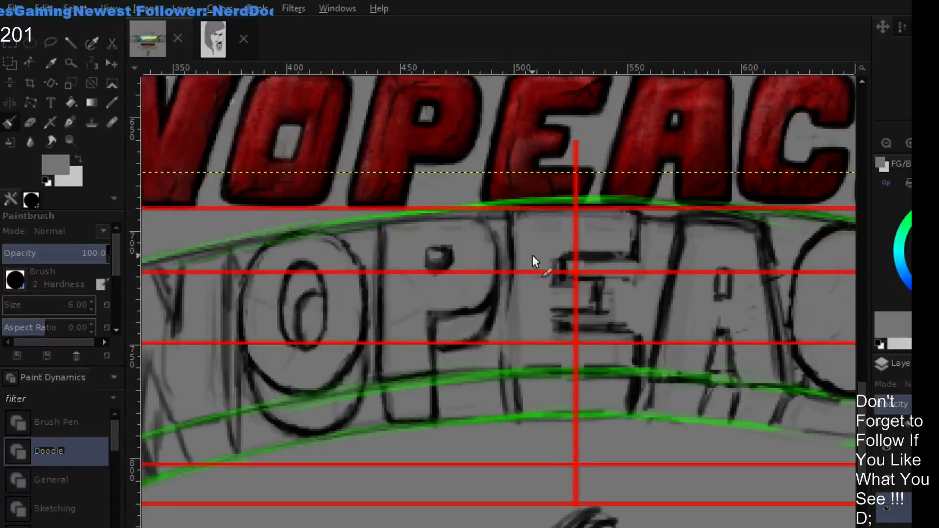
ctrl+click(631, 271)
key(d)
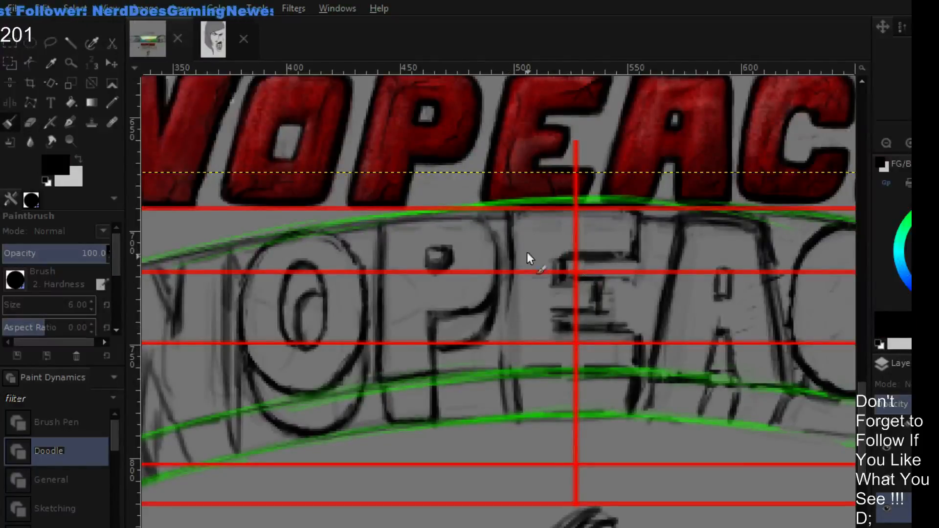
drag(514, 216, 511, 342)
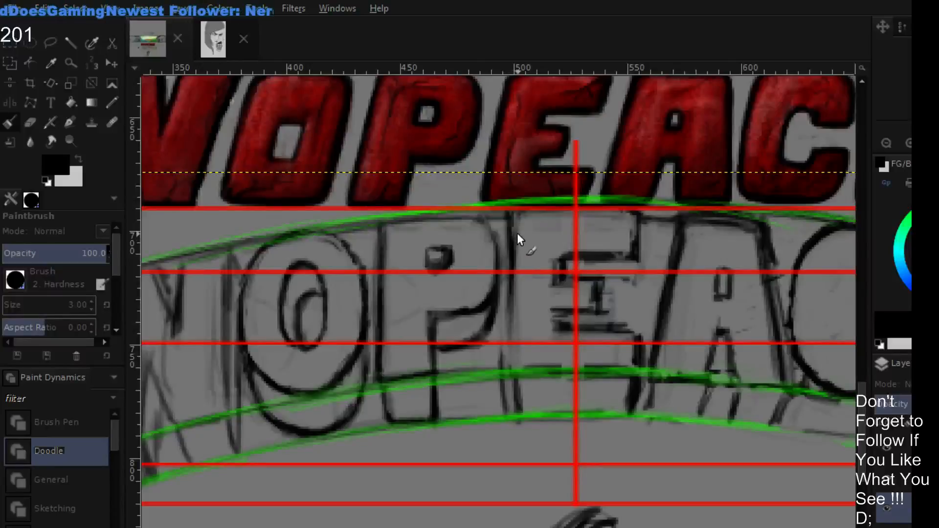
key(bracketright)
drag(508, 222, 502, 344)
drag(514, 254, 502, 352)
drag(510, 273, 499, 339)
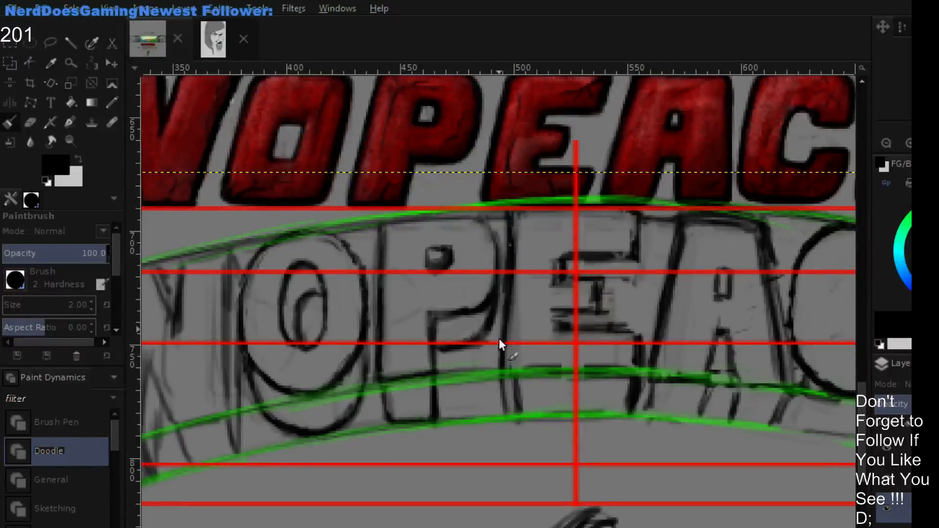
drag(513, 229, 499, 351)
drag(510, 236, 502, 337)
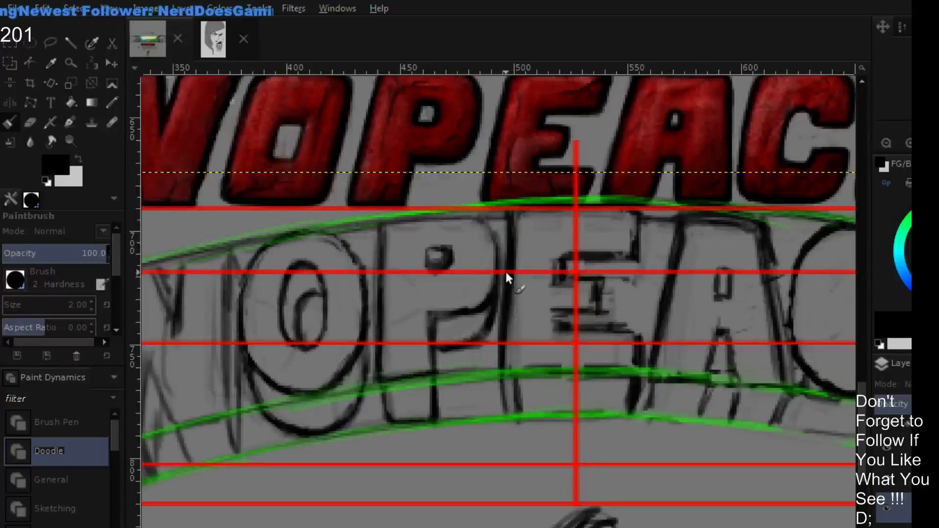
- Darken the left edge of the middle E in the arched lettering and erase the stray strokes beside it
drag(505, 271, 501, 362)
key(shift+e)
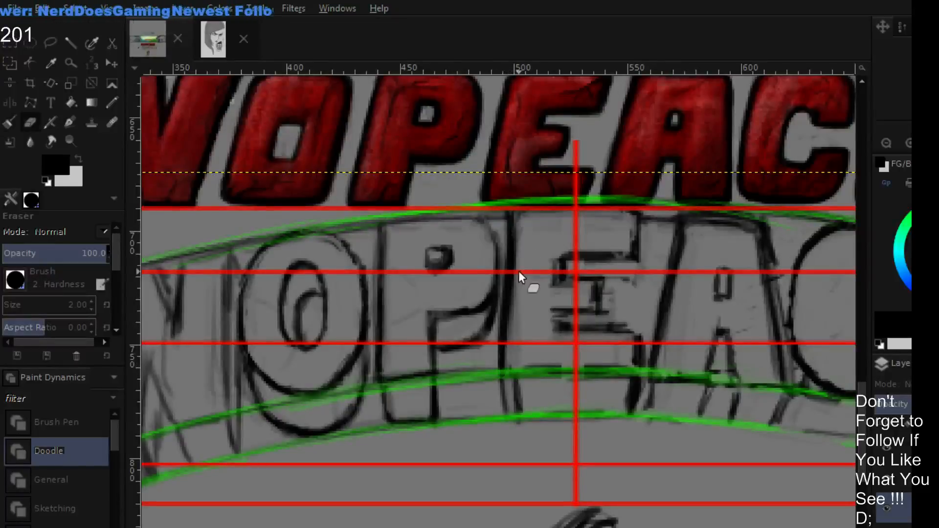
drag(512, 314, 510, 343)
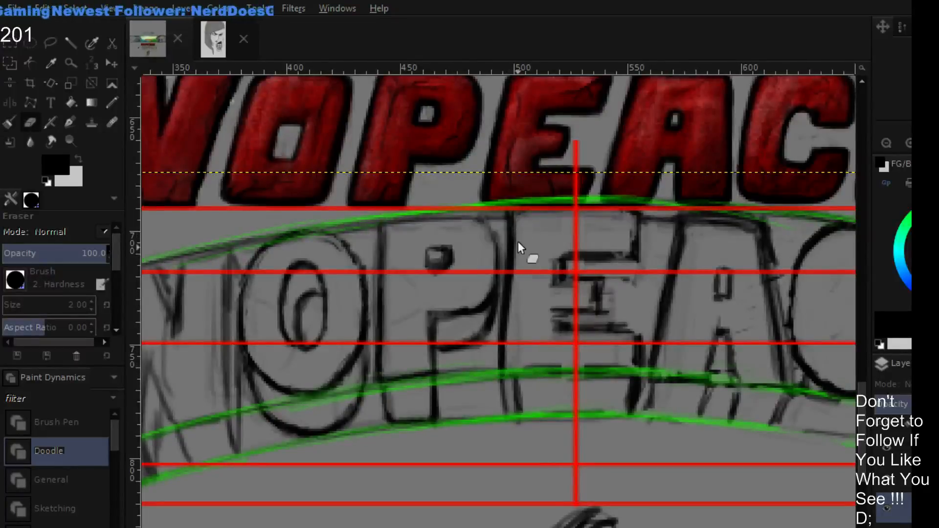
drag(517, 259, 510, 350)
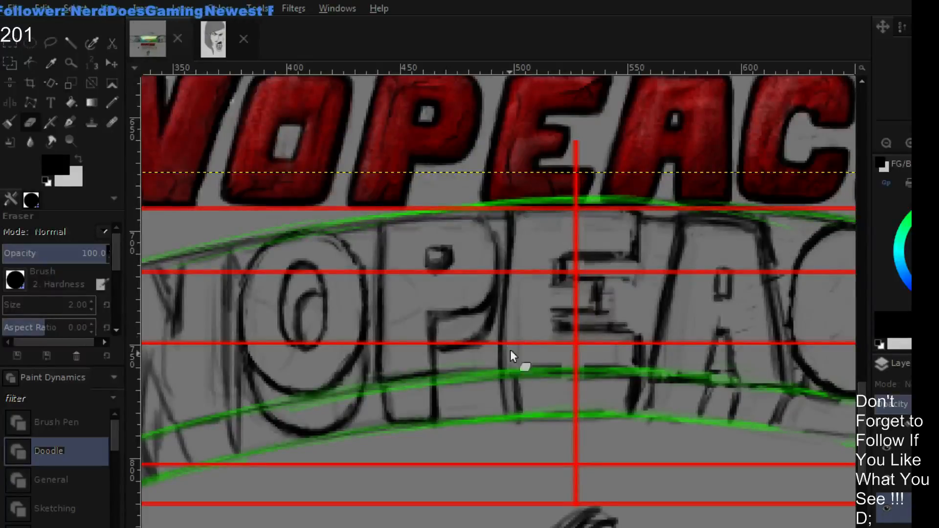
- Clean up the middle E's arms by erasing the ragged edges and repainting the right-hand outline in black
key(p)
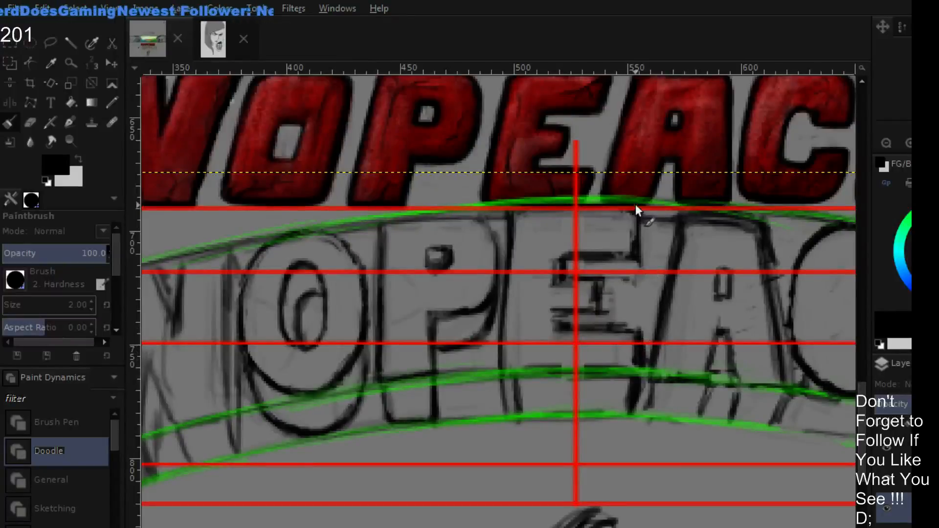
key(shift+e)
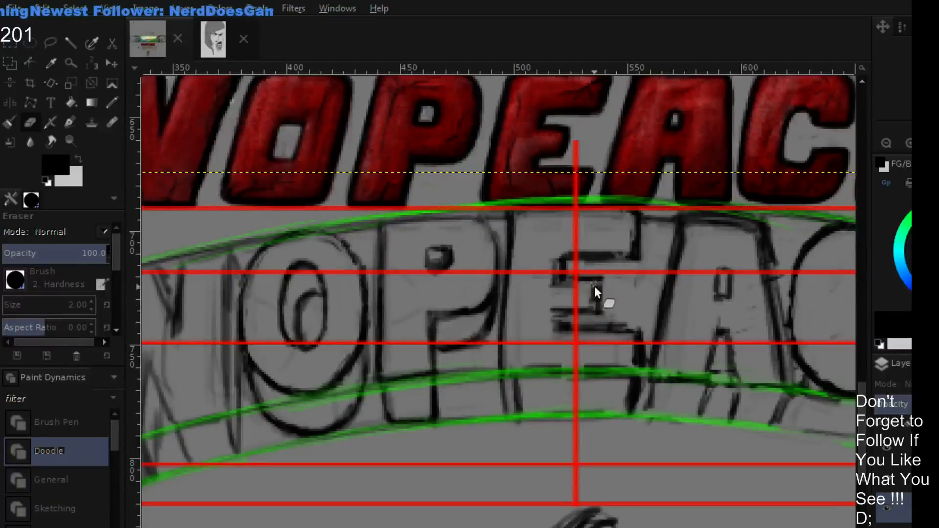
mouse_move(594, 286)
mouse_down()
mouse_move(597, 286)
mouse_move(597, 308)
mouse_move(554, 305)
mouse_move(549, 332)
mouse_move(551, 254)
mouse_up()
drag(550, 331, 554, 234)
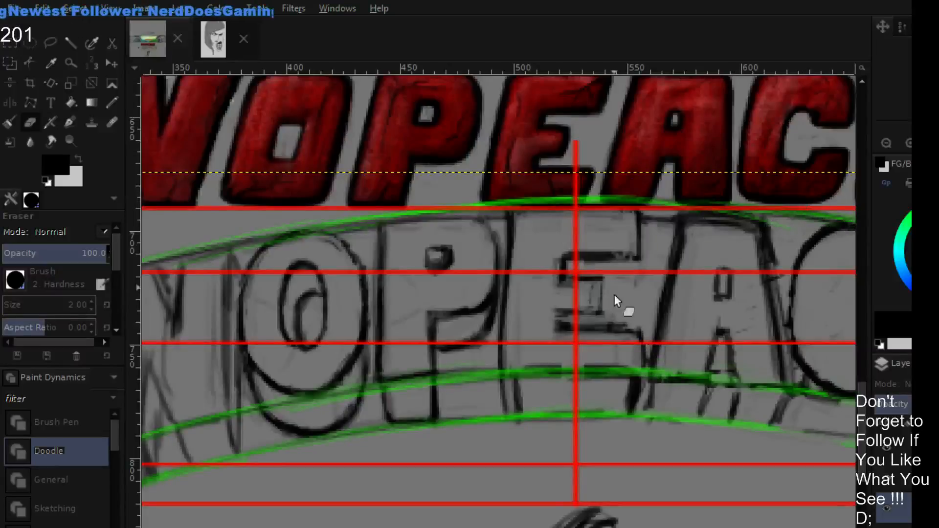
key(p)
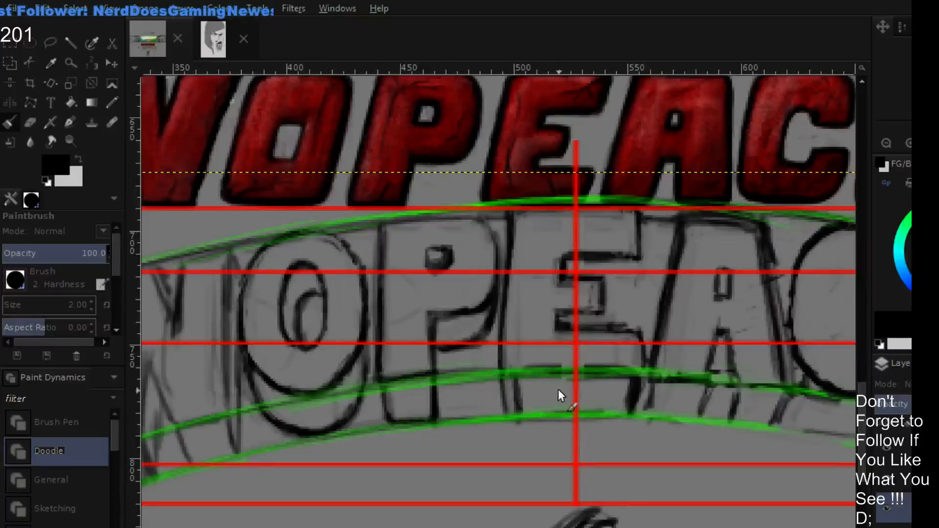
key(shift+e)
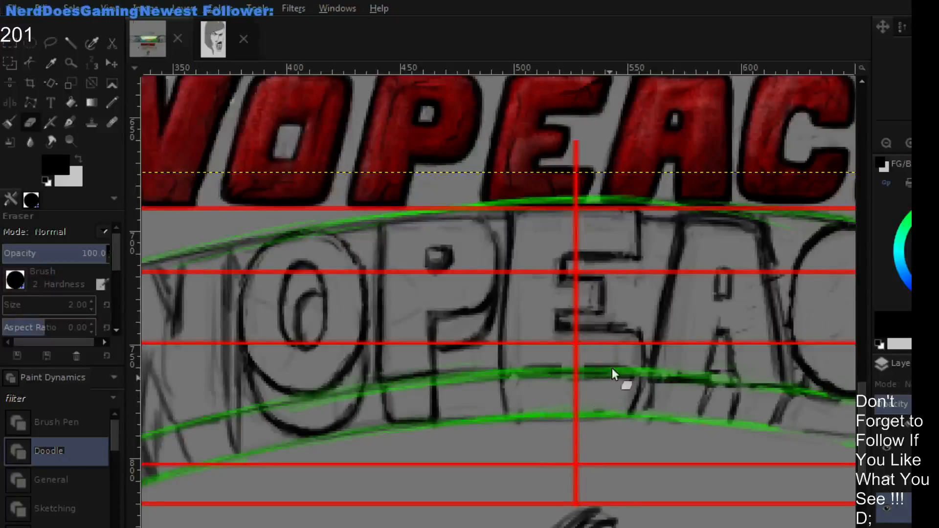
- Erase the line that closes the gap between the upper and lower arms of the final E
key(minus)
key(minus)
key(minus)
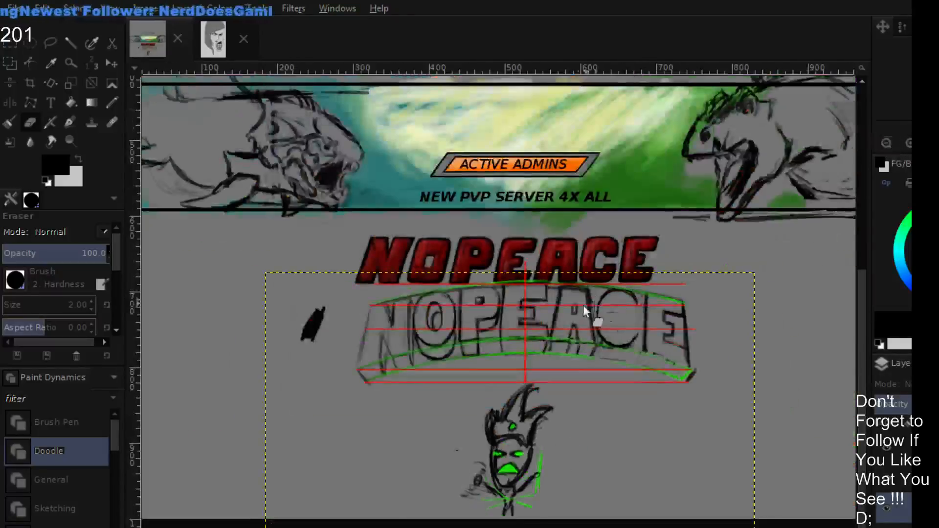
drag(653, 264, 680, 239)
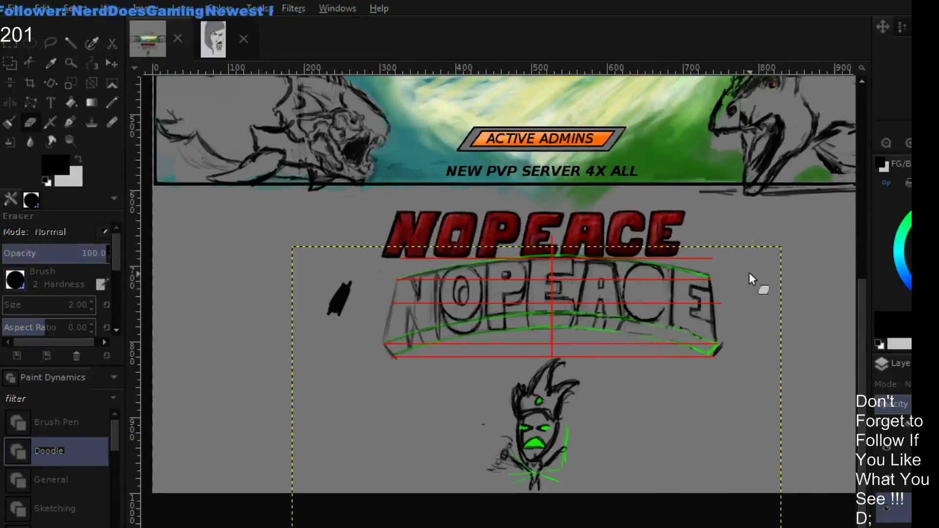
drag(749, 258, 665, 231)
double_click(907, 143)
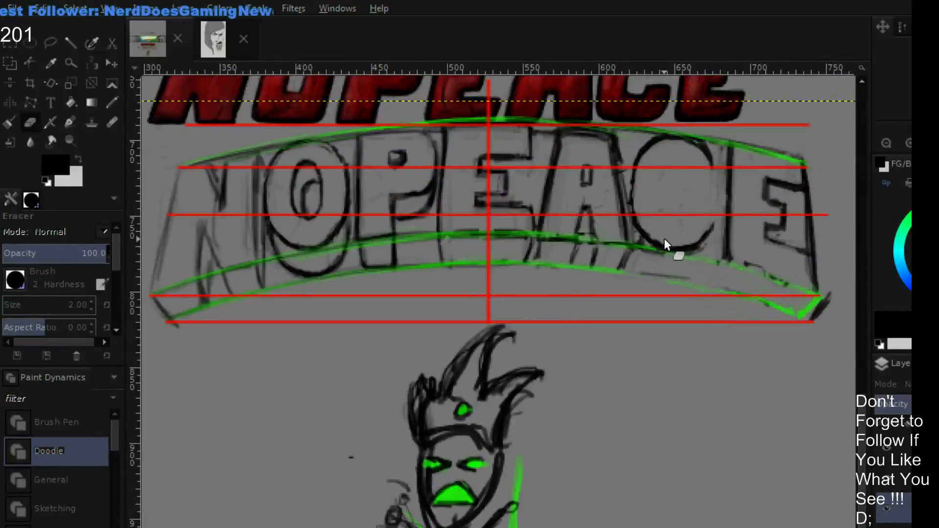
drag(685, 251, 634, 272)
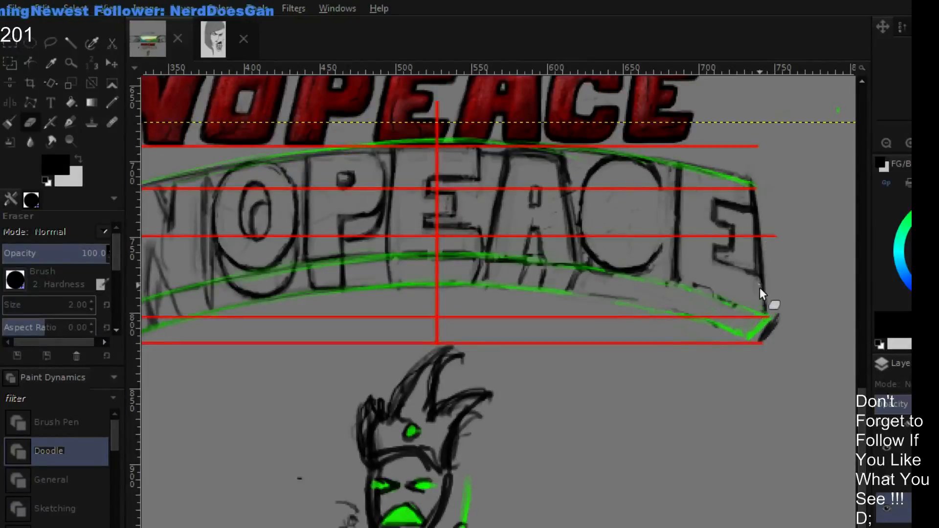
scroll(699, 206, left, 3)
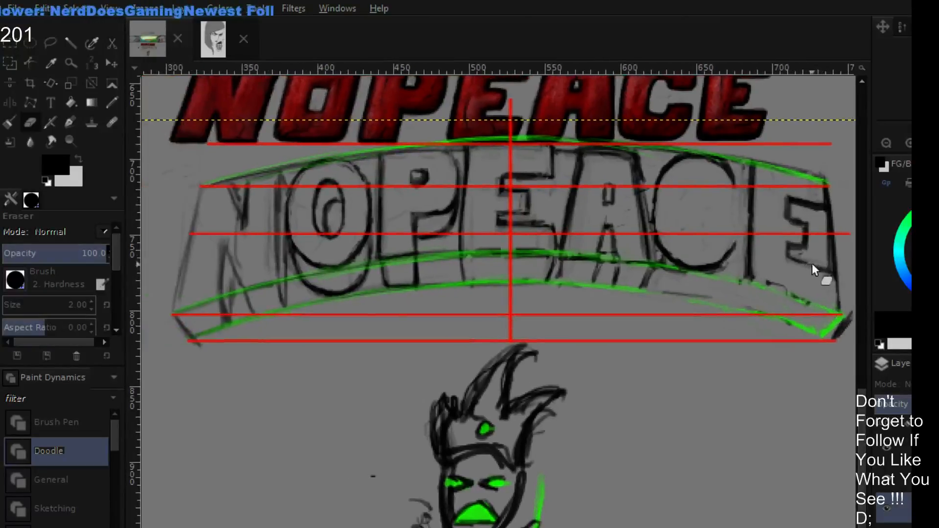
scroll(783, 289, right, 1)
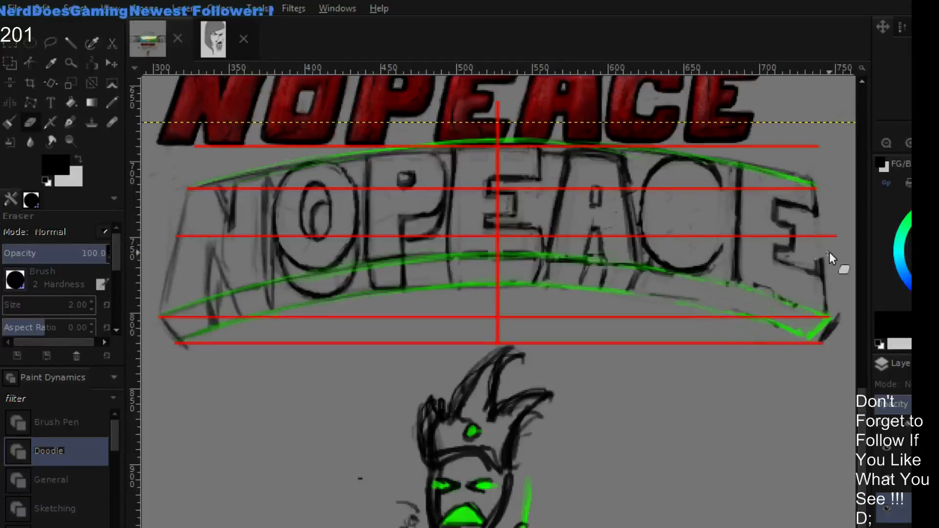
scroll(799, 250, right, 4)
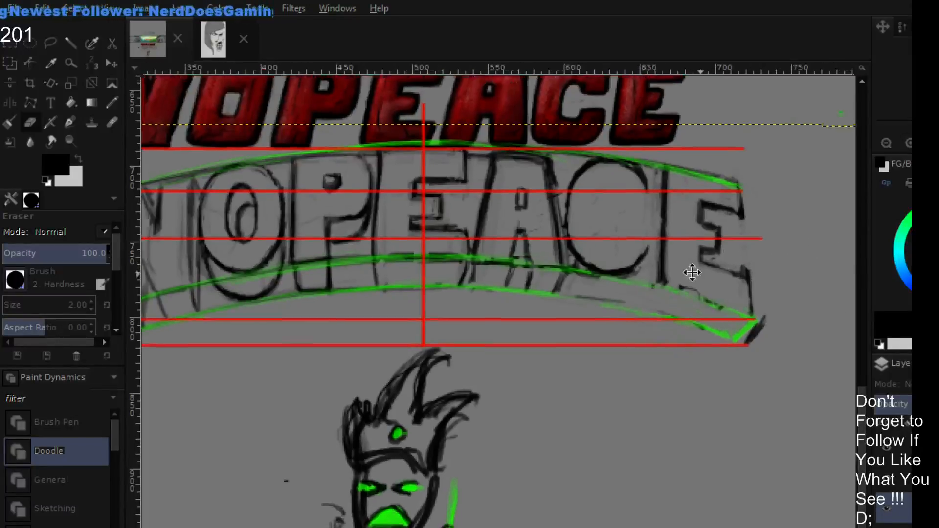
- Redraw the right end of the final E's lower arm in black and tidy the arm ends with the eraser
key(p)
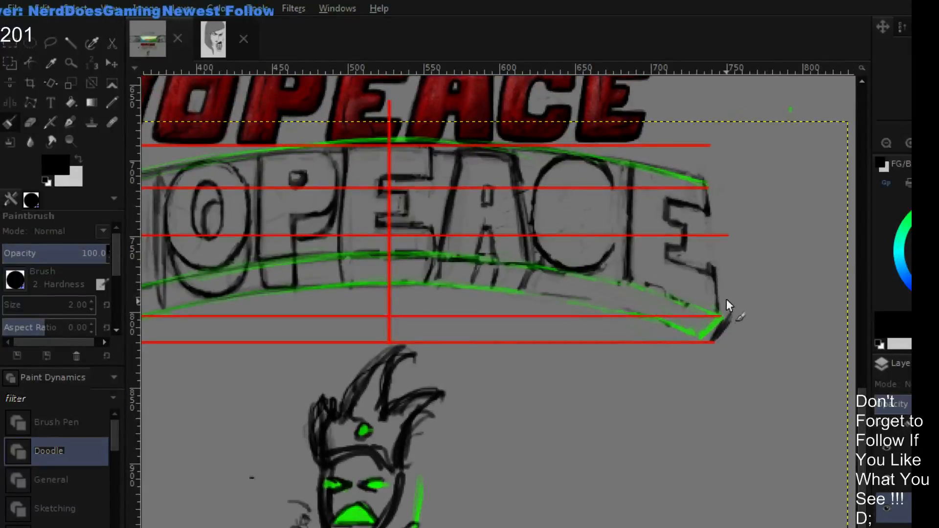
mouse_move(715, 282)
mouse_down()
mouse_move(722, 312)
mouse_move(724, 304)
mouse_up()
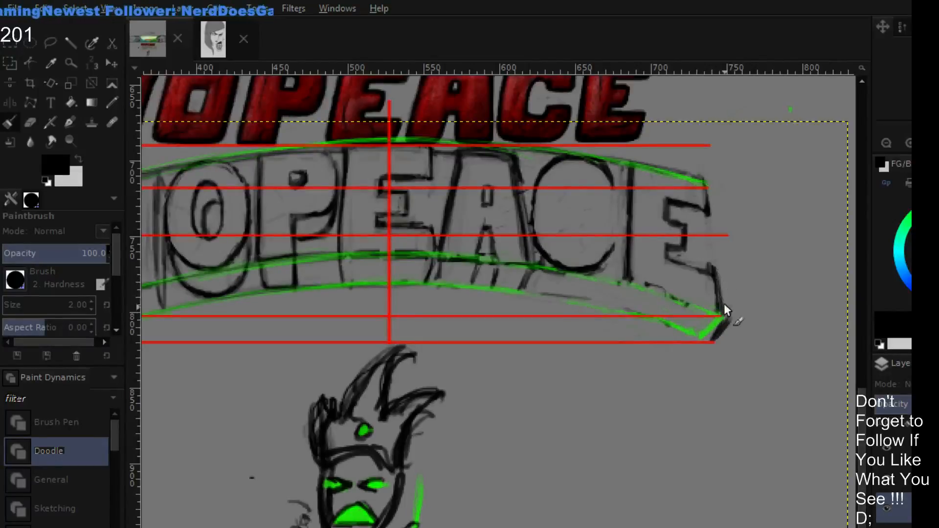
key(shift+e)
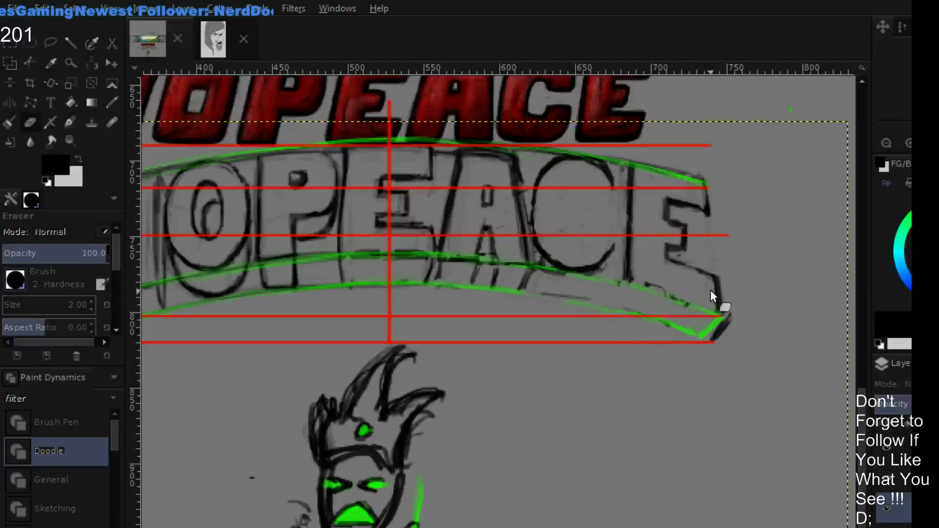
drag(689, 244, 833, 199)
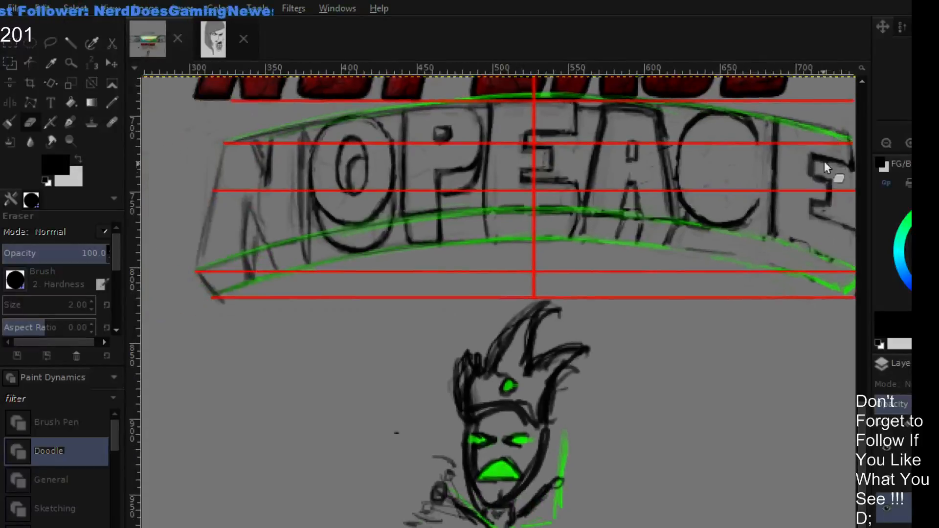
drag(753, 172, 700, 213)
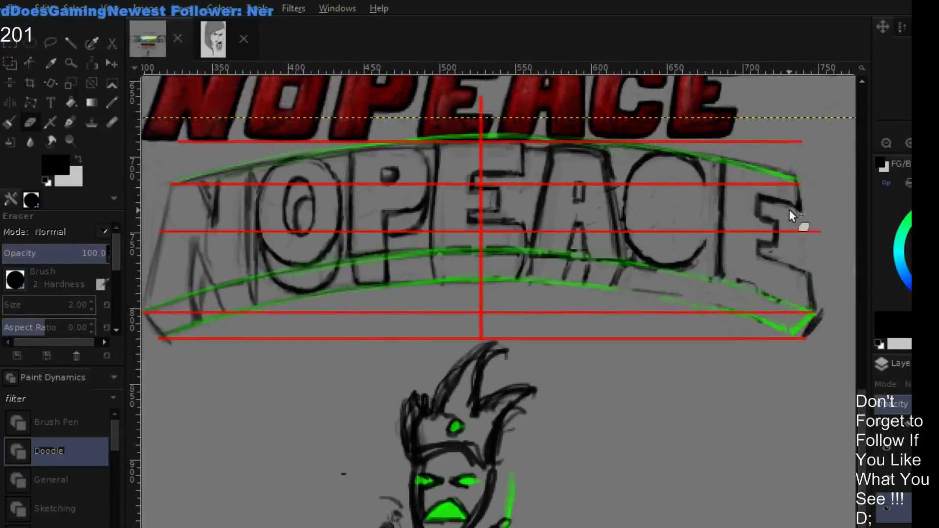
key(p)
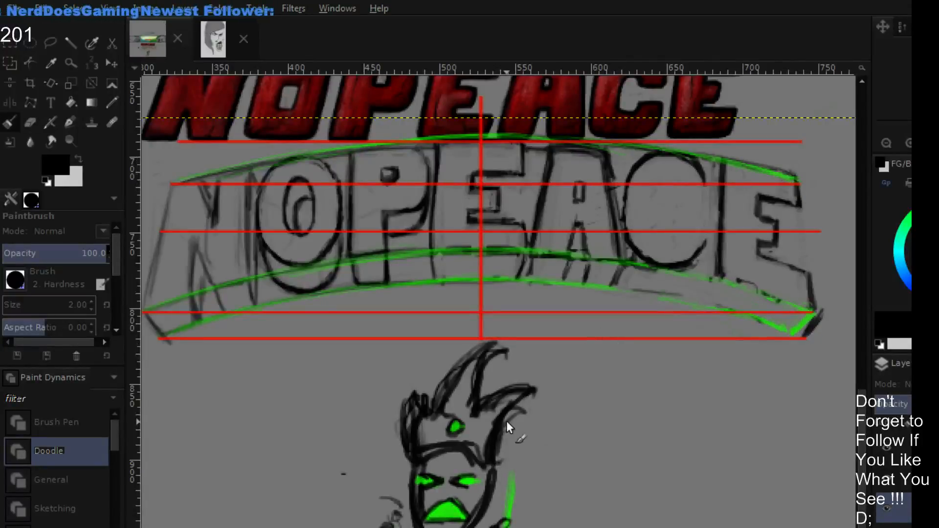
- Trim the sketched outline of the O's inner oval with the eraser
click(887, 143)
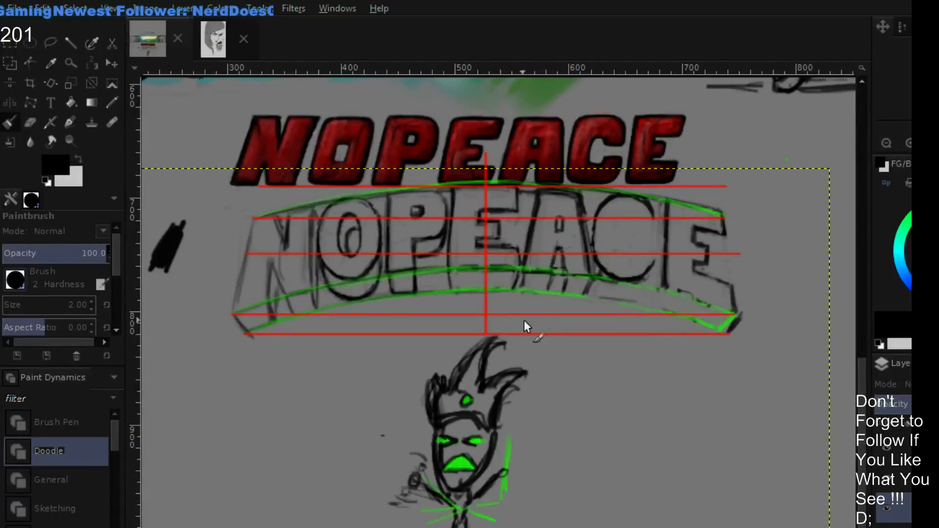
drag(593, 342, 614, 427)
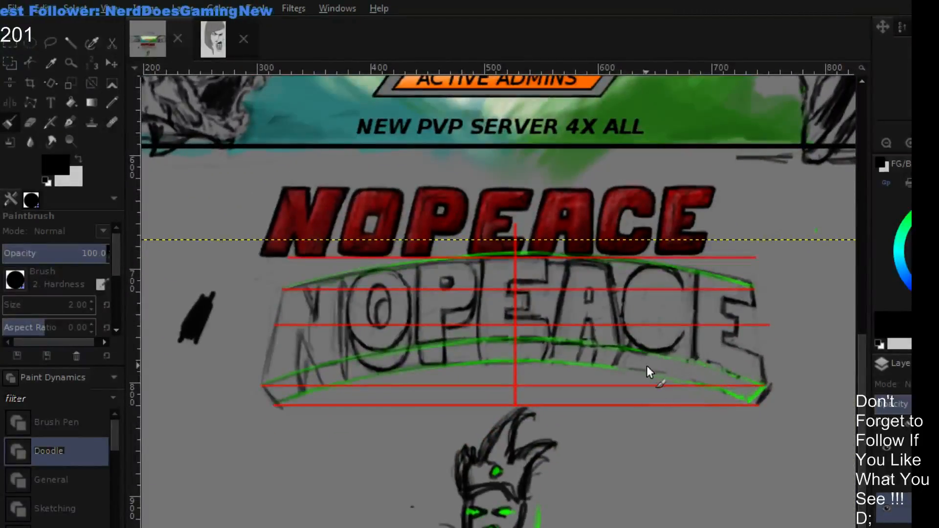
drag(661, 383, 673, 334)
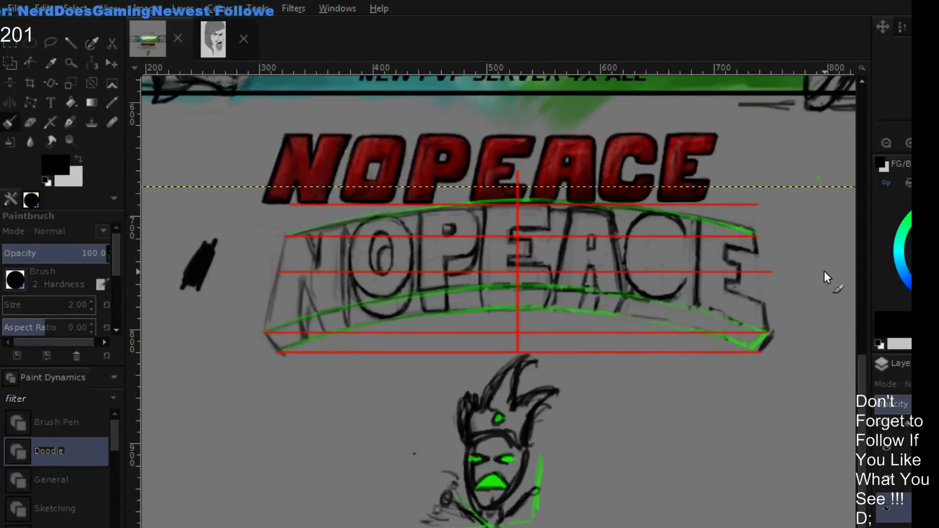
click(908, 143)
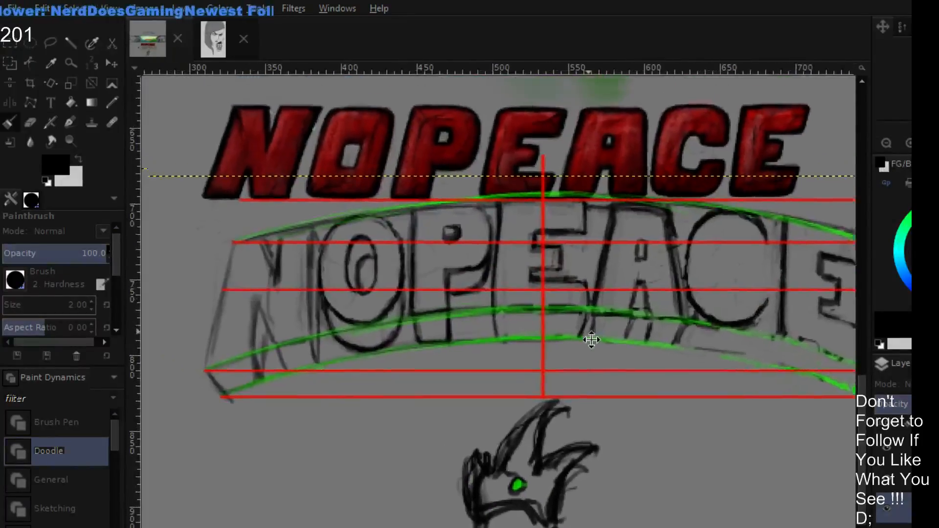
drag(591, 339, 601, 372)
click(907, 142)
drag(310, 344, 487, 298)
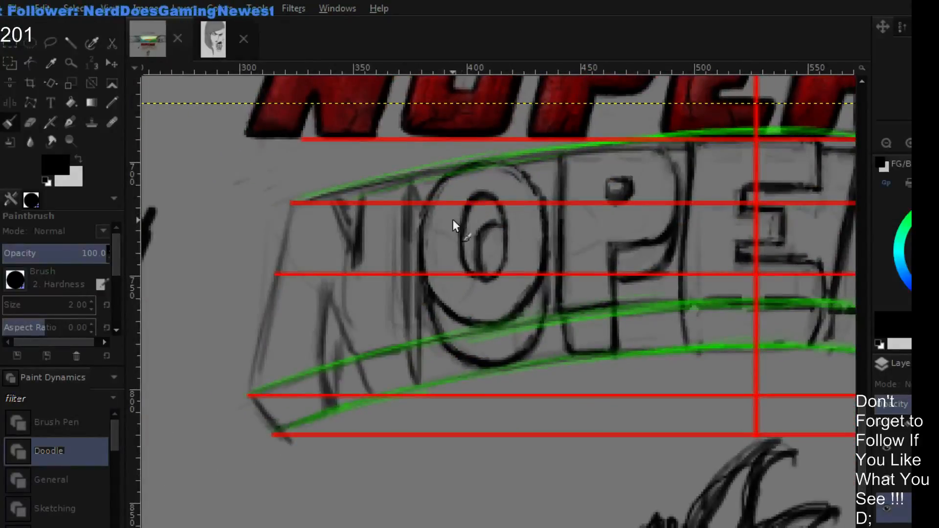
key(shift+e)
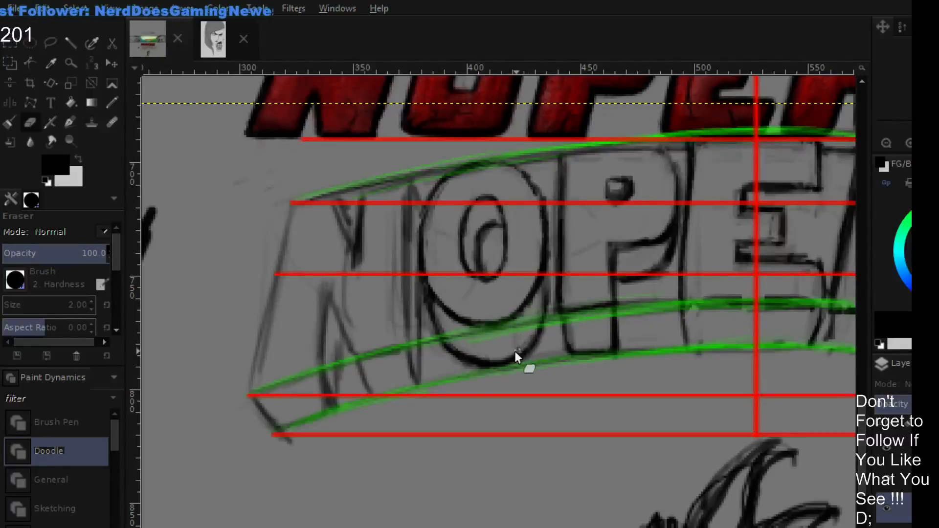
- Redraw the O's inner oval with thicker black strokes and sample the gray beside it
click(886, 142)
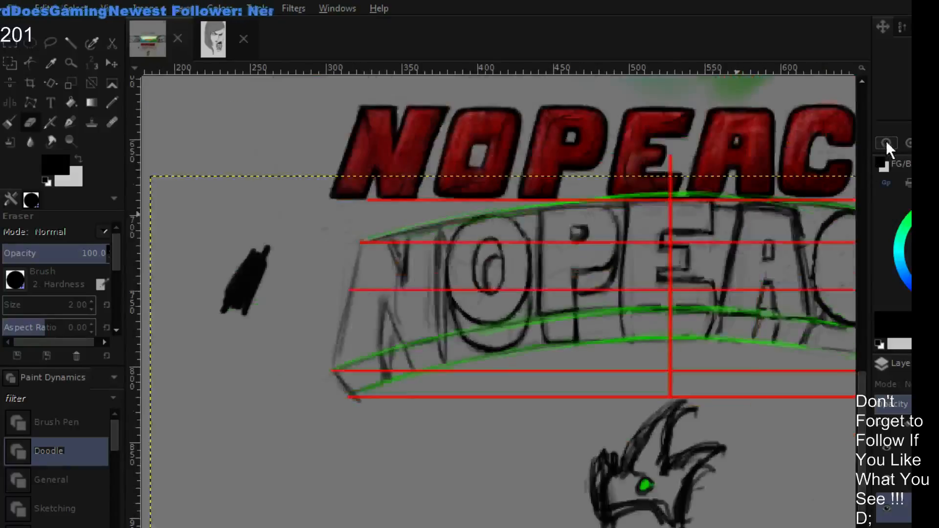
click(886, 142)
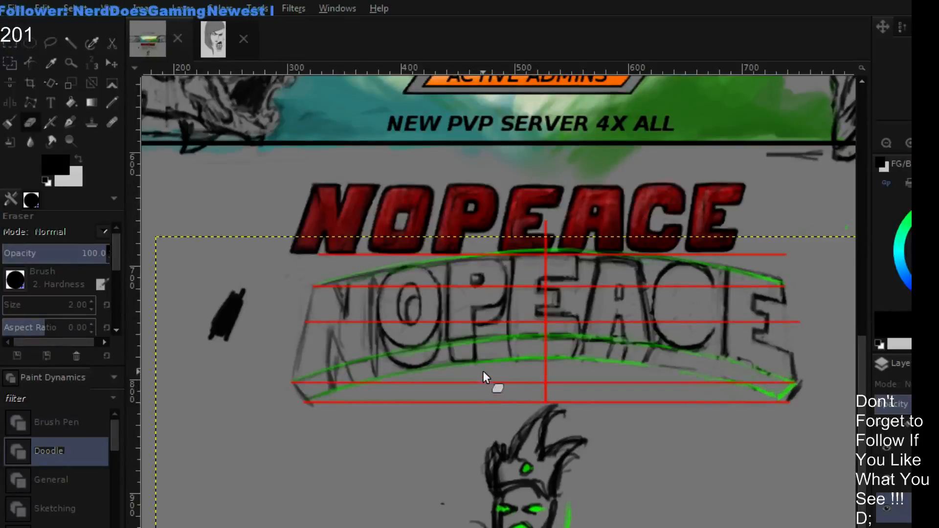
drag(510, 363, 553, 350)
double_click(908, 143)
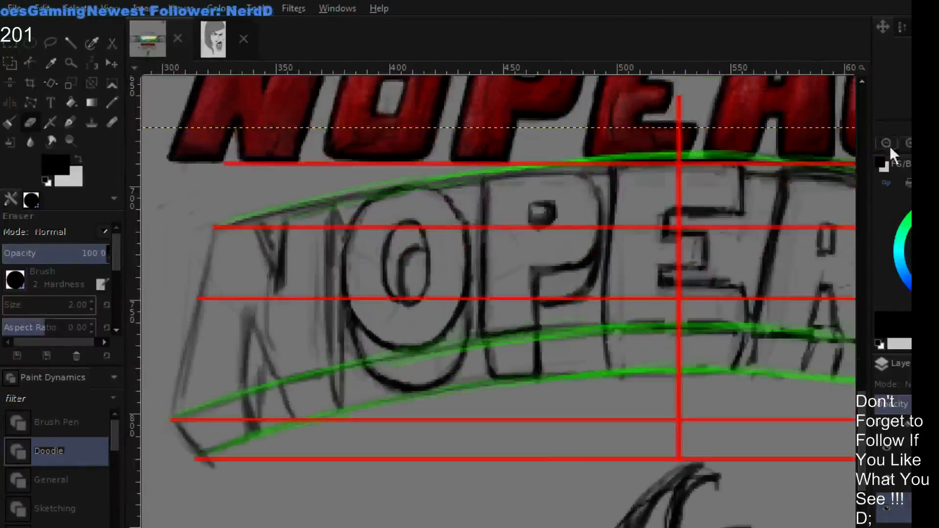
drag(547, 276, 640, 301)
click(908, 143)
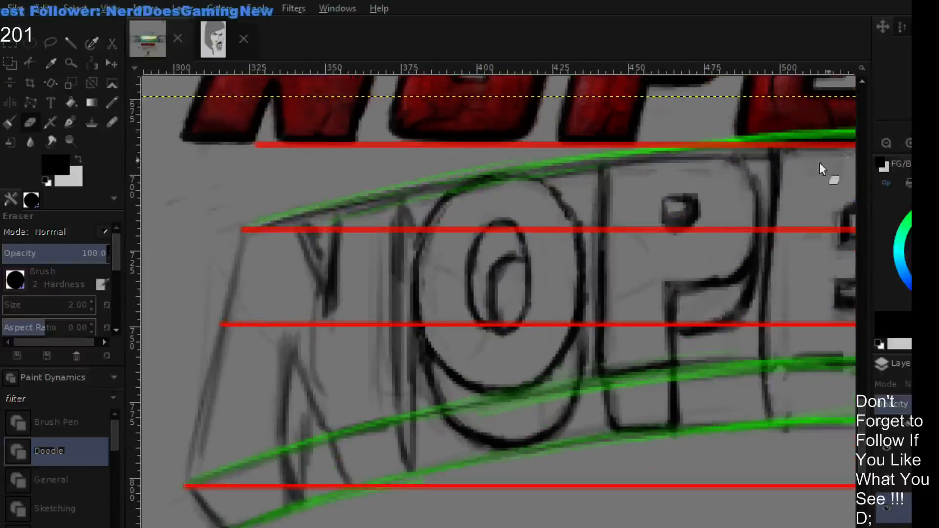
drag(641, 218, 594, 289)
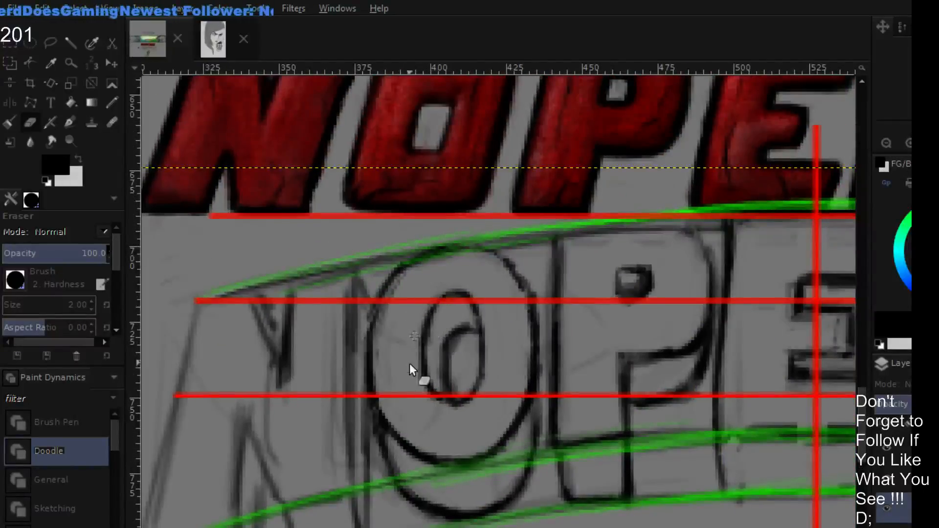
key(p)
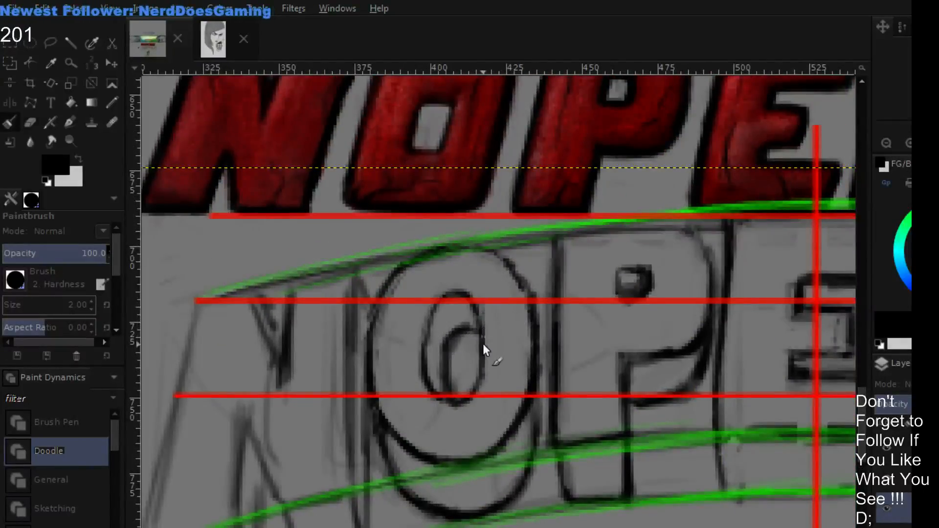
mouse_move(483, 307)
mouse_down()
mouse_move(433, 327)
mouse_move(439, 303)
mouse_move(430, 357)
mouse_move(440, 292)
mouse_move(425, 327)
mouse_move(423, 320)
mouse_move(437, 297)
mouse_move(464, 288)
mouse_move(484, 298)
mouse_move(479, 388)
mouse_move(455, 407)
mouse_move(426, 382)
mouse_move(454, 398)
mouse_up()
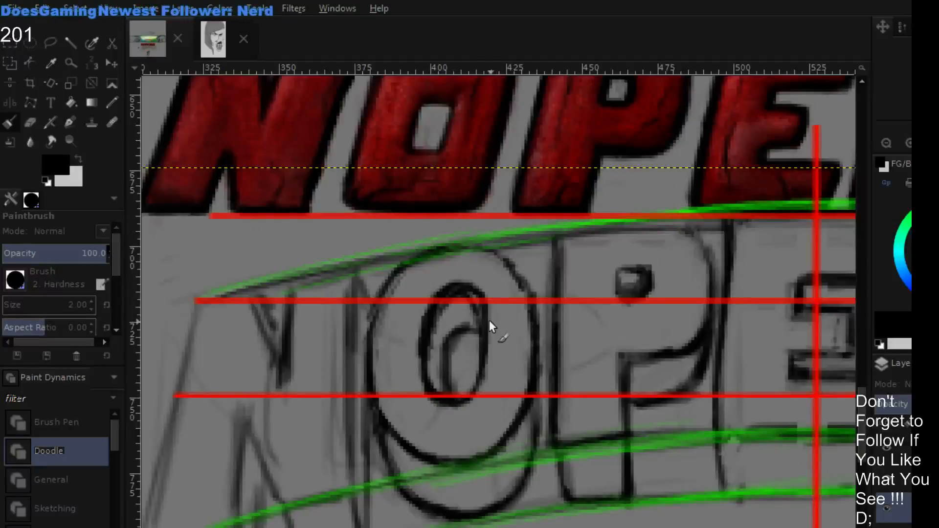
ctrl+click(489, 303)
key(shift+e)
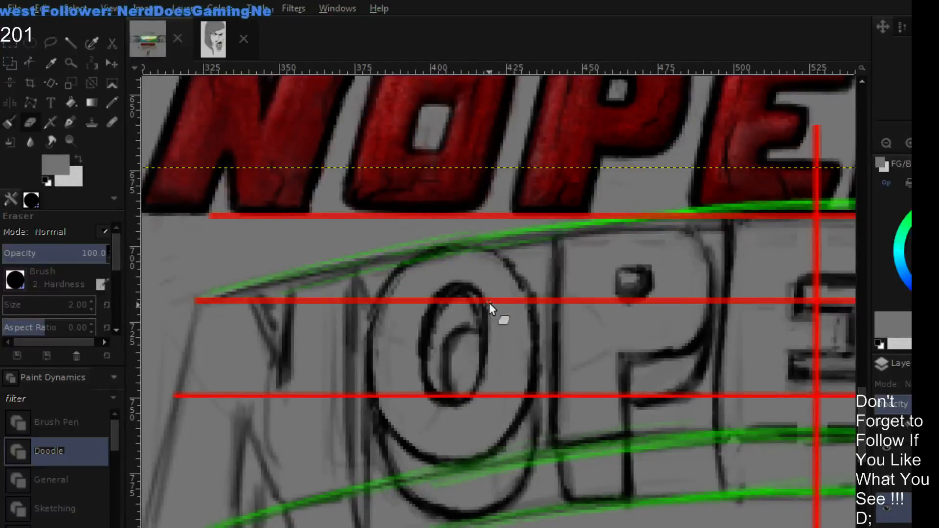
- Thin the thick black strokes of the O's inner oval with the eraser
mouse_move(432, 326)
mouse_down()
mouse_move(468, 303)
mouse_move(457, 295)
mouse_move(477, 317)
mouse_up()
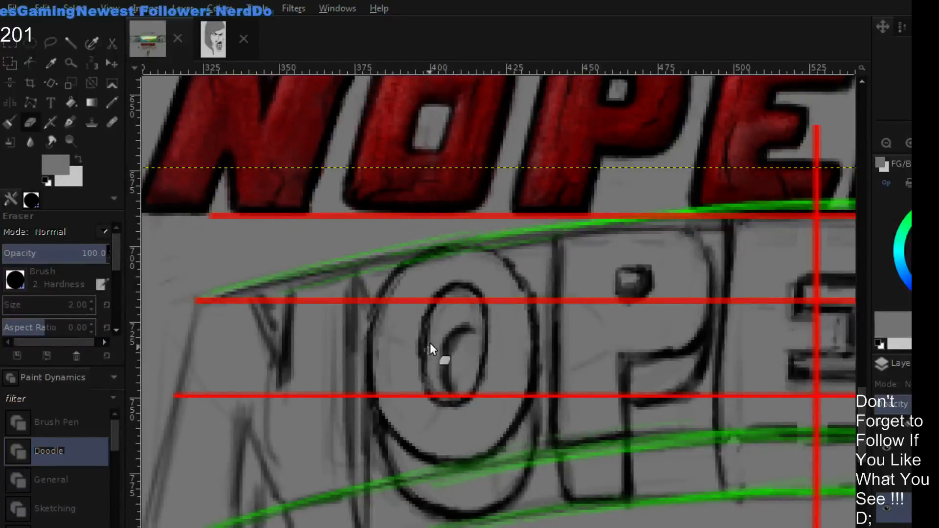
click(885, 143)
click(885, 143)
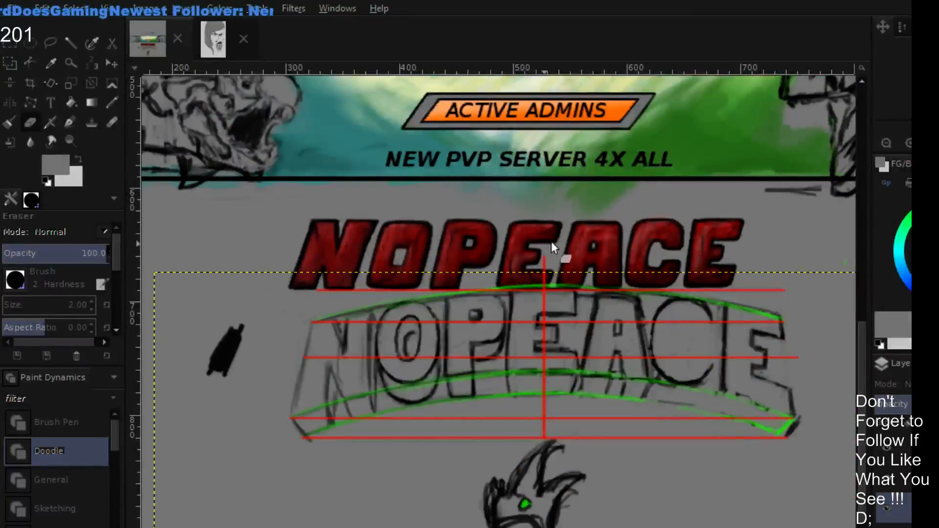
- Hide the sketched lettering layer and the red and green guide lines below the banner
drag(668, 232, 668, 365)
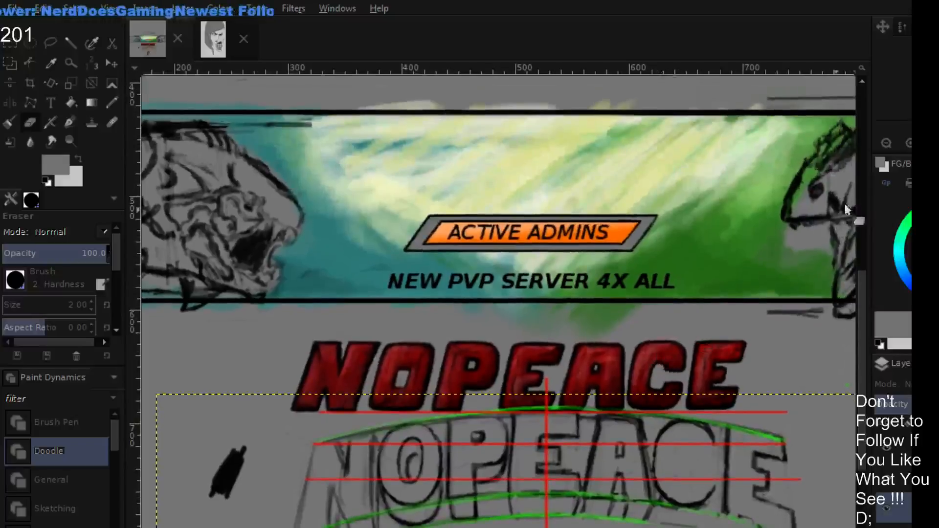
click(888, 141)
scroll(846, 325, down, 1)
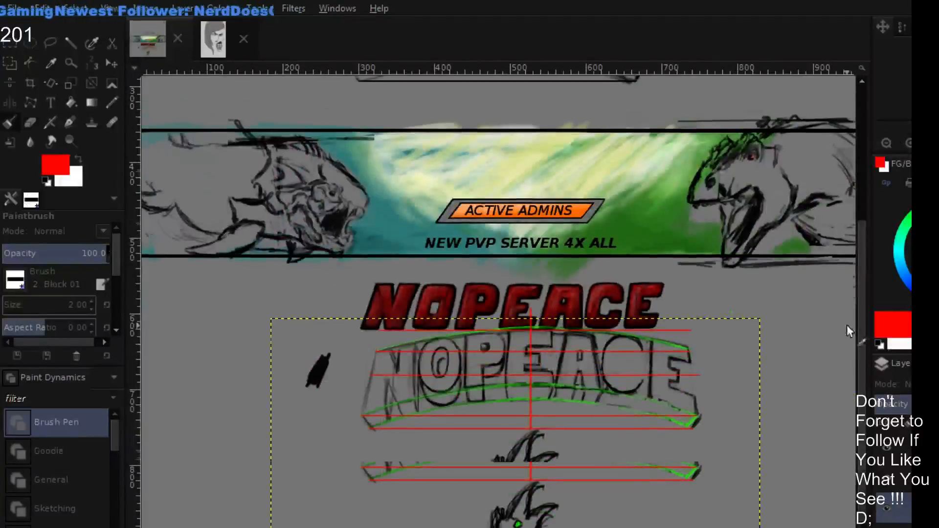
click(885, 516)
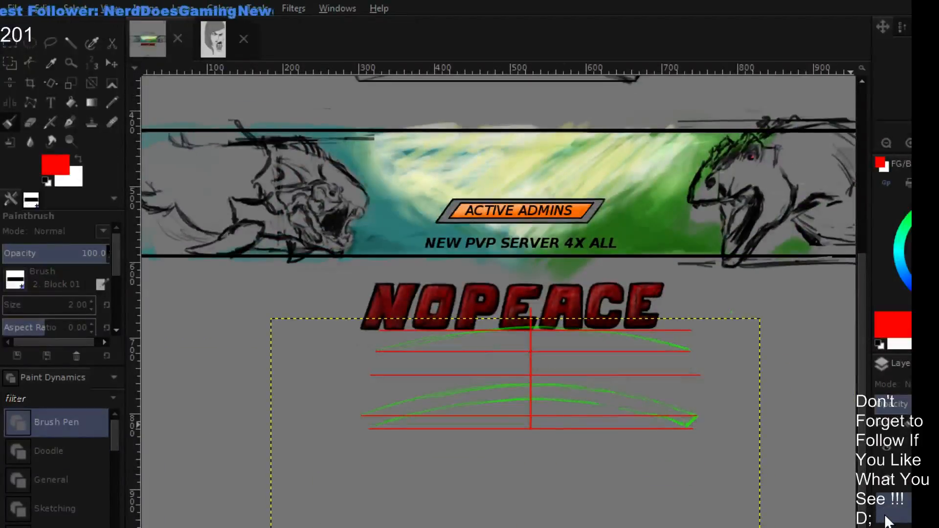
click(893, 481)
click(891, 491)
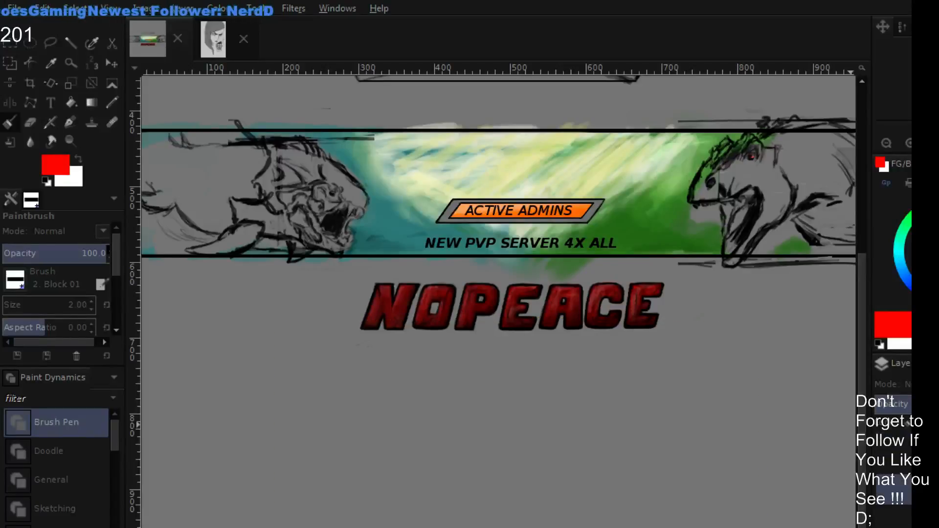
- Move the red NOPEACE logo layer up onto the banner, directly above the ACTIVE ADMINS plate
scroll(893, 491, down, 3)
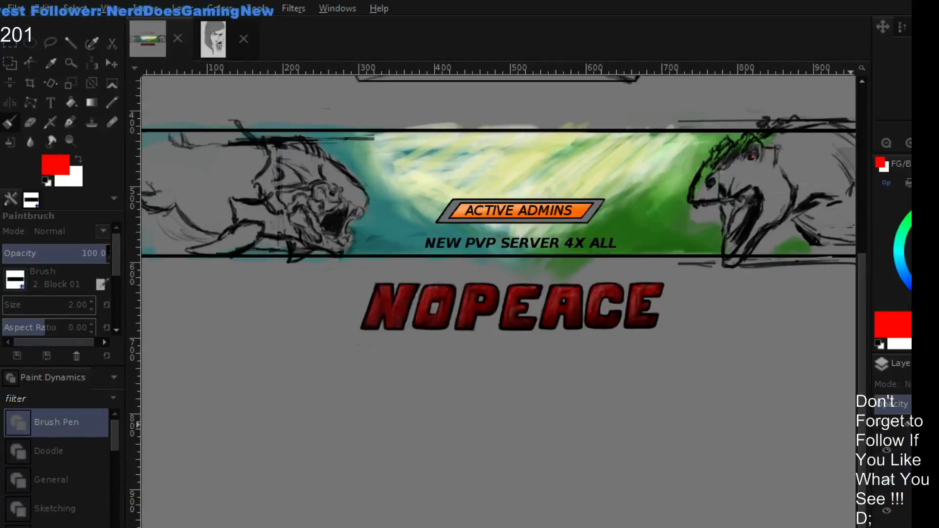
click(899, 506)
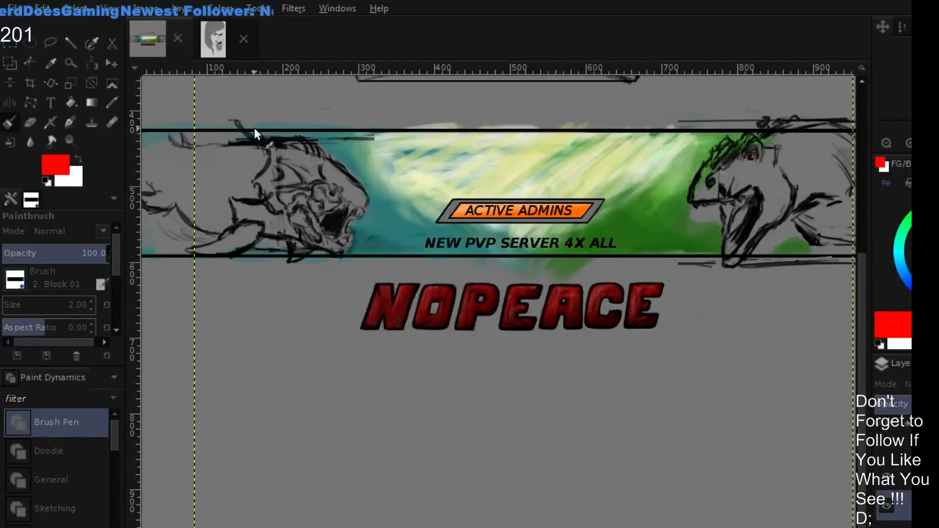
click(113, 64)
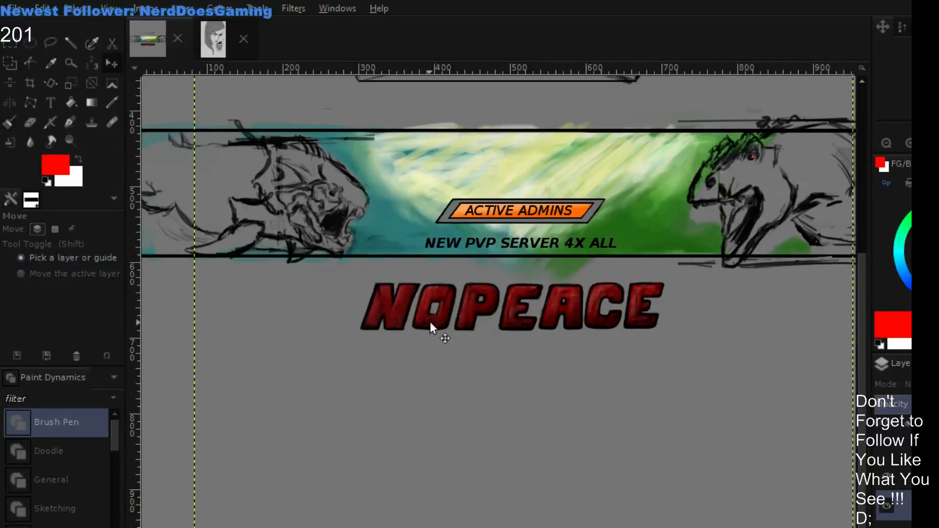
drag(432, 325, 448, 181)
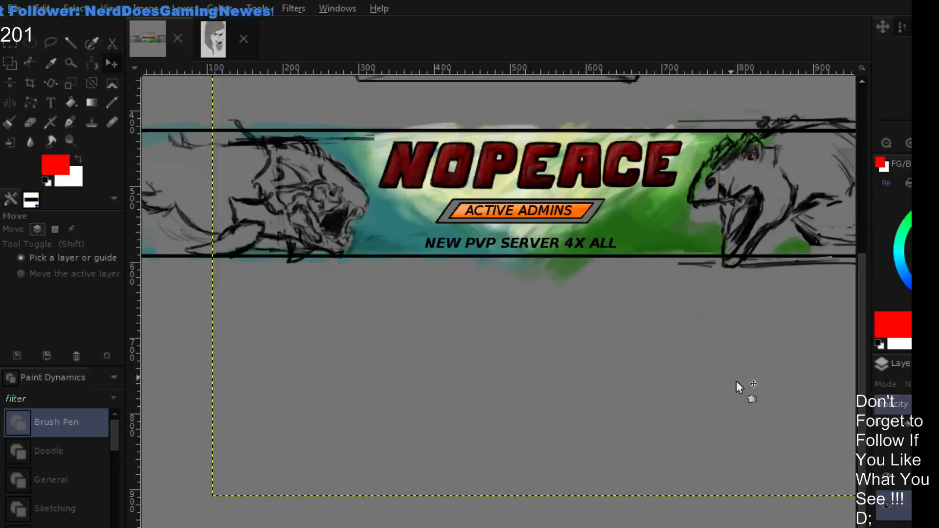
- Hide the red logo and show the sketched lettering without the guides, making the sketch the active layer
click(884, 509)
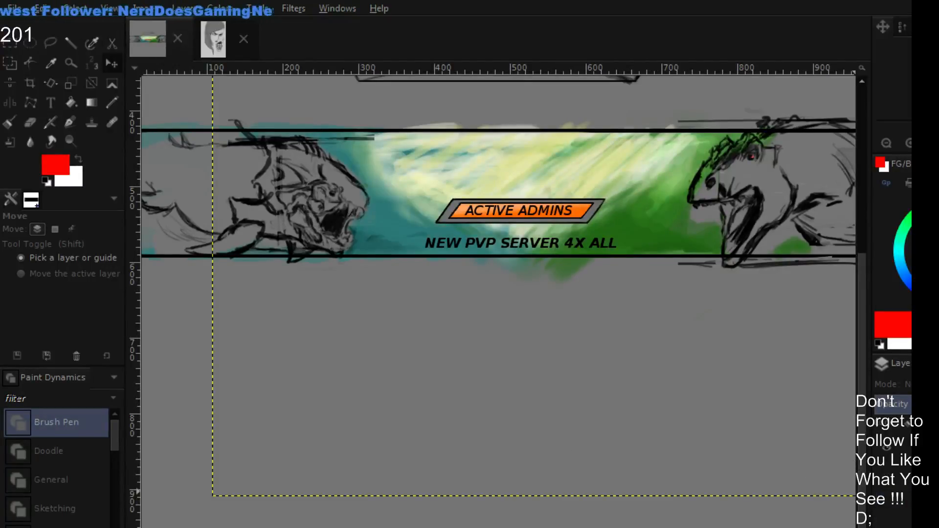
click(885, 509)
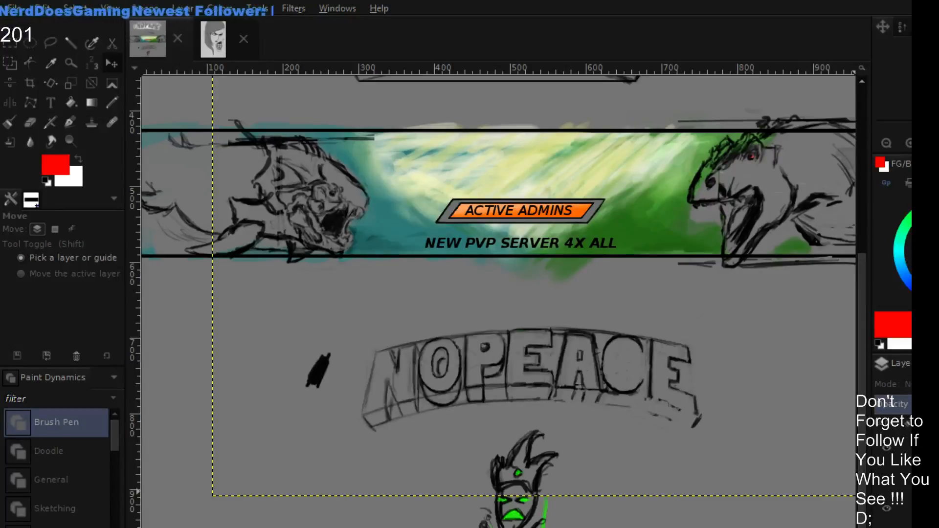
click(891, 477)
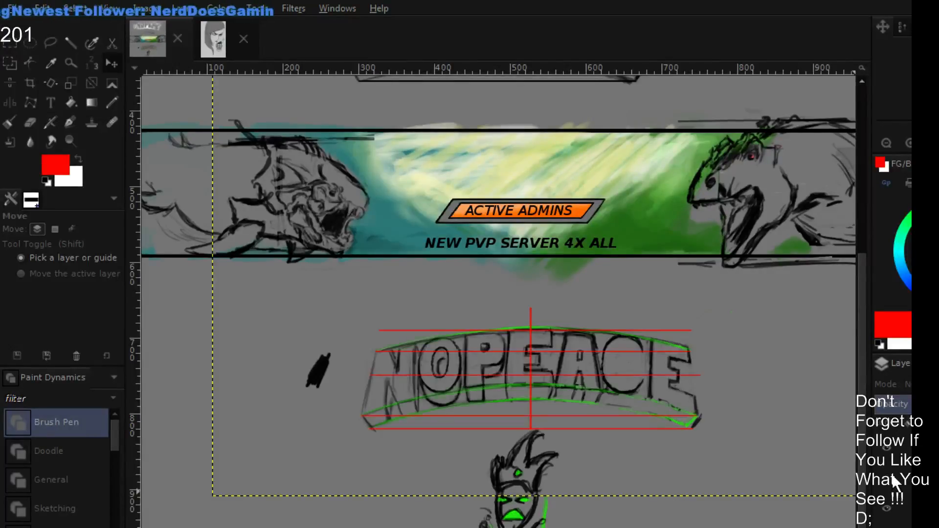
click(891, 478)
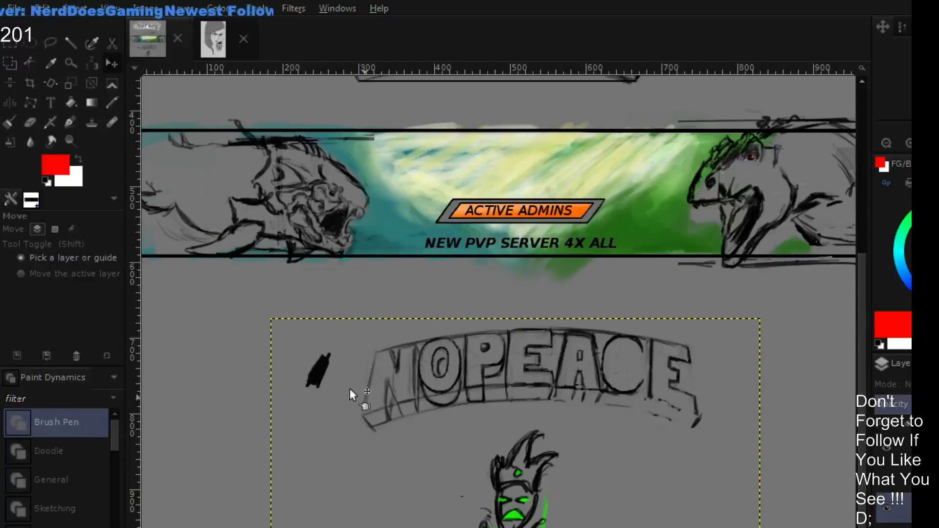
- Try the sketched lettering on the banner above the ACTIVE ADMINS plate, and move it back below the banner
drag(323, 389, 317, 180)
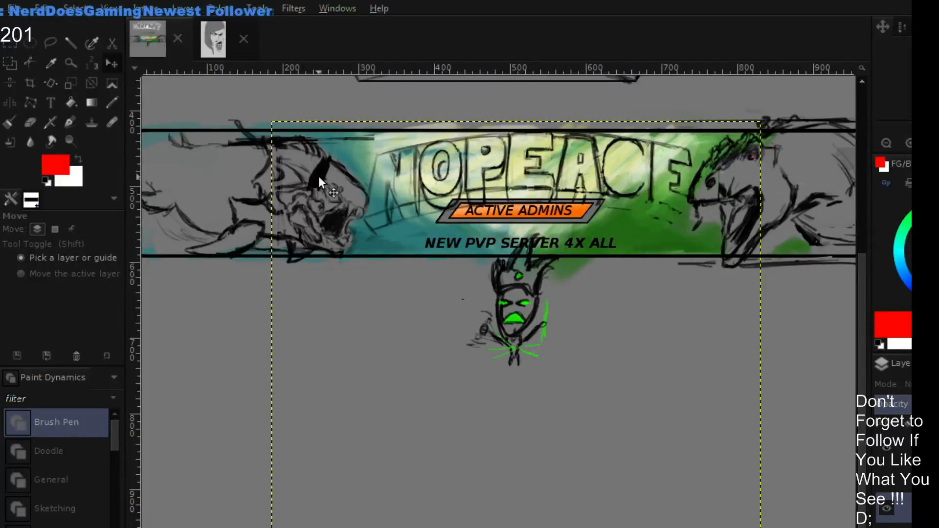
drag(318, 176, 319, 336)
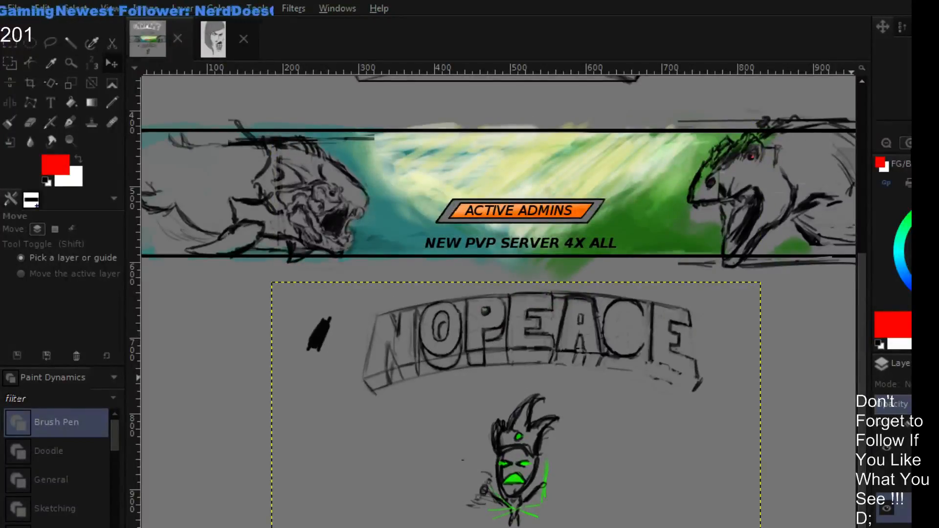
- Show the guides and undo the moves of the sketched lettering and the red logo
click(910, 144)
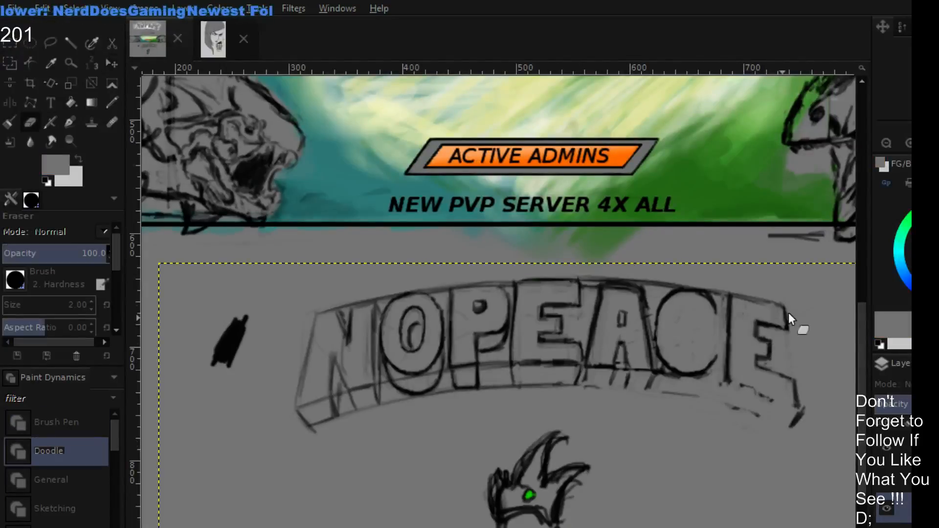
drag(750, 383, 750, 281)
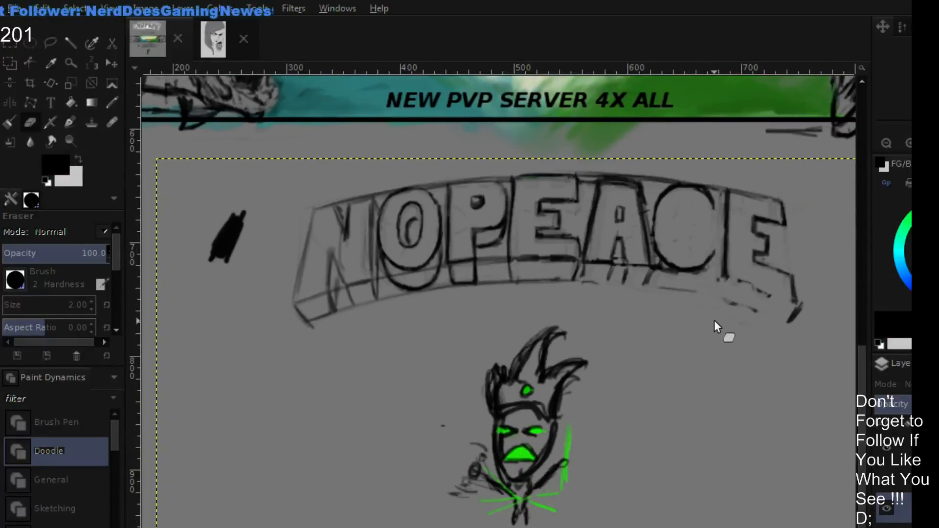
key(p)
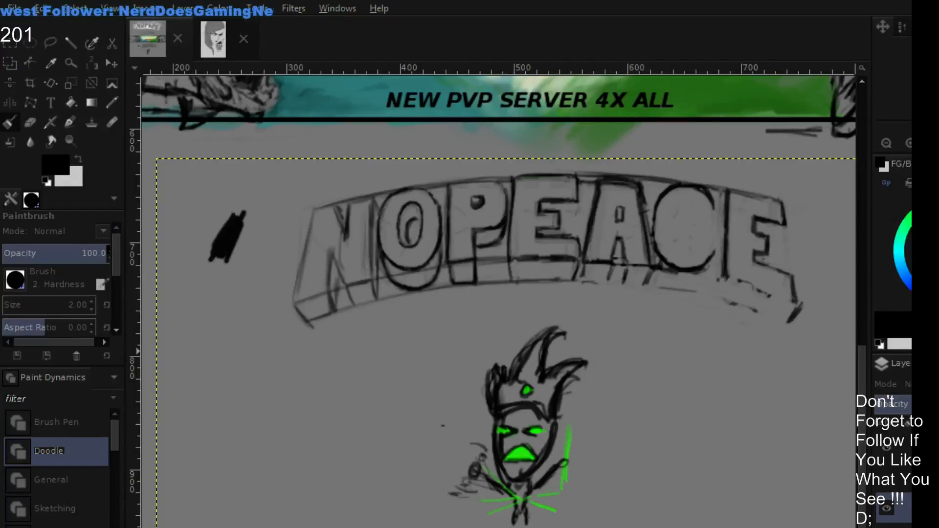
click(888, 483)
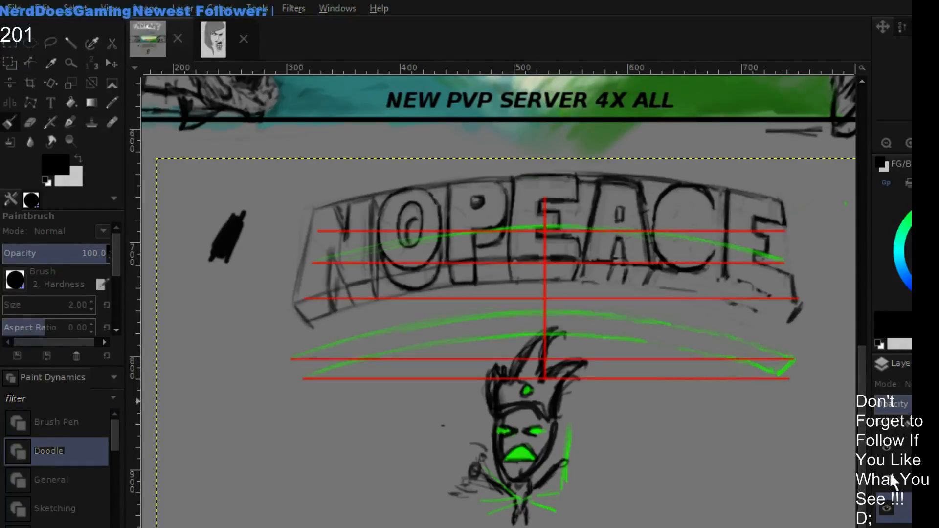
click(890, 473)
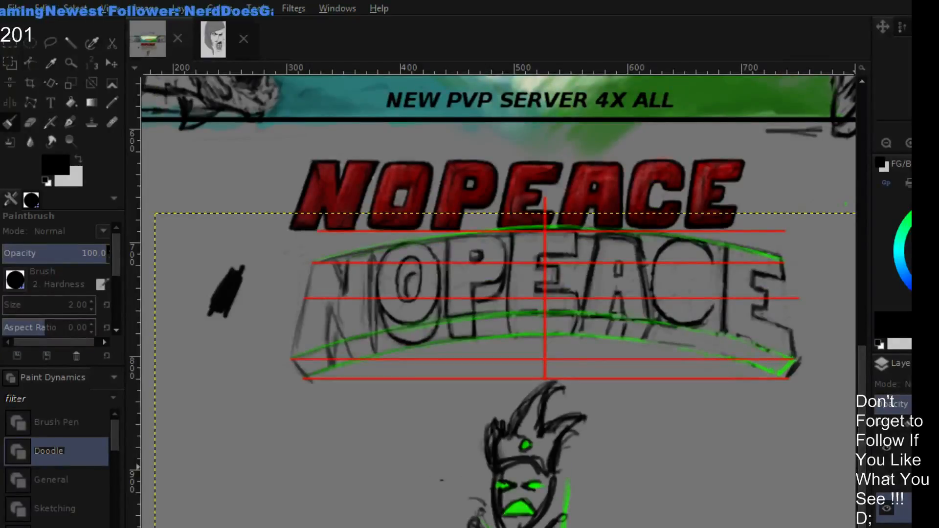
- Hide the red NOPEACE logo and the red and green guides, leaving the sketched lettering visible
scroll(894, 479, down, 4)
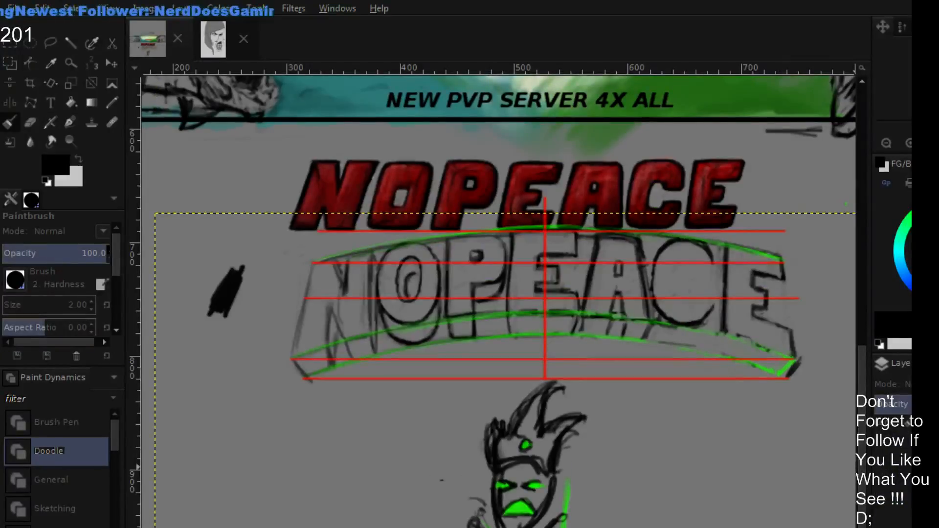
click(892, 462)
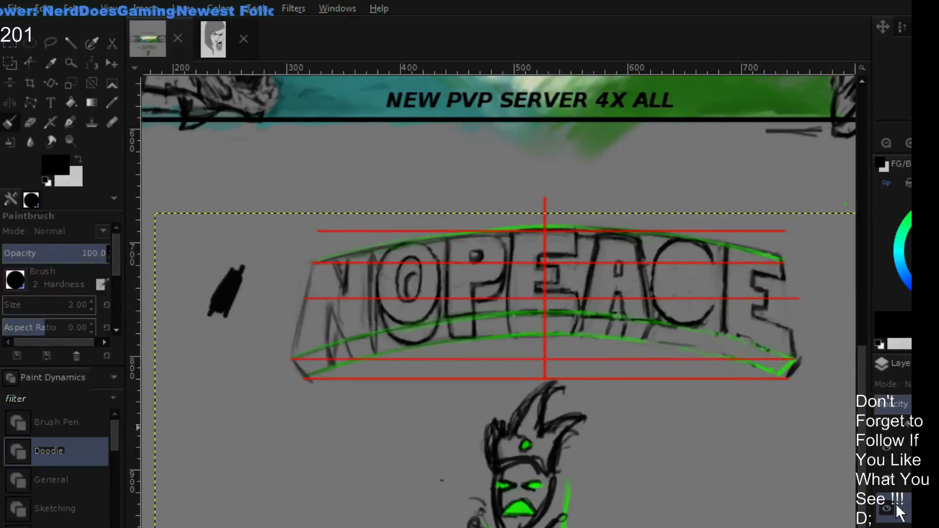
click(887, 483)
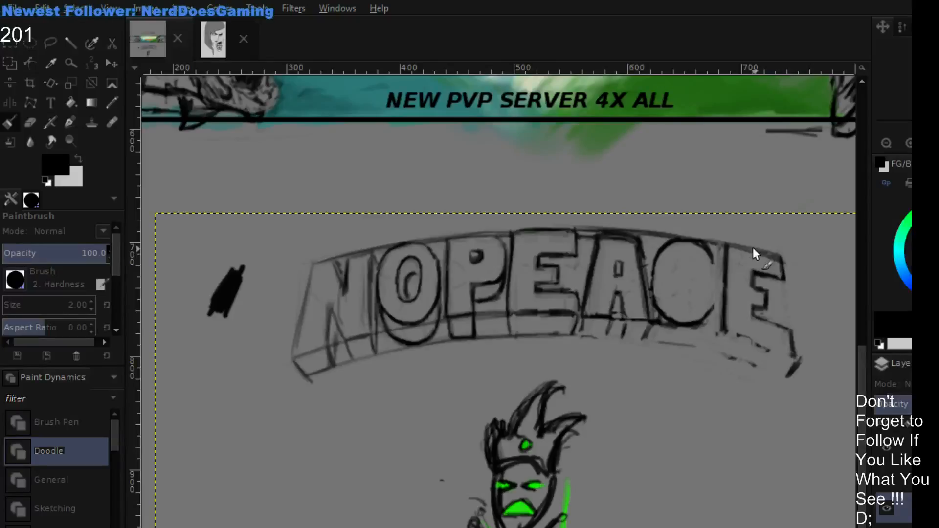
- Set the eraser size to 5 and lighten the sketched line along the top of the final E
key(shift+e)
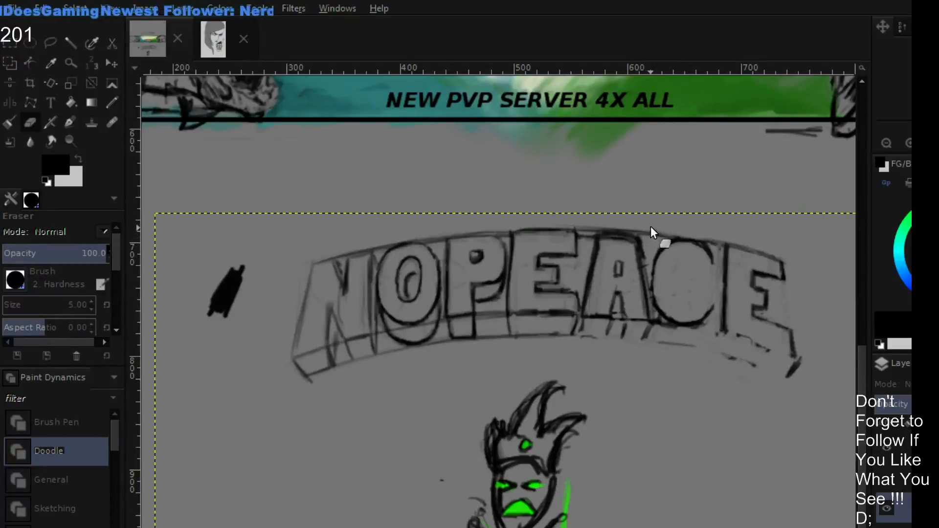
key(bracketright)
key(bracketright)
key(bracketright)
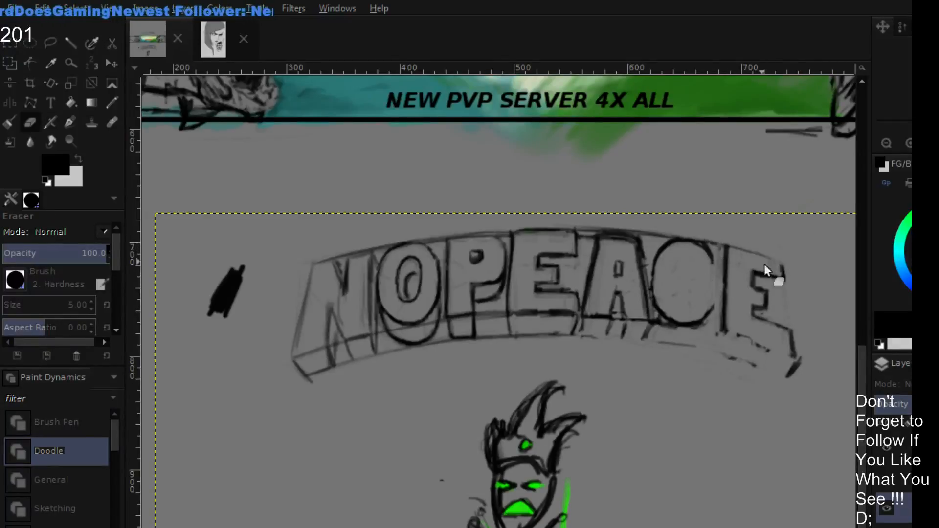
- Redraw in black the lower depth edges beneath the C and final E and the lettering's outer edge beside the E
key(p)
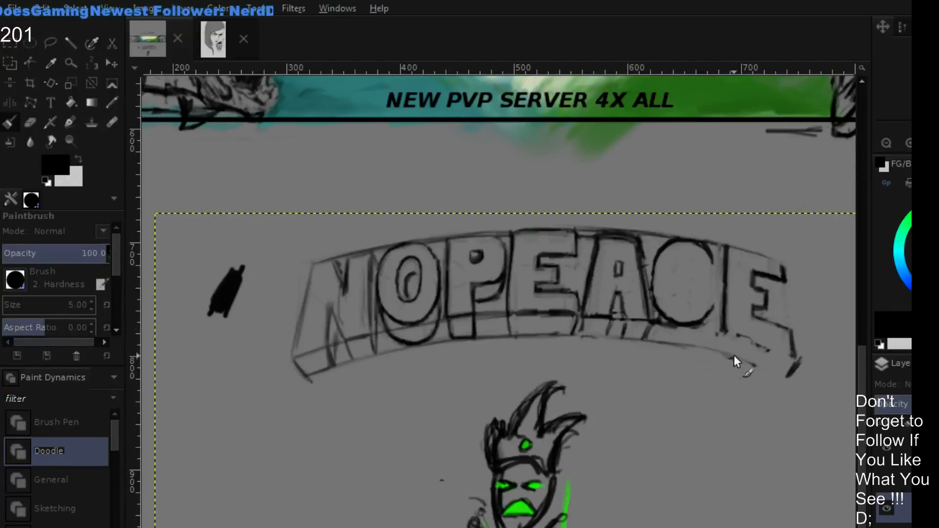
drag(705, 348, 803, 380)
drag(764, 345, 809, 361)
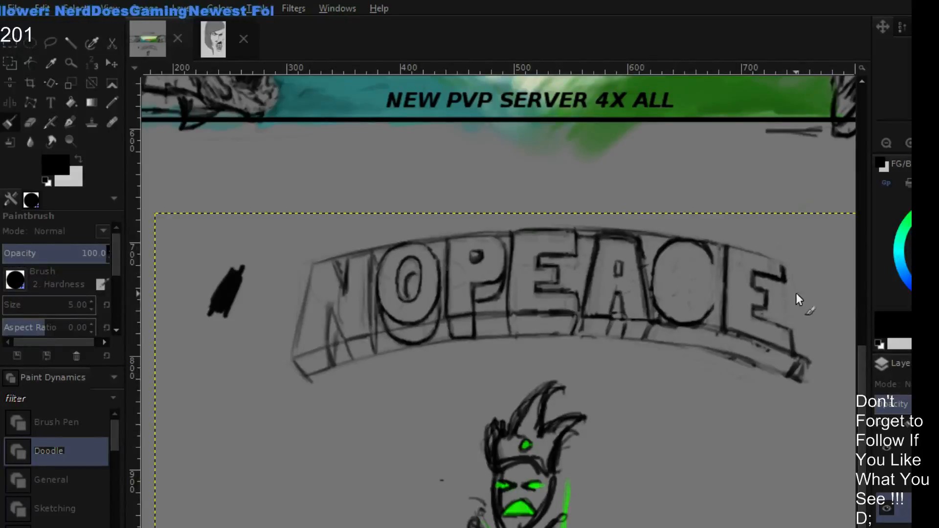
mouse_move(805, 340)
mouse_down()
mouse_move(793, 271)
mouse_move(806, 353)
mouse_move(789, 259)
mouse_up()
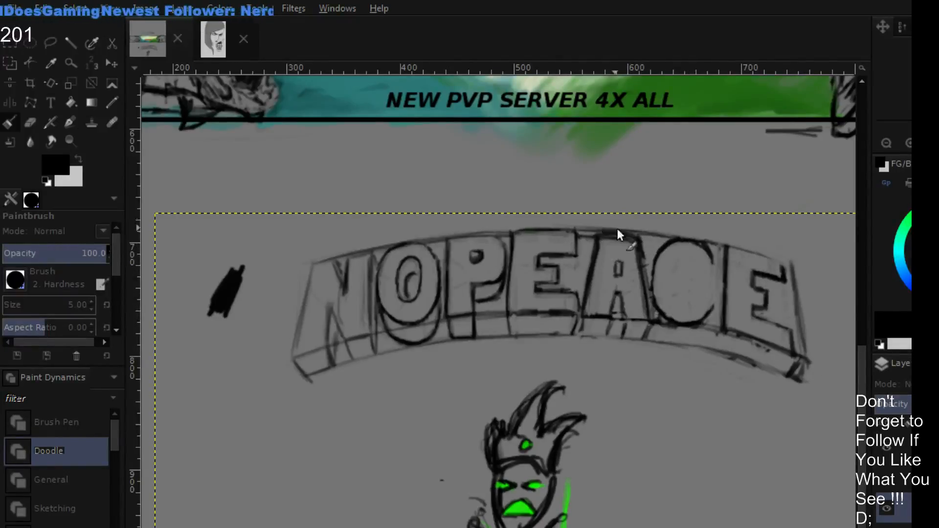
- Erase the arched top line above the A, C and final E, and check the lettering against the guides
key(shift+e)
drag(568, 219, 665, 230)
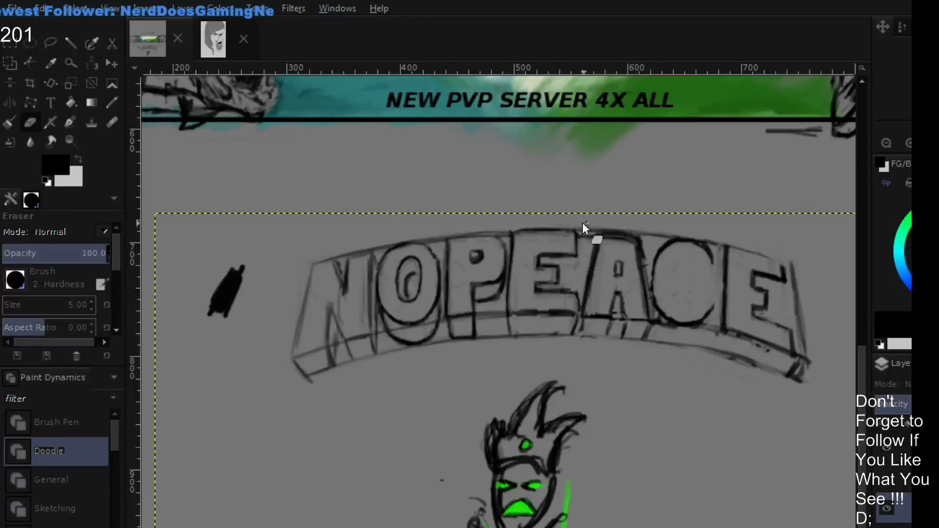
drag(582, 222, 715, 242)
drag(658, 230, 800, 263)
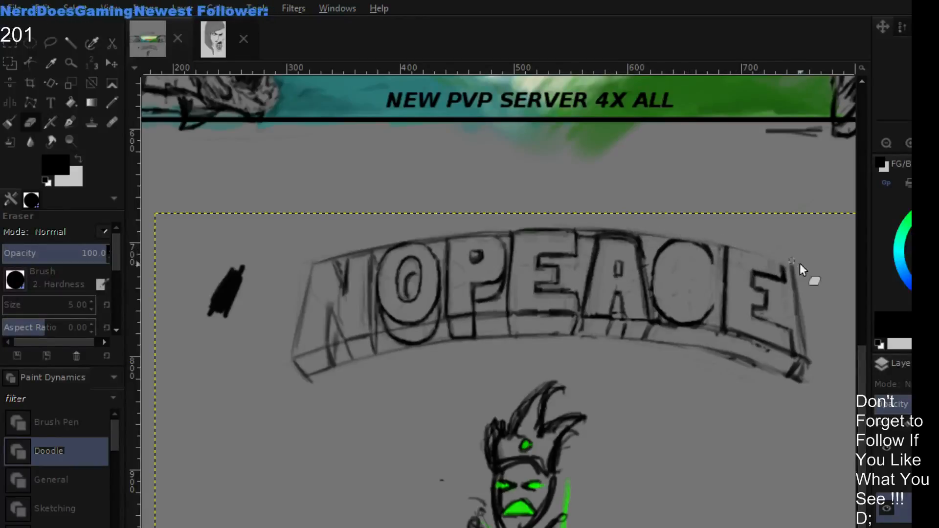
drag(588, 218, 799, 260)
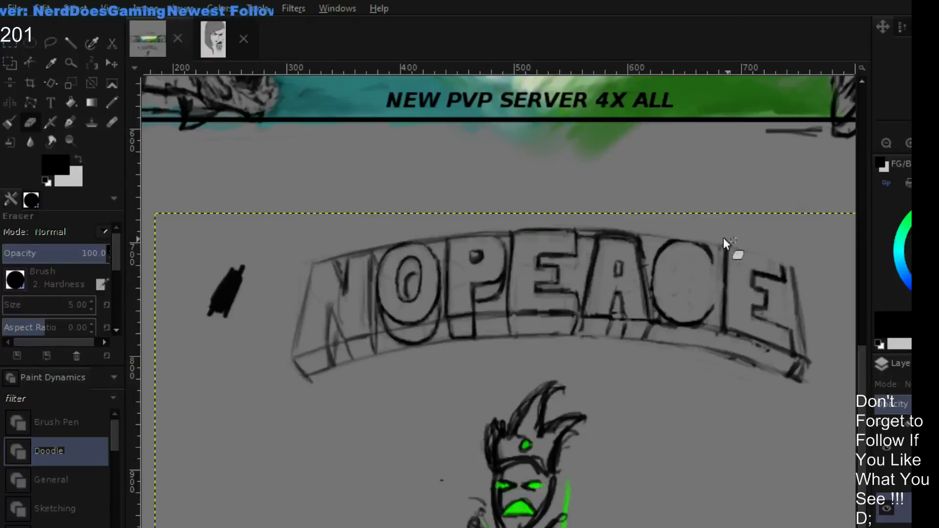
mouse_move(603, 230)
mouse_down()
mouse_move(644, 236)
mouse_move(635, 237)
mouse_up()
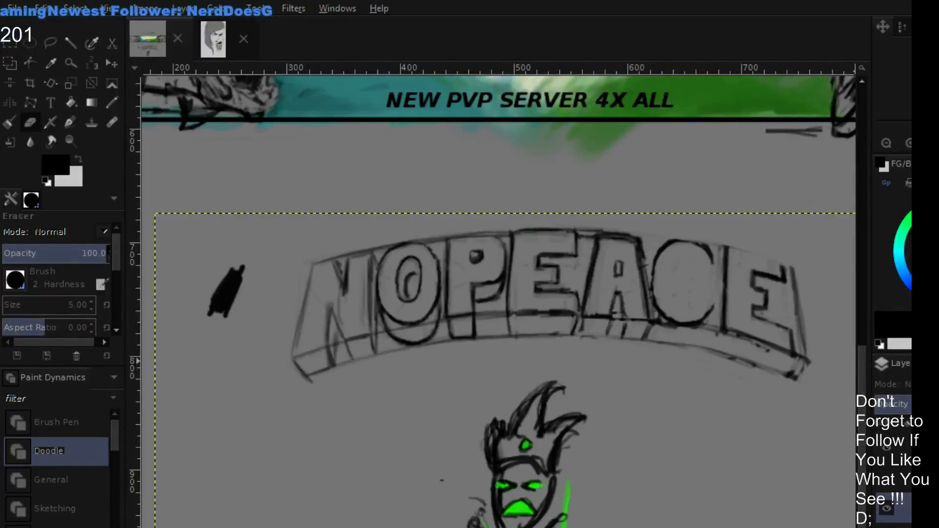
click(891, 473)
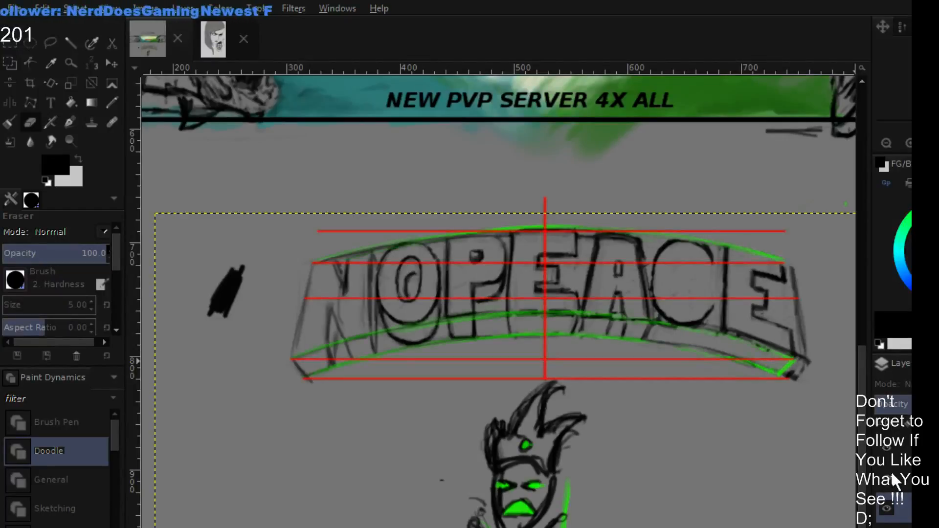
click(891, 472)
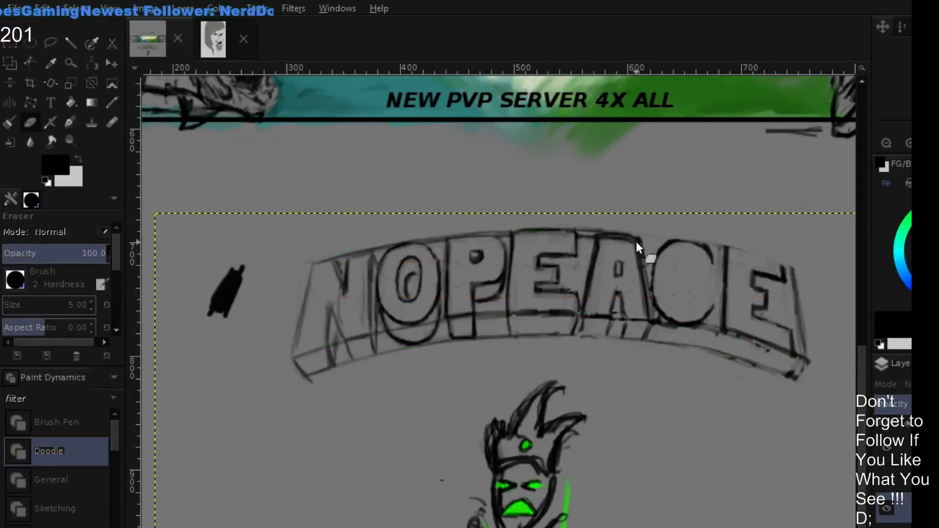
- Redraw in black the arched top line from the A across the C to the final E, and erase the stray strokes around it
key(p)
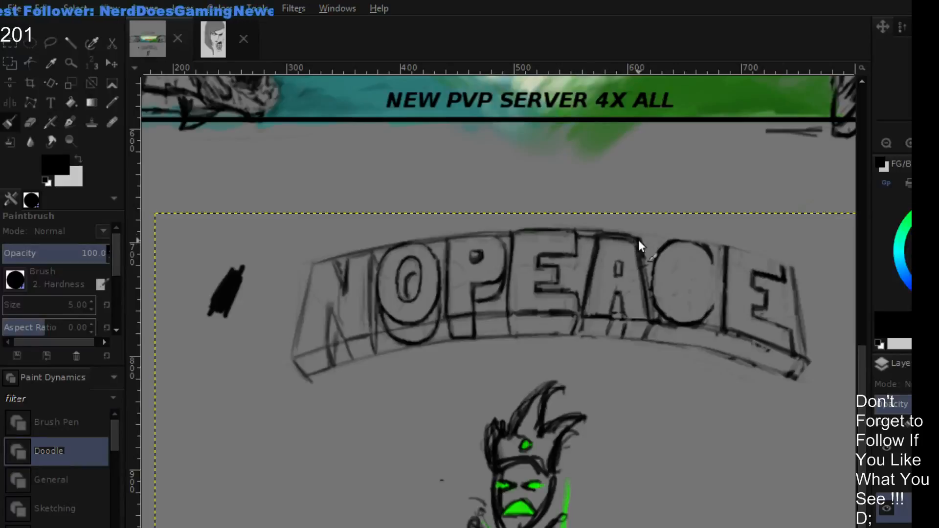
mouse_move(633, 236)
mouse_down()
mouse_move(756, 251)
mouse_move(796, 269)
mouse_up()
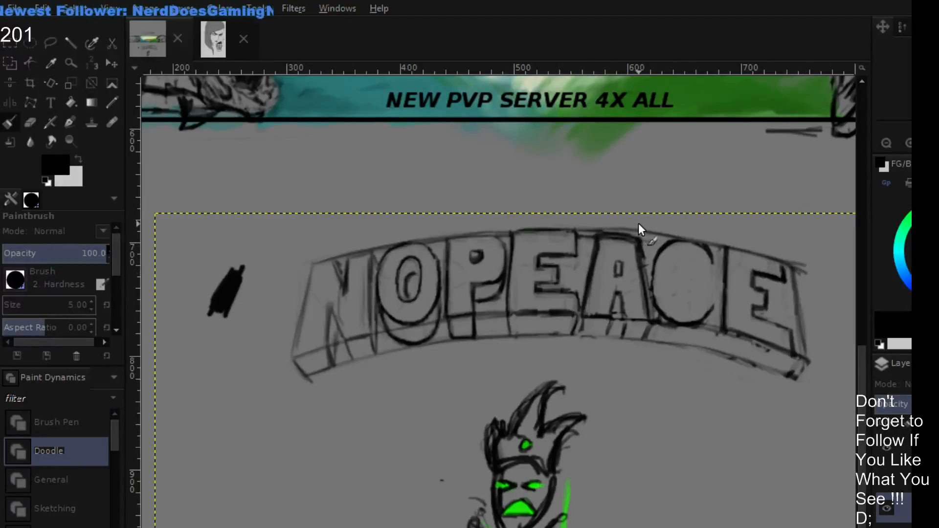
key(shift+e)
mouse_move(601, 219)
mouse_down()
mouse_move(666, 234)
mouse_move(590, 220)
mouse_move(682, 235)
mouse_move(590, 223)
mouse_up()
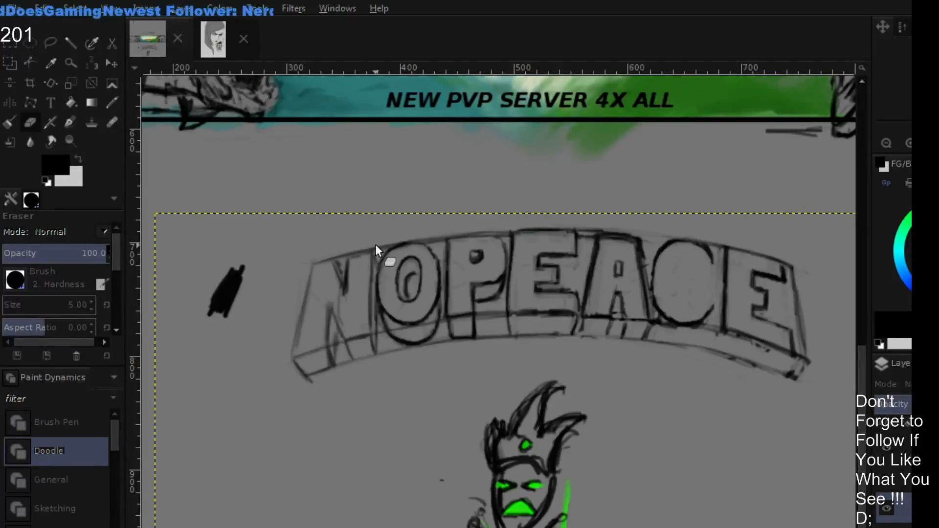
- Make the guide layer active and show its red and green guides over the NOPEACE lettering
click(887, 141)
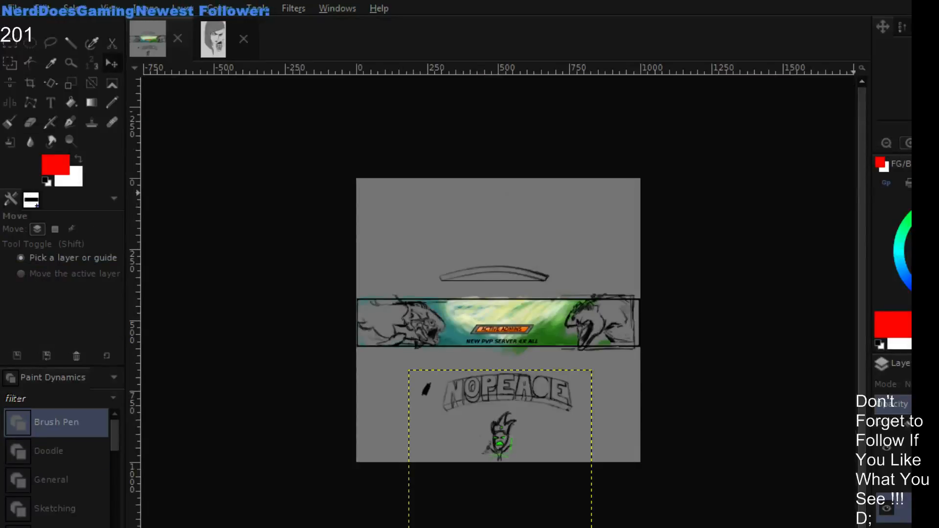
click(909, 143)
drag(579, 385, 598, 301)
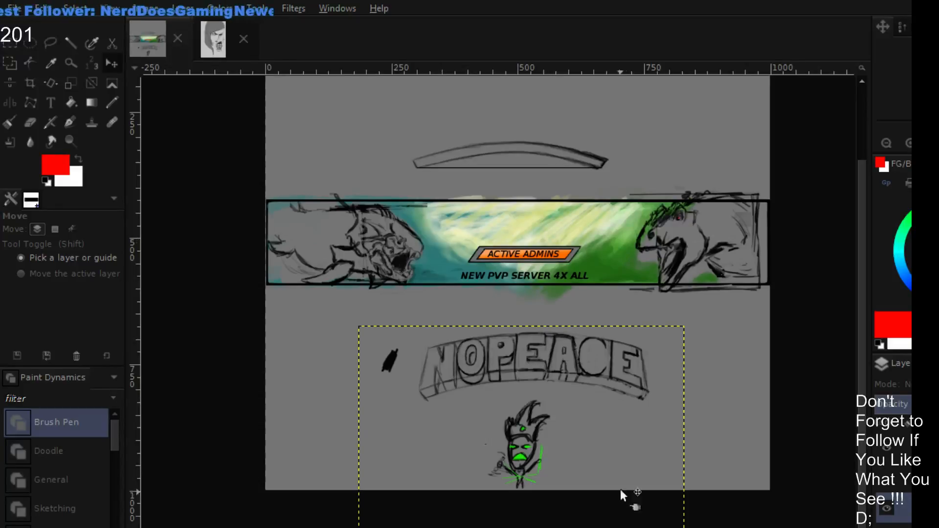
click(252, 225)
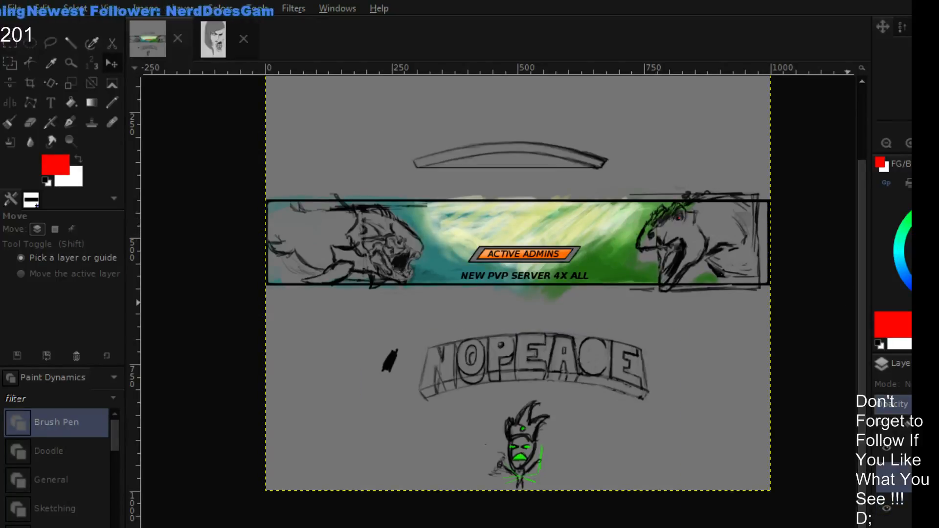
click(887, 479)
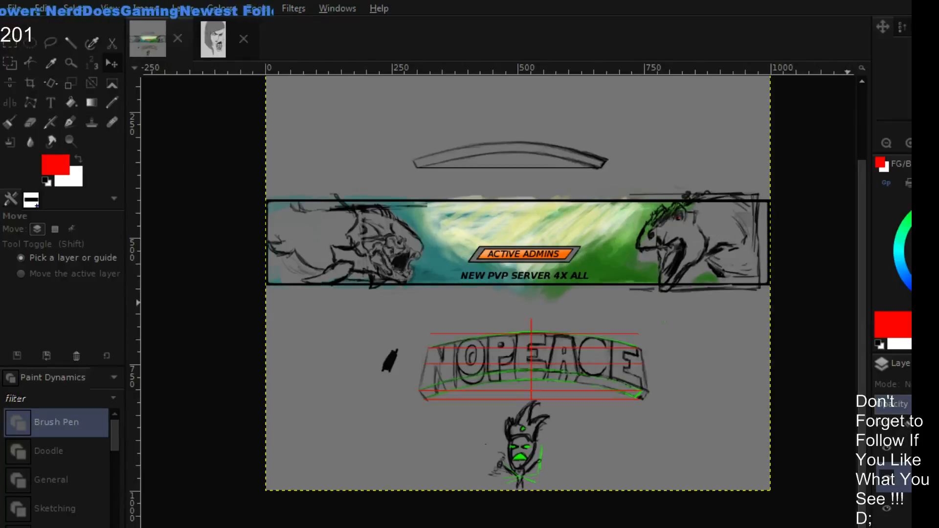
scroll(714, 266, up, 3)
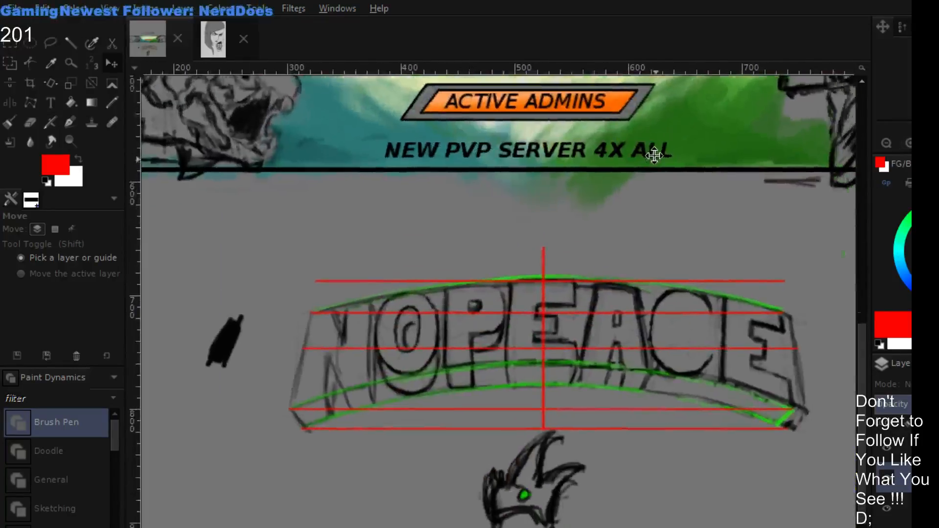
drag(654, 156, 651, 150)
click(885, 143)
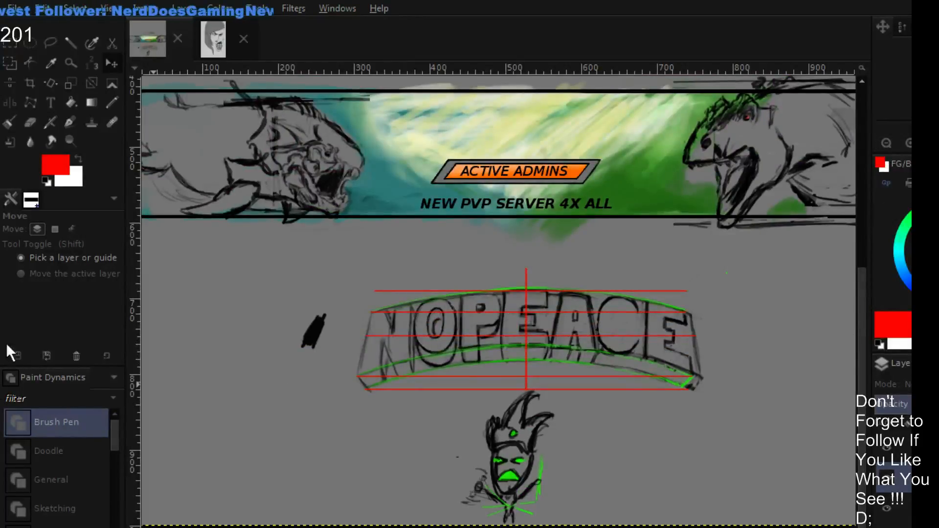
- With the Paintbrush in cyan, draw two straight guide lines from the lettering's lower outer corners, converging toward a point below the character
click(14, 121)
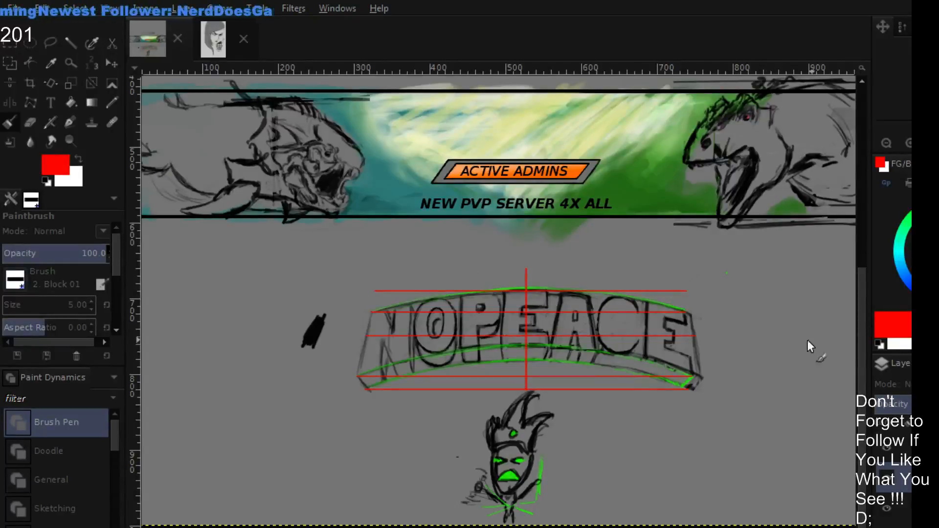
drag(687, 365, 704, 321)
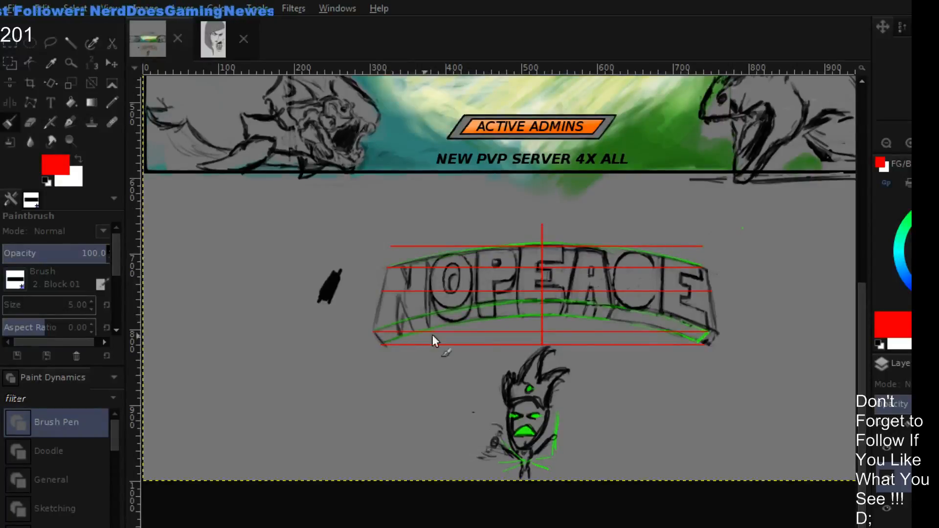
drag(549, 310, 550, 369)
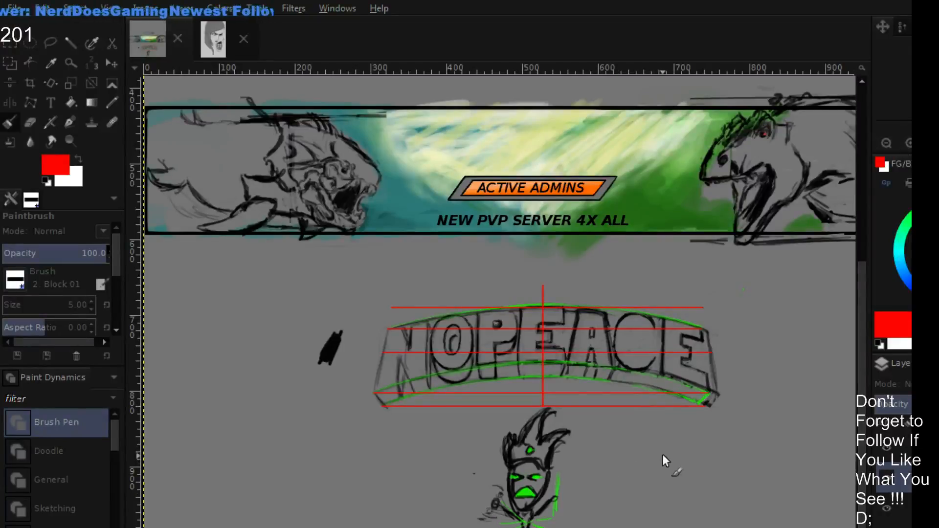
scroll(739, 327, down, 3)
scroll(740, 330, up, 1)
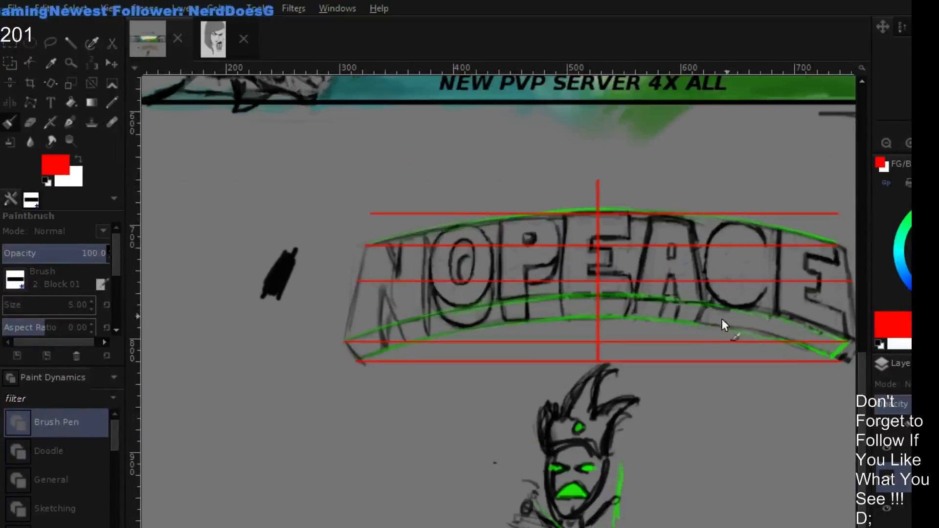
scroll(459, 324, up, 1)
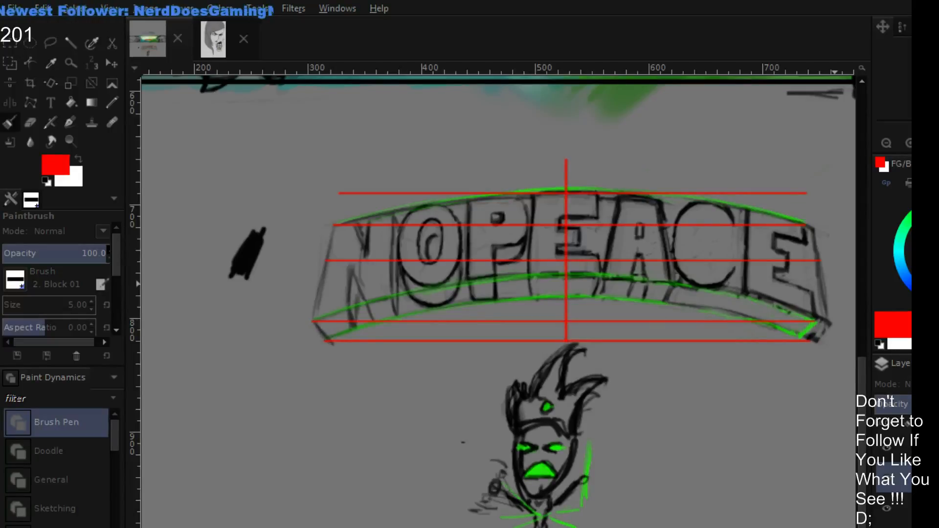
click(898, 250)
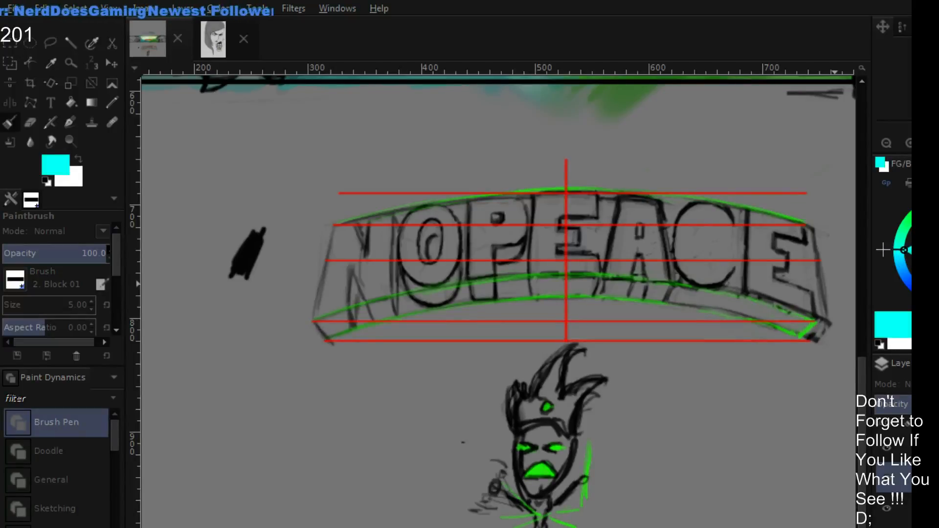
click(313, 322)
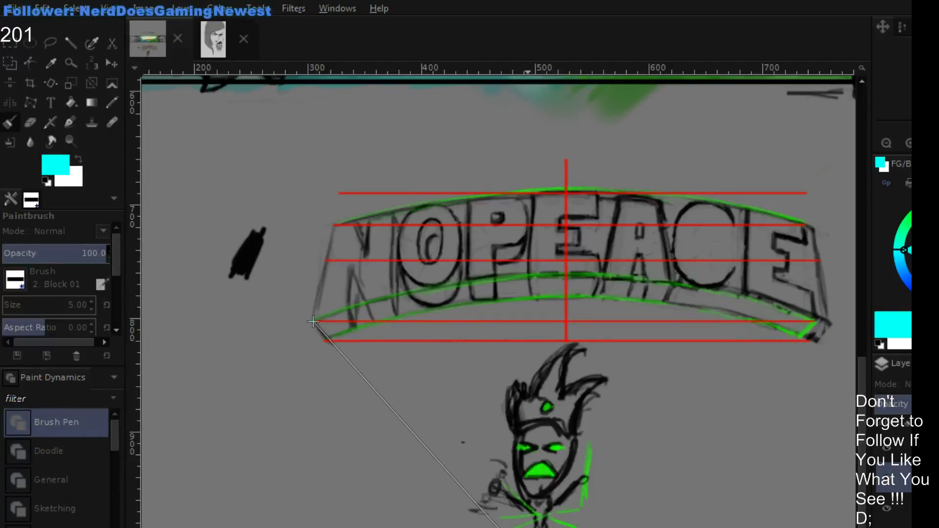
shift+click(313, 321)
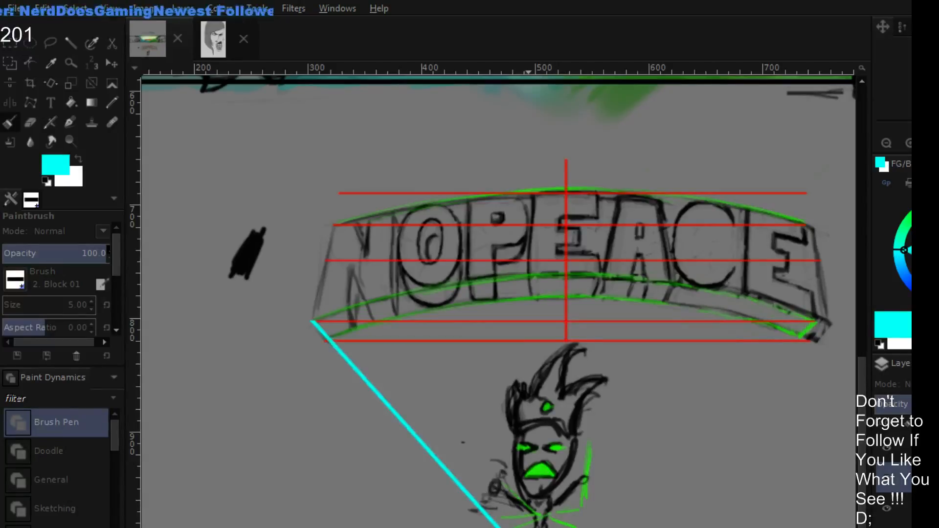
shift+click(823, 319)
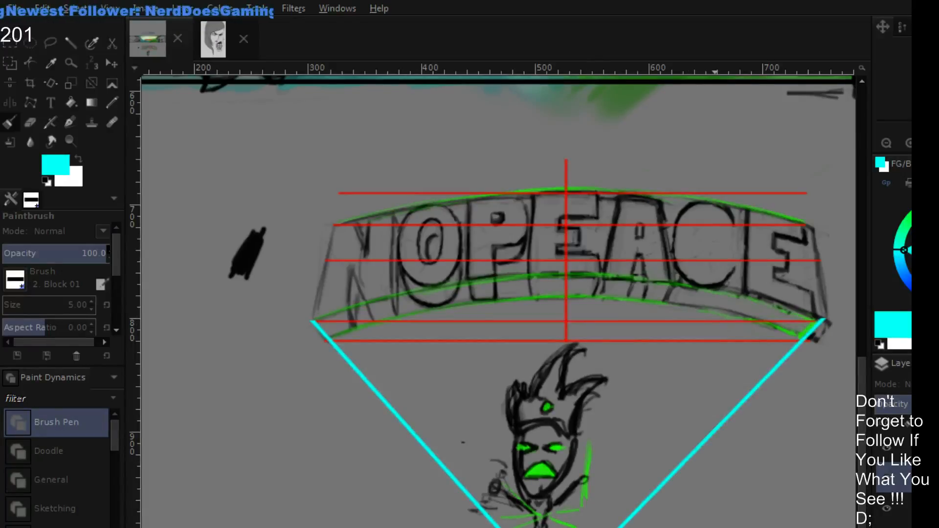
key(ctrl+z)
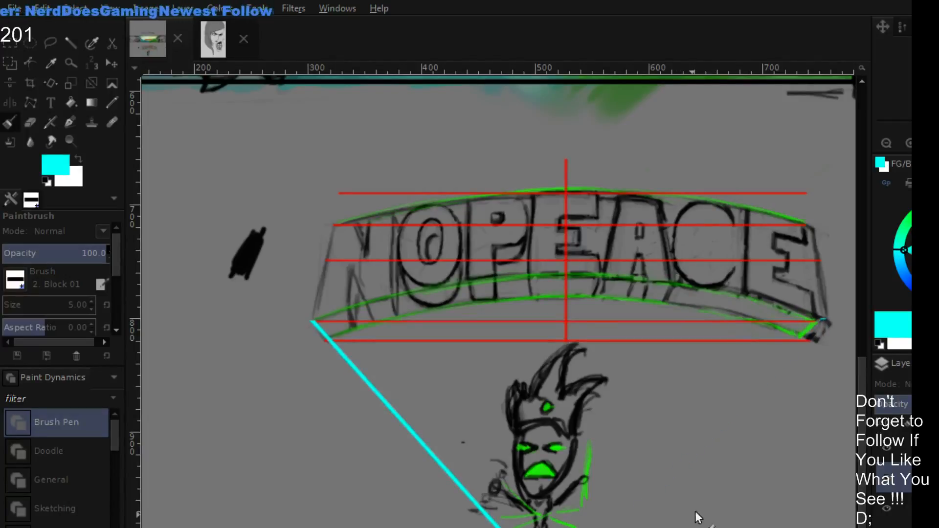
shift+click(823, 320)
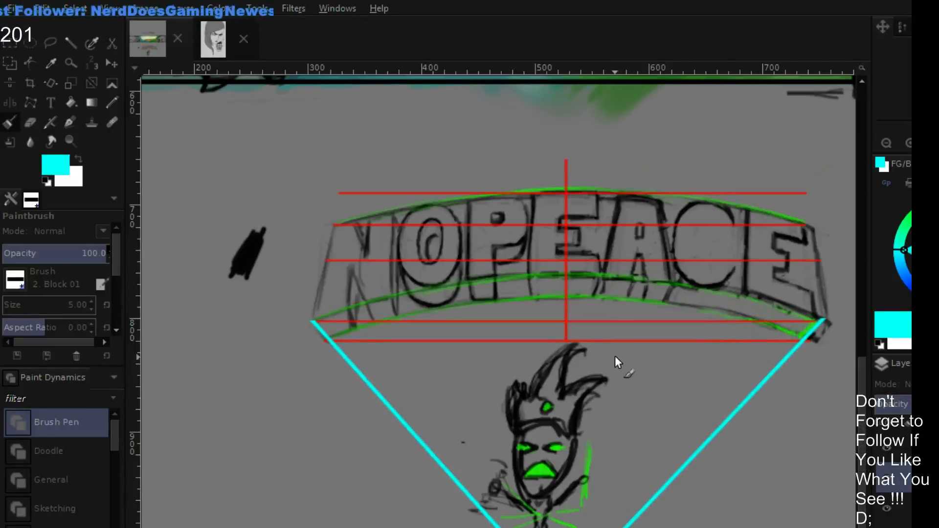
- Draw two straight cyan guide lines from the lettering's lower outer corners, slanting inward past the N and final E up into the banner
scroll(618, 362, up, 4)
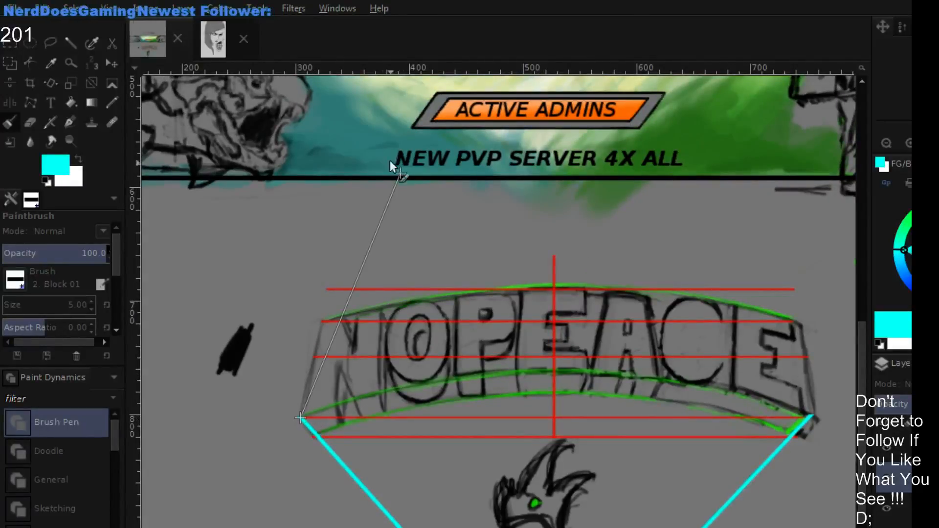
shift+click(375, 93)
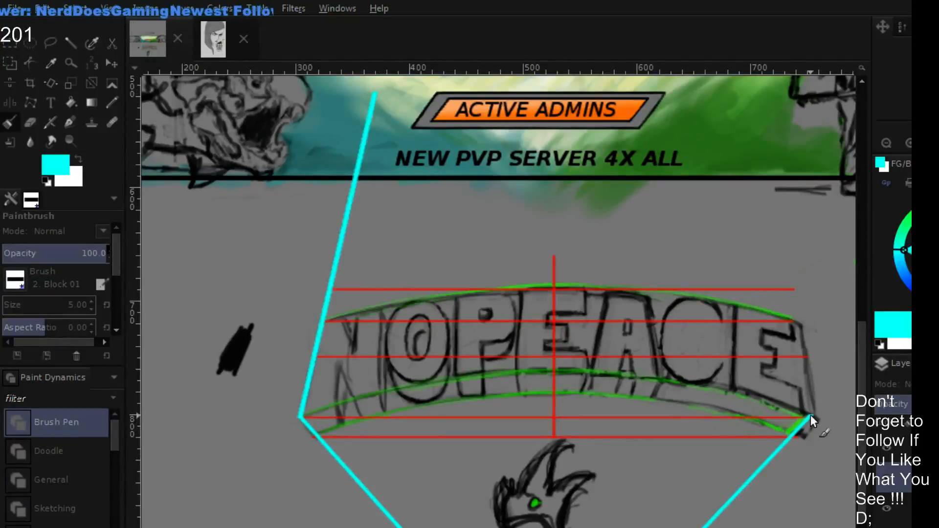
click(810, 414)
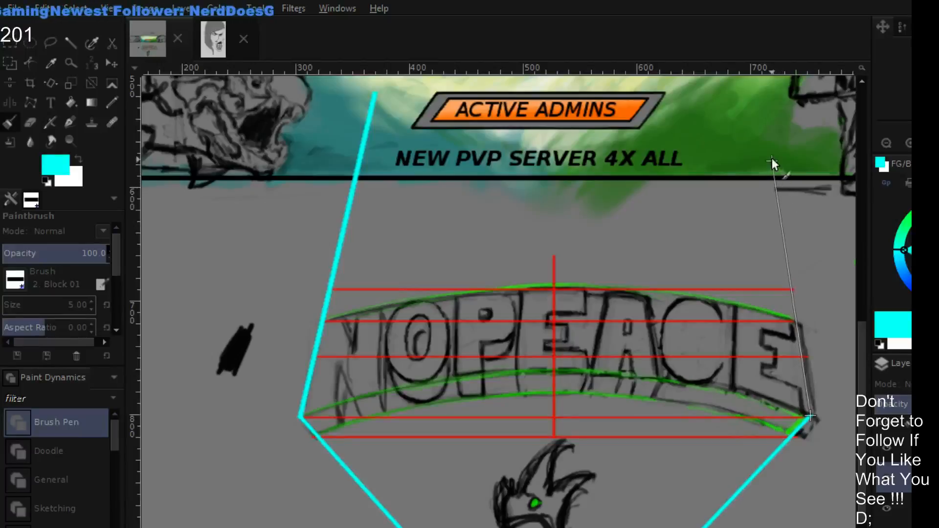
shift+click(751, 99)
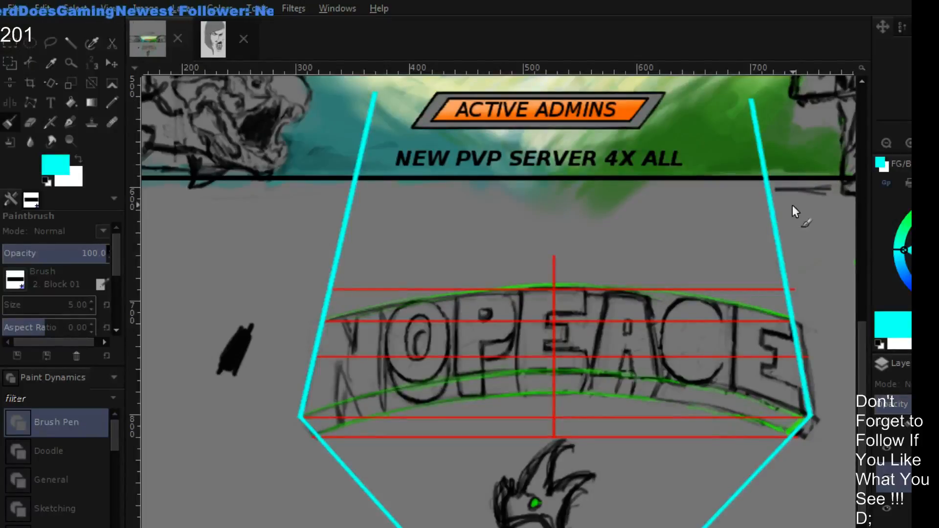
scroll(787, 185, down, 1)
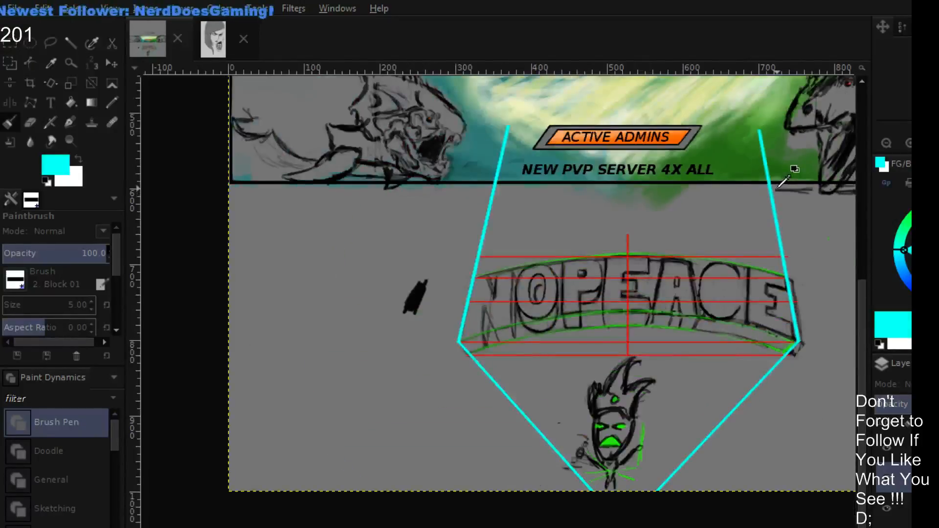
scroll(782, 184, down, 1)
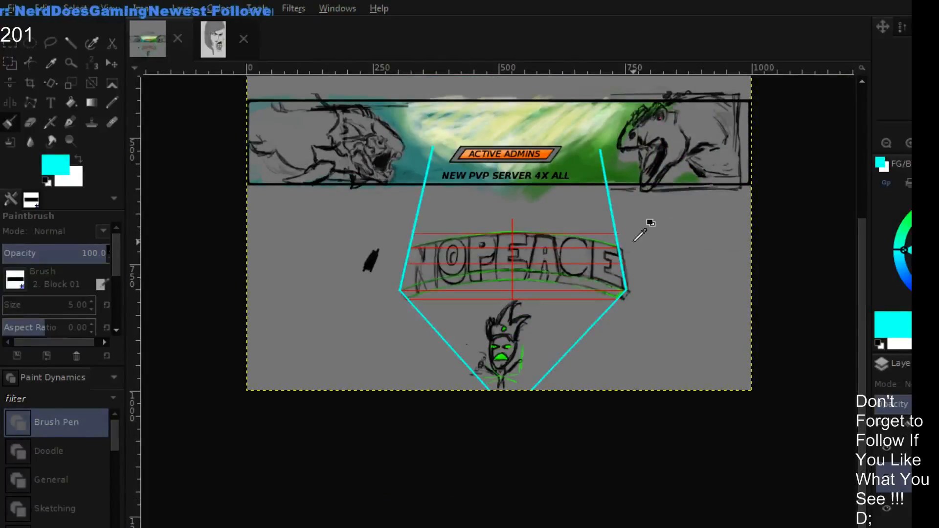
- Erase the vertical stroke between the C and final E, and redraw it in black at a slant matching the cyan guides
scroll(634, 242, up, 1)
drag(632, 231, 755, 285)
scroll(655, 349, up, 1)
scroll(658, 350, down, 1)
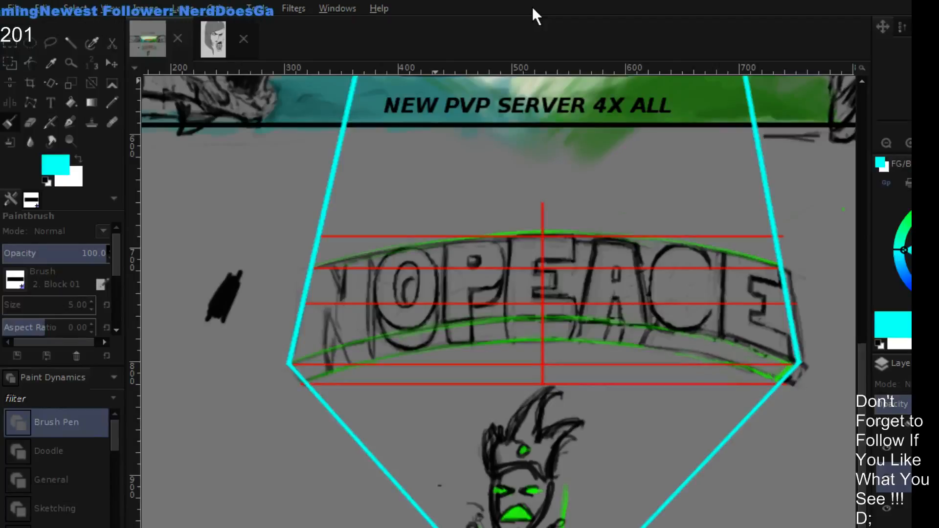
key(shift+e)
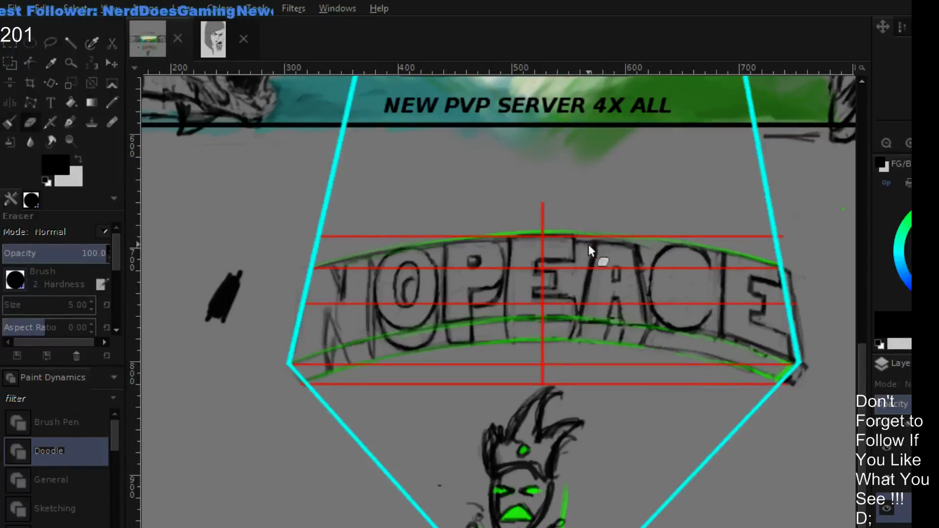
key(p)
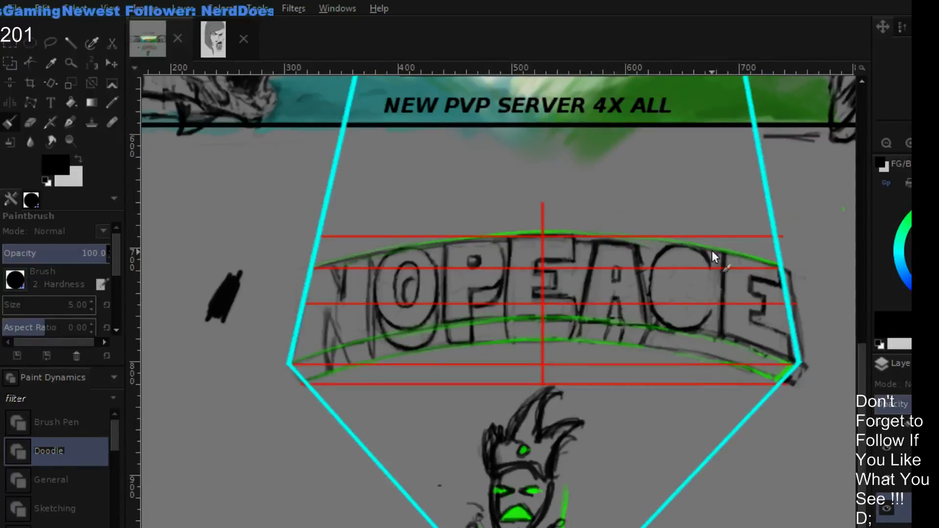
key(shift+e)
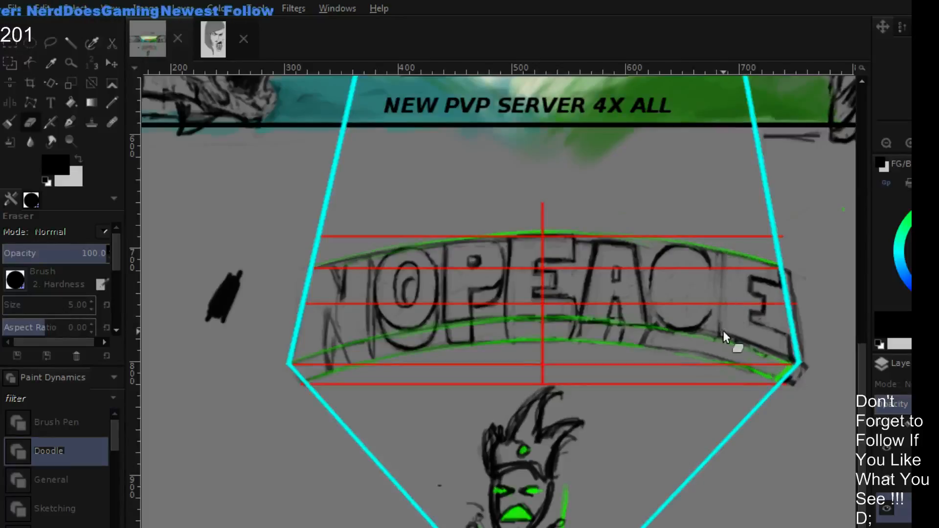
key(p)
drag(731, 273, 724, 325)
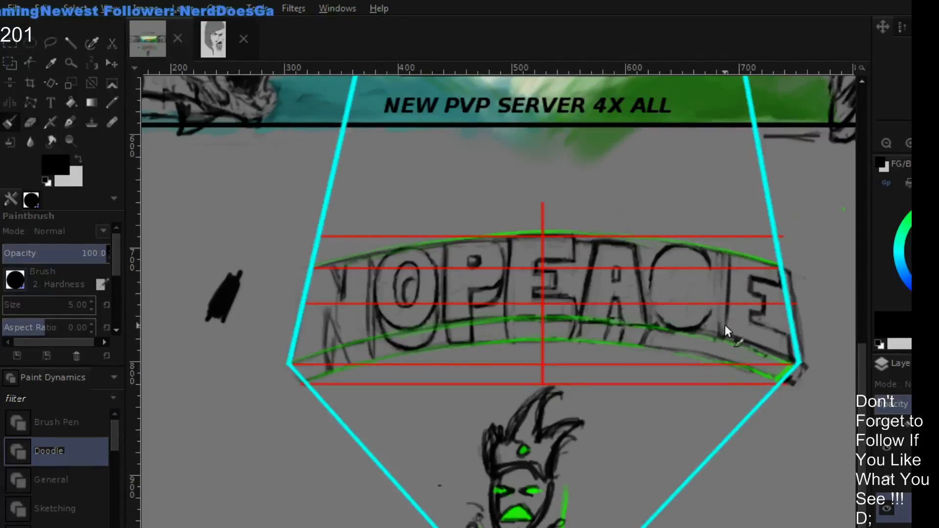
drag(732, 256, 727, 336)
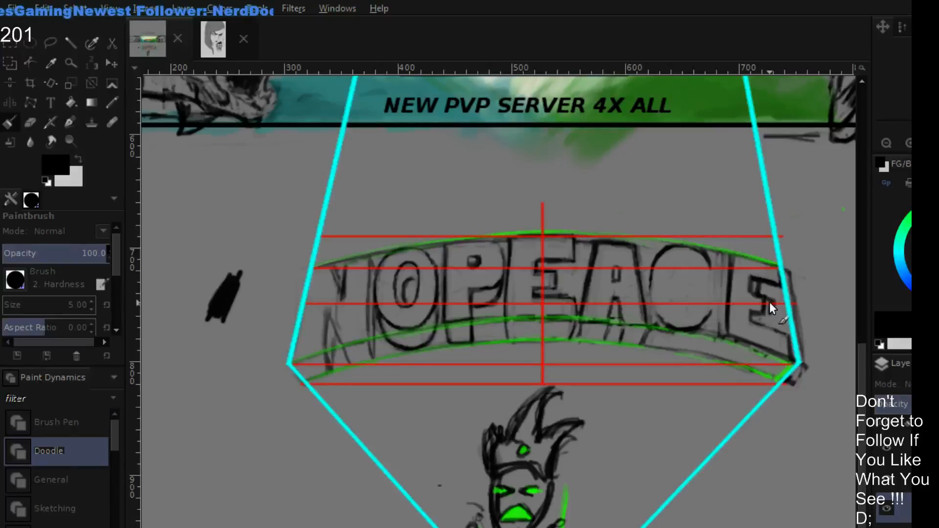
- Redraw the inner edges of the final E's arms in black and erase the old strokes inside the letter
mouse_move(770, 302)
mouse_down()
mouse_move(761, 314)
mouse_move(773, 315)
mouse_move(757, 318)
mouse_move(780, 329)
mouse_up()
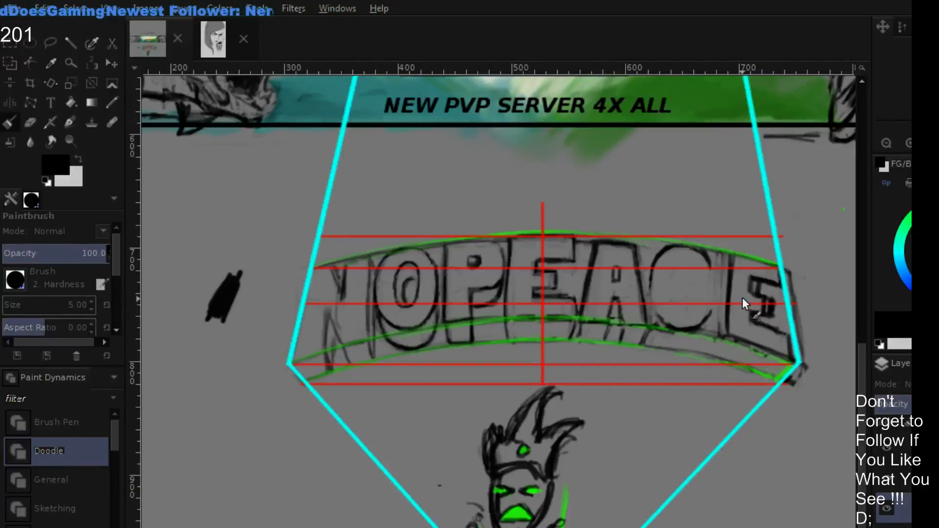
key(shift+e)
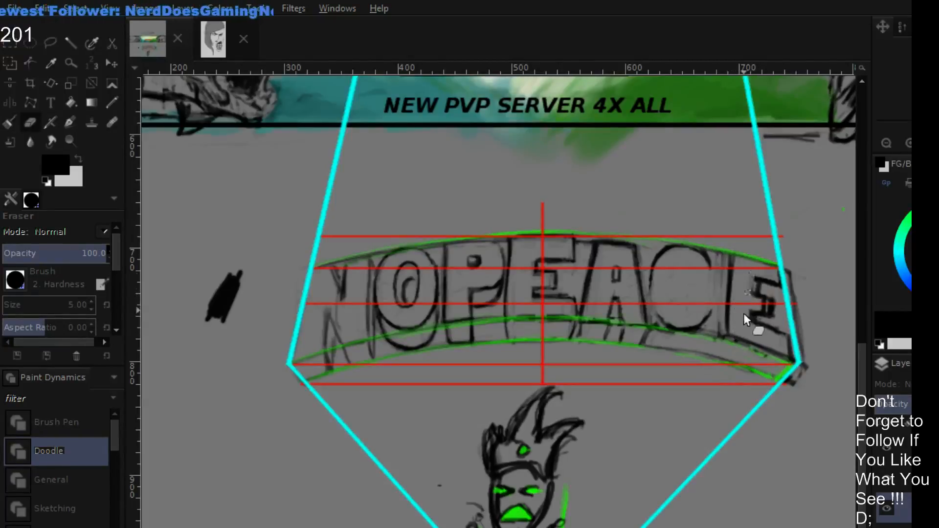
mouse_move(749, 315)
mouse_down()
mouse_move(752, 273)
mouse_move(756, 301)
mouse_up()
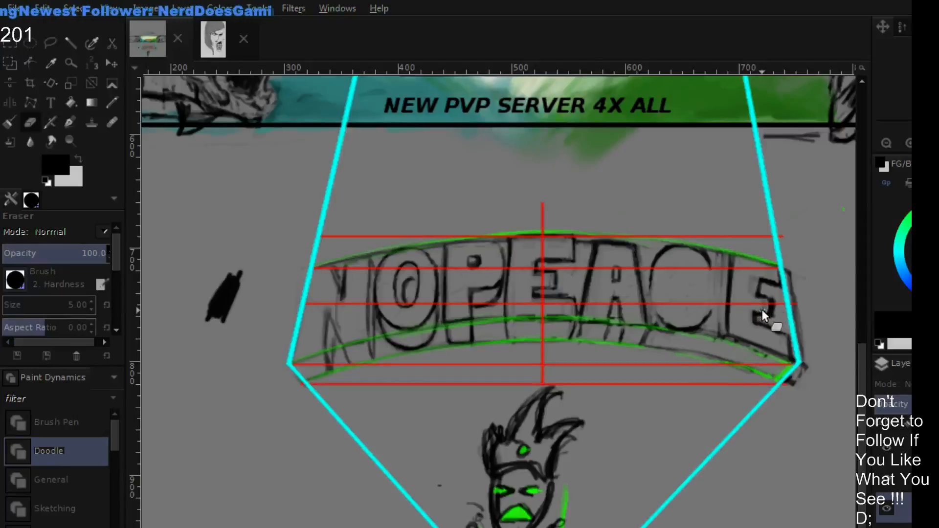
- Redraw the final E's middle arm and thicken its slanted vertical stem beside the C with black Paintbrush strokes
key(p)
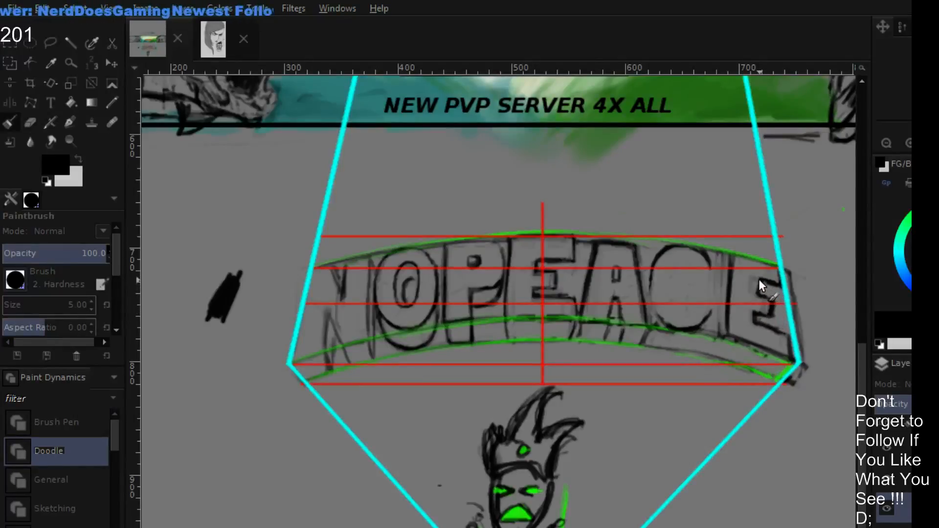
mouse_move(757, 287)
mouse_down()
mouse_move(758, 278)
mouse_move(766, 288)
mouse_up()
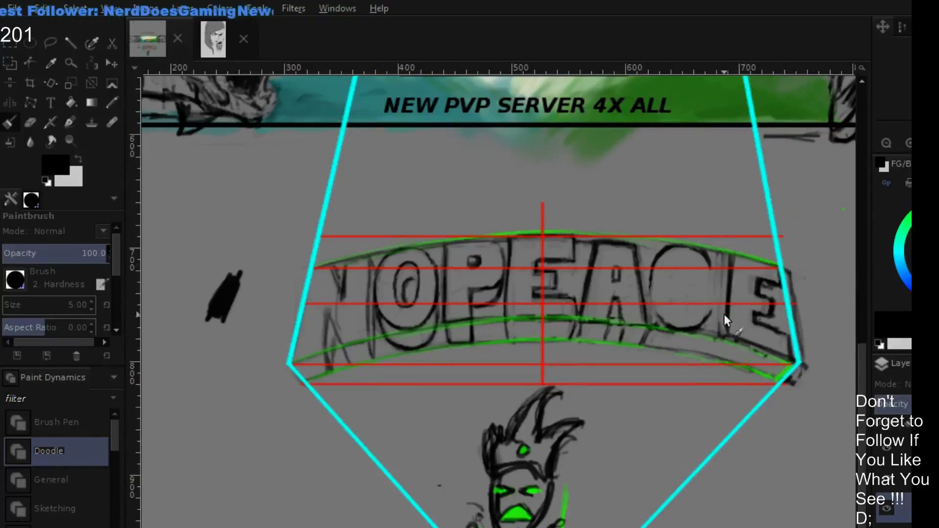
drag(728, 255, 725, 317)
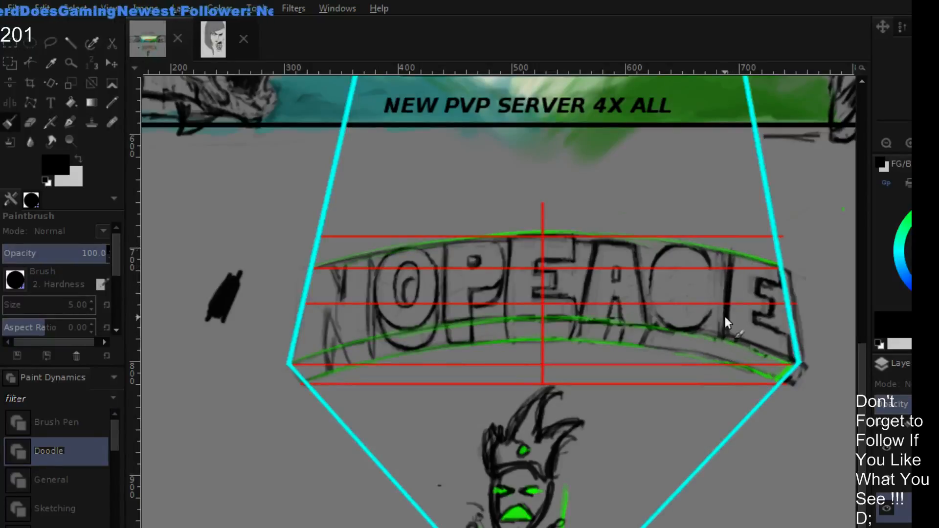
drag(727, 250, 723, 336)
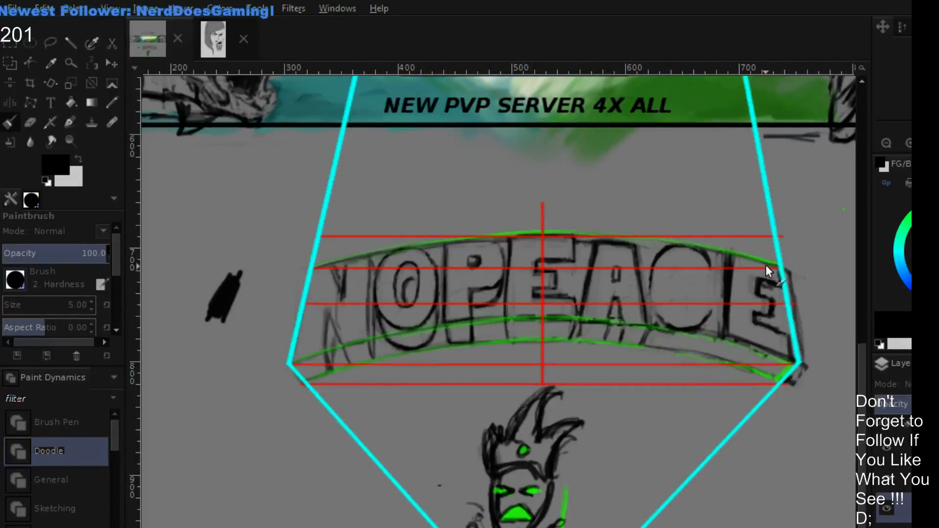
- Toggle the visibility of the red, green and cyan perspective guides, leaving them hidden so only the lettering shows
click(886, 485)
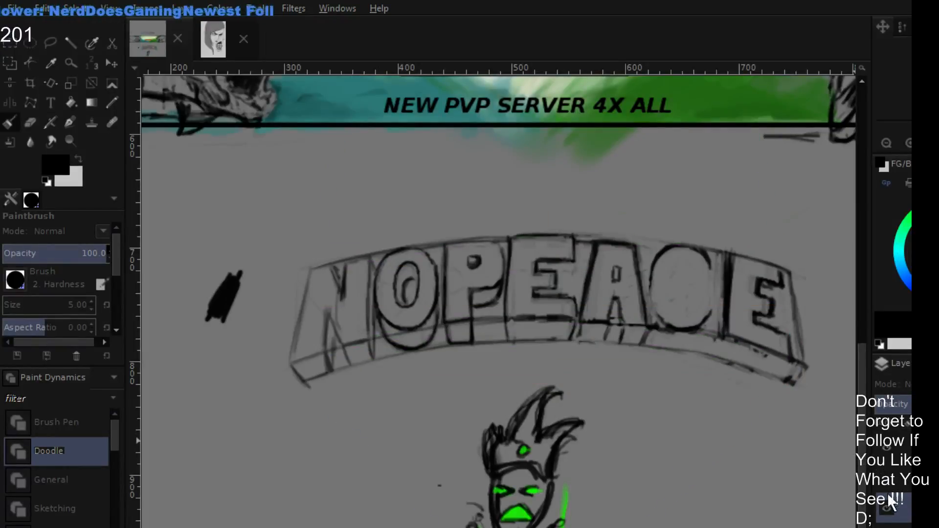
click(887, 506)
click(886, 507)
click(887, 480)
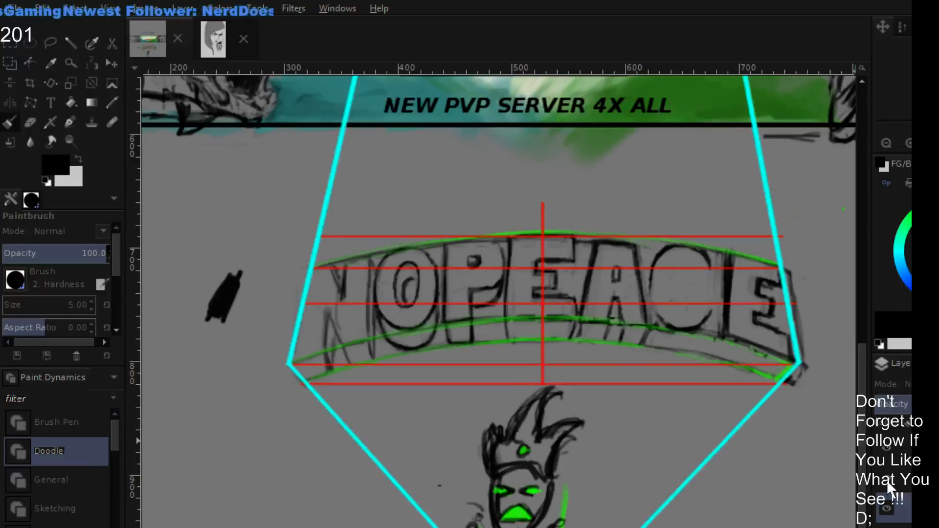
click(885, 479)
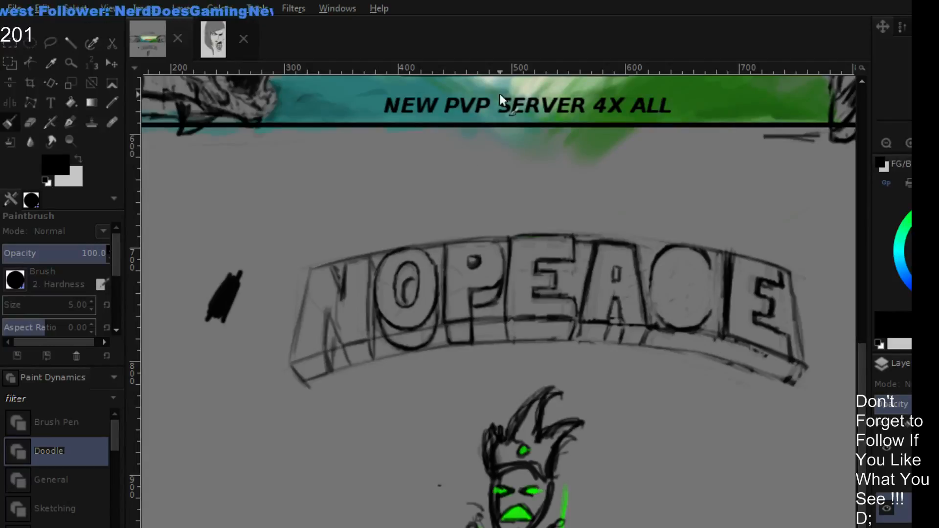
- Redraw the final E's top edge and upper outer corner in black, and erase the stray sketch lines around them
key(shift+e)
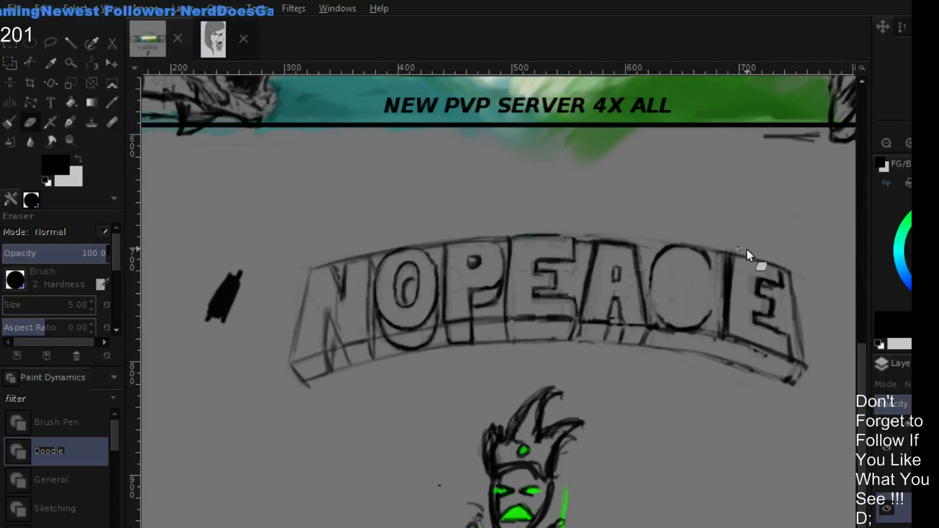
key(p)
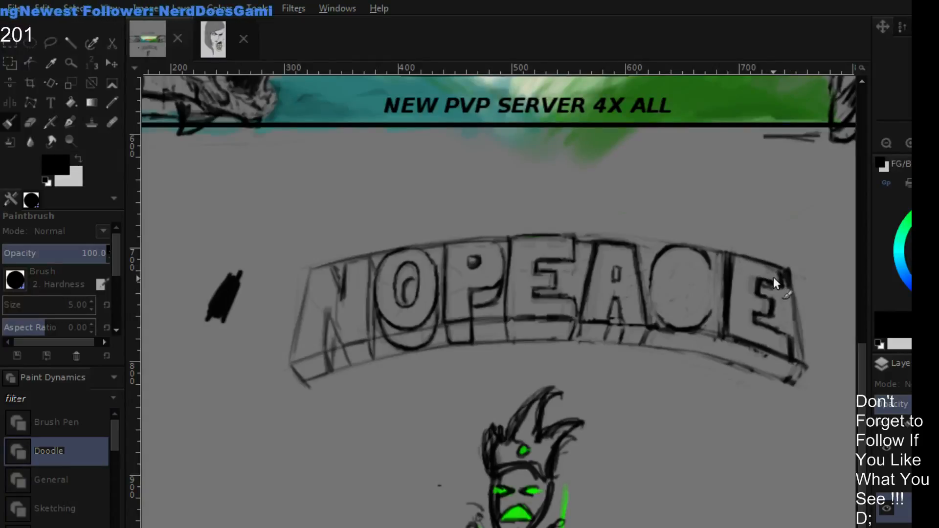
key(shift+e)
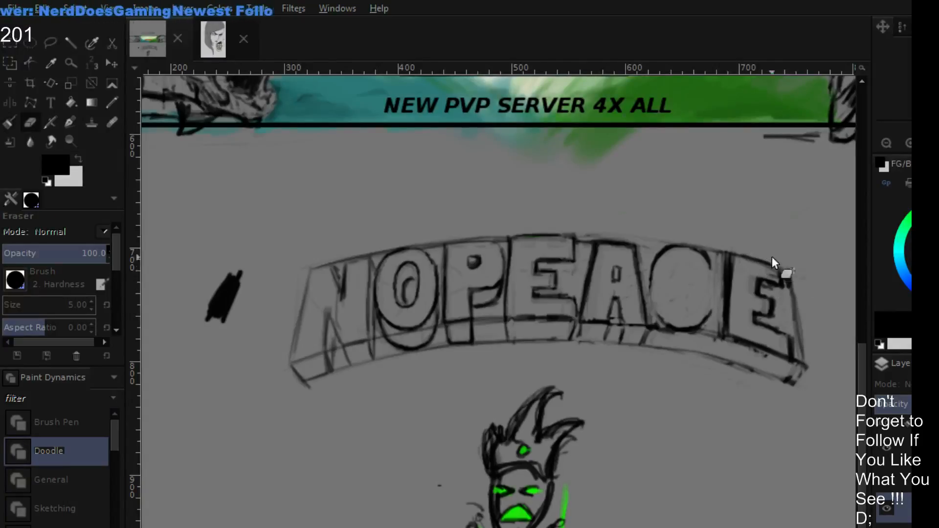
- Draw the C's inner opening in black and clean up its curve with the Eraser
key(p)
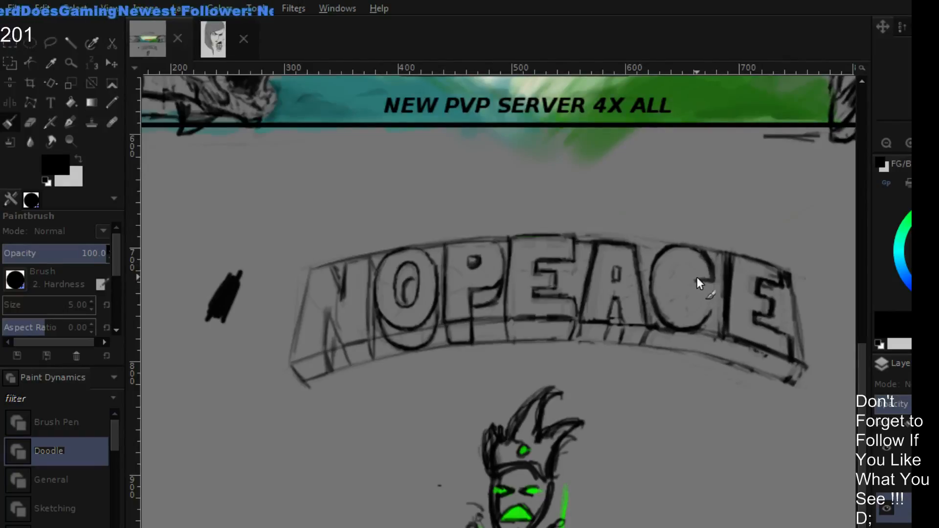
mouse_move(684, 270)
mouse_down()
mouse_move(677, 296)
mouse_move(676, 274)
mouse_move(683, 302)
mouse_move(676, 291)
mouse_move(693, 300)
mouse_up()
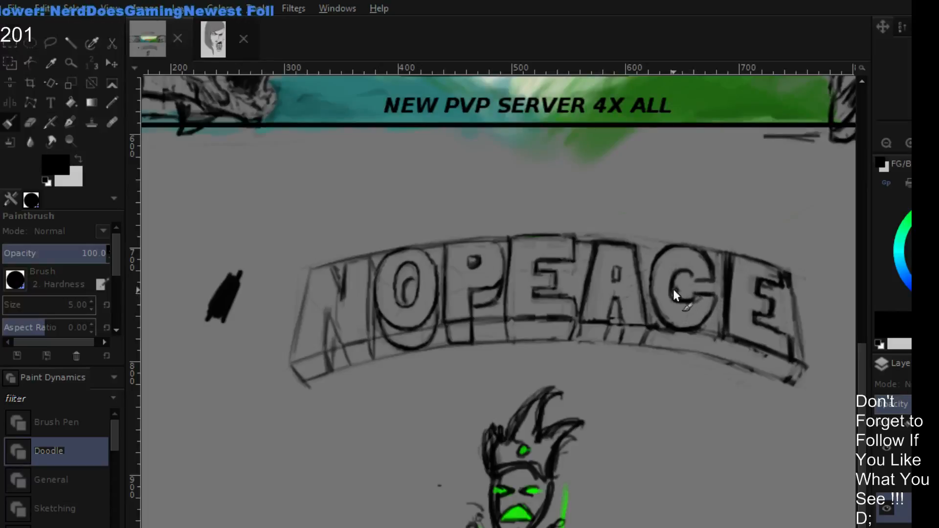
key(shift+e)
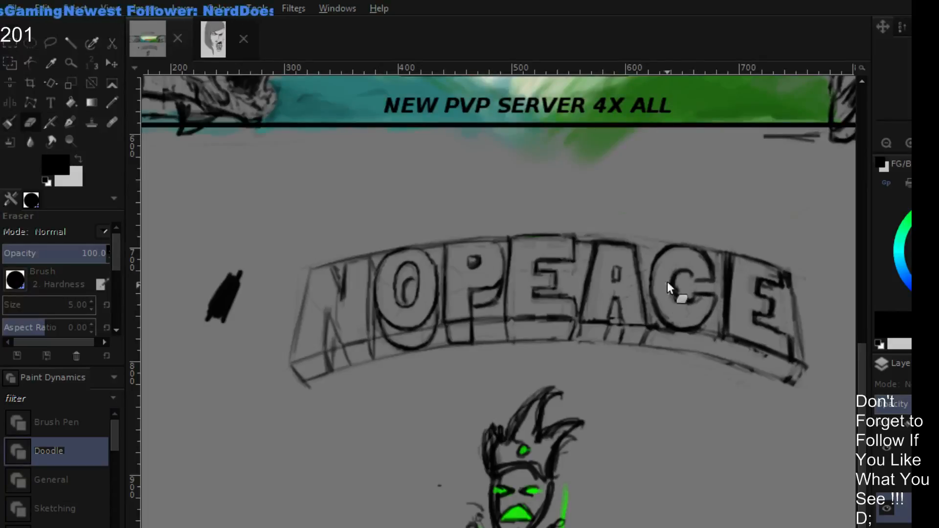
mouse_move(686, 283)
mouse_down()
mouse_move(679, 293)
mouse_move(675, 279)
mouse_up()
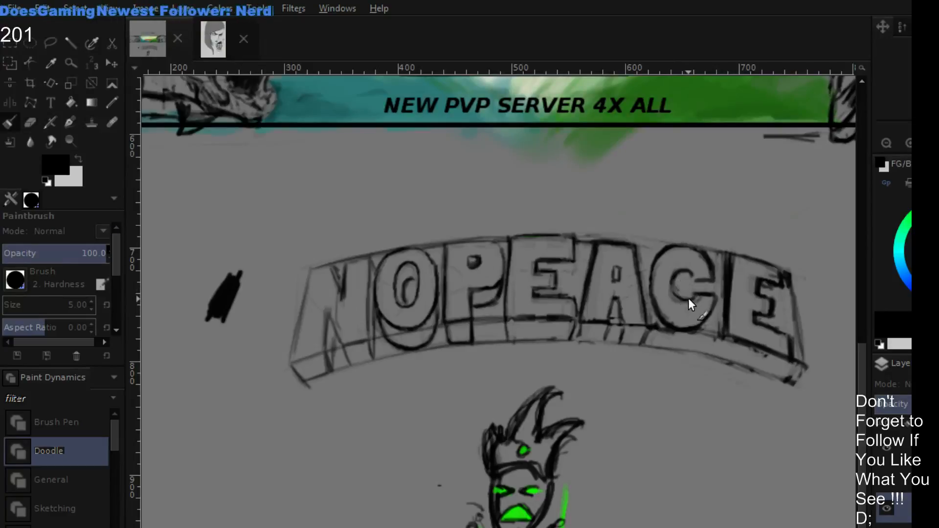
key(p)
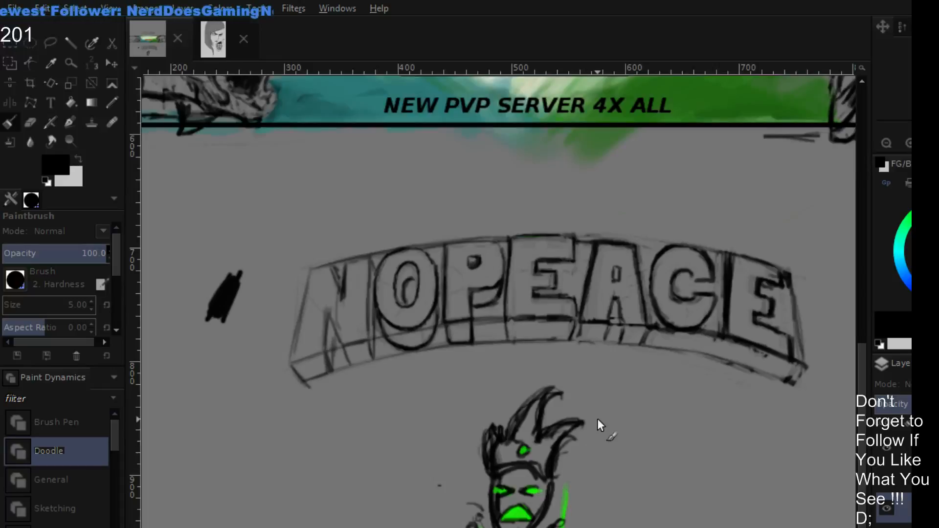
- Erase rough strokes around the A and redraw its top edge and slanted edge facing the middle E in black
key(shift+e)
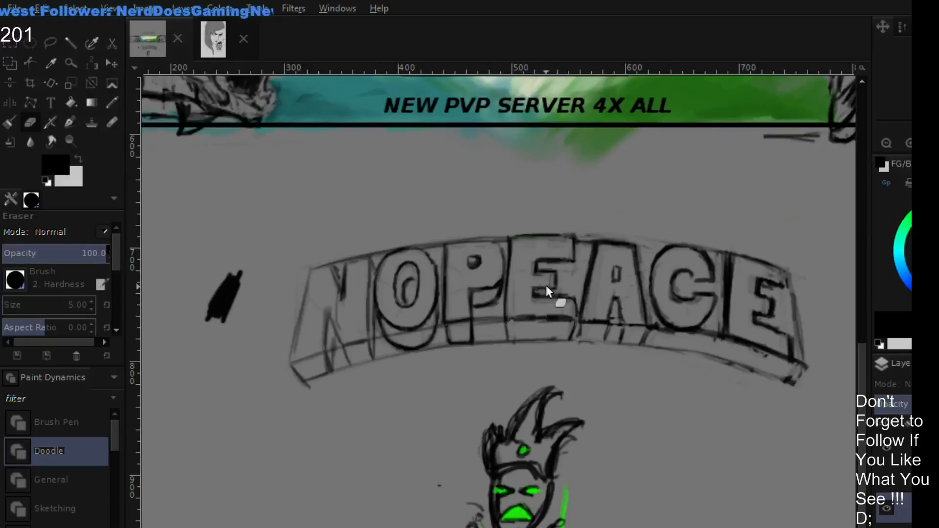
key(p)
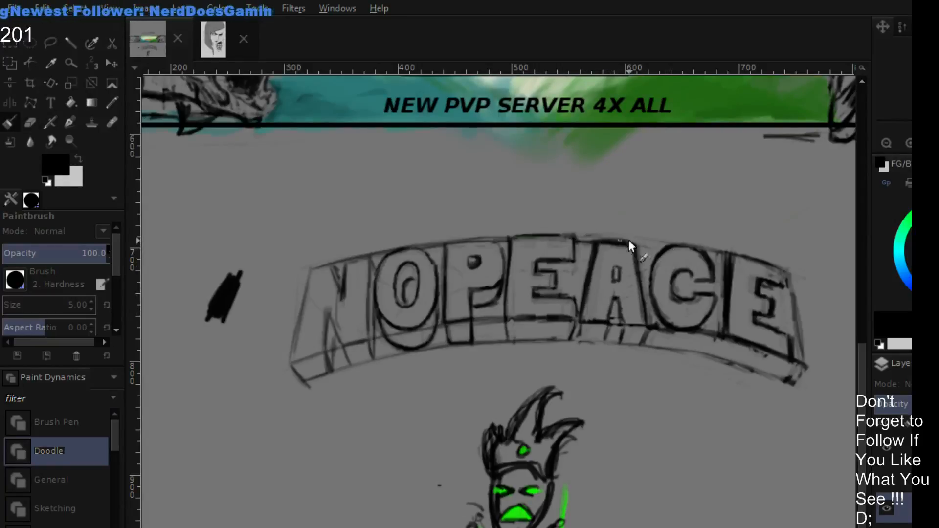
key(shift+e)
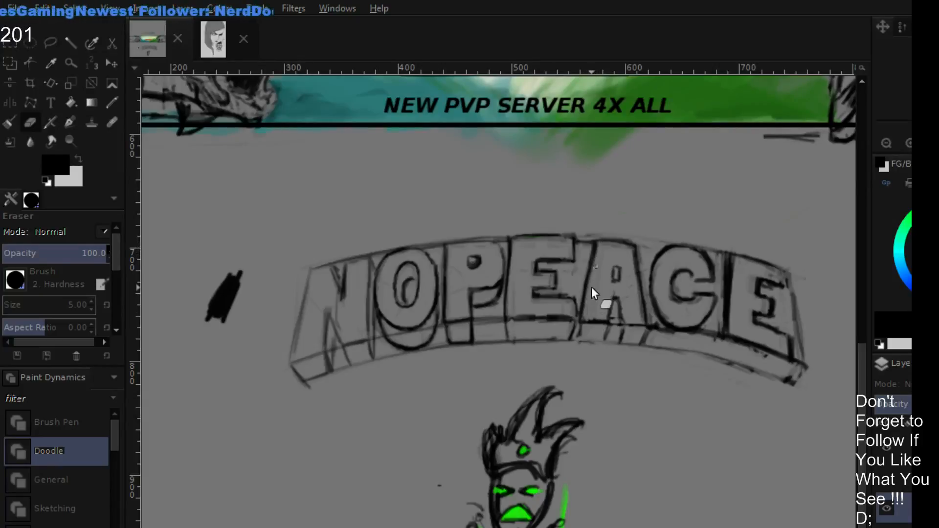
key(p)
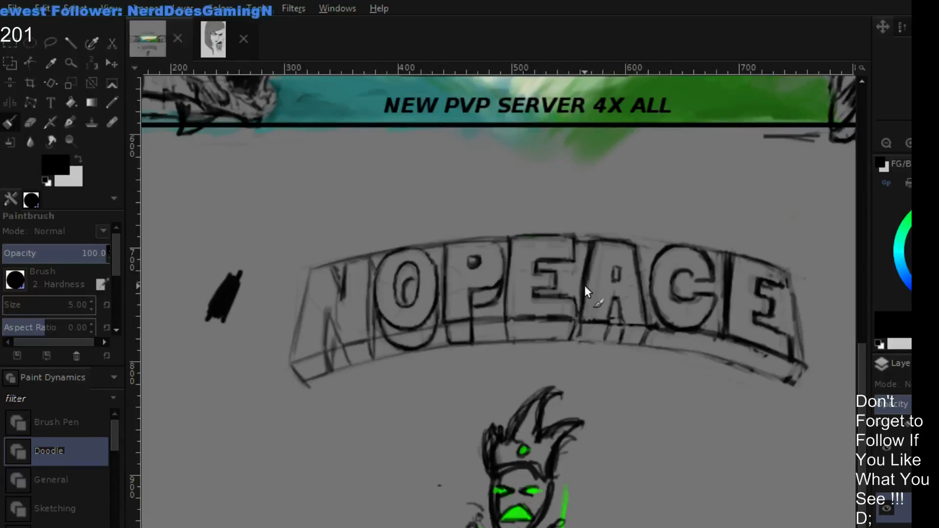
- Erase the A's outer edge facing the C and redraw it in black as a slanted stroke
key(shift+e)
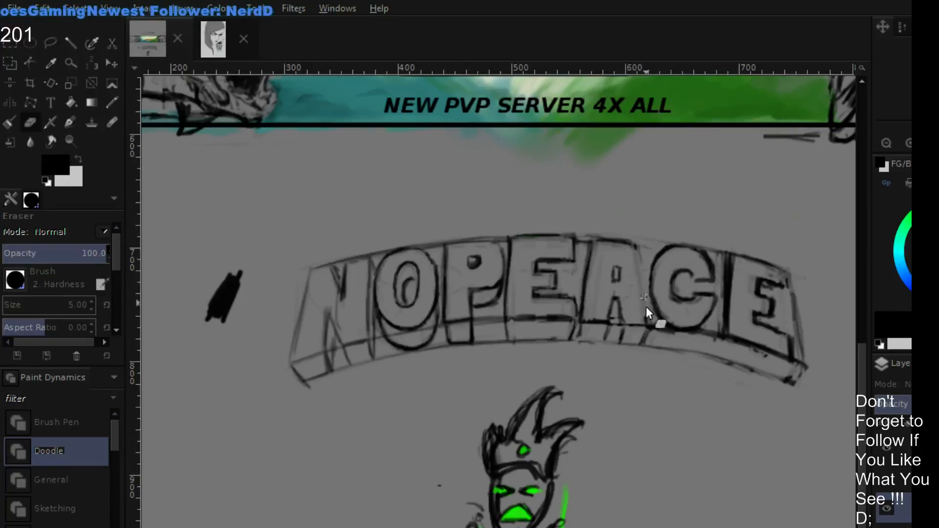
key(p)
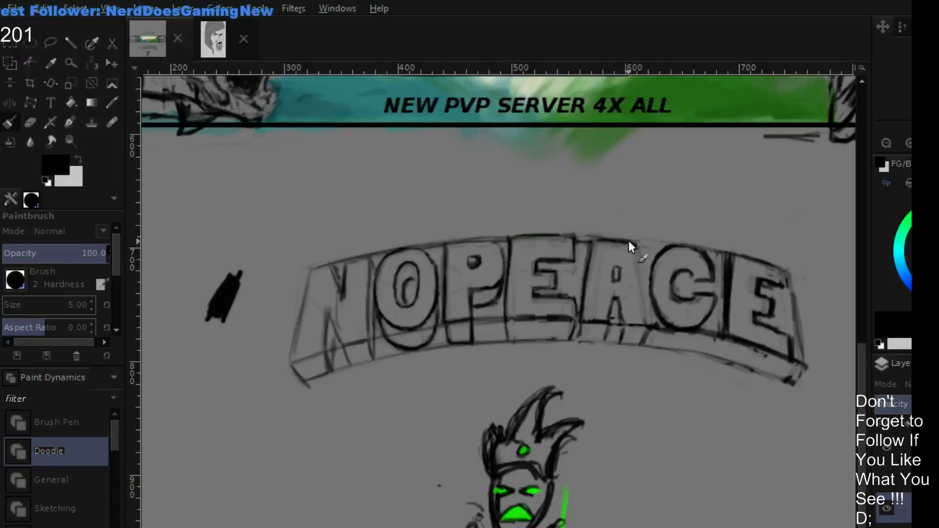
drag(629, 241, 650, 318)
mouse_move(635, 257)
mouse_down()
mouse_move(650, 318)
mouse_move(637, 247)
mouse_move(649, 307)
mouse_up()
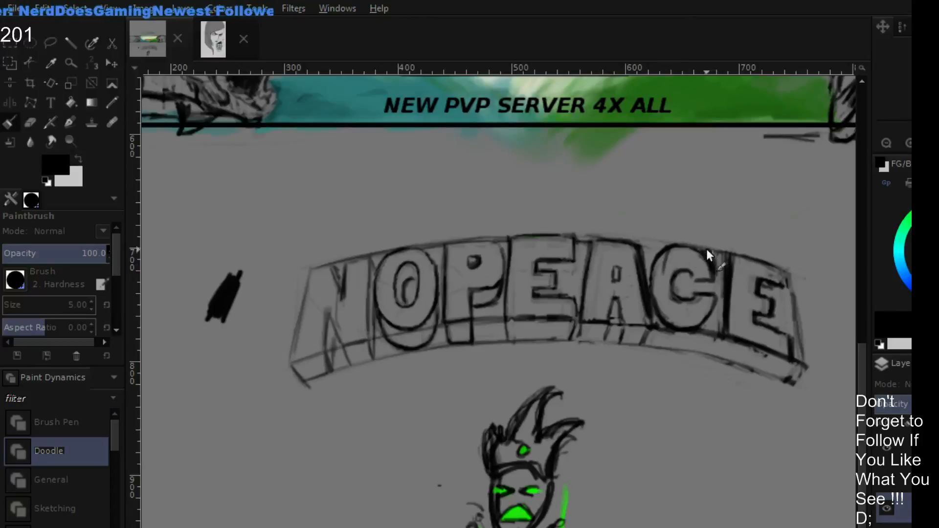
- Reshape the C by redrawing its outer curve, arm ends and inner opening in black, erasing the old outline
mouse_move(706, 249)
mouse_down()
mouse_move(722, 294)
mouse_move(720, 272)
mouse_move(708, 324)
mouse_up()
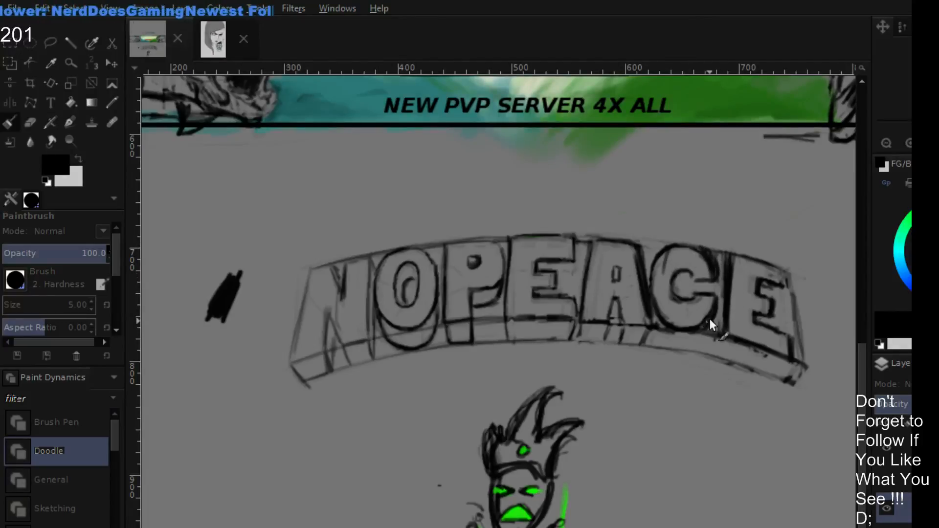
key(shift+e)
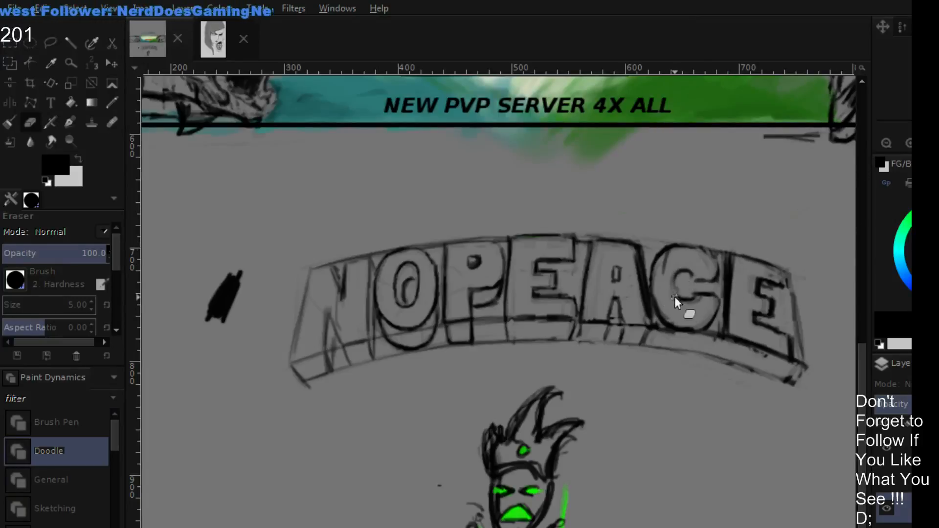
key(p)
mouse_move(677, 289)
mouse_down()
mouse_move(697, 297)
mouse_move(691, 274)
mouse_move(698, 283)
mouse_up()
mouse_move(707, 248)
mouse_down()
mouse_move(711, 269)
mouse_move(658, 302)
mouse_up()
mouse_move(663, 260)
mouse_down()
mouse_move(659, 294)
mouse_move(691, 321)
mouse_up()
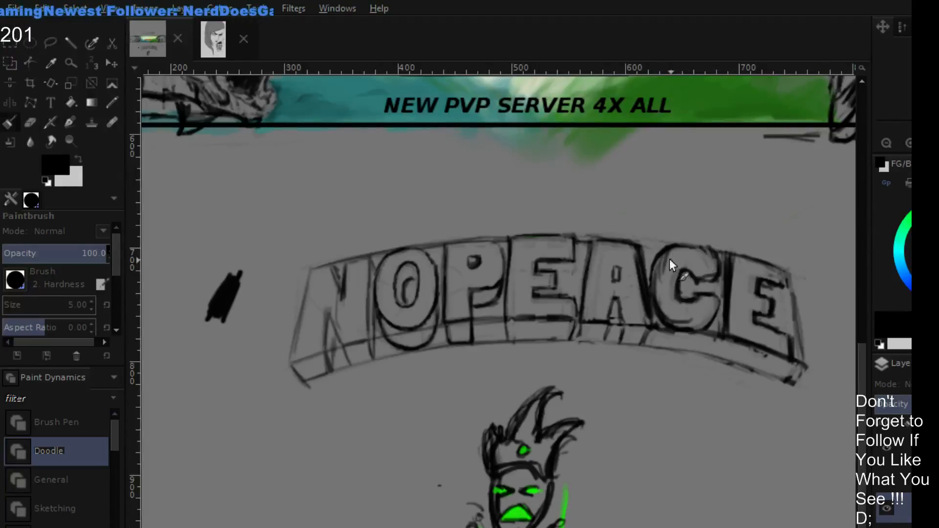
key(shift+e)
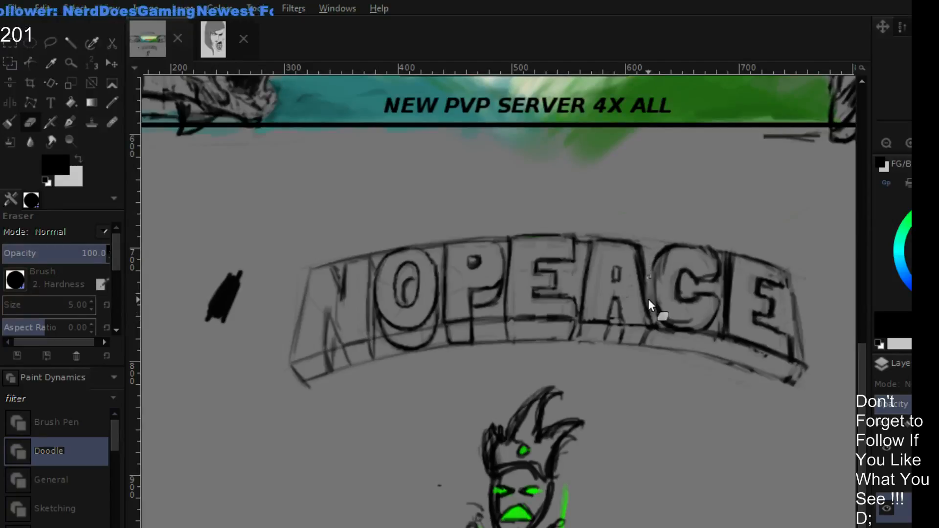
key(p)
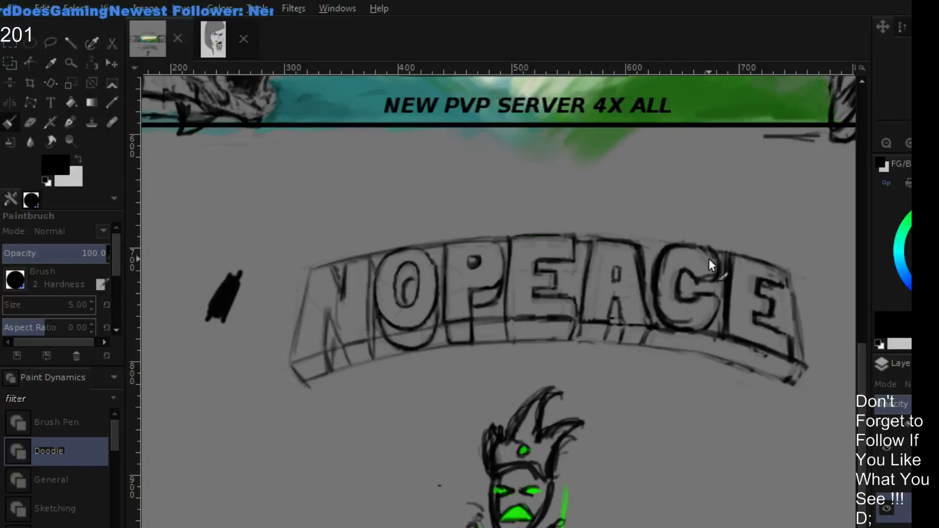
- Erase the overlapping strokes between the A and C, and draw the C's curved depth outline below it in black
key(shift+e)
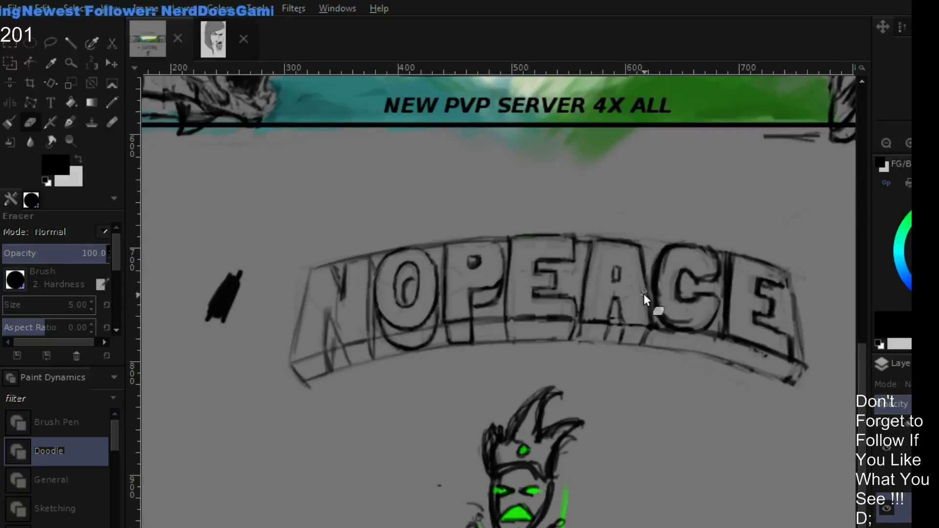
key(p)
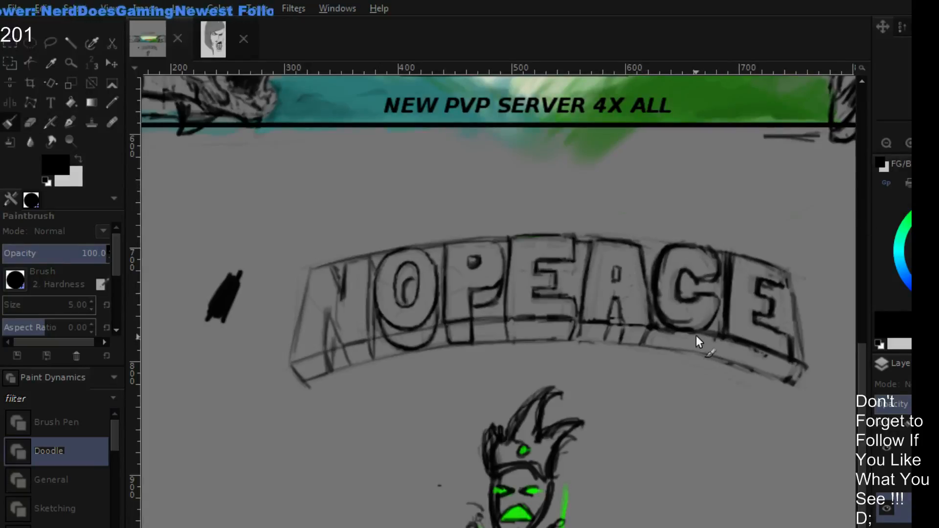
drag(713, 313, 689, 347)
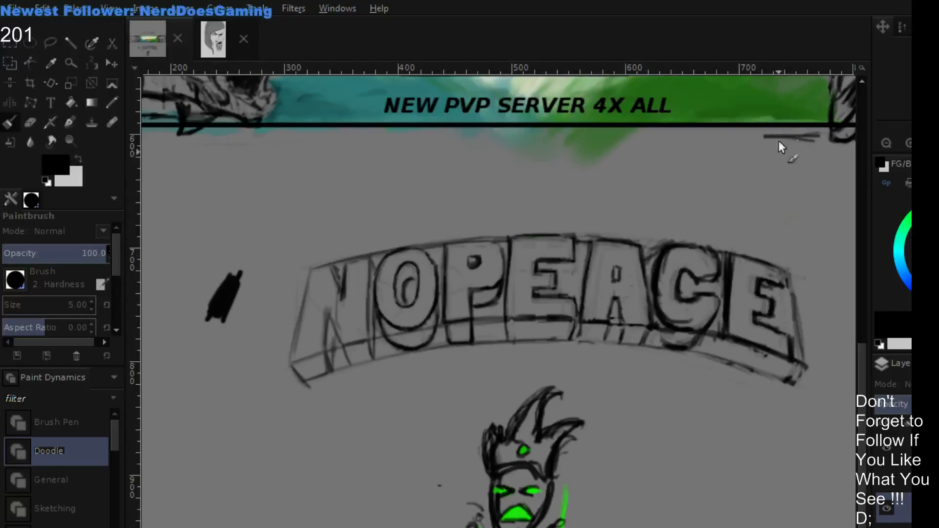
- Show the red, green and cyan perspective guides over the lettering again
scroll(699, 221, down, 2)
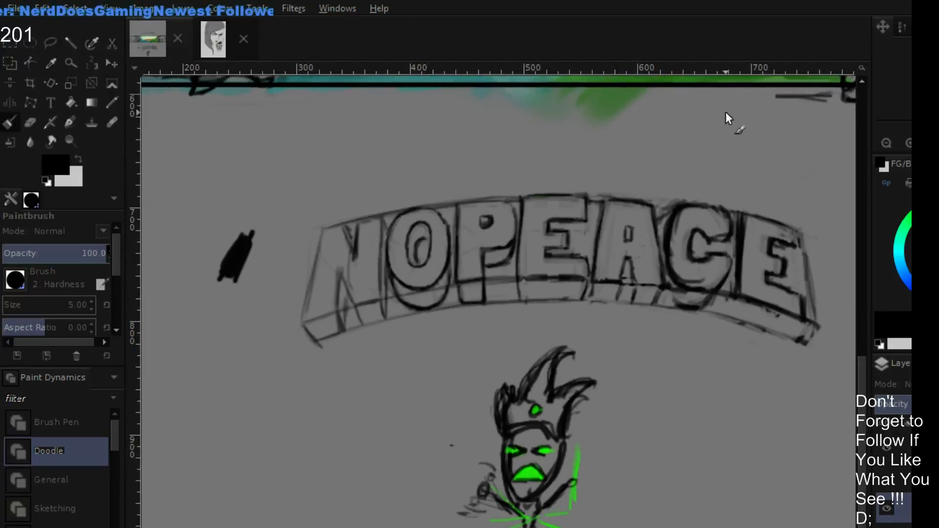
scroll(670, 225, right, 1)
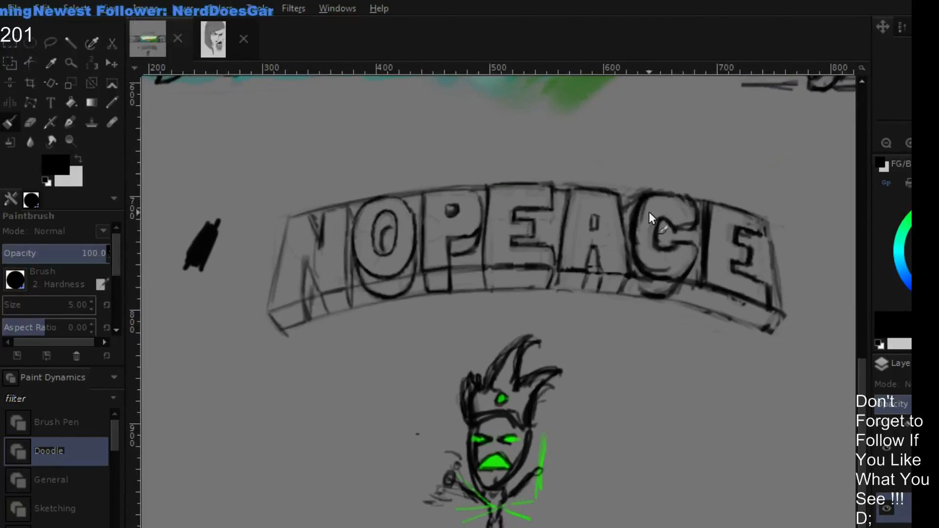
scroll(759, 247, down, 2)
scroll(771, 230, left, 1)
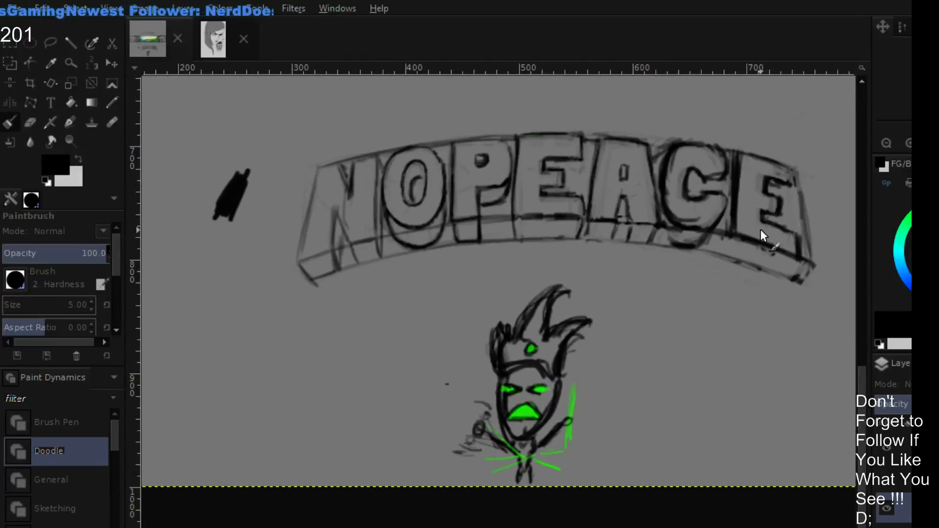
scroll(759, 230, up, 2)
scroll(759, 230, right, 1)
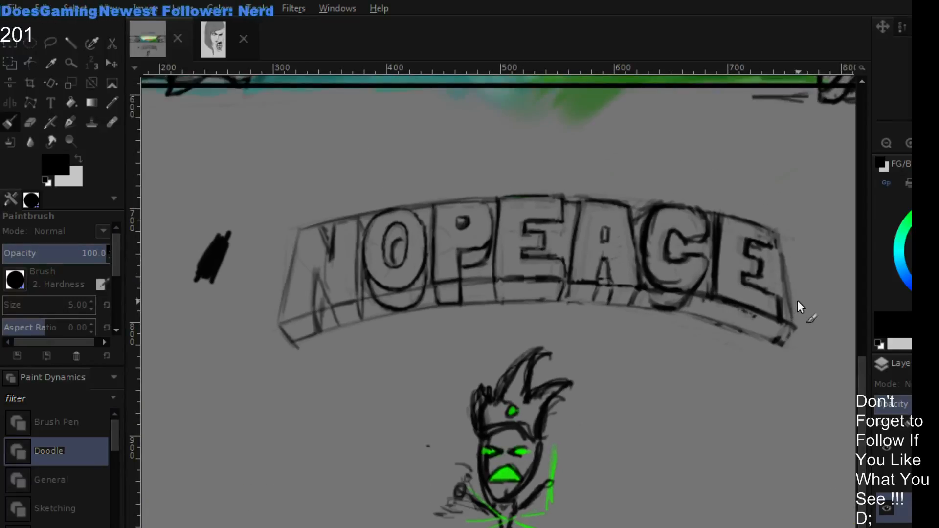
click(889, 478)
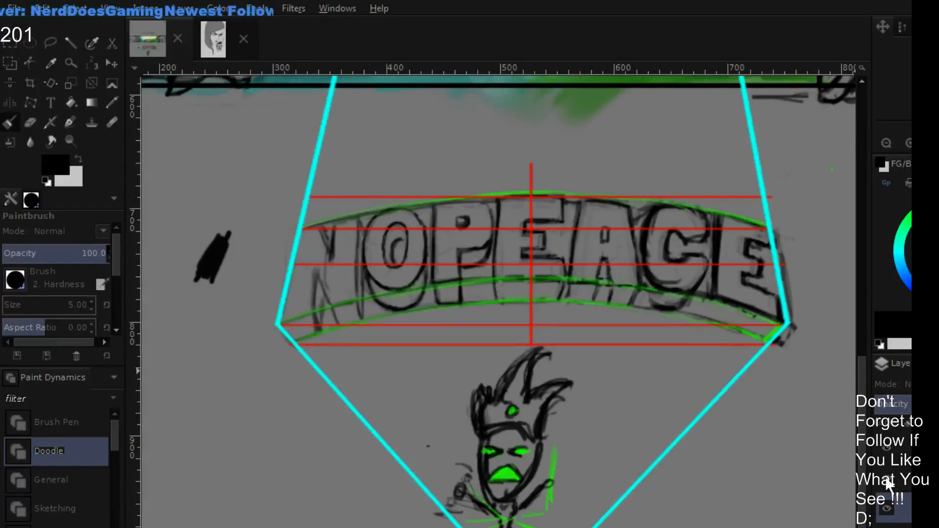
- Hide the perspective guides, thicken the C's upper curve with a size 7 black brush, and erase the excess around its outline
click(886, 482)
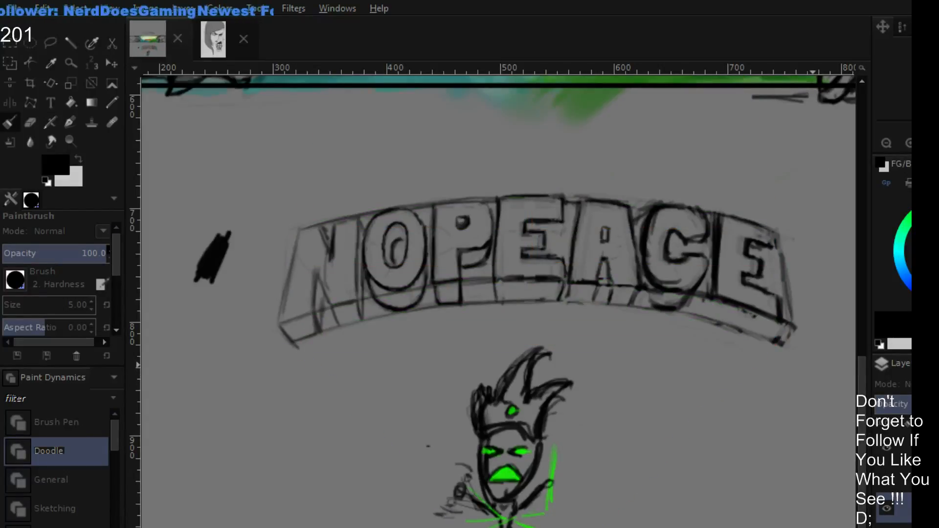
key(bracketright)
key(bracketright)
drag(707, 218, 649, 207)
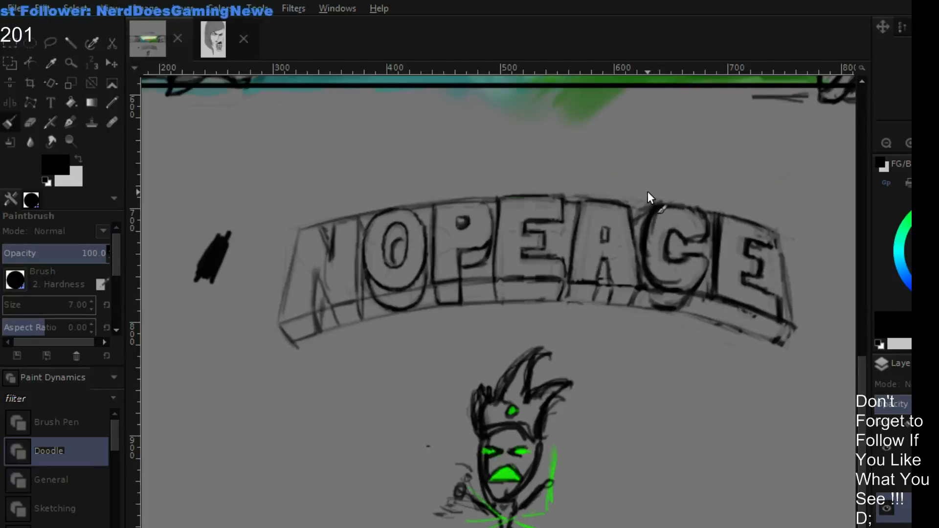
key(shift+e)
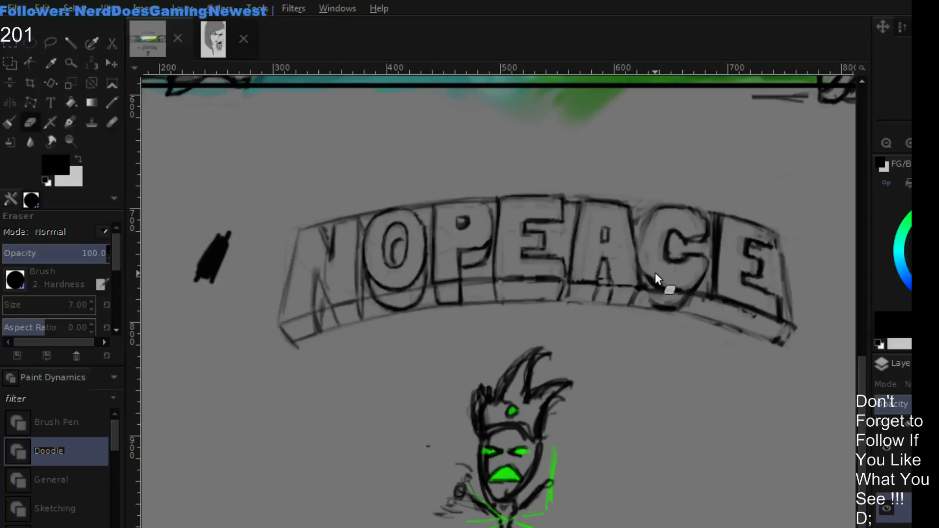
- Draw the upper and lower depth edges beneath the C and last E in black at brush size 3
key(p)
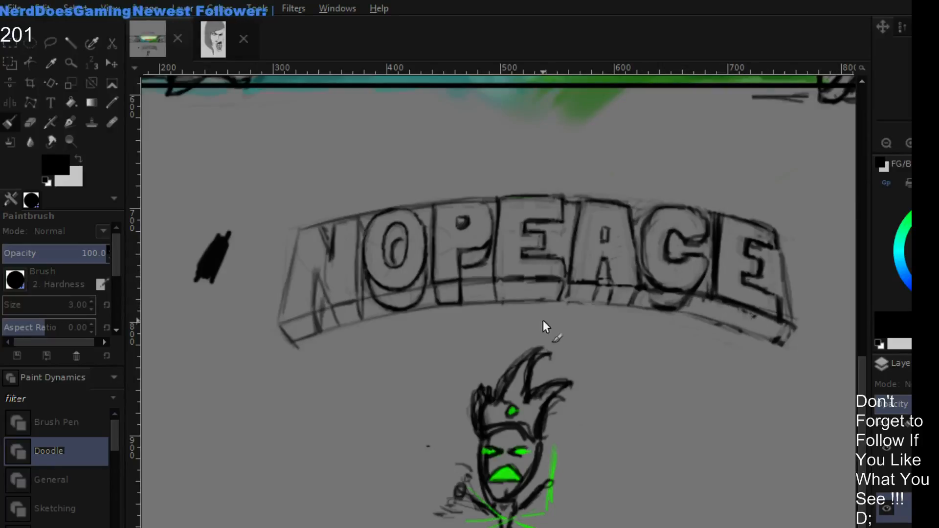
mouse_move(667, 316)
mouse_down()
mouse_move(752, 326)
mouse_move(672, 312)
mouse_move(785, 344)
mouse_up()
drag(742, 304, 793, 323)
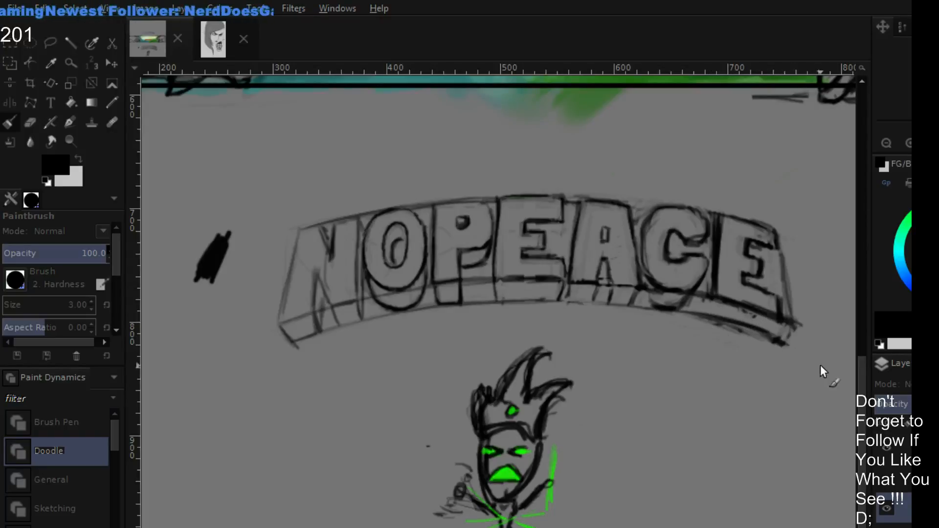
- Erase the heavy strokes and overshoot along the last E's depth edges and outer lower corner
key(shift+e)
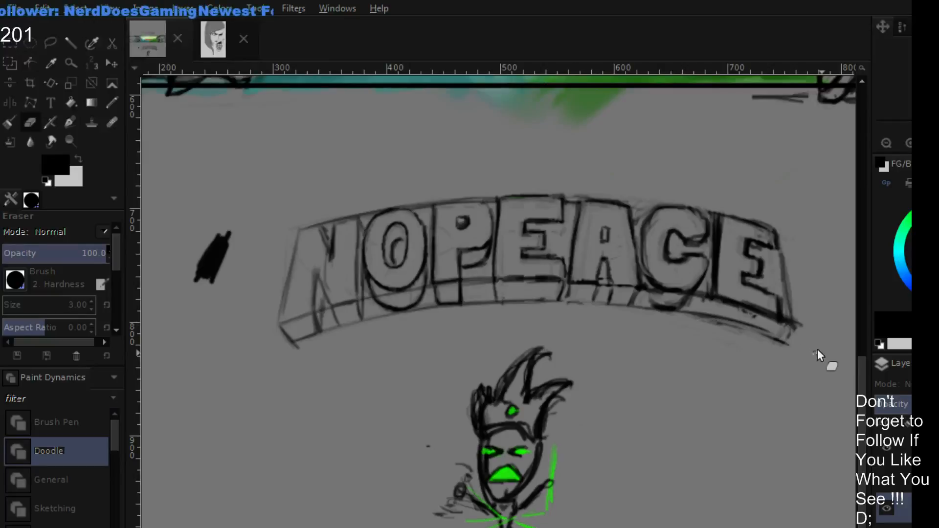
mouse_move(778, 319)
mouse_down()
mouse_move(751, 313)
mouse_move(816, 336)
mouse_move(742, 313)
mouse_up()
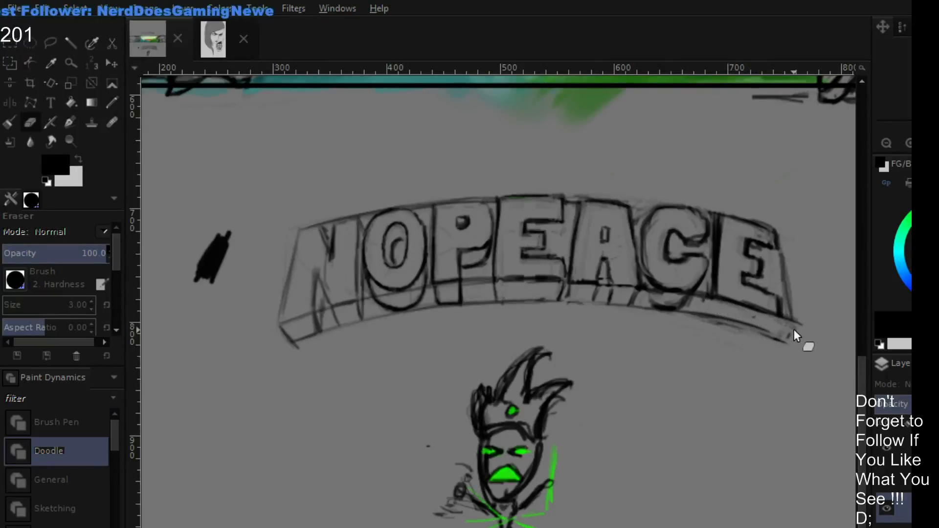
mouse_move(792, 337)
mouse_down()
mouse_move(799, 309)
mouse_move(806, 336)
mouse_up()
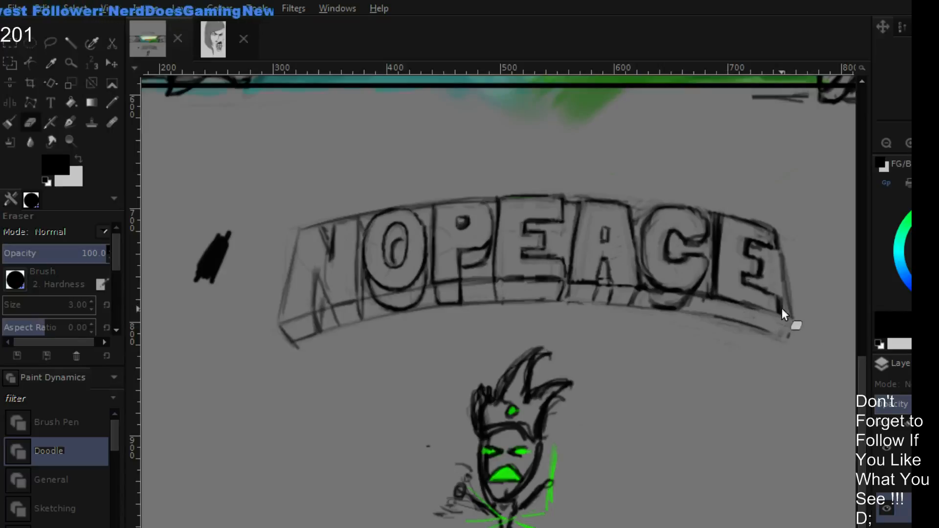
- Redraw the last E's upper outer corner and the short slanted edge closing its depth in black, cleaning up stray marks
key(p)
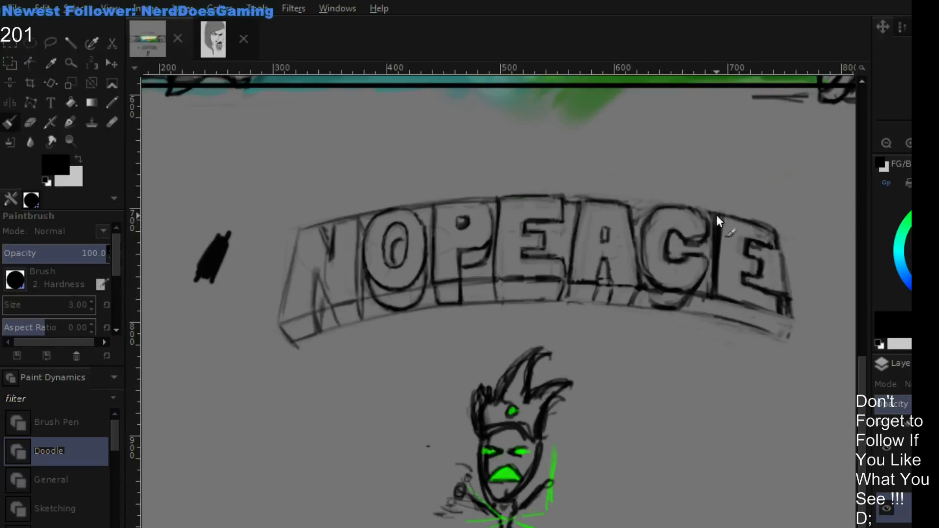
drag(769, 228, 779, 232)
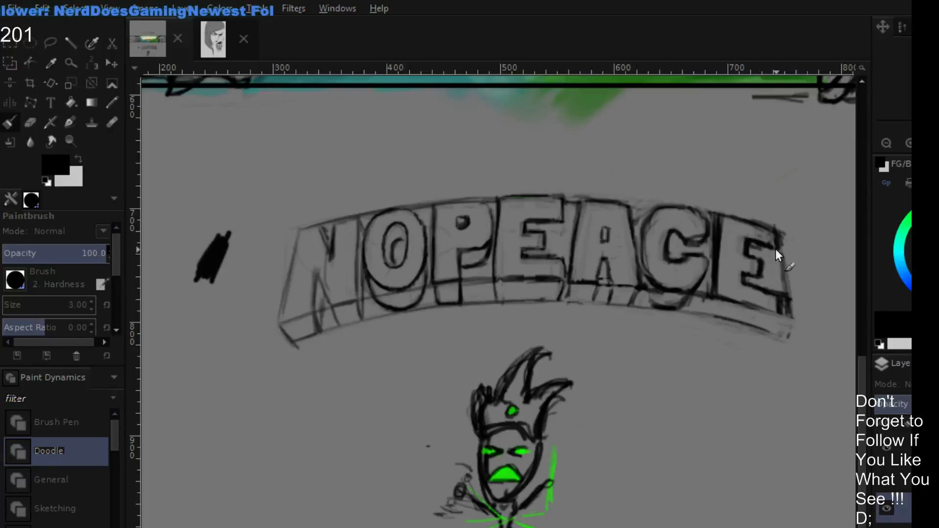
key(shift+e)
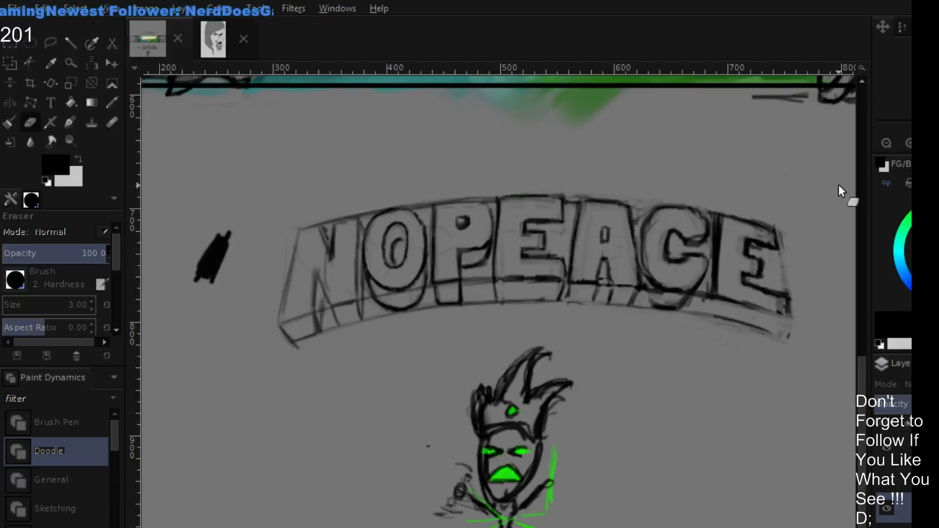
key(p)
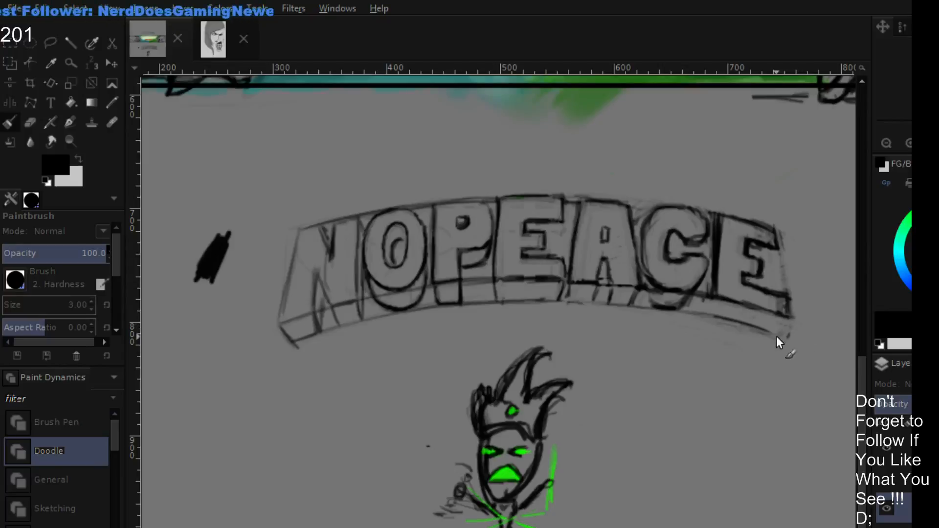
mouse_move(777, 338)
mouse_down()
mouse_move(795, 317)
mouse_move(791, 327)
mouse_up()
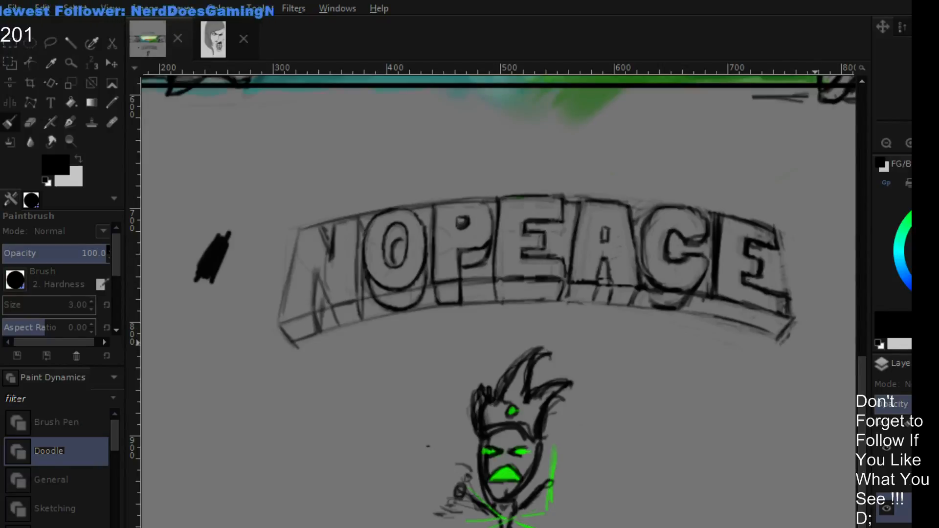
- Compare the lettering's outer corners with the perspective guides by toggling layer visibility, leaving the guides hidden
click(890, 481)
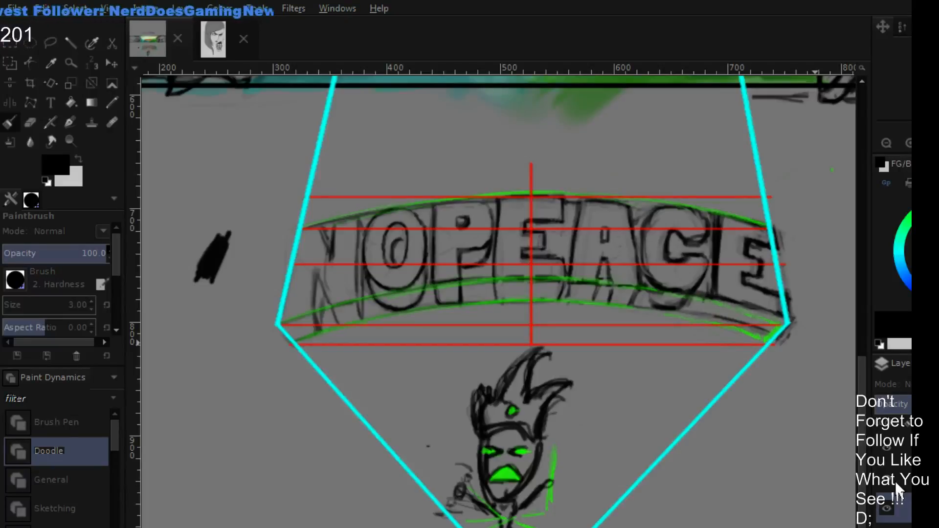
click(890, 479)
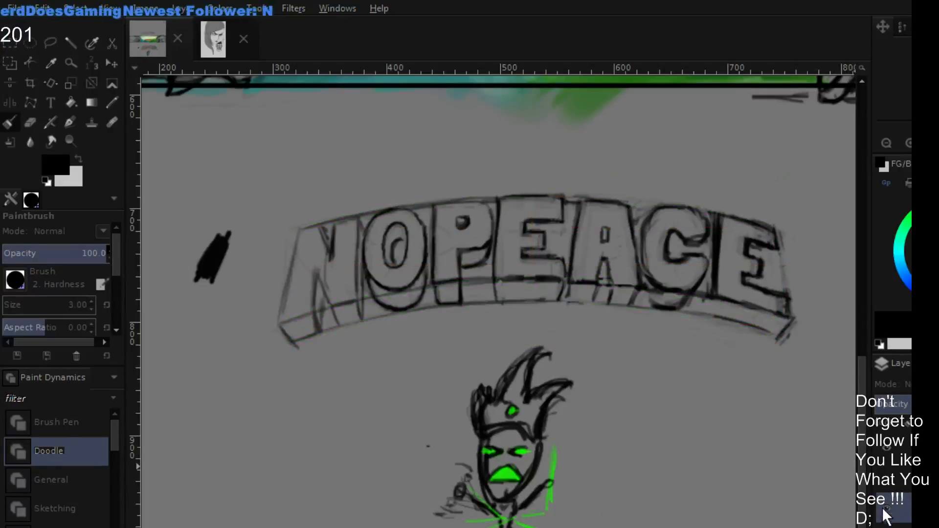
click(885, 510)
click(885, 509)
click(886, 479)
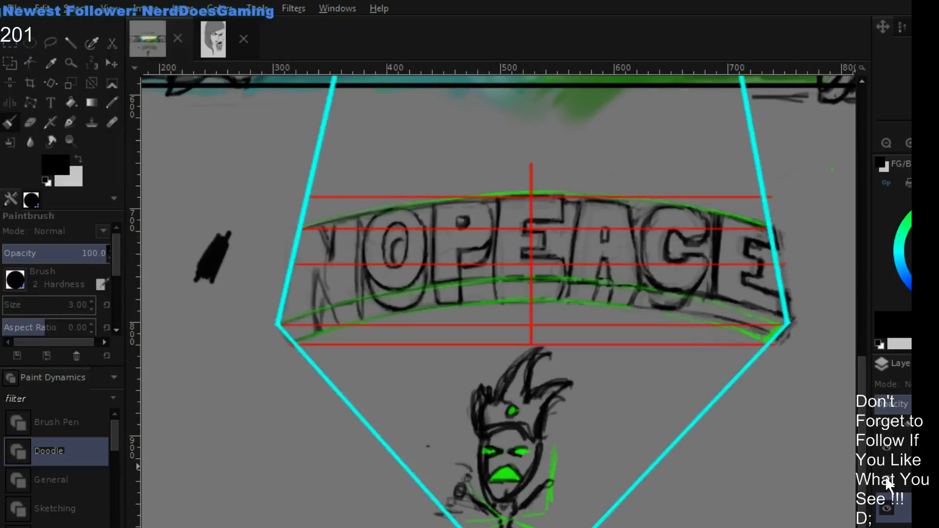
click(887, 480)
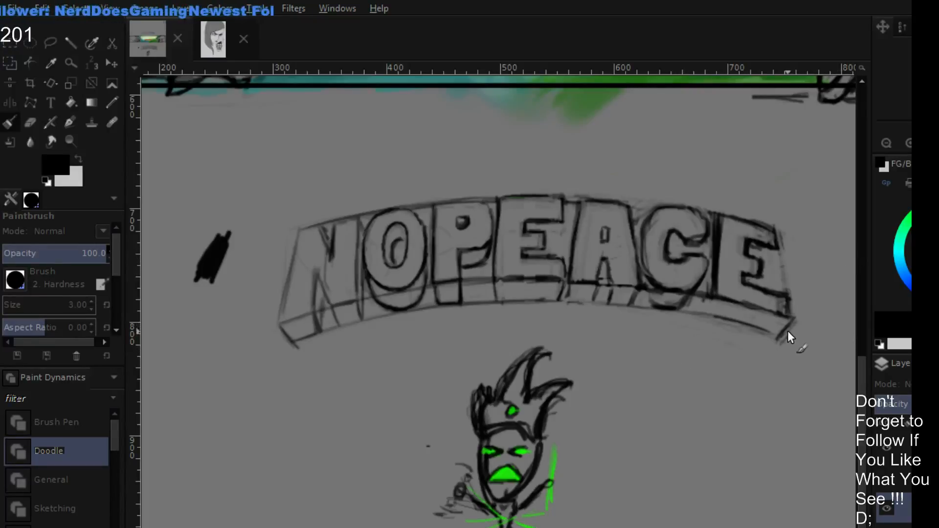
- Rework the last E's end outline and slanted depth corner in black, erasing the overshooting strokes
drag(780, 338, 798, 318)
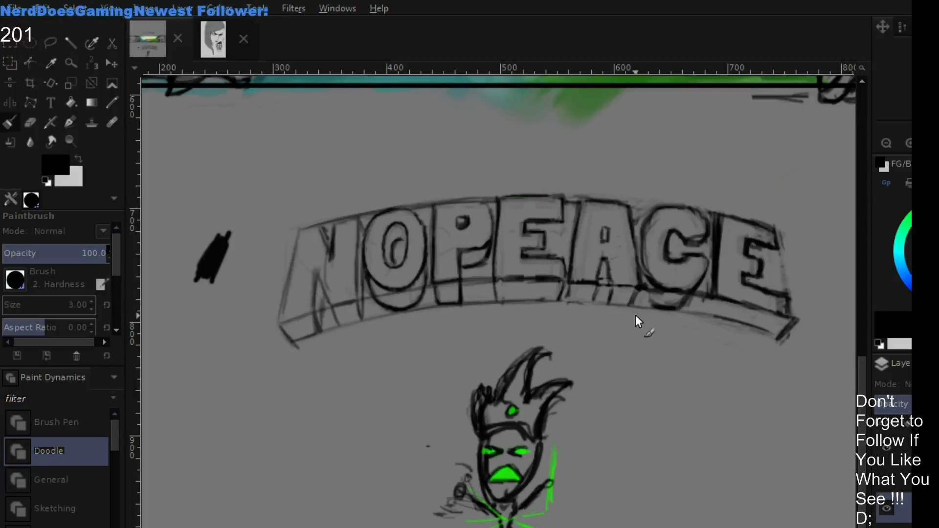
key(shift+e)
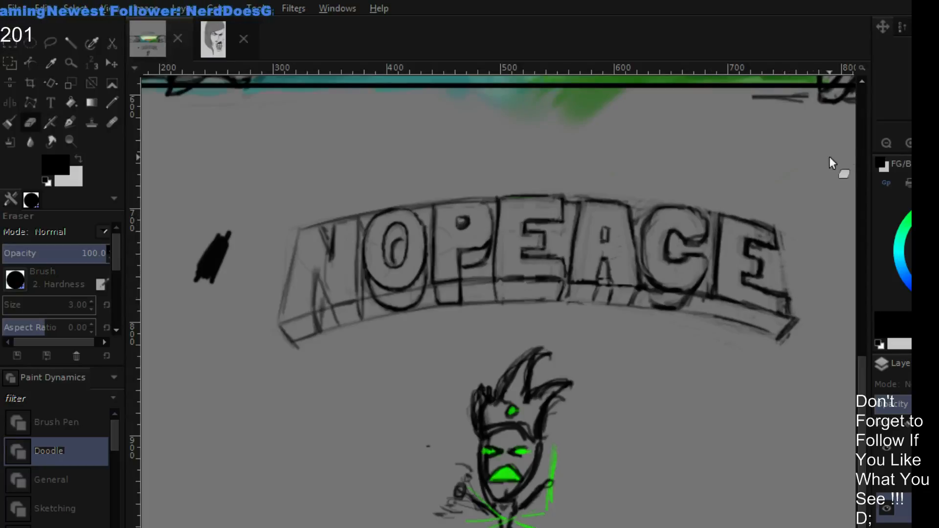
key(p)
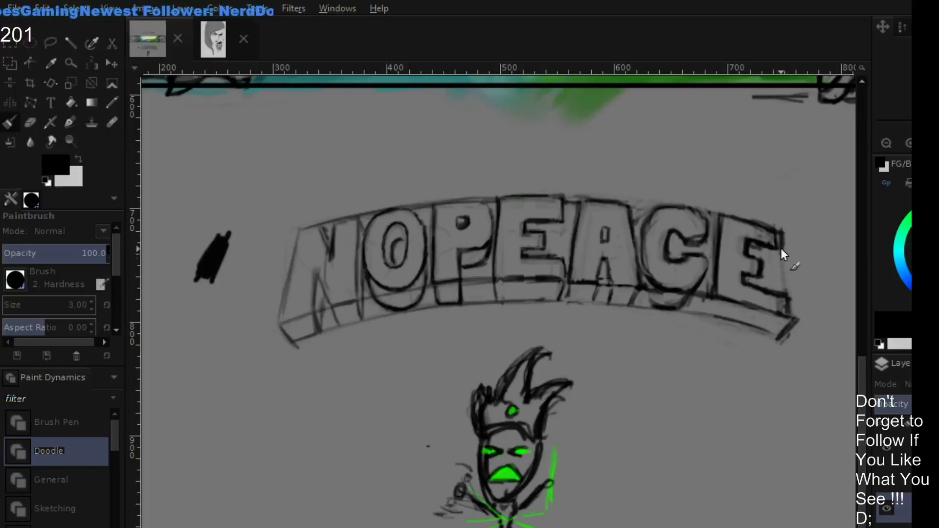
key(shift+e)
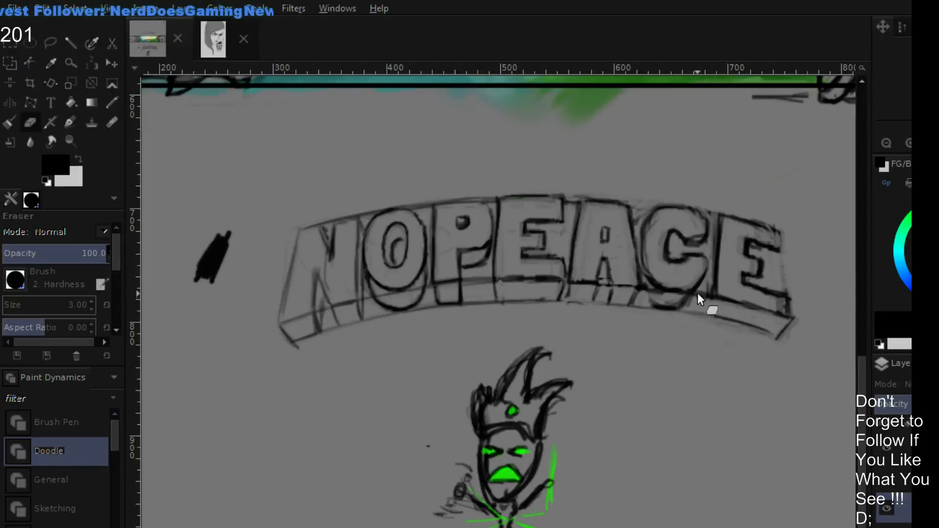
key(p)
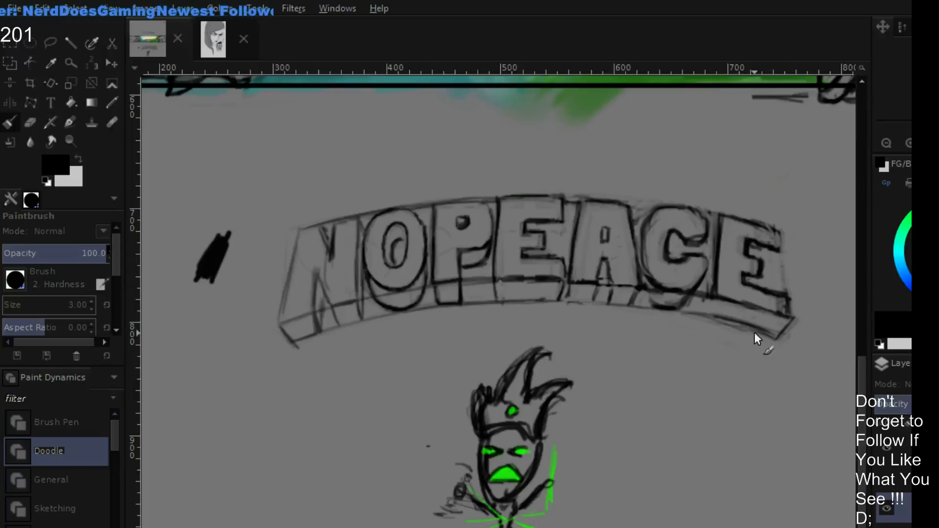
drag(779, 339, 800, 323)
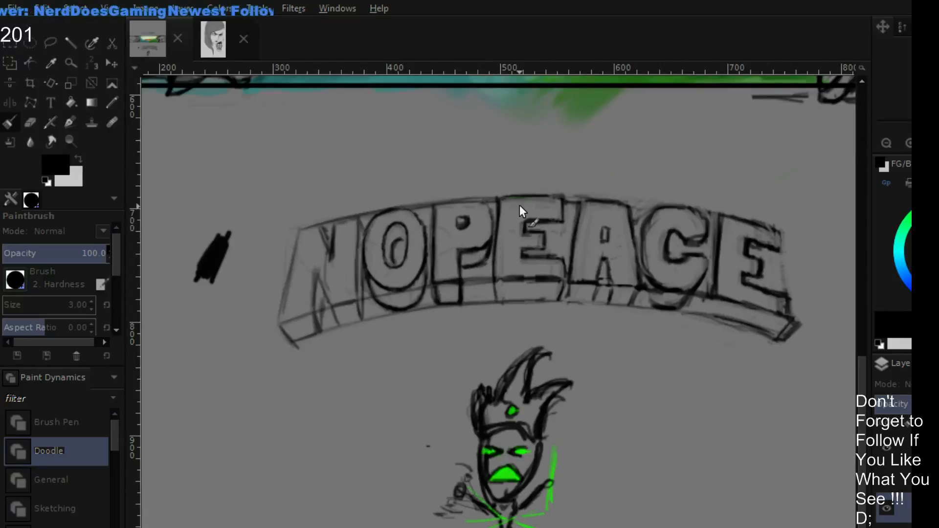
- Erase the stray sketch strokes above the lettering's arch with a size 5 eraser
double_click(882, 143)
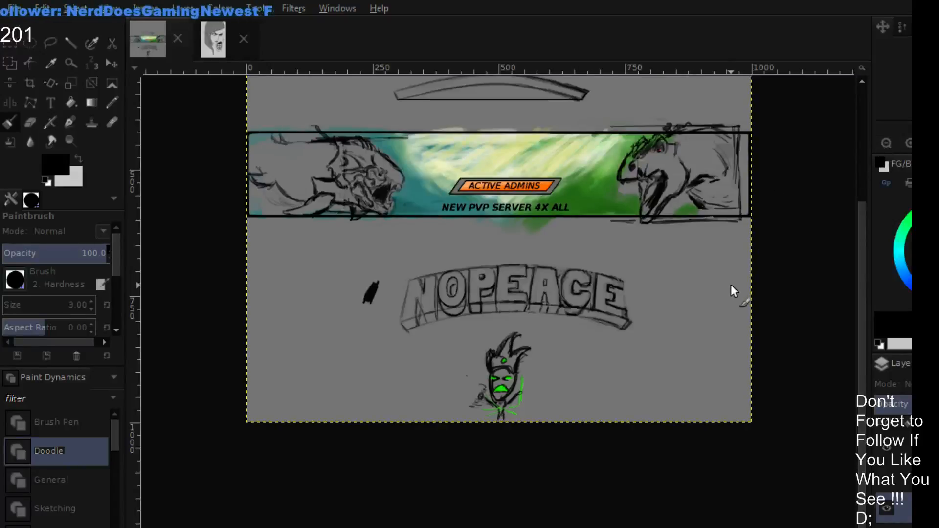
scroll(730, 284, down, 1)
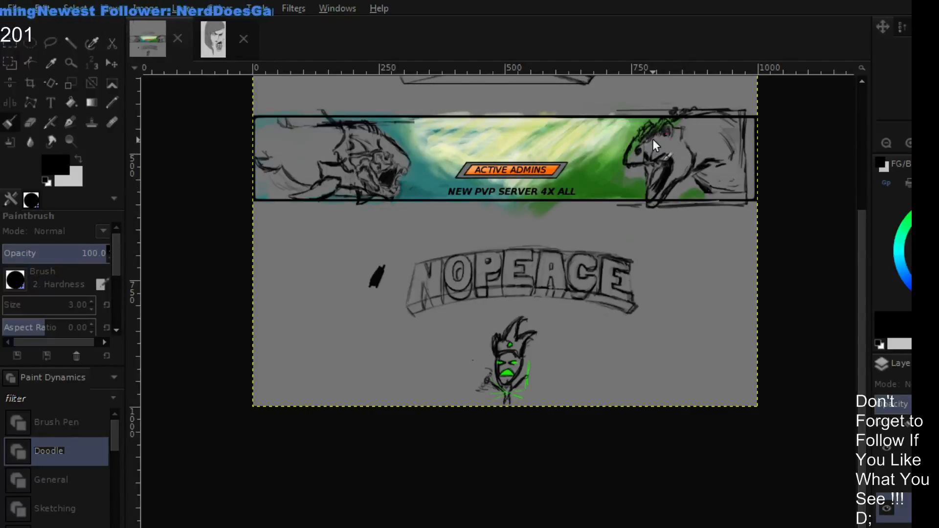
key(plus)
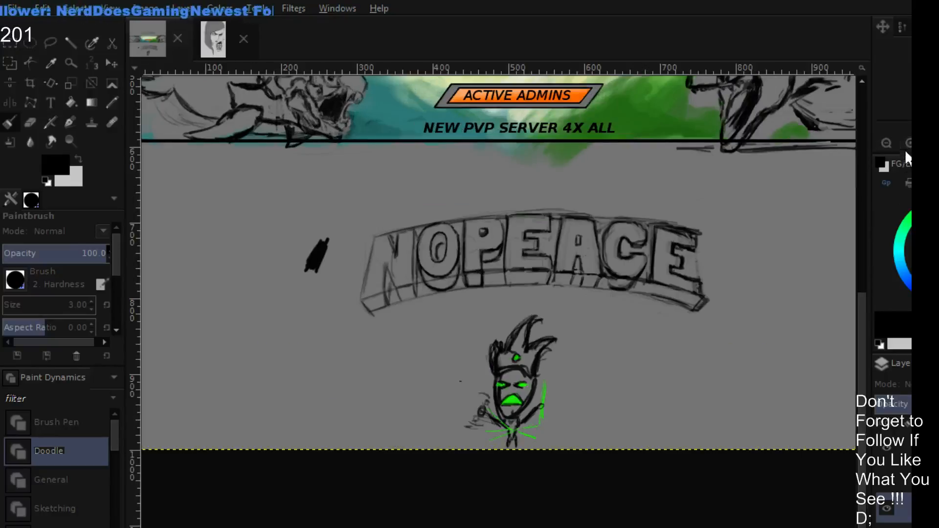
key(shift+e)
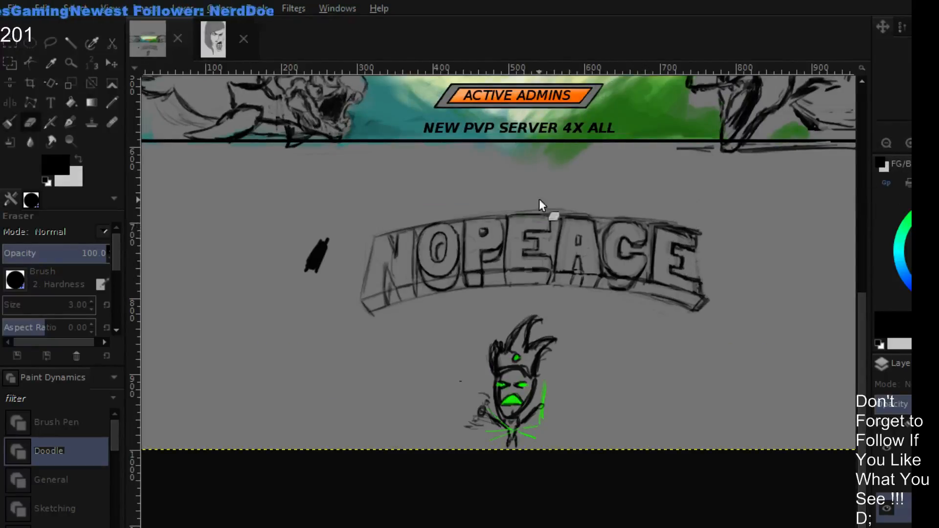
key(bracketright)
key(bracketright)
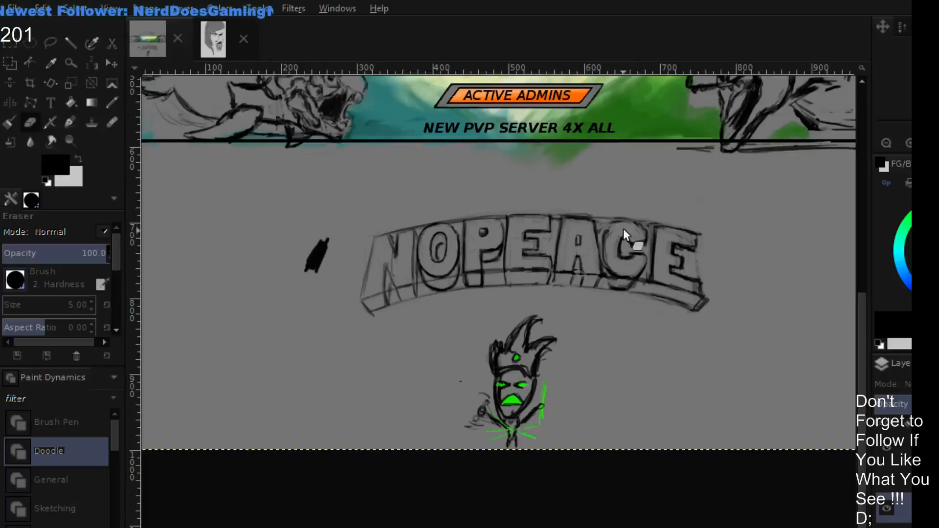
- Redraw the last E's upper arm in black and erase the excess at its outer tip
key(p)
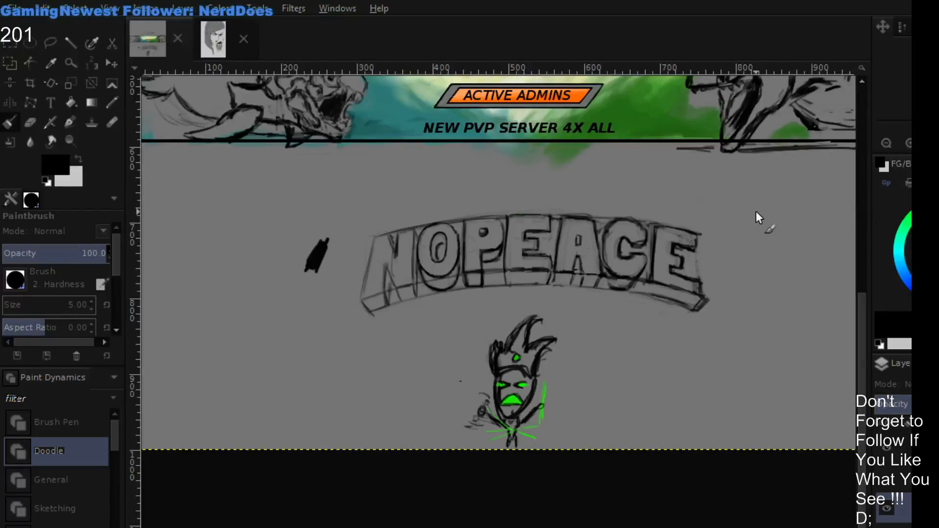
key(shift+e)
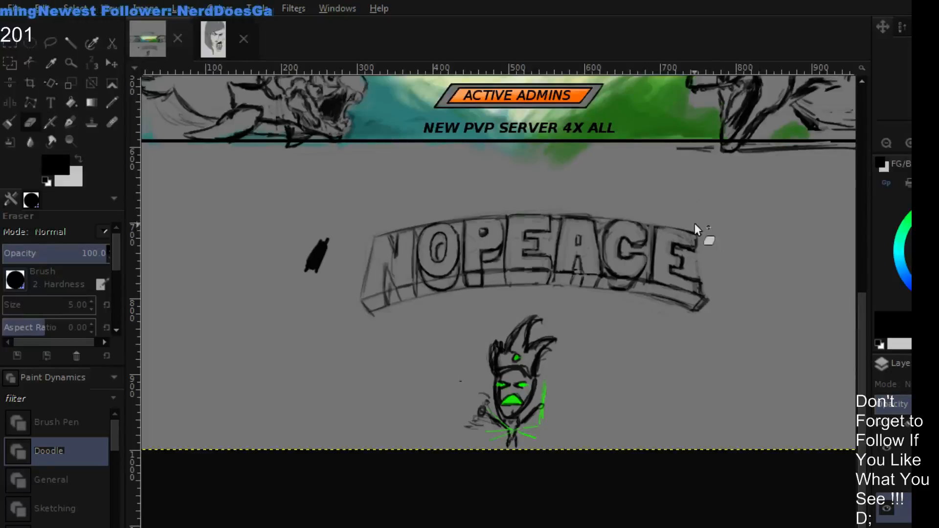
key(p)
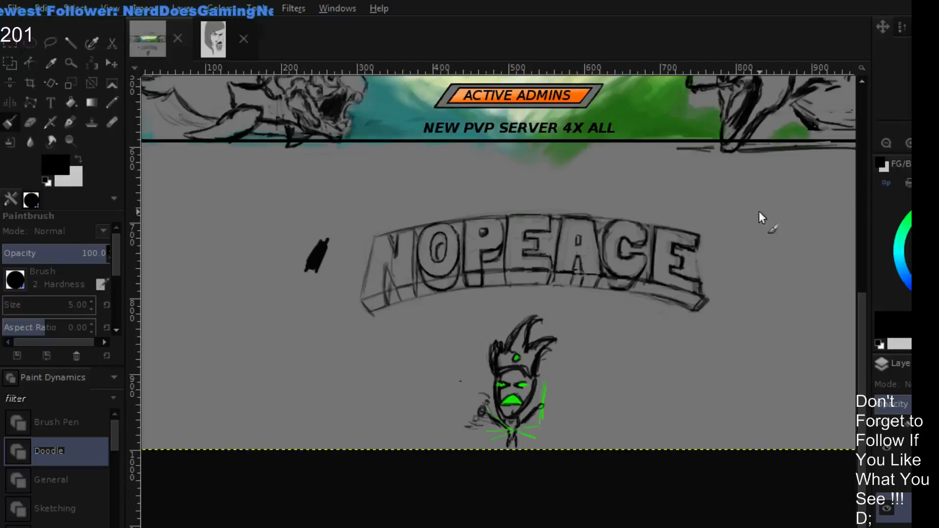
drag(692, 210, 712, 303)
drag(698, 234, 712, 304)
drag(697, 216, 709, 315)
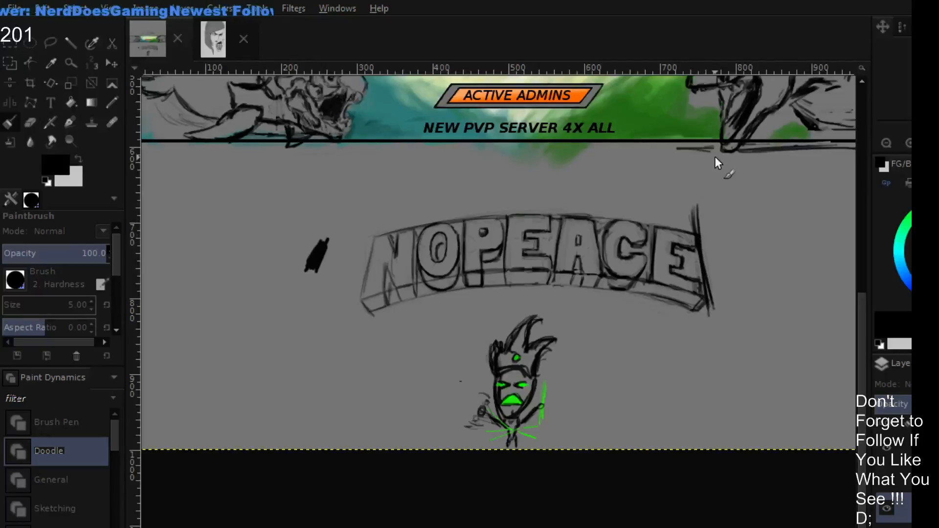
key(ctrl+z)
key(ctrl+z)
key(ctrl+z)
key(ctrl+z)
key(ctrl+z)
key(ctrl+z)
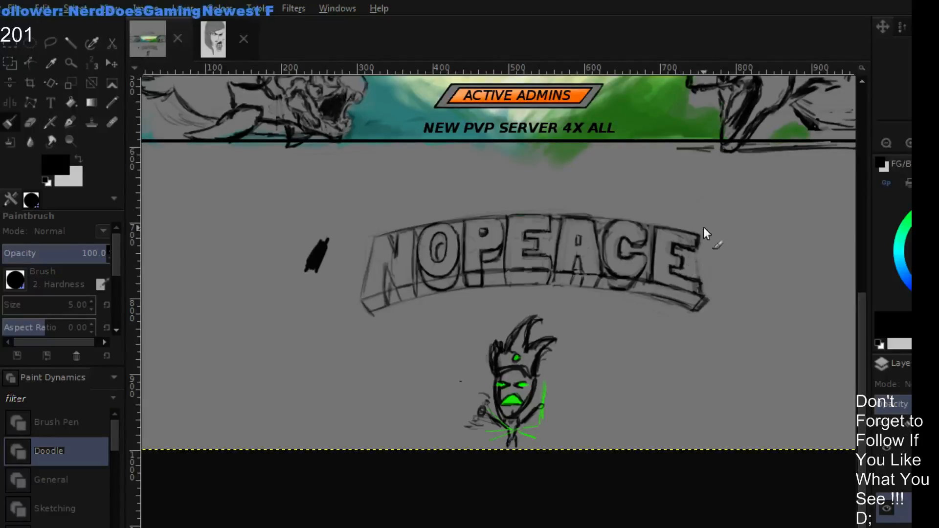
- Draw a slanted black edge from the last E's upper corner to its depth corner, and trim the overshoot
drag(702, 226, 711, 300)
drag(704, 263, 710, 313)
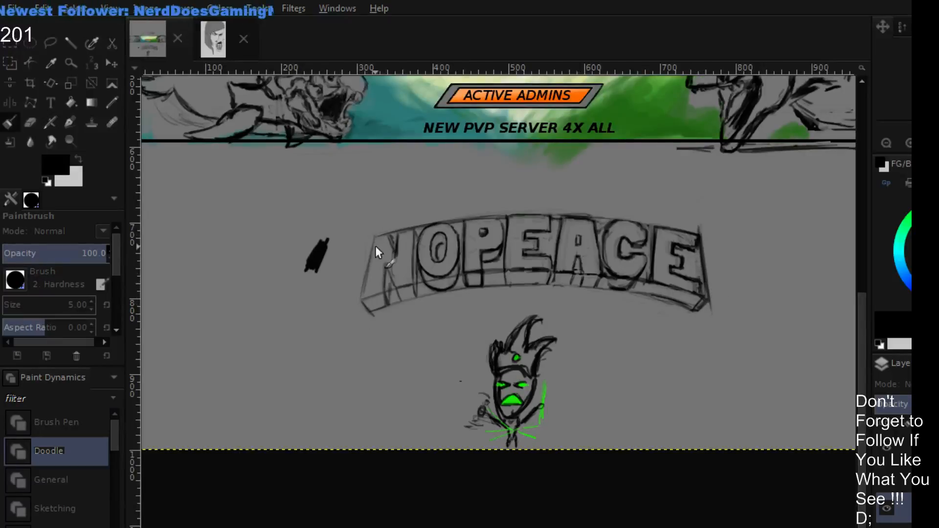
key(shift+e)
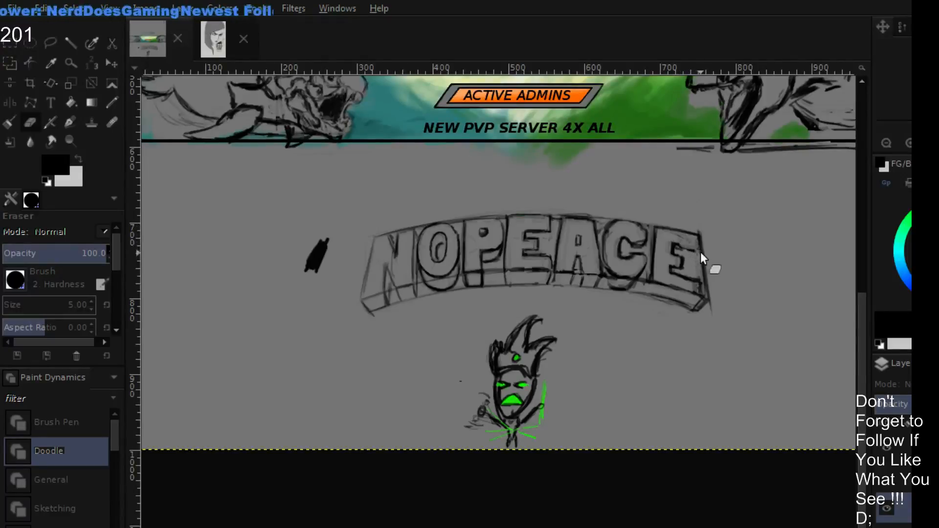
- Refine the last E's middle and lower arms, alternating black brush strokes with erasing
key(p)
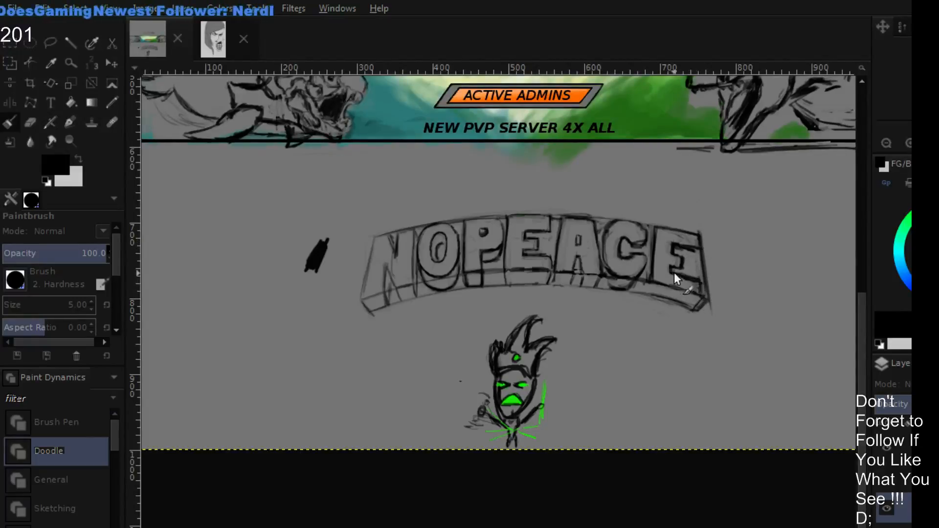
key(shift+e)
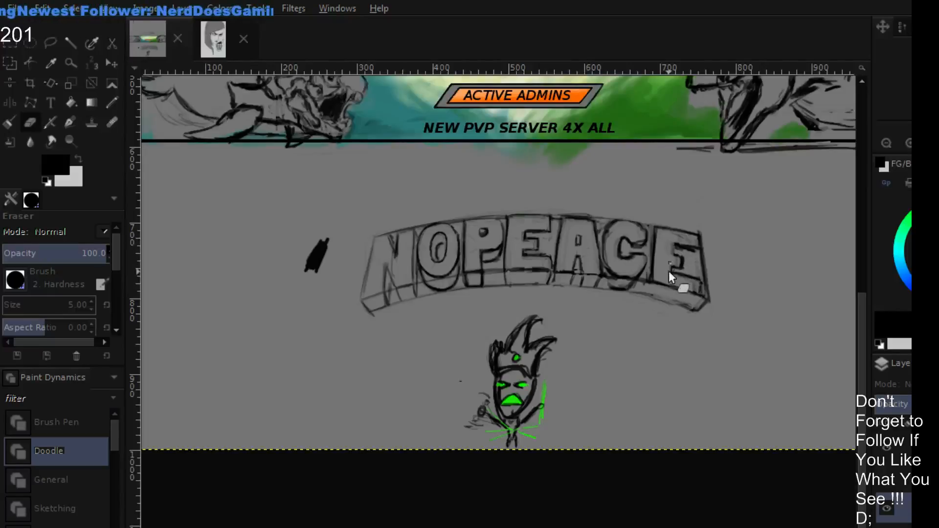
key(p)
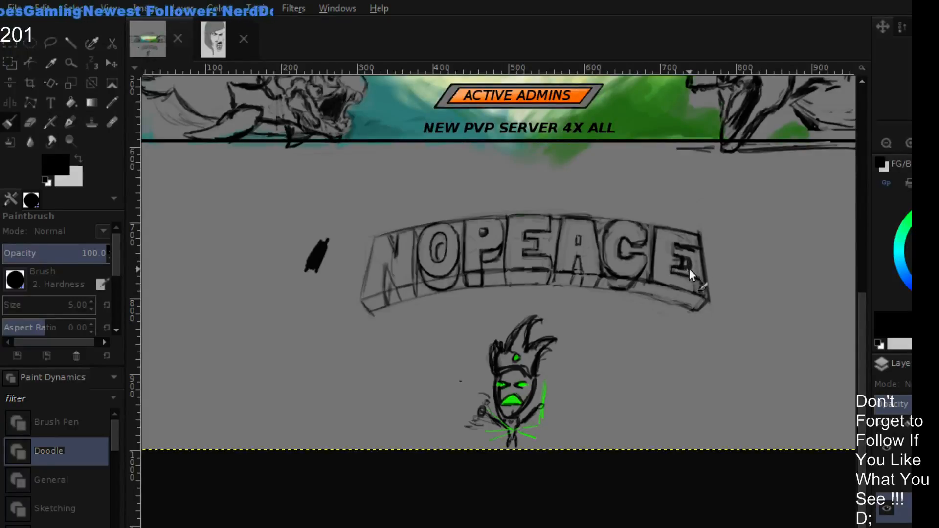
key(shift+e)
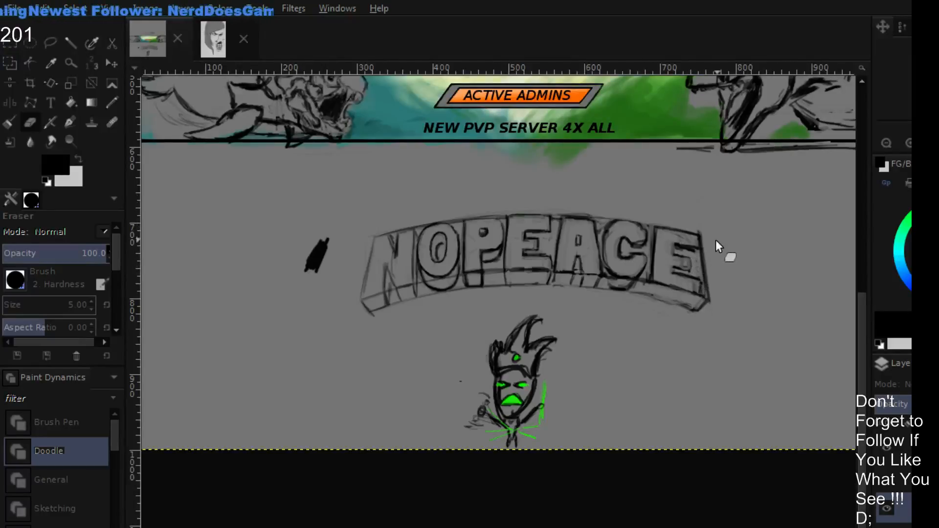
key(p)
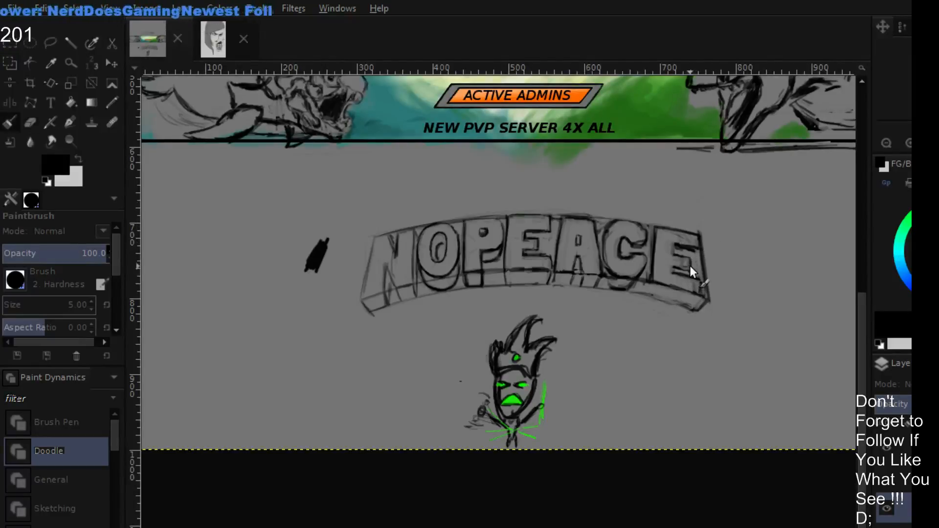
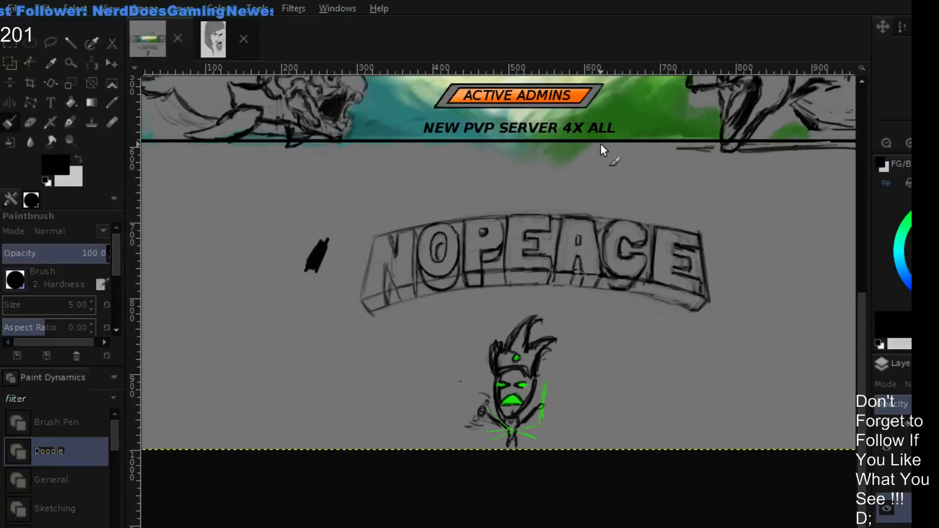
- Refine the inner oval of the O in black, alternating brush strokes with erasing
key(shift+e)
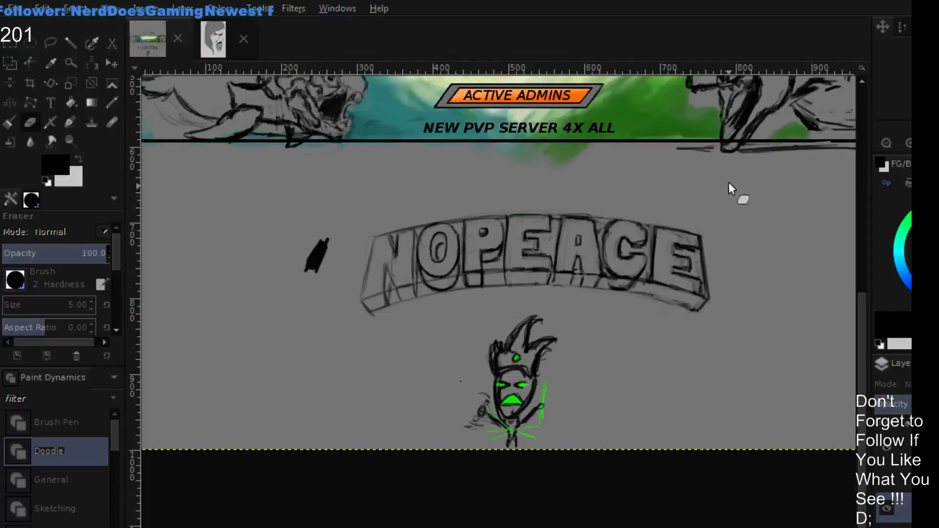
click(905, 141)
click(904, 140)
click(904, 141)
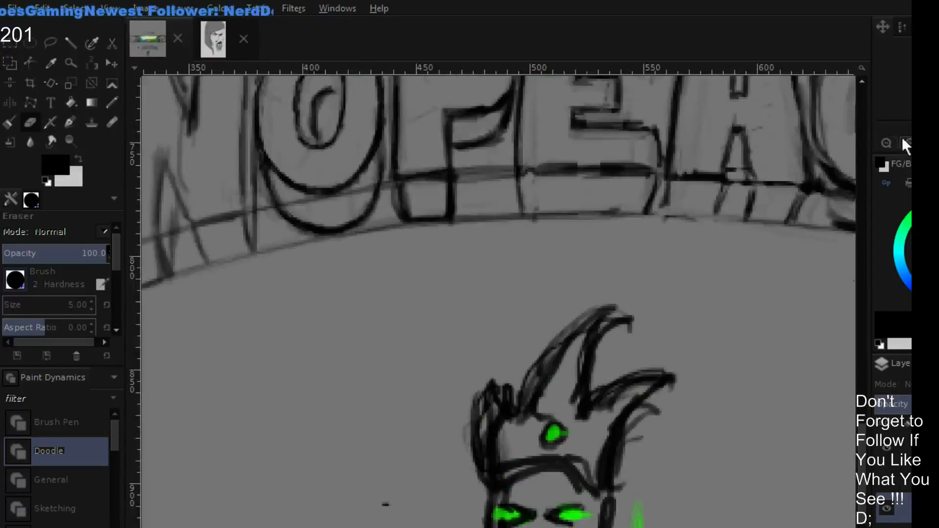
mouse_move(439, 247)
mouse_down()
mouse_move(539, 432)
mouse_move(533, 410)
mouse_up()
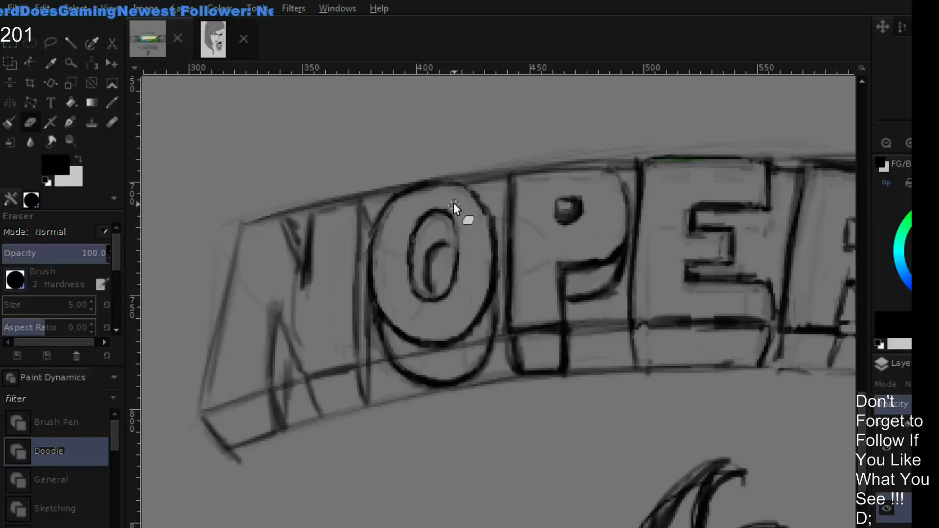
key(p)
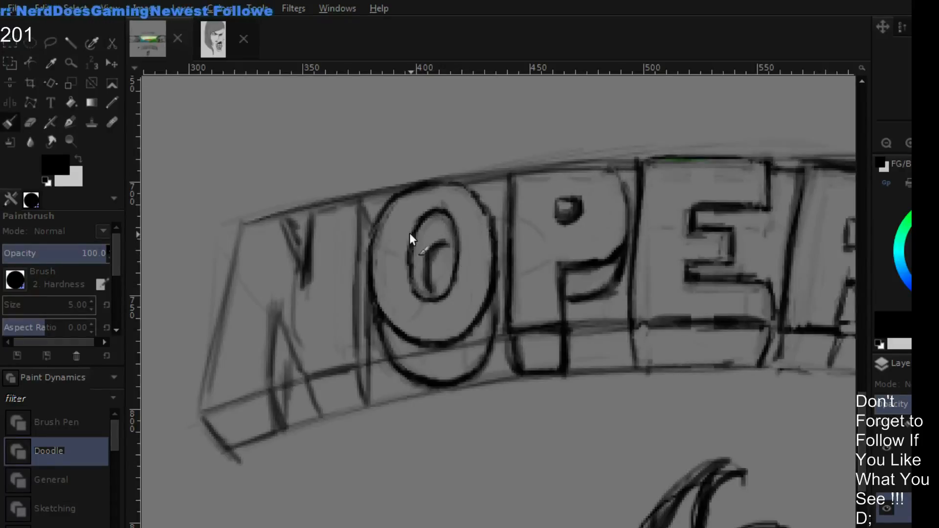
key(shift+e)
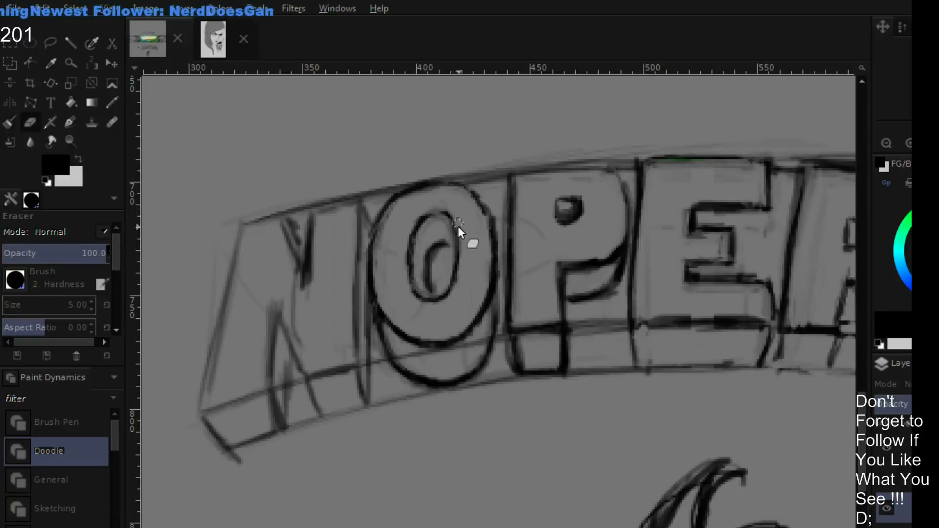
key(p)
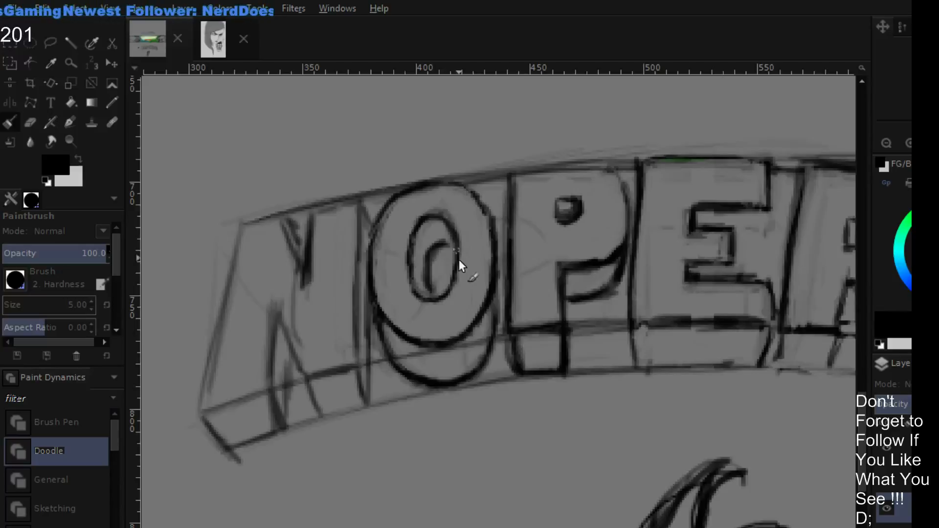
- Touch up the P's depth edge, and redraw the first E's bottom edge and its inner-side depth line in black
key(shift+e)
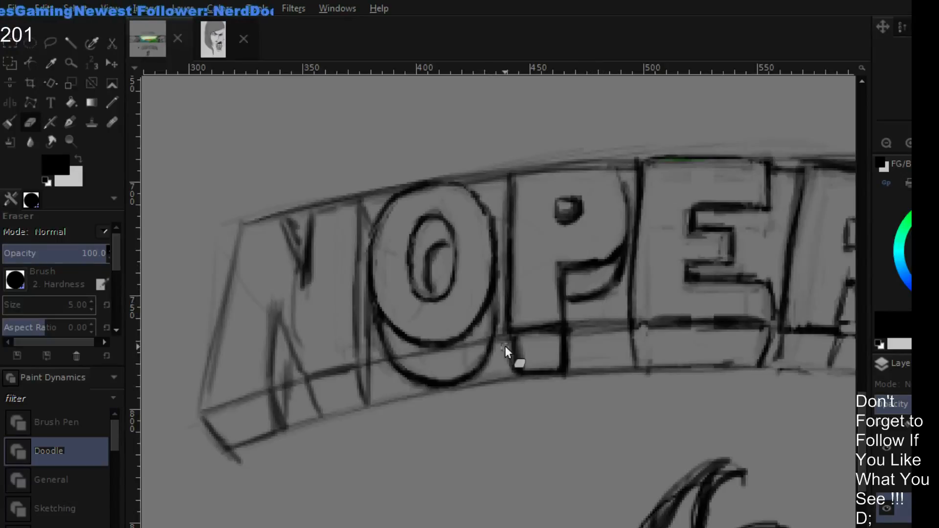
key(p)
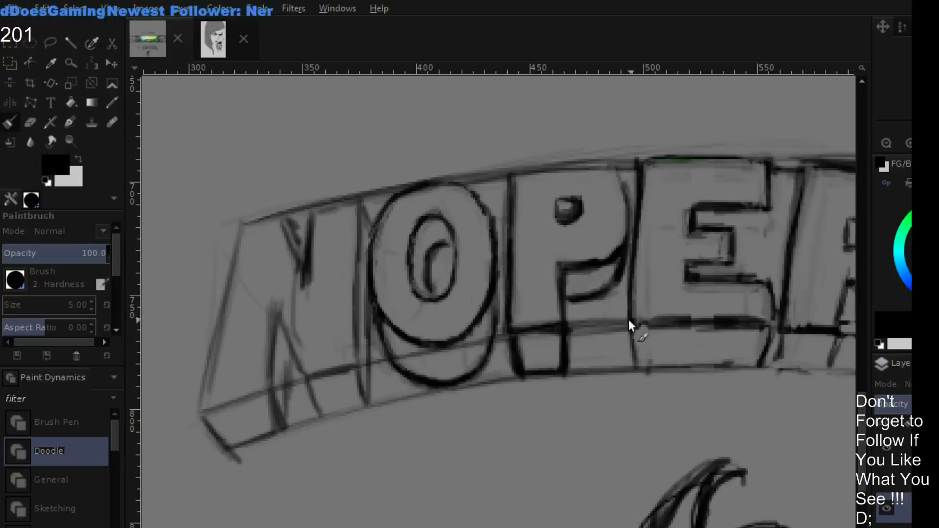
drag(629, 319, 767, 324)
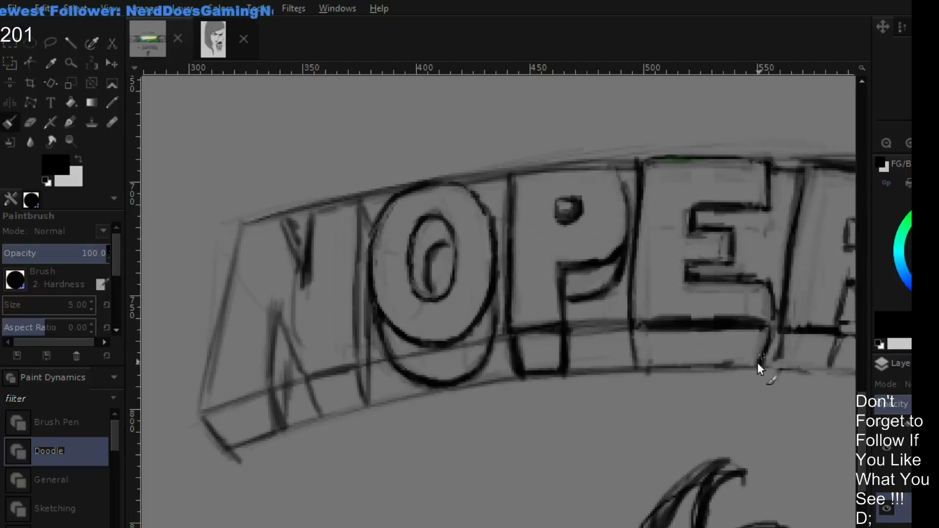
drag(635, 331, 638, 360)
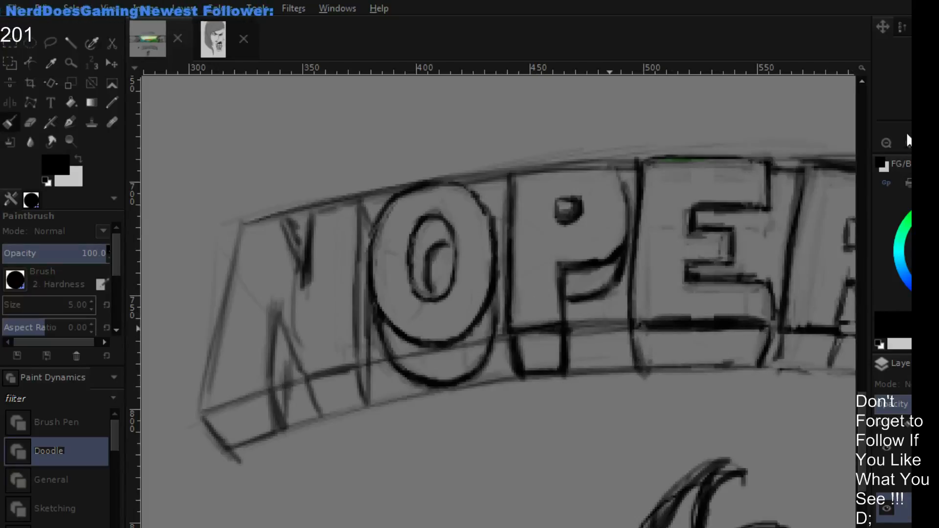
- Erase the inner vertical edge of the C's opening, clearing the lines between its two arms
click(887, 143)
click(888, 143)
drag(640, 250, 595, 194)
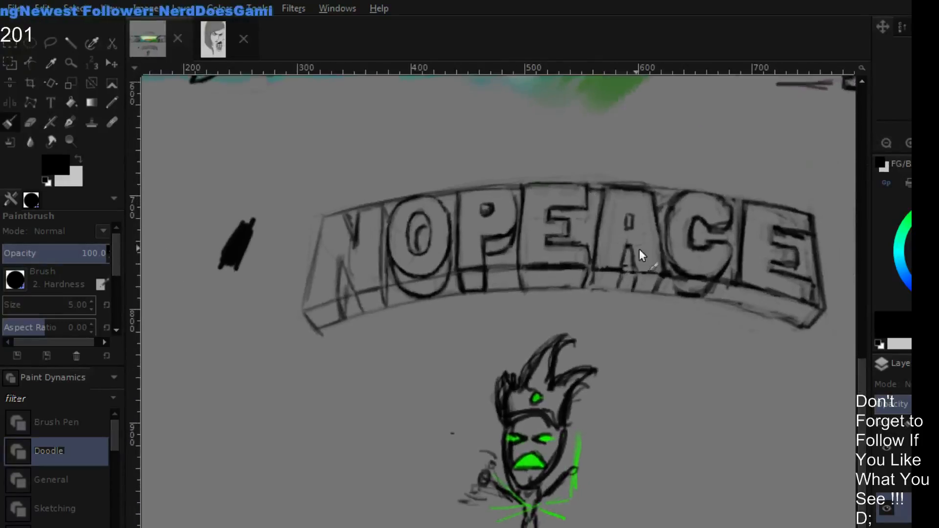
drag(748, 248, 695, 257)
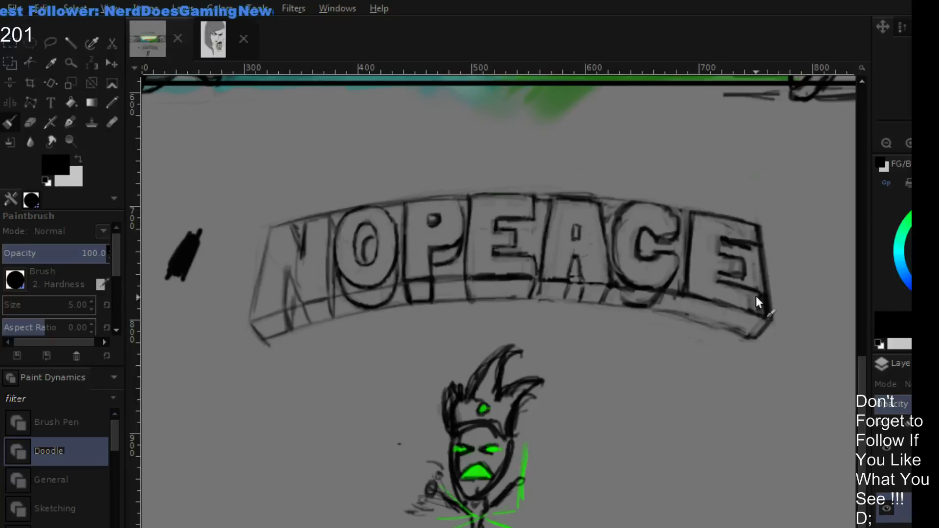
key(shift+e)
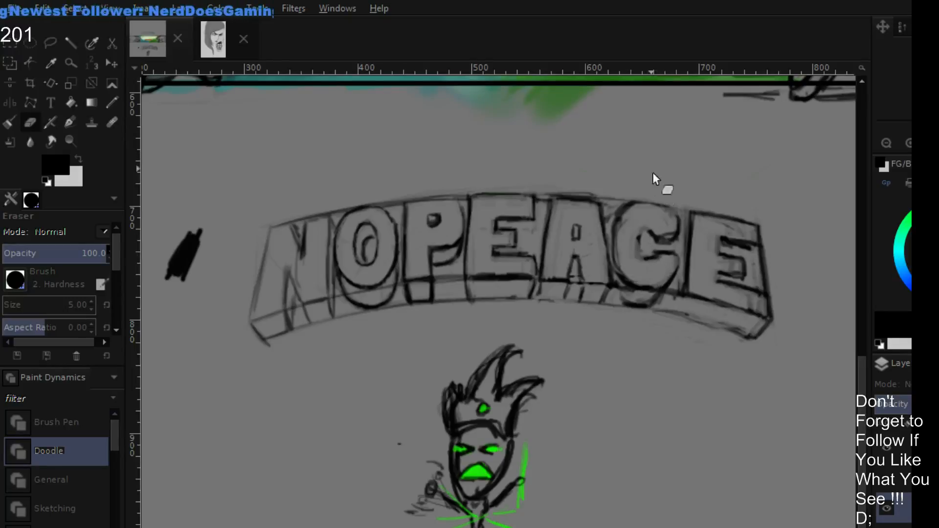
click(908, 143)
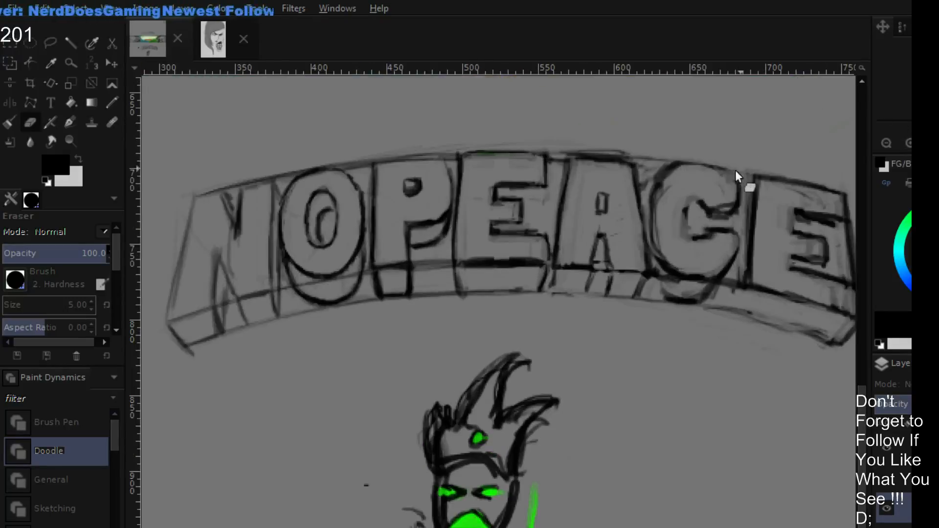
drag(556, 333, 526, 368)
drag(611, 292, 563, 339)
mouse_move(672, 236)
mouse_down()
mouse_move(641, 251)
mouse_move(576, 258)
mouse_up()
click(907, 144)
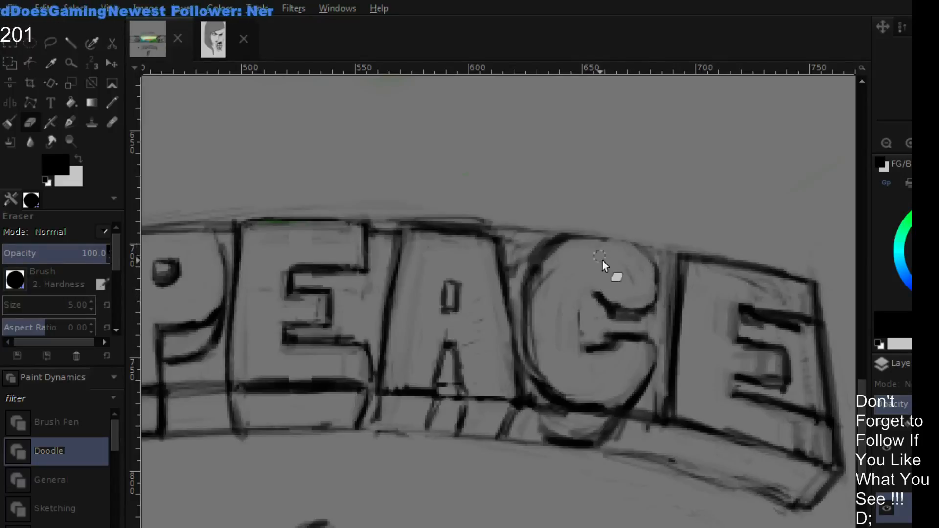
mouse_move(579, 308)
mouse_down()
mouse_move(594, 351)
mouse_move(609, 351)
mouse_up()
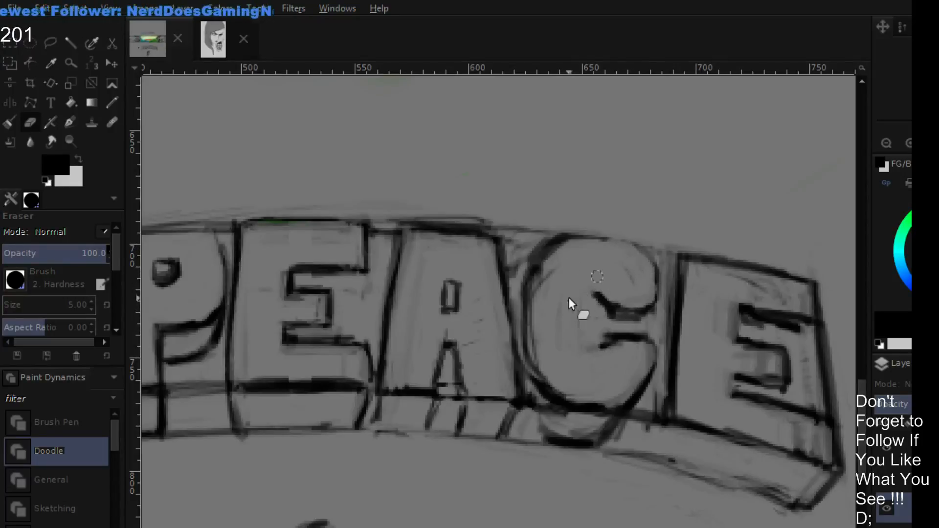
- Redraw the C's upper outer curve down to its upper arm tip in black, reducing the brush size to 1
key(p)
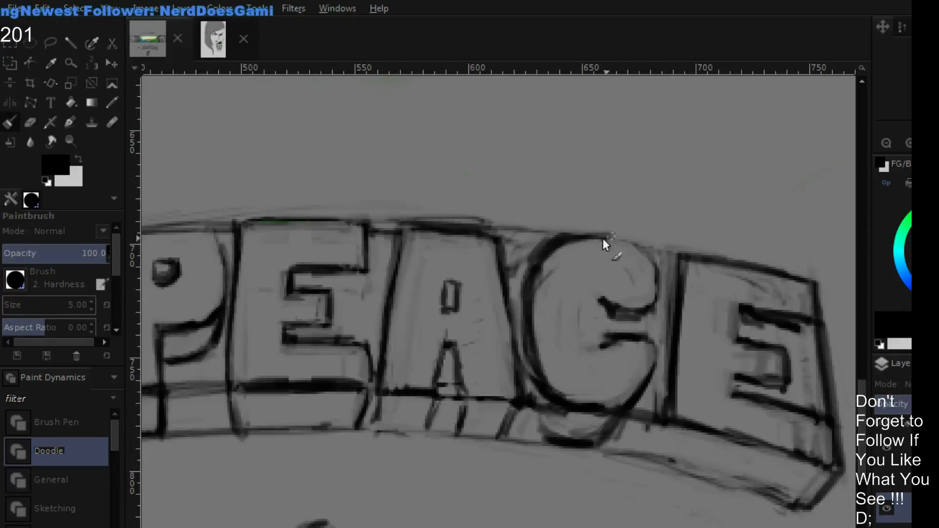
drag(632, 248, 654, 262)
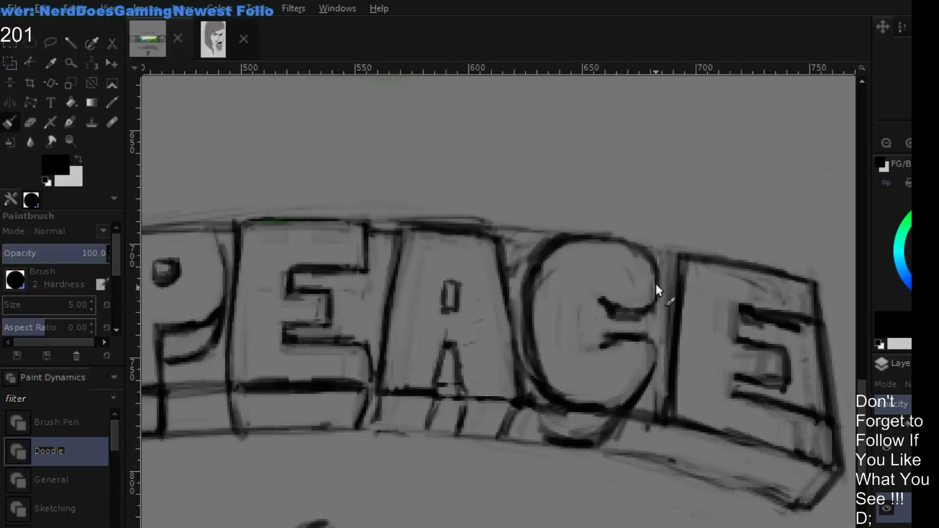
key(bracketleft)
key(bracketleft)
key(bracketleft)
key(bracketleft)
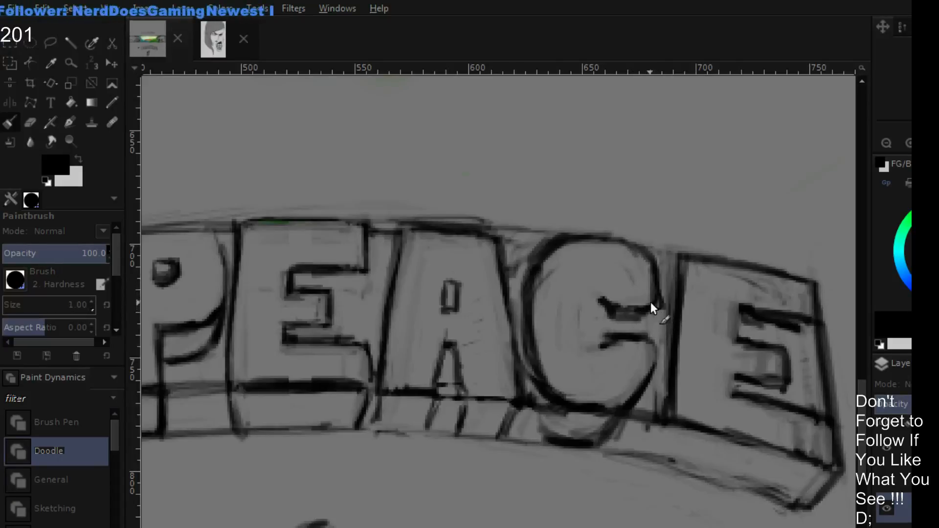
- Trim the inner end of the C's upper arm and extend the lower arm's upper edge outward in black
key(shift+e)
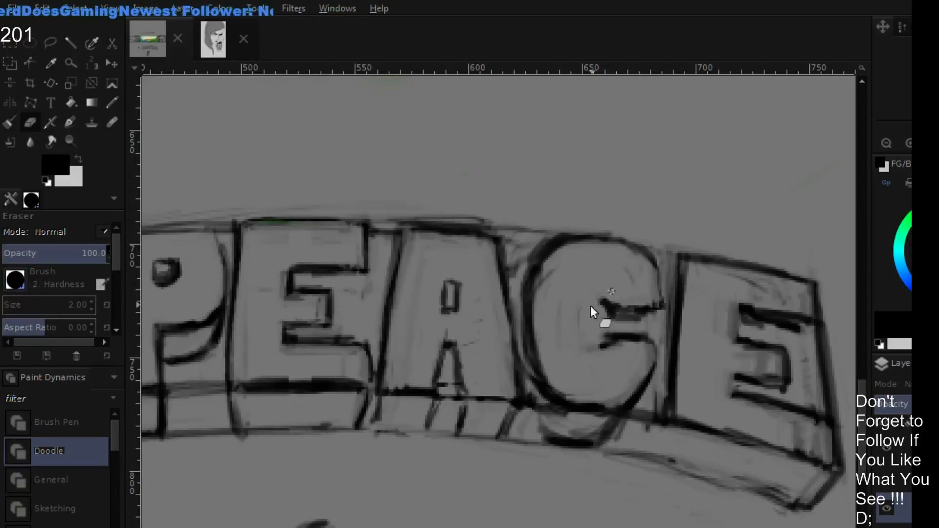
drag(606, 303, 606, 323)
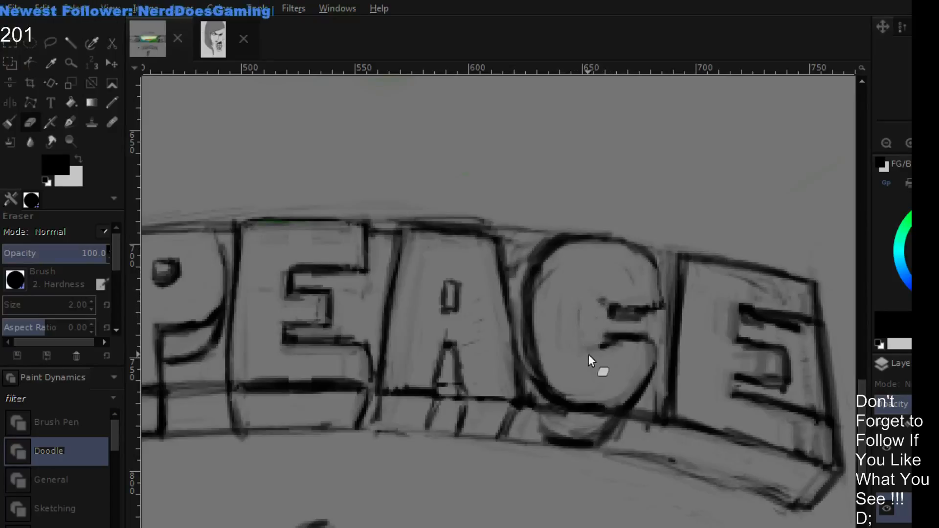
key(p)
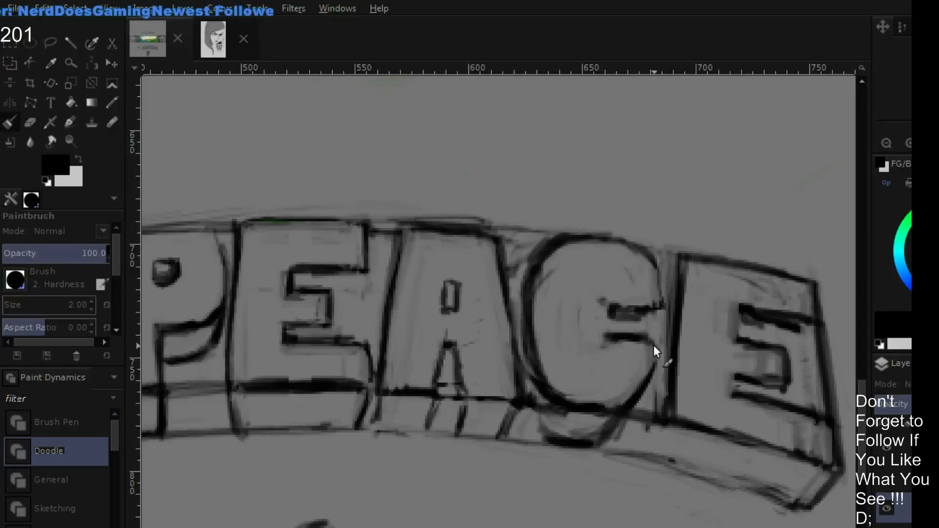
mouse_move(626, 340)
mouse_down()
mouse_move(660, 343)
mouse_move(651, 370)
mouse_move(659, 343)
mouse_up()
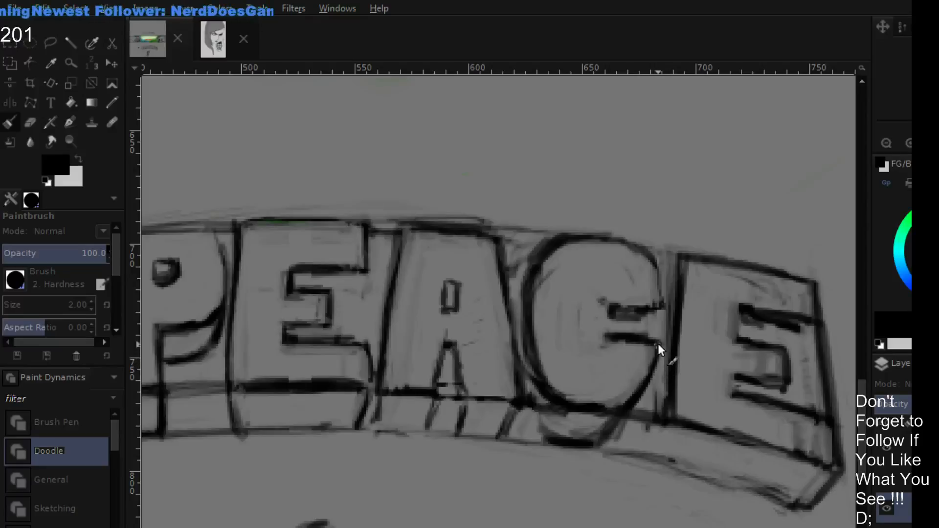
- Erase the leftover inner ends of the C's arms and paint a round black opening between them
key(shift+e)
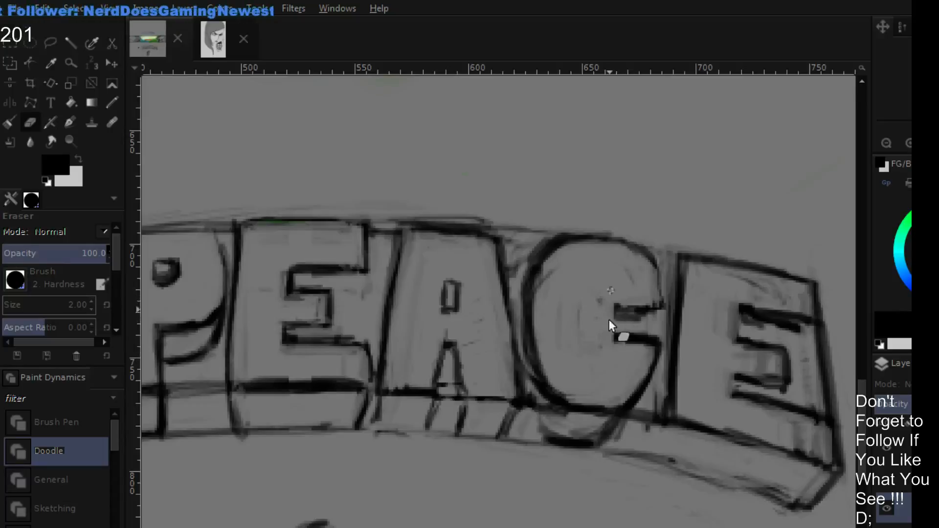
drag(609, 319, 615, 341)
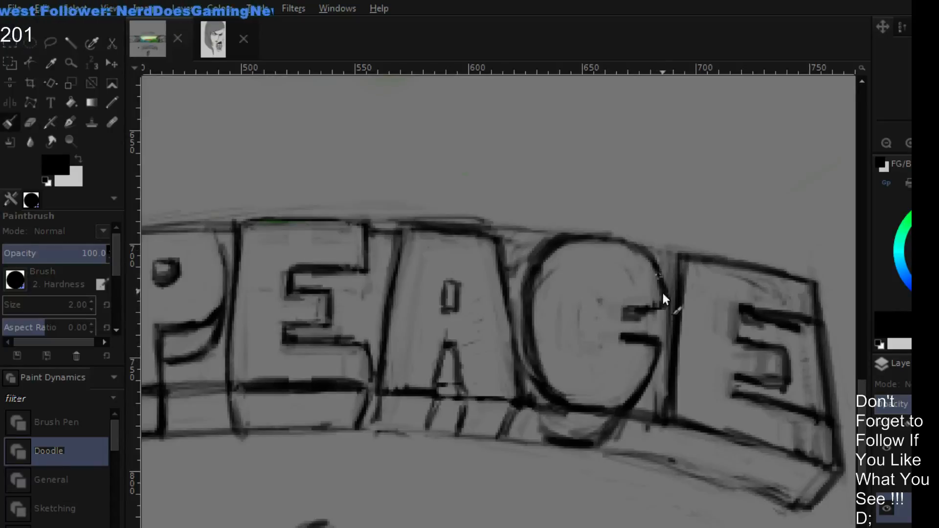
mouse_move(636, 310)
mouse_down()
mouse_move(662, 314)
mouse_move(605, 290)
mouse_move(615, 286)
mouse_move(621, 300)
mouse_move(592, 289)
mouse_move(605, 283)
mouse_move(605, 302)
mouse_move(575, 317)
mouse_move(605, 286)
mouse_move(606, 317)
mouse_move(570, 309)
mouse_move(604, 291)
mouse_move(598, 342)
mouse_move(577, 314)
mouse_move(618, 321)
mouse_move(580, 354)
mouse_move(575, 325)
mouse_move(611, 324)
mouse_move(613, 344)
mouse_move(573, 342)
mouse_move(581, 298)
mouse_move(601, 291)
mouse_move(627, 300)
mouse_move(619, 290)
mouse_move(633, 318)
mouse_move(622, 339)
mouse_move(584, 338)
mouse_move(596, 335)
mouse_move(596, 349)
mouse_move(592, 319)
mouse_up()
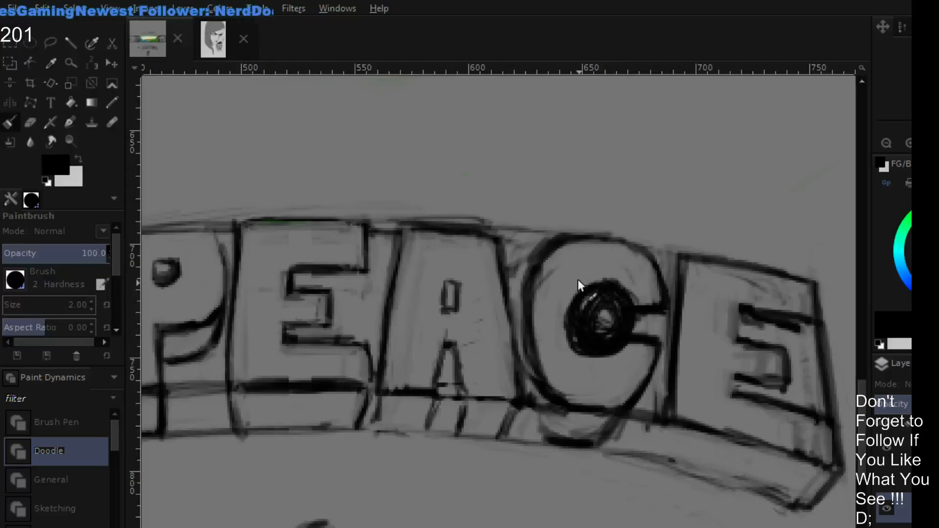
- Erase the thick lower outline of the C and redraw its lower outer curve as a thinner black line
key(shift+e)
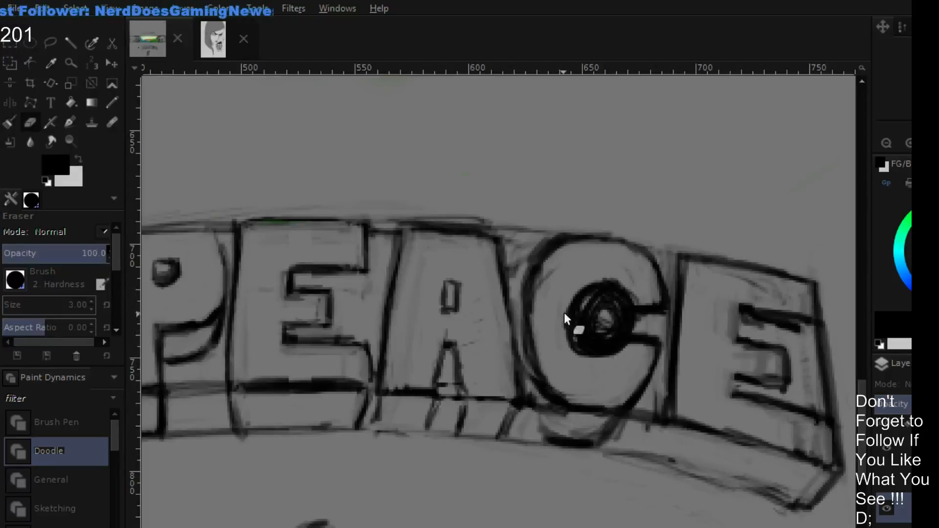
key(bracketright)
key(bracketright)
key(bracketright)
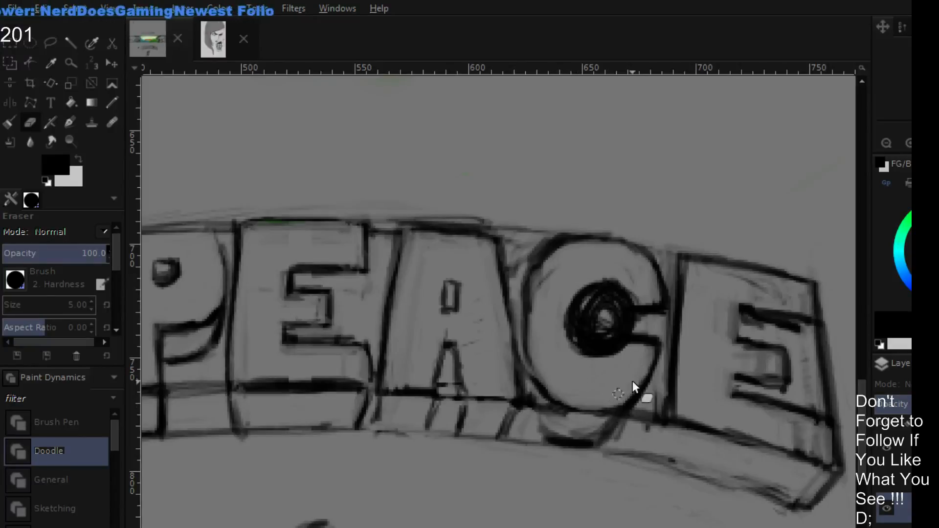
key(p)
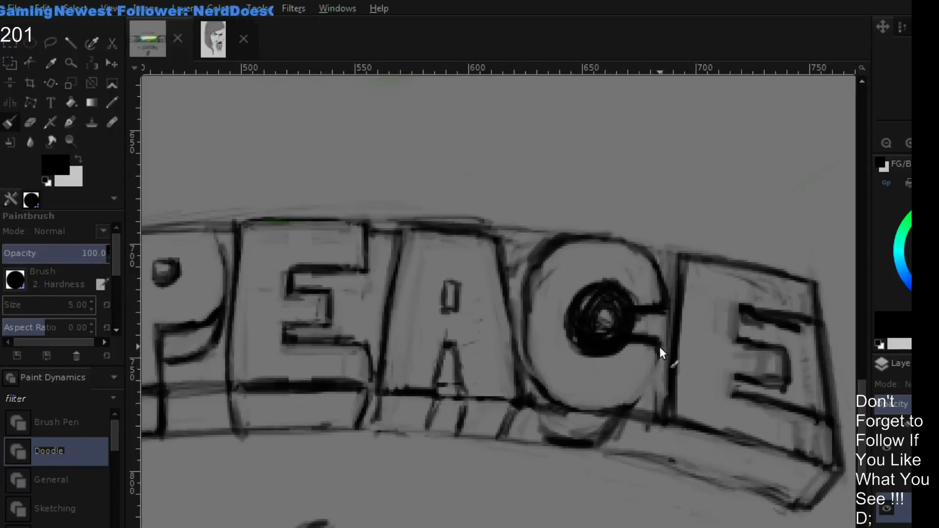
key(bracketleft)
key(bracketleft)
key(bracketleft)
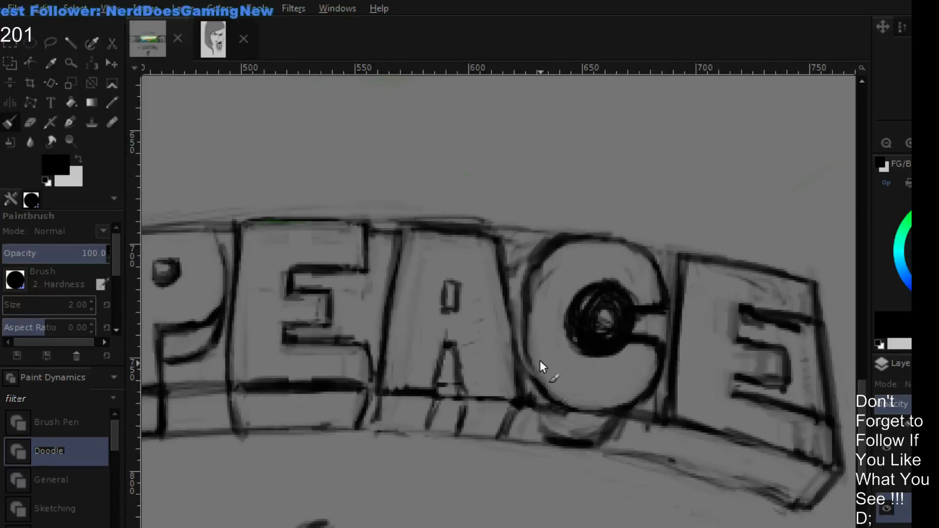
- Redraw the C's outer curve on the side facing the A in black and erase the excess lines along it
mouse_move(543, 259)
mouse_down()
mouse_move(529, 313)
mouse_move(572, 239)
mouse_up()
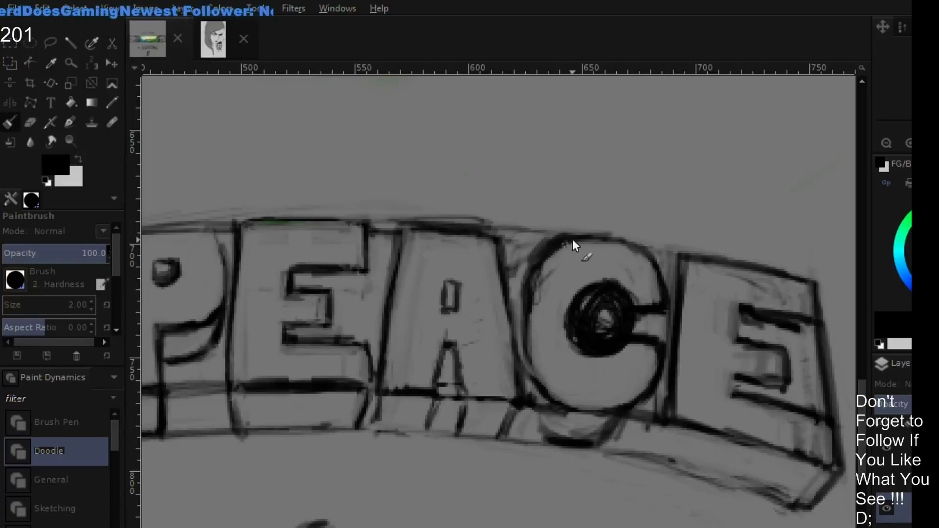
drag(546, 268, 533, 290)
key(shift+e)
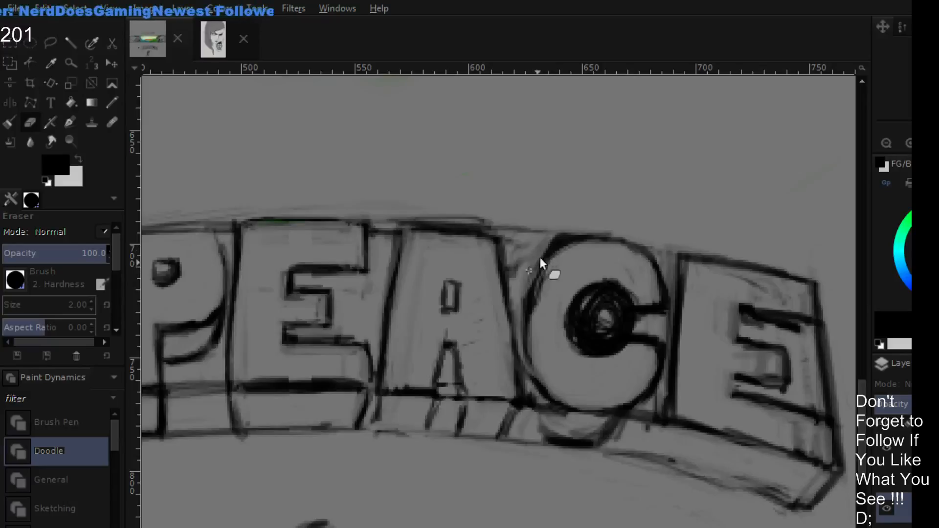
key(p)
drag(558, 256, 525, 318)
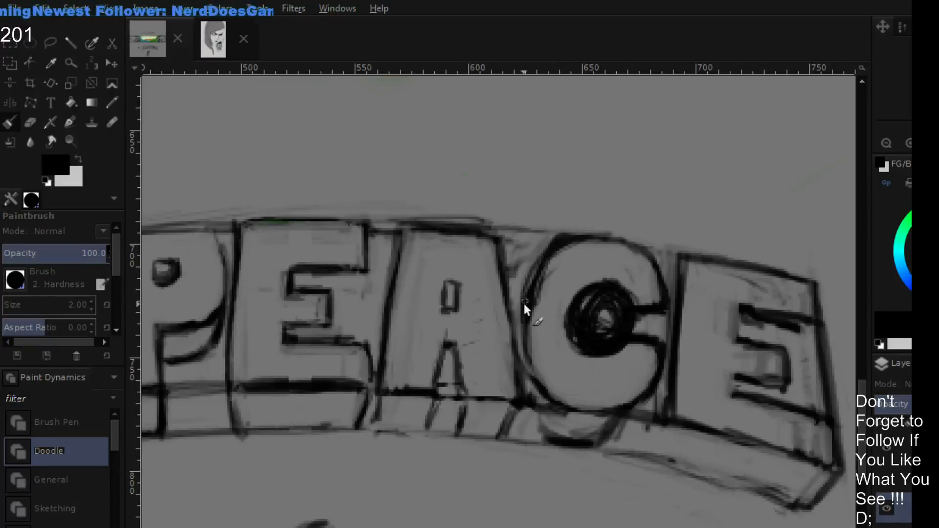
mouse_move(575, 245)
mouse_down()
mouse_move(542, 280)
mouse_move(541, 348)
mouse_up()
drag(525, 312, 541, 378)
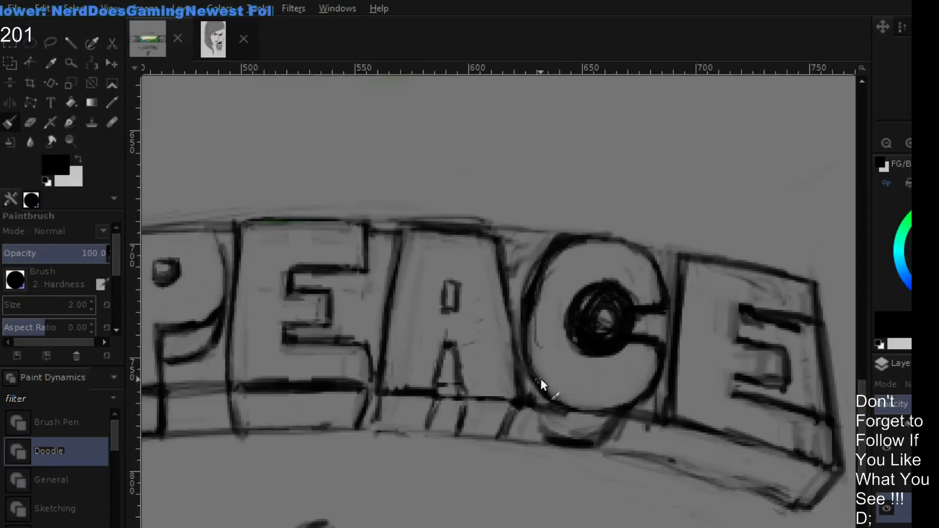
key(shift+e)
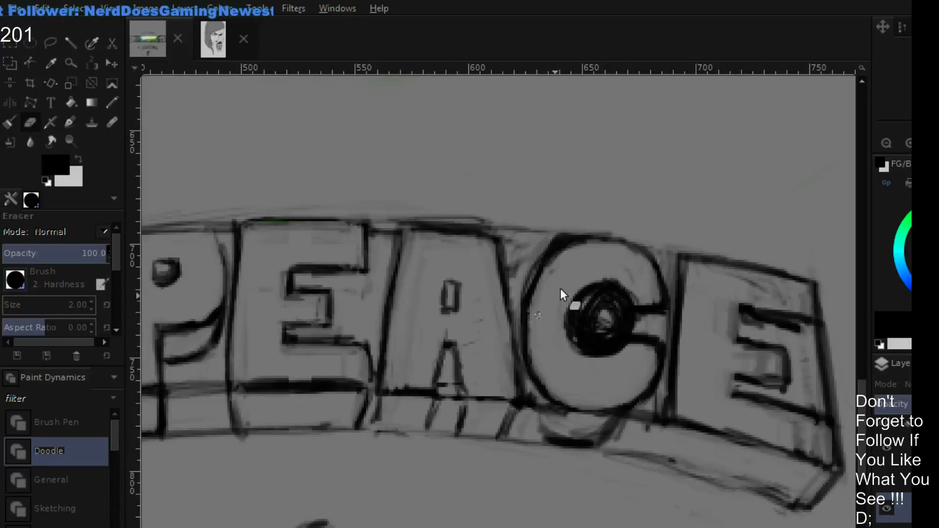
- Thin the C's thick upper outer curve and the upper edge of the gap between its arms by erasing the excess black
mouse_move(539, 248)
mouse_down()
mouse_move(555, 230)
mouse_move(587, 225)
mouse_up()
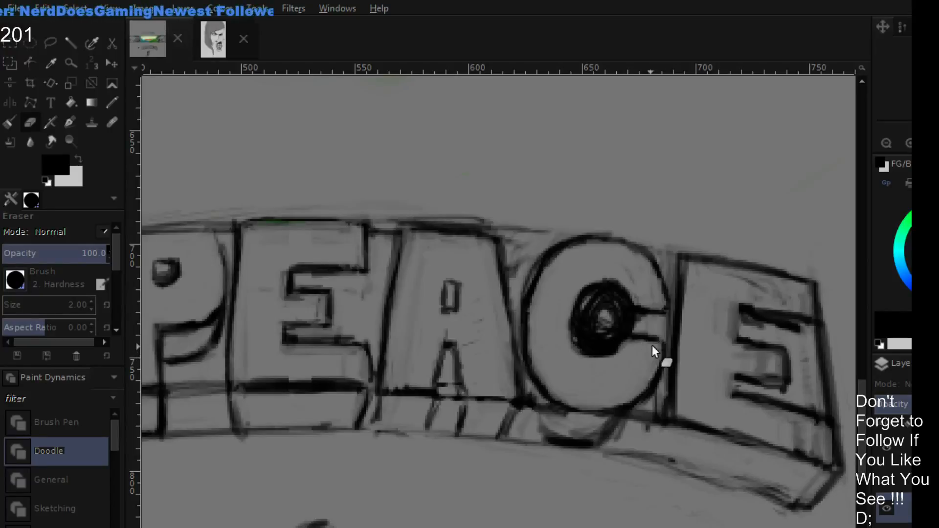
key(p)
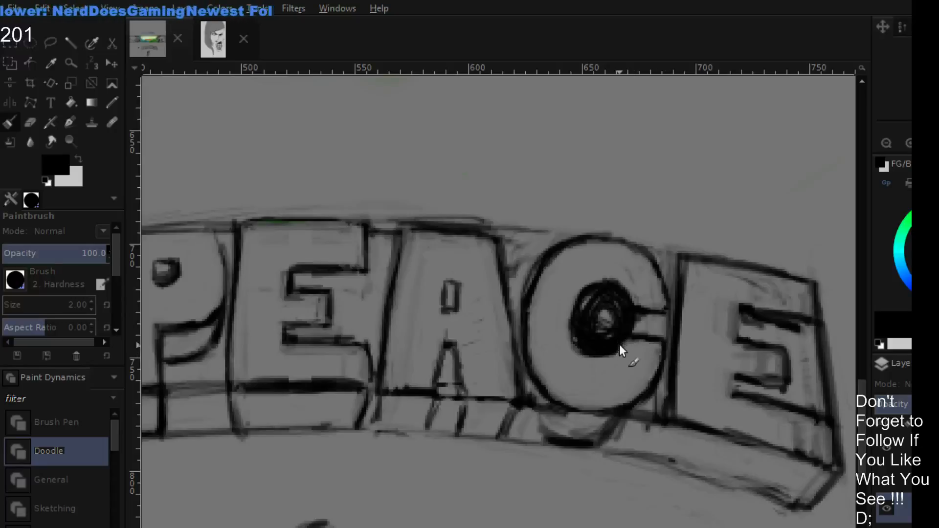
key(shift+e)
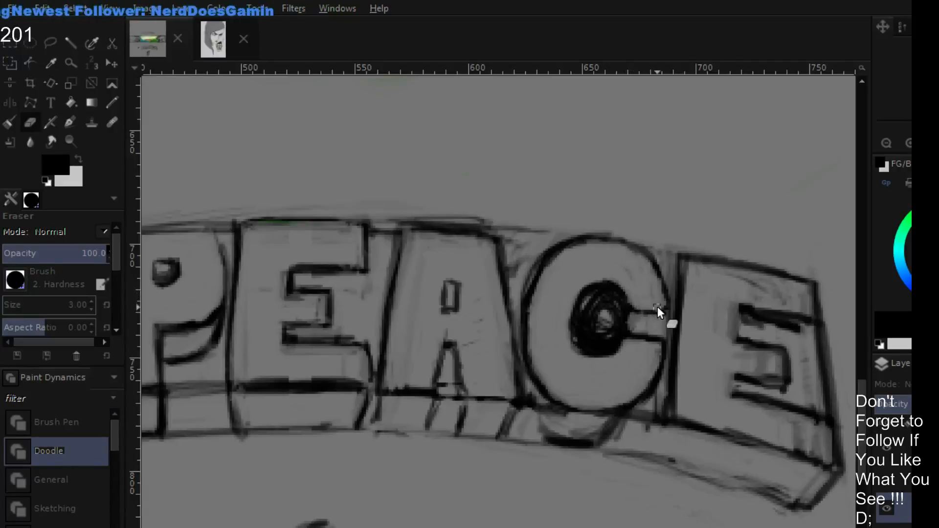
- Even out the edge of the C's round opening in black and erase the fill inside it, keeping only a thin outline
key(p)
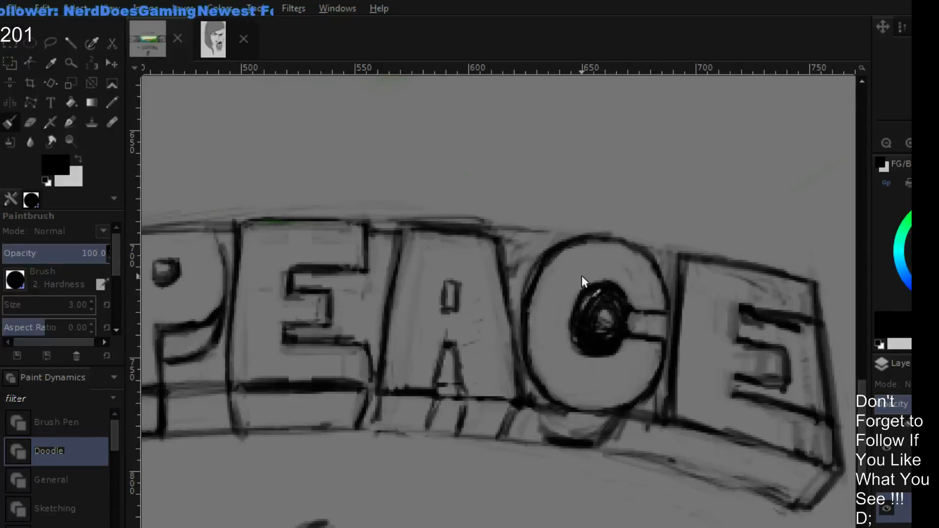
key(shift+e)
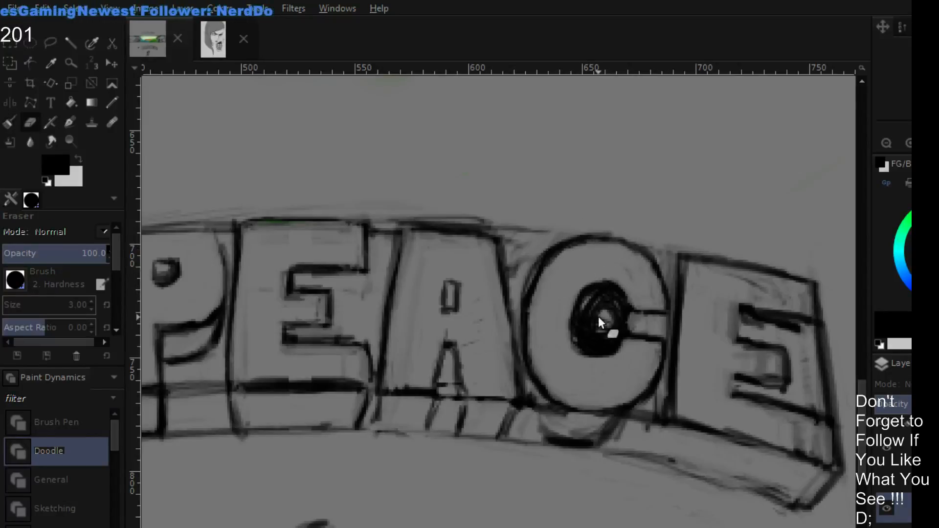
mouse_move(591, 324)
mouse_down()
mouse_move(610, 323)
mouse_move(614, 314)
mouse_move(635, 318)
mouse_move(638, 329)
mouse_move(624, 327)
mouse_move(607, 345)
mouse_move(615, 332)
mouse_move(603, 351)
mouse_move(614, 336)
mouse_move(586, 344)
mouse_move(603, 341)
mouse_move(580, 322)
mouse_move(600, 300)
mouse_move(580, 307)
mouse_move(593, 313)
mouse_move(577, 316)
mouse_move(580, 334)
mouse_move(594, 328)
mouse_move(602, 346)
mouse_move(594, 318)
mouse_move(602, 301)
mouse_move(611, 312)
mouse_move(630, 290)
mouse_move(628, 303)
mouse_move(638, 304)
mouse_move(629, 305)
mouse_move(639, 306)
mouse_move(615, 278)
mouse_move(602, 307)
mouse_move(612, 301)
mouse_move(589, 321)
mouse_up()
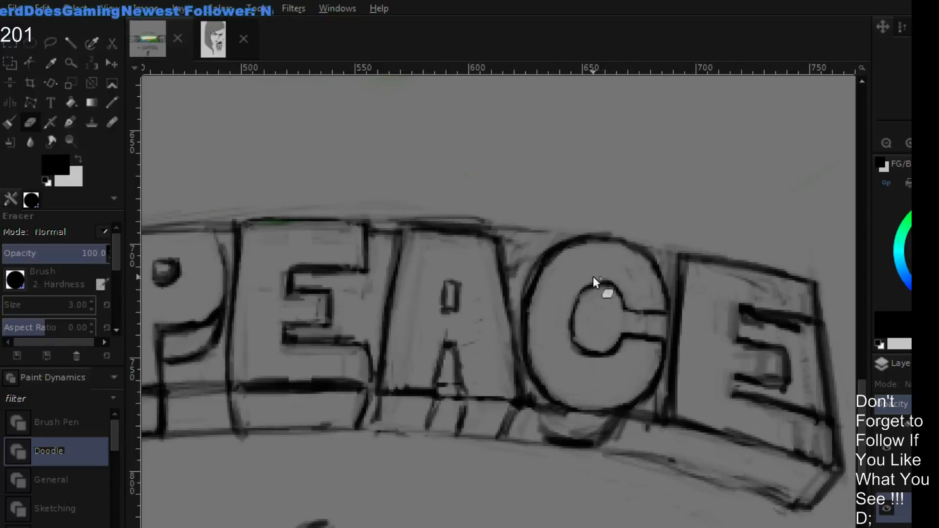
- Paint a thick black stroke along the O's lower outer curve, from the side facing the N around the bottom
click(887, 140)
click(887, 139)
drag(621, 247, 722, 167)
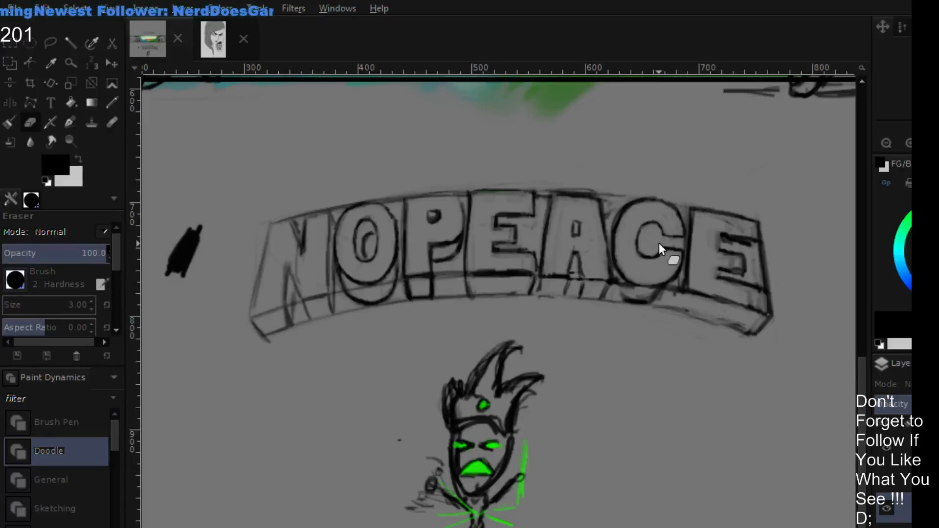
drag(425, 268, 597, 245)
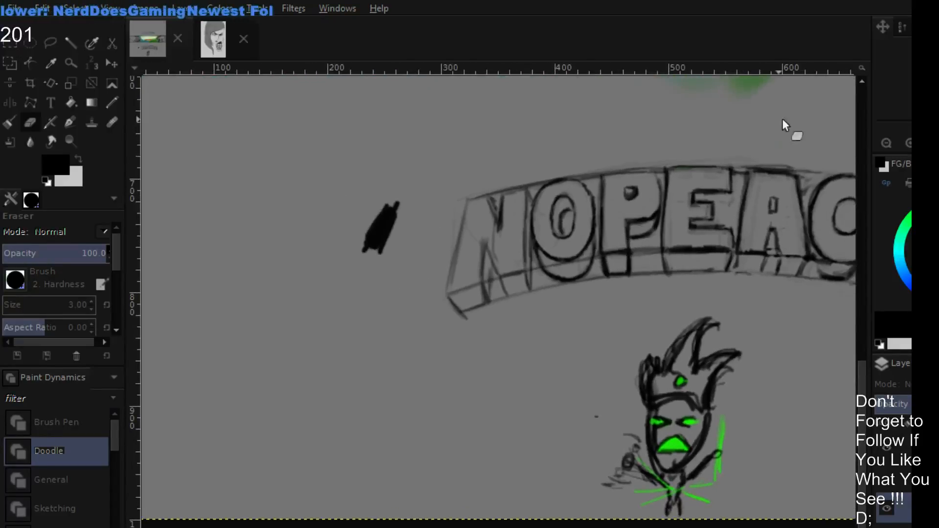
double_click(908, 142)
drag(691, 170, 601, 377)
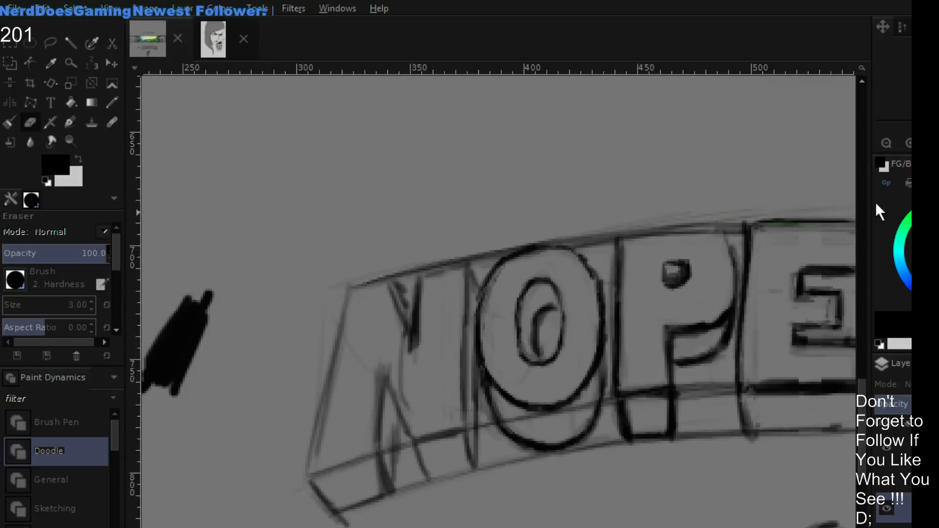
drag(761, 136, 717, 151)
click(887, 139)
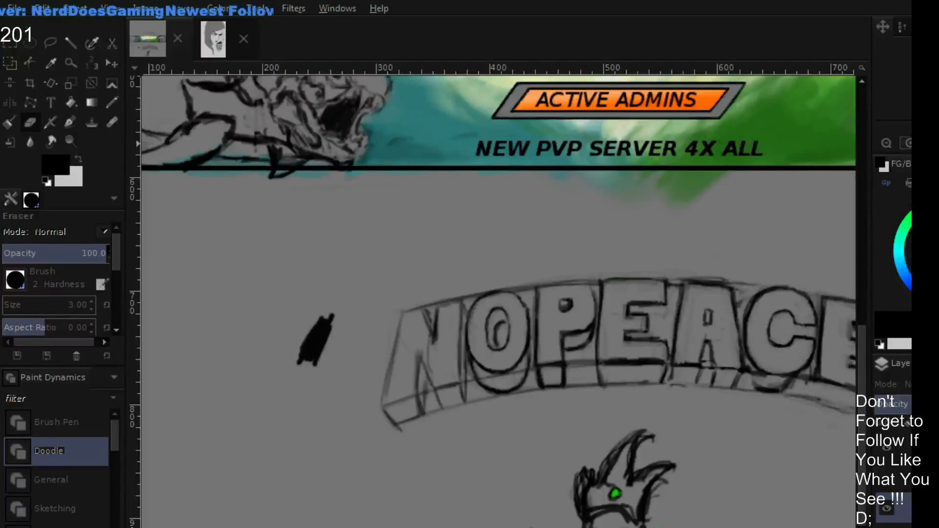
click(909, 144)
drag(465, 333, 543, 261)
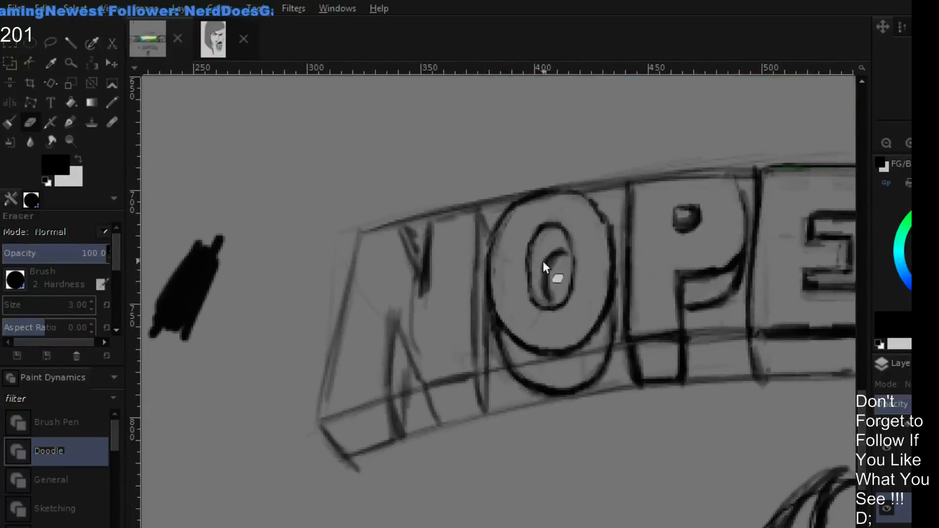
click(908, 144)
drag(551, 336, 491, 368)
key(p)
mouse_move(431, 333)
mouse_down()
mouse_move(459, 388)
mouse_move(447, 372)
mouse_move(447, 357)
mouse_move(478, 402)
mouse_up()
mouse_move(438, 359)
mouse_down()
mouse_move(501, 383)
mouse_move(496, 399)
mouse_move(509, 380)
mouse_move(558, 368)
mouse_up()
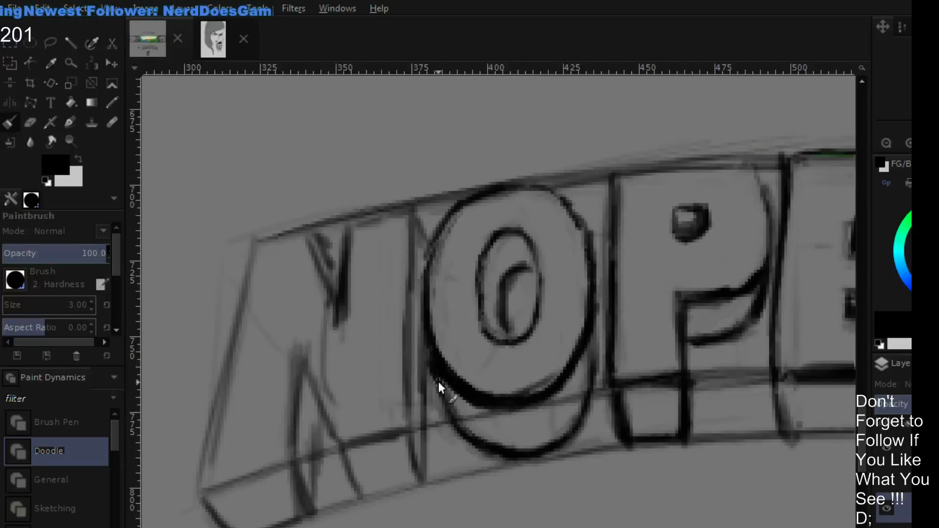
- Erase the excess thickness inside the O's lower curve and redraw the curve as a smoother black line
key(shift+e)
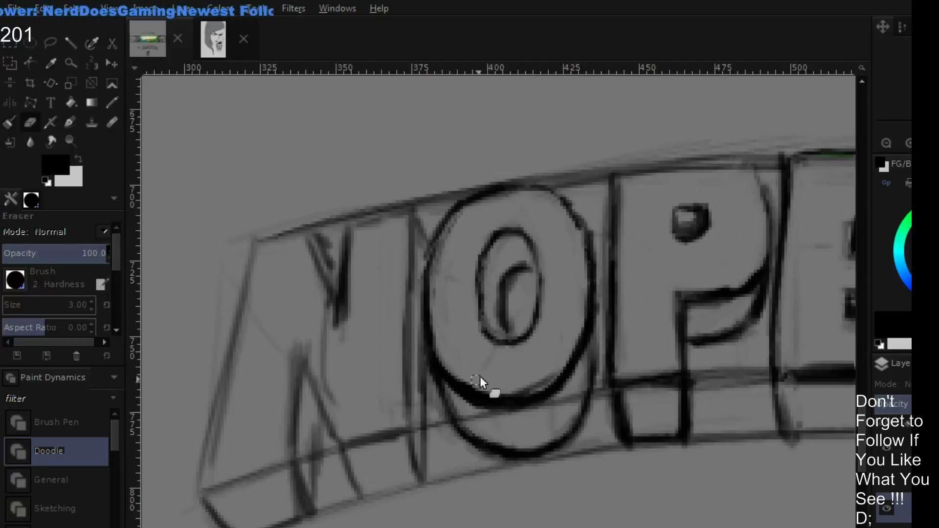
drag(481, 381, 477, 368)
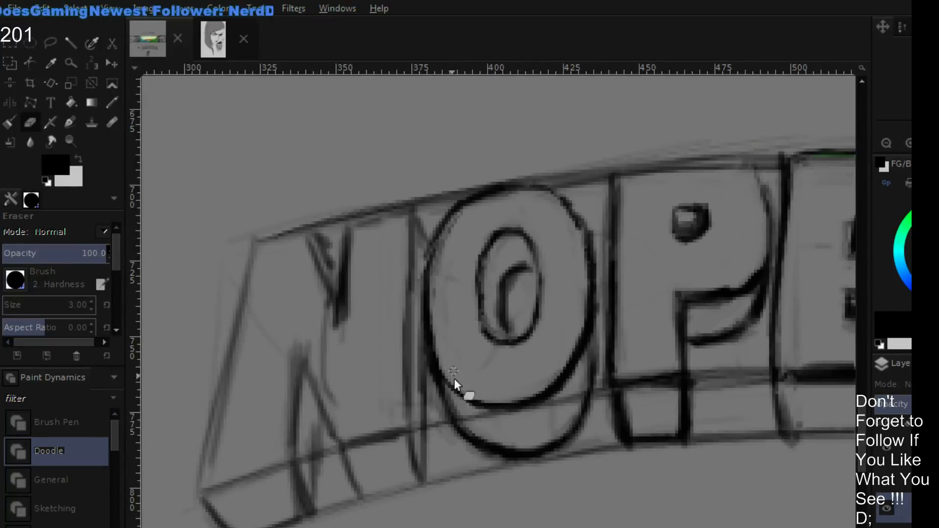
key(p)
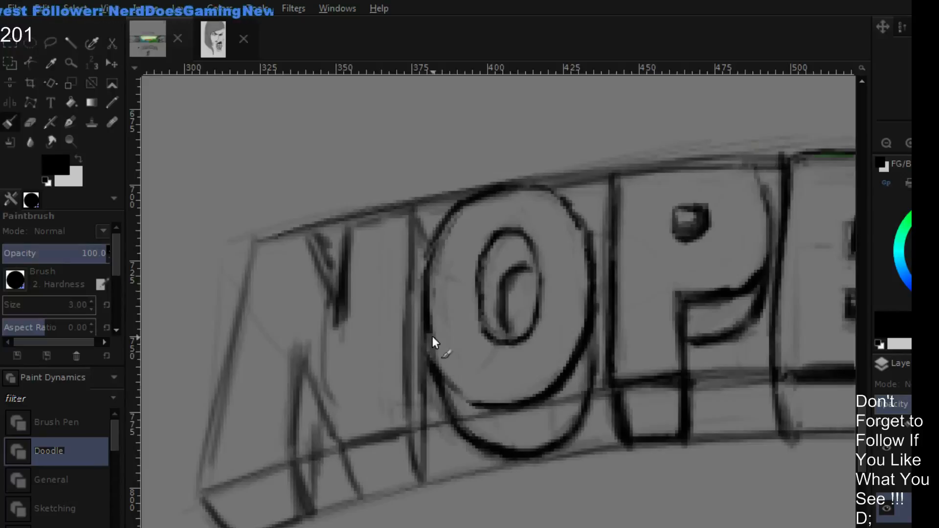
mouse_move(428, 345)
mouse_down()
mouse_move(476, 413)
mouse_move(449, 381)
mouse_move(496, 413)
mouse_move(565, 377)
mouse_up()
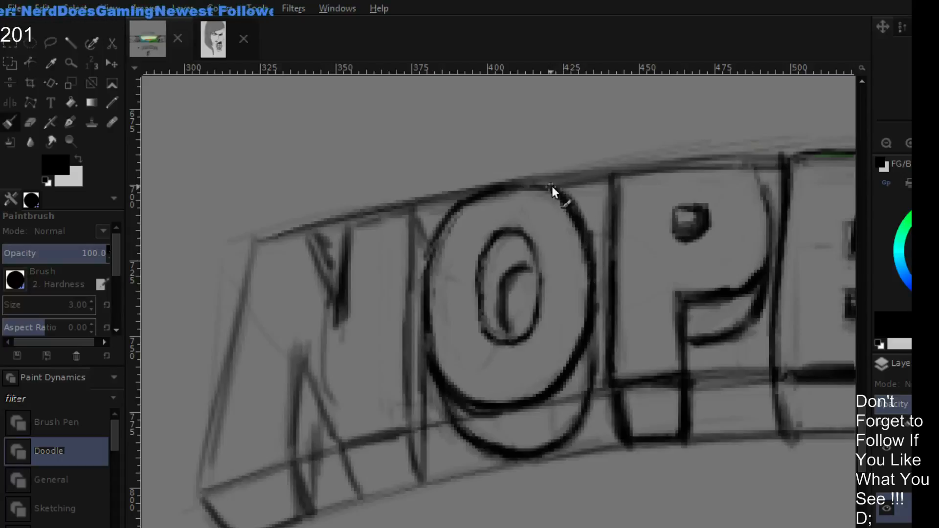
- Trim the O's upper outer curve on the side facing the N and redraw it as a smooth black arc
key(shift+e)
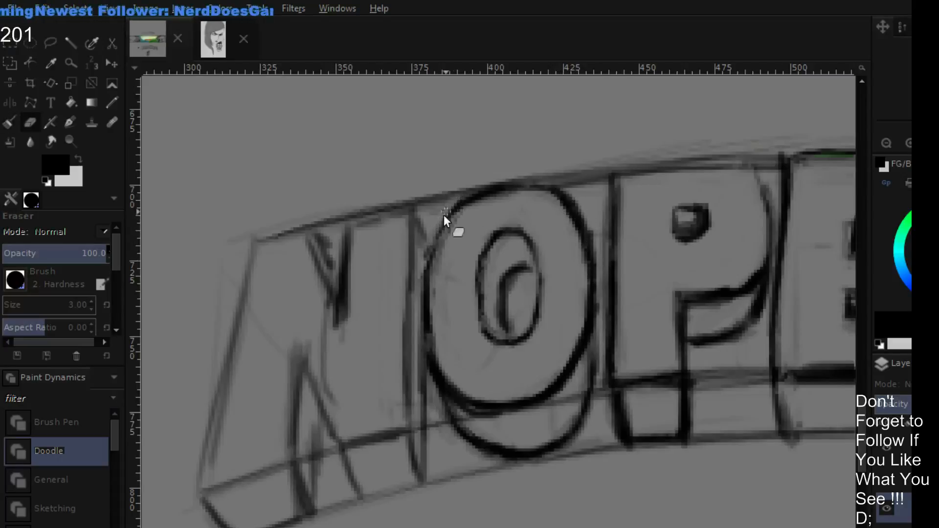
mouse_move(439, 232)
mouse_down()
mouse_move(478, 188)
mouse_move(449, 236)
mouse_move(458, 205)
mouse_move(441, 221)
mouse_move(427, 286)
mouse_move(451, 217)
mouse_move(426, 303)
mouse_move(445, 234)
mouse_move(426, 285)
mouse_move(464, 204)
mouse_up()
key(p)
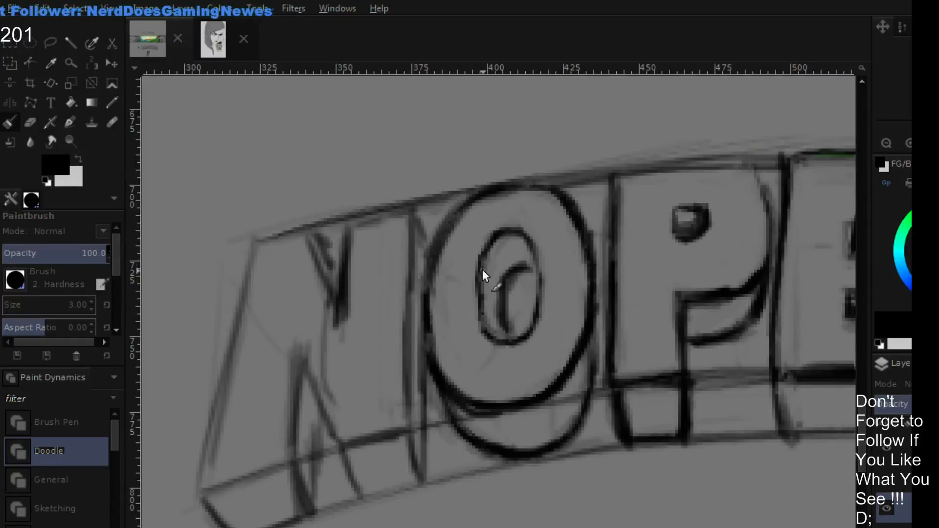
- Redraw the outline of the O's inner oval in black and erase the excess thickness along the inner and outer outlines
key(shift+e)
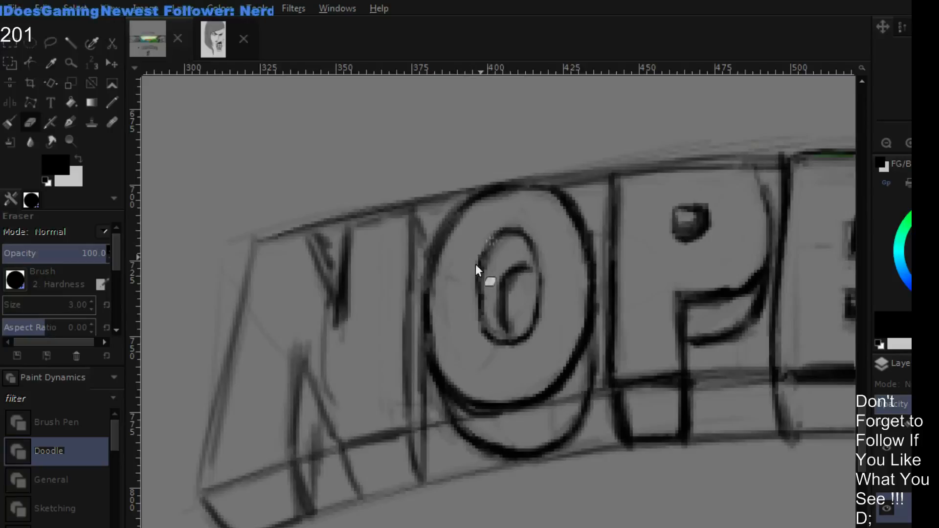
key(p)
drag(480, 289, 507, 230)
mouse_move(506, 230)
mouse_down()
mouse_move(486, 259)
mouse_move(486, 314)
mouse_up()
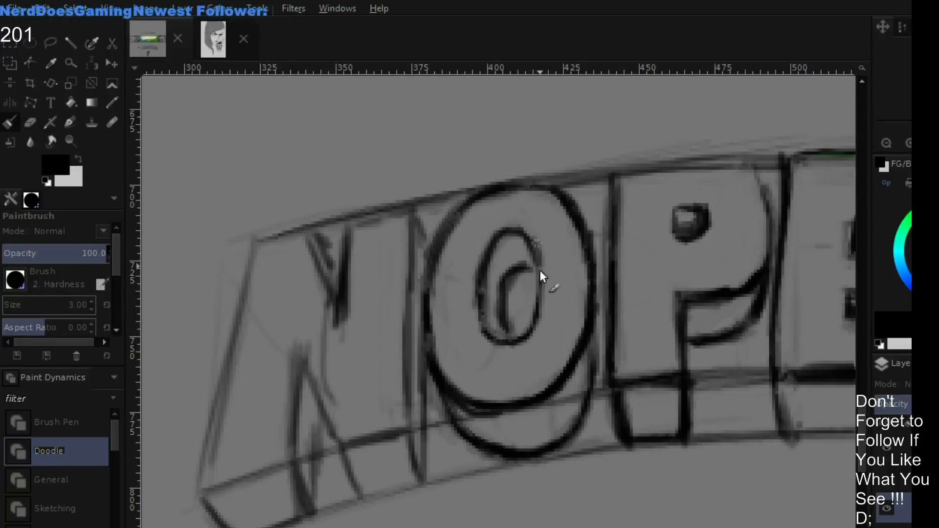
key(shift+e)
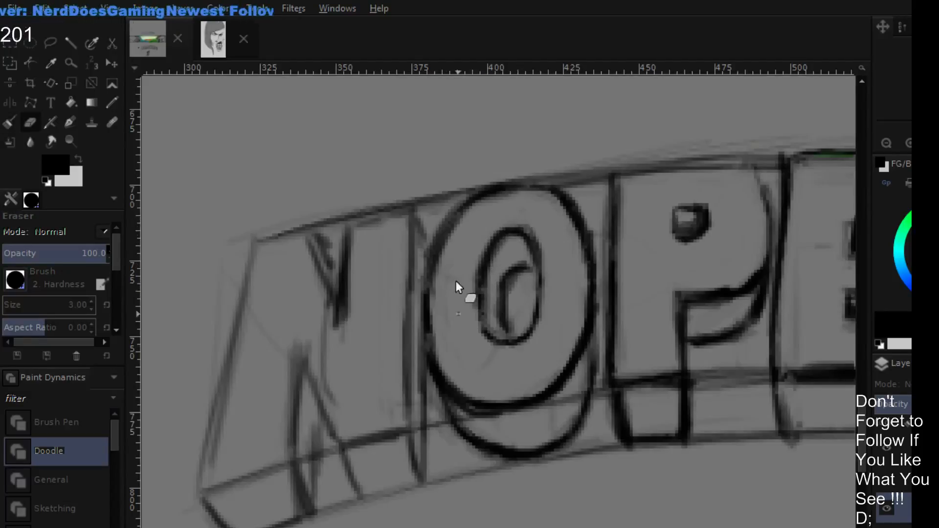
mouse_move(456, 281)
mouse_down()
mouse_move(483, 385)
mouse_move(476, 393)
mouse_move(446, 364)
mouse_move(484, 356)
mouse_move(472, 396)
mouse_move(452, 348)
mouse_move(504, 374)
mouse_up()
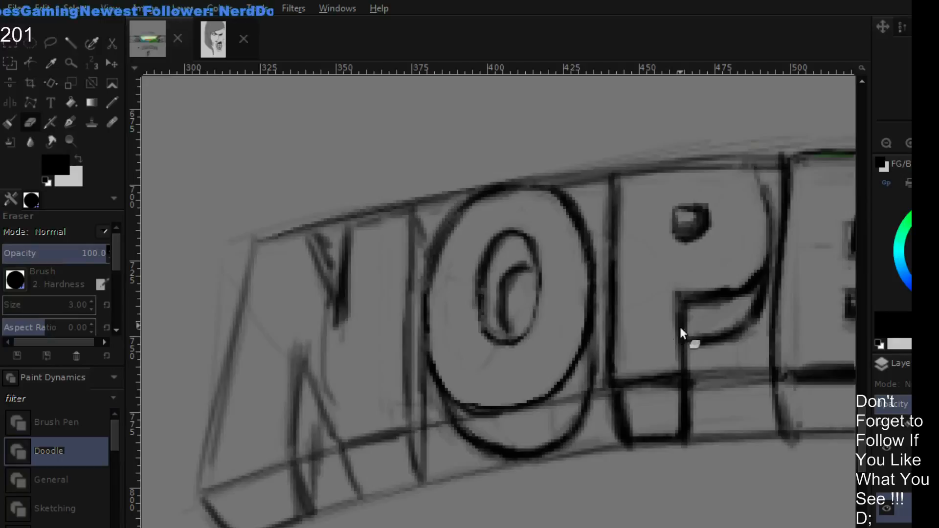
- Erase the bottom of the O's depth outline and redraw it as a black curve running up toward the P
drag(679, 327, 615, 386)
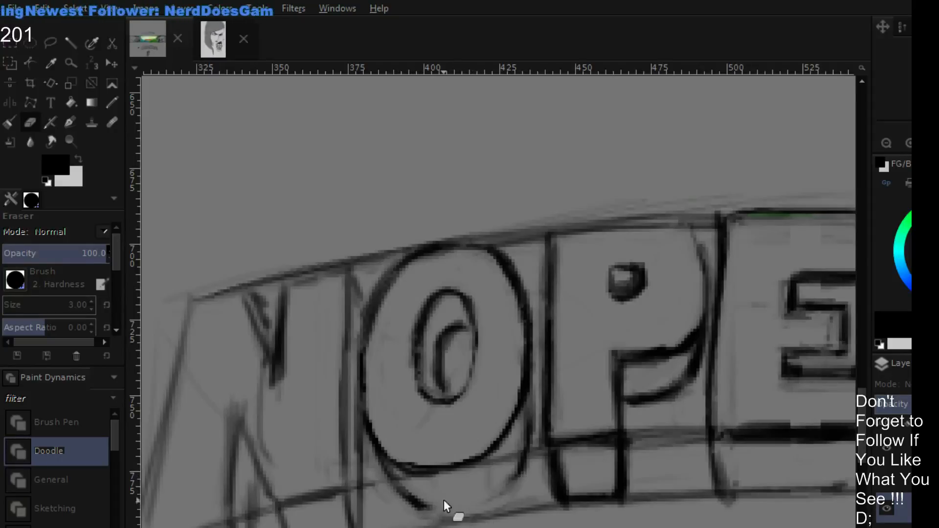
key(p)
mouse_move(491, 498)
mouse_down()
mouse_move(428, 508)
mouse_move(498, 503)
mouse_move(491, 507)
mouse_move(522, 464)
mouse_up()
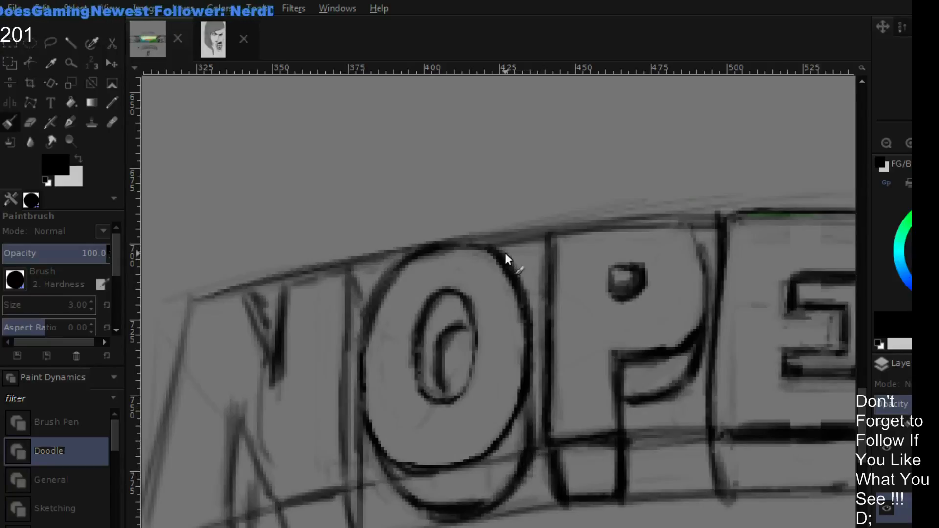
- Draw a black depth line from the O's upper curve toward the P and redraw the lower depth curve facing the N
drag(506, 254, 544, 297)
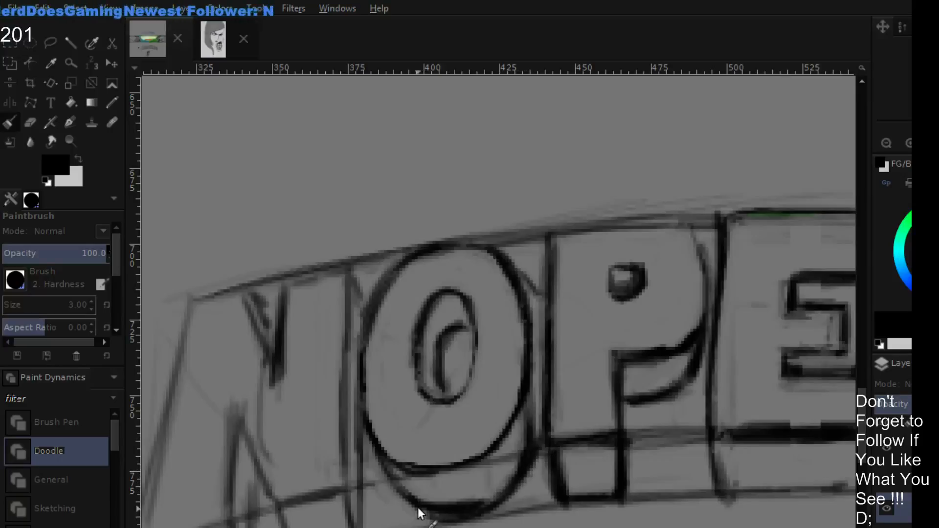
key(shift+e)
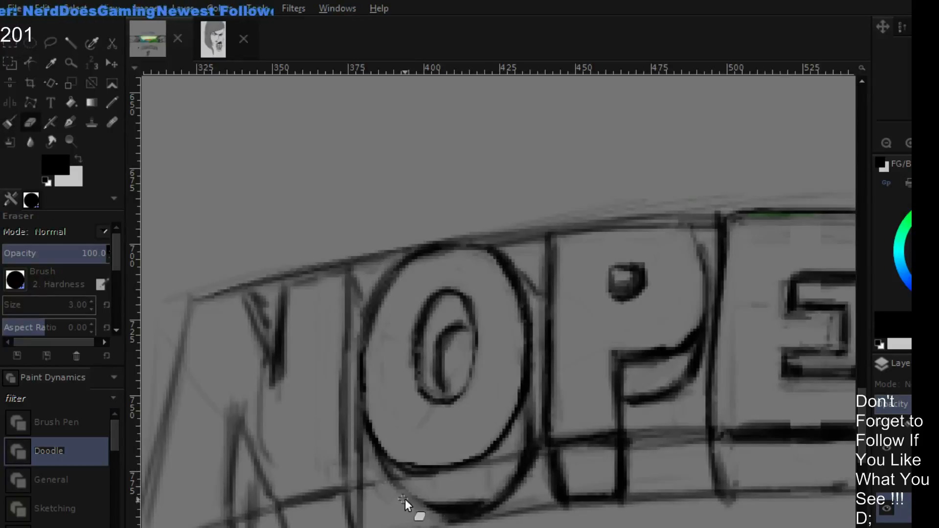
key(p)
mouse_move(381, 456)
mouse_down()
mouse_move(446, 525)
mouse_move(387, 468)
mouse_move(455, 521)
mouse_up()
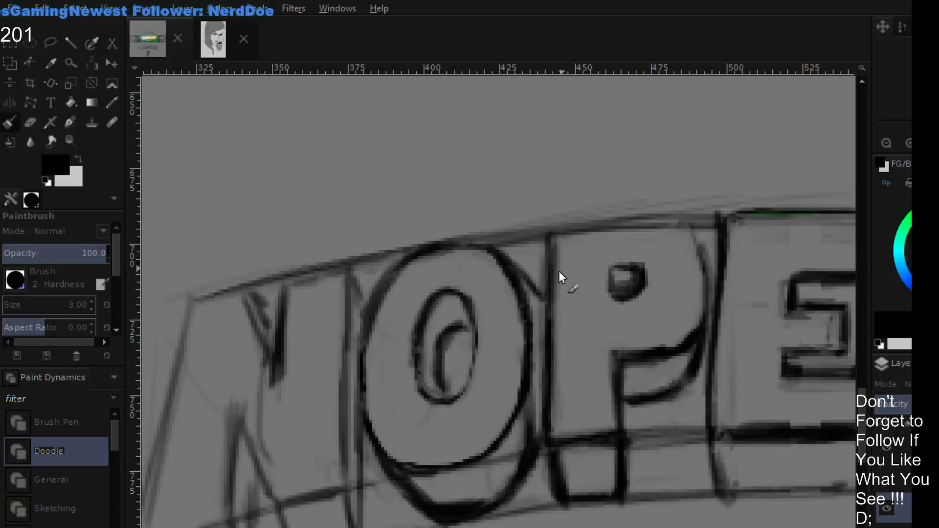
- Trim the end of the O's upper depth line and extend it down in black along the P's stem
key(shift+e)
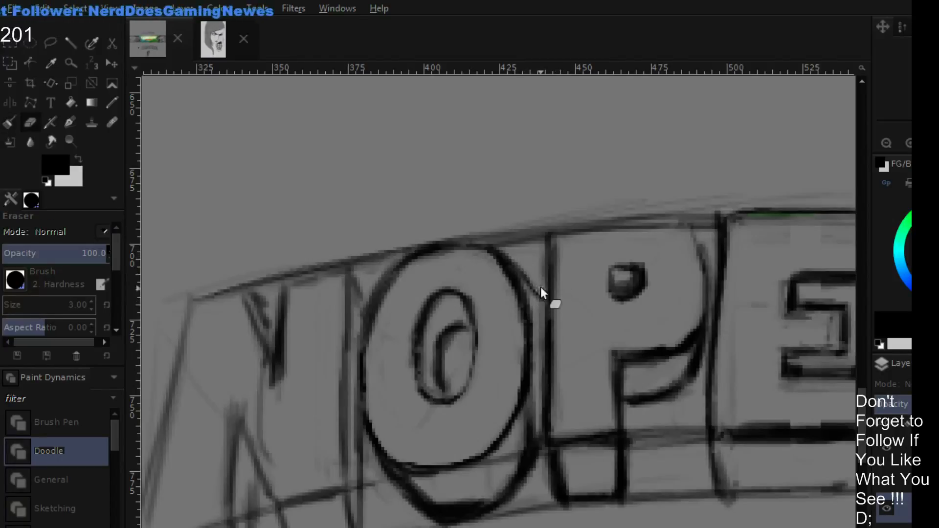
mouse_move(540, 287)
mouse_down()
mouse_move(544, 307)
mouse_move(534, 279)
mouse_move(541, 307)
mouse_move(516, 257)
mouse_move(549, 342)
mouse_up()
key(p)
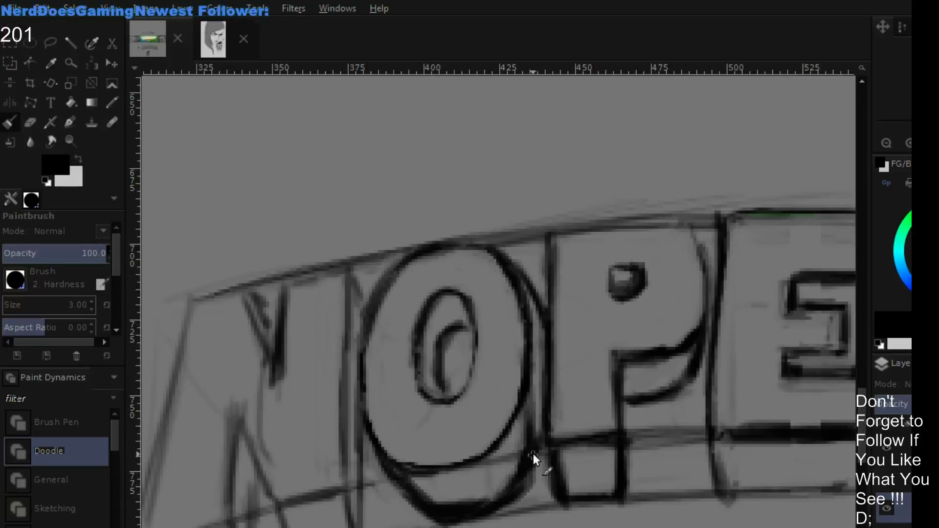
- Erase the excess thickness of the O's lower depth outline and redraw its bottom as a thinner, rounder black curve
key(shift+e)
mouse_move(458, 509)
mouse_down()
mouse_move(530, 449)
mouse_move(532, 429)
mouse_move(523, 455)
mouse_up()
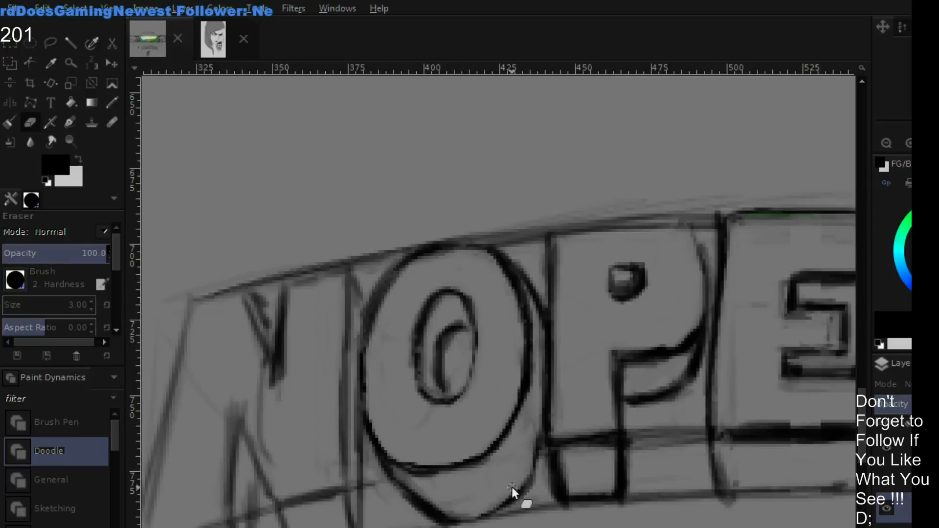
key(p)
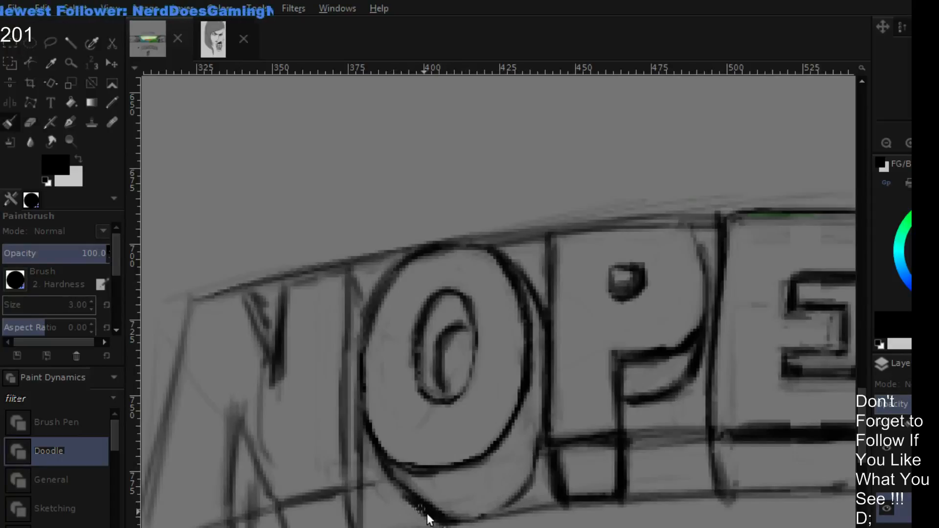
key(shift+e)
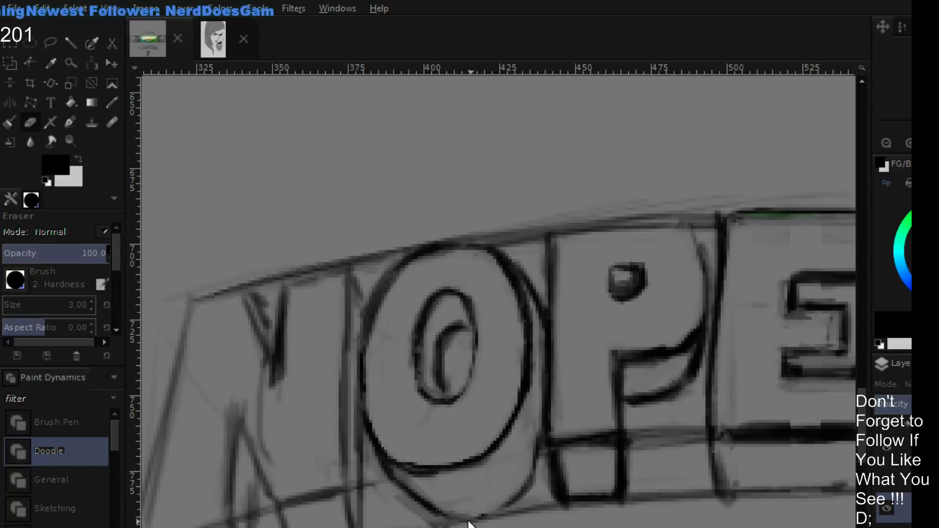
key(p)
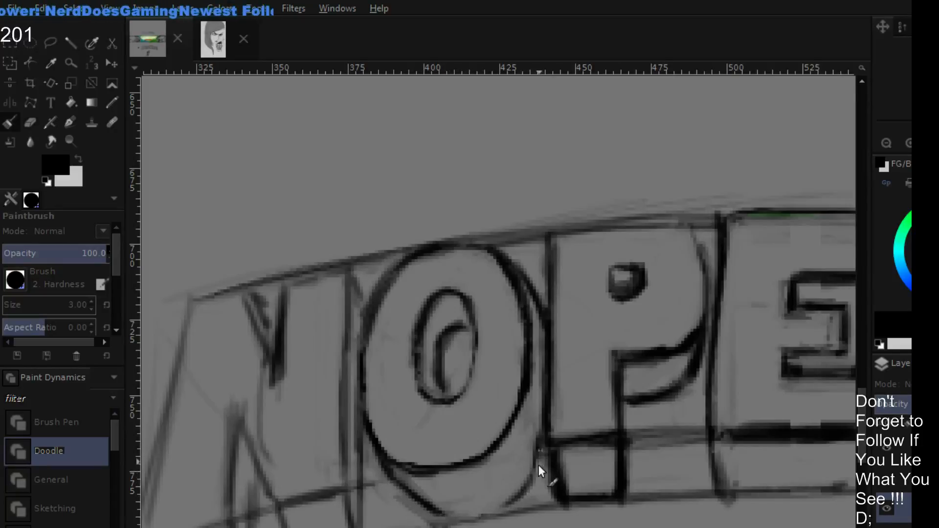
key(shift+e)
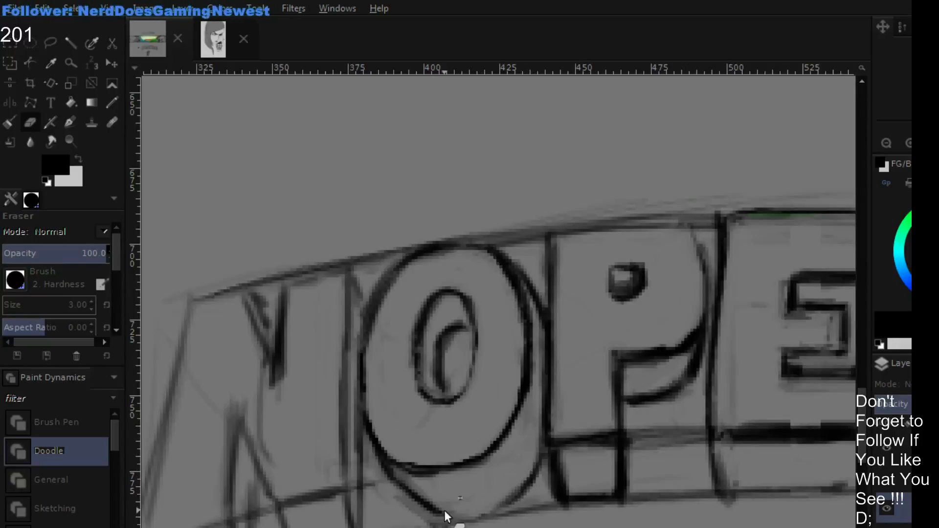
key(p)
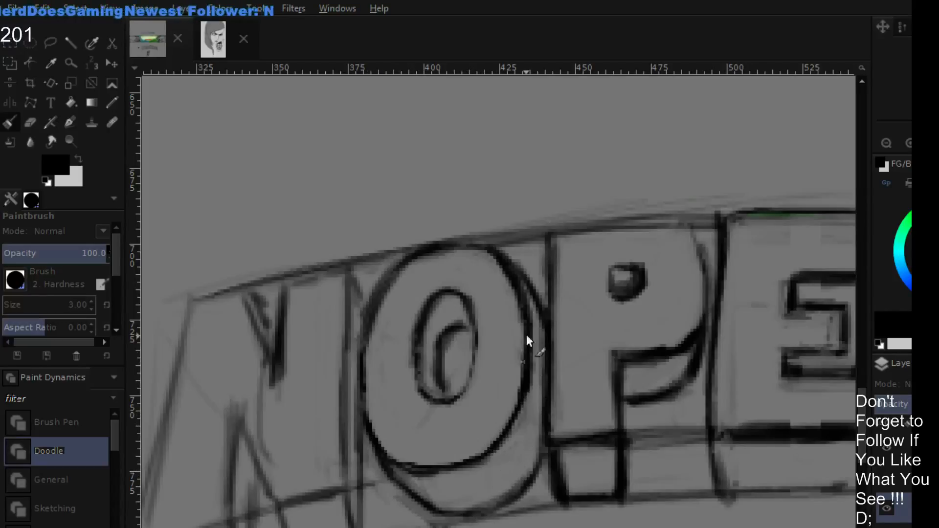
- Erase the excess thickness of the inner depth curve inside the O's hole
key(shift+e)
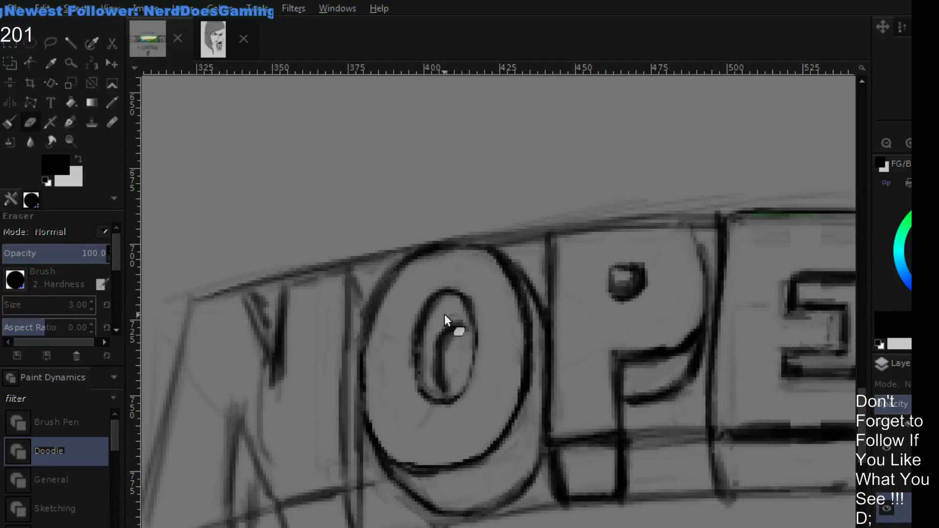
mouse_move(444, 314)
mouse_down()
mouse_move(436, 371)
mouse_move(437, 331)
mouse_move(431, 352)
mouse_move(447, 353)
mouse_move(437, 370)
mouse_up()
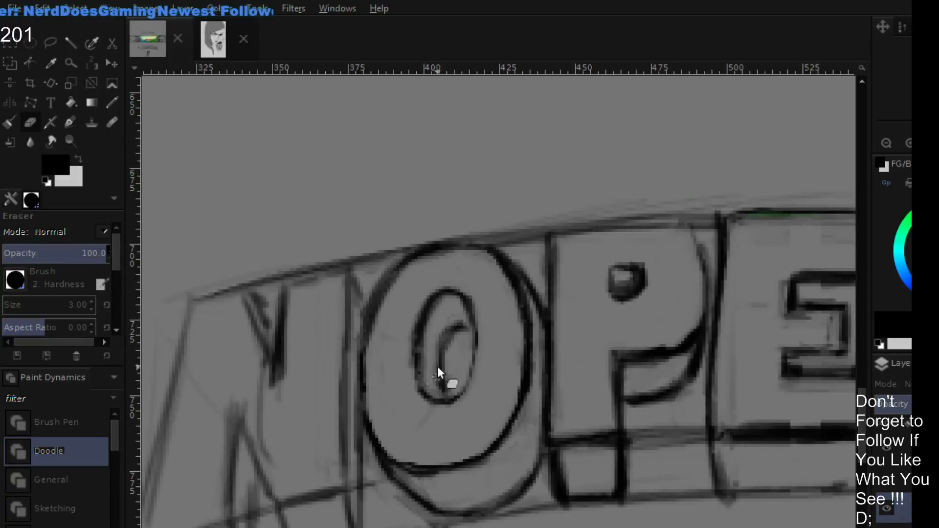
click(892, 139)
click(892, 139)
click(892, 139)
click(892, 138)
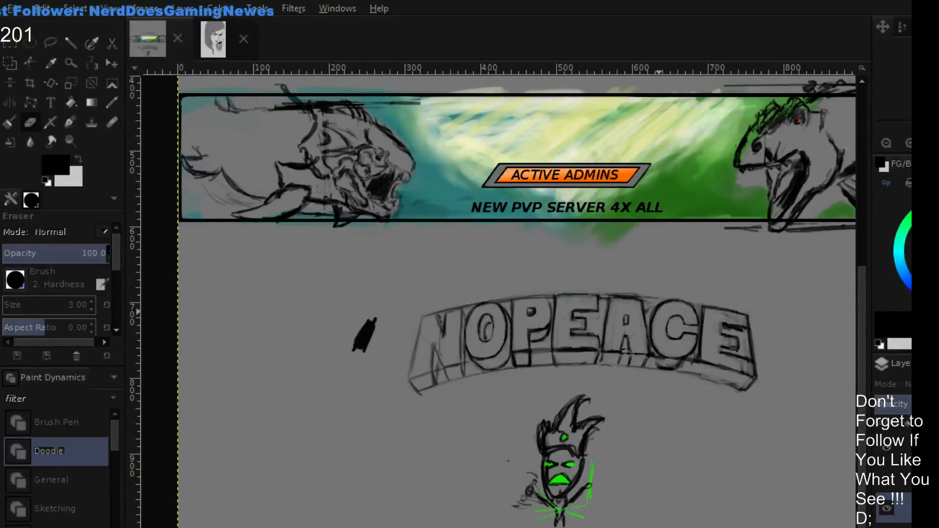
- Redraw the N's lower notch edge, its depth line, the bottom edges and the diagonal's corner line in black
click(902, 139)
click(901, 139)
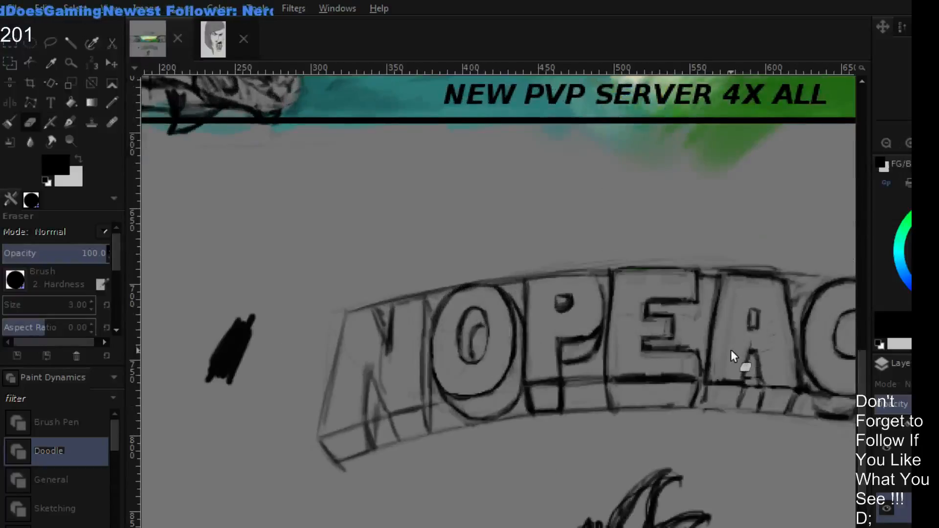
mouse_move(720, 352)
mouse_down()
mouse_move(632, 323)
mouse_move(636, 346)
mouse_move(669, 316)
mouse_up()
drag(643, 353, 726, 388)
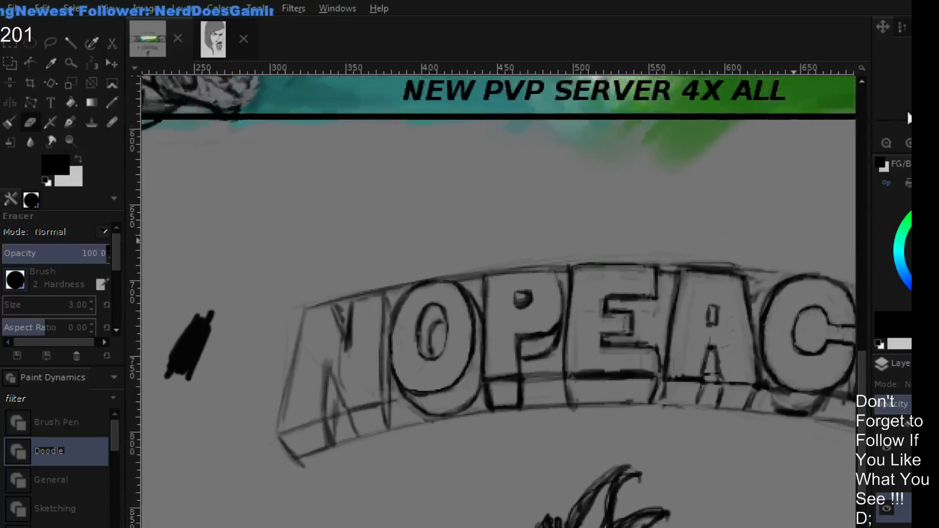
click(908, 143)
click(908, 142)
drag(353, 432, 593, 285)
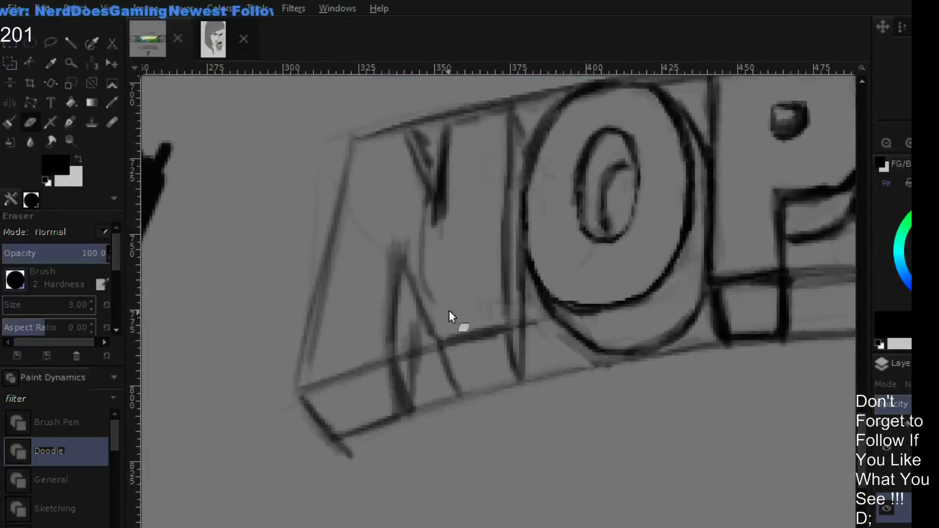
scroll(448, 310, up, 4)
key(p)
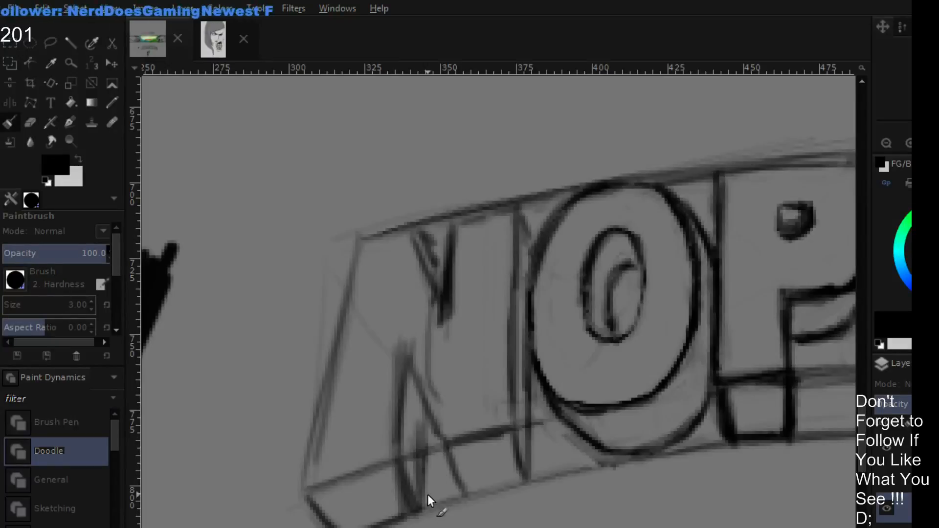
drag(425, 511, 426, 435)
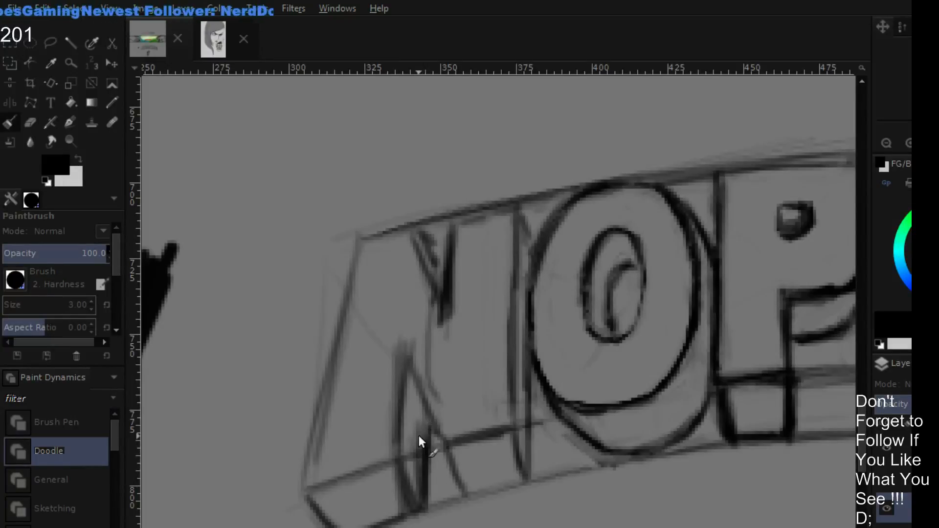
mouse_move(408, 367)
mouse_down()
mouse_move(397, 469)
mouse_move(404, 374)
mouse_move(406, 486)
mouse_move(400, 477)
mouse_move(411, 508)
mouse_move(398, 467)
mouse_up()
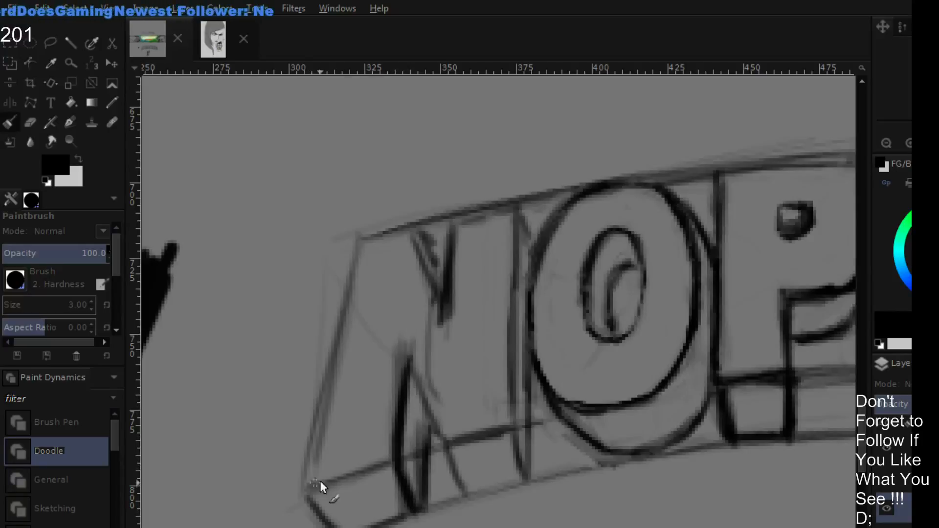
mouse_move(320, 480)
mouse_down()
mouse_move(505, 422)
mouse_move(465, 441)
mouse_move(454, 480)
mouse_move(462, 492)
mouse_up()
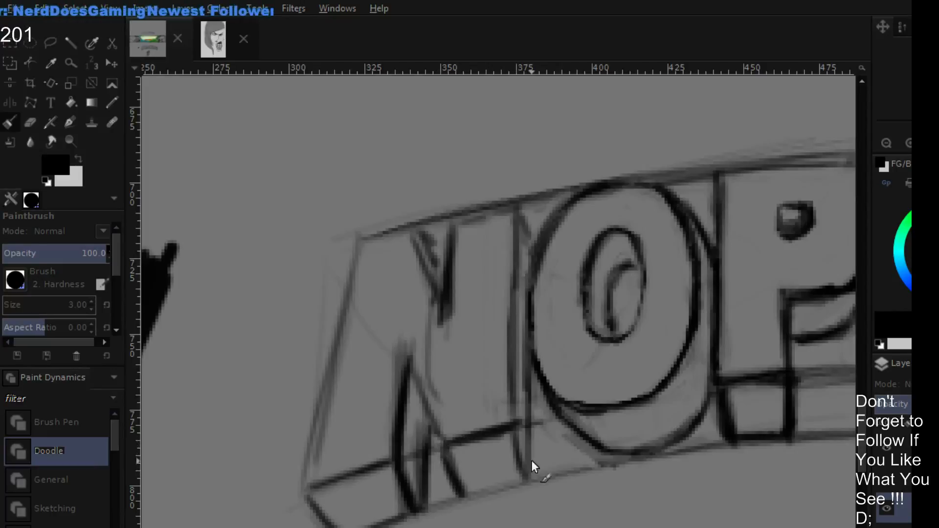
- Darken the outer edge of the N's stem beside the O and draw black depth lines at its lower corner
drag(532, 461, 517, 432)
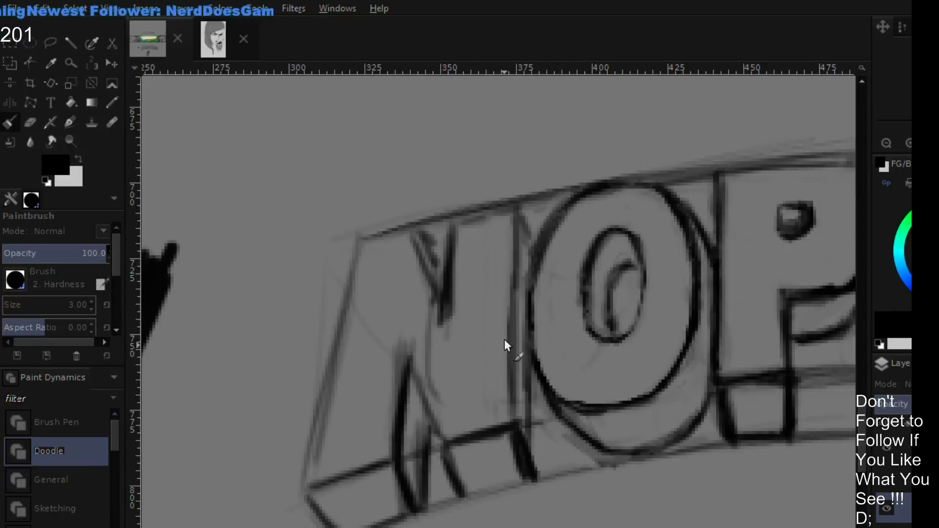
drag(512, 338, 516, 428)
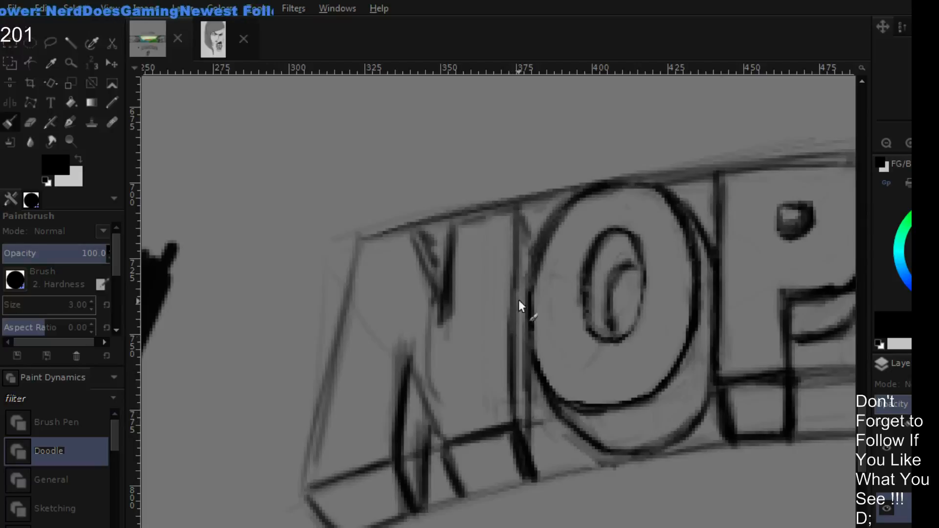
mouse_move(519, 300)
mouse_down()
mouse_move(512, 408)
mouse_move(522, 207)
mouse_move(511, 311)
mouse_up()
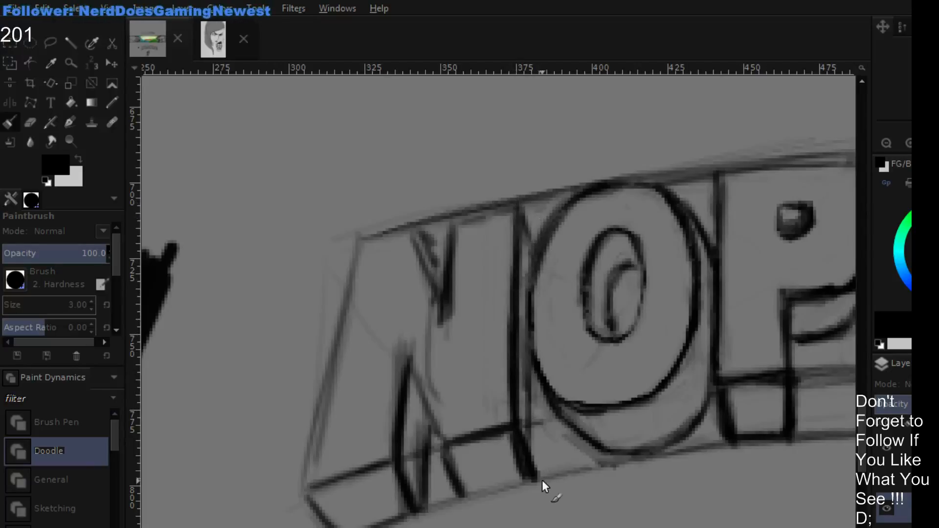
mouse_move(541, 480)
mouse_down()
mouse_move(539, 422)
mouse_move(540, 480)
mouse_move(542, 400)
mouse_move(545, 482)
mouse_move(542, 424)
mouse_up()
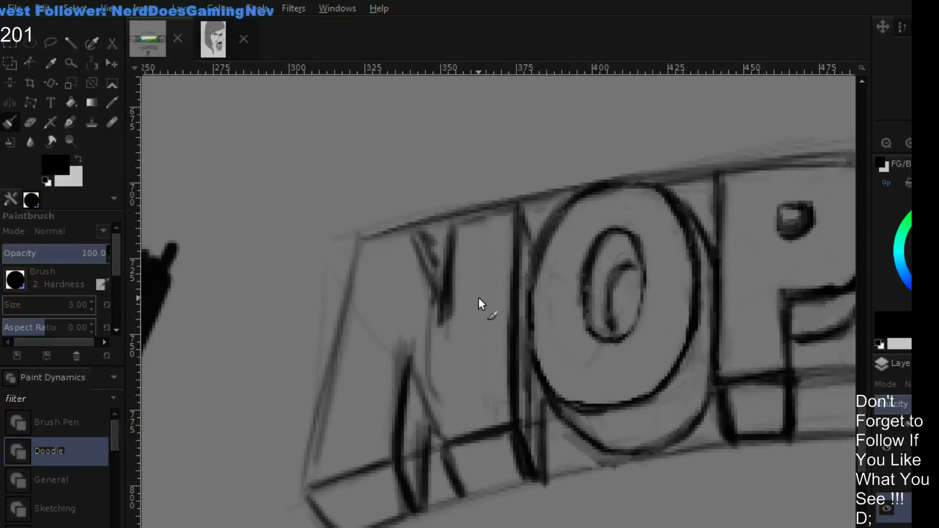
- Redraw the N's top edges and the two sides of its upper notch in black
mouse_move(454, 239)
mouse_down()
mouse_move(447, 287)
mouse_move(464, 208)
mouse_move(515, 207)
mouse_up()
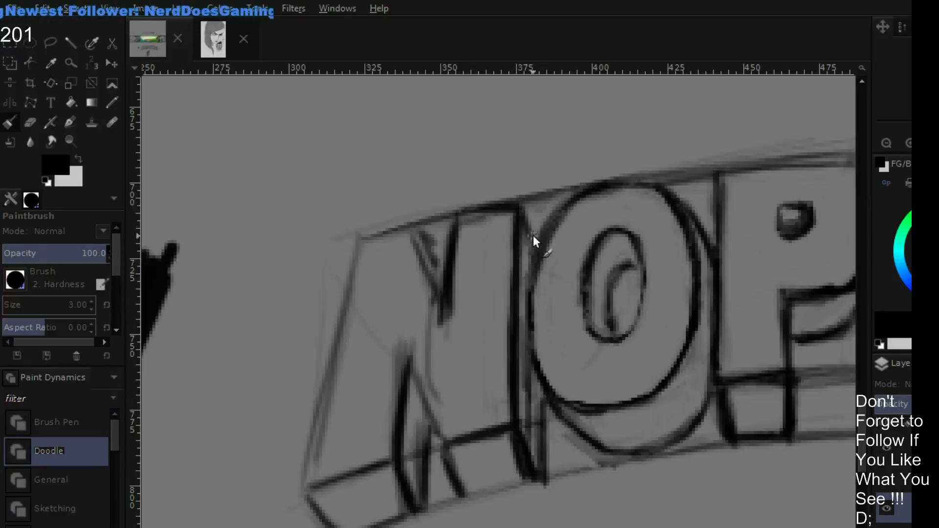
drag(470, 212, 504, 210)
drag(358, 239, 412, 226)
mouse_move(414, 230)
mouse_down()
mouse_move(445, 305)
mouse_move(419, 247)
mouse_up()
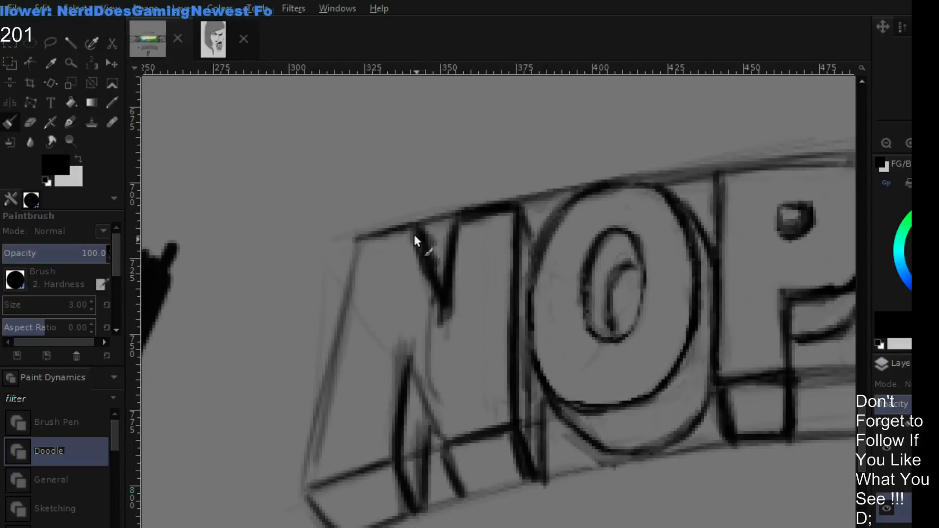
- Darken the N's slanted outer edge, the diagonal side of its lower notch, and its lower depth outline in black
mouse_move(360, 232)
mouse_down()
mouse_move(312, 473)
mouse_move(299, 495)
mouse_move(357, 256)
mouse_move(348, 259)
mouse_up()
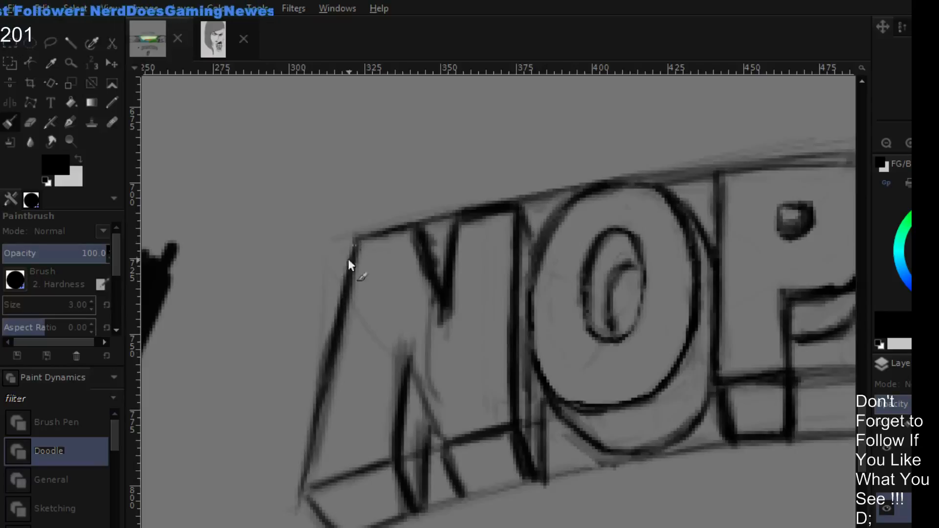
mouse_move(417, 374)
mouse_down()
mouse_move(441, 450)
mouse_move(420, 385)
mouse_up()
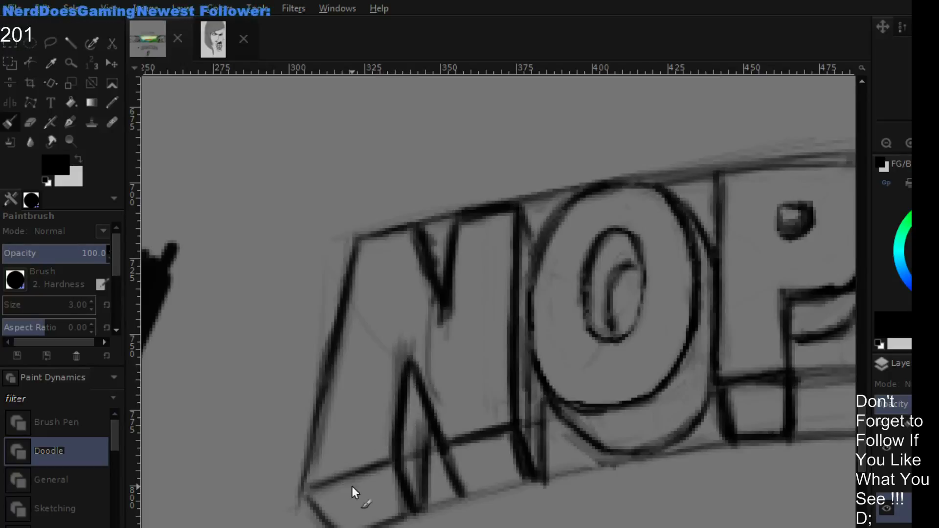
mouse_move(356, 473)
mouse_down()
mouse_move(307, 492)
mouse_move(365, 470)
mouse_up()
drag(331, 527, 308, 491)
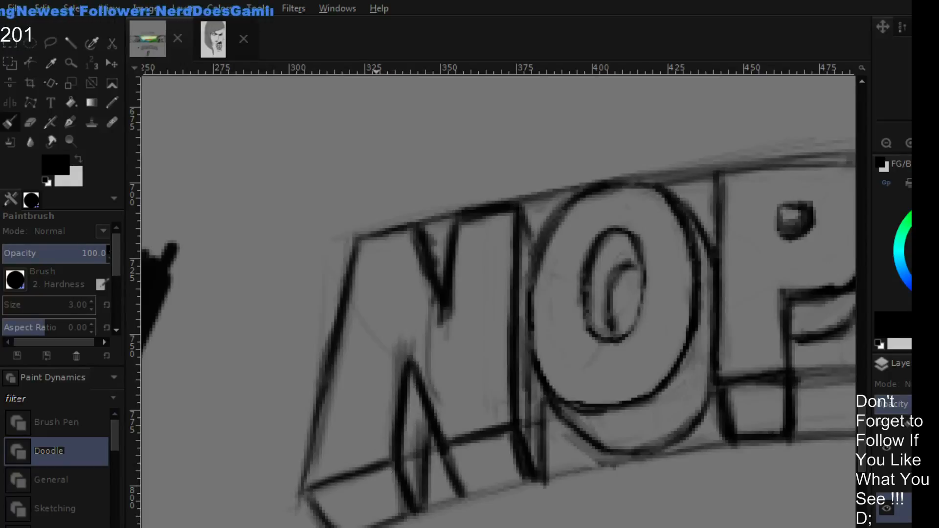
mouse_move(413, 512)
mouse_down()
mouse_move(375, 526)
mouse_move(412, 513)
mouse_up()
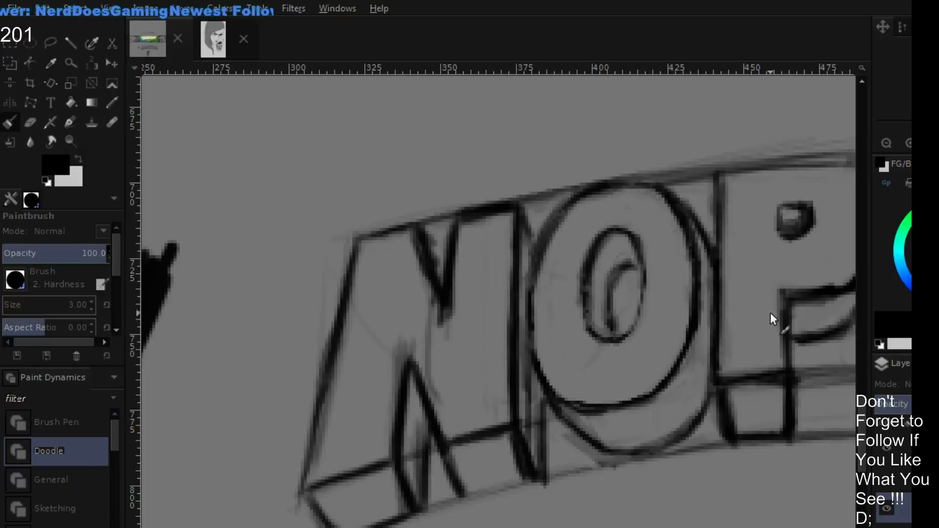
- Erase the heavy depth lines at the N's lower corner beside the O and redraw the corner as one thinner black line
drag(770, 313, 674, 312)
key(shift+e)
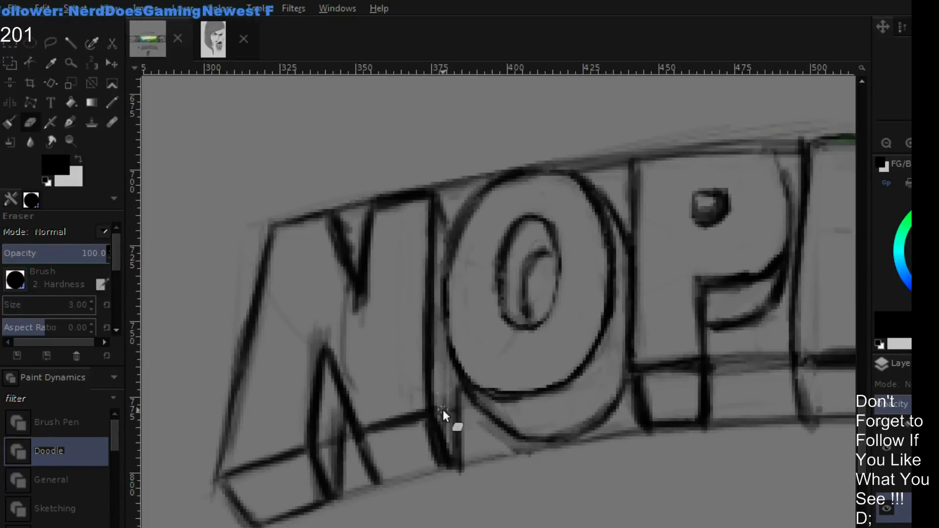
drag(461, 460, 432, 430)
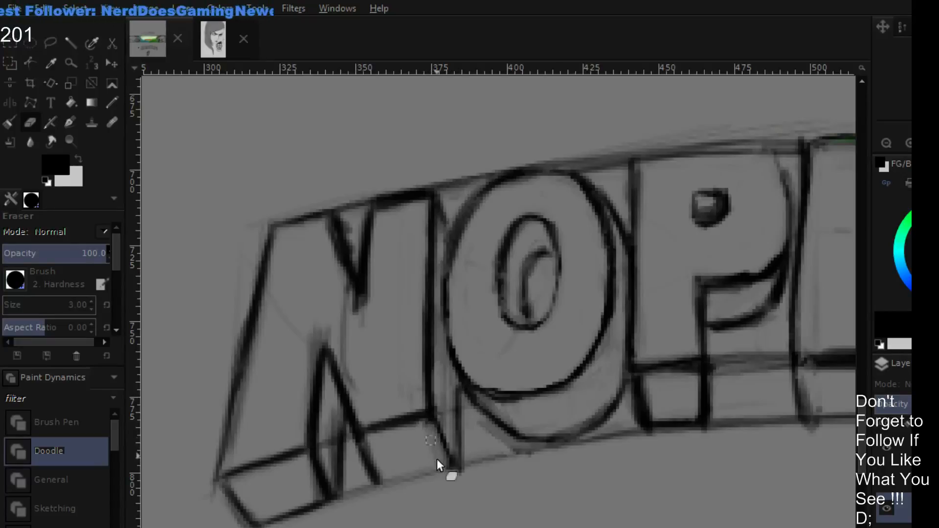
key(p)
drag(442, 447, 456, 467)
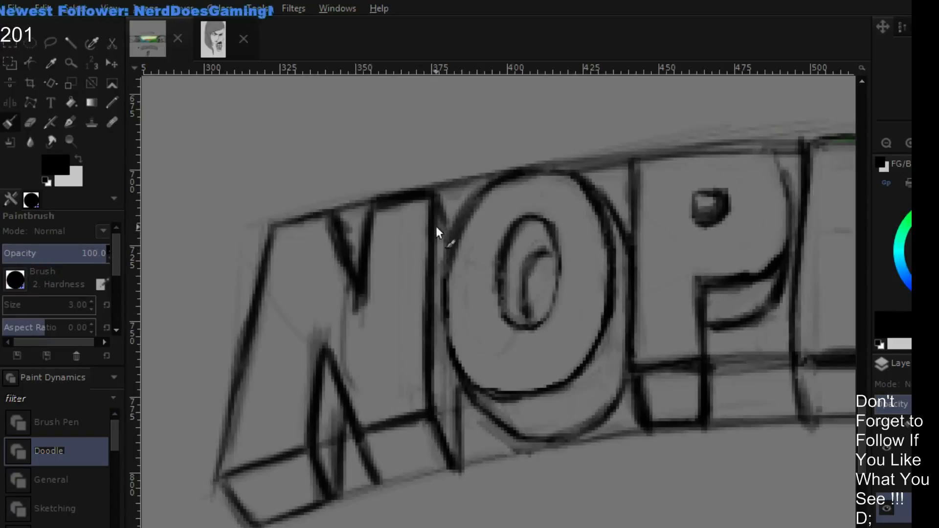
- Erase the excess thickness around the N's upper notch and redraw the top edge of the adjoining stem in black
key(shift+e)
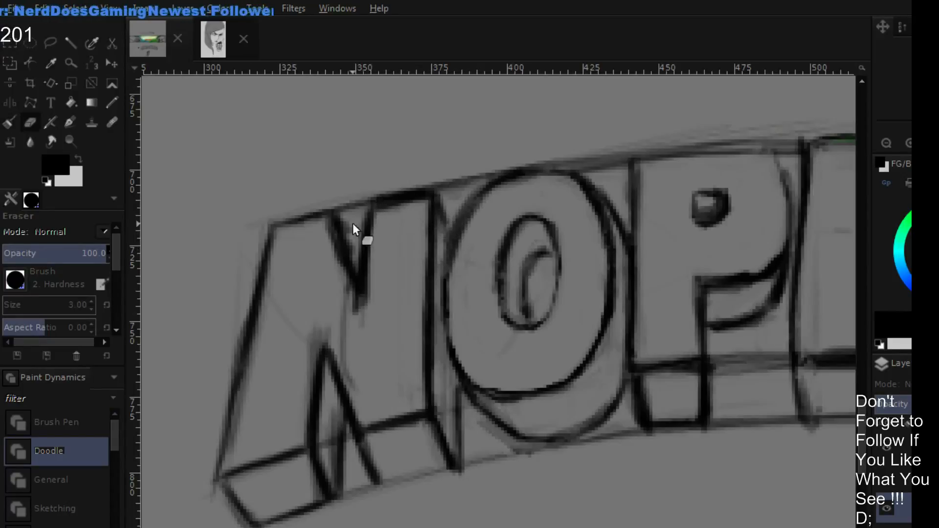
mouse_move(325, 228)
mouse_down()
mouse_move(354, 301)
mouse_move(329, 236)
mouse_move(350, 278)
mouse_up()
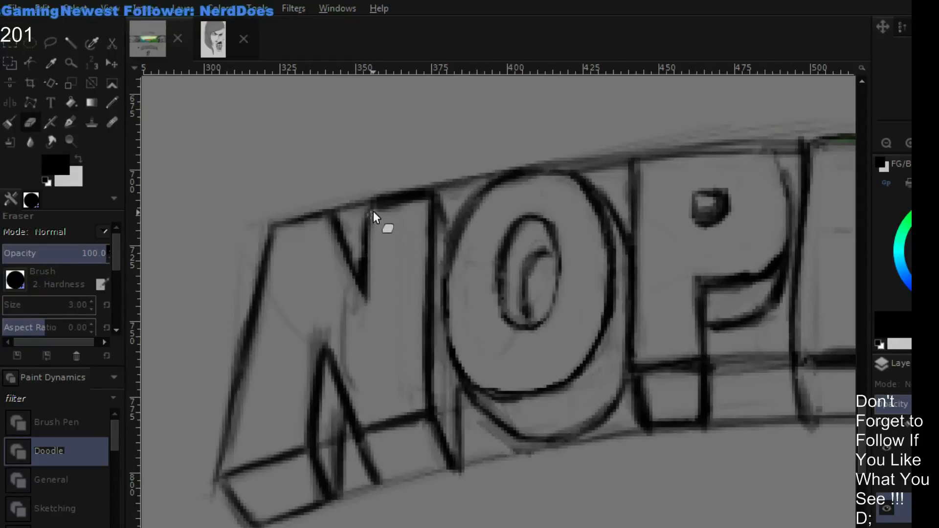
key(p)
mouse_move(368, 211)
mouse_down()
mouse_move(368, 218)
mouse_move(420, 192)
mouse_move(439, 194)
mouse_up()
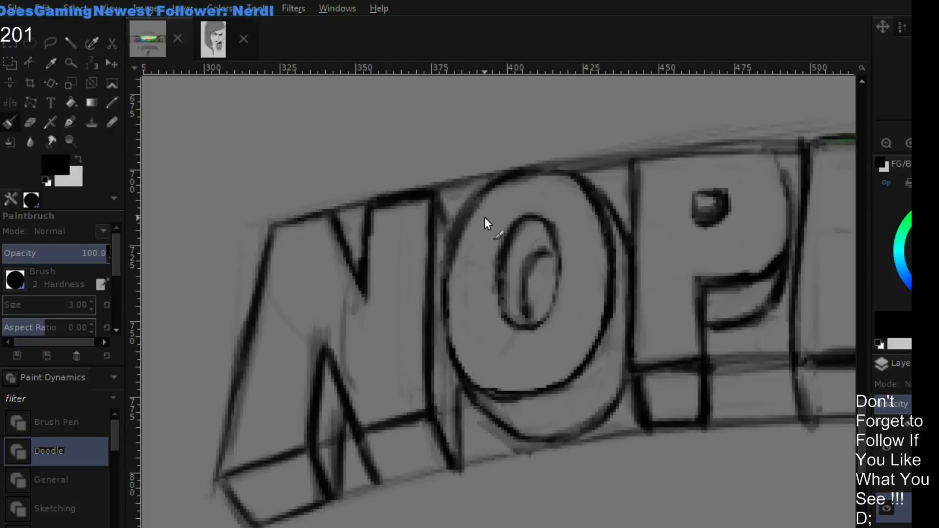
- Clean up the underside of the P's bowl and redraw the P's hole as a black outline with an inner depth edge
drag(840, 189, 649, 190)
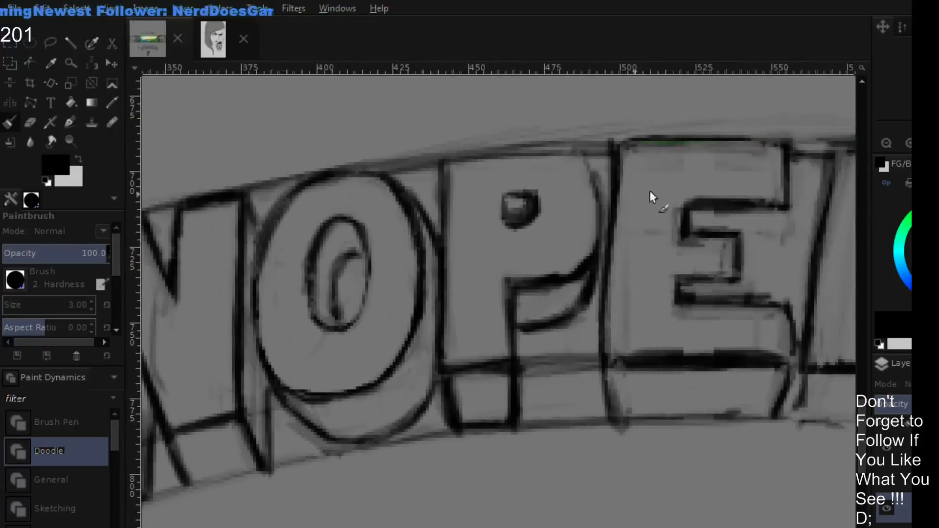
click(888, 144)
click(897, 143)
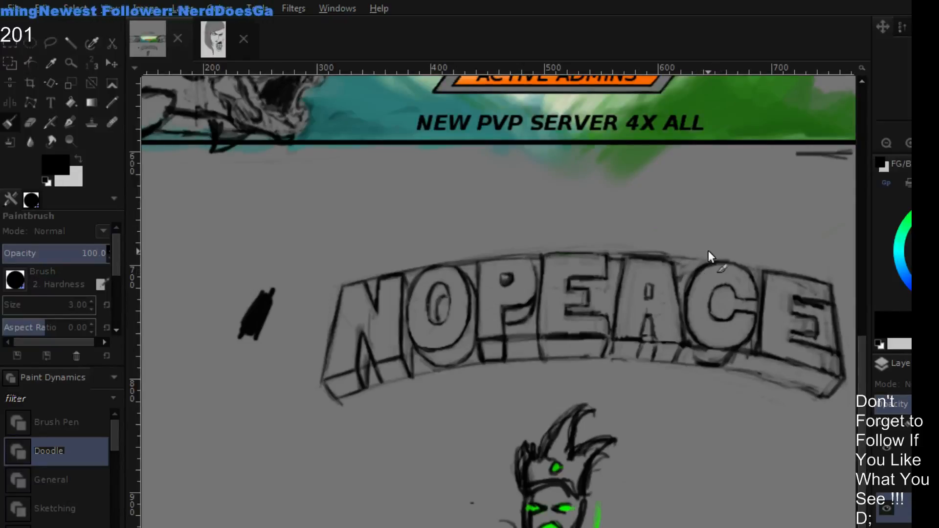
mouse_move(681, 248)
mouse_down()
mouse_move(709, 231)
mouse_move(609, 250)
mouse_up()
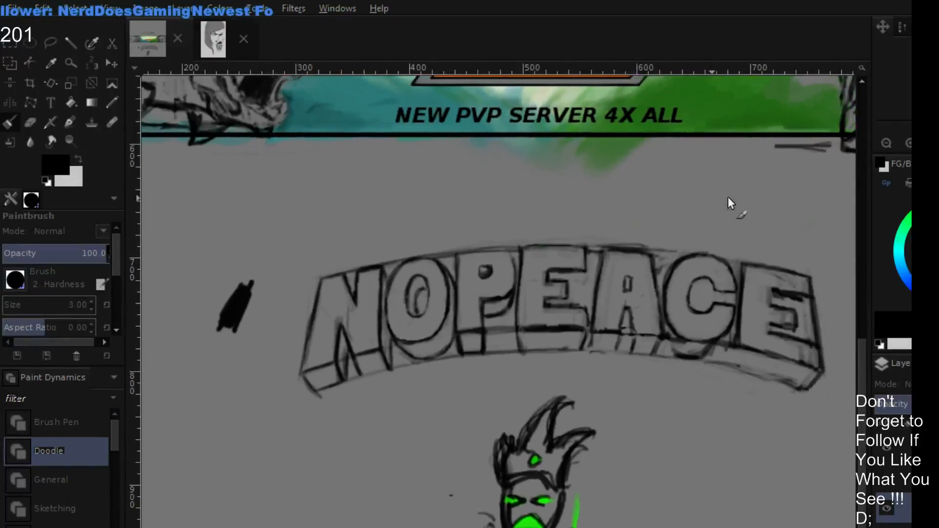
double_click(909, 143)
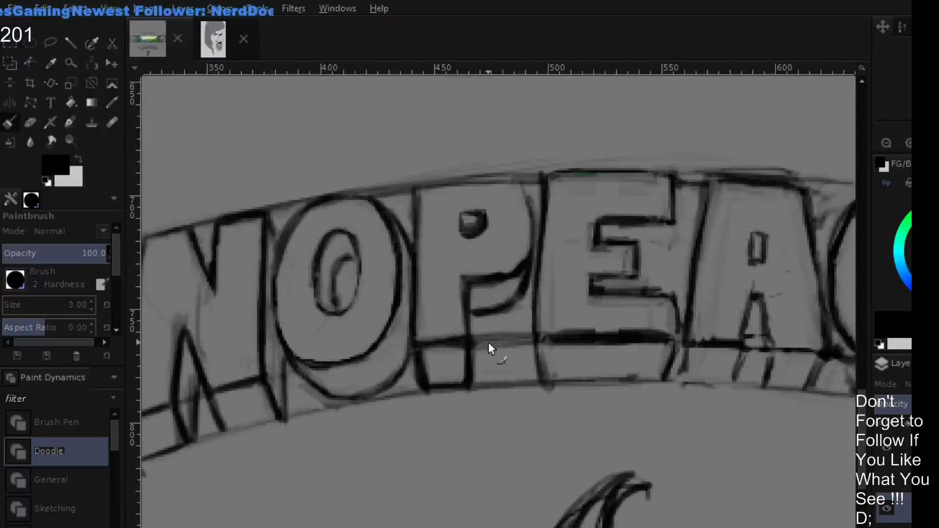
drag(488, 342, 523, 339)
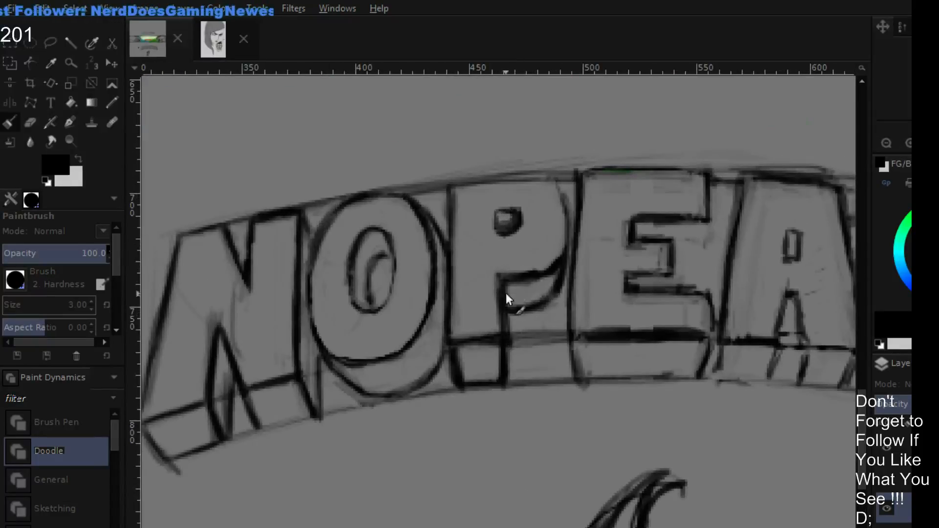
mouse_move(506, 292)
mouse_down()
mouse_move(526, 289)
mouse_move(523, 278)
mouse_move(543, 282)
mouse_move(515, 283)
mouse_move(559, 273)
mouse_move(562, 250)
mouse_up()
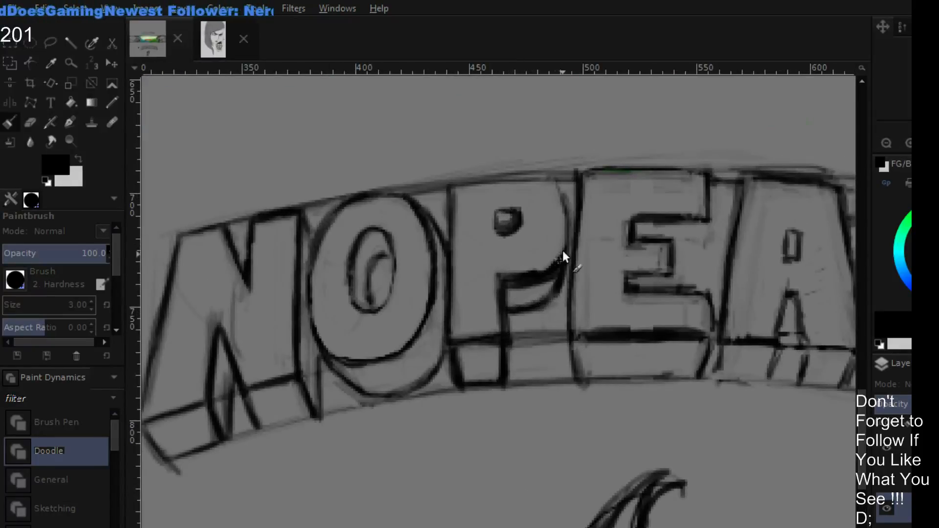
key(shift+e)
mouse_move(503, 275)
mouse_down()
mouse_move(533, 271)
mouse_move(508, 275)
mouse_move(533, 269)
mouse_move(554, 248)
mouse_move(542, 274)
mouse_move(505, 273)
mouse_move(540, 275)
mouse_move(563, 251)
mouse_move(513, 273)
mouse_move(533, 224)
mouse_move(520, 200)
mouse_move(509, 225)
mouse_move(517, 231)
mouse_move(500, 221)
mouse_move(507, 214)
mouse_move(509, 238)
mouse_up()
key(p)
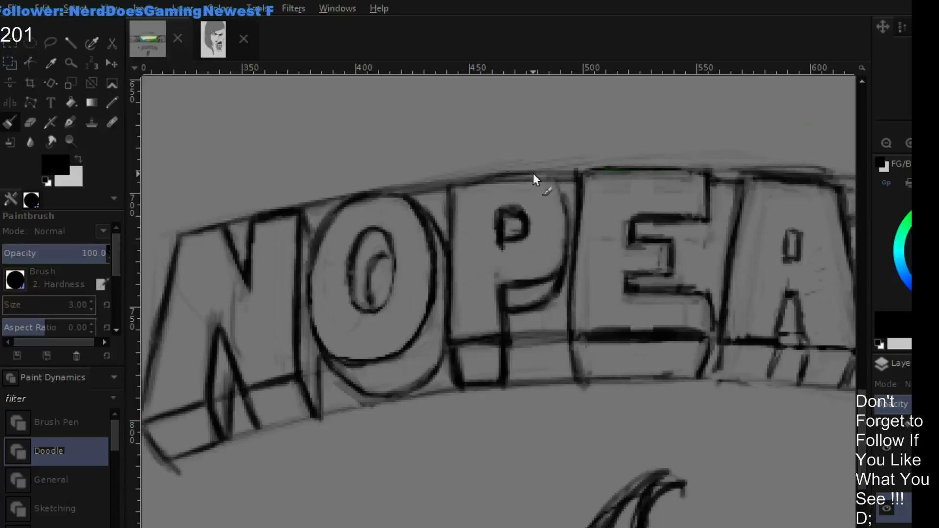
- Redraw the P's top edge and rounded upper bowl corner as a clean black line
mouse_move(533, 174)
mouse_down()
mouse_move(476, 184)
mouse_move(548, 174)
mouse_move(460, 186)
mouse_up()
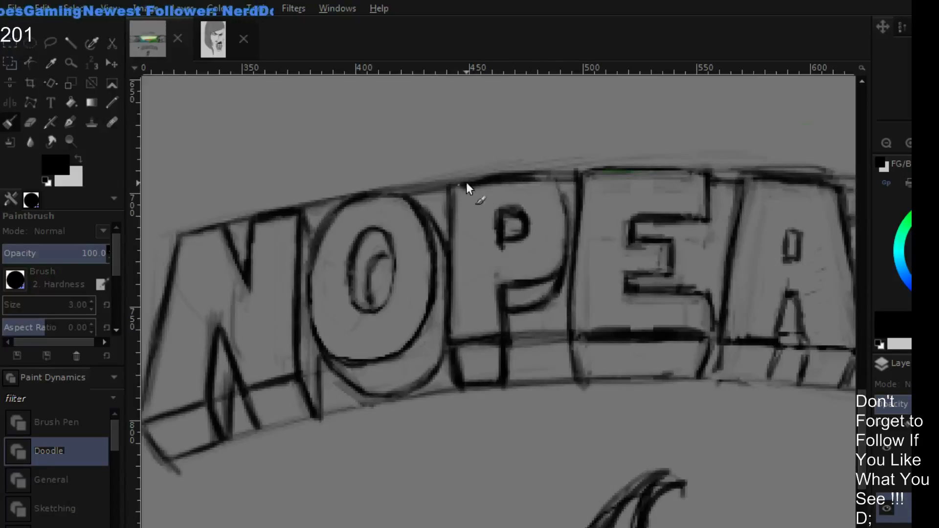
key(shift+e)
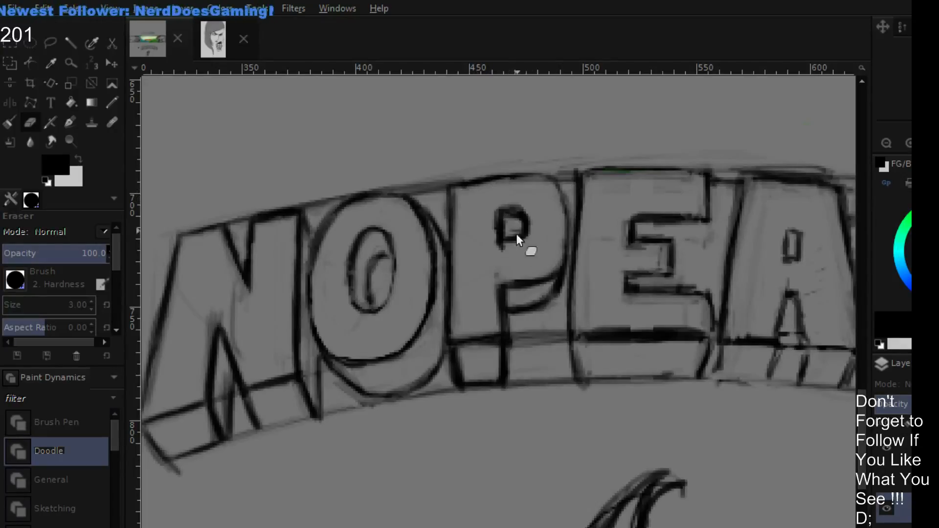
- Clean up the lower edge of the P's hole and thin the heavy line along the first E's base
mouse_move(494, 244)
mouse_down()
mouse_move(521, 261)
mouse_move(548, 253)
mouse_up()
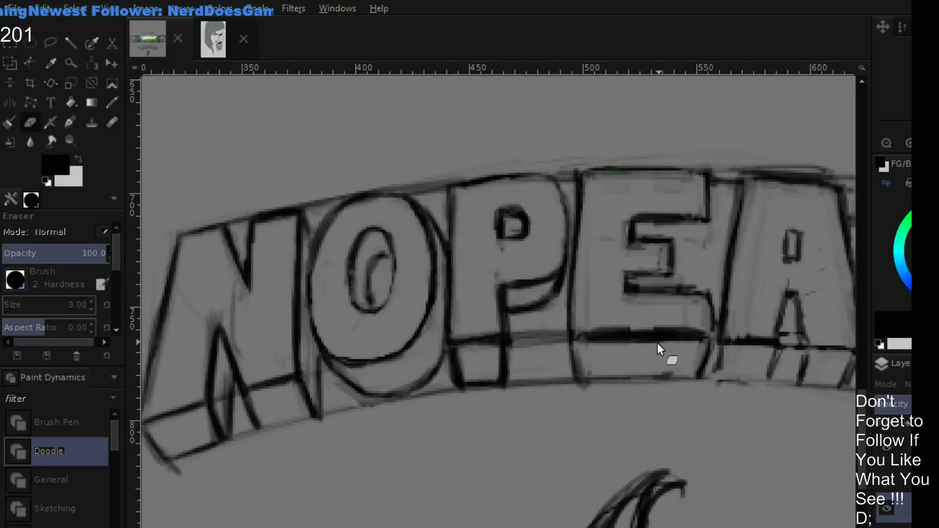
key(p)
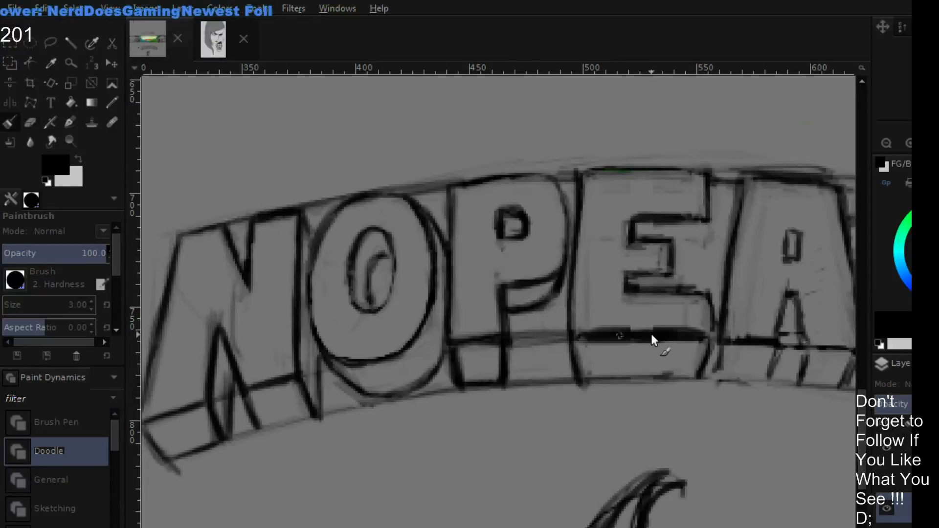
key(shift+e)
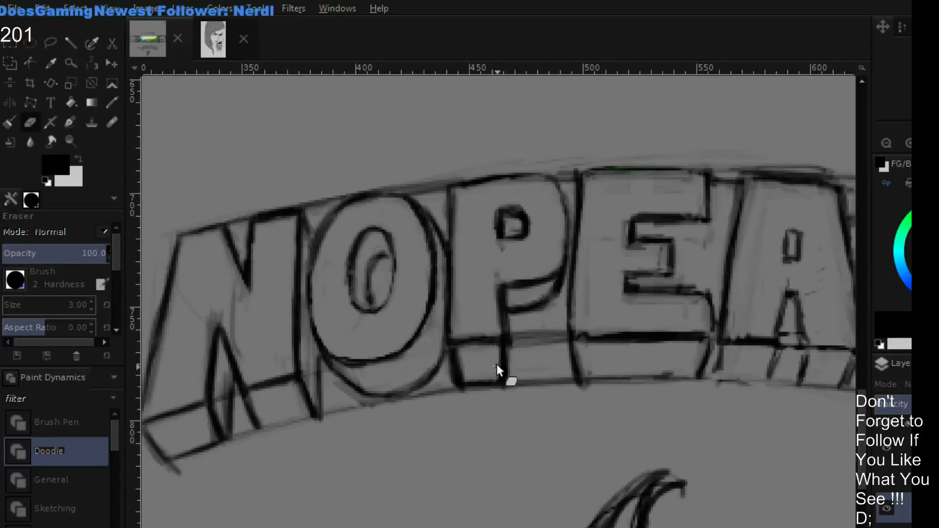
- Redraw the depth line beneath the P's stem in black and erase its excess thickness
key(p)
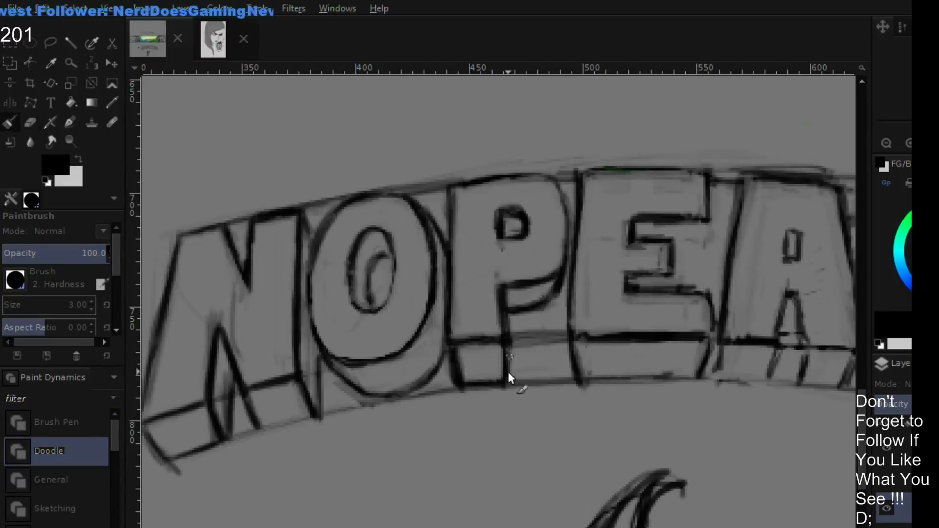
key(shift+e)
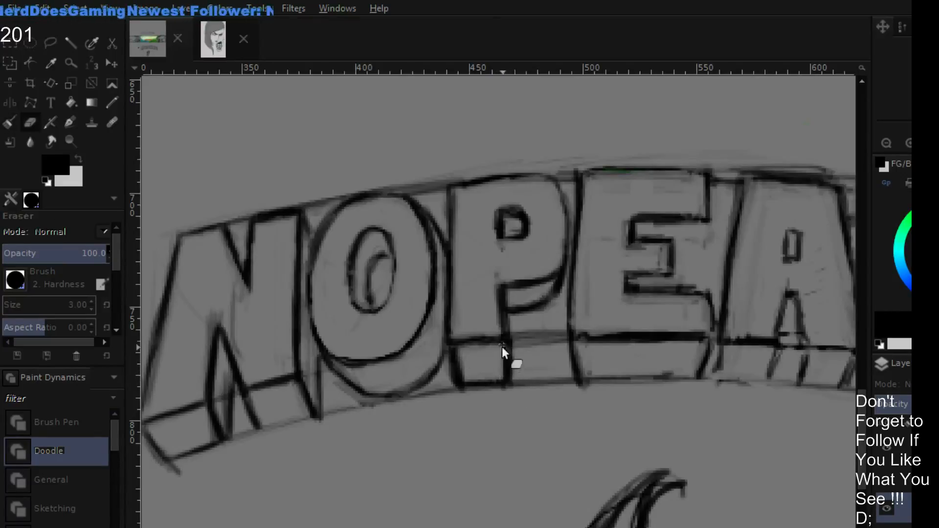
key(p)
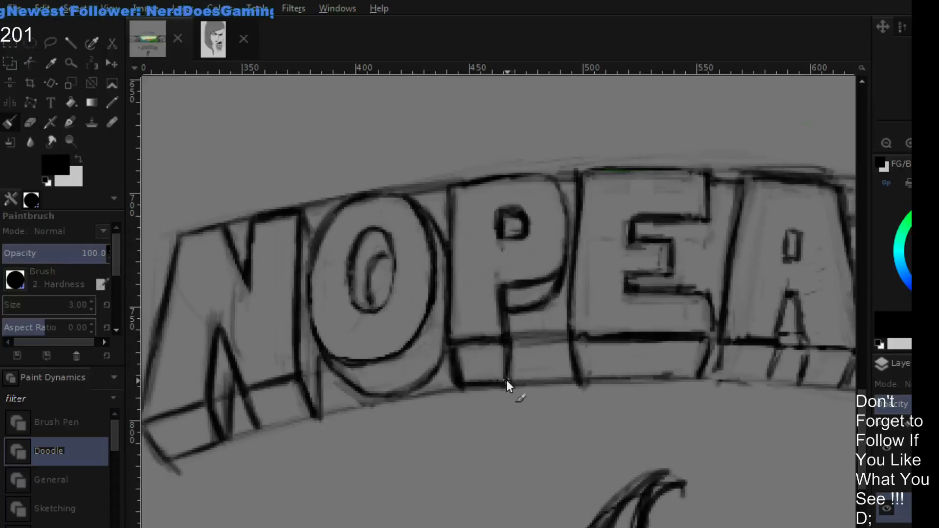
drag(744, 293, 676, 290)
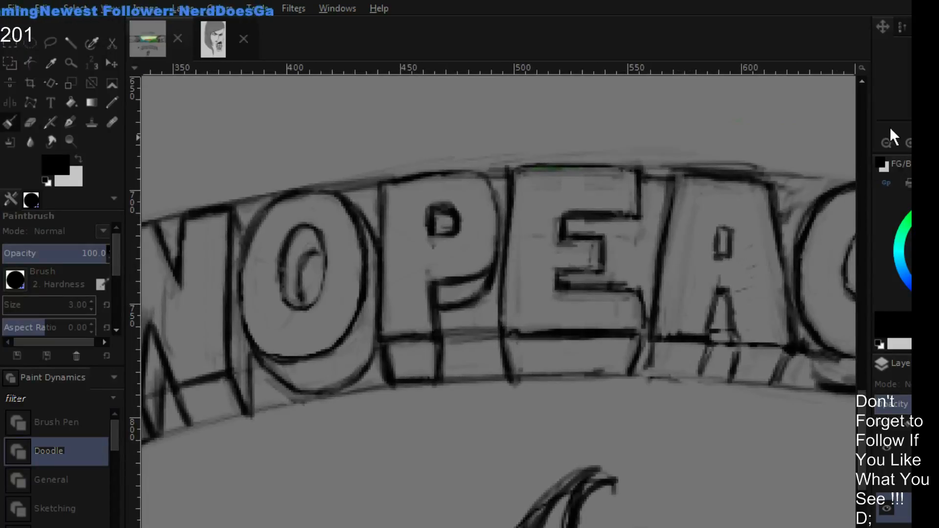
click(888, 140)
click(888, 140)
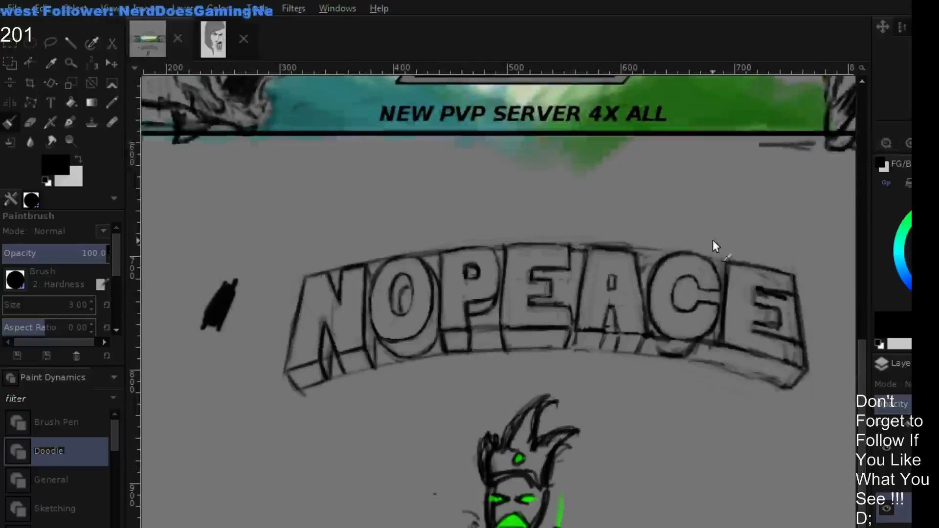
click(909, 143)
click(909, 143)
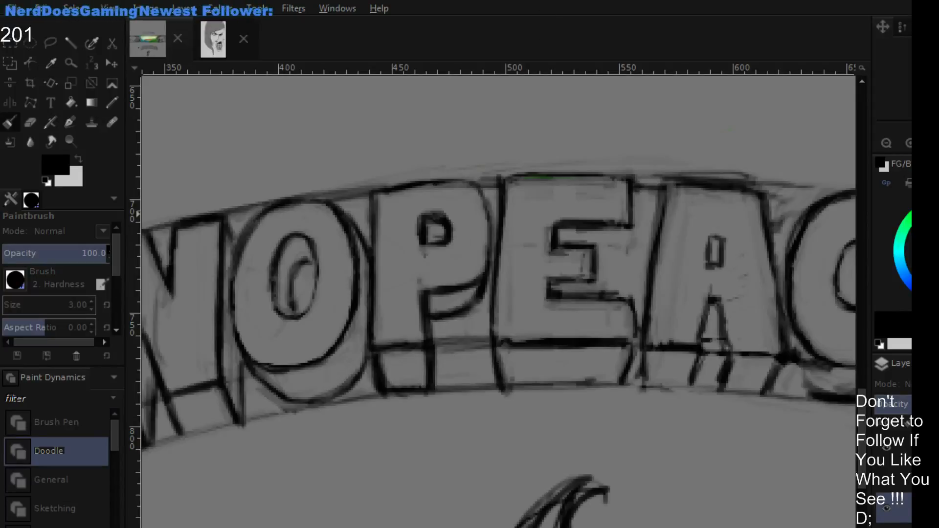
- Try to stretch the sketch layer downwards on the final E's side with repeated Perspective transforms
click(890, 142)
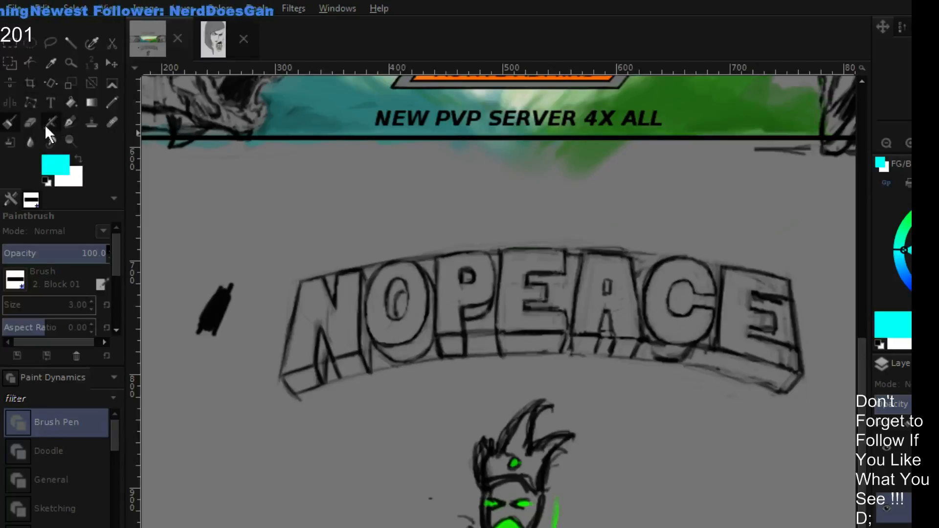
click(112, 84)
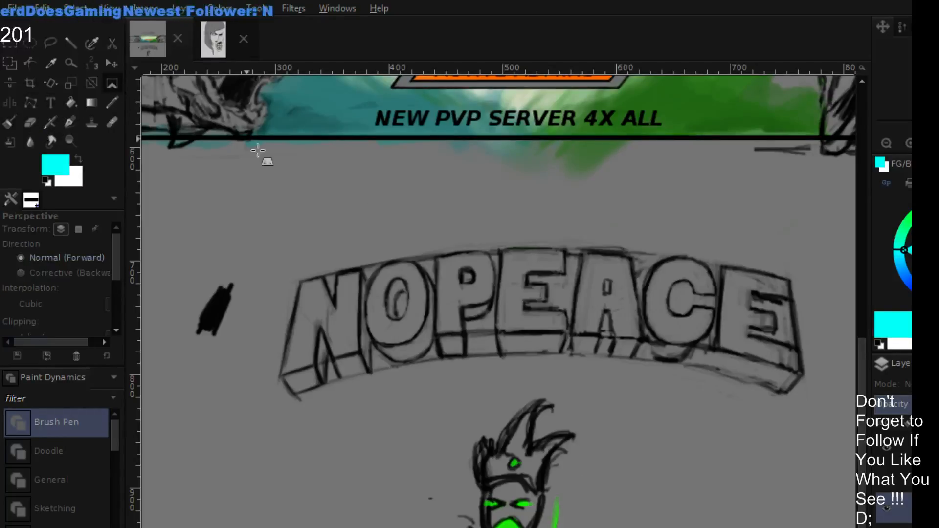
click(729, 334)
drag(787, 392, 793, 403)
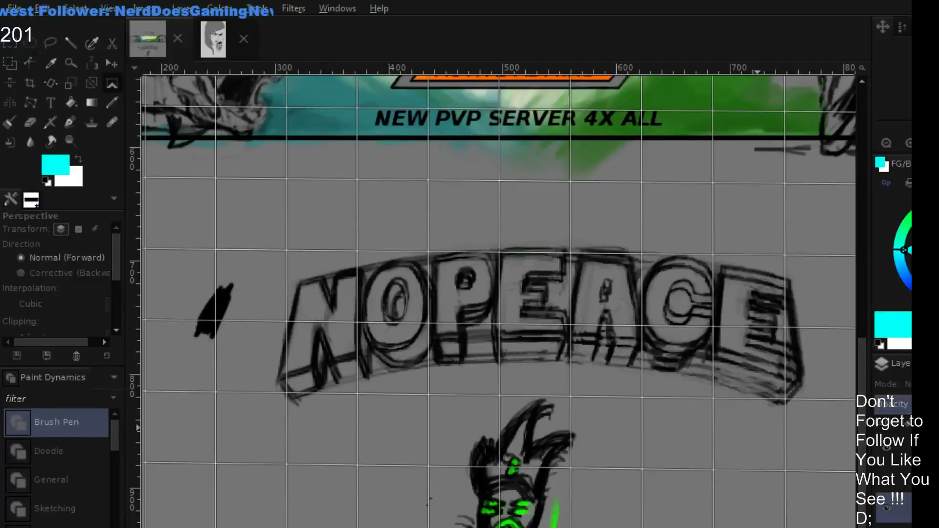
key(Return)
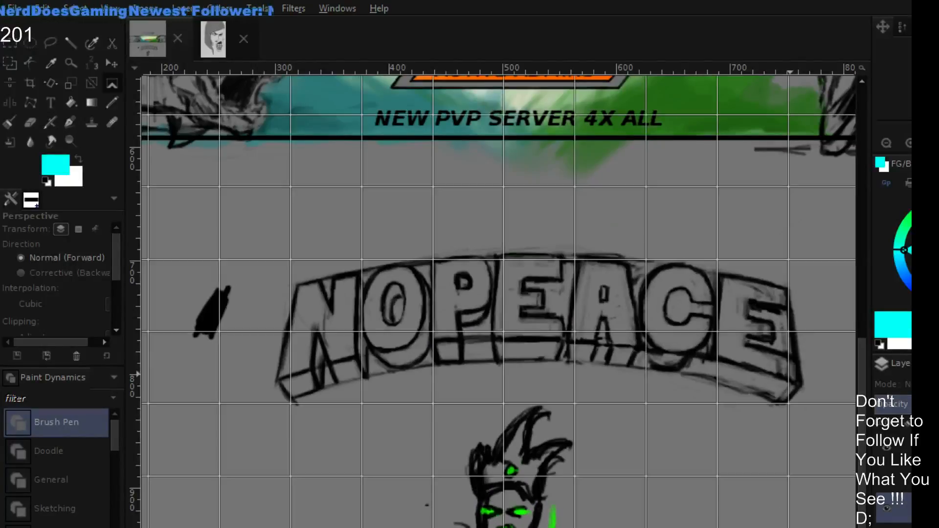
drag(801, 389, 806, 404)
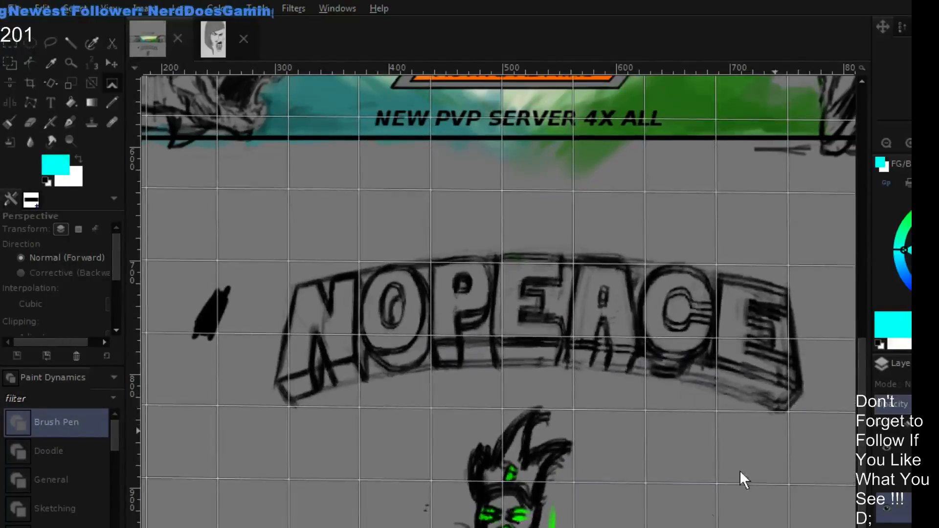
key(Return)
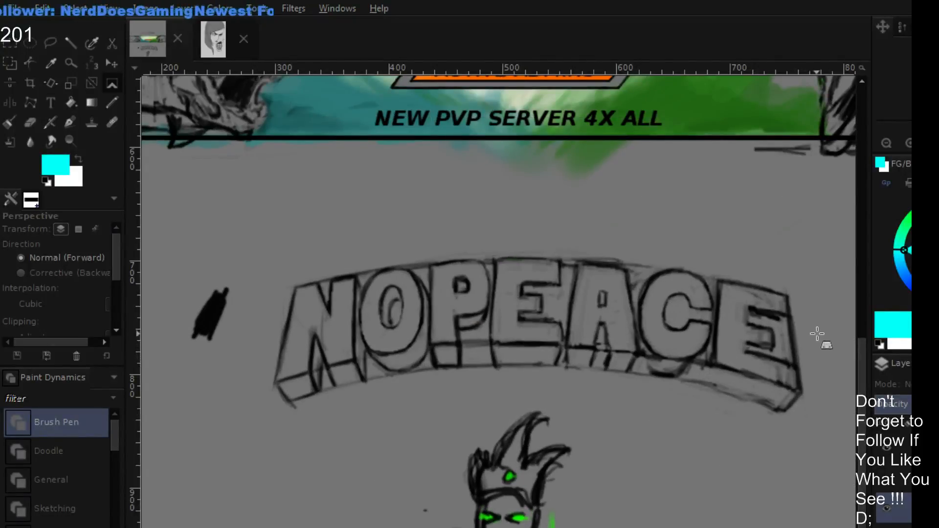
click(785, 312)
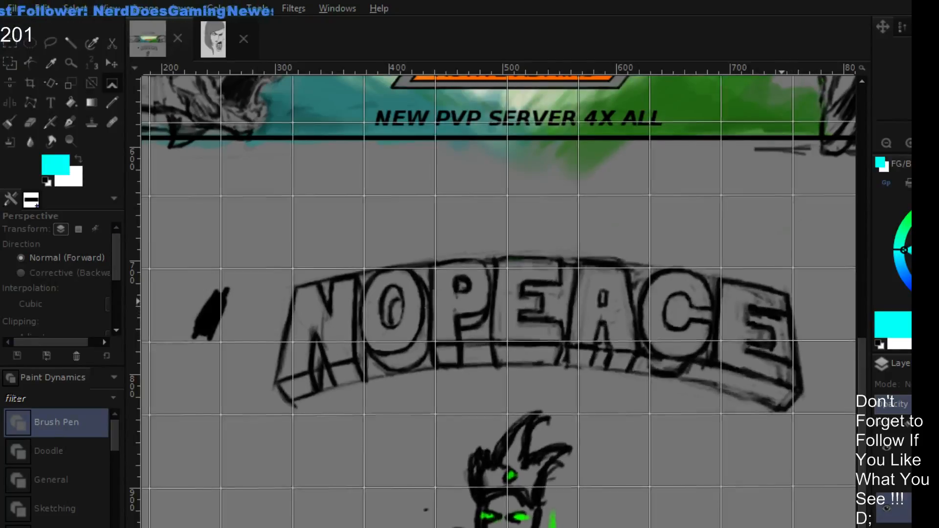
key(Return)
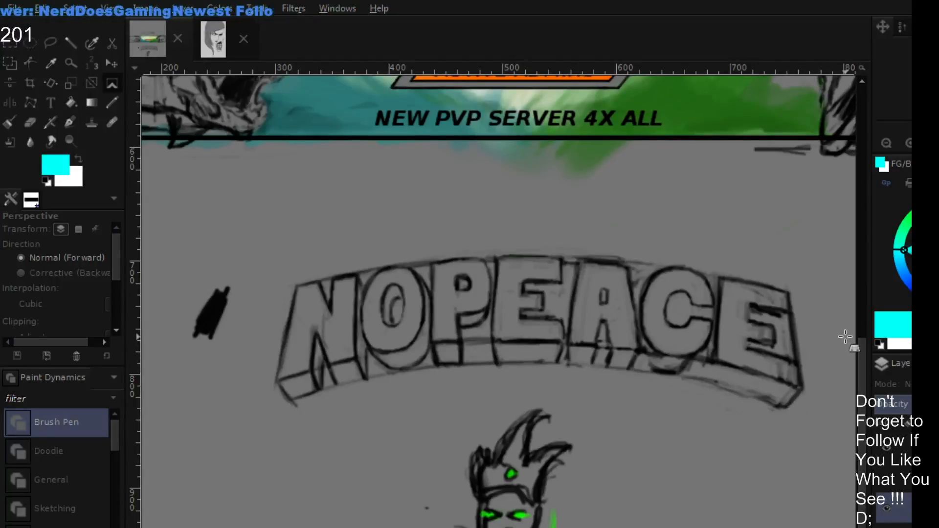
- Try to thin the heavy base lines of the first E and the A with the eraser and a size 3 black paintbrush
key(p)
key(d)
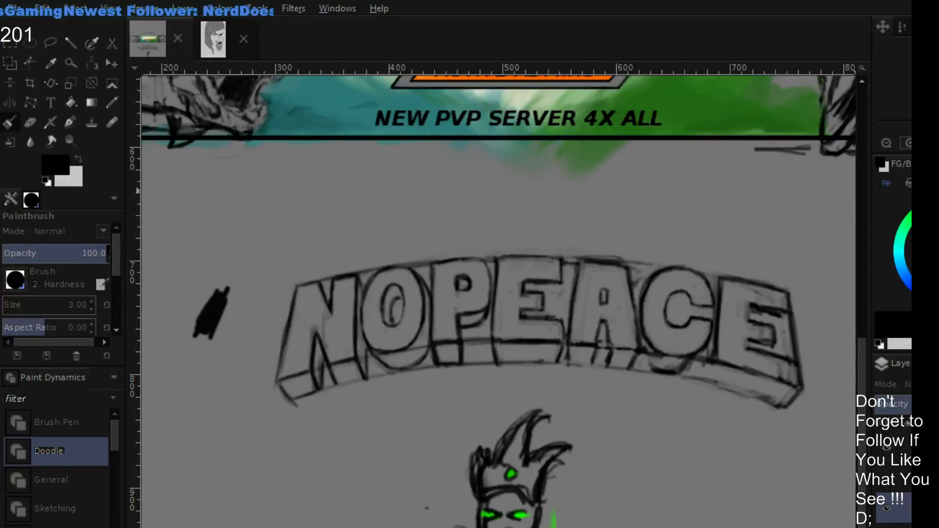
key(plus)
scroll(688, 253, down, 3)
key(shift+e)
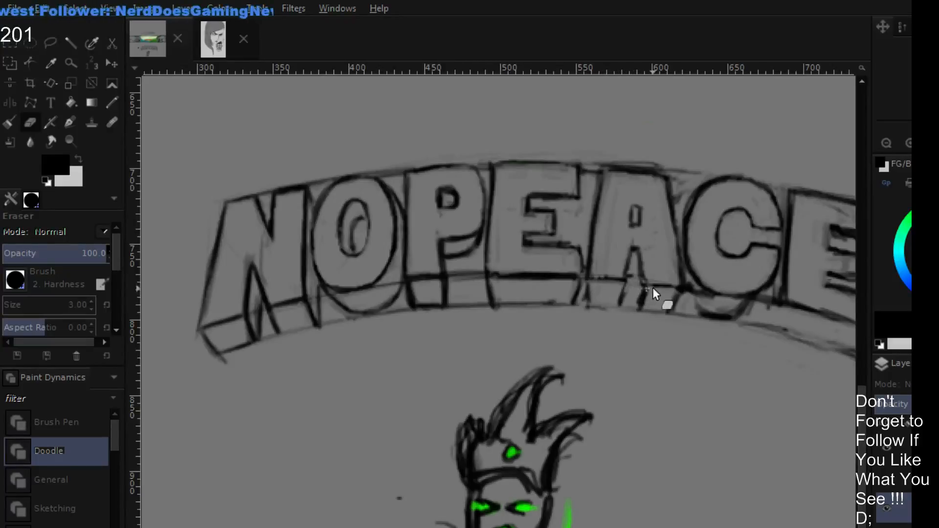
key(p)
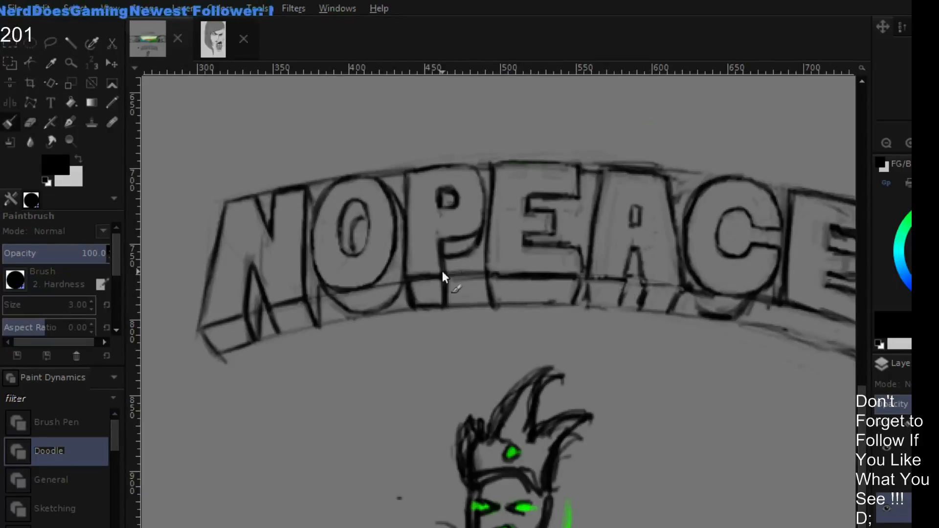
key(shift+e)
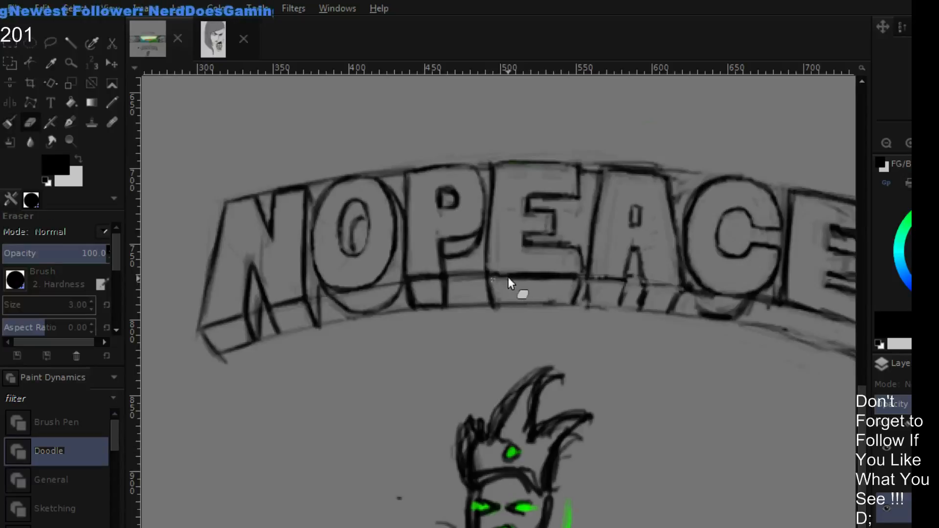
mouse_move(509, 277)
mouse_down()
mouse_move(563, 278)
mouse_move(502, 282)
mouse_move(619, 284)
mouse_move(586, 275)
mouse_move(660, 278)
mouse_up()
key(p)
key(shift+e)
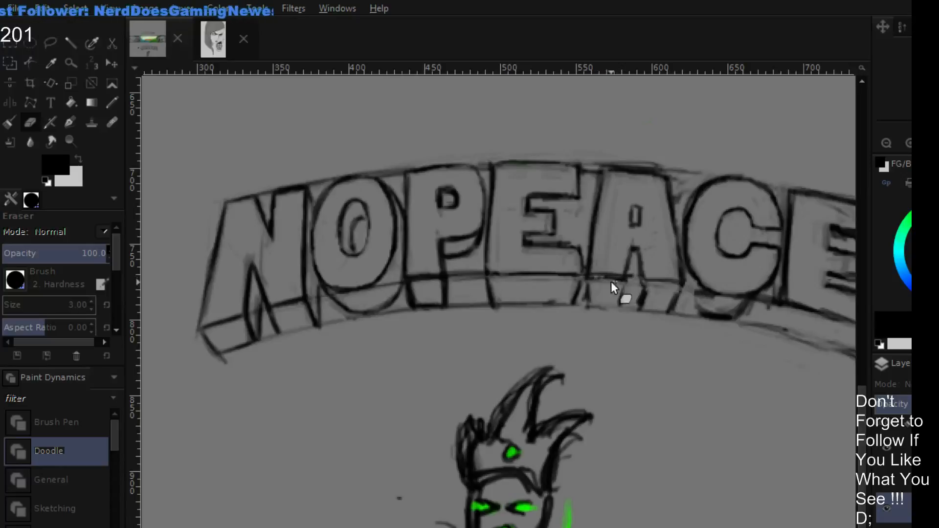
- Undo the base line edits and the perspective transforms on the lettering
drag(707, 254, 642, 232)
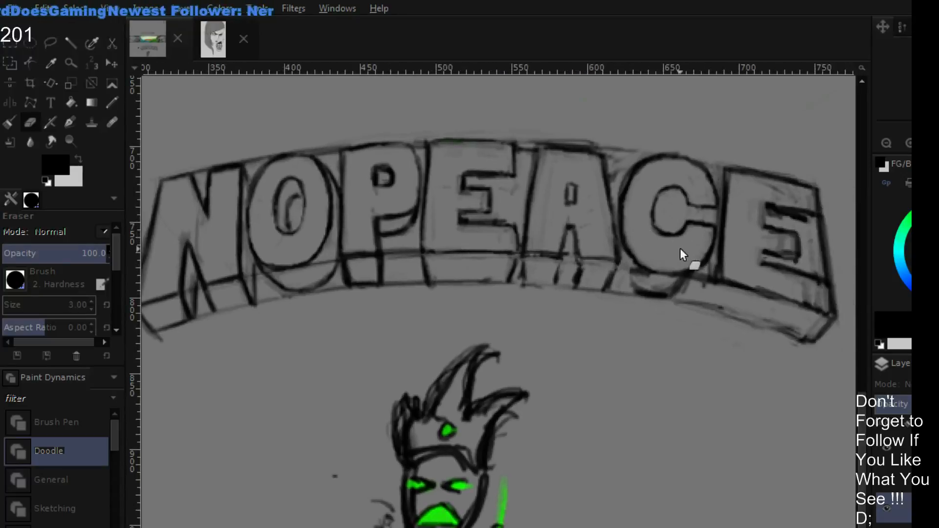
key(ctrl+z)
key(ctrl+z)
key(ctrl+z)
key(ctrl+z)
key(ctrl+z)
key(ctrl+z)
key(ctrl+z)
key(ctrl+z)
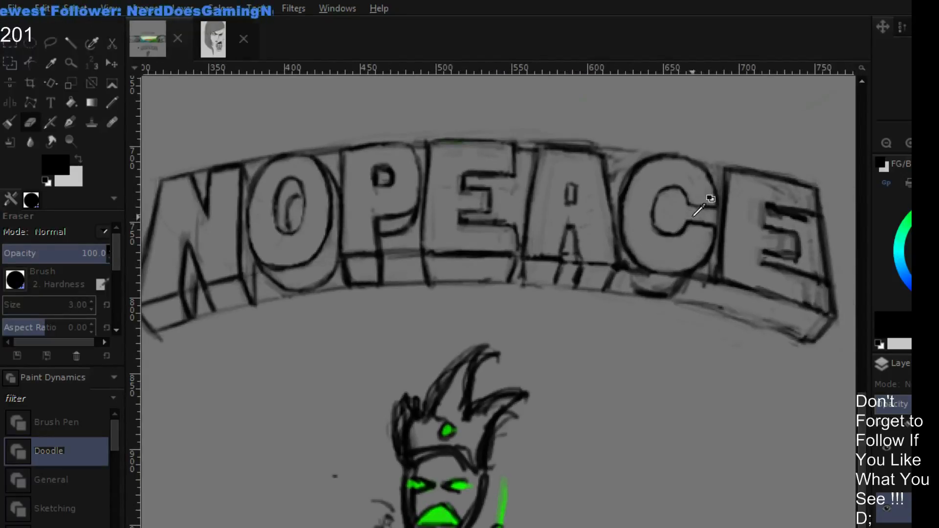
key(ctrl+z)
key(ctrl+z)
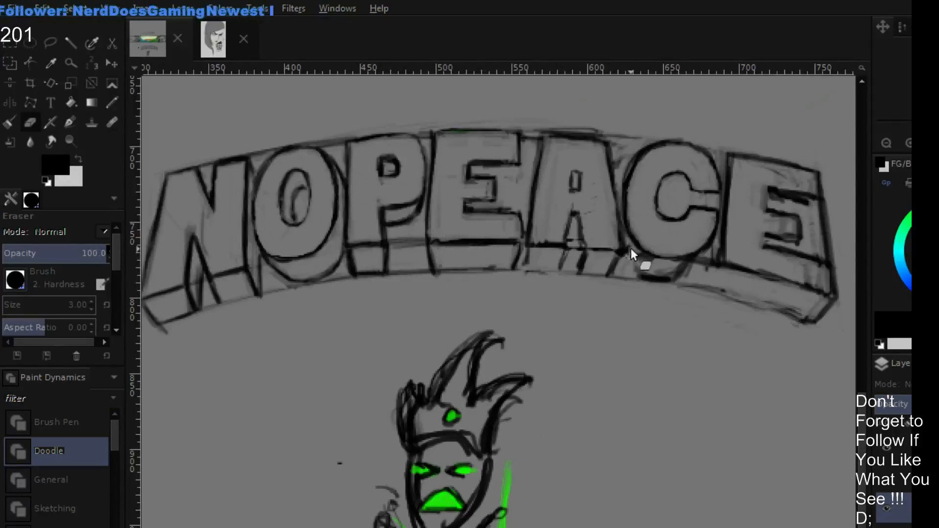
- Erase the curved depth lines beneath the C and trim the overshooting strokes at the final E's lower outer corner
mouse_move(636, 255)
mouse_down()
mouse_move(676, 265)
mouse_move(670, 273)
mouse_move(697, 270)
mouse_move(673, 270)
mouse_up()
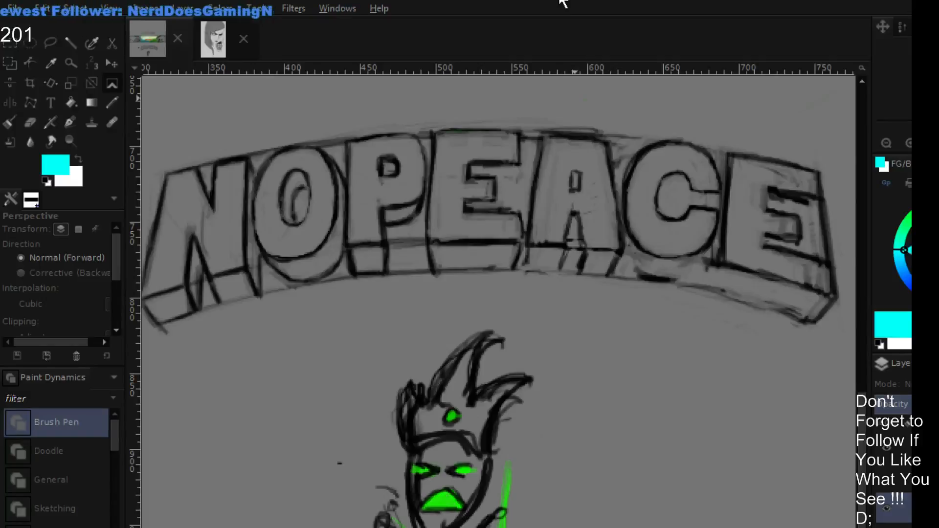
key(shift+e)
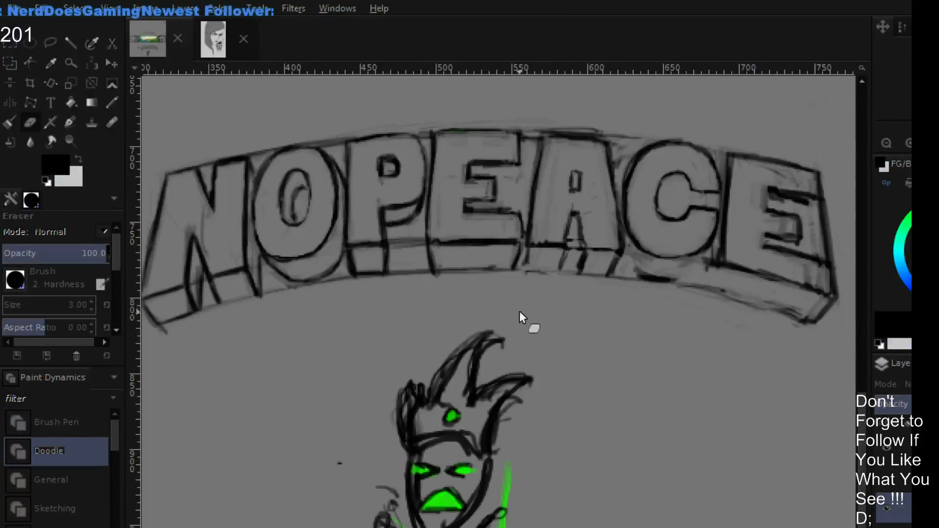
drag(519, 311, 531, 298)
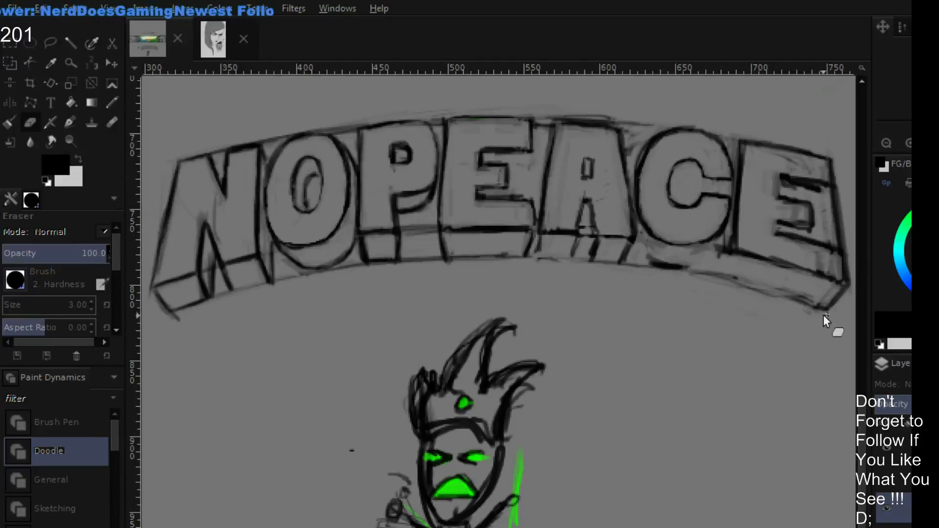
key(o)
key(p)
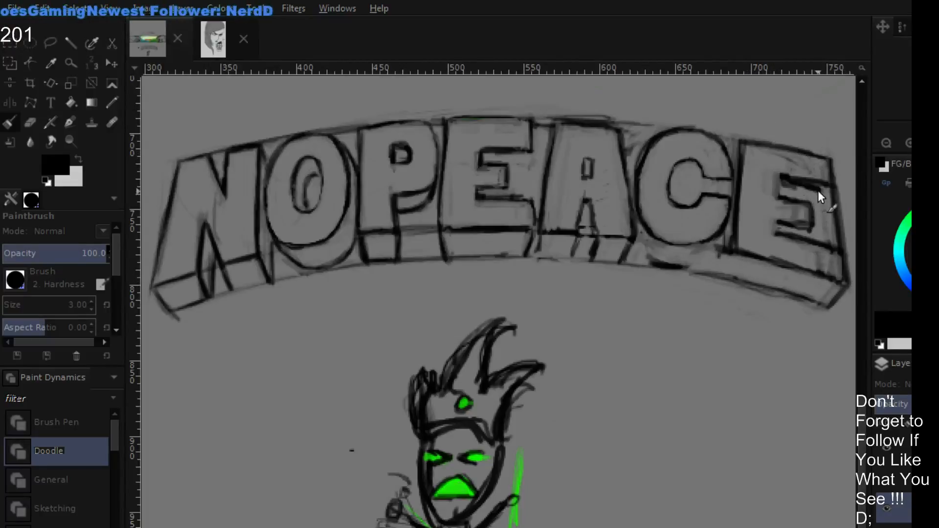
- Erase the heavy strokes around the final E's arms and redraw the inner edges as cleaner black lines
key(shift+e)
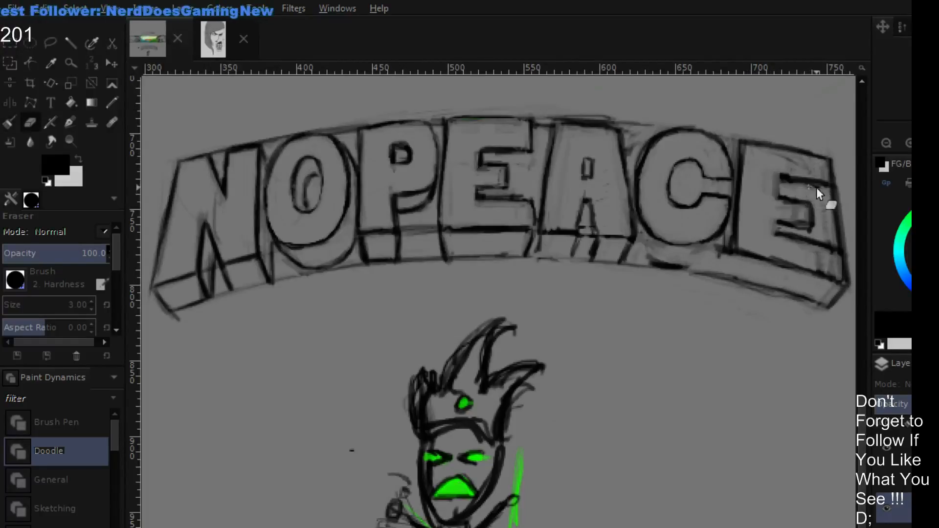
key(p)
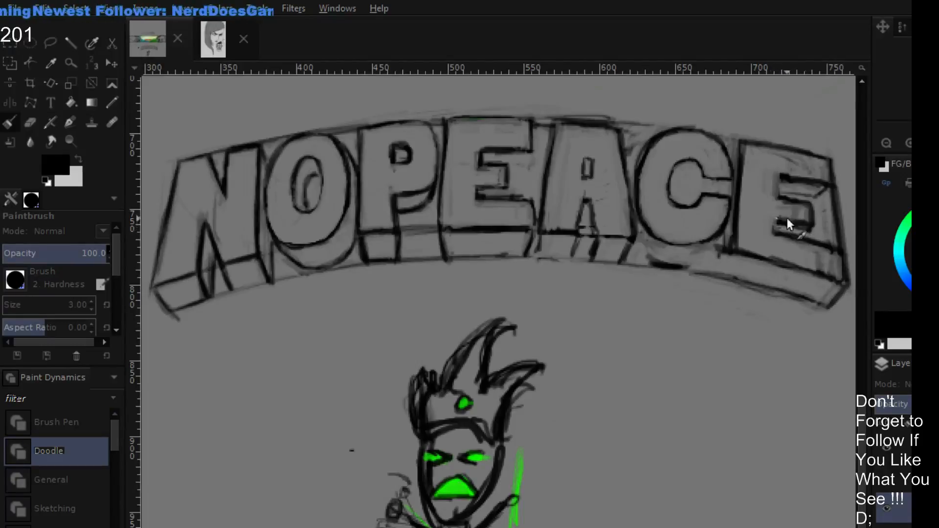
key(shift+e)
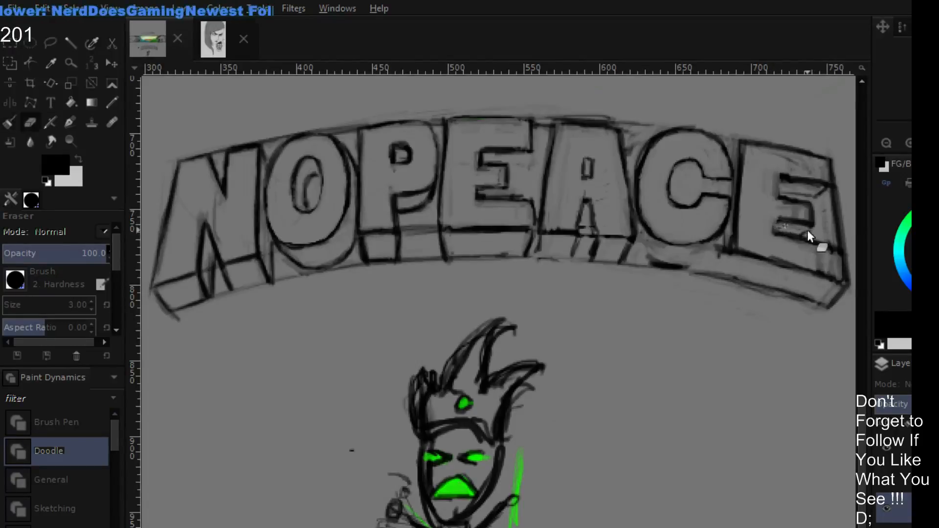
key(p)
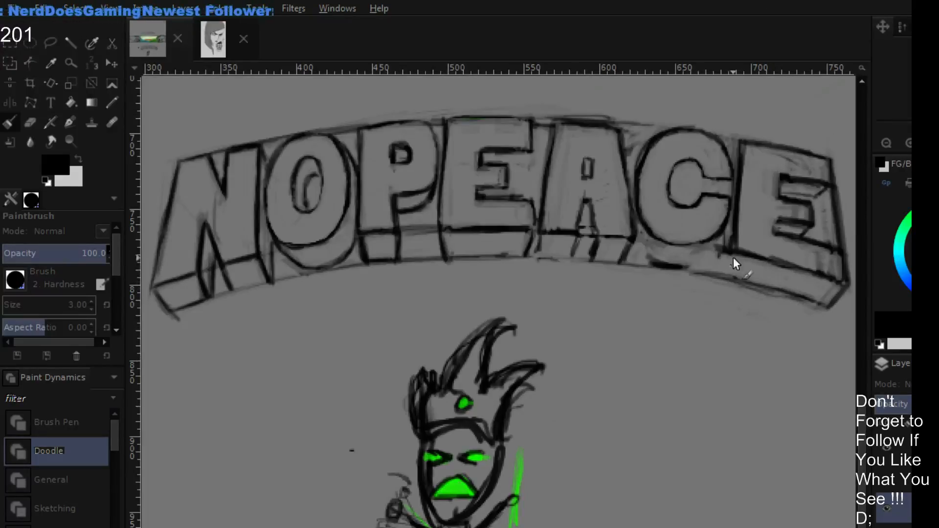
- Draw the black depth edge at the final E's lower inner corner and clean up its upper inner corner
drag(733, 257, 723, 277)
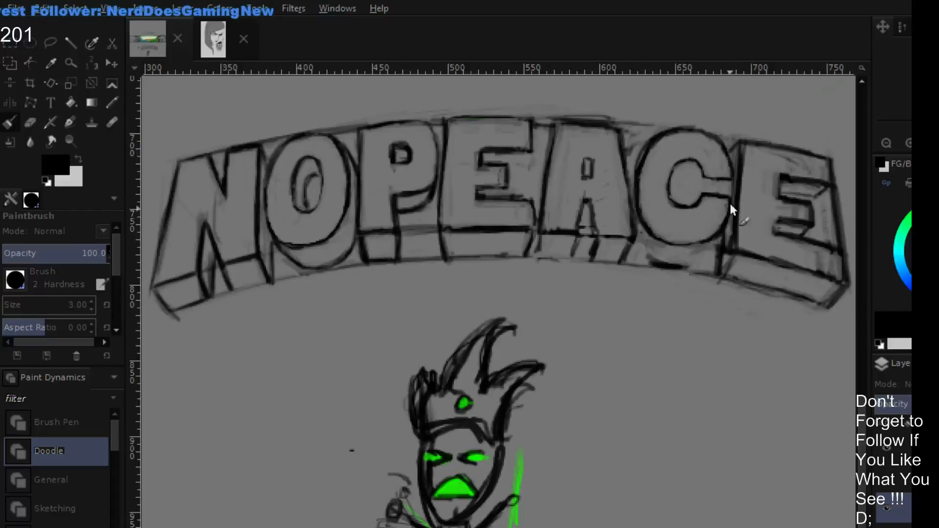
key(shift+e)
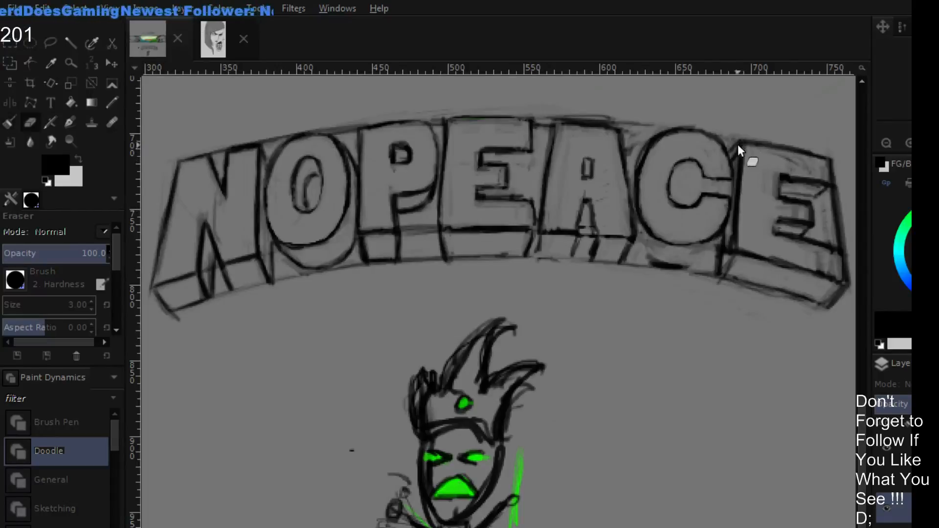
key(p)
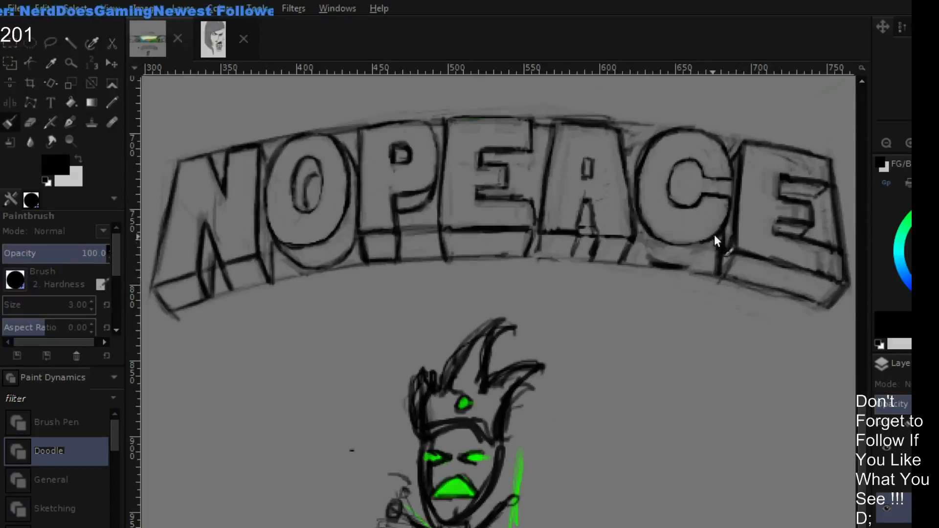
- Draw the slanted depth line beneath the C beside the final E and trim its rough ends with the eraser
mouse_move(705, 242)
mouse_down()
mouse_move(691, 262)
mouse_move(715, 237)
mouse_move(696, 265)
mouse_move(720, 231)
mouse_move(688, 267)
mouse_up()
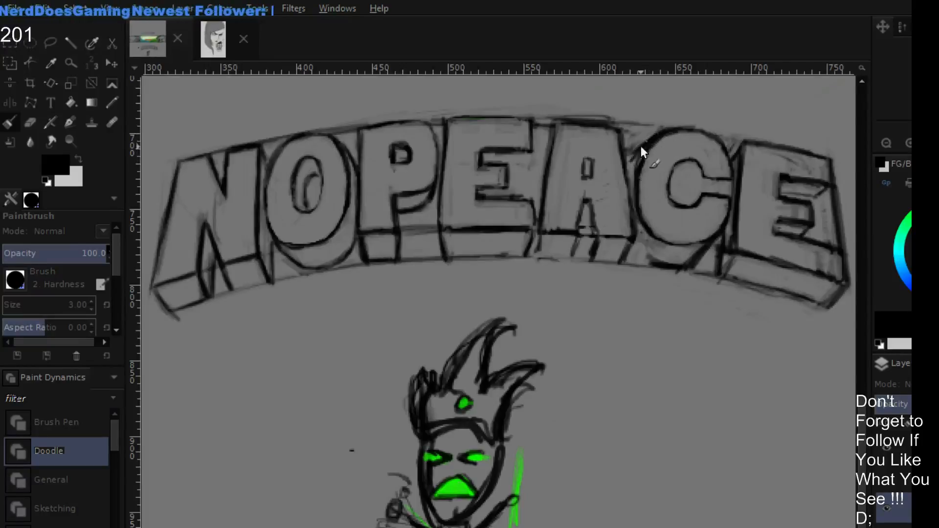
key(shift+e)
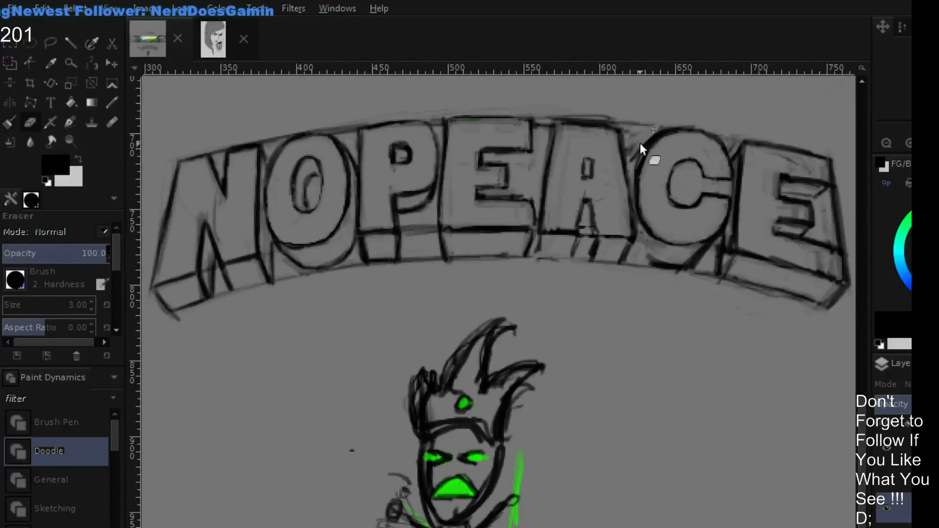
key(p)
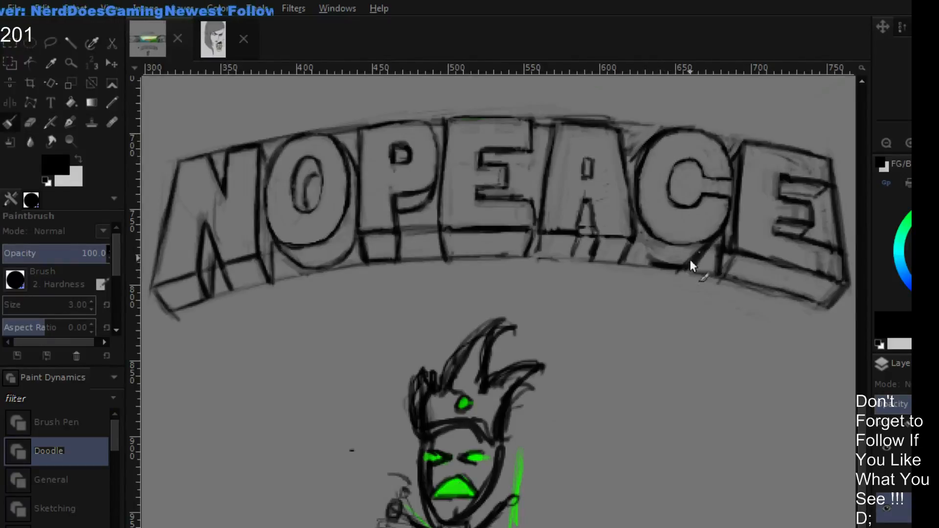
key(shift+e)
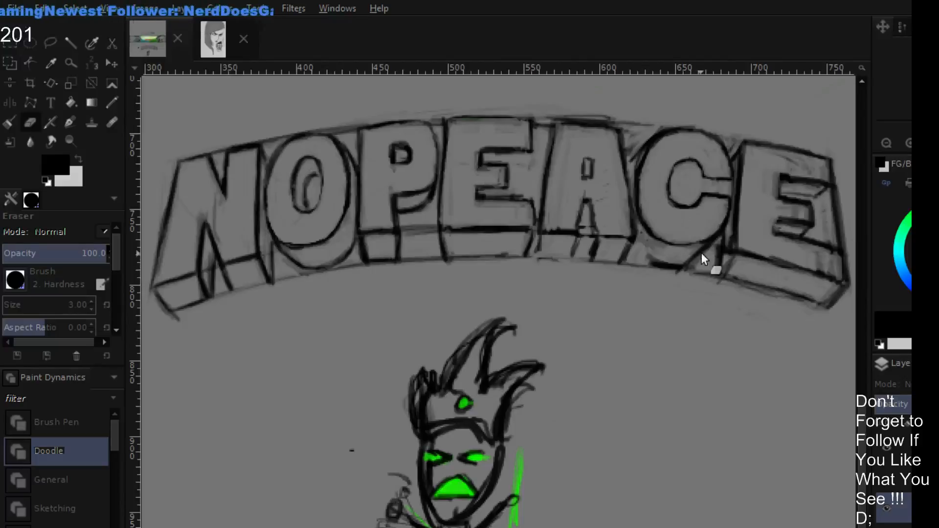
key(p)
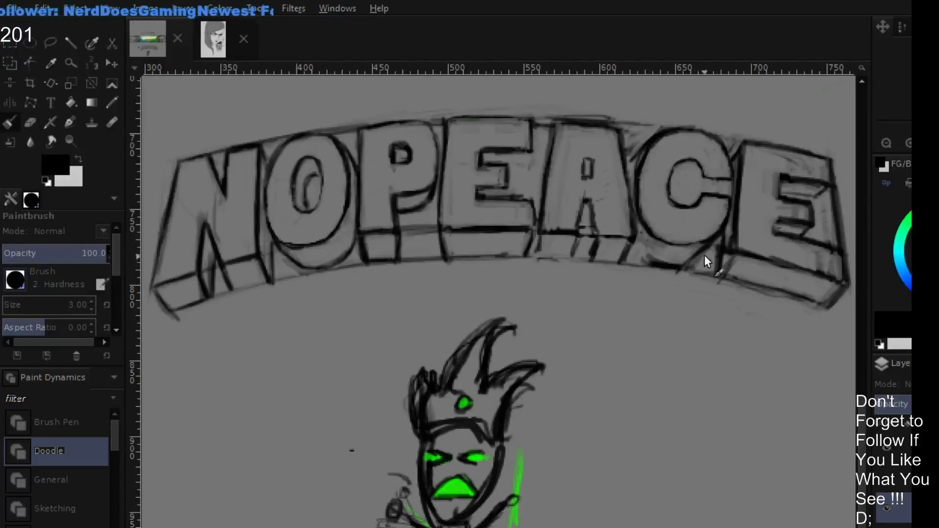
key(shift+e)
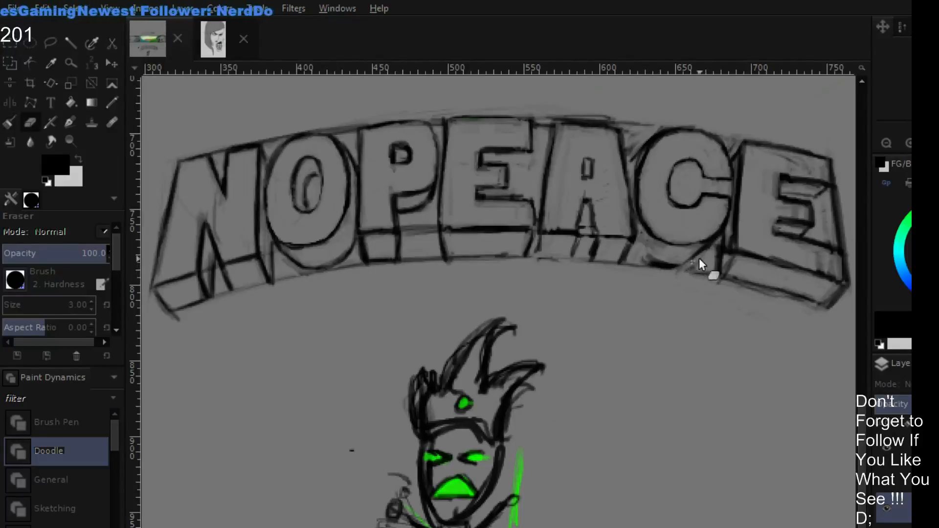
key(p)
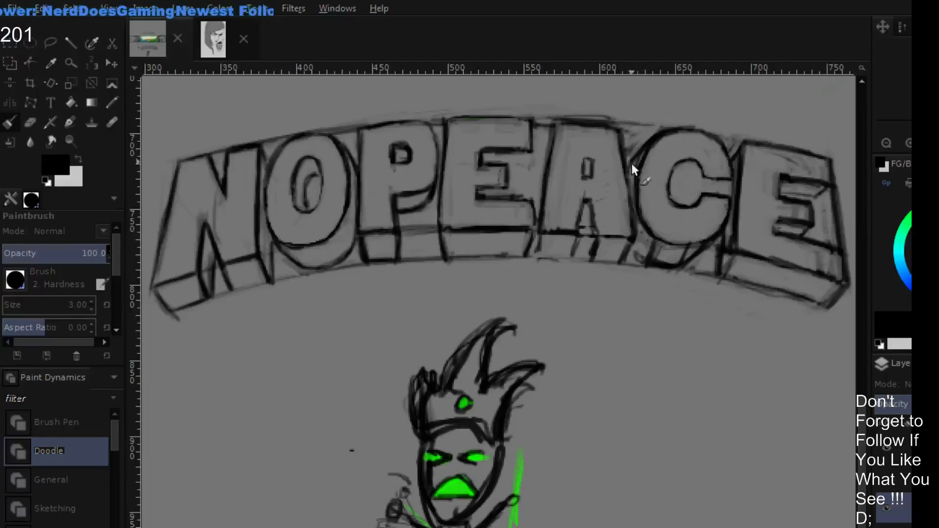
- Redraw the curved bottom depth line beneath the C in black and erase its excess strokes
key(shift+e)
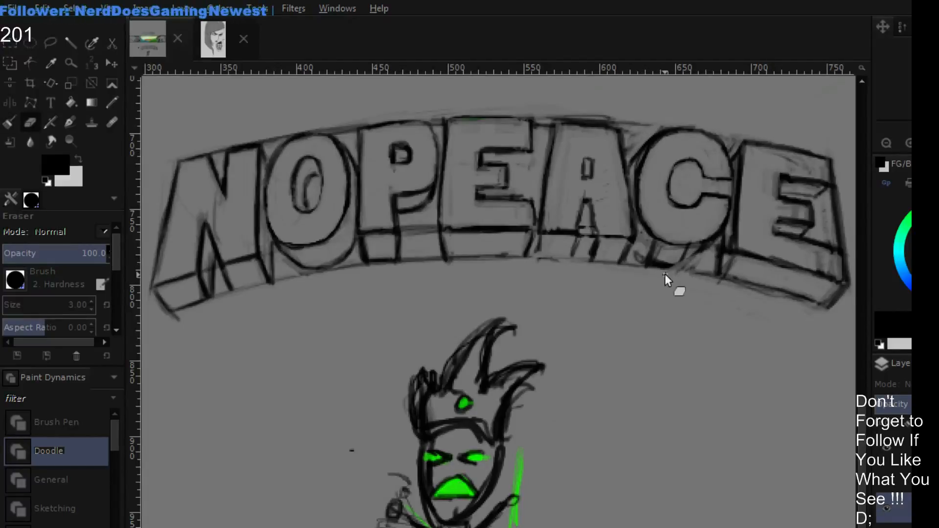
key(p)
mouse_move(706, 245)
mouse_down()
mouse_move(664, 270)
mouse_move(718, 230)
mouse_move(704, 249)
mouse_move(668, 263)
mouse_up()
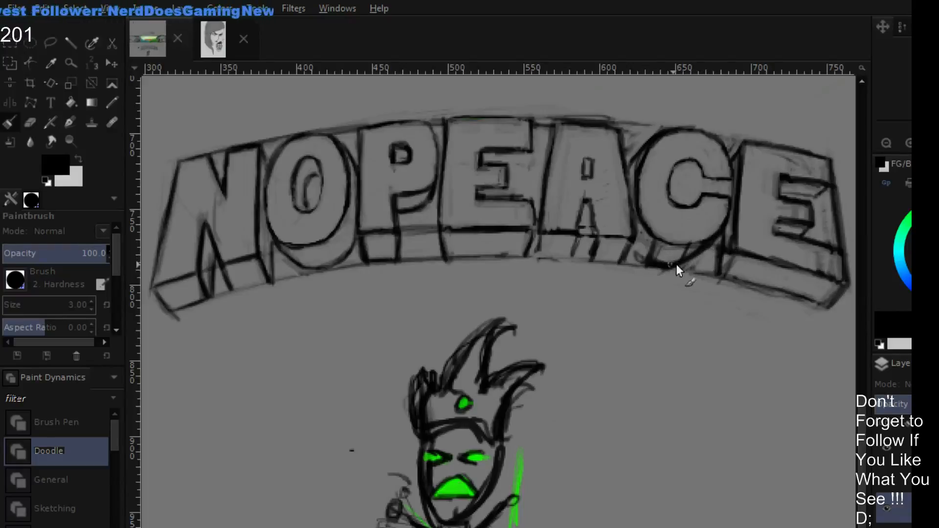
key(shift+e)
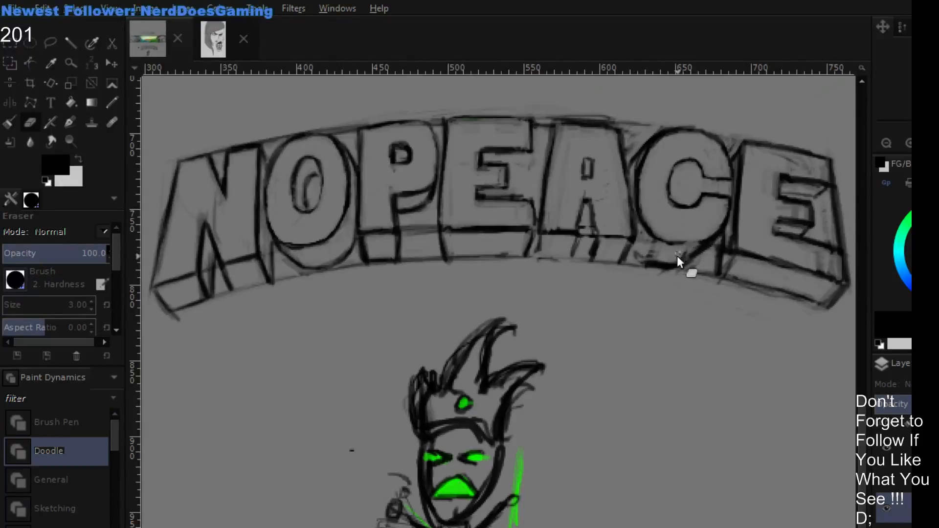
key(p)
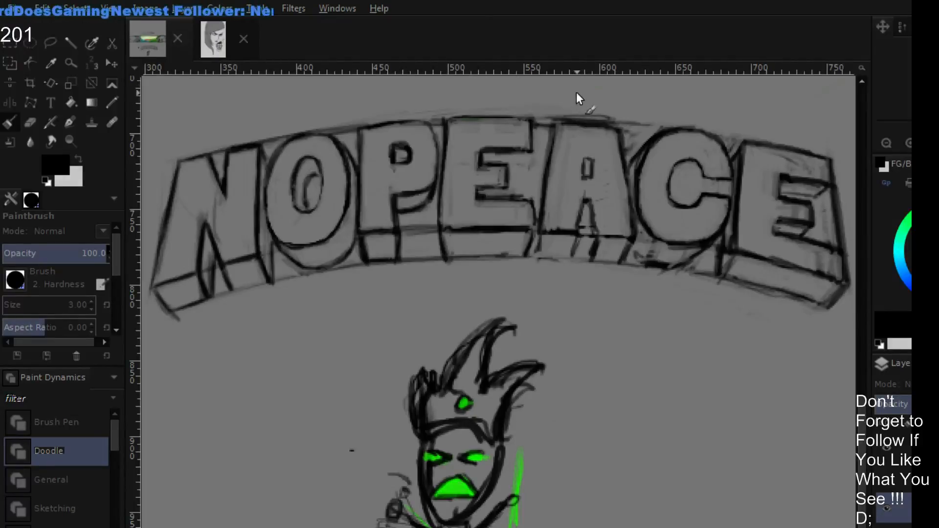
- Rework the final E's upper outer corner and the edges of its upper arm with alternating eraser and black strokes
key(shift+e)
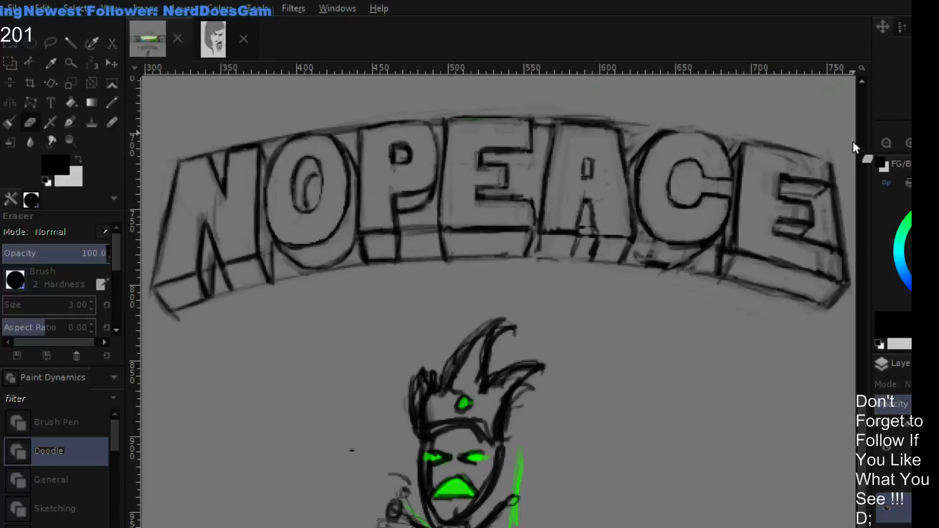
key(p)
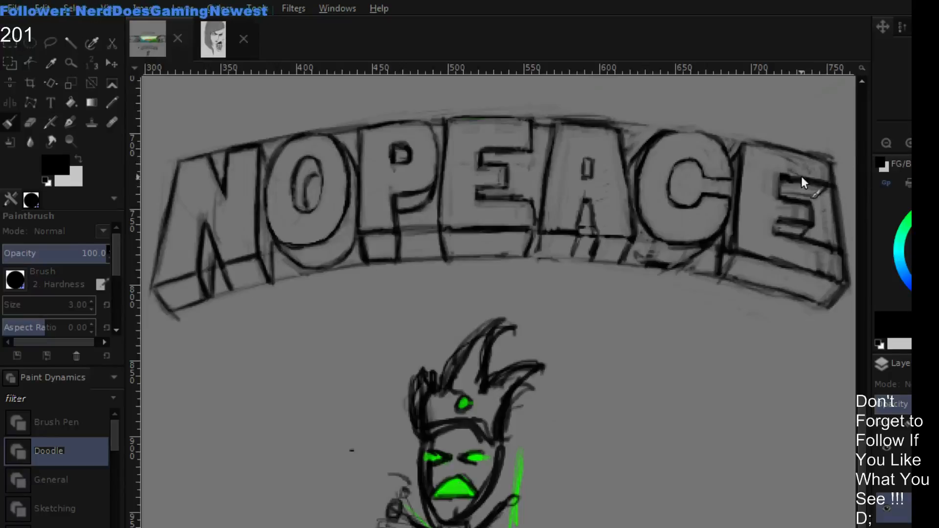
key(shift+e)
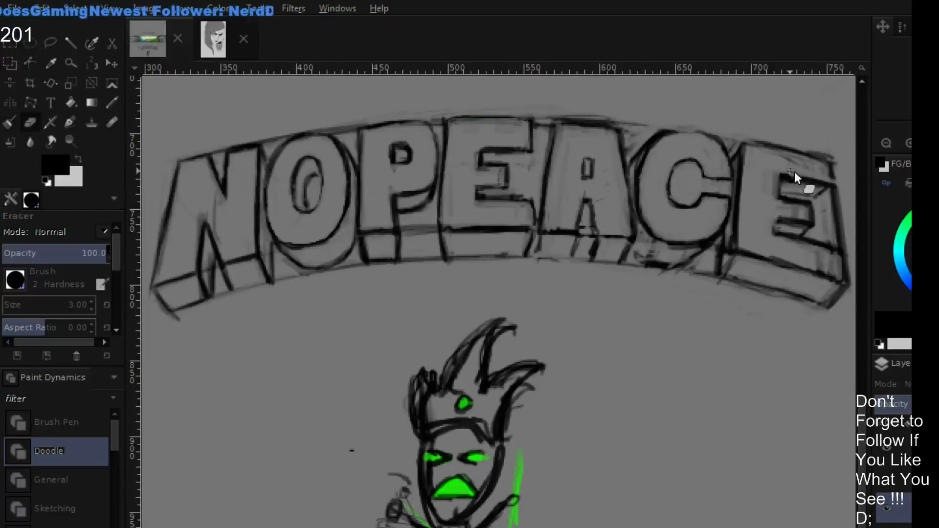
key(p)
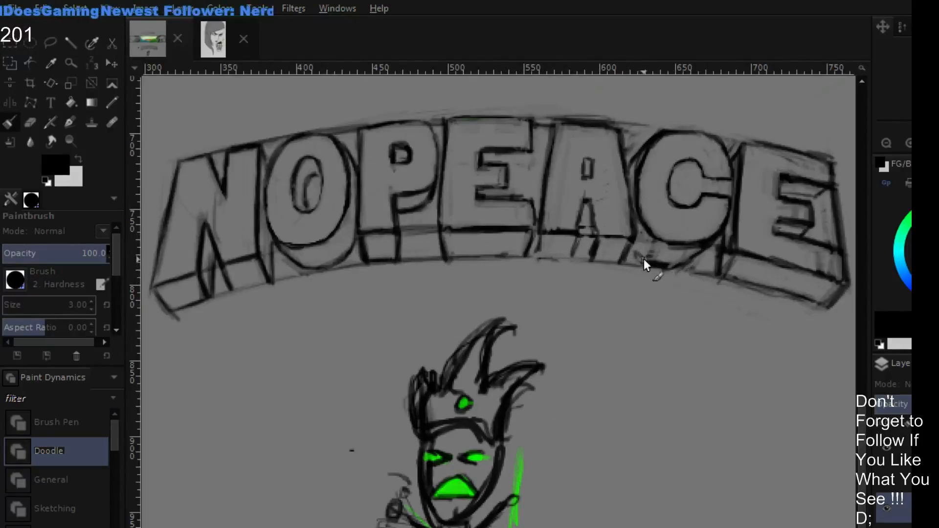
- Draw the C's lower depth curve on the side facing the A and clean up the outline at its upper shoulder
drag(635, 248, 671, 262)
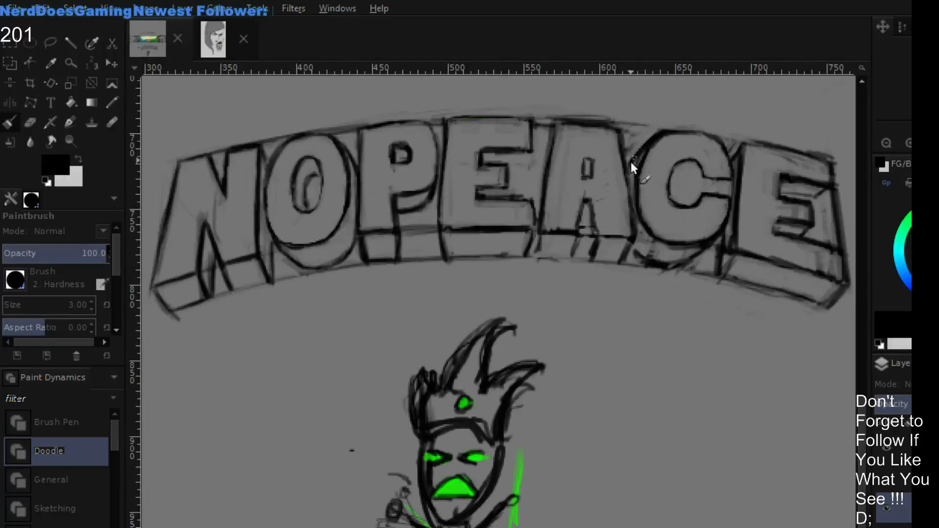
key(shift+e)
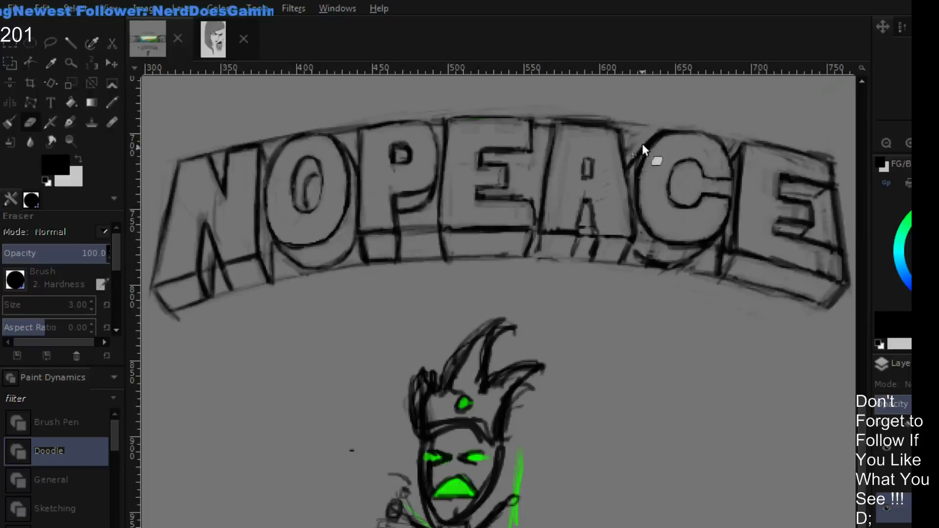
key(p)
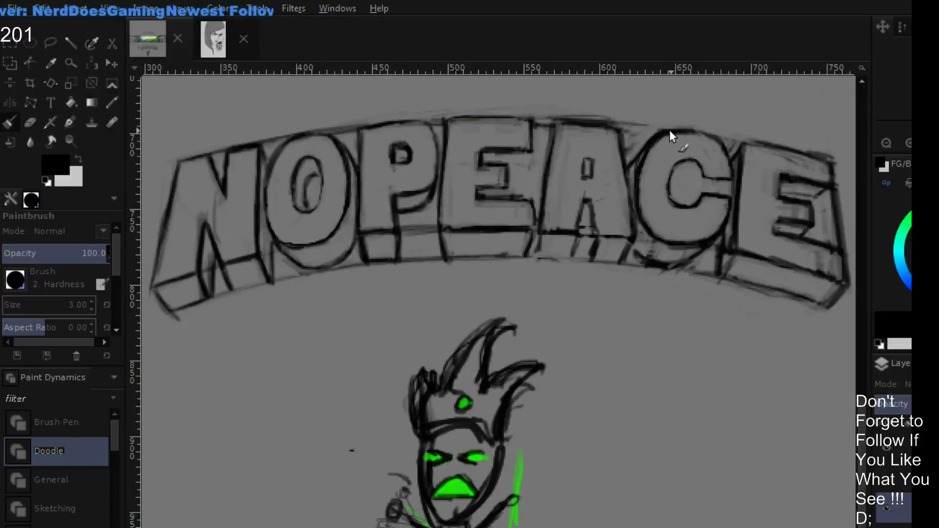
key(shift+e)
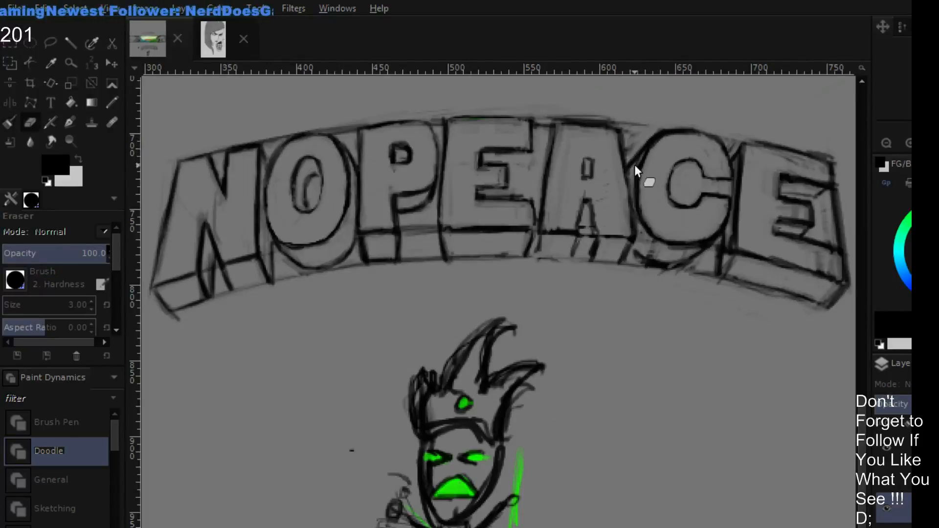
- Draw black inner depth lines inside the C's opening and clean them up with the eraser
key(p)
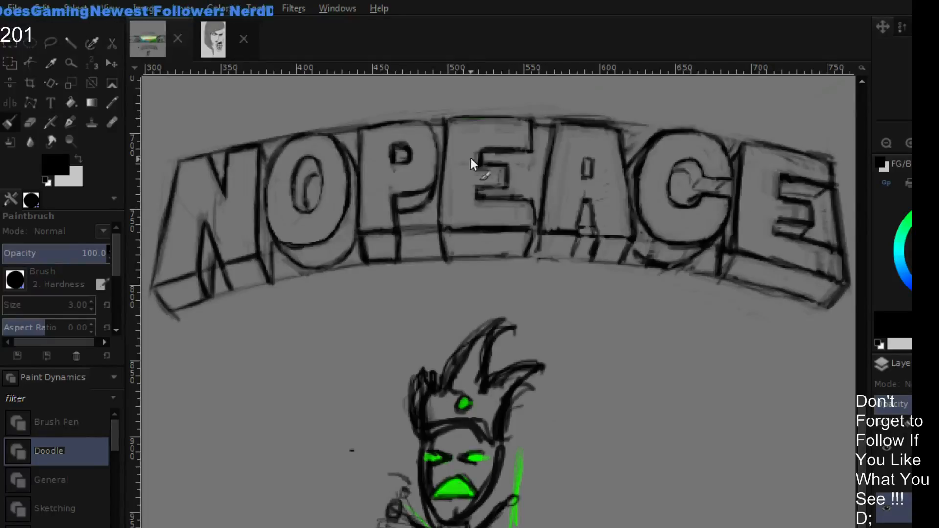
key(shift+e)
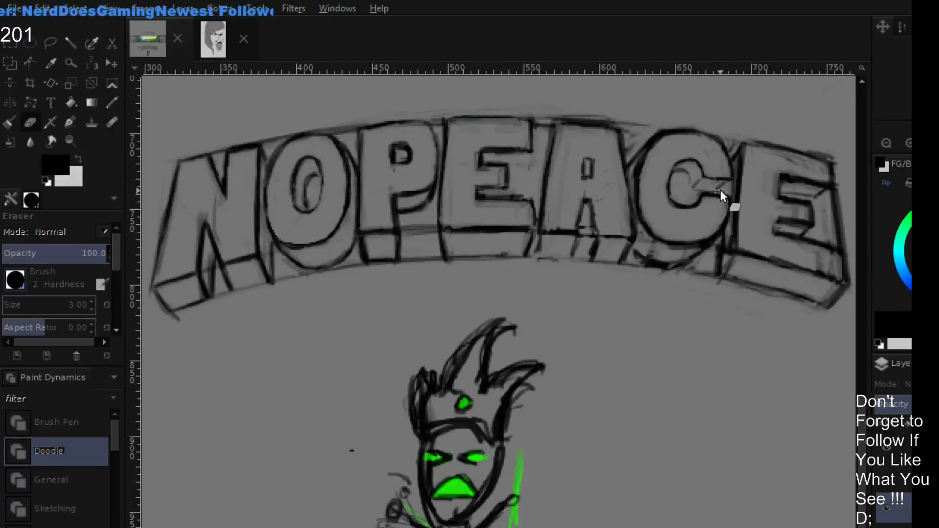
key(p)
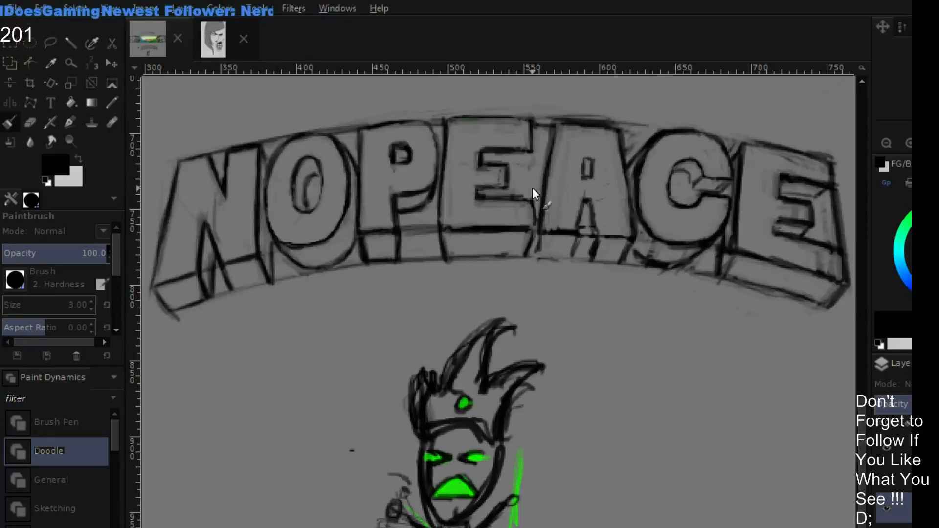
- Add depth lines inside the first E's arm openings and rework the depth edges between the A's legs
key(shift+e)
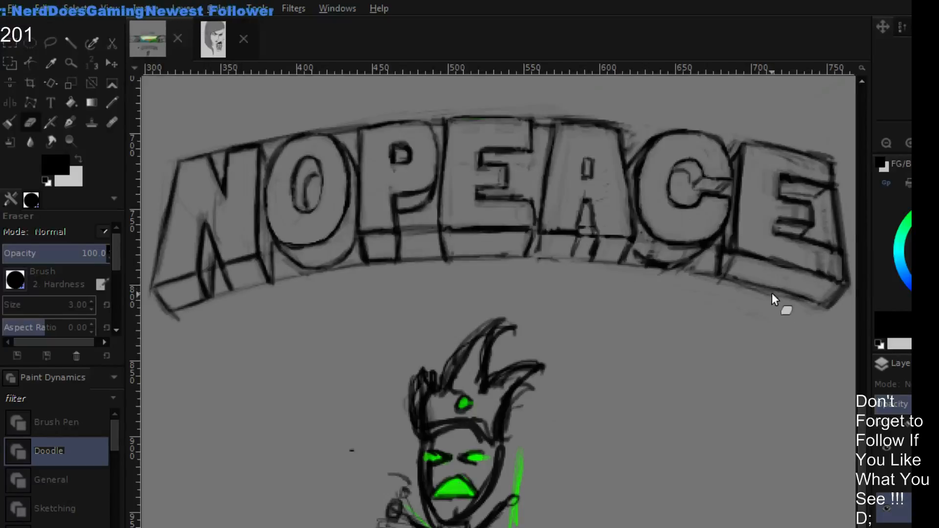
key(p)
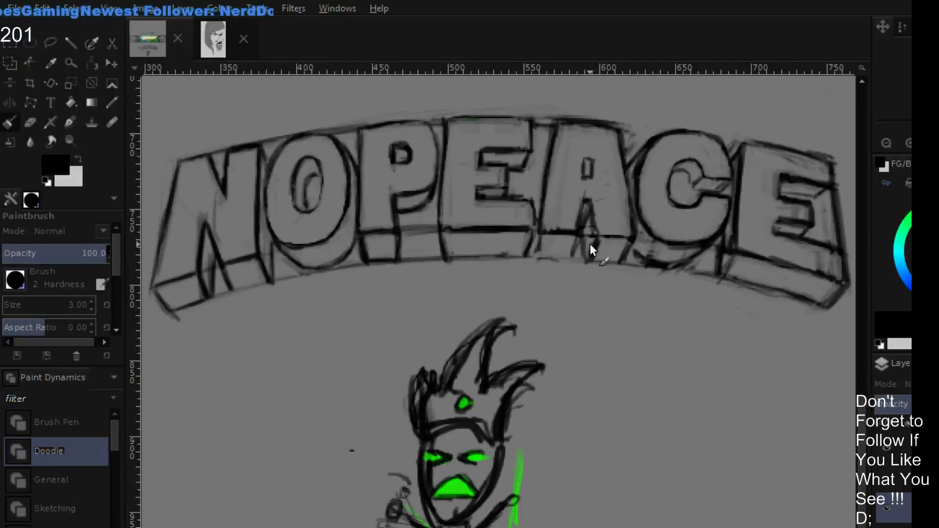
key(shift+e)
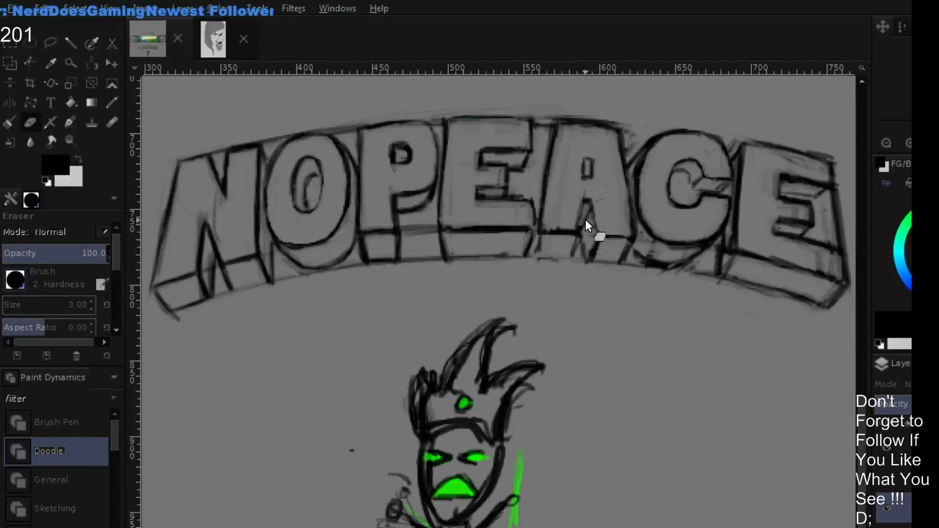
key(p)
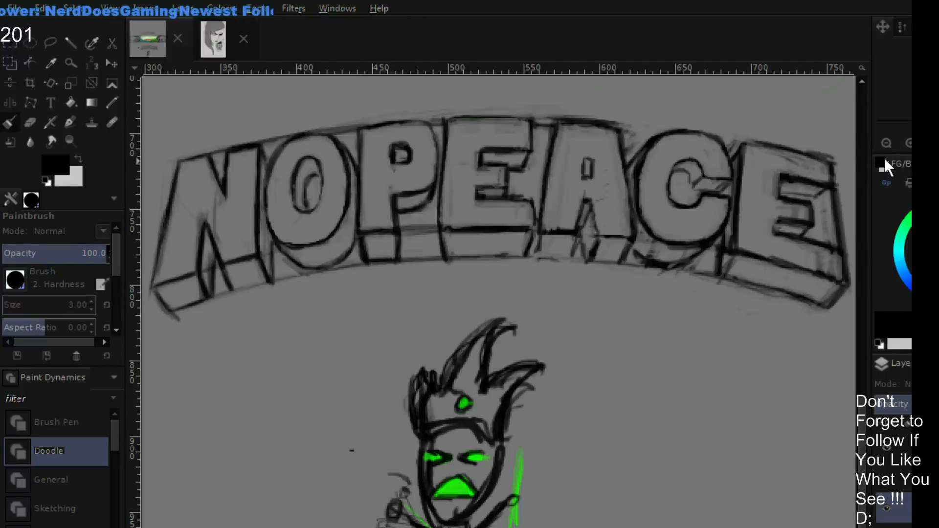
- Clean up the outer edge of the P's bowl with gray and eraser strokes, and redraw its curve in black
click(890, 140)
click(889, 141)
click(886, 142)
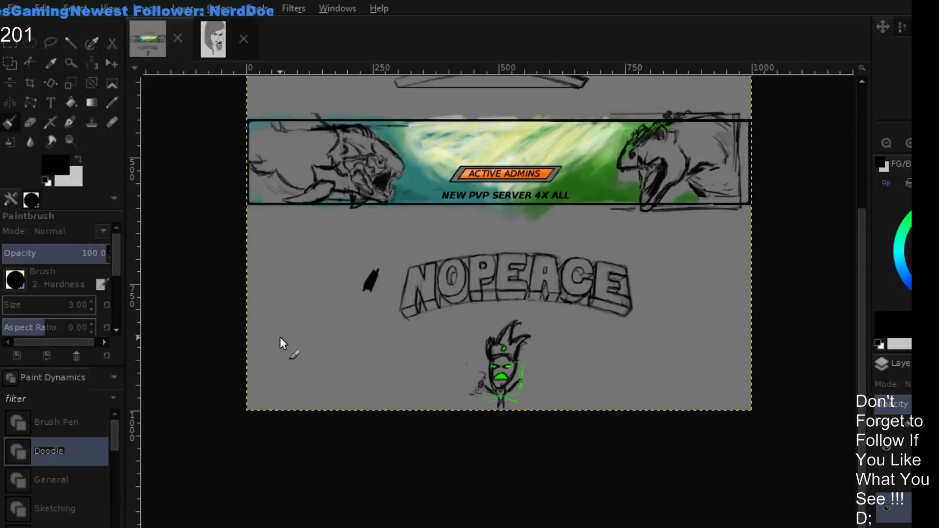
click(909, 142)
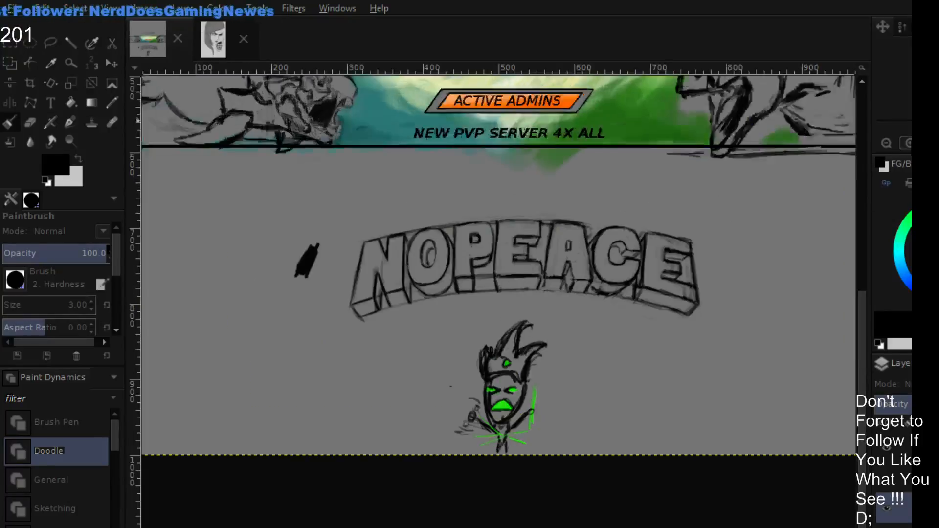
click(909, 142)
click(909, 142)
scroll(491, 245, up, 5)
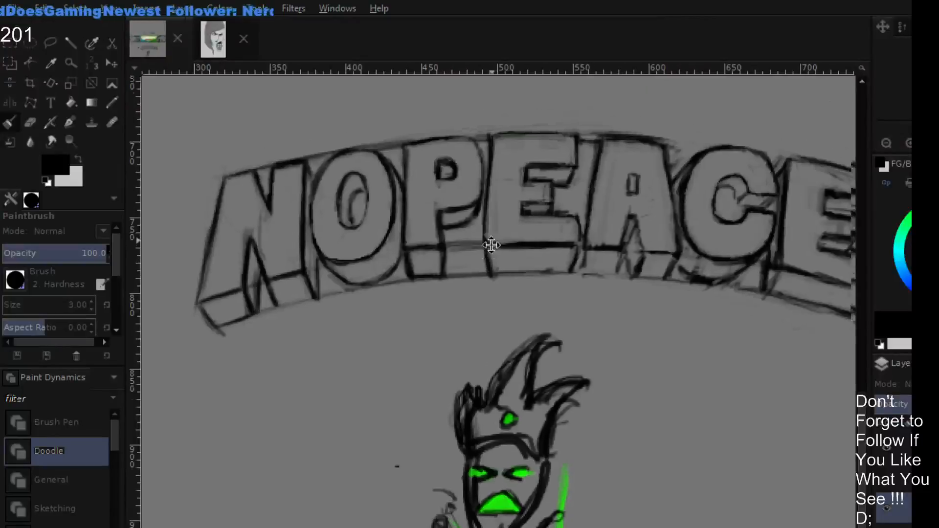
click(909, 142)
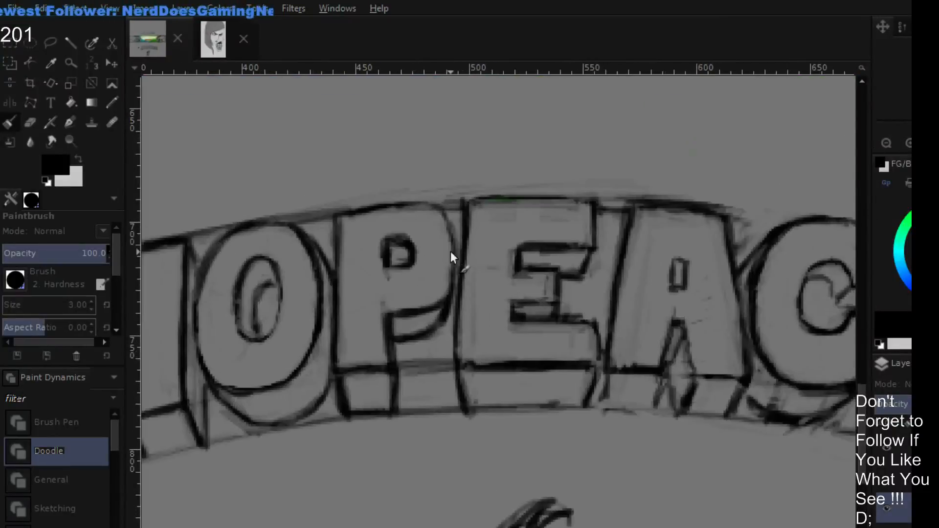
ctrl+click(420, 279)
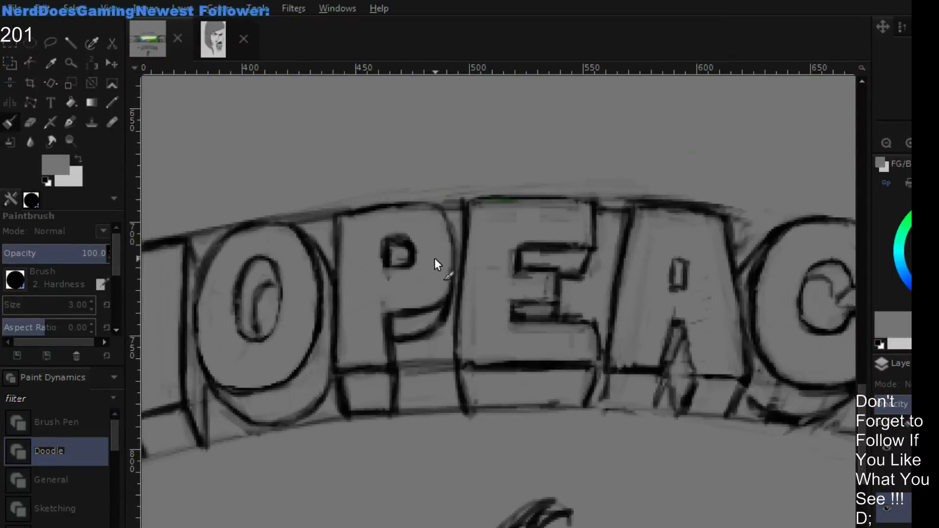
key(shift+e)
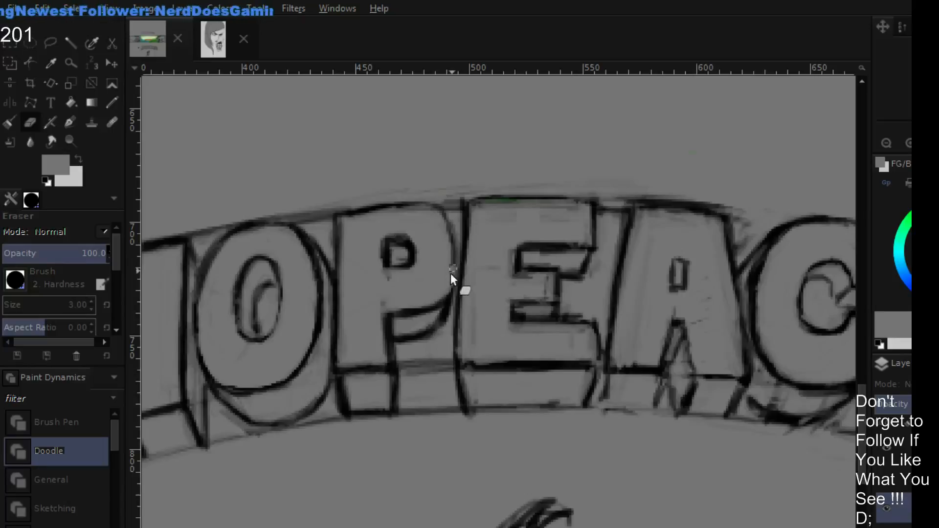
key(p)
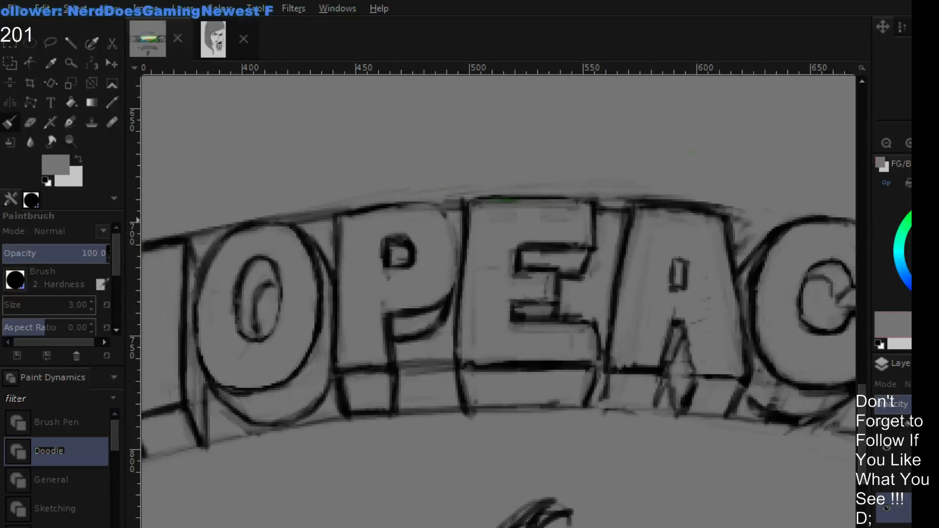
key(d)
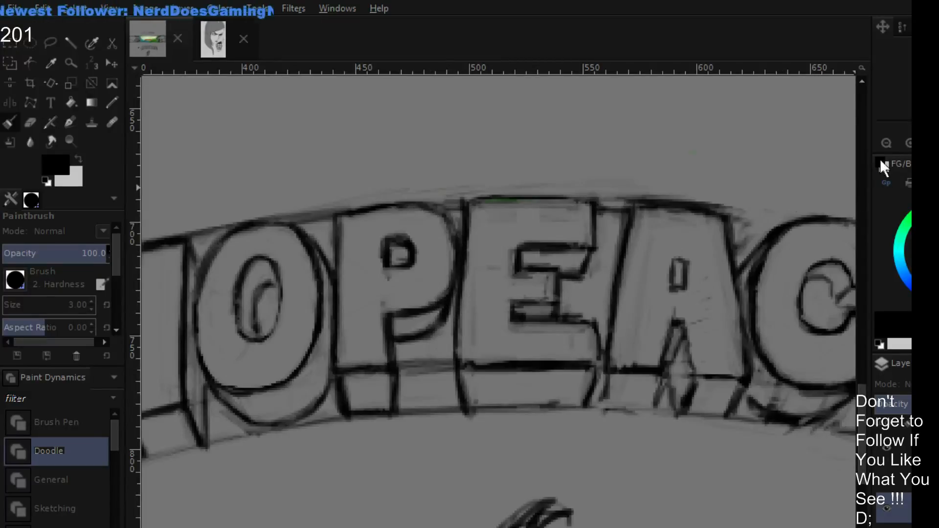
- Shade the depth side beneath the P in black and refine its edges with the eraser and paintbrush
key(shift+ctrl+j)
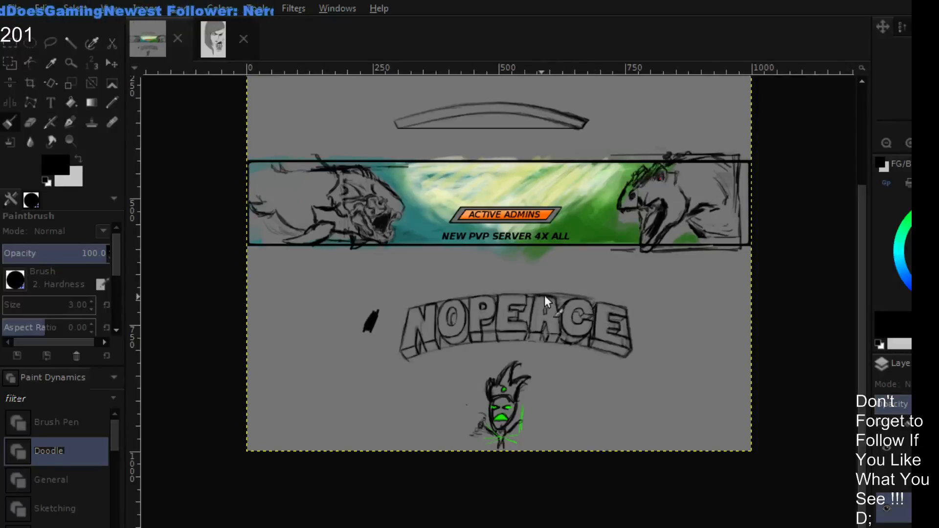
key(shift+e)
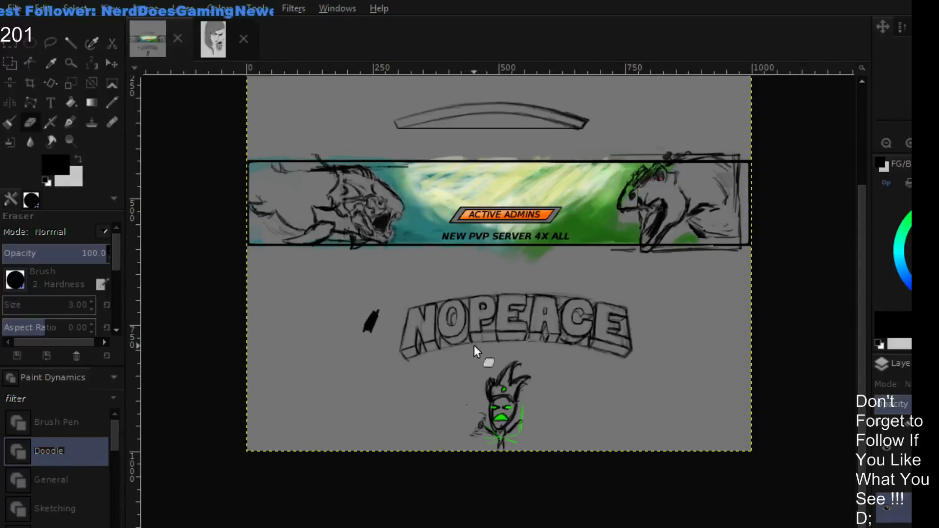
key(p)
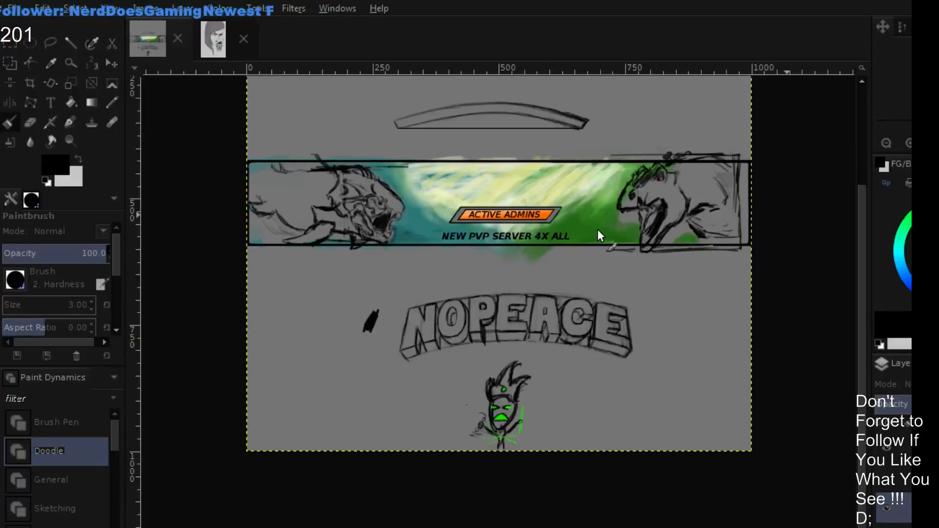
click(906, 147)
click(906, 146)
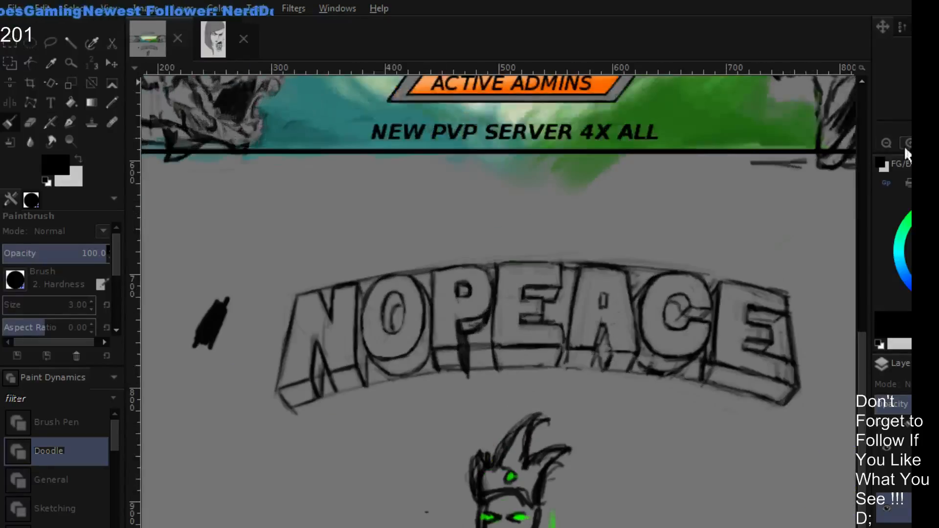
click(886, 143)
click(886, 143)
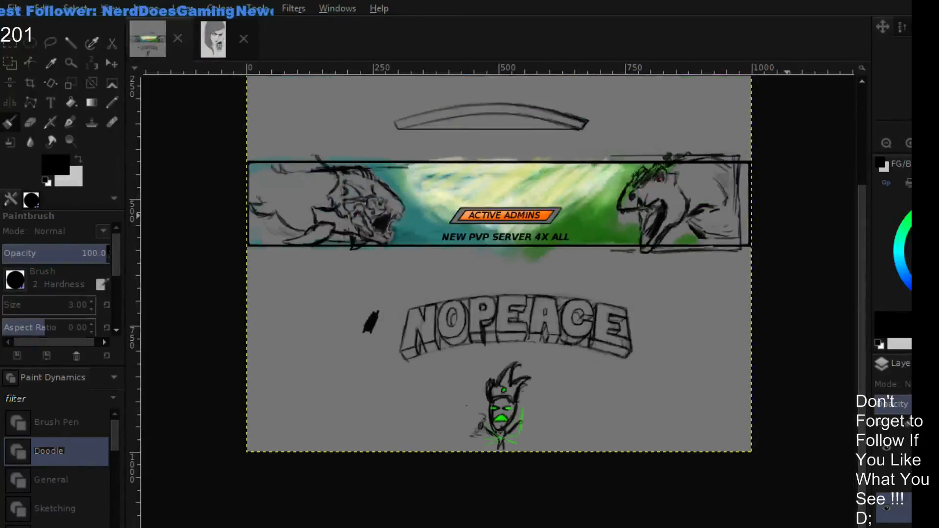
- Create a wide Sans text box enclosing the NOPEACE sketch below the banner
scroll(697, 348, up, 5)
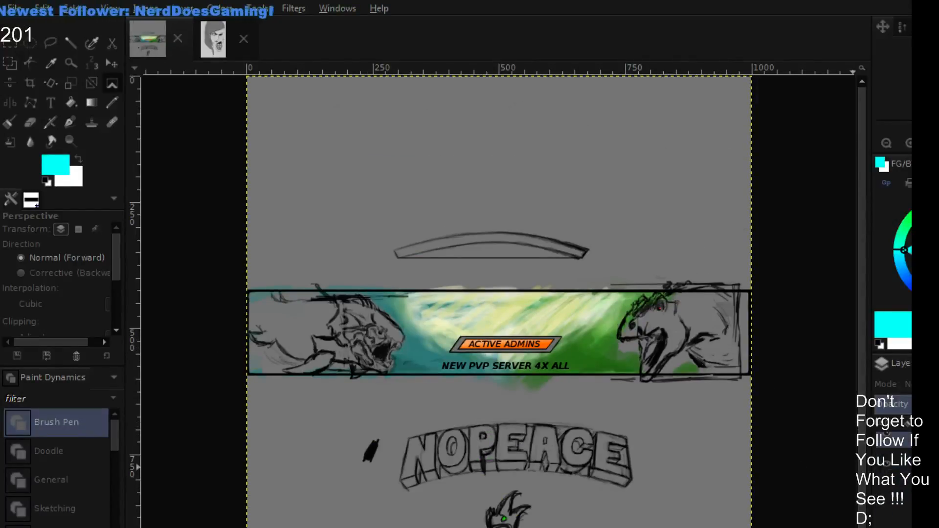
scroll(765, 256, down, 1)
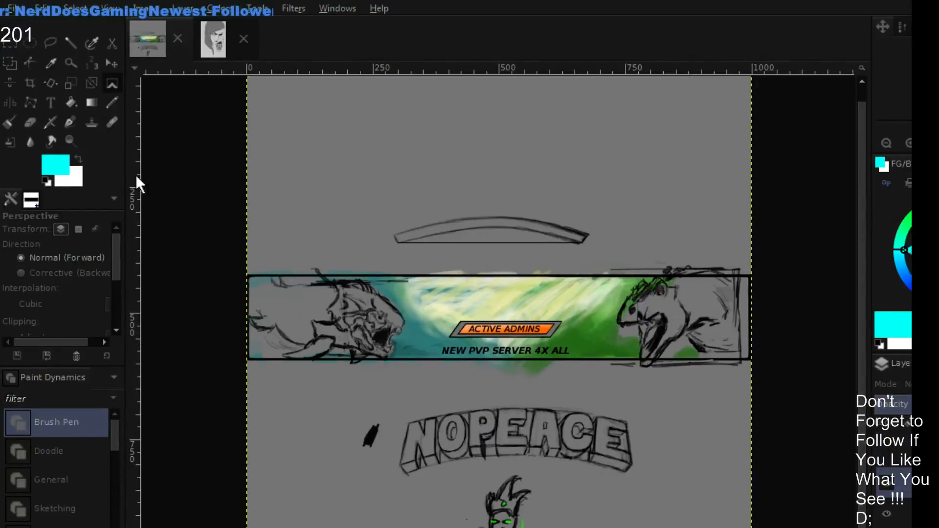
click(51, 102)
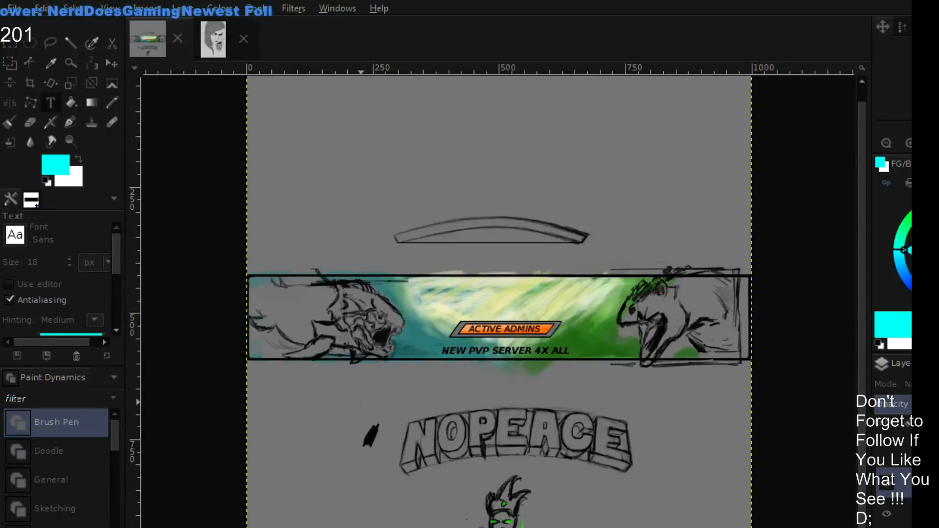
click(364, 405)
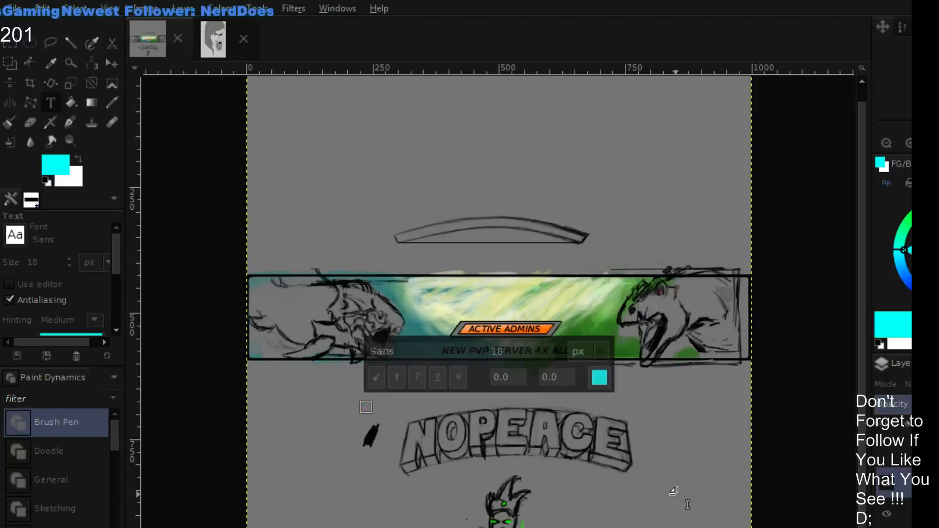
drag(687, 504, 704, 514)
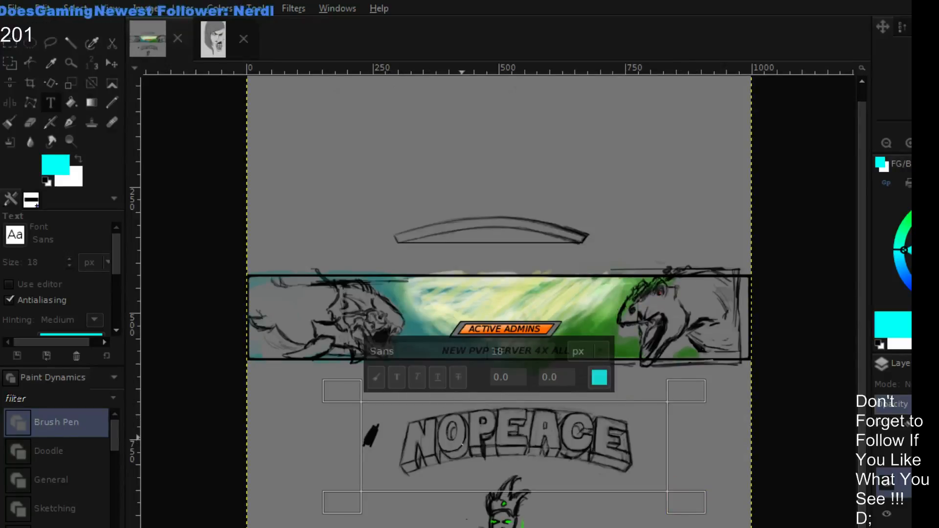
text(NO)
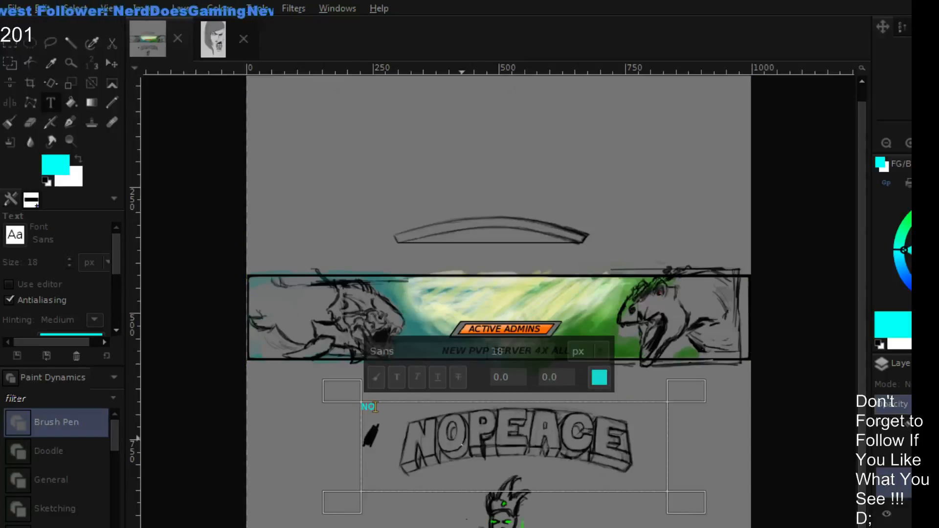
key(BackSpace)
key(BackSpace)
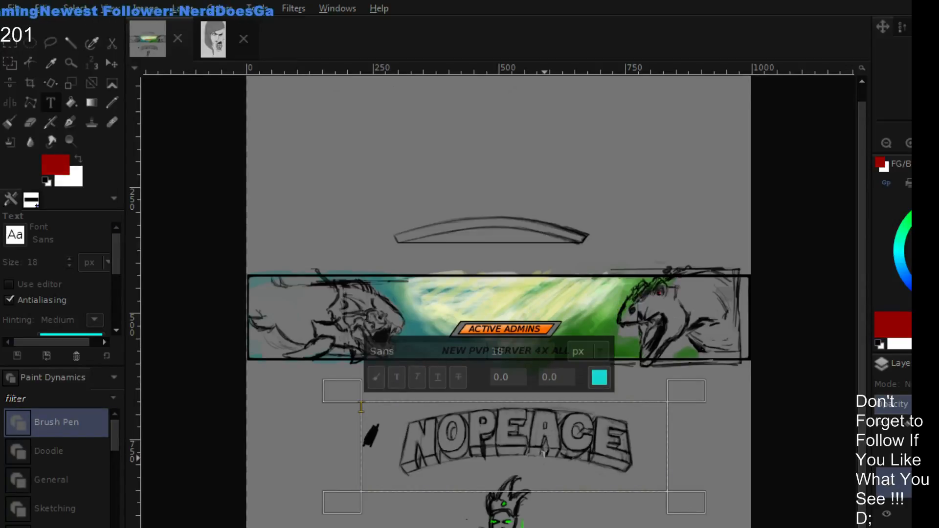
key(shift+p)
click(361, 406)
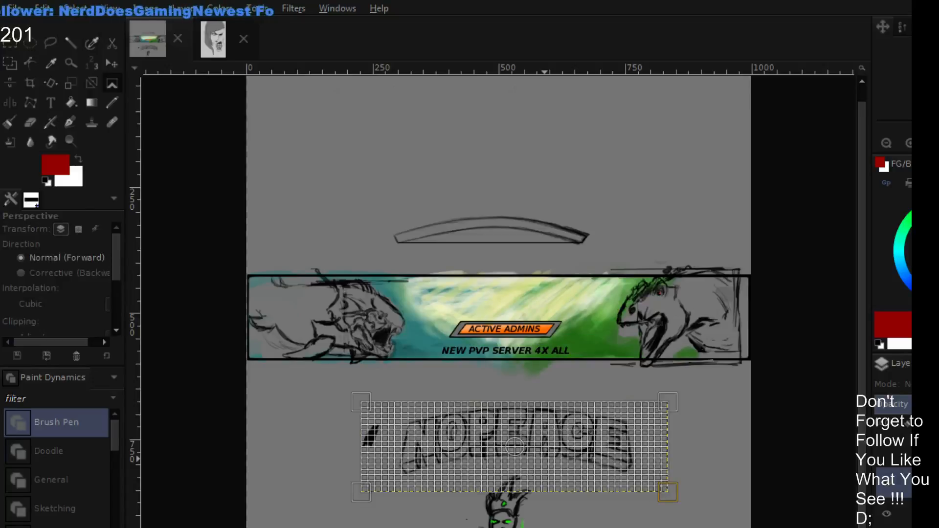
click(550, 494)
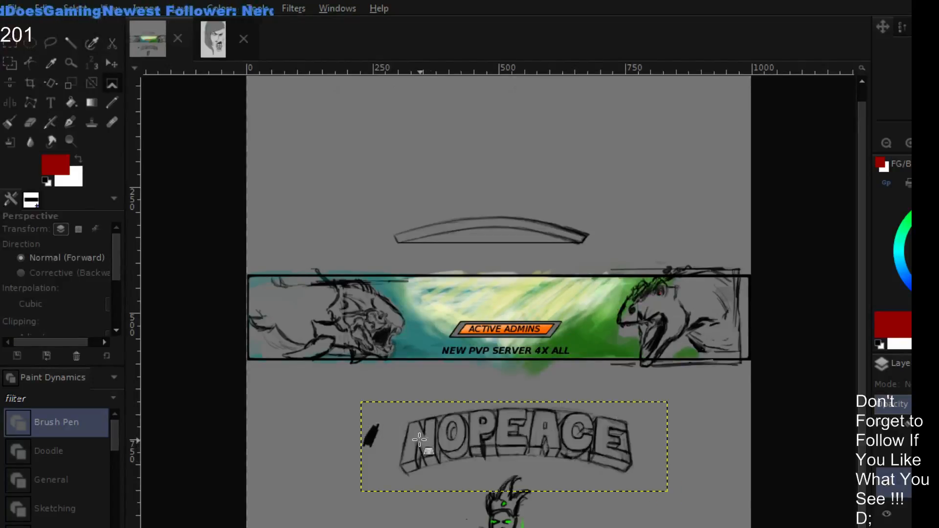
click(389, 425)
key(Escape)
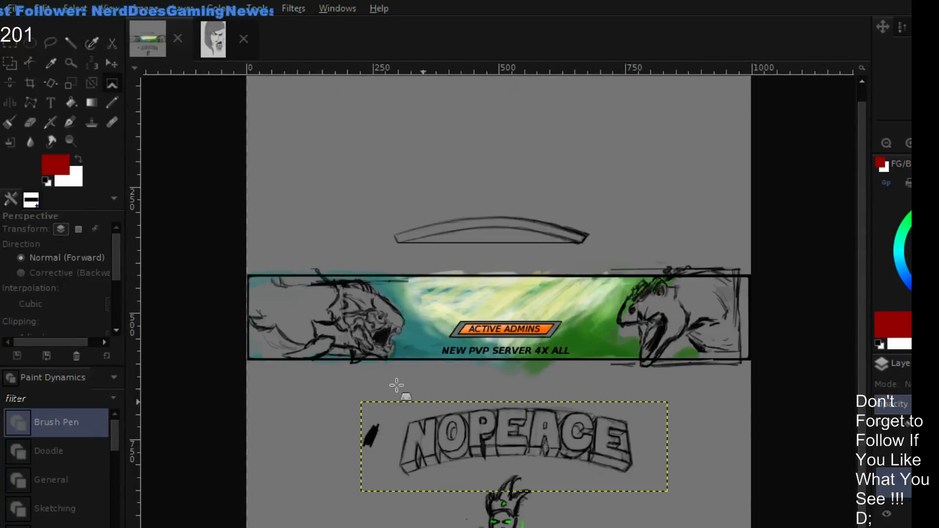
- Reopen the empty text box, set its text color to red and enter NOPEACE
click(51, 102)
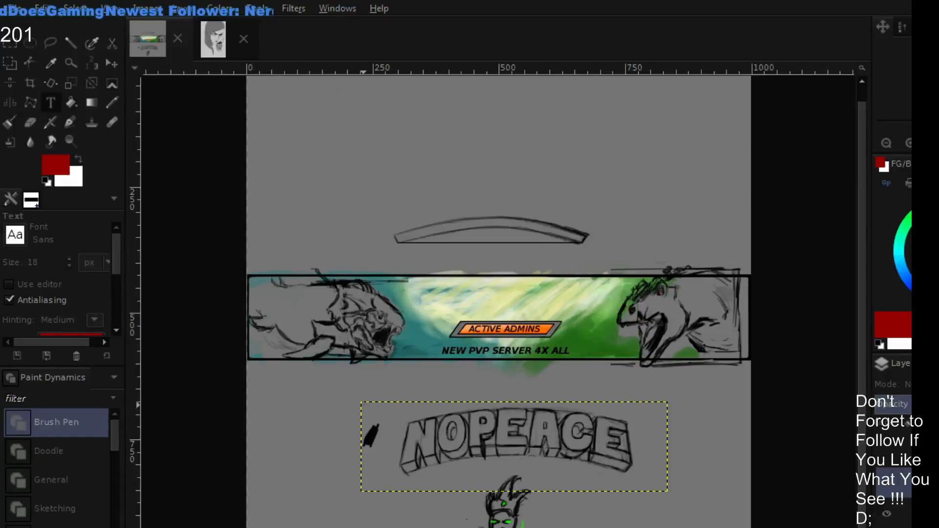
click(362, 406)
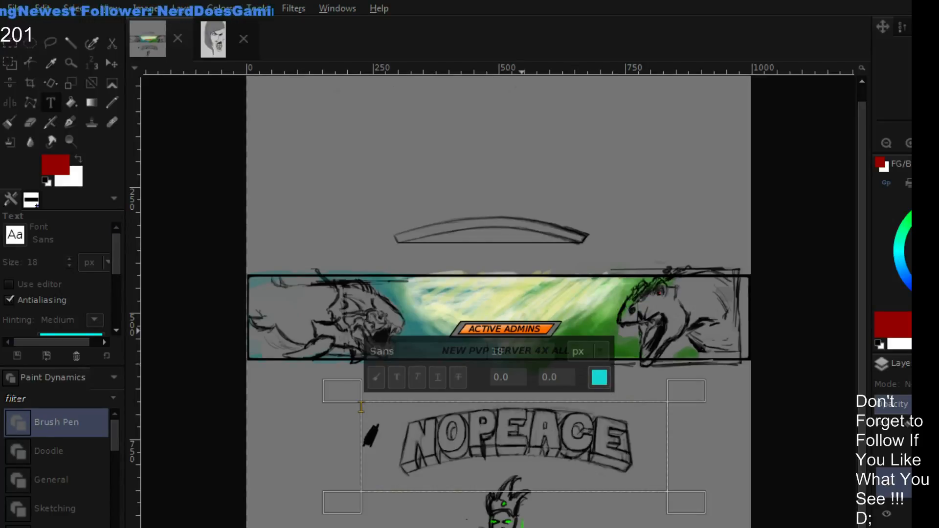
click(445, 422)
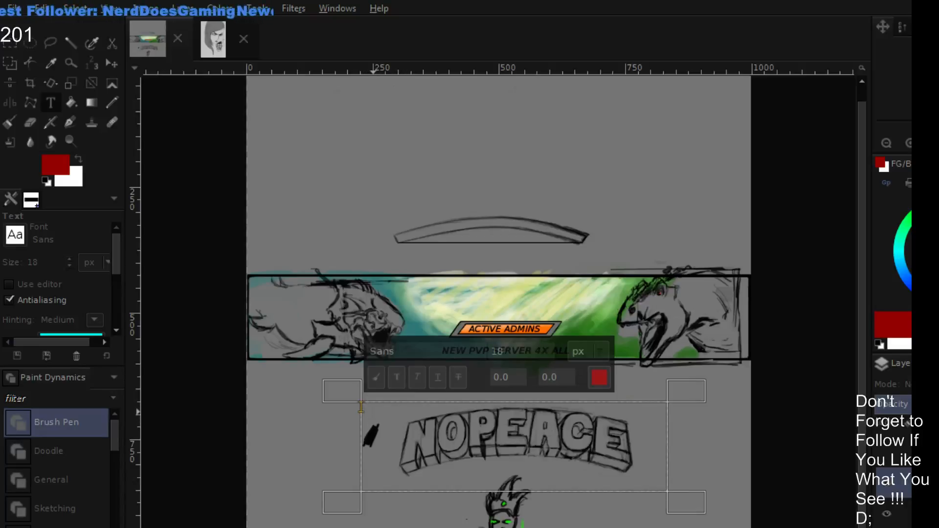
click(373, 412)
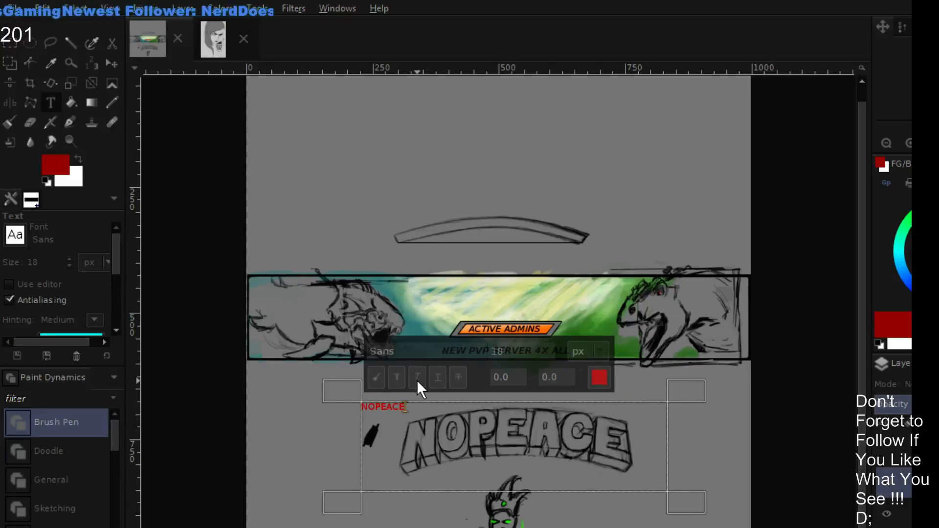
- Make the whole red NOPEACE text bold and set its size to 90 px
drag(405, 407, 371, 395)
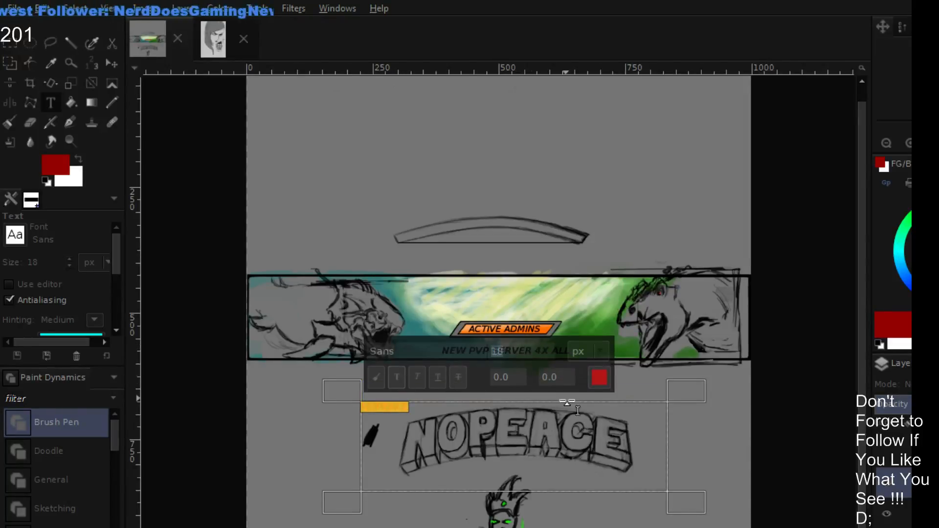
text(30)
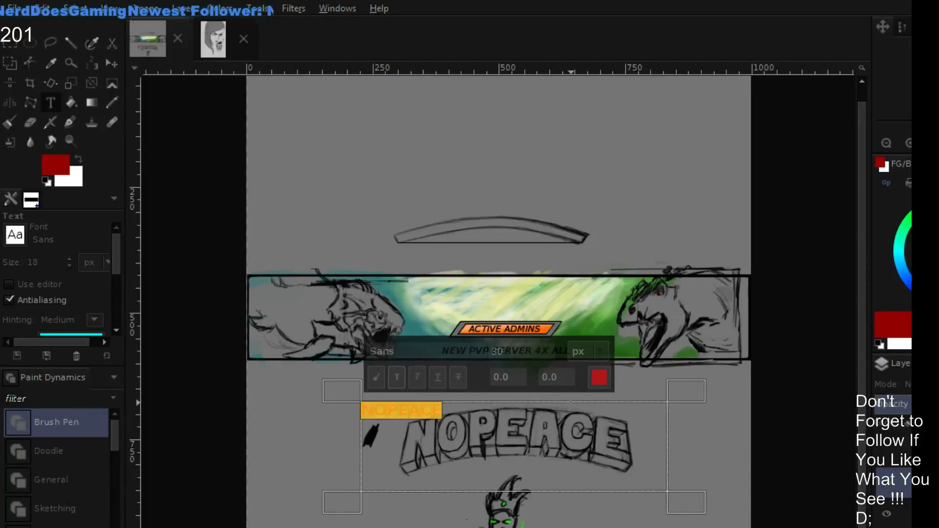
text(8)
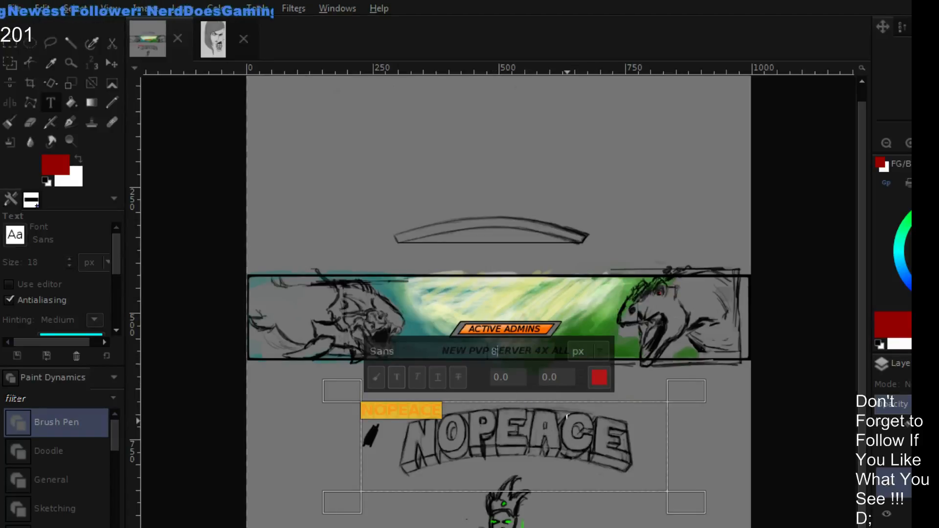
text(0)
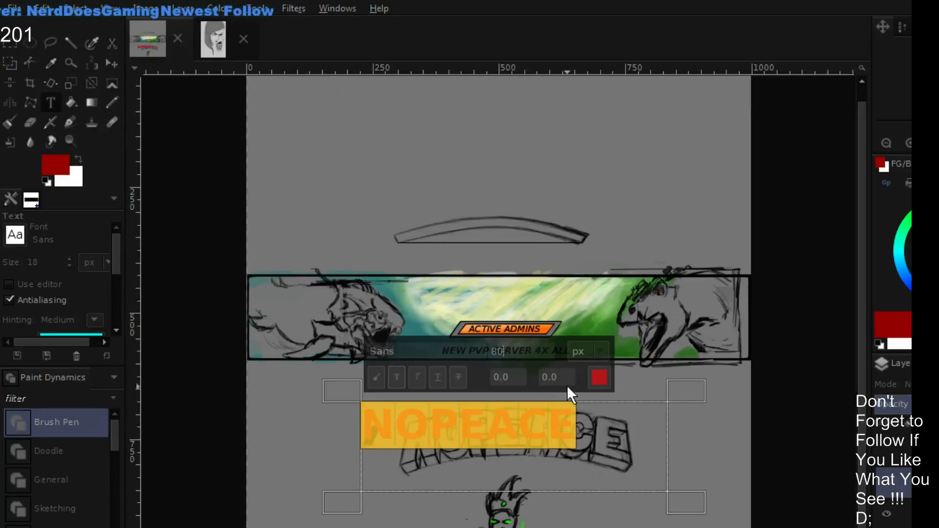
text(9)
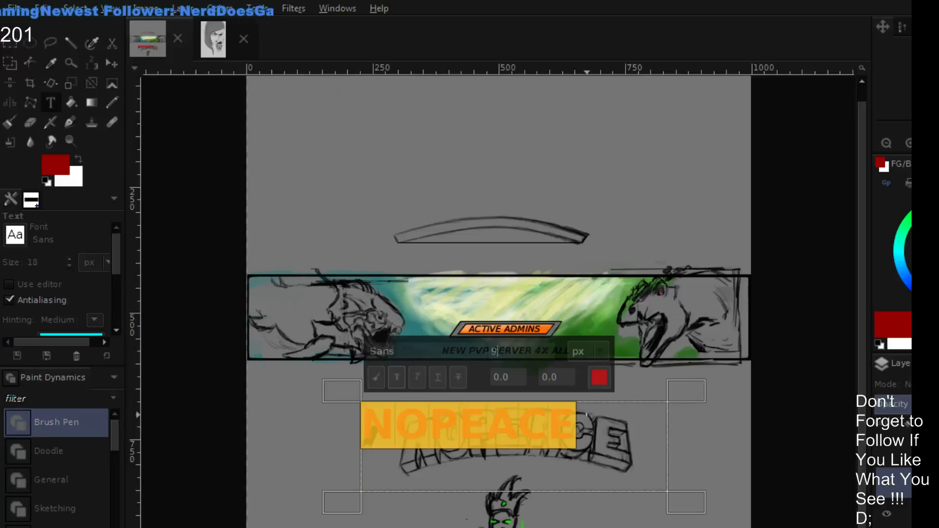
text(0)
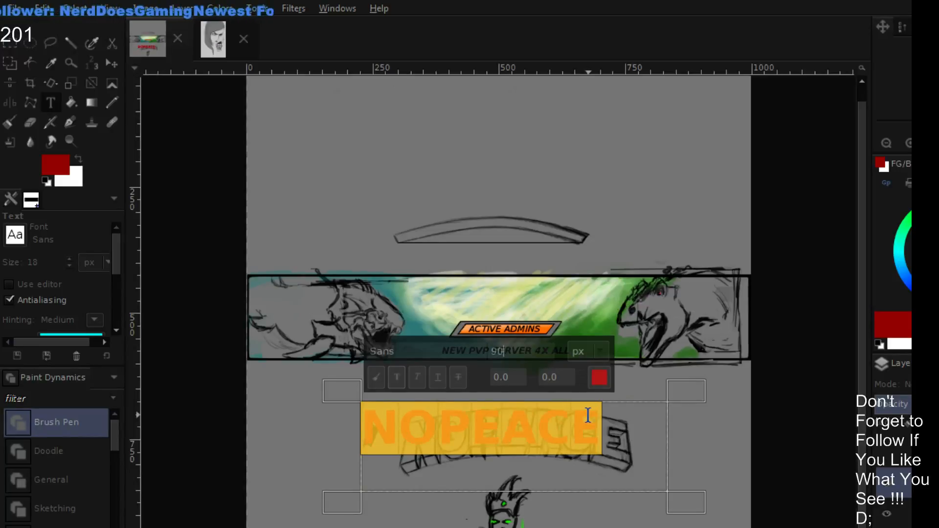
click(722, 444)
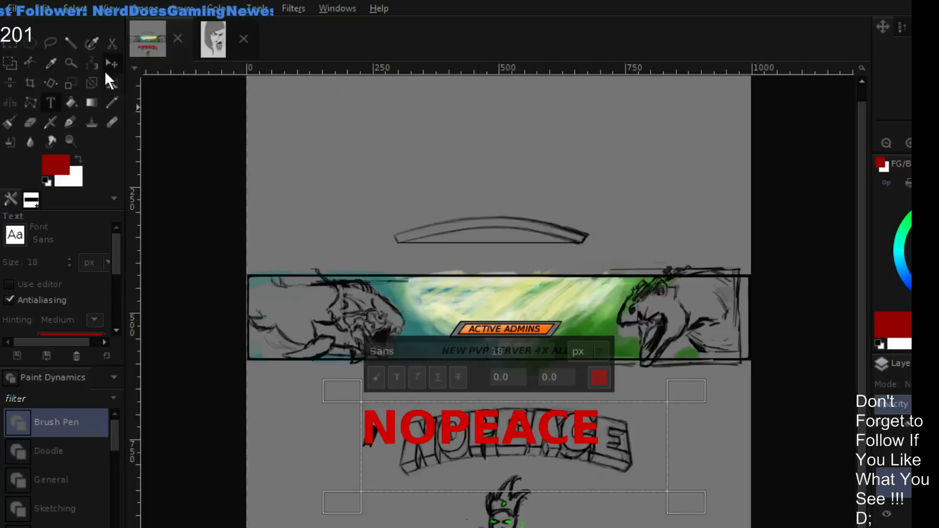
- Move the red NOPEACE text layer into the empty area above the arched outline
click(111, 63)
mouse_move(480, 420)
mouse_down()
mouse_move(502, 138)
mouse_move(490, 148)
mouse_up()
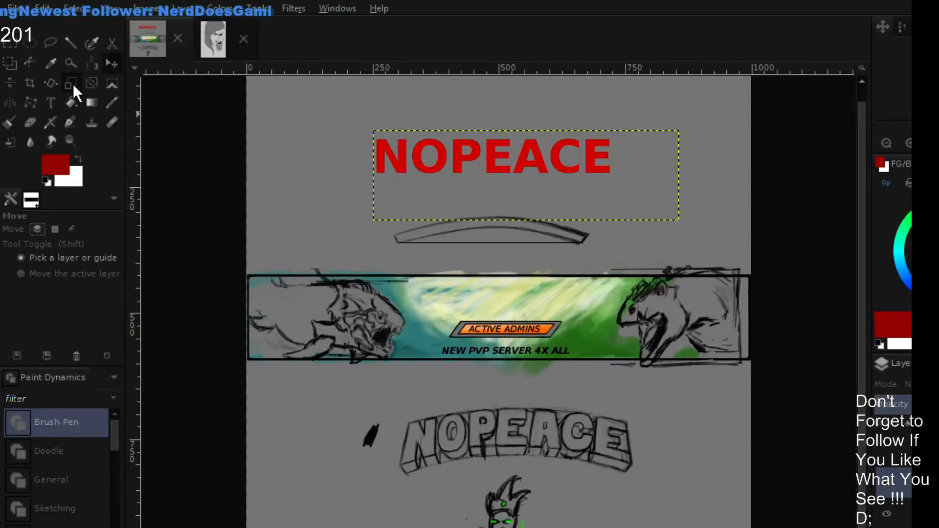
- Apply a perspective transform to the red NOPEACE layer, pulling both lower corners outward and slightly down to flare its base
click(119, 84)
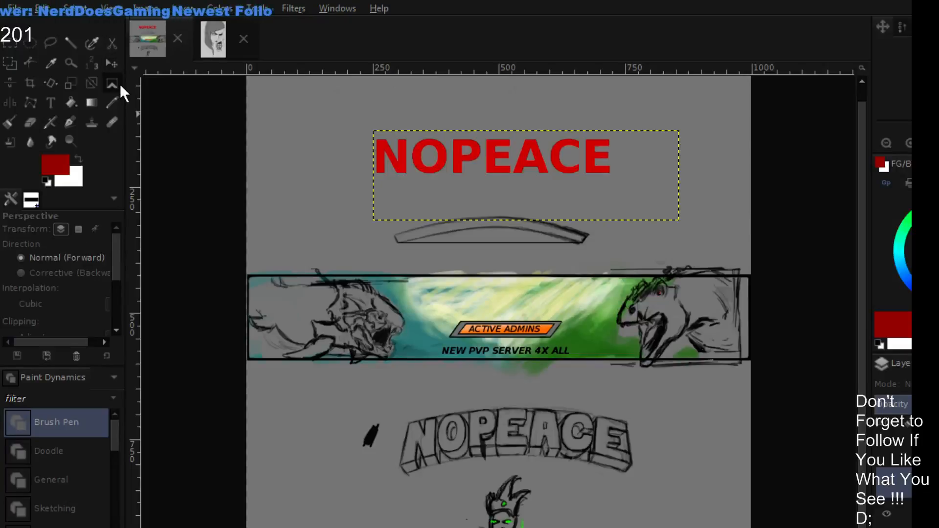
click(470, 179)
drag(374, 224, 337, 236)
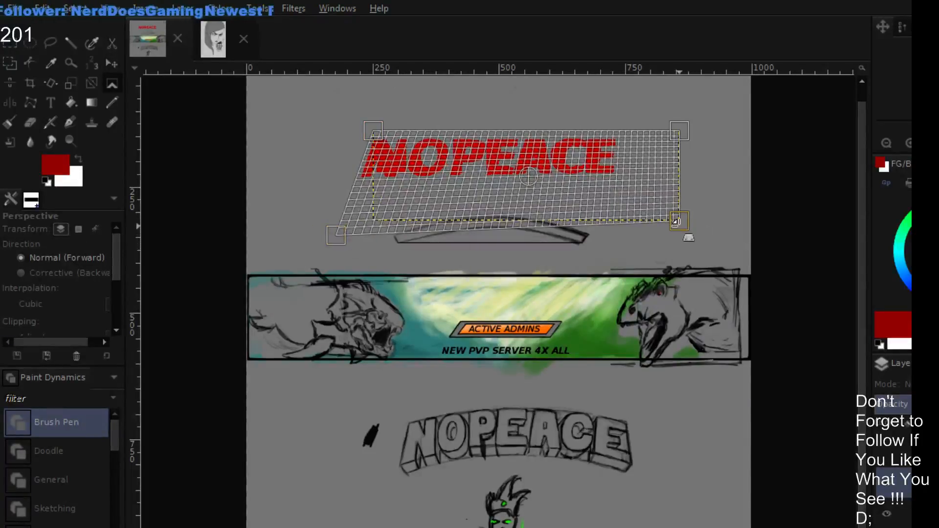
drag(678, 220, 720, 236)
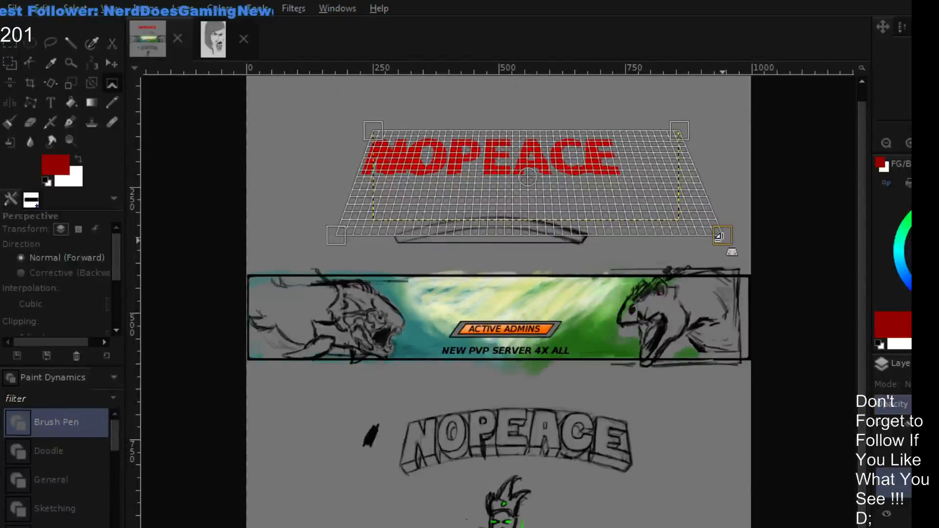
key(Return)
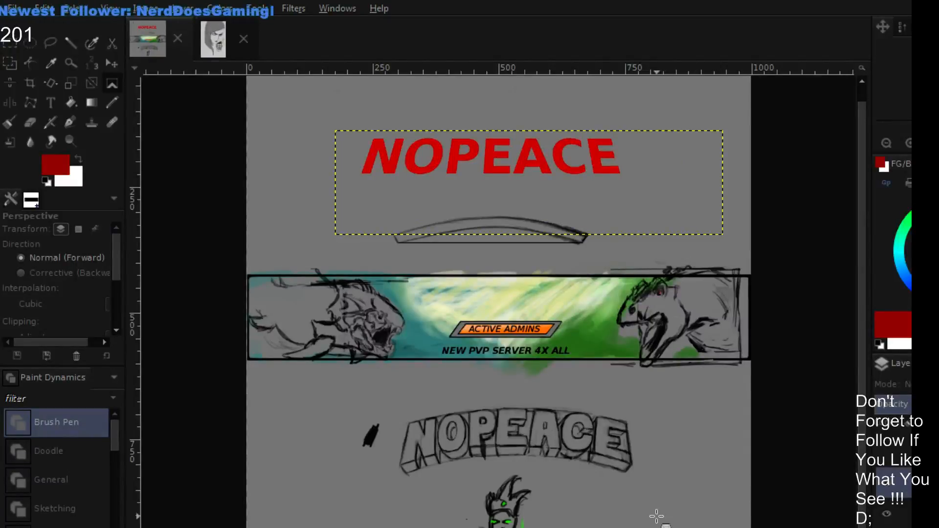
- Flare the NOPEACE layer's lower corners slightly further outward with a second perspective transform
click(330, 236)
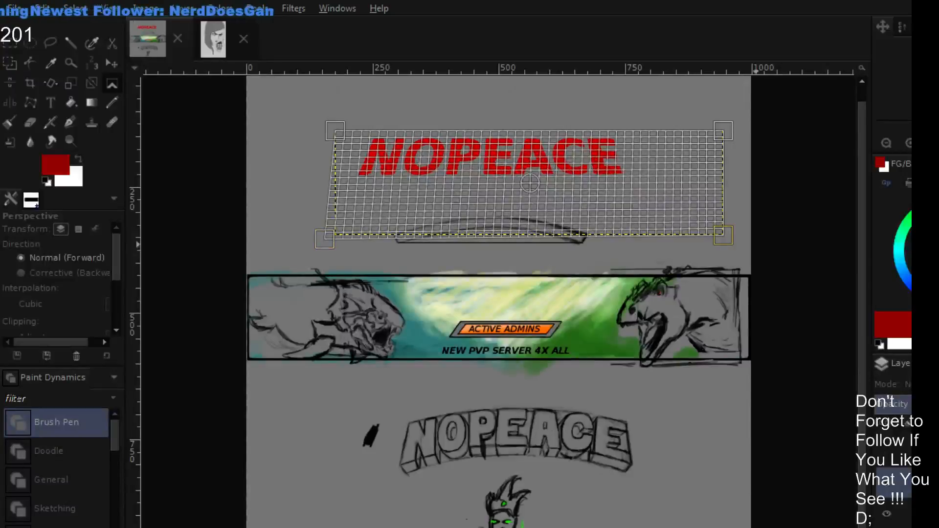
drag(723, 235, 740, 236)
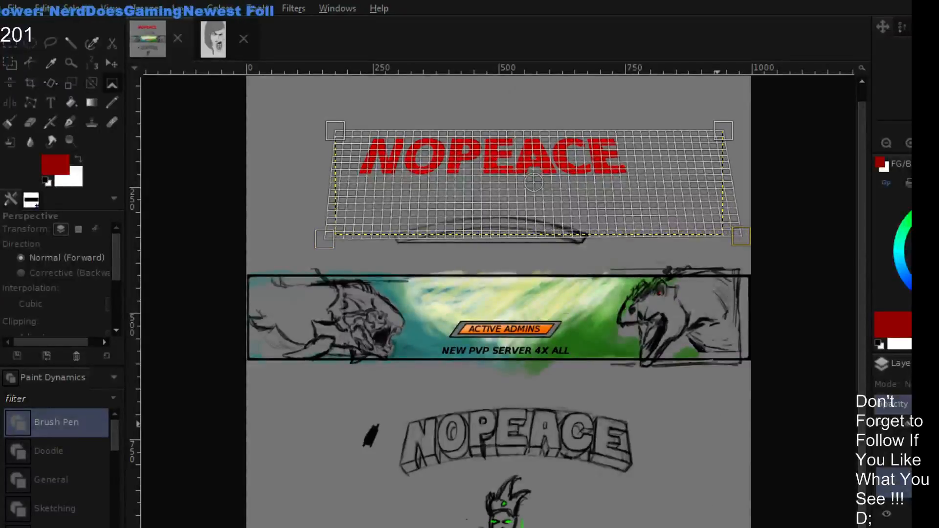
key(Return)
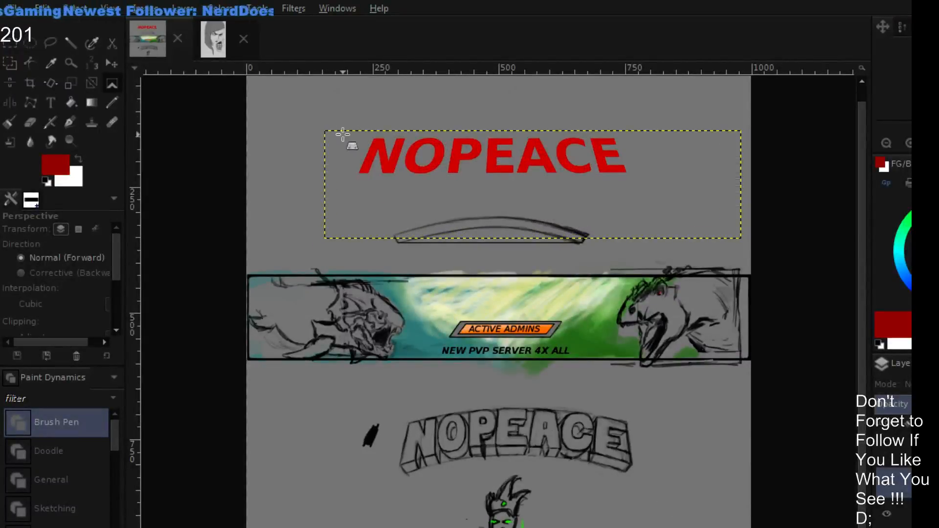
- Try making the NOPEACE lettering taller by raising both upper corners of its layer with a perspective transform
drag(343, 134, 325, 113)
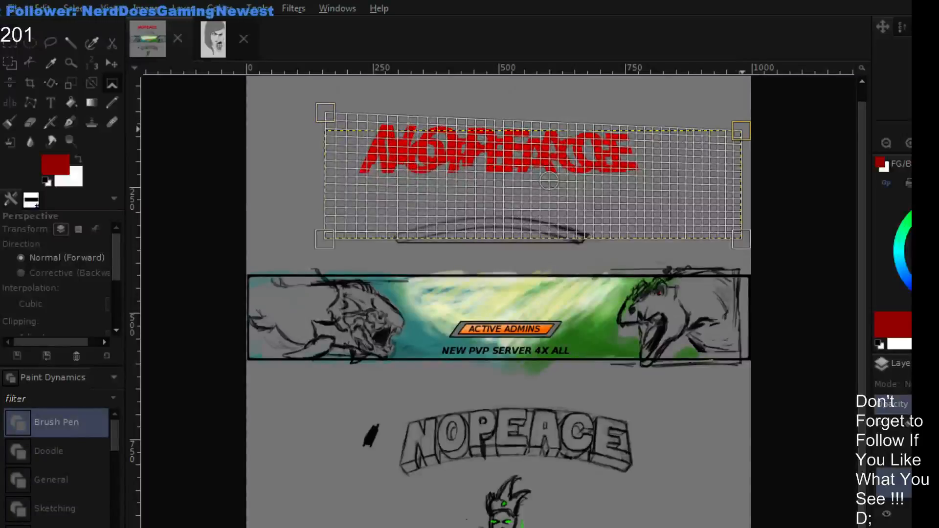
drag(741, 131, 732, 116)
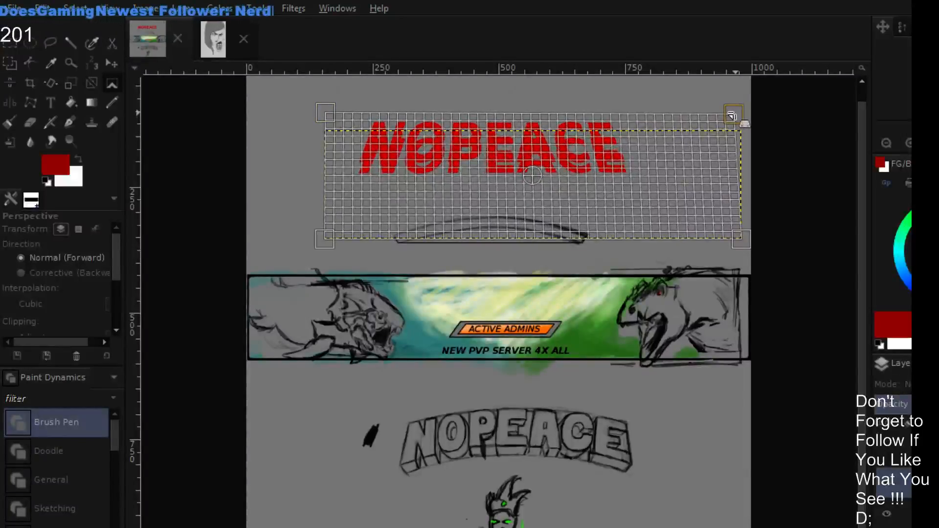
key(Return)
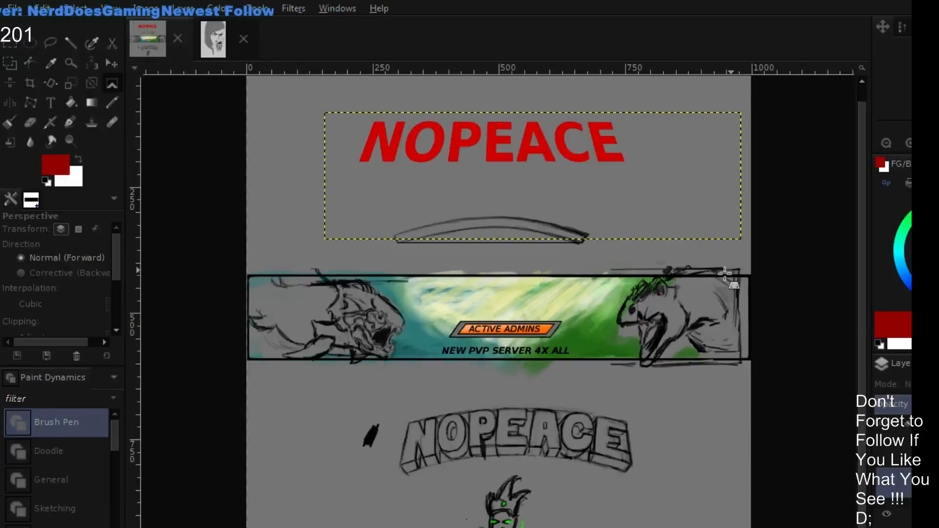
- Duplicate the slanted red NOPEACE layer and place the copy directly below the original, touching the arched outline
key(plus)
scroll(555, 211, up, 5)
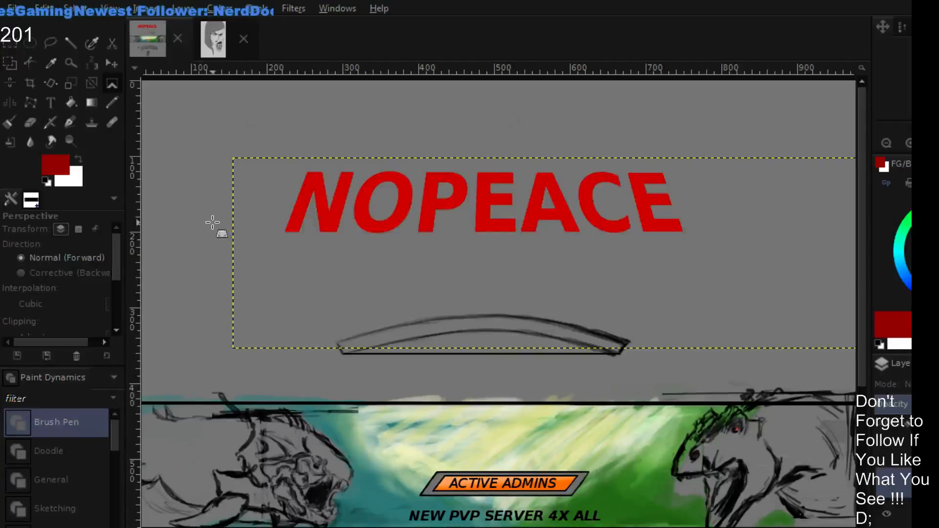
scroll(484, 278, down, 8)
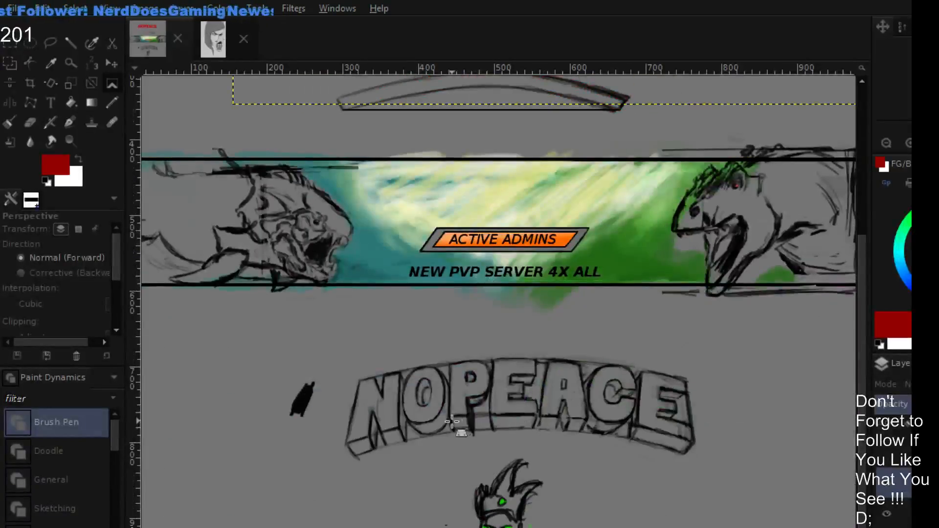
scroll(463, 218, up, 8)
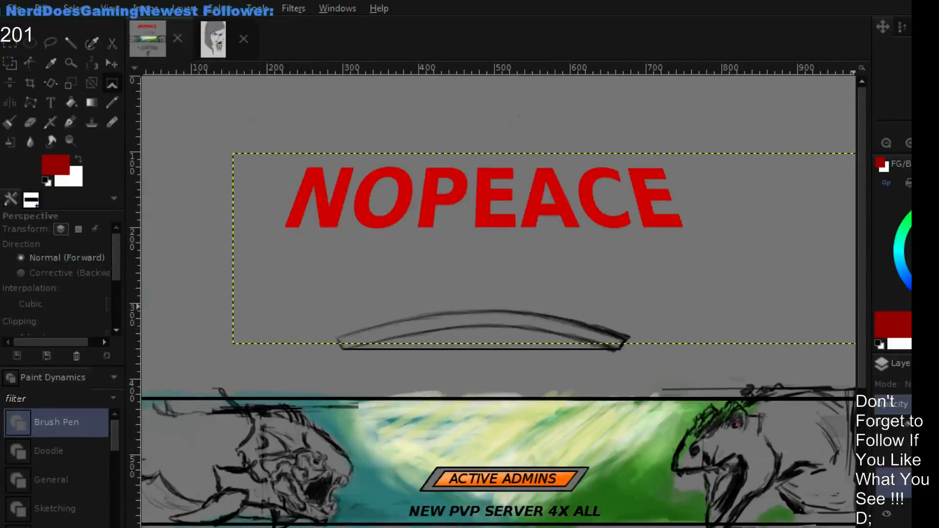
click(112, 63)
drag(495, 213, 482, 310)
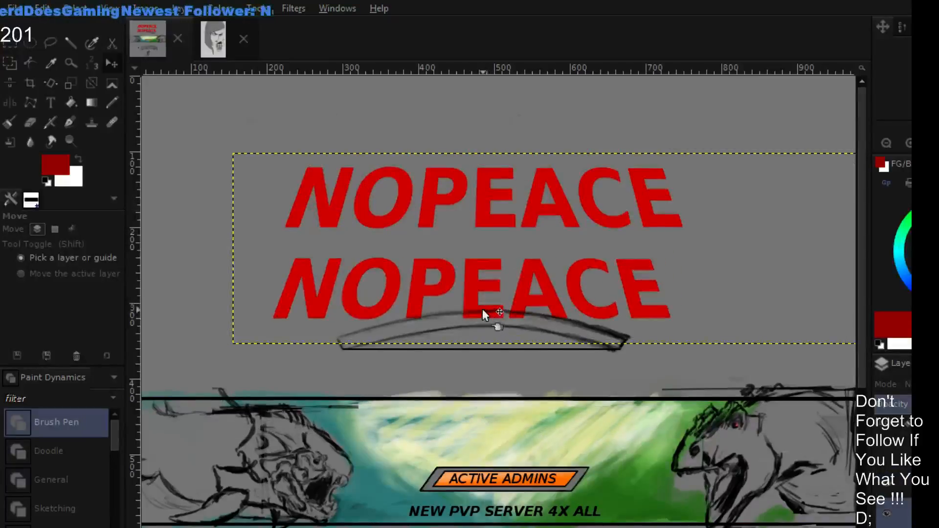
- Try to edit the text of the lower NOPEACE copy, then undo the edit and remove the copy
click(51, 104)
click(385, 273)
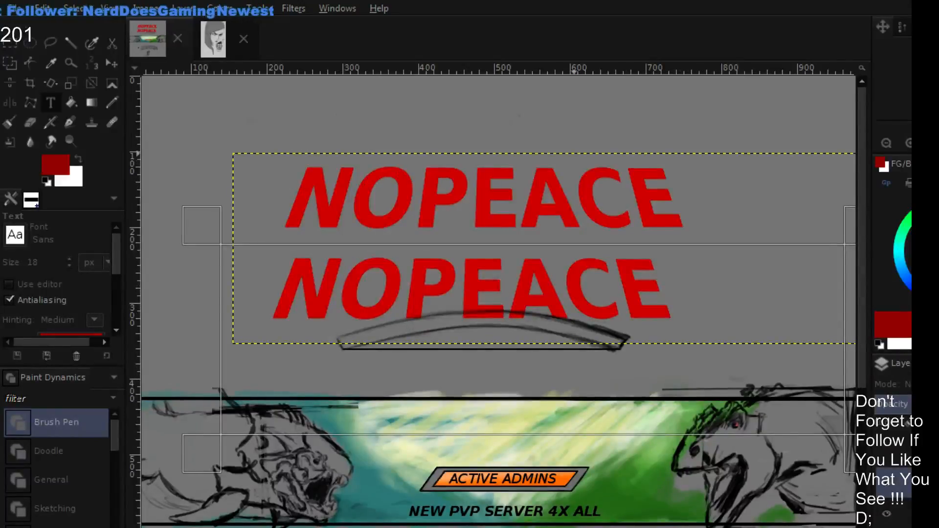
click(247, 171)
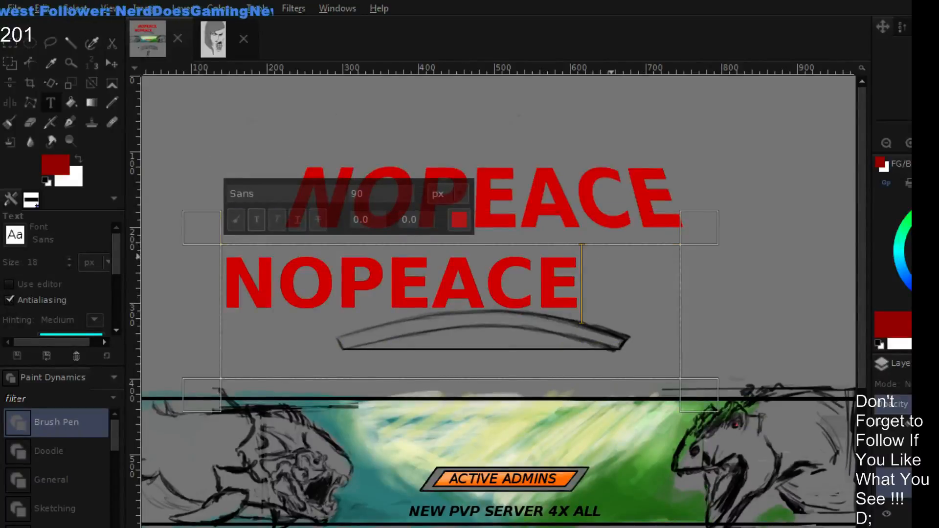
key(ctrl+z)
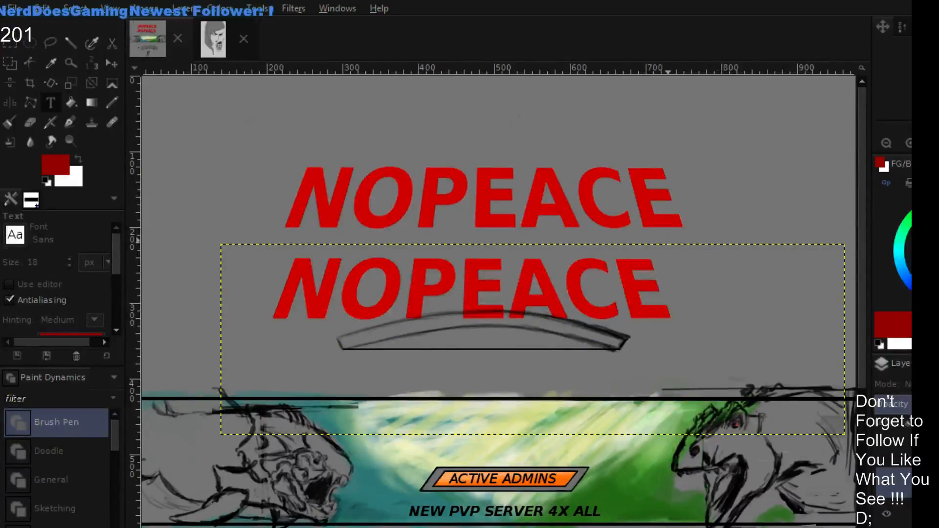
key(ctrl+z)
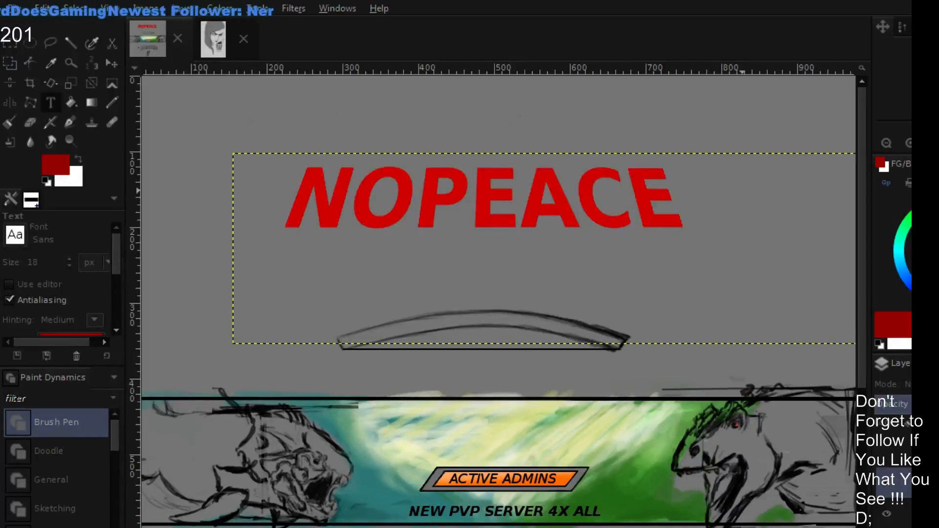
- Try stretching the NOPEACE lettering downward over the banner with a perspective transform, cancel it and undo the earlier raising of its upper corners
scroll(628, 215, down, 5)
scroll(624, 283, up, 5)
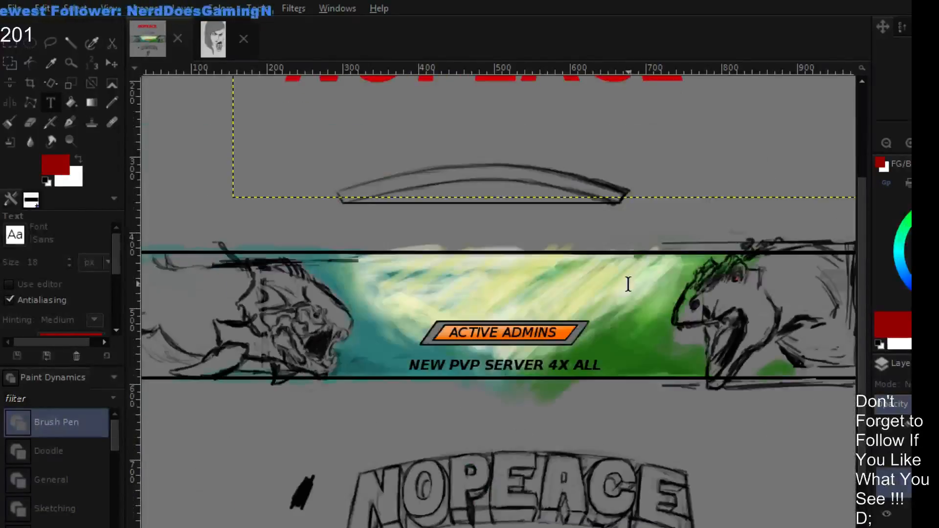
ctrl+scroll(624, 289, down, 1)
ctrl+scroll(626, 288, down, 1)
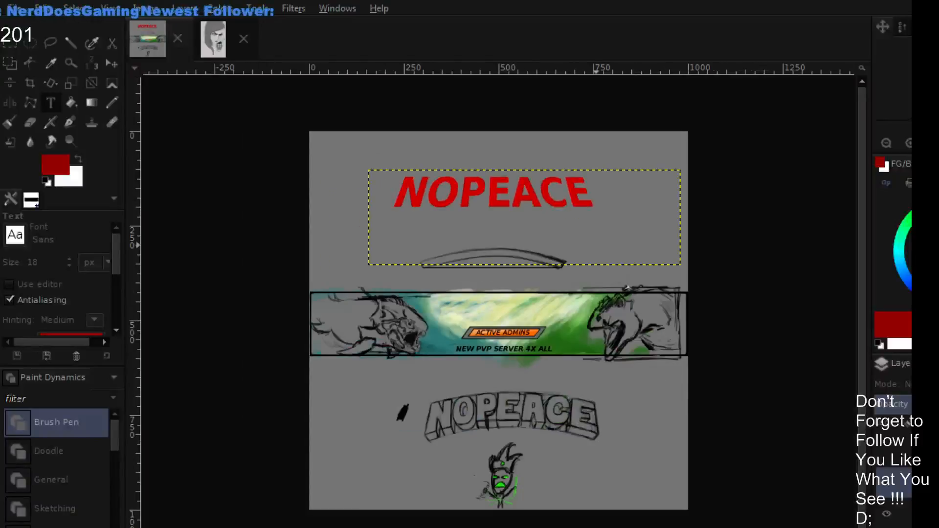
ctrl+scroll(628, 280, up, 1)
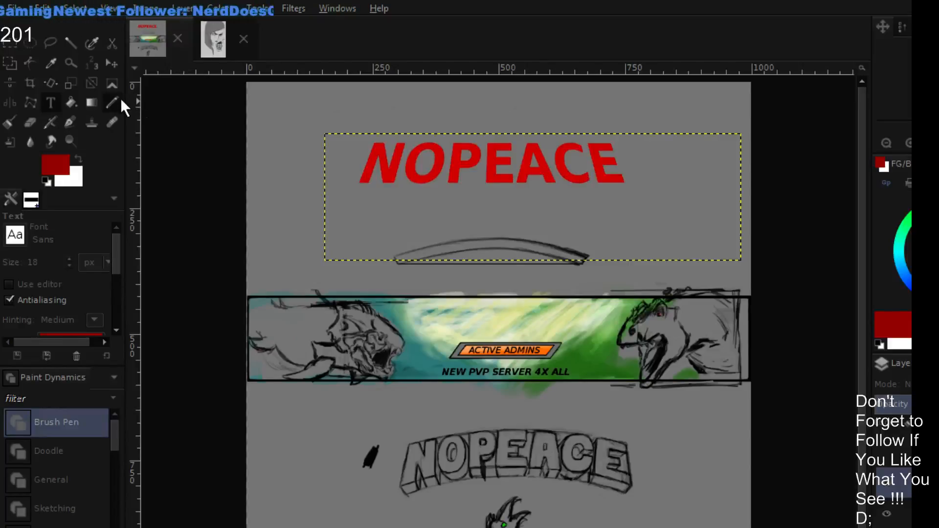
click(112, 83)
click(507, 169)
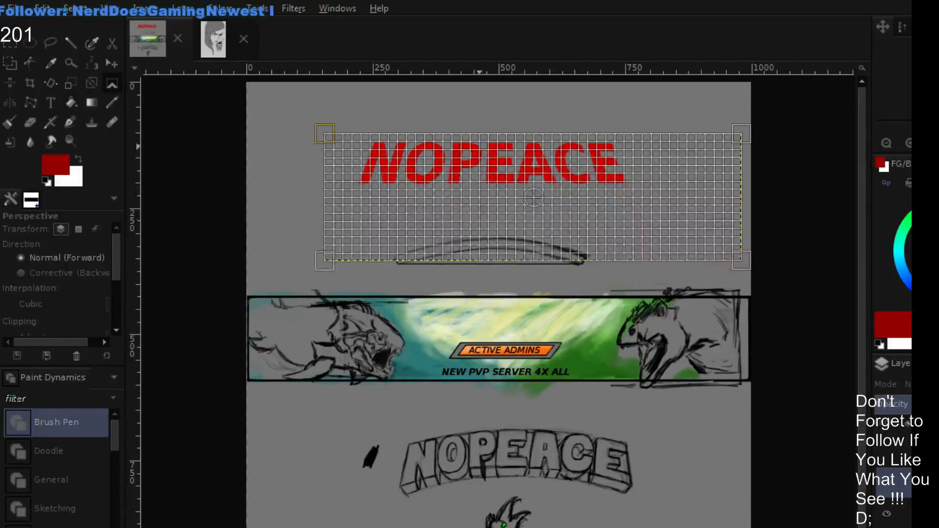
drag(507, 169, 489, 157)
drag(715, 277, 729, 273)
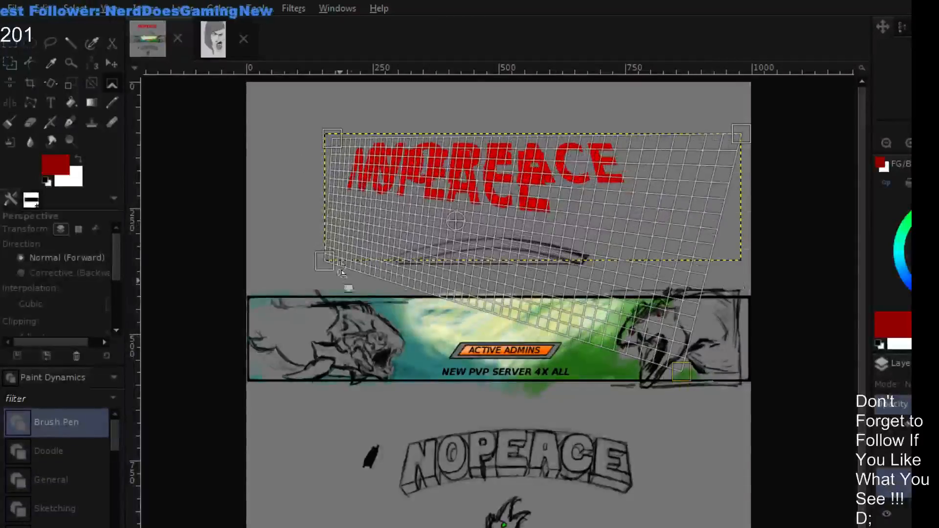
drag(324, 263, 346, 398)
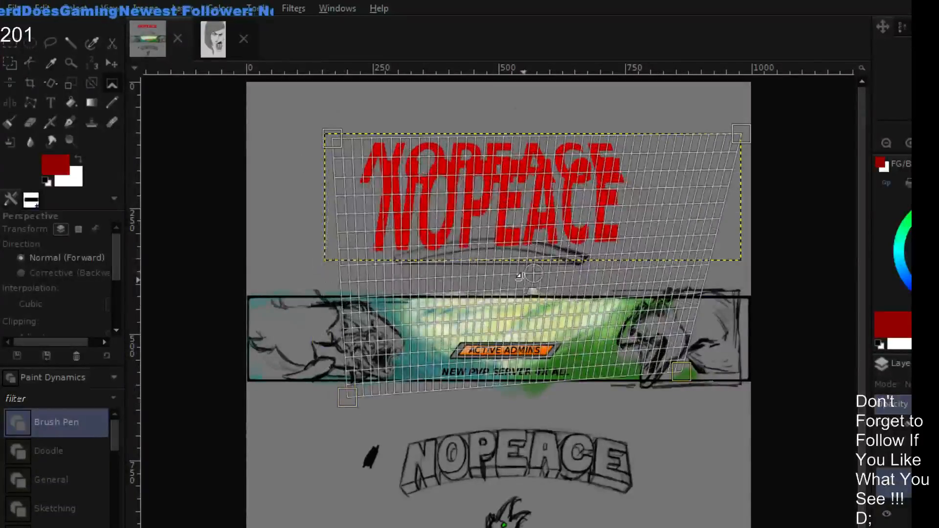
key(Escape)
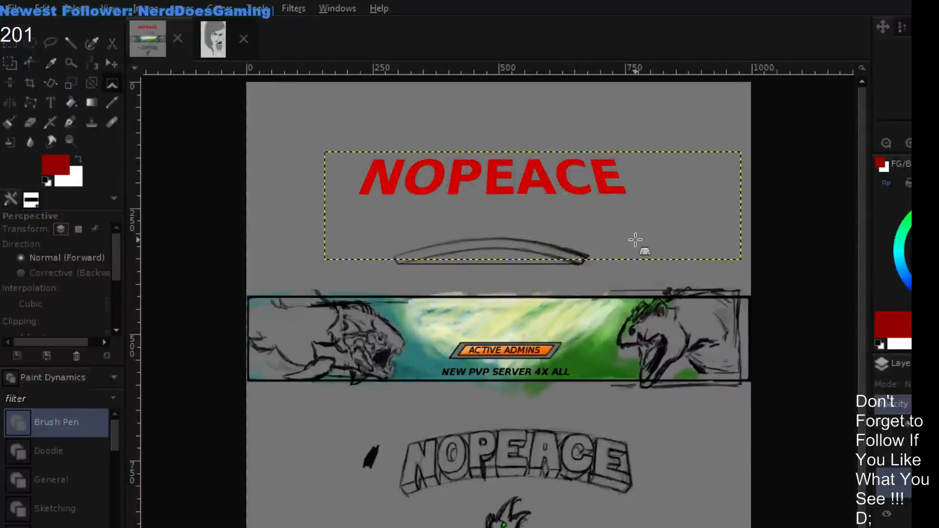
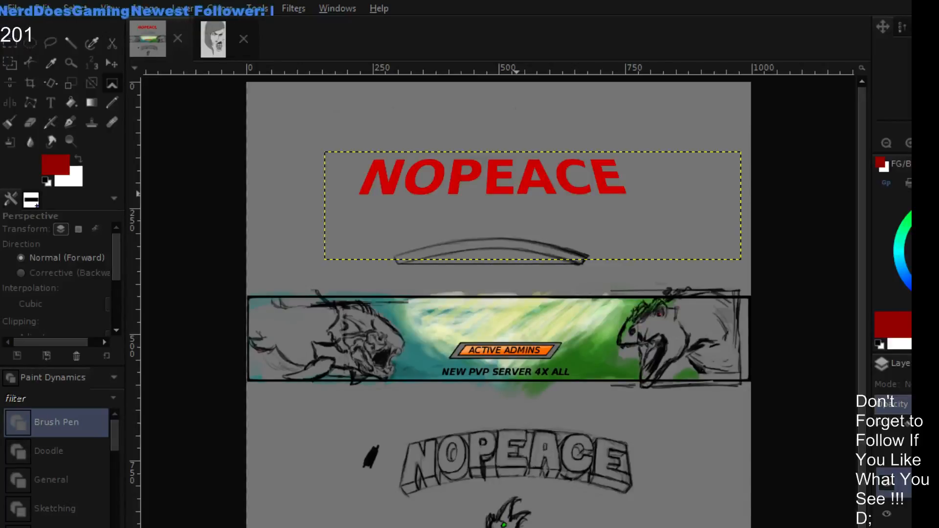
- Bend the red NOPEACE lettering above the banner into an upward arch and select its layer
click(638, 449)
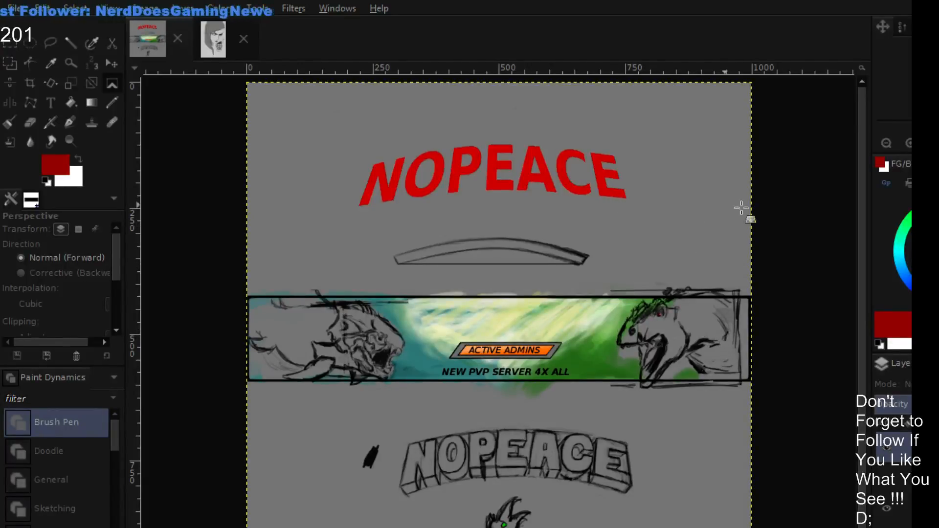
click(907, 145)
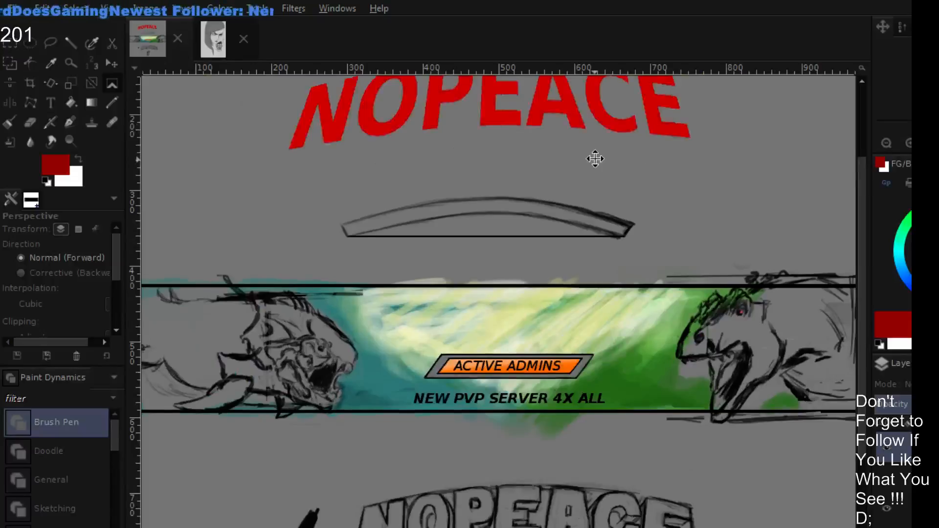
scroll(594, 157, up, 2)
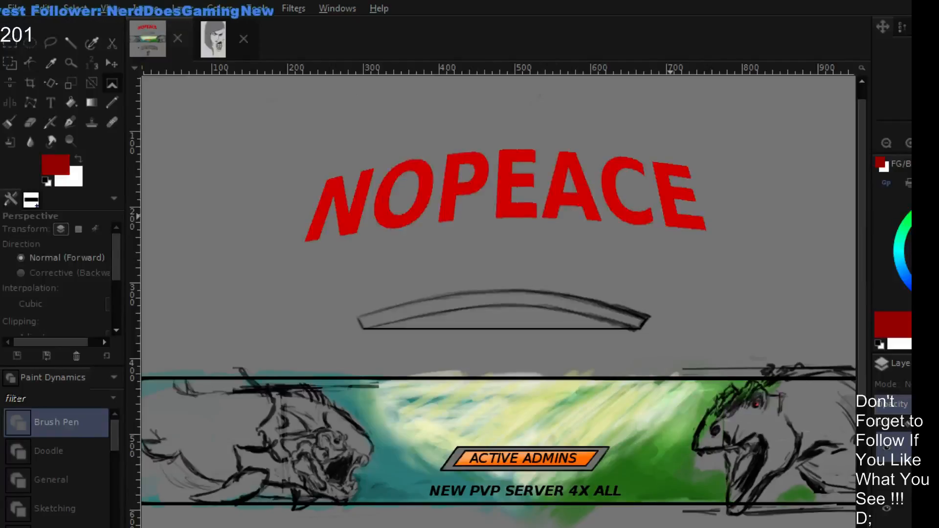
click(921, 508)
click(885, 509)
click(885, 509)
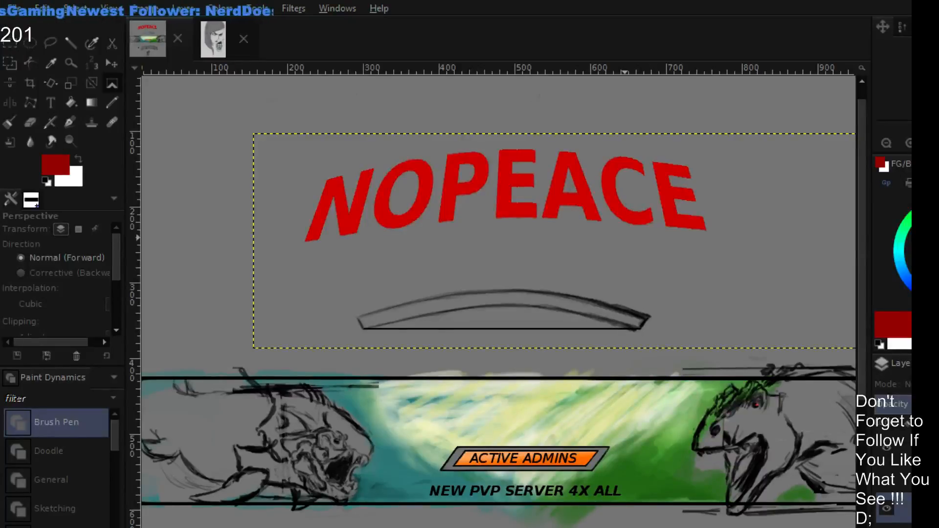
- Rework the bend of the red NOPEACE lettering into a steeper arch and compare it with the banner and sketched lettering
key(ctrl+z)
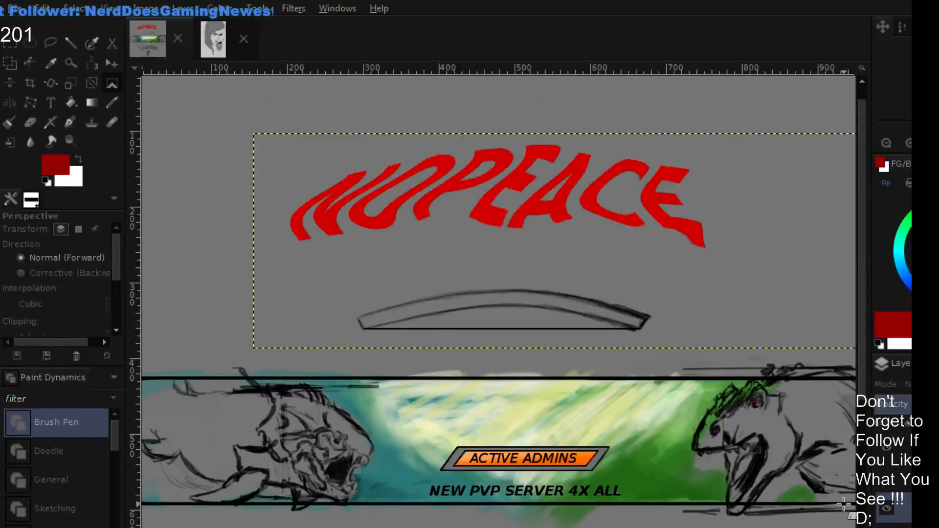
key(ctrl+y)
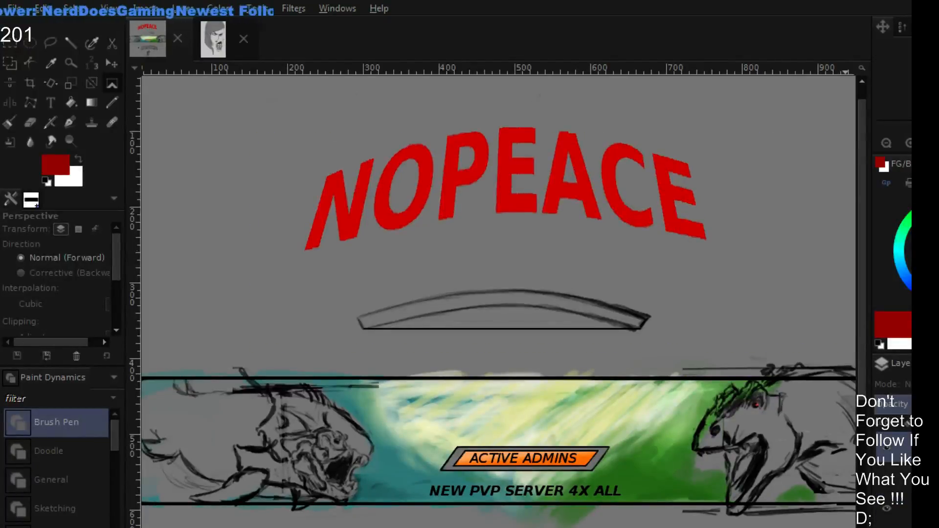
scroll(691, 290, down, 2)
scroll(692, 288, up, 2)
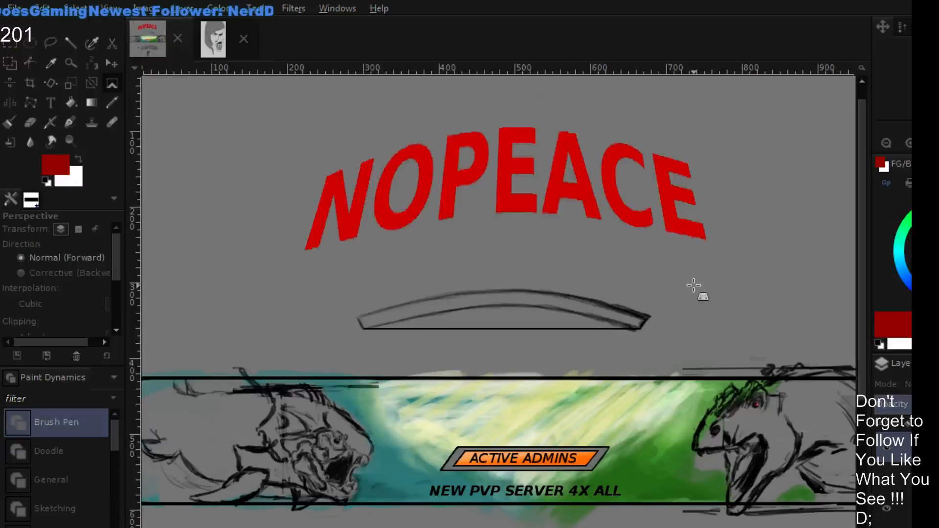
scroll(693, 285, down, 2)
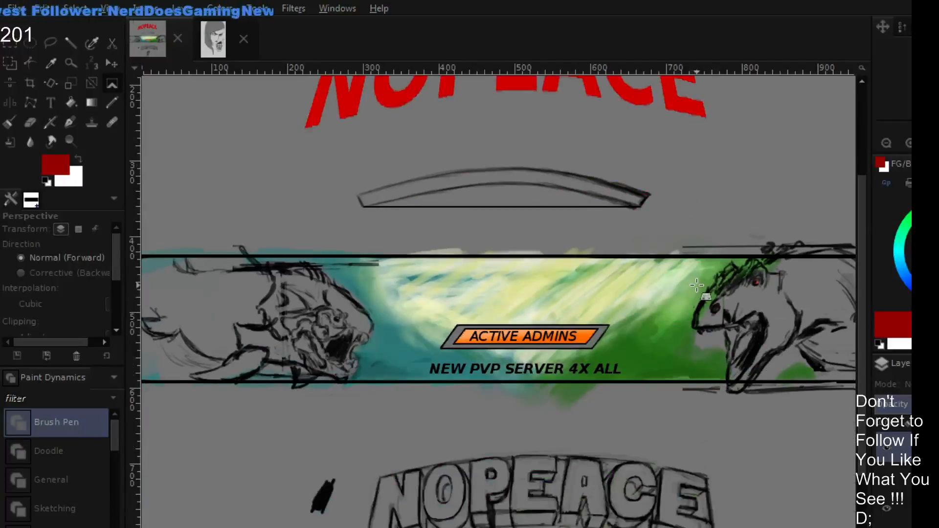
scroll(697, 285, up, 2)
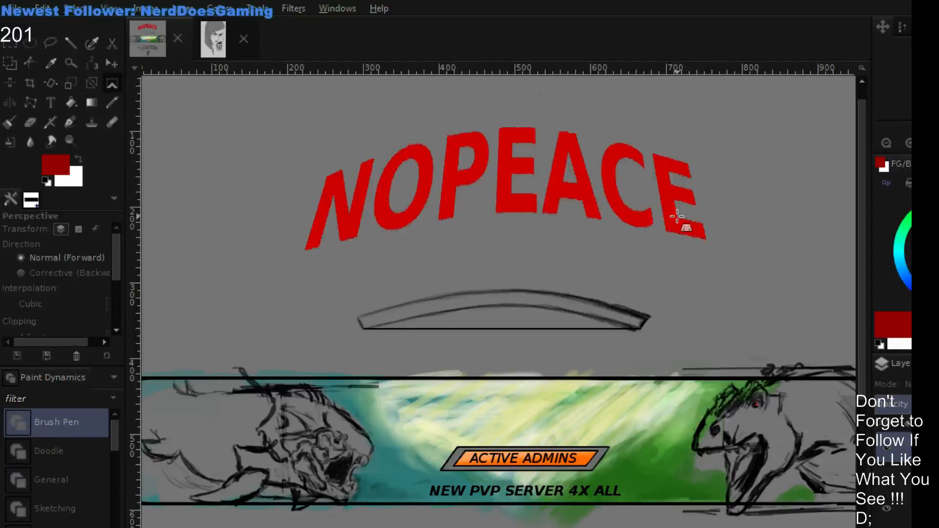
- Revert the bent red NOPEACE lettering to editable straight text and narrow its text box to fit the word
click(51, 103)
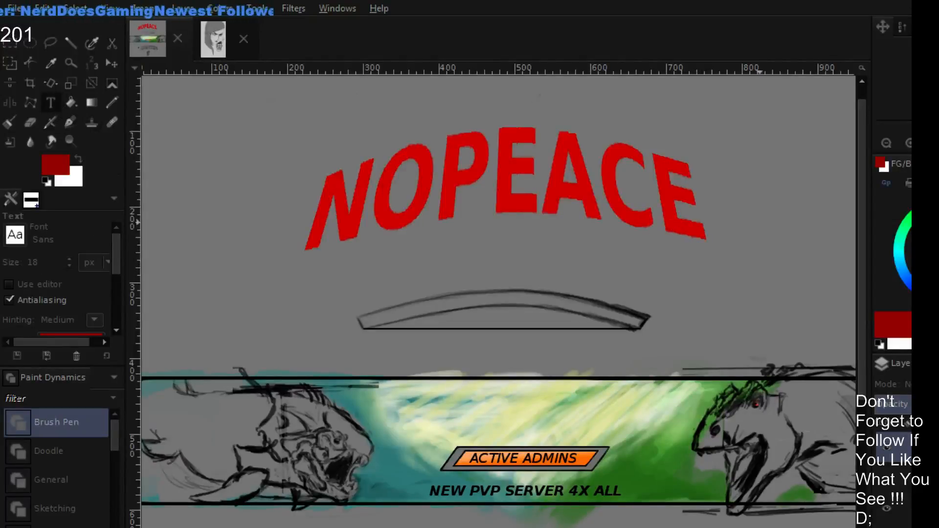
click(653, 211)
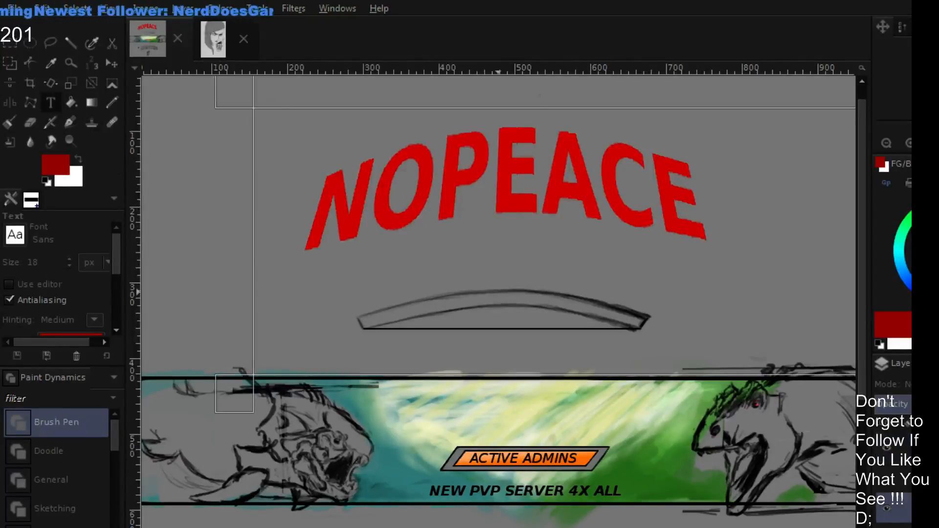
click(473, 291)
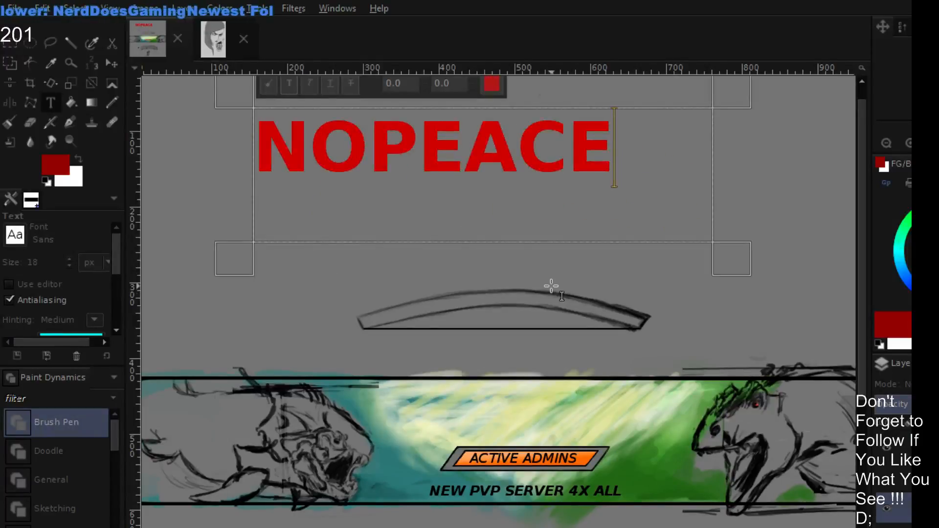
scroll(551, 286, up, 1)
drag(753, 297, 650, 289)
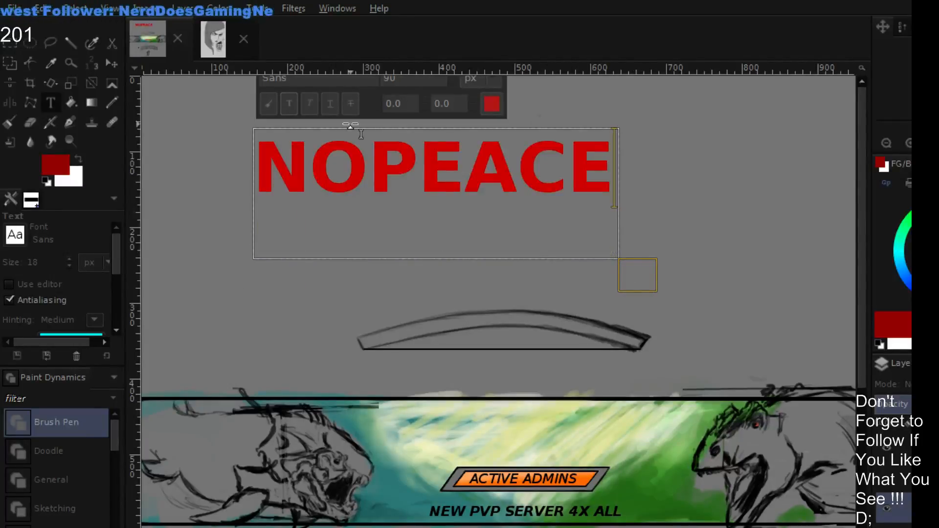
click(722, 228)
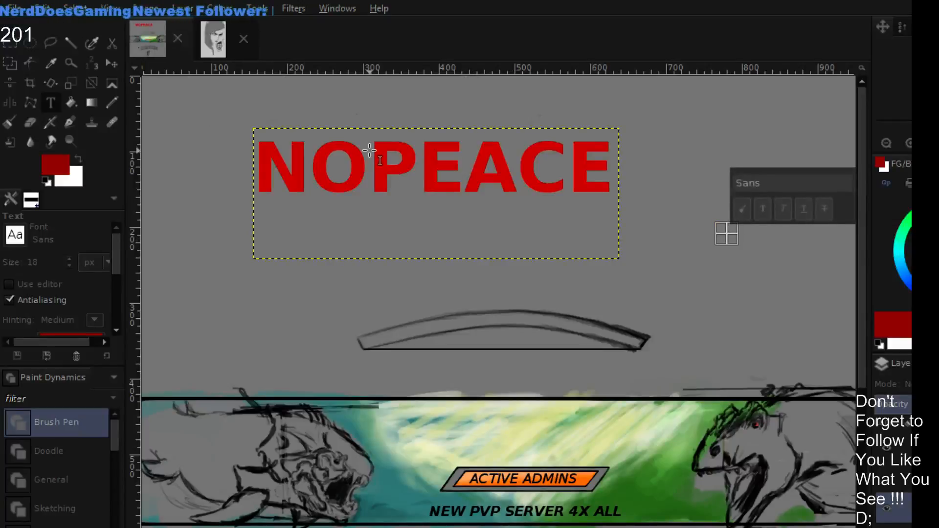
- Apply a Perspective transform to the red NOPEACE text that spreads both lower corners outward and downward
click(112, 83)
click(479, 165)
drag(255, 268, 212, 307)
drag(621, 259, 656, 303)
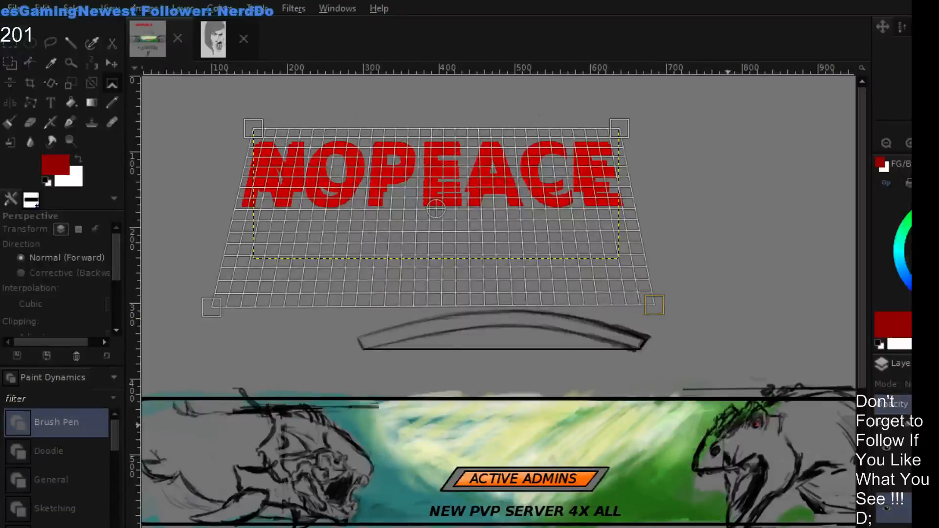
key(Return)
- Flare the base of the red NOPEACE text further by spreading its lower corners with additional Perspective transforms
drag(651, 300, 683, 304)
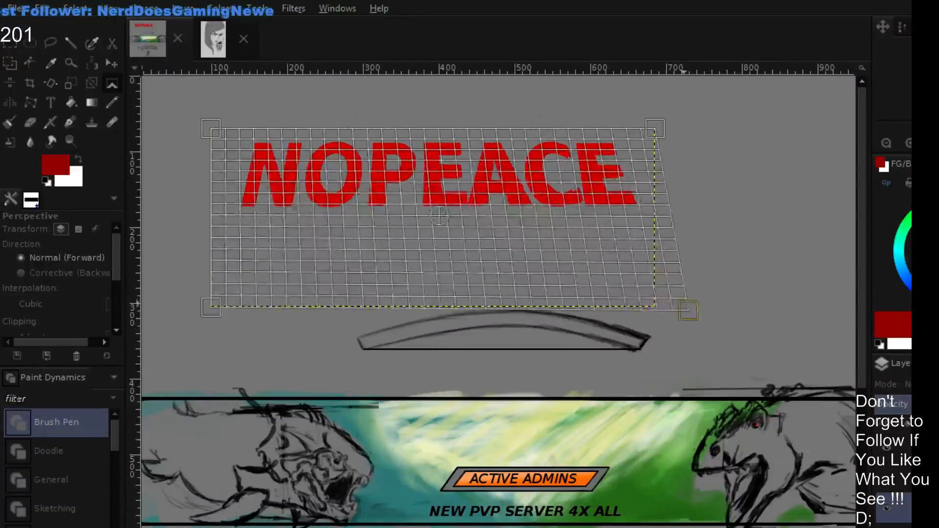
drag(211, 312, 189, 315)
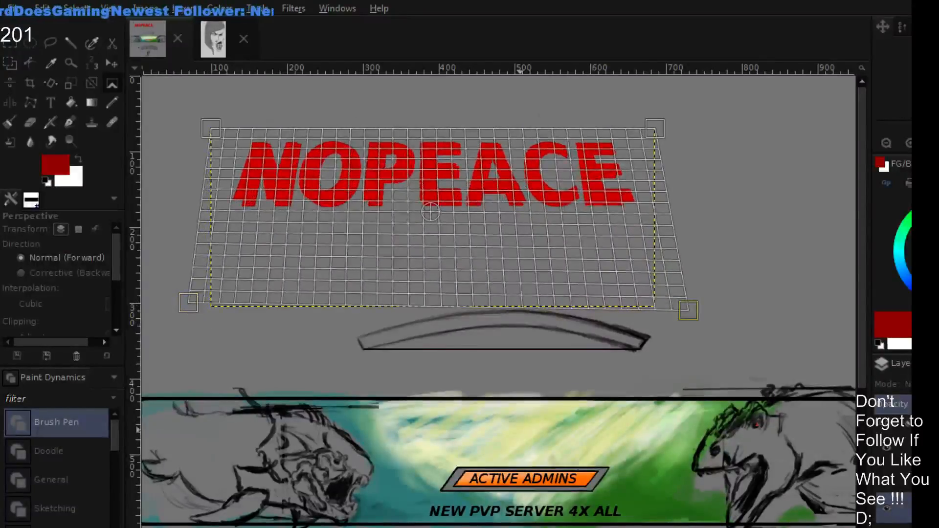
key(Return)
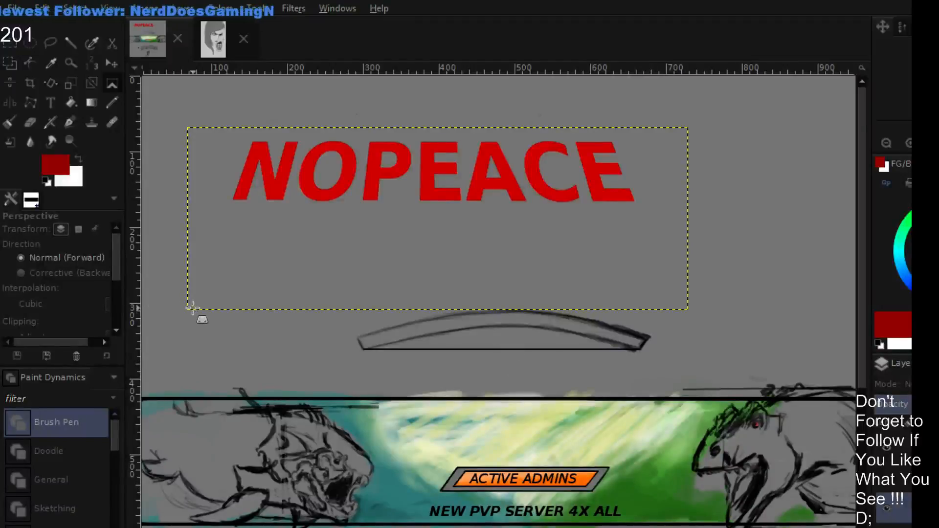
drag(192, 308, 188, 309)
key(Return)
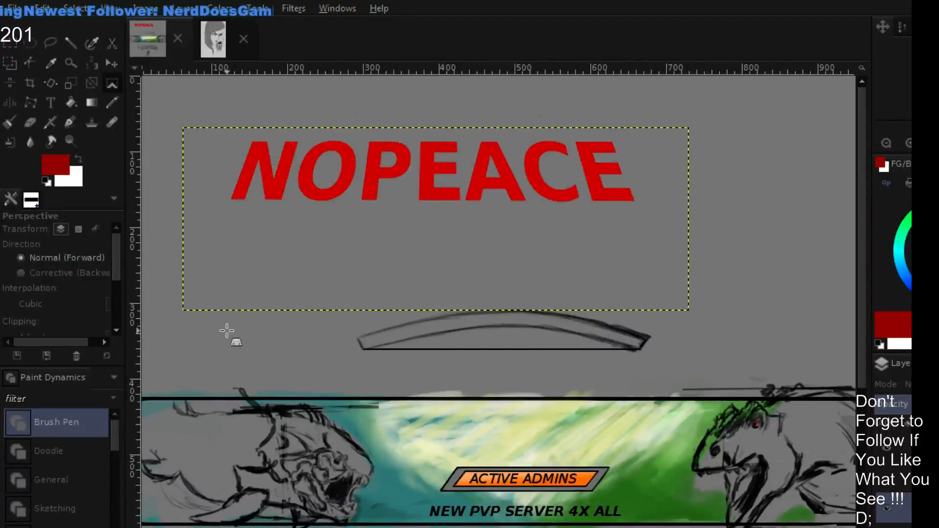
- Adjust the NOPEACE perspective with the upper corners raised and drawn inward, and bend the lettering into an arch
drag(190, 310, 172, 309)
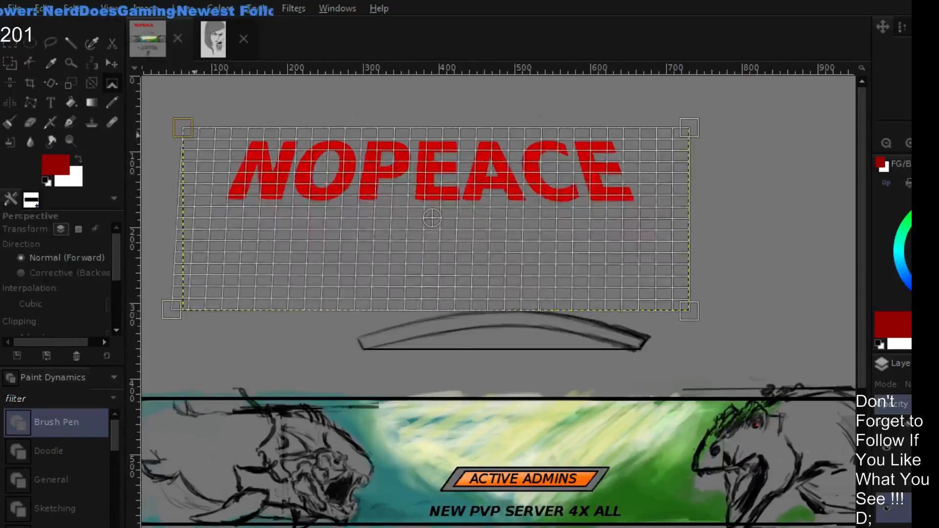
drag(183, 128, 194, 118)
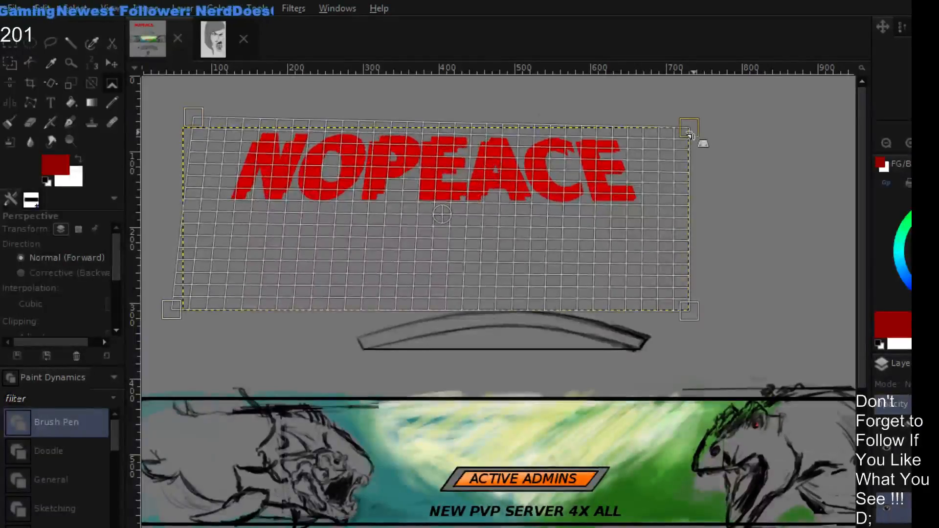
drag(689, 133, 672, 116)
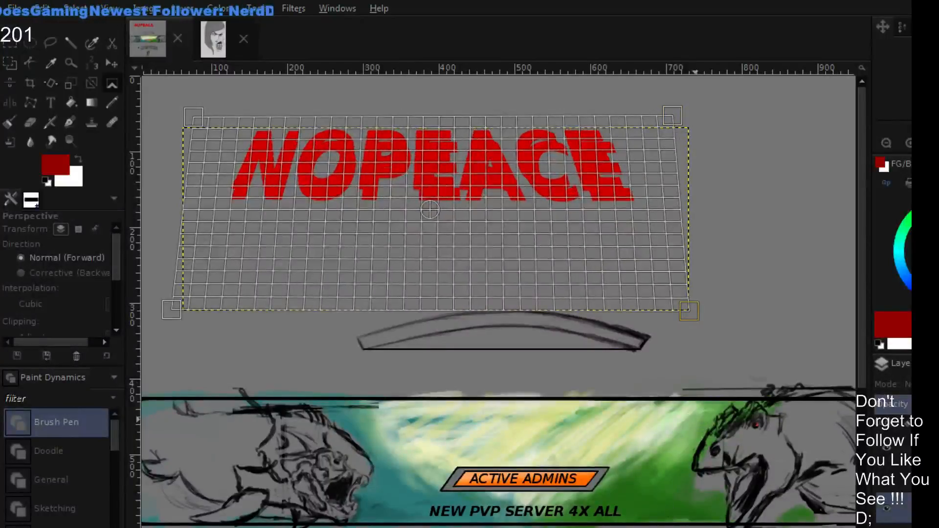
key(Escape)
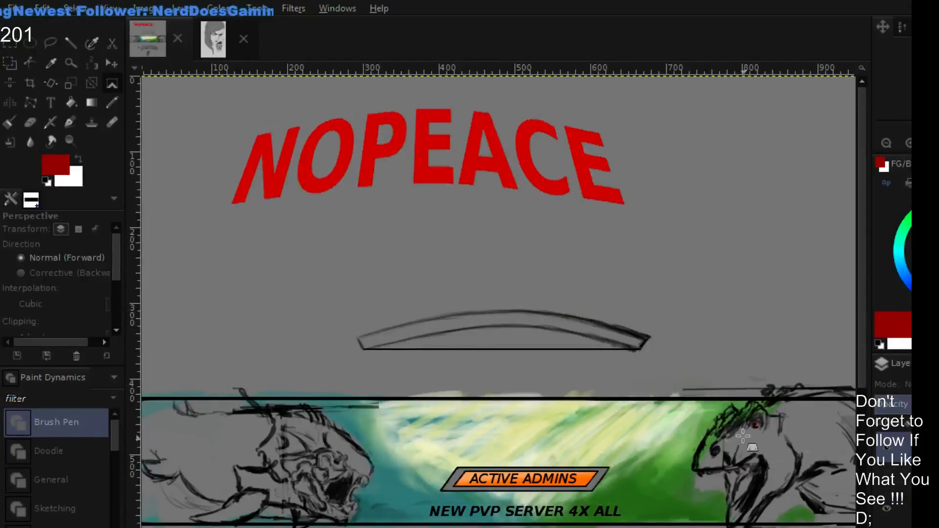
- Move the arched red NOPEACE text down below the banner, just above the sketched NOPEACE lettering
mouse_move(508, 232)
mouse_down()
mouse_move(545, 298)
mouse_move(512, 230)
mouse_up()
click(112, 64)
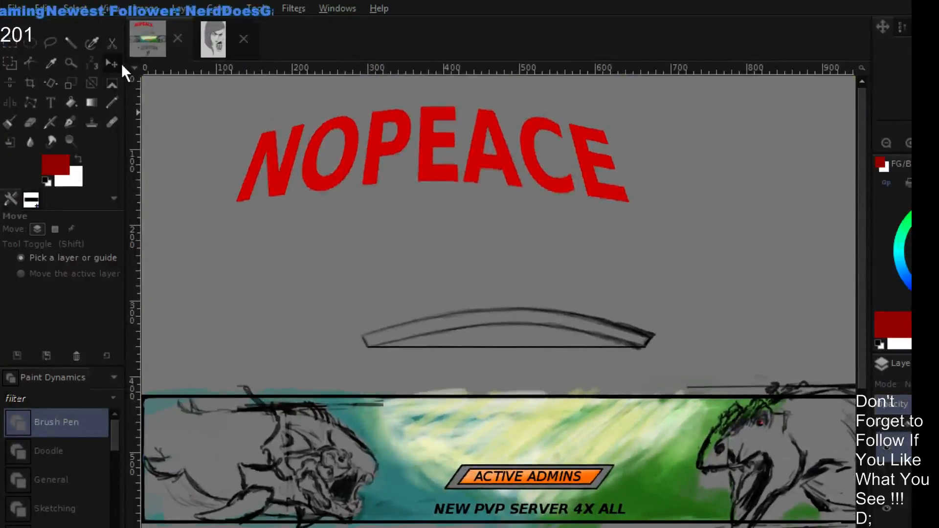
drag(457, 182, 544, 459)
scroll(563, 254, down, 2)
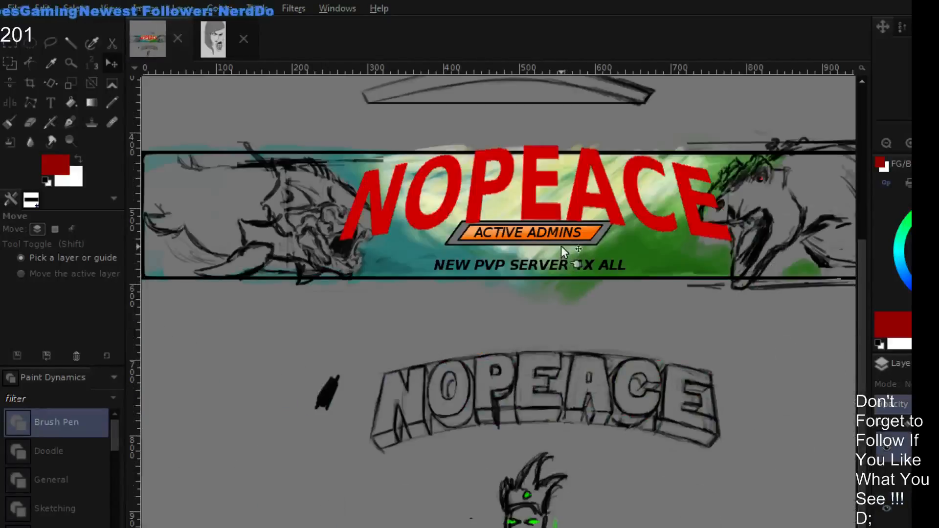
scroll(562, 247, up, 1)
mouse_move(528, 310)
mouse_down()
mouse_move(545, 503)
mouse_move(533, 500)
mouse_move(533, 417)
mouse_up()
scroll(535, 419, down, 3)
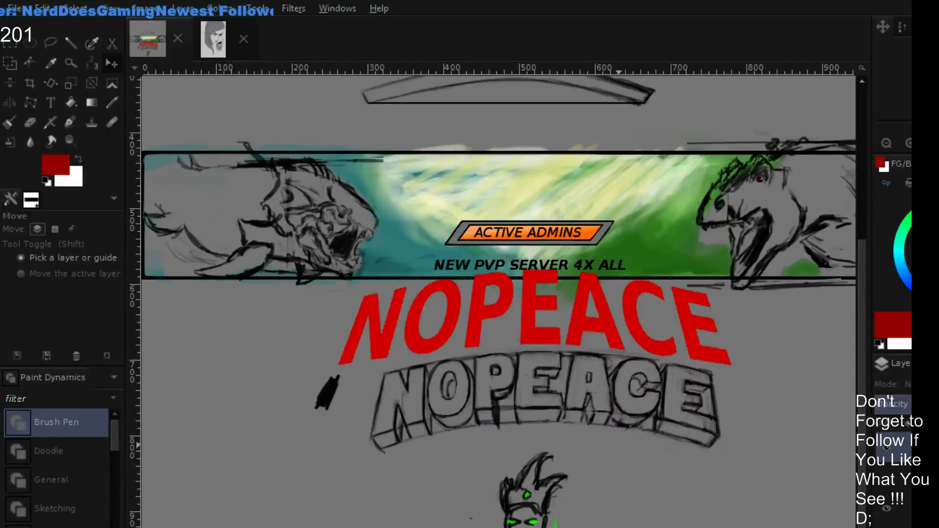
- Hide the layer of the arched red NOPEACE text
click(619, 444)
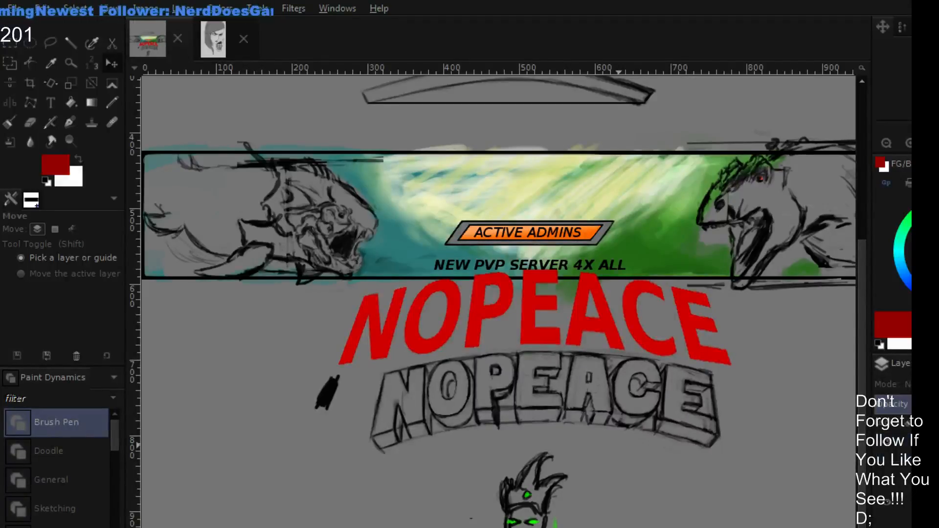
click(894, 502)
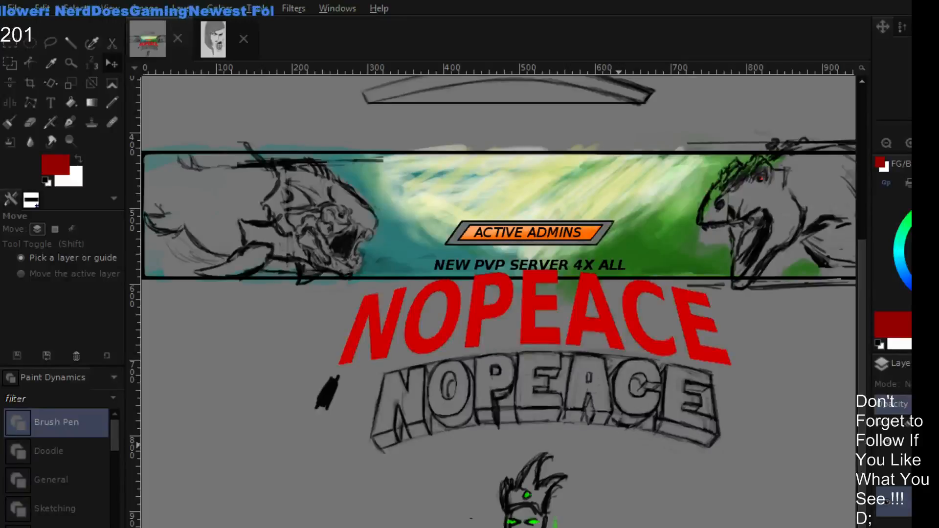
click(886, 502)
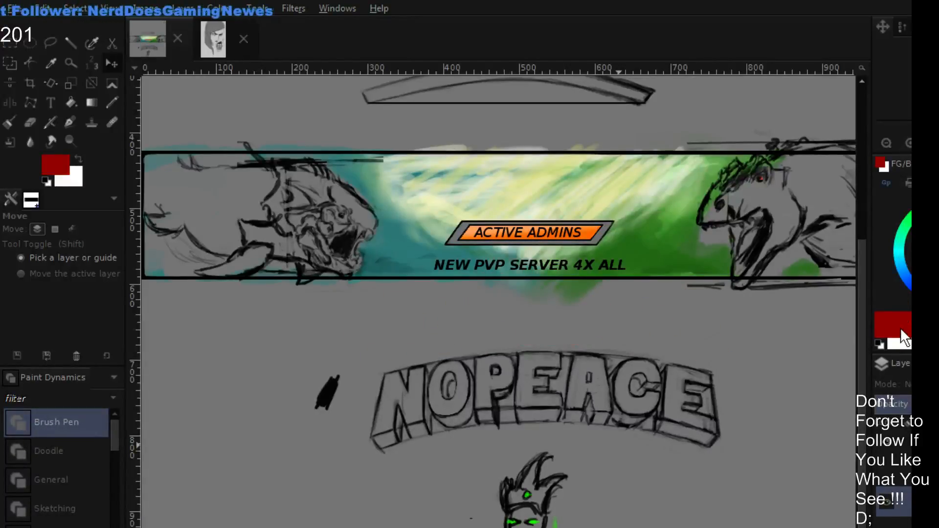
- Sketch bright green guide lines with the Paintbrush along the arched top, sides and base of the drawn NOPEACE lettering
key(d)
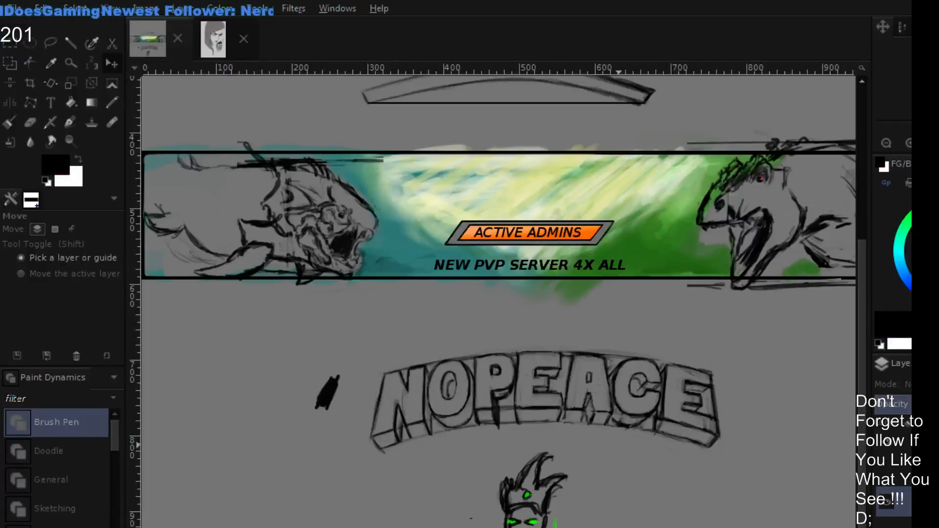
key(p)
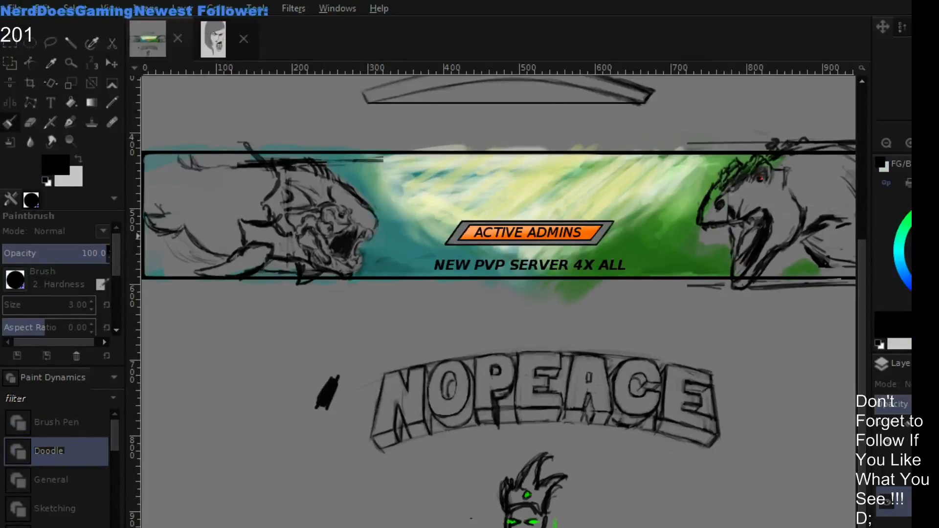
click(919, 218)
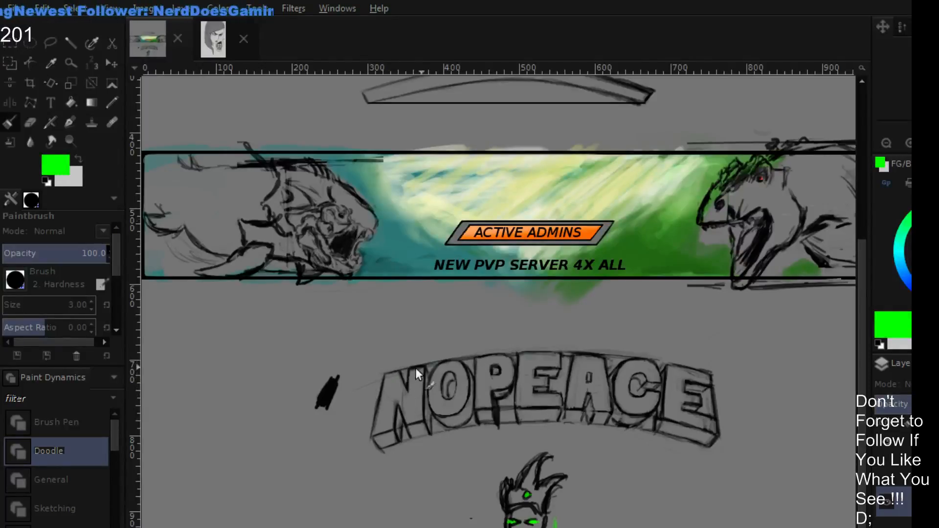
mouse_move(365, 394)
mouse_down()
mouse_move(553, 338)
mouse_move(479, 355)
mouse_move(527, 341)
mouse_move(624, 346)
mouse_move(557, 340)
mouse_move(705, 372)
mouse_move(690, 365)
mouse_move(723, 386)
mouse_up()
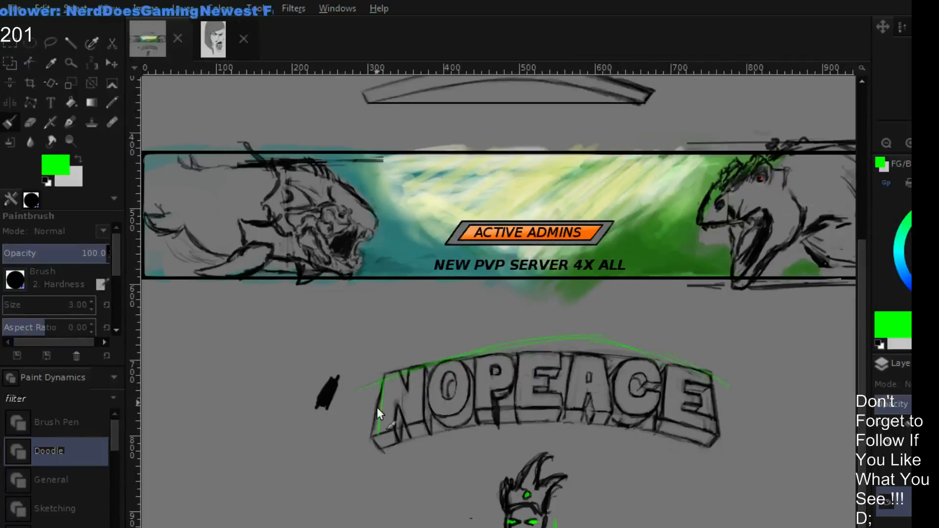
mouse_move(405, 422)
mouse_down()
mouse_move(570, 400)
mouse_move(545, 403)
mouse_move(617, 409)
mouse_up()
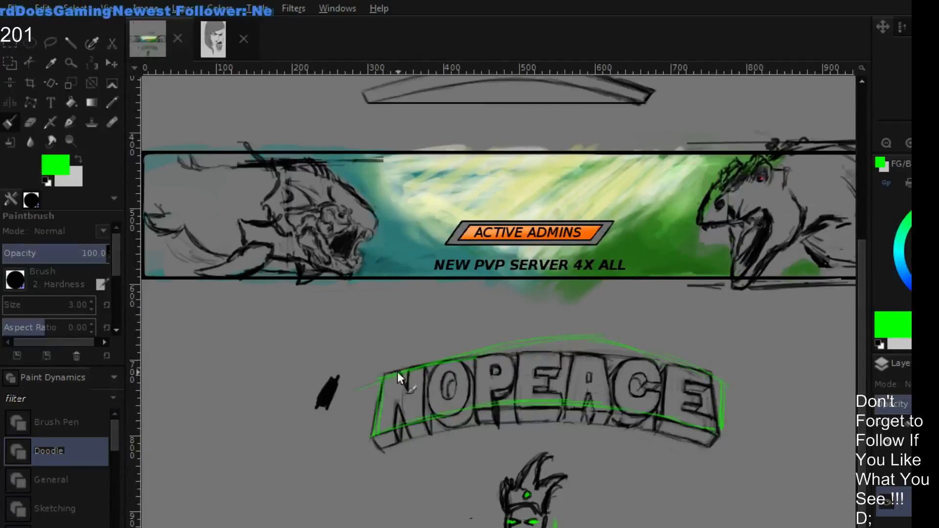
mouse_move(397, 372)
mouse_down()
mouse_move(607, 352)
mouse_move(726, 384)
mouse_move(577, 338)
mouse_move(433, 360)
mouse_up()
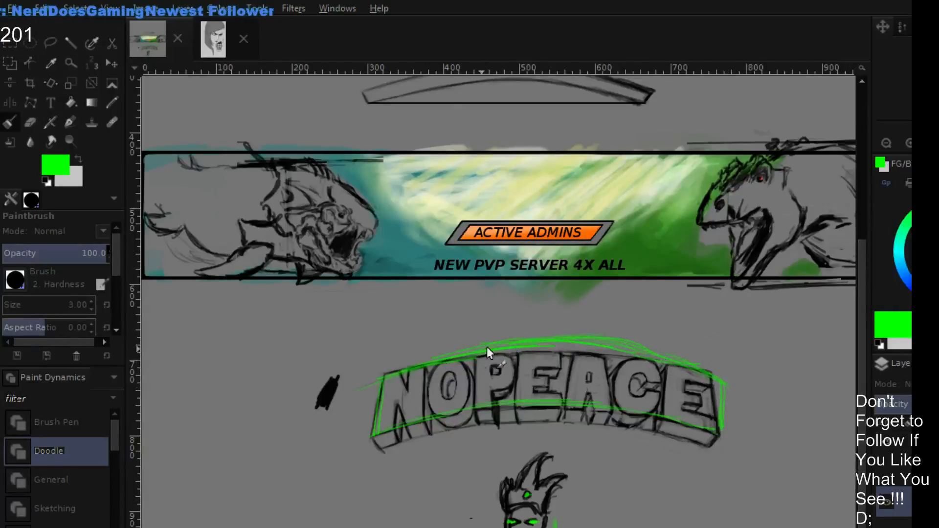
mouse_move(487, 348)
mouse_down()
mouse_move(396, 374)
mouse_move(523, 336)
mouse_move(472, 352)
mouse_move(577, 335)
mouse_move(550, 340)
mouse_move(711, 385)
mouse_move(632, 350)
mouse_move(629, 335)
mouse_move(709, 366)
mouse_move(672, 359)
mouse_move(715, 401)
mouse_up()
- Undo the green guide lines over the drawn lettering and show the arched red NOPEACE text again
key(shift+e)
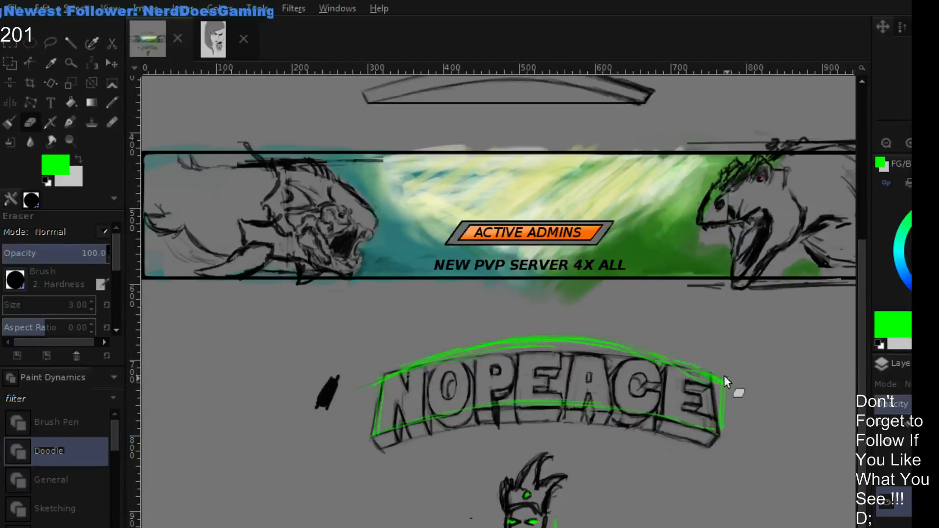
click(884, 525)
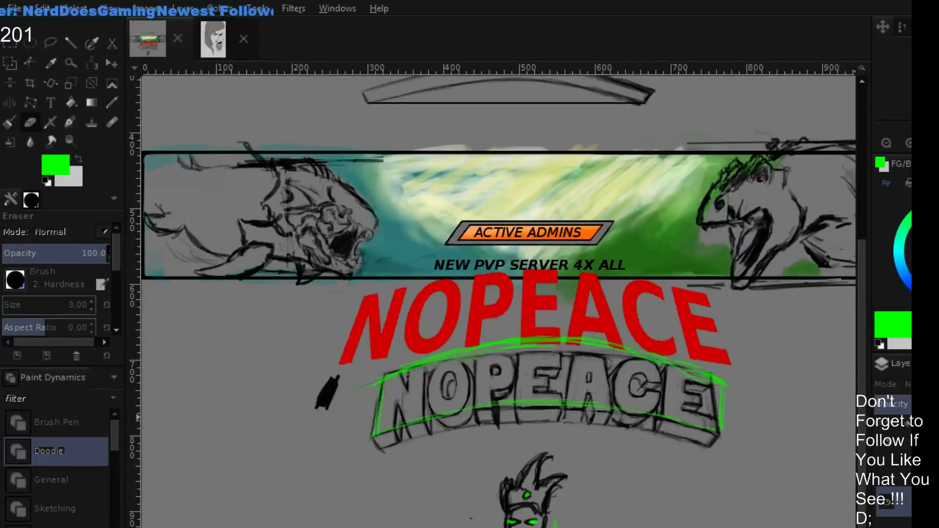
click(890, 504)
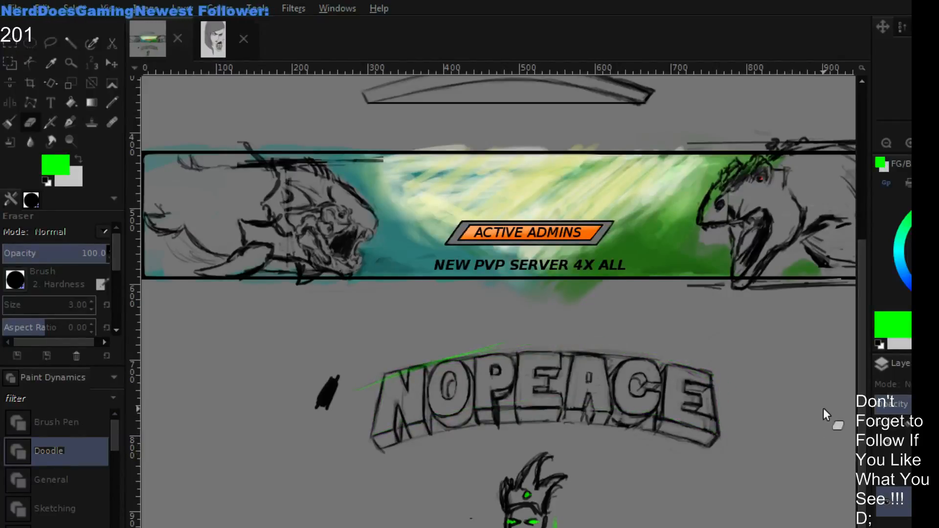
key(ctrl+z)
key(ctrl+z)
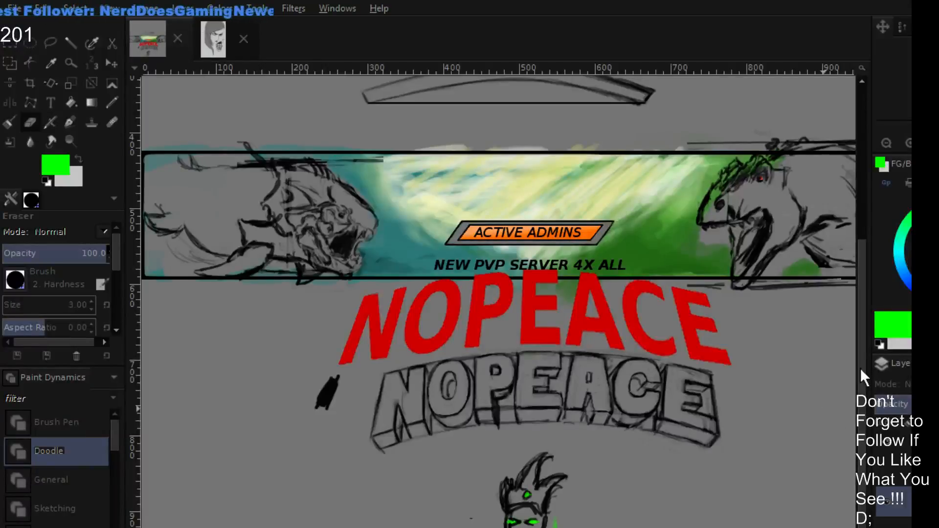
- Duplicate the arched red NOPEACE text layer and move one of the two copies up over the banner
key(m)
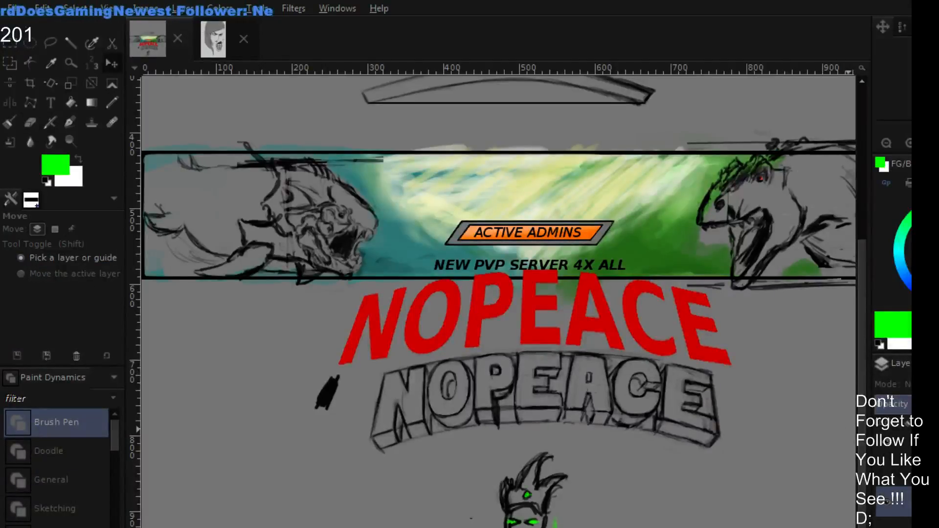
click(886, 500)
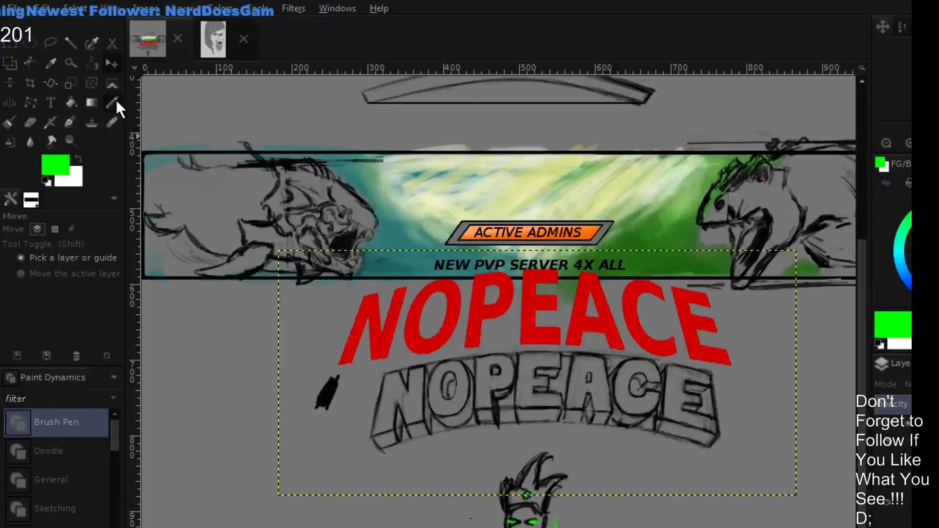
drag(396, 331, 389, 176)
- Try recolouring the lower NOPEACE copy with bright green Paintbrush strokes in Hue mode over the middle E
click(12, 121)
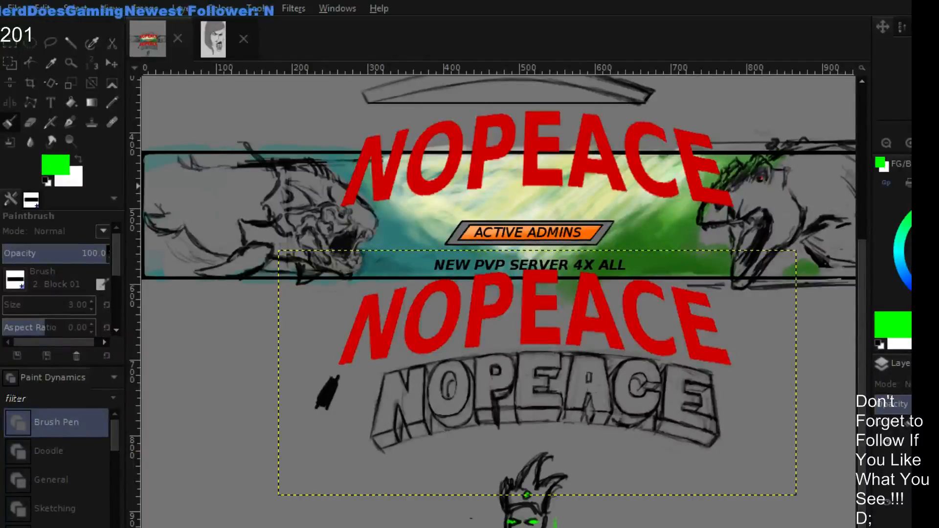
click(59, 484)
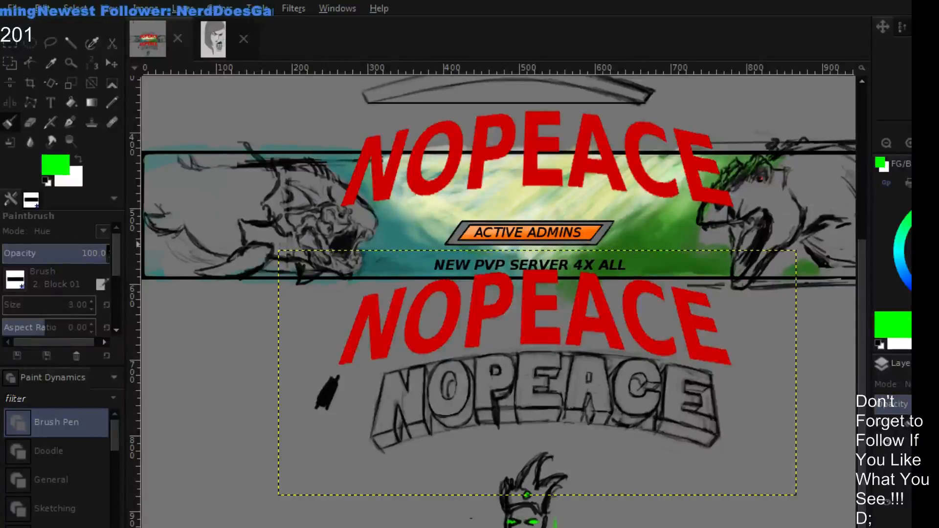
key(shift+e)
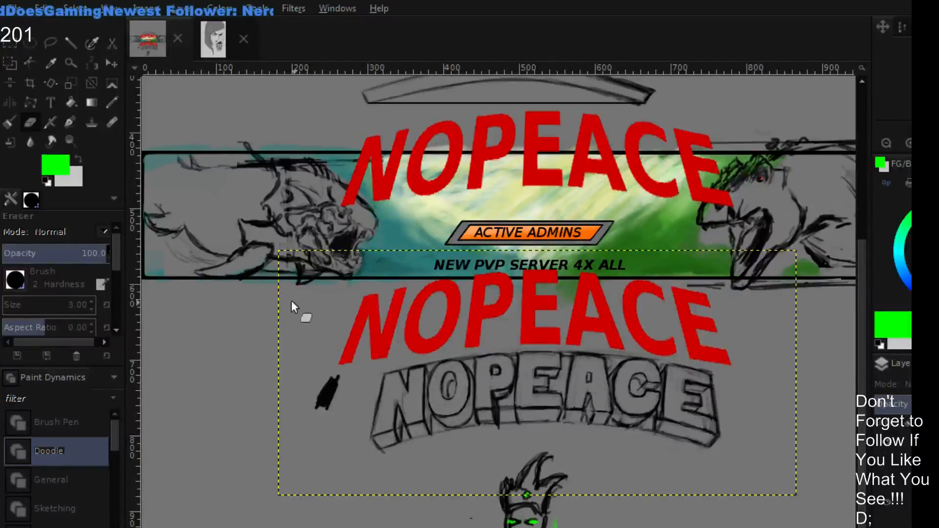
key(p)
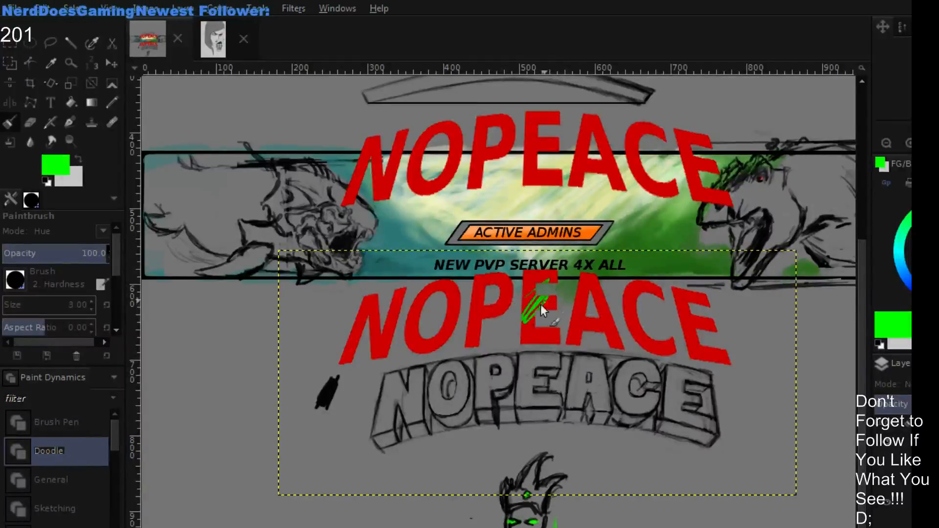
drag(540, 304, 519, 340)
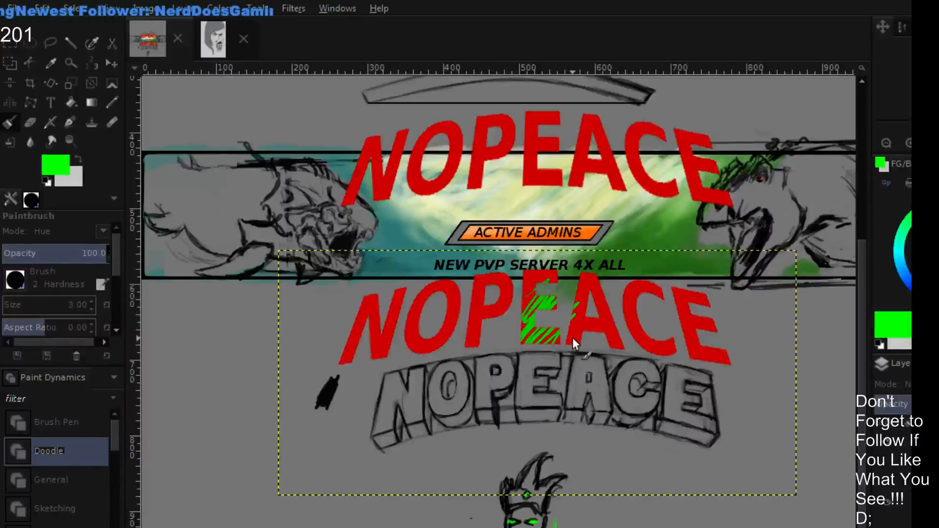
key(ctrl+z)
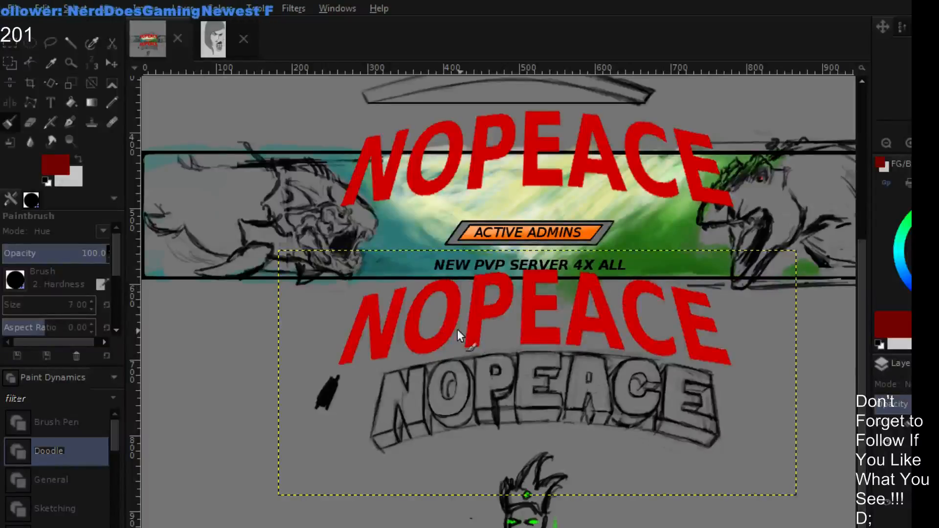
- Darken the whole lower NOPEACE copy with a dark red Paintbrush at size 28 in Value mode
key(bracketright)
key(bracketright)
key(bracketright)
key(bracketright)
key(bracketright)
key(bracketright)
key(bracketright)
key(bracketright)
key(bracketright)
key(bracketright)
key(bracketright)
key(bracketright)
key(bracketright)
key(bracketright)
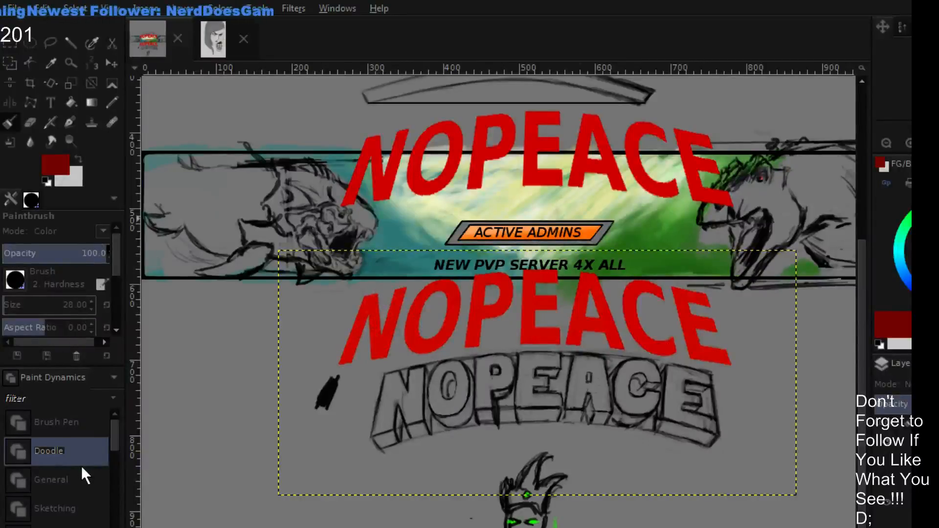
click(104, 231)
click(88, 525)
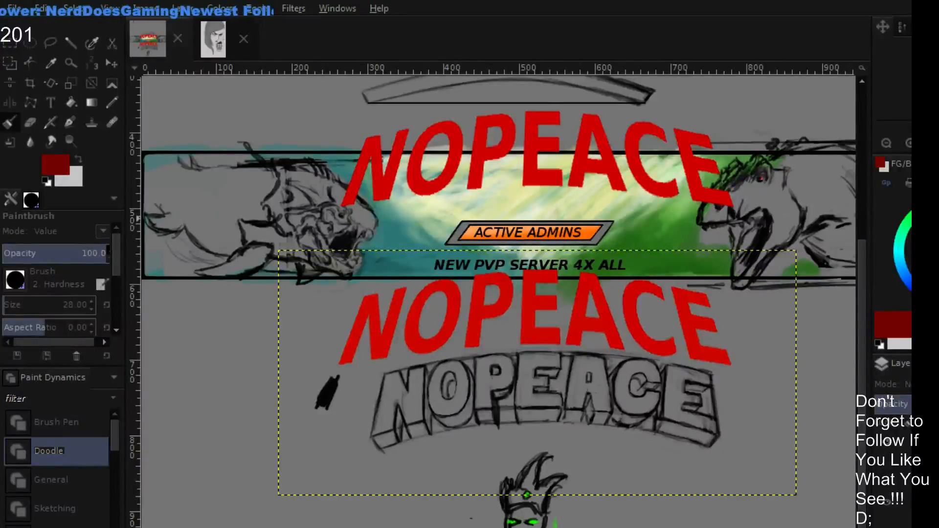
mouse_move(350, 329)
mouse_down()
mouse_move(369, 330)
mouse_move(374, 293)
mouse_move(360, 338)
mouse_move(383, 362)
mouse_move(348, 369)
mouse_move(344, 358)
mouse_move(430, 315)
mouse_move(465, 275)
mouse_move(473, 292)
mouse_move(461, 343)
mouse_move(479, 346)
mouse_move(544, 284)
mouse_move(553, 292)
mouse_move(538, 334)
mouse_move(553, 359)
mouse_move(588, 318)
mouse_move(612, 308)
mouse_move(607, 357)
mouse_move(592, 268)
mouse_move(607, 342)
mouse_move(684, 327)
mouse_move(685, 356)
mouse_move(737, 353)
mouse_move(713, 312)
mouse_up()
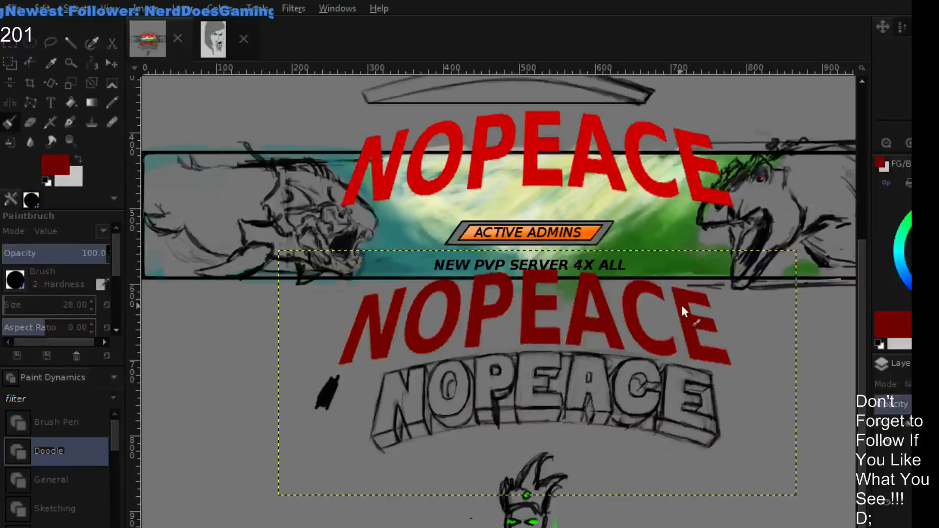
- Move the bright red NOPEACE copy onto the dark red one, offset slightly up and left as a 3D extrusion
click(902, 523)
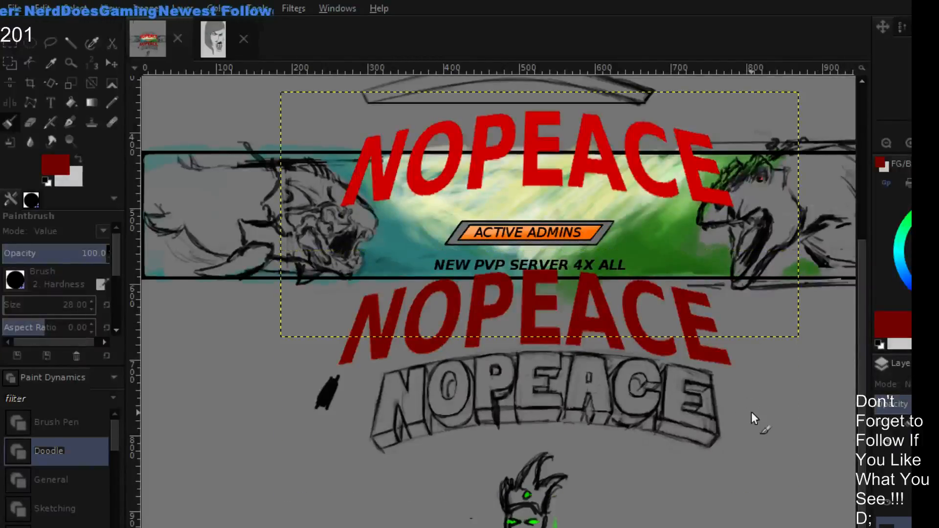
click(108, 63)
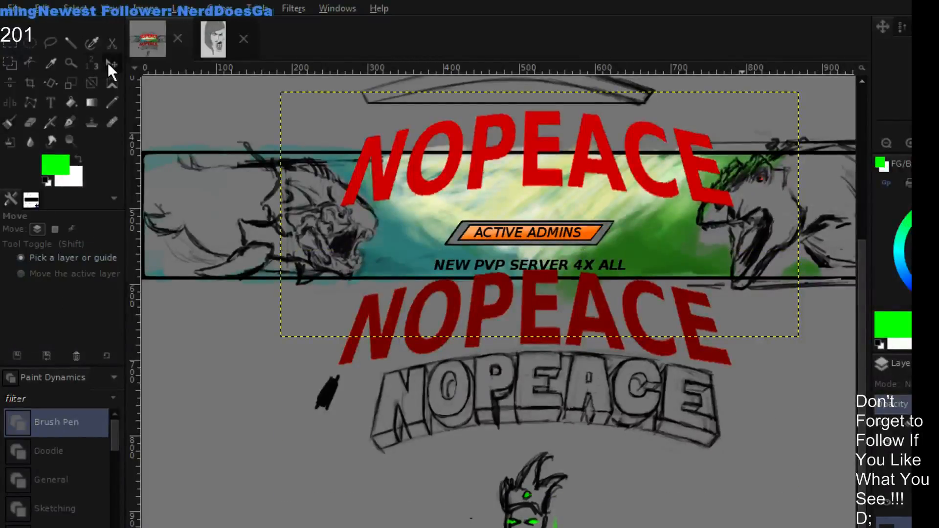
drag(494, 154, 491, 304)
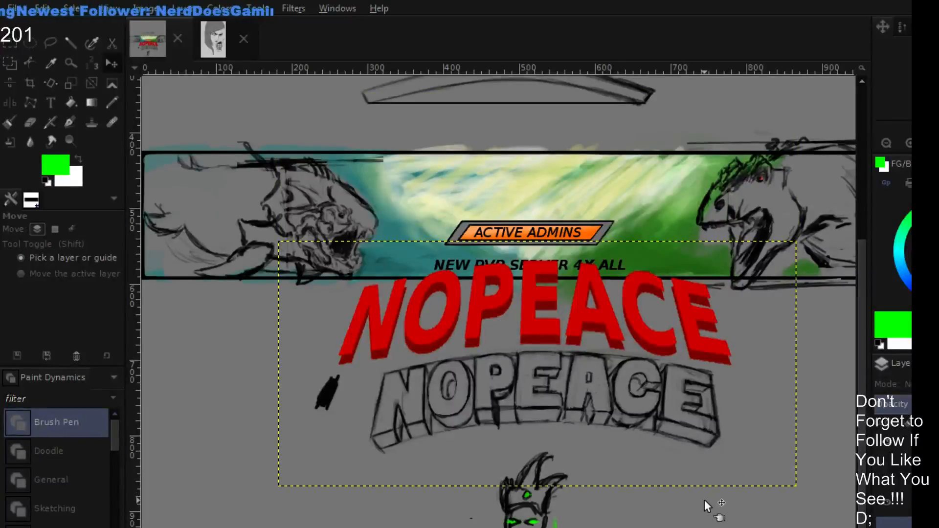
drag(547, 324, 547, 327)
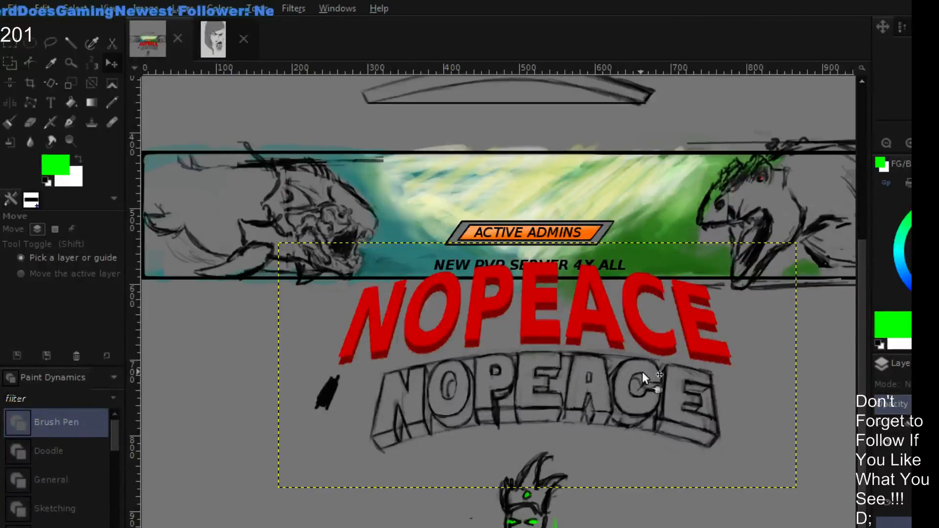
drag(421, 337, 419, 342)
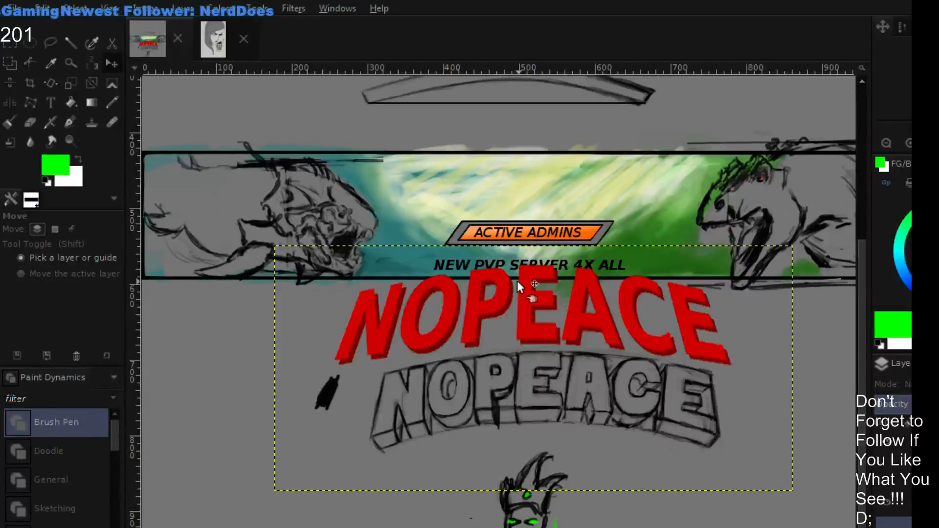
drag(412, 341, 413, 337)
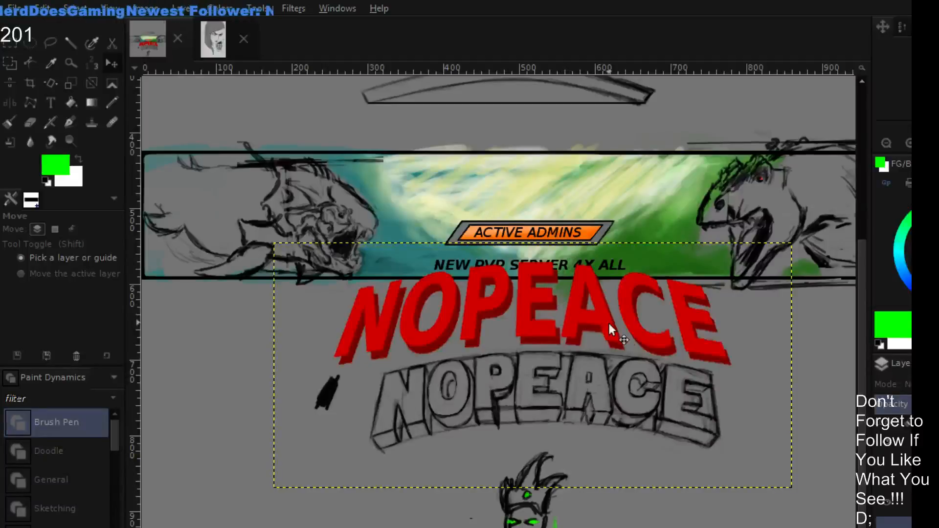
- Select the letters ACE of the bright red NOPEACE text with a rectangle and shift them slightly right over the dark copy
click(11, 44)
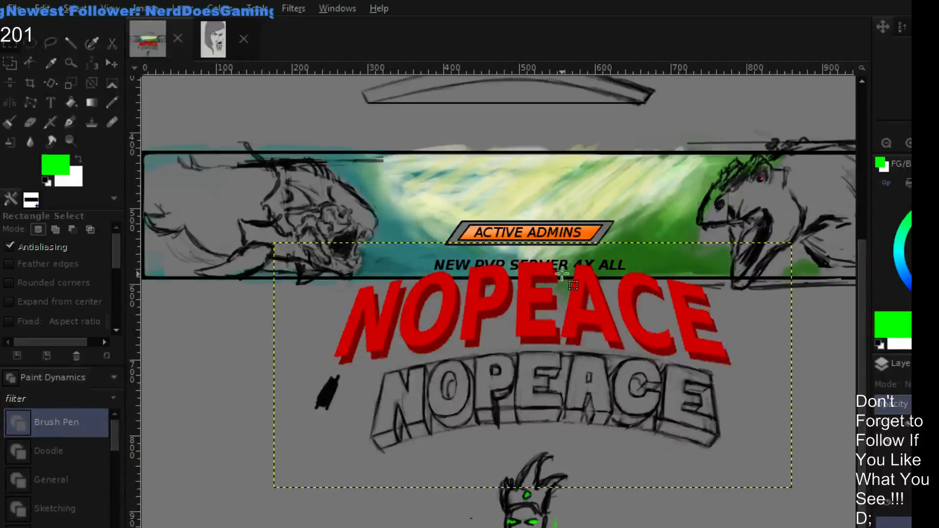
drag(561, 256, 752, 391)
key(ctrl+z)
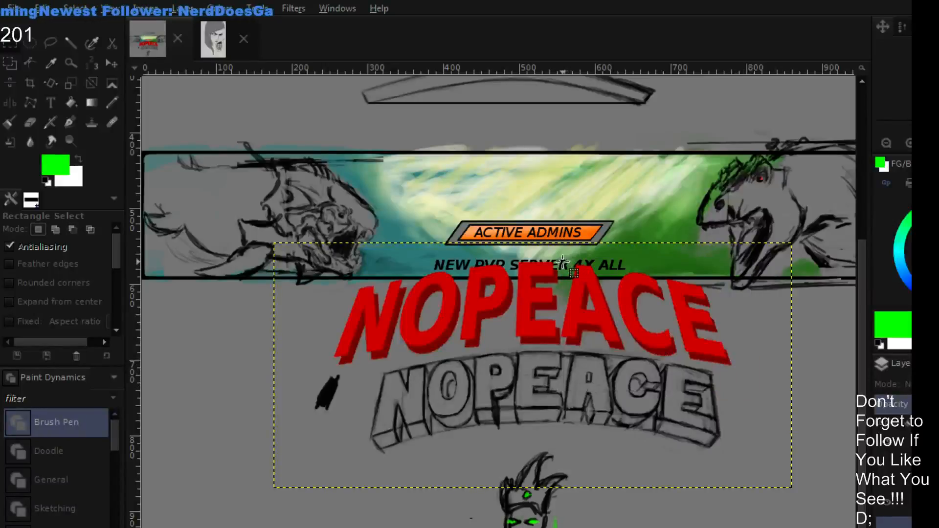
drag(560, 253, 740, 381)
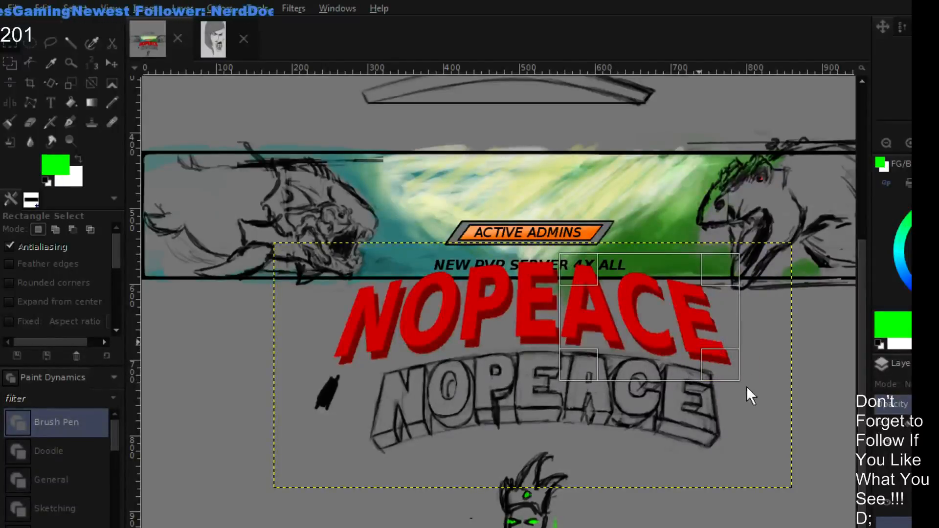
key(Return)
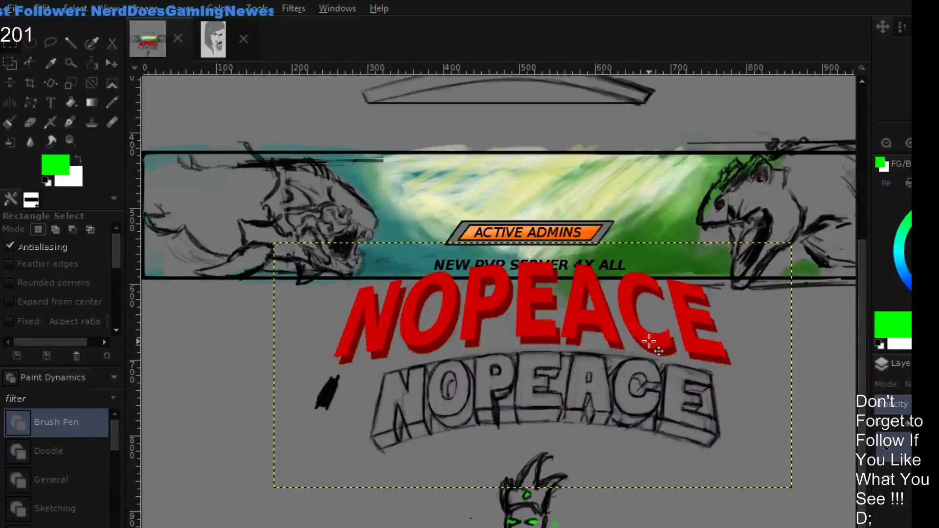
drag(649, 341, 656, 342)
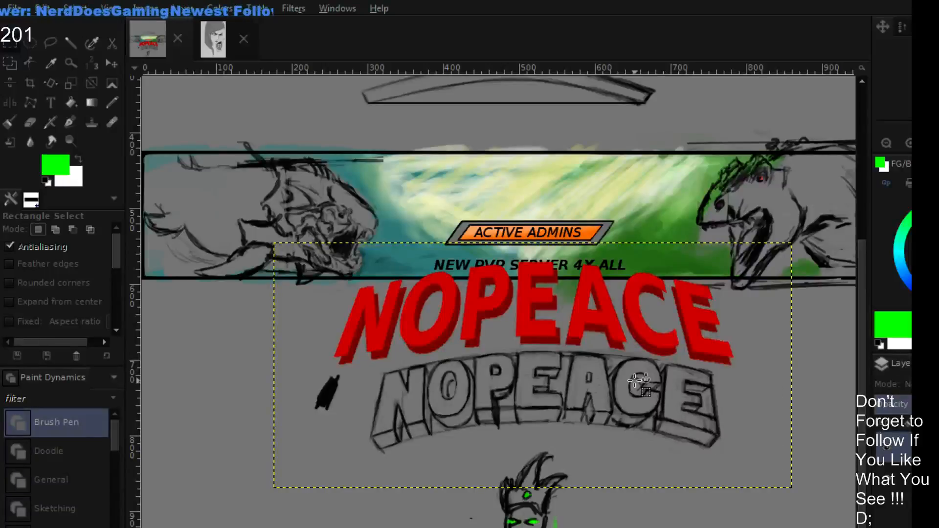
drag(616, 332, 620, 333)
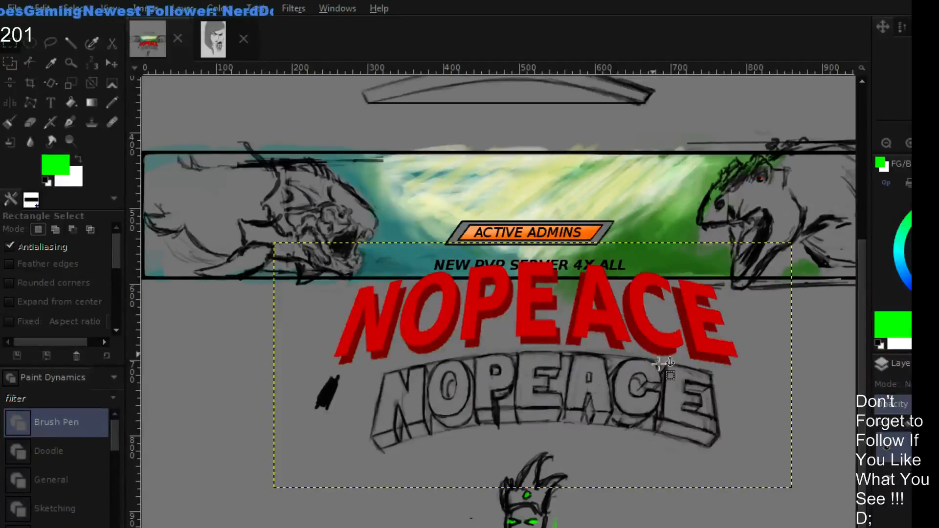
drag(621, 331, 619, 335)
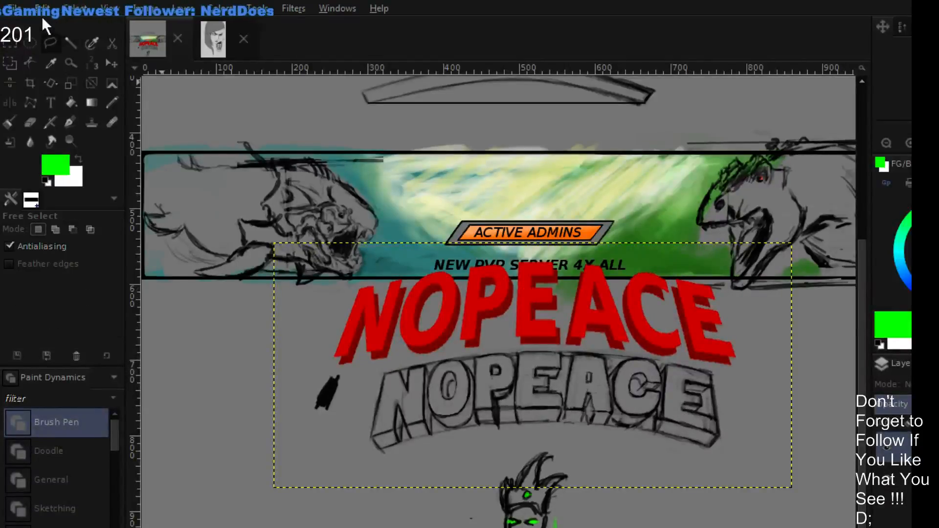
- Outline the middle E of the bright red NOPEACE text with Free Select and shift it slightly right and up over the dark copy
click(514, 287)
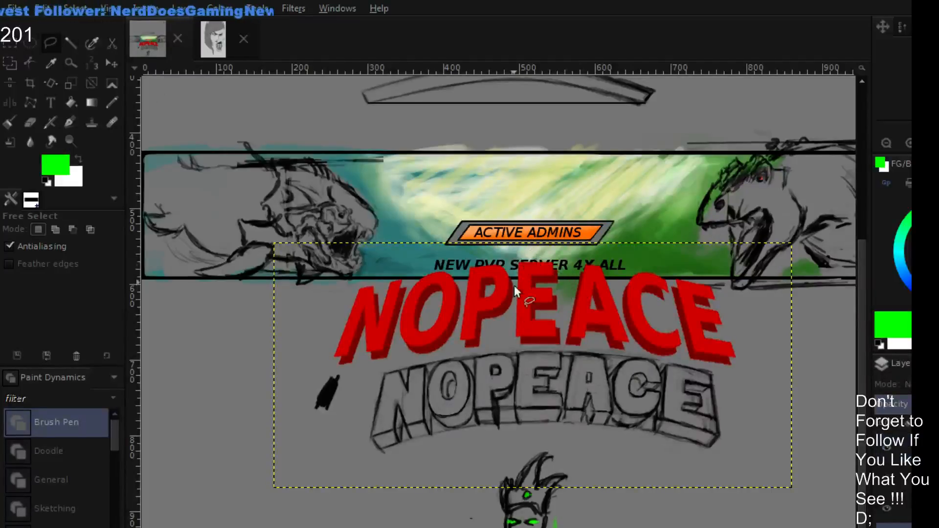
click(512, 331)
click(515, 250)
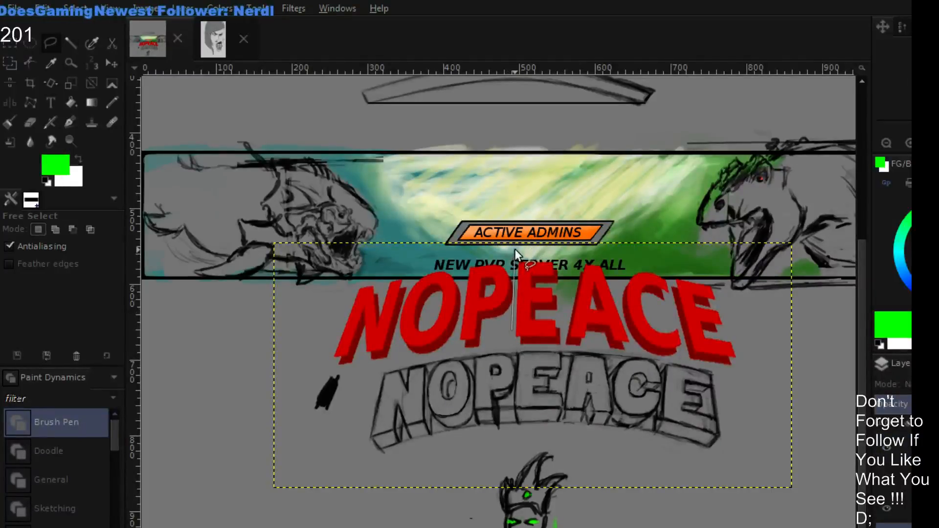
click(561, 252)
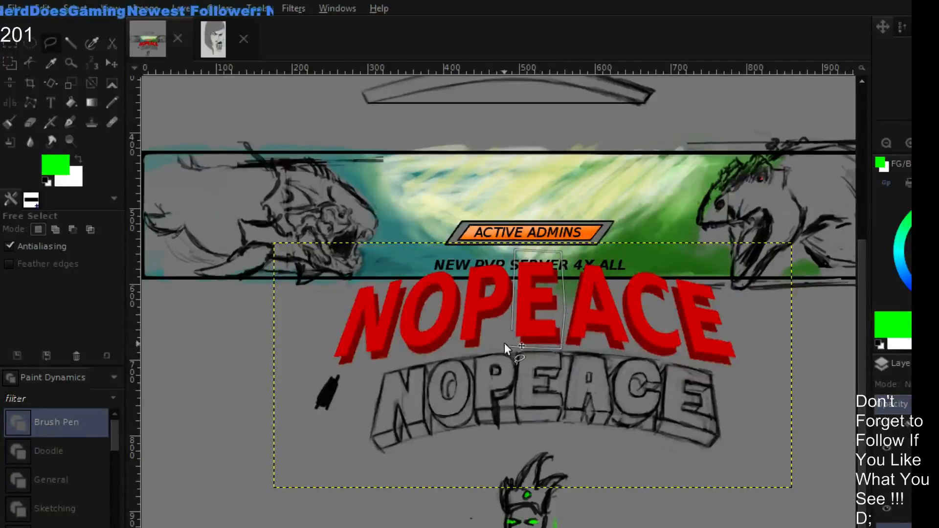
click(512, 330)
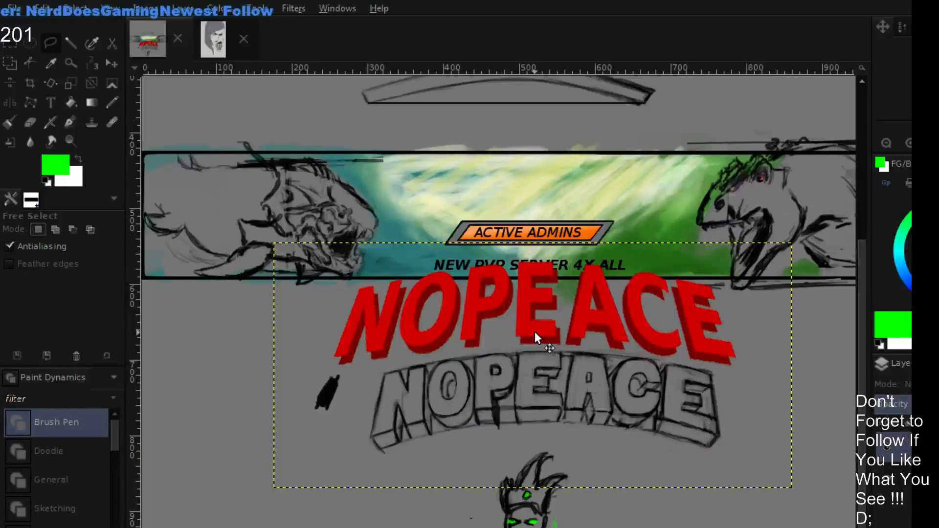
drag(535, 332, 539, 326)
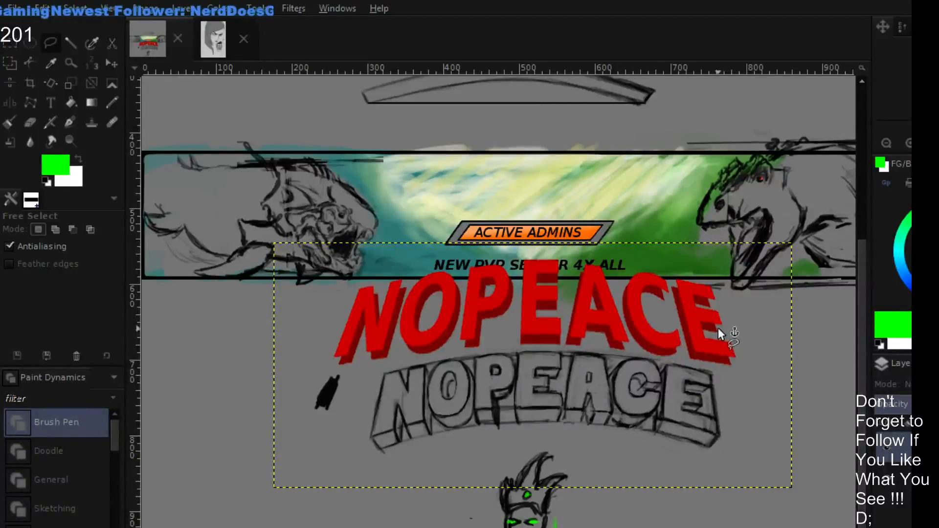
- Merge the bright red NOPEACE layer with the dark red extrusion layer into a single layer
scroll(676, 285, up, 1)
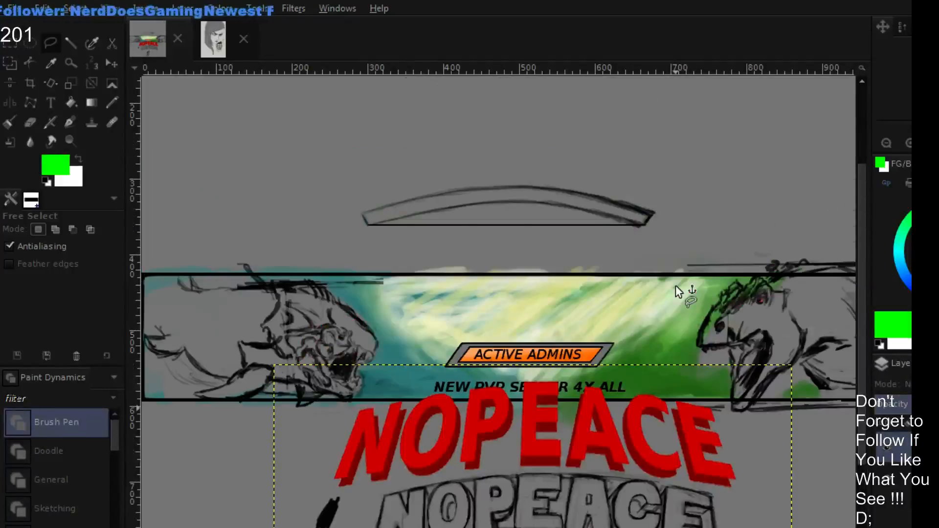
scroll(676, 285, down, 1)
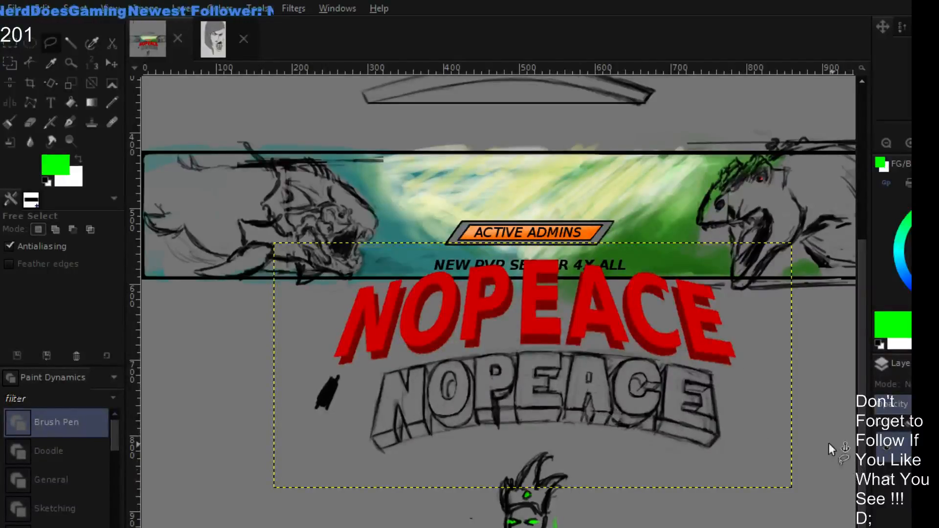
scroll(894, 480, down, 1)
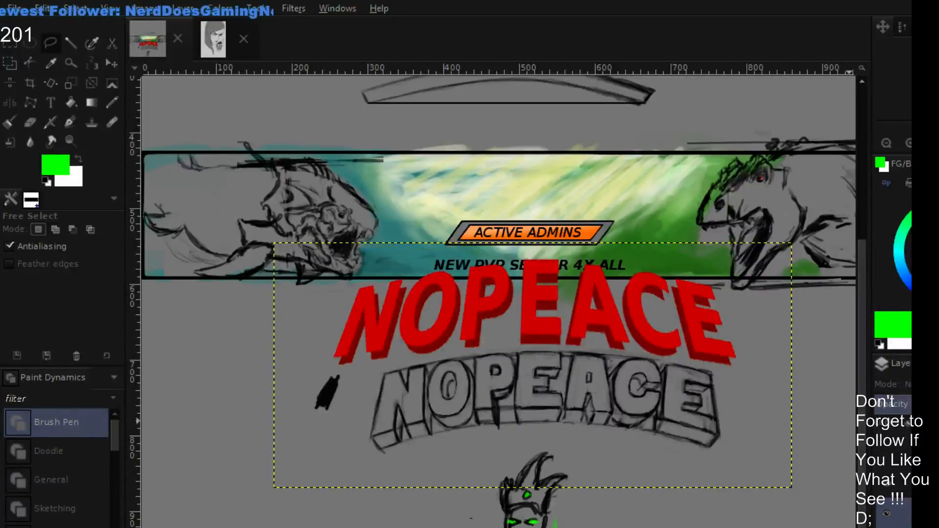
scroll(904, 489, down, 1)
click(904, 524)
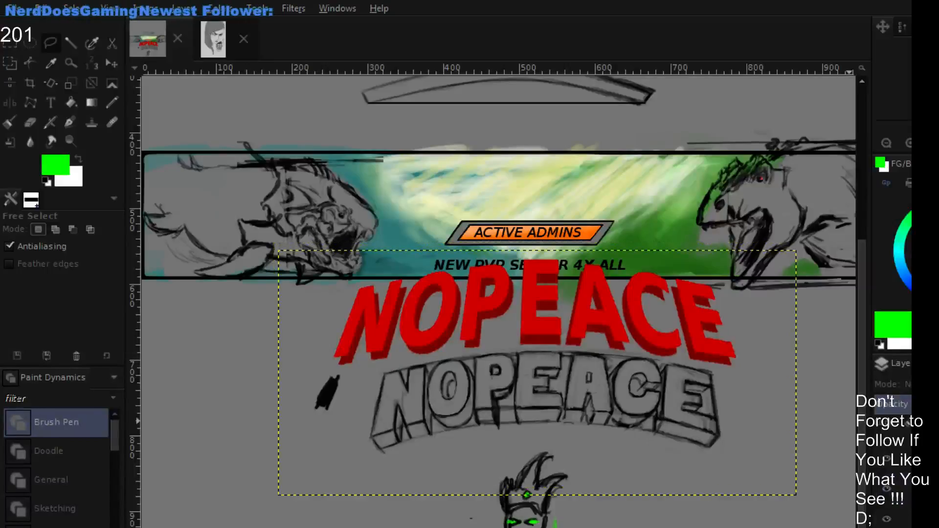
click(900, 518)
click(899, 489)
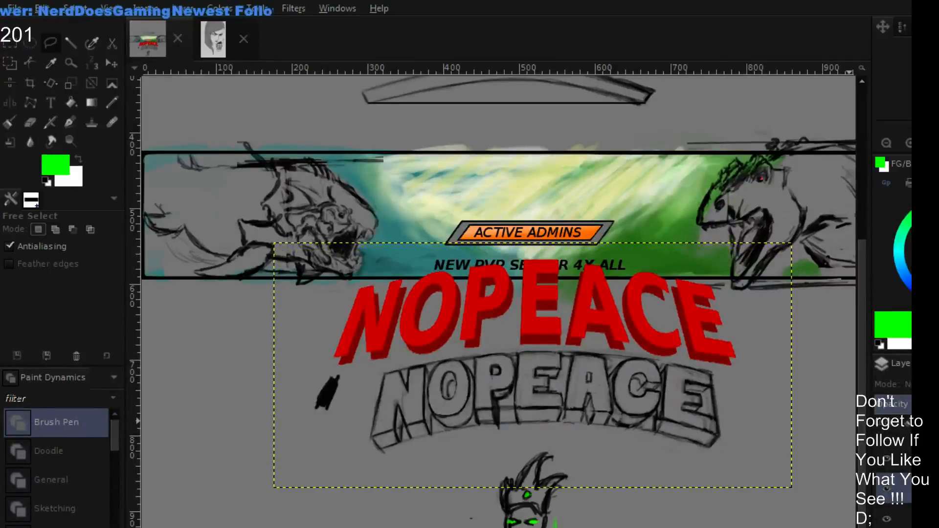
click(899, 458)
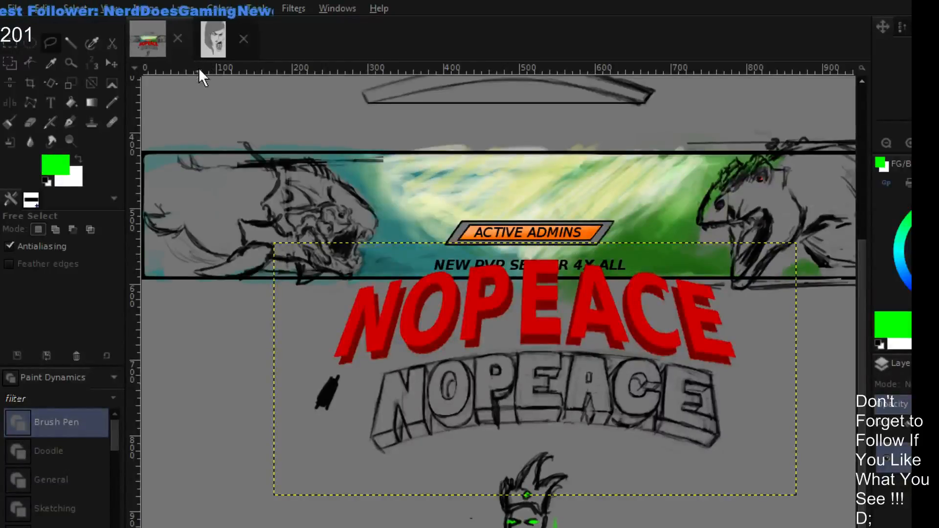
- Select the letters ACE of the merged NOPEACE title with a rectangle, cut and paste them, and move them right, away from the middle E
click(11, 43)
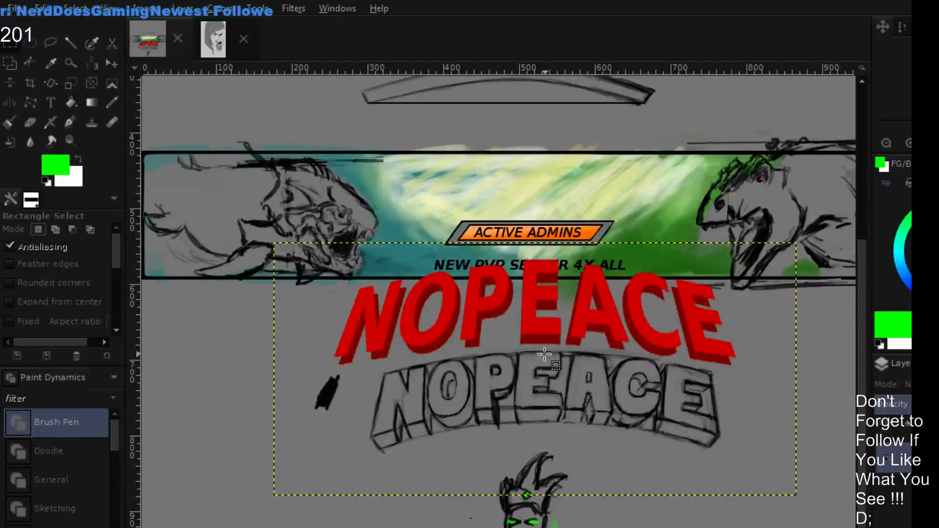
drag(542, 351, 634, 351)
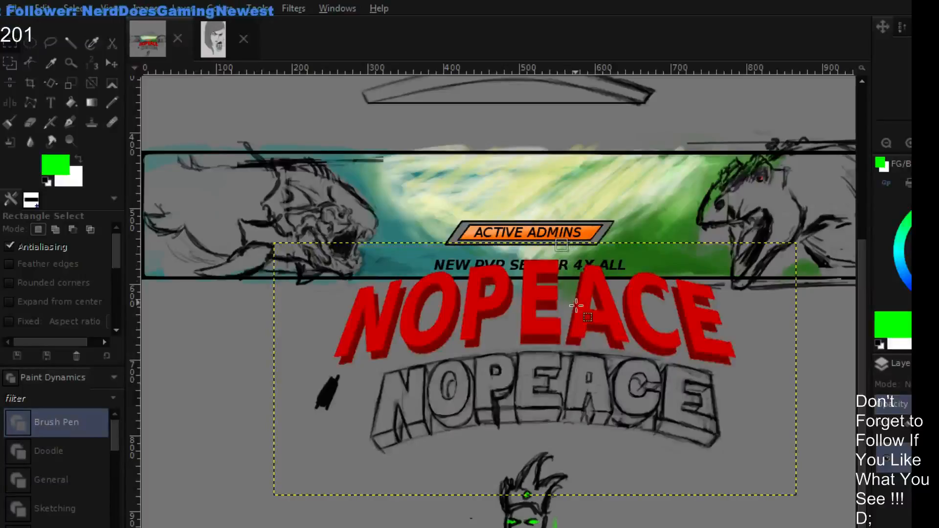
drag(567, 252, 571, 373)
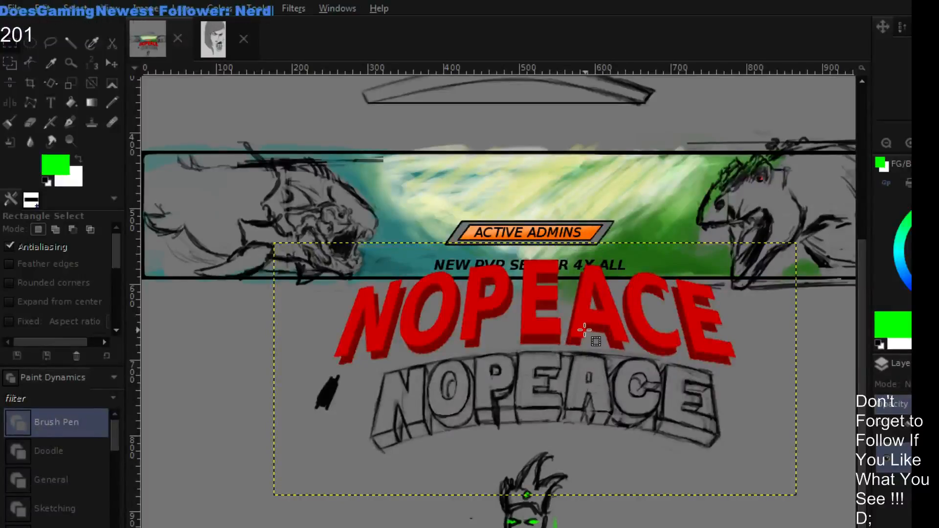
scroll(585, 335, up, 3)
scroll(585, 336, down, 2)
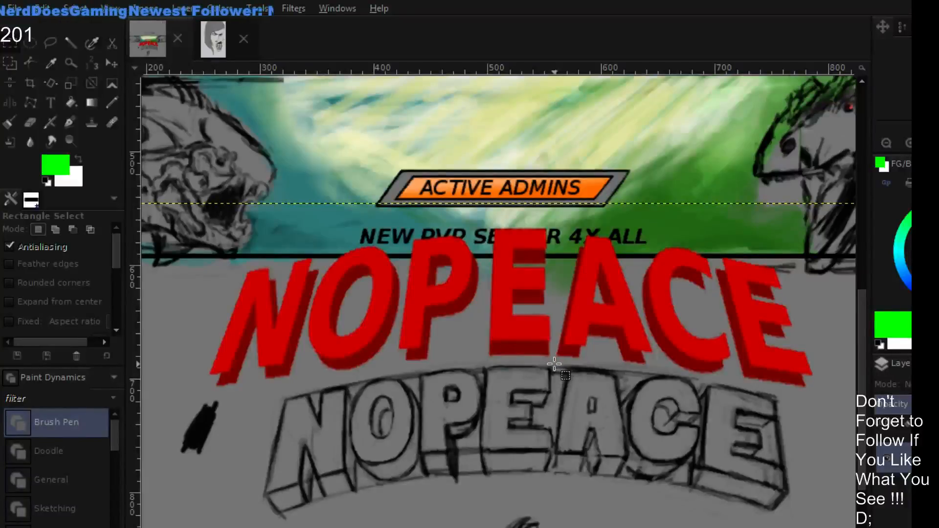
drag(555, 379, 824, 214)
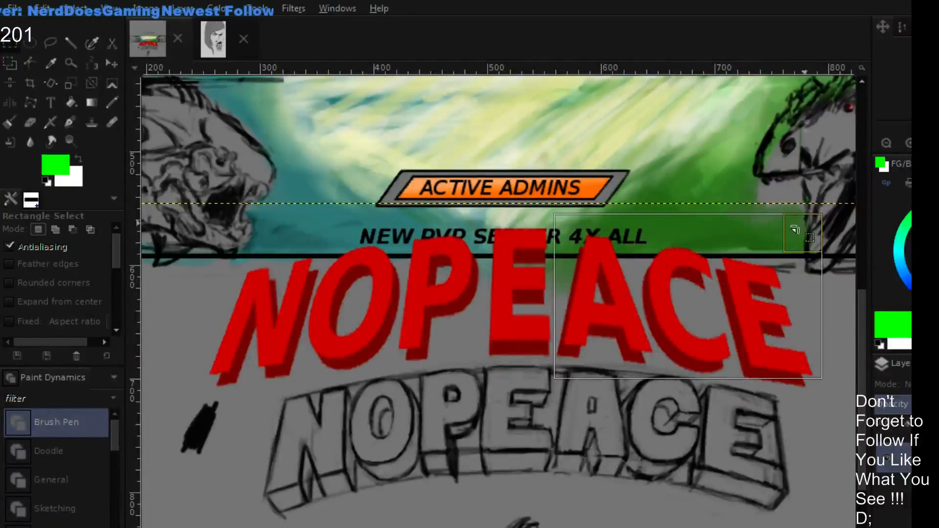
click(560, 230)
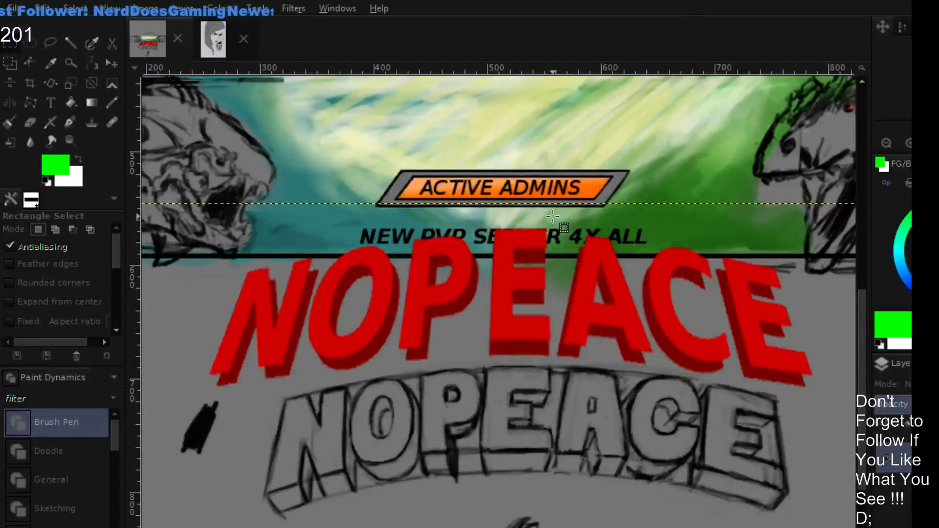
drag(553, 214, 825, 449)
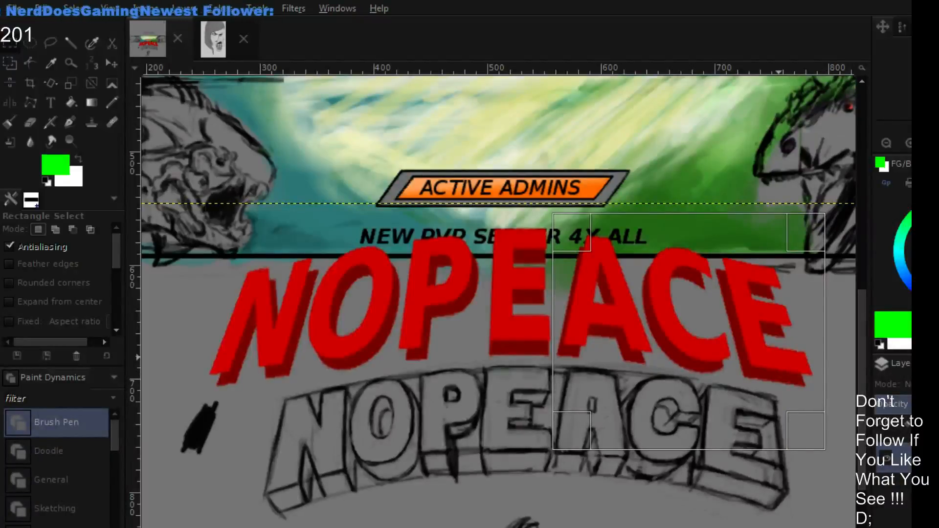
key(ctrl+x)
key(ctrl+v)
drag(708, 355, 731, 356)
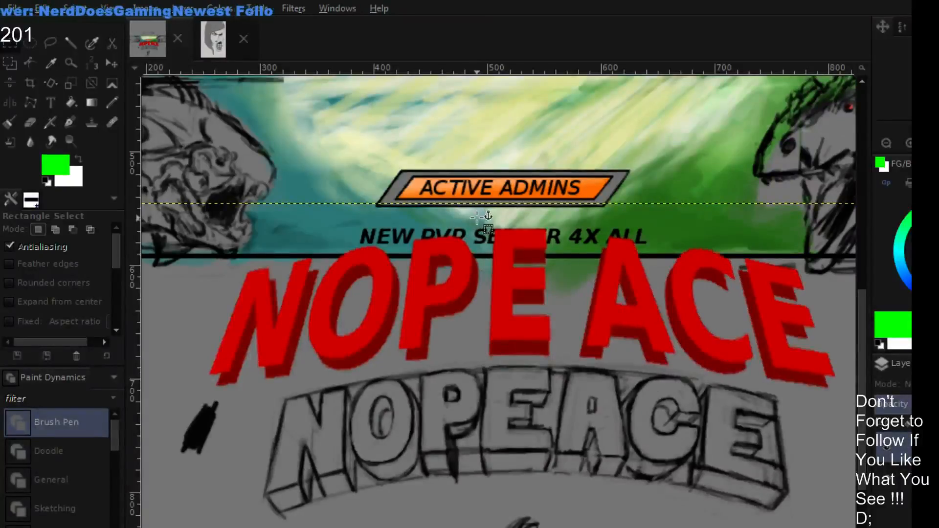
- Select the letters NOP of the red title with a rectangle and move them left, away from the middle E
drag(480, 214, 490, 344)
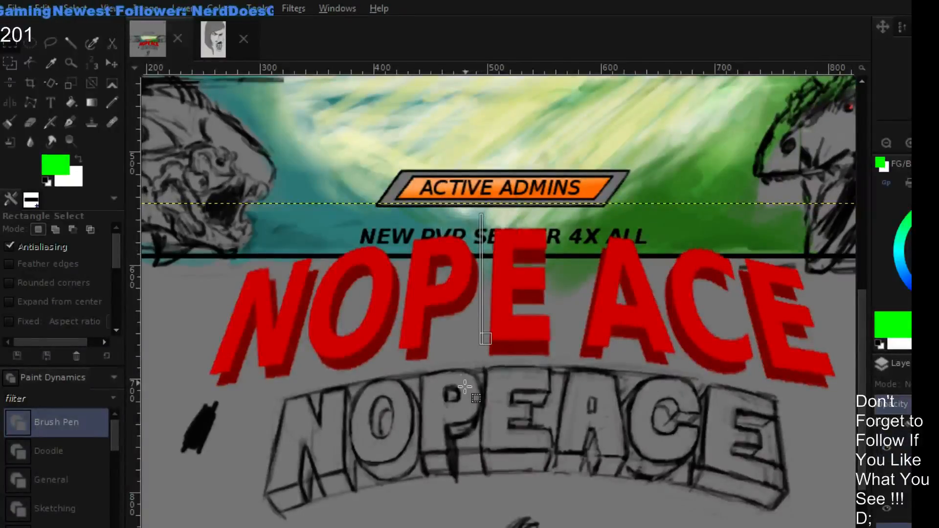
drag(482, 214, 194, 458)
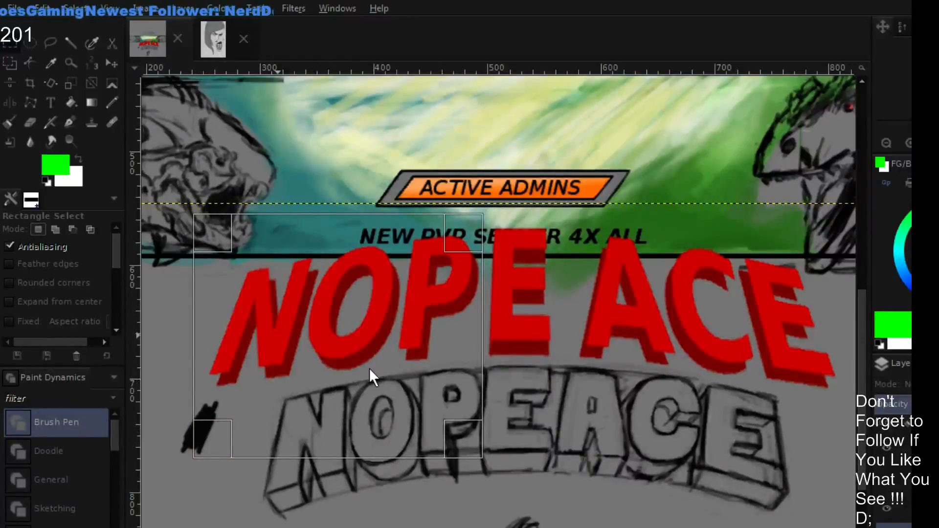
click(451, 435)
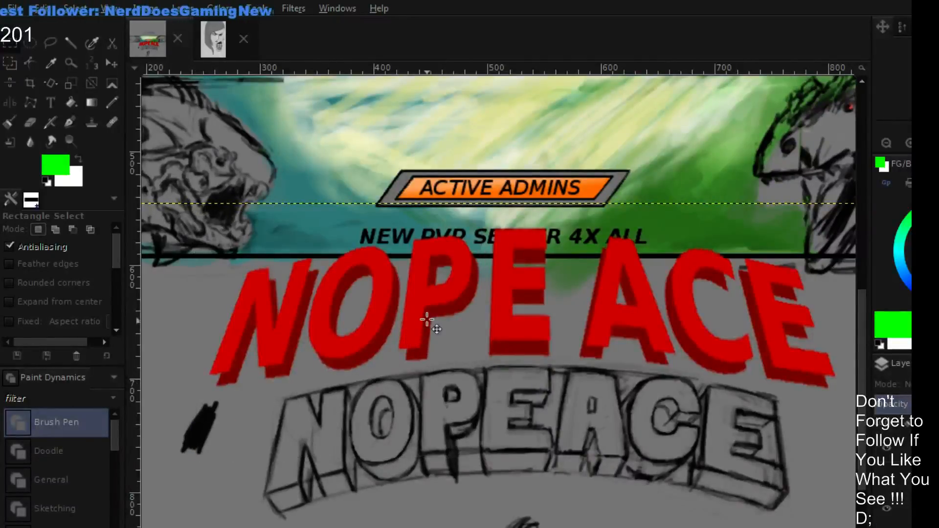
drag(427, 307, 404, 310)
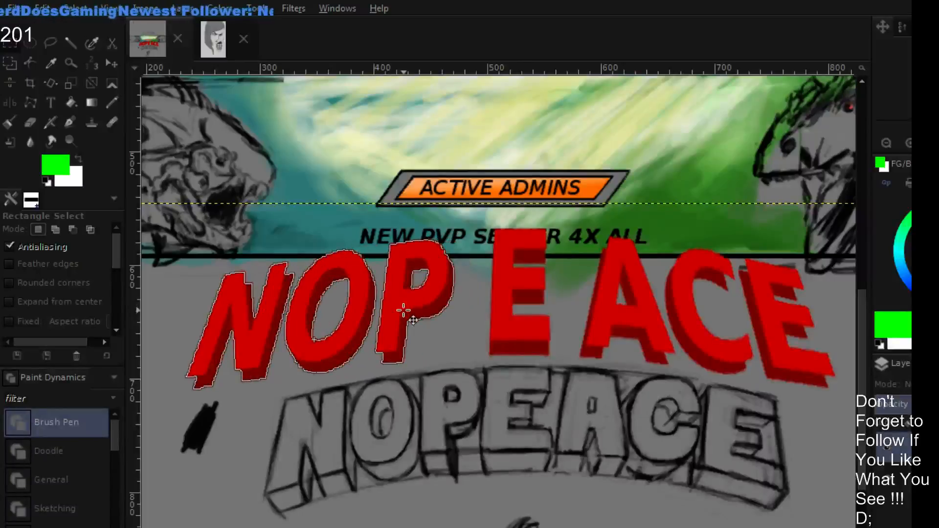
click(537, 396)
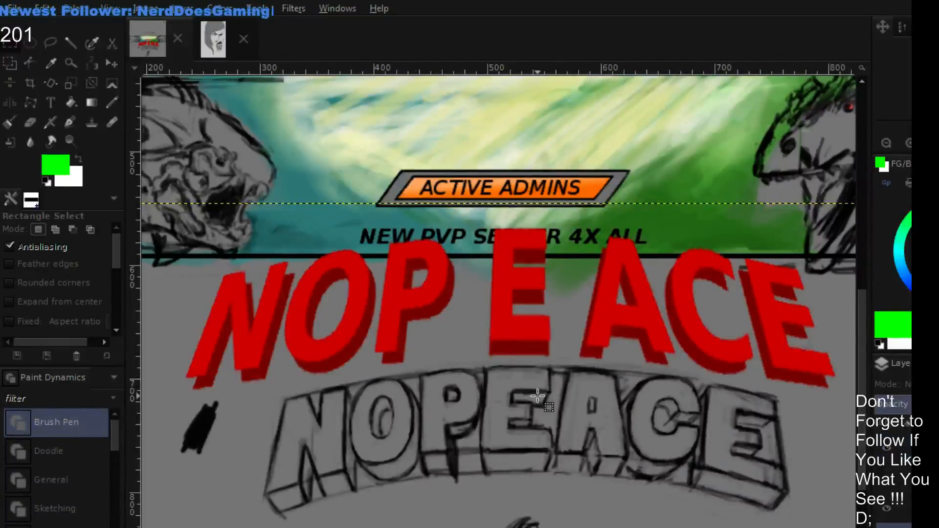
- Cut and paste the middle E of the red title and scale it wider on both sides
drag(477, 219, 567, 376)
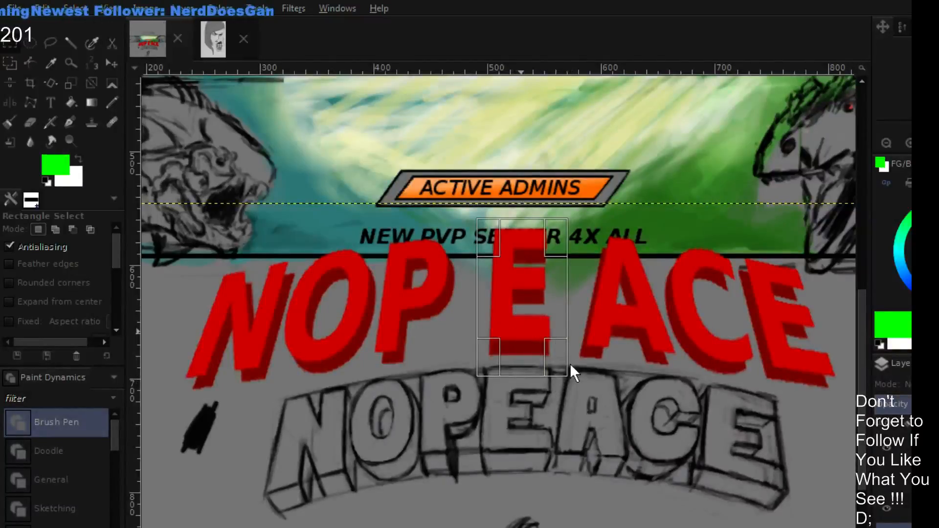
key(ctrl+x)
key(ctrl+v)
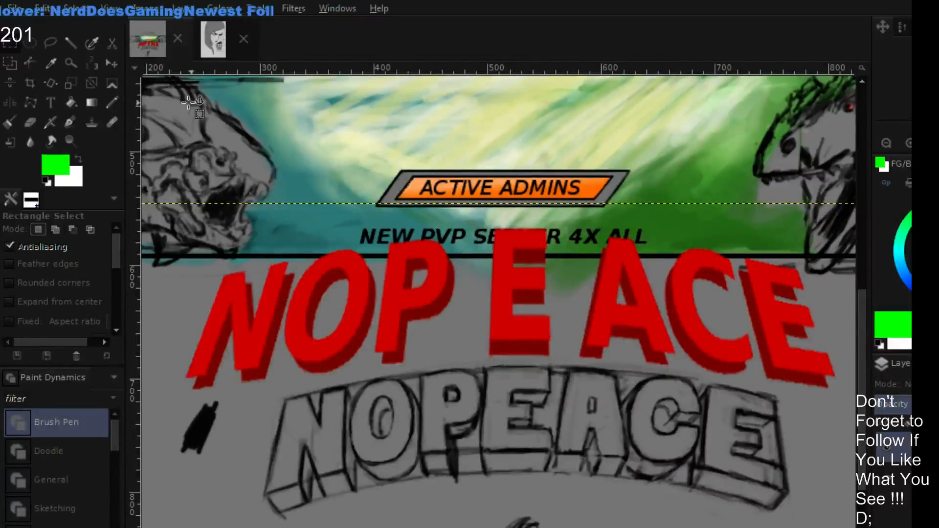
click(71, 84)
click(505, 283)
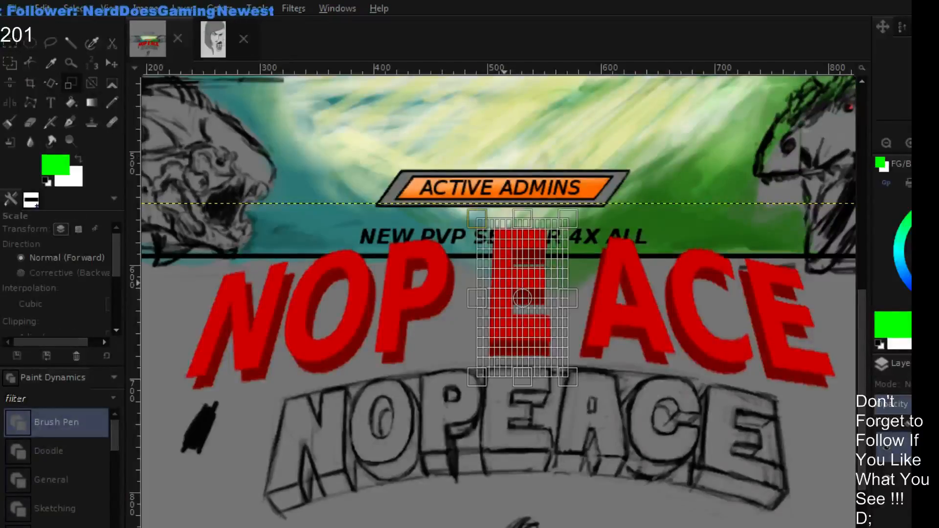
drag(477, 299, 465, 302)
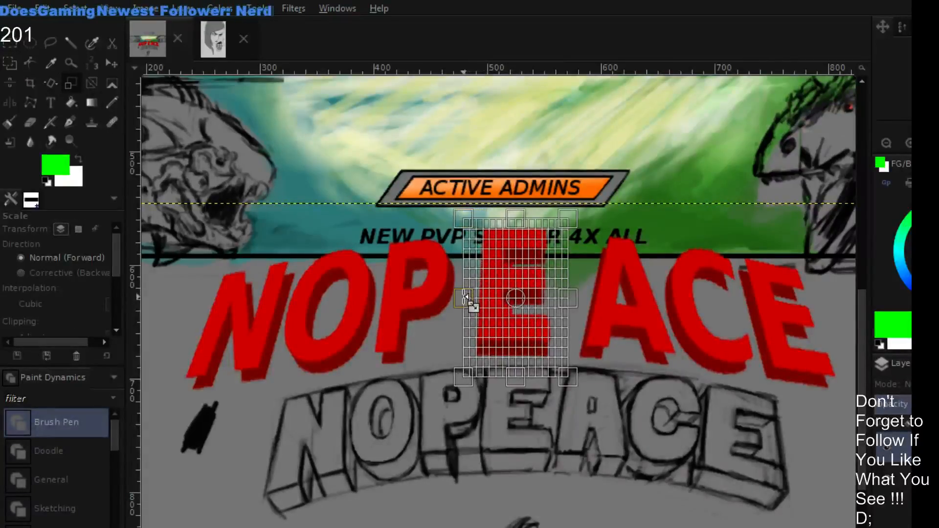
drag(576, 300, 582, 301)
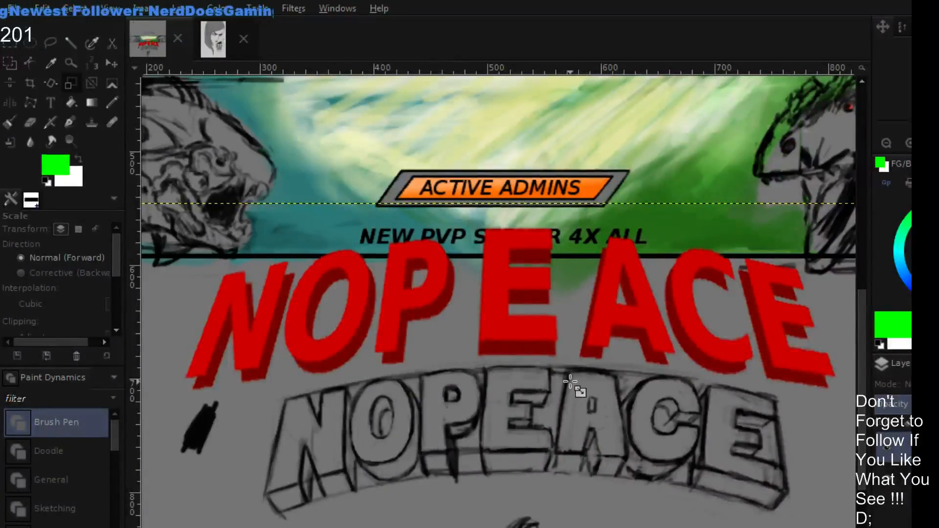
mouse_move(571, 380)
mouse_down()
mouse_move(570, 412)
mouse_move(571, 379)
mouse_up()
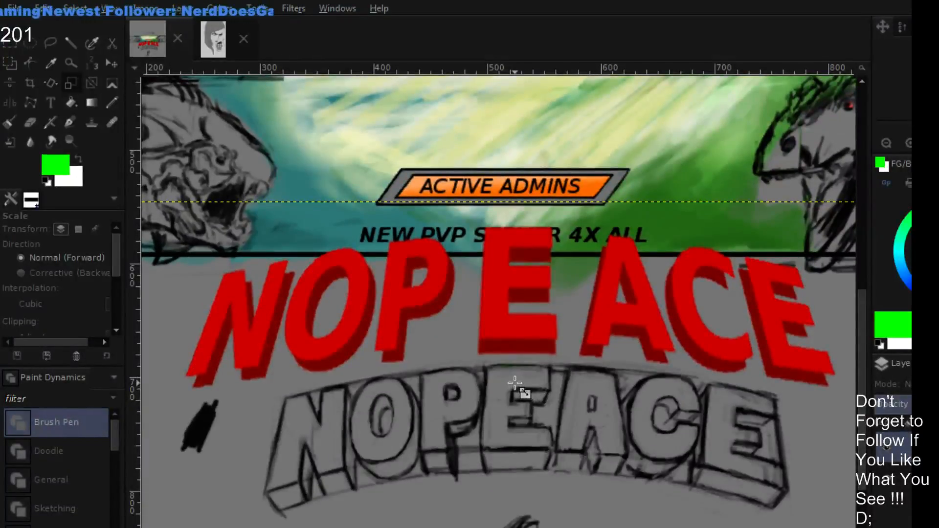
drag(515, 384, 522, 377)
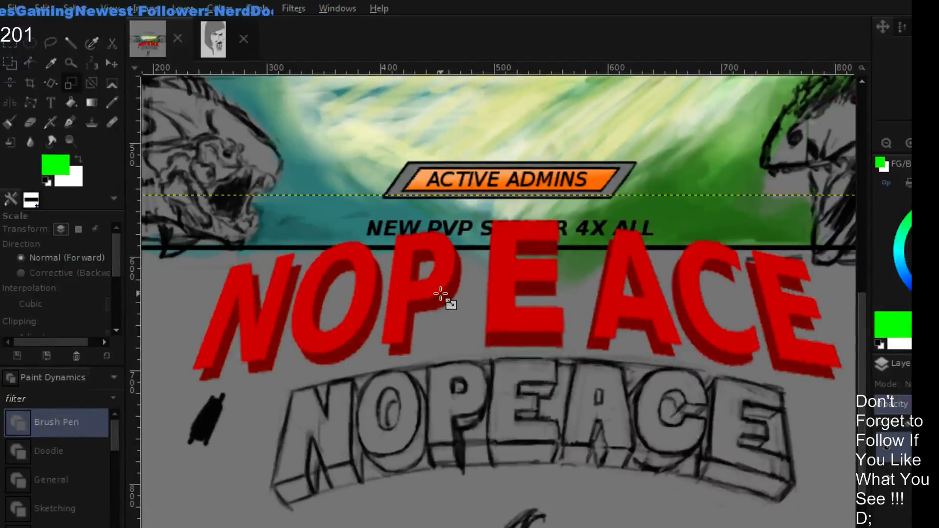
- Select the letters NOP again with a rectangle and move them right and slightly up, close against the widened E
click(10, 44)
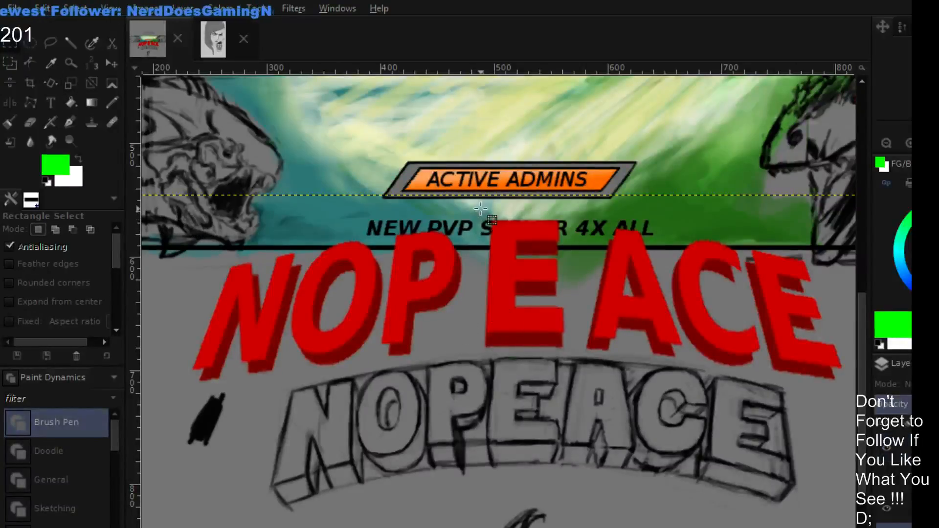
drag(477, 210, 176, 408)
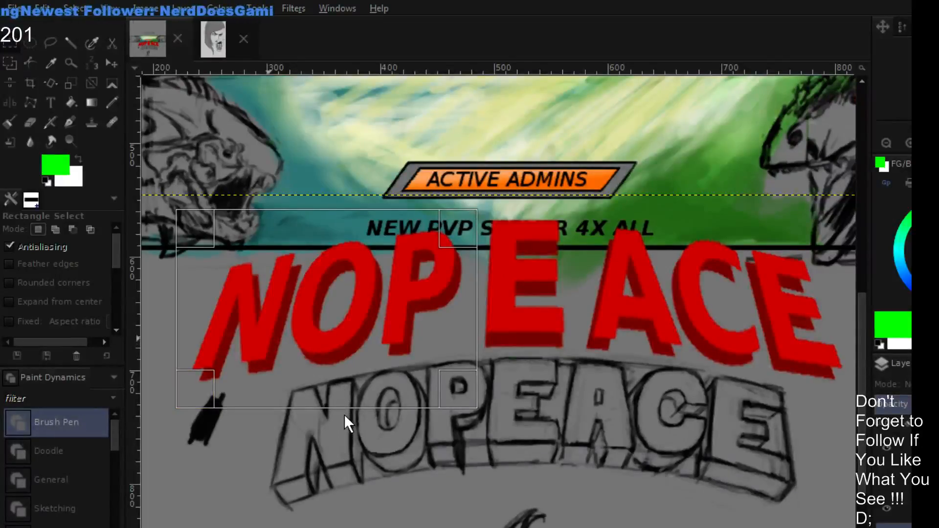
click(454, 428)
drag(410, 302, 431, 296)
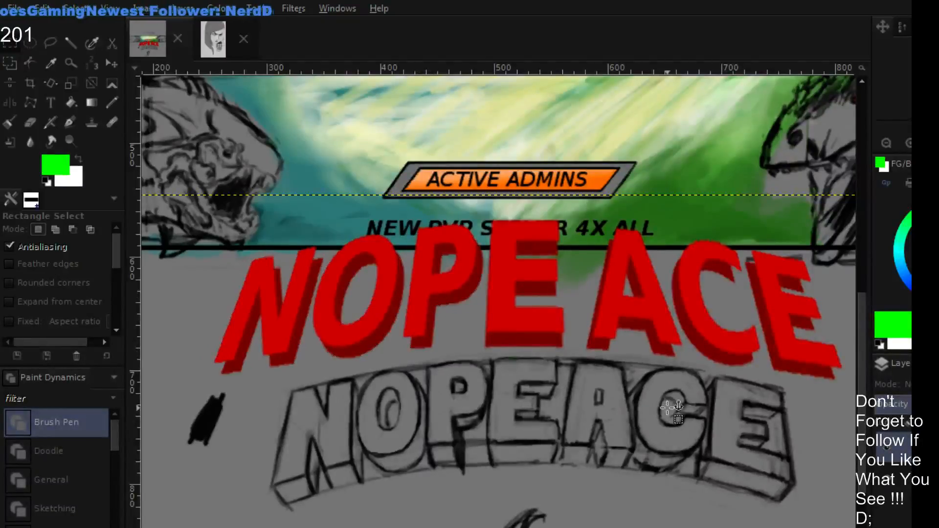
click(588, 342)
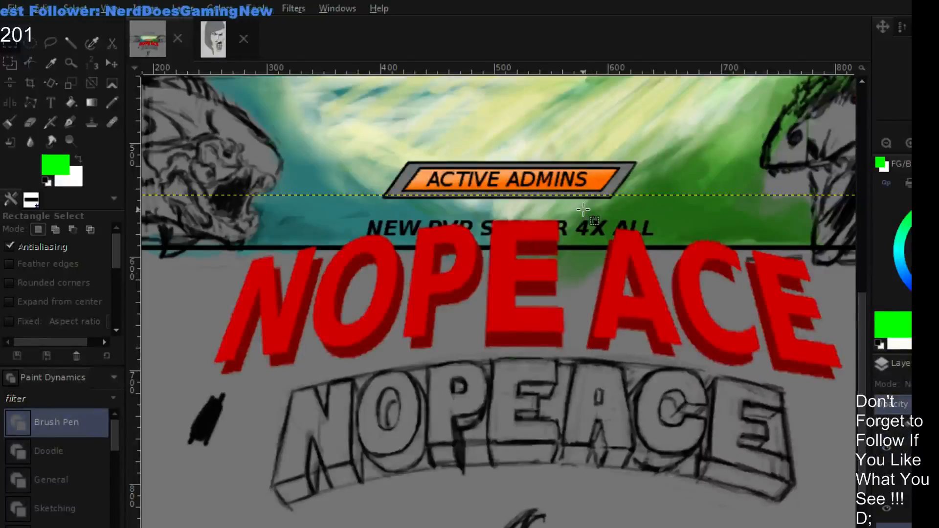
- Select the letters ACE of the red title with a rectangle and move them left and slightly up, close against the widened E
drag(571, 217, 851, 424)
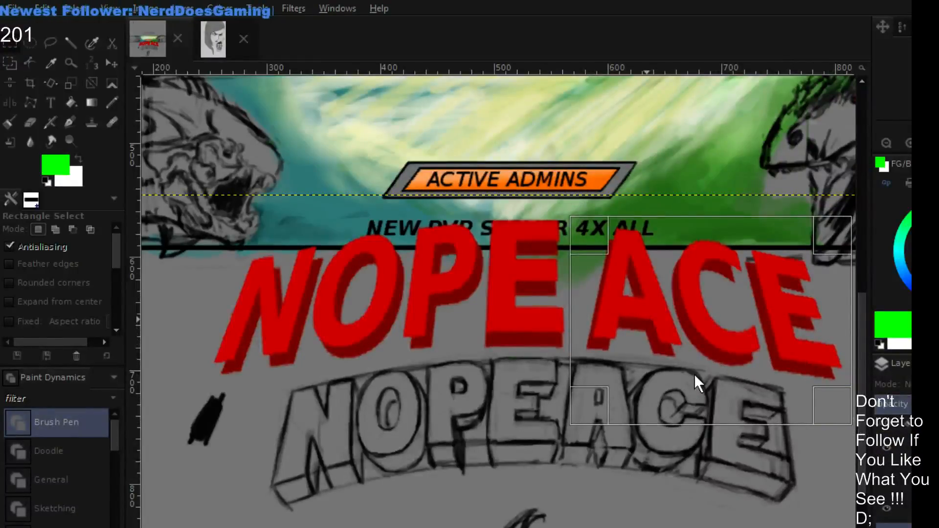
click(816, 423)
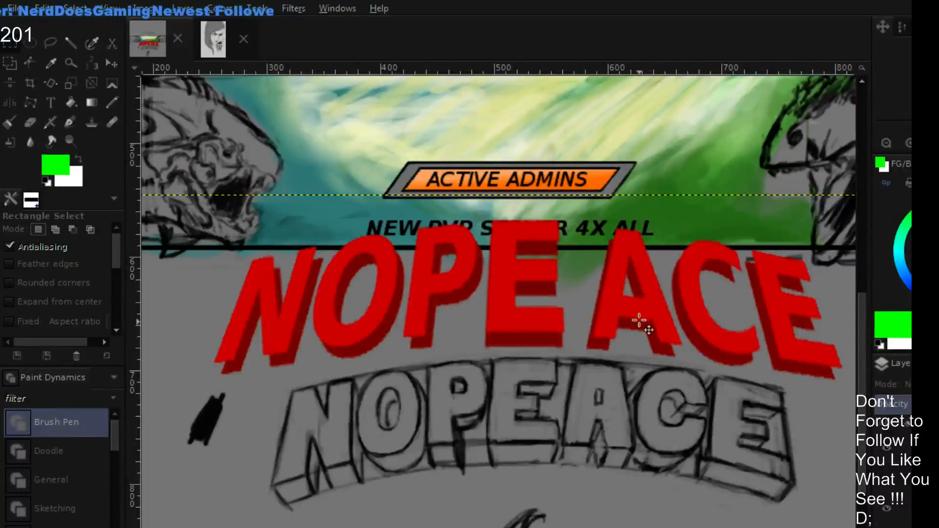
drag(620, 312, 602, 309)
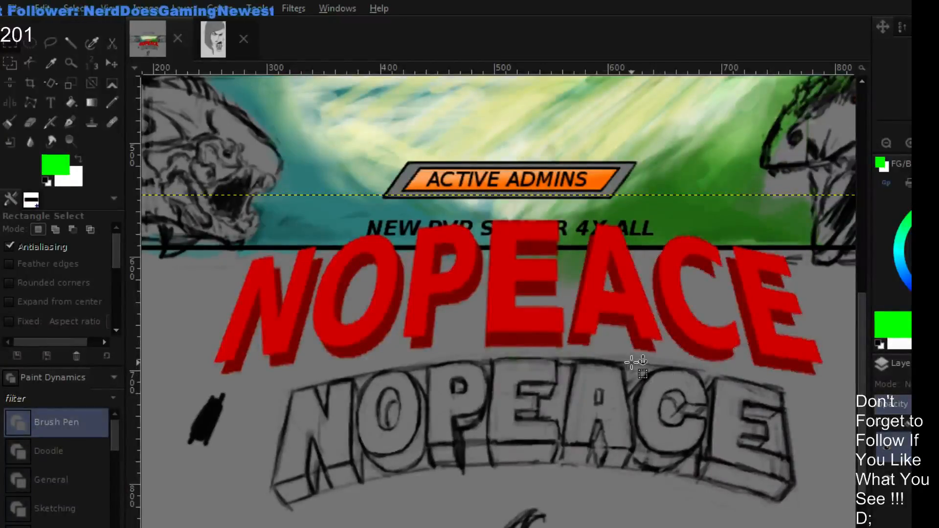
key(minus)
key(minus)
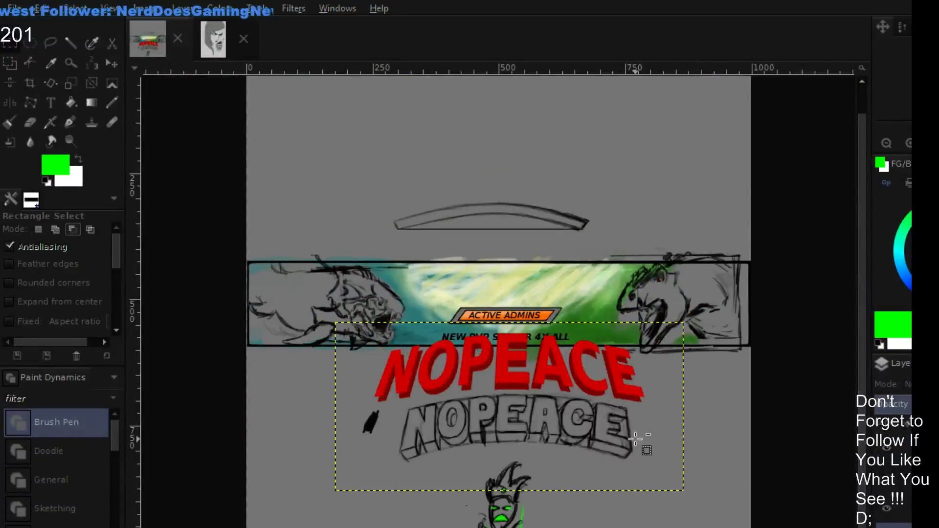
ctrl+scroll(636, 439, up, 1)
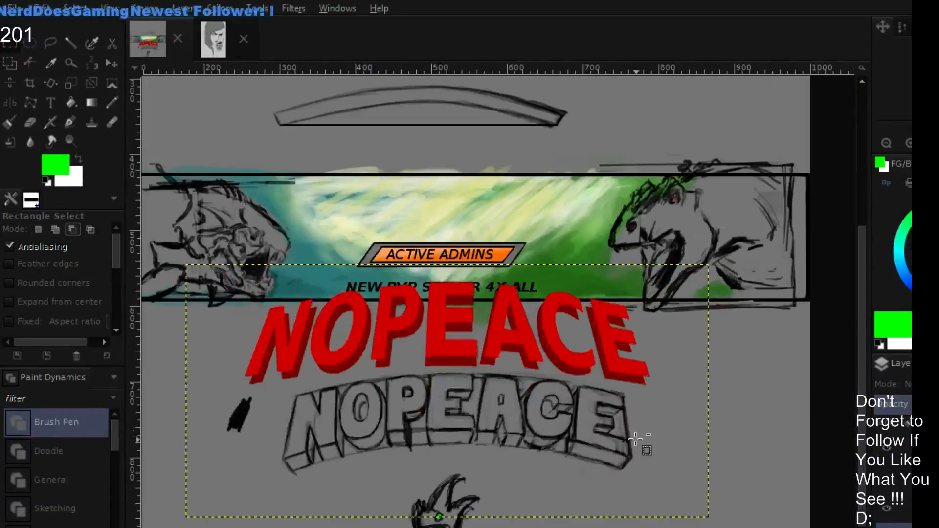
ctrl+scroll(636, 439, up, 1)
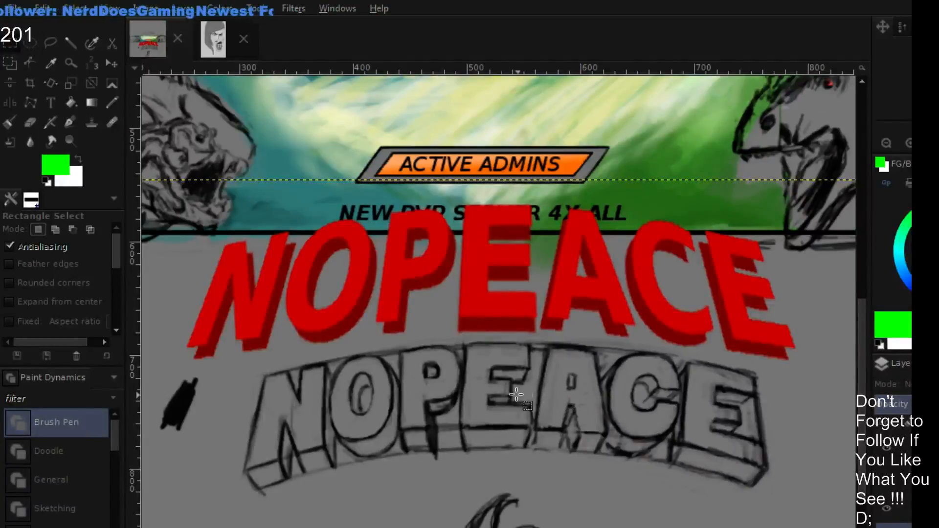
drag(469, 391, 454, 411)
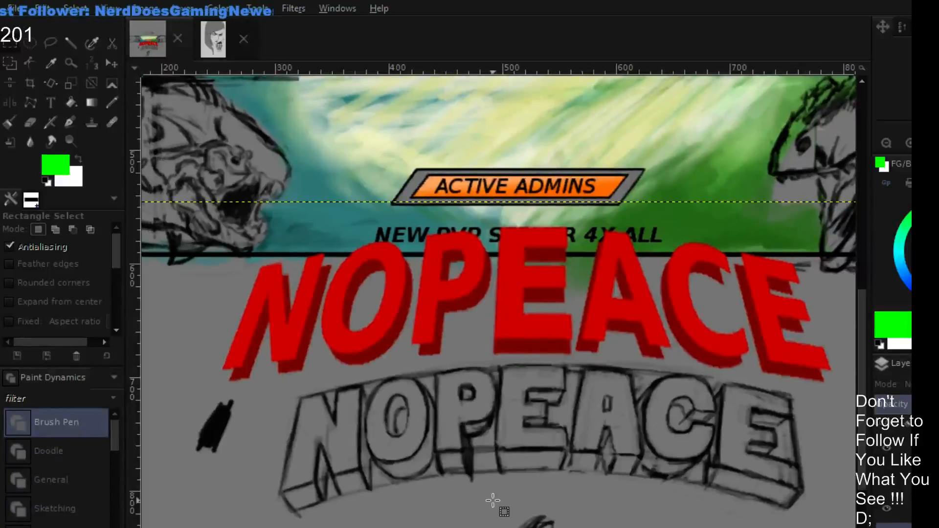
- Fill the missing lower-left corner of the P's extrusion with dark red, using a size 5 paintbrush in Normal mode
key(p)
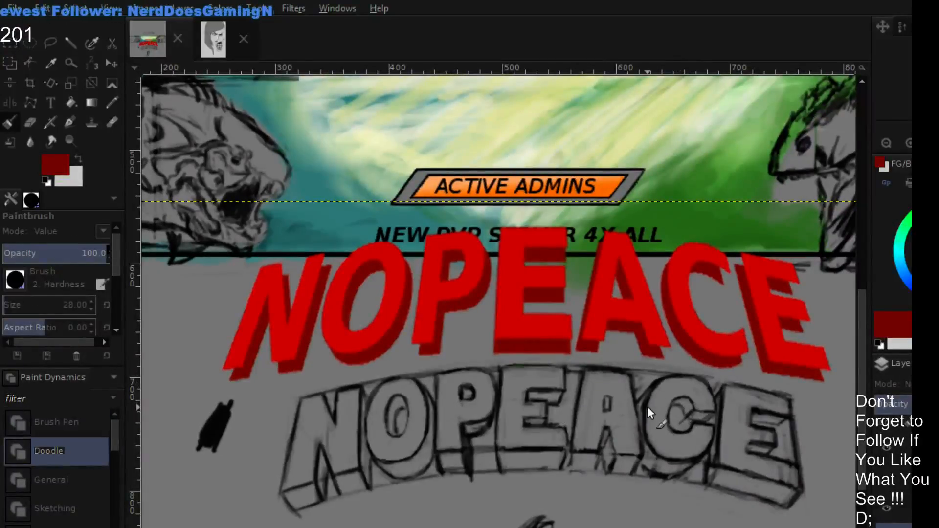
scroll(647, 406, left, 5)
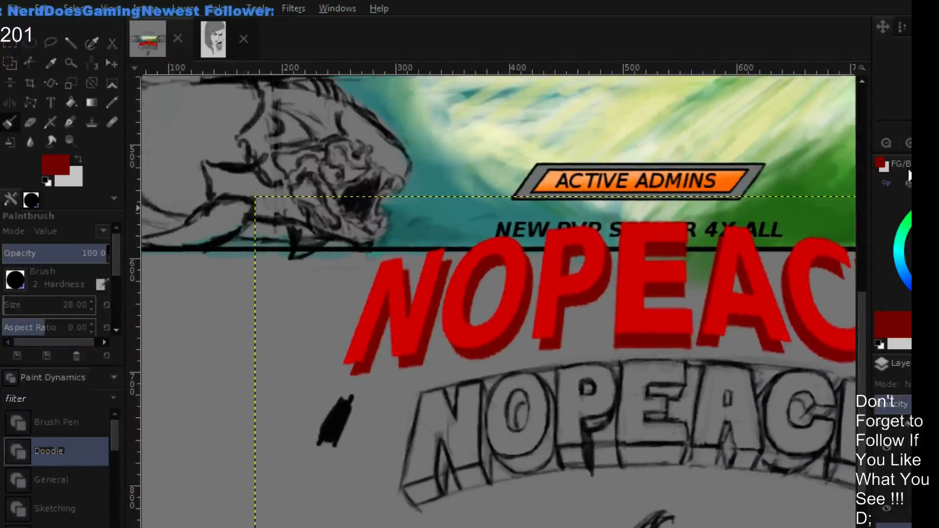
key(plus)
scroll(507, 290, up, 2)
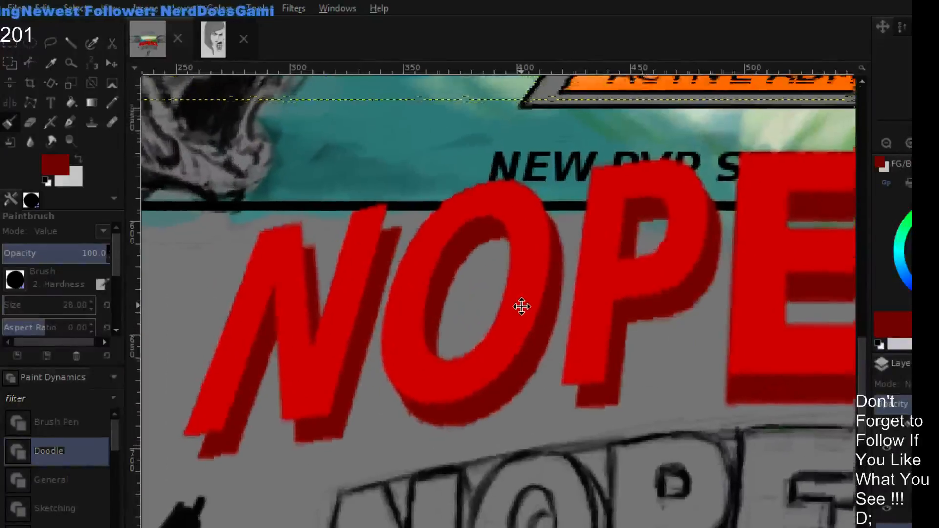
scroll(522, 306, right, 1)
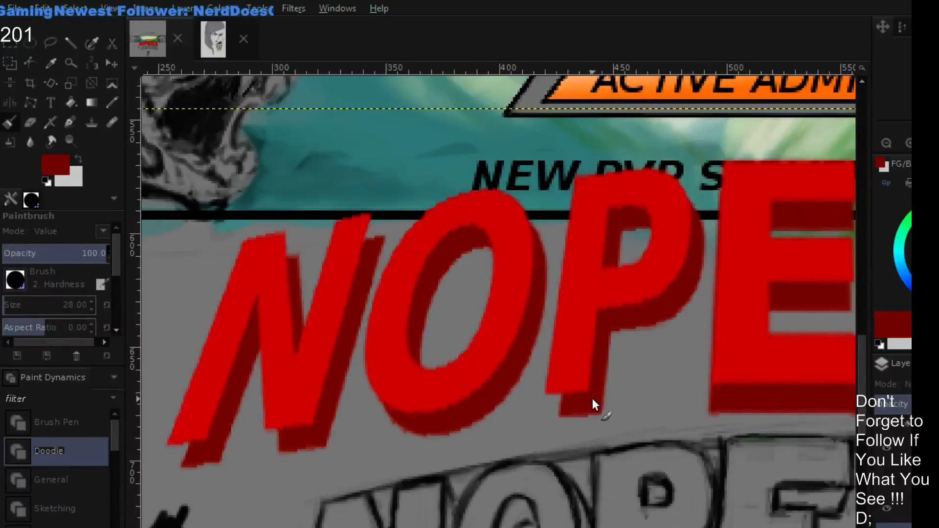
key(shift+e)
key(o)
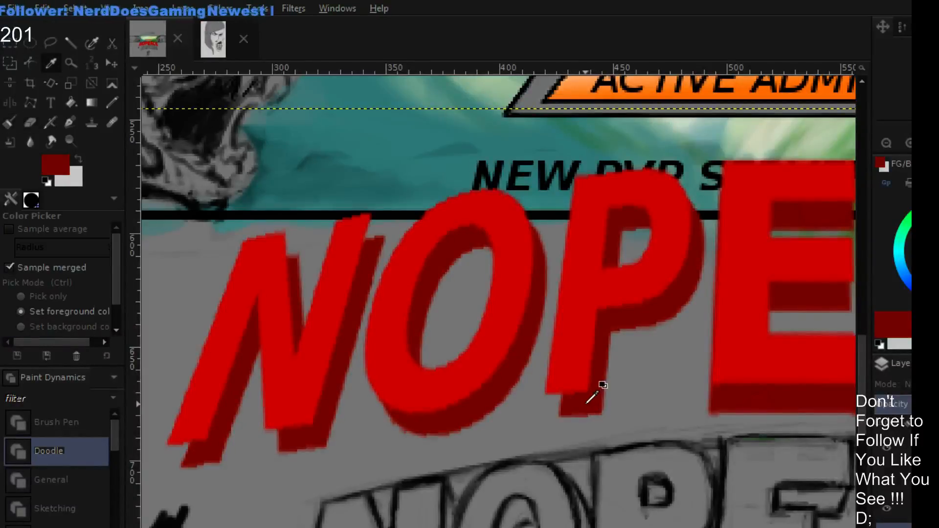
key(p)
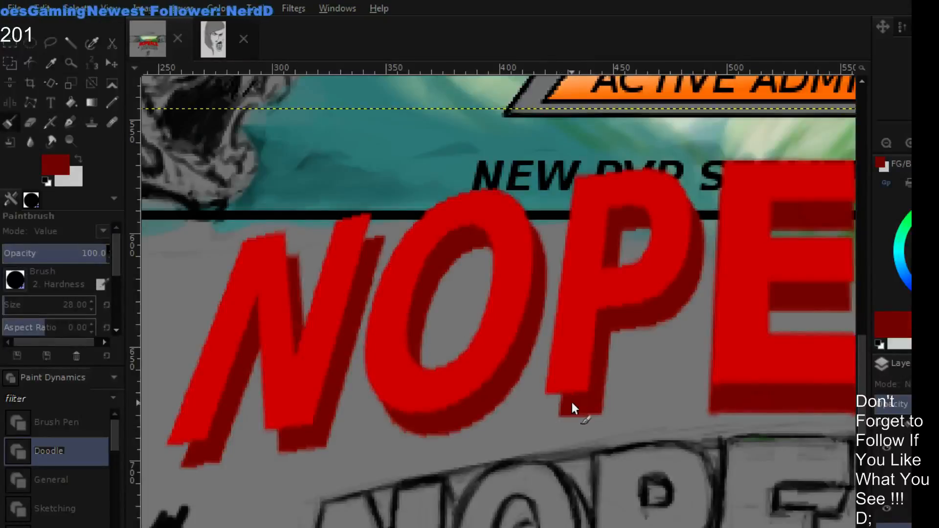
click(886, 508)
click(886, 509)
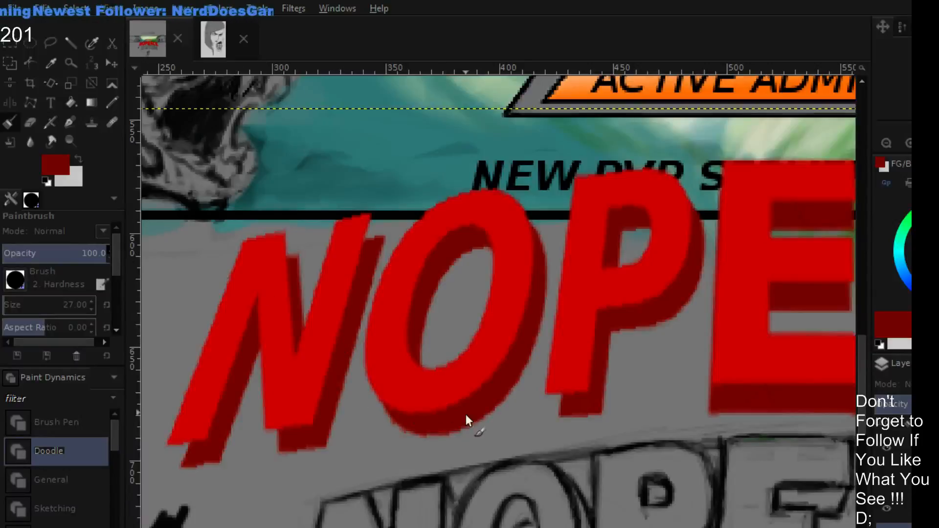
key(o)
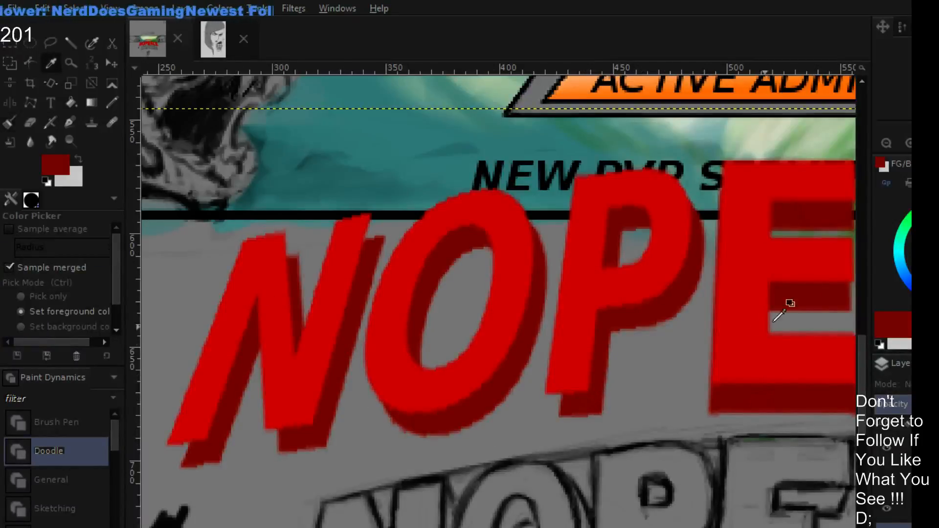
click(907, 146)
drag(737, 305, 684, 210)
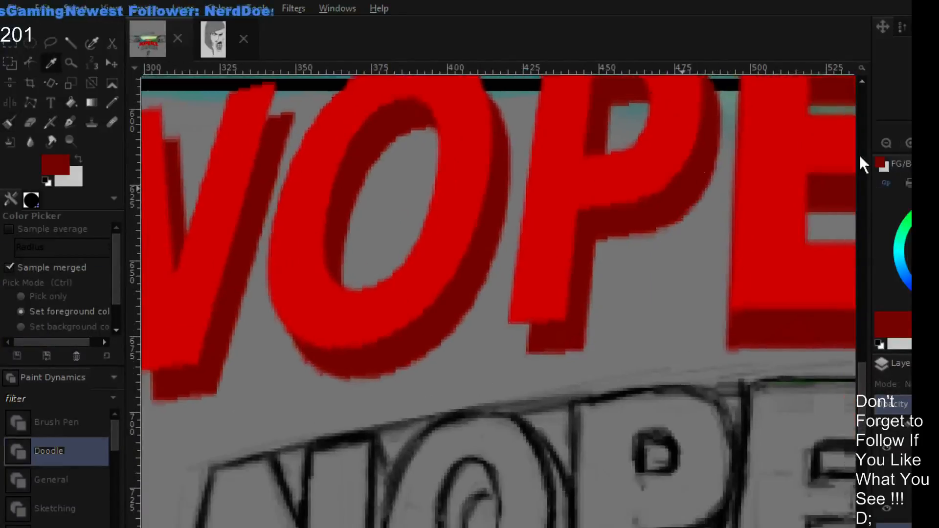
click(908, 144)
drag(688, 288, 671, 300)
key(p)
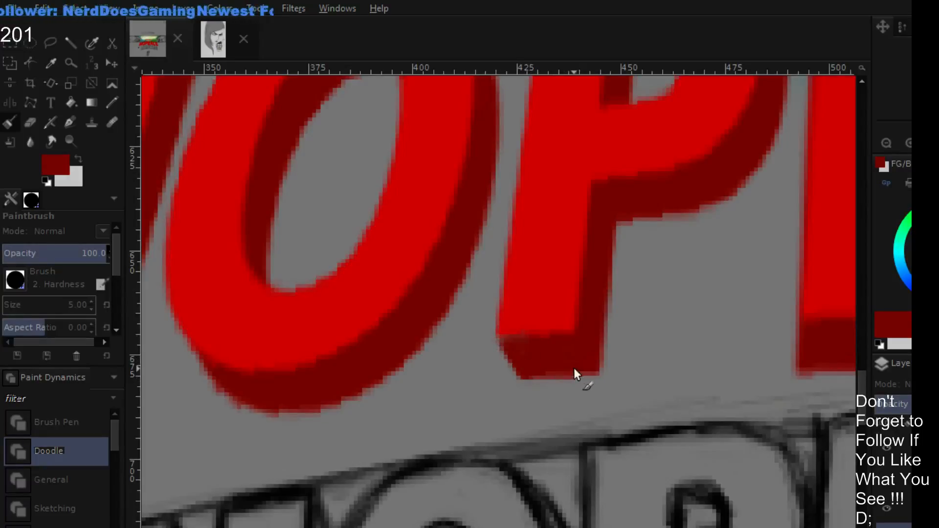
- Shade the underside of the P's stem a darker red with a size 3 paintbrush, giving it a slanted edge
key(shift+e)
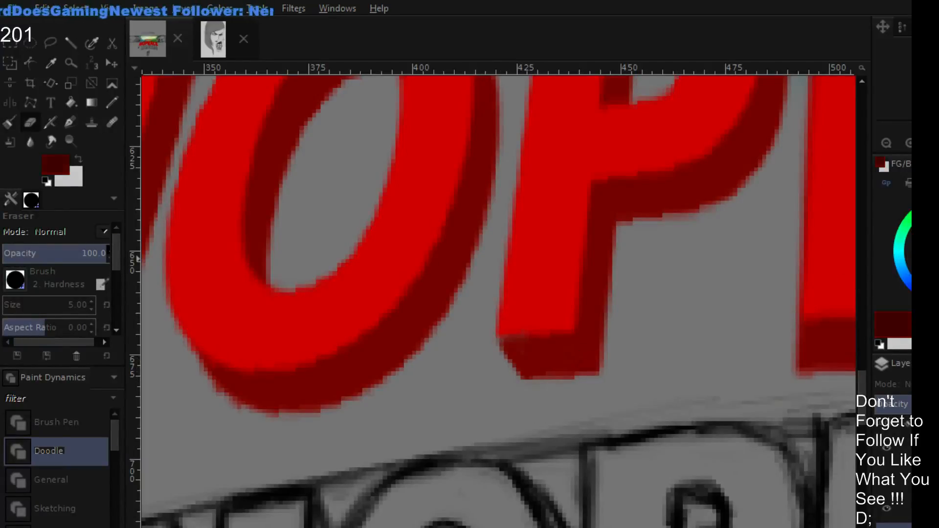
key(p)
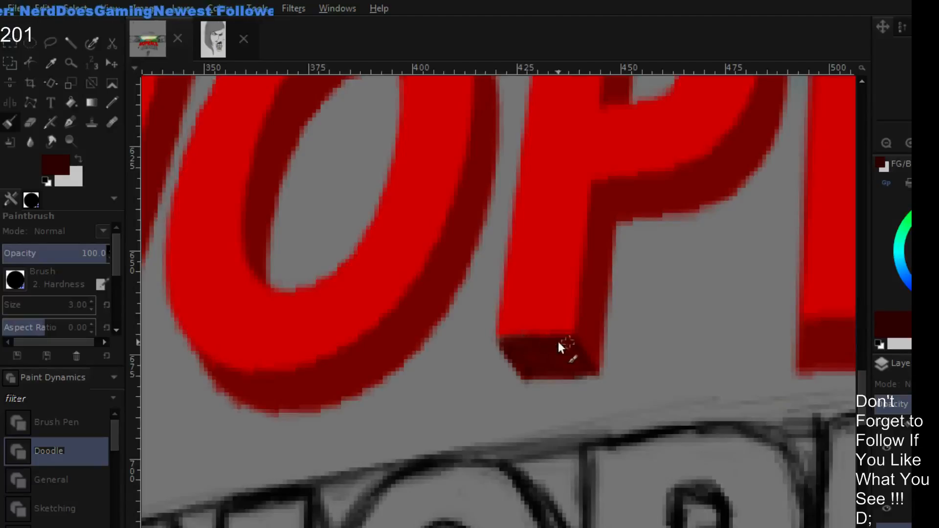
click(886, 143)
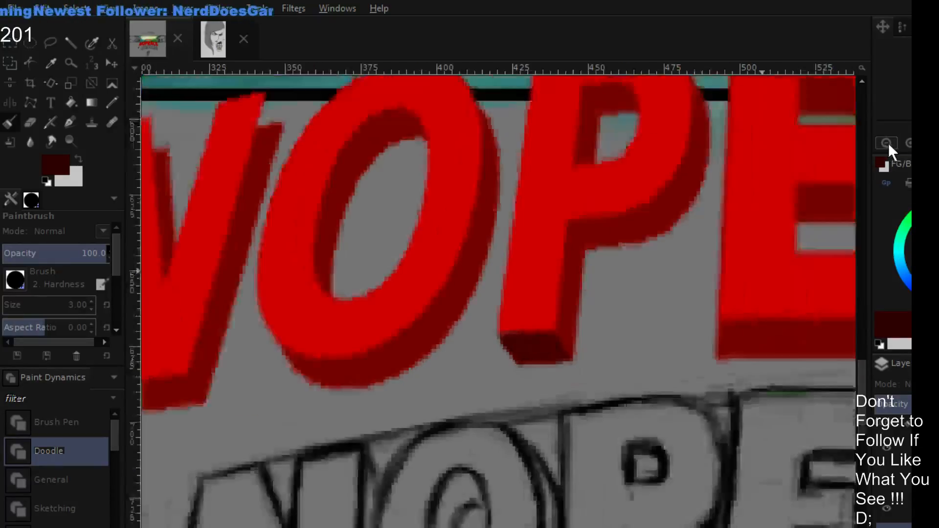
click(886, 143)
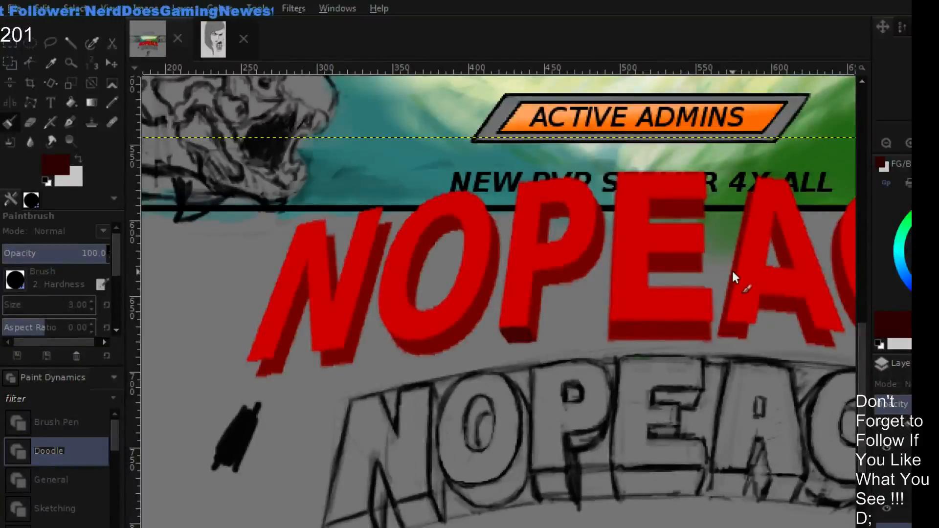
- Paint the underside of the N's left leg very dark red, outlining its slanted edges and filling the gap at its corner
mouse_move(655, 366)
mouse_down()
mouse_move(495, 367)
mouse_move(415, 383)
mouse_move(476, 353)
mouse_move(593, 324)
mouse_move(580, 350)
mouse_move(656, 368)
mouse_up()
double_click(910, 143)
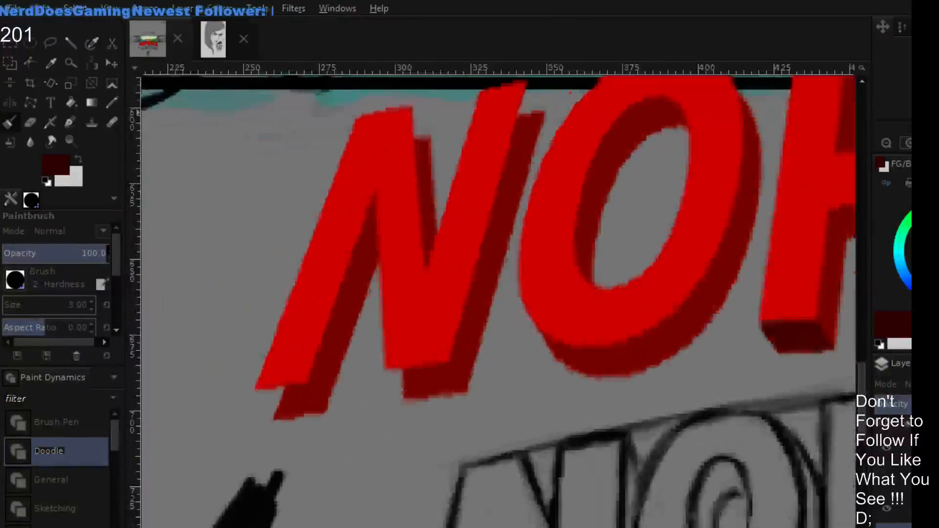
drag(424, 400, 547, 278)
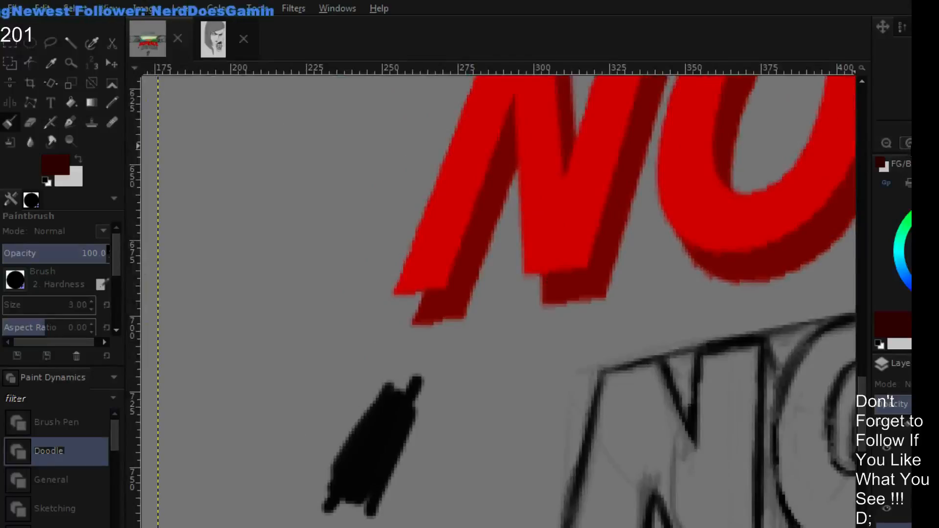
double_click(910, 143)
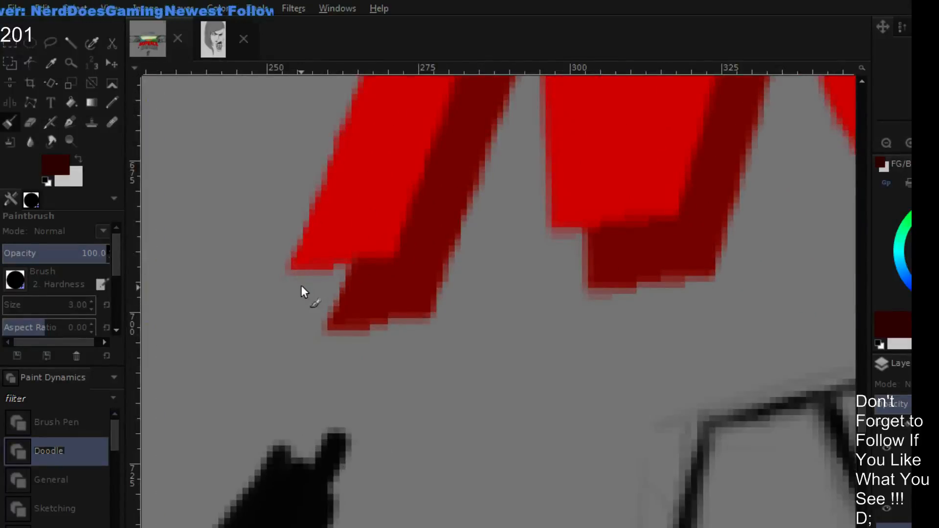
mouse_move(299, 278)
mouse_down()
mouse_move(311, 301)
mouse_move(296, 271)
mouse_move(323, 312)
mouse_move(295, 271)
mouse_move(328, 339)
mouse_move(295, 281)
mouse_move(317, 318)
mouse_up()
drag(296, 277, 327, 334)
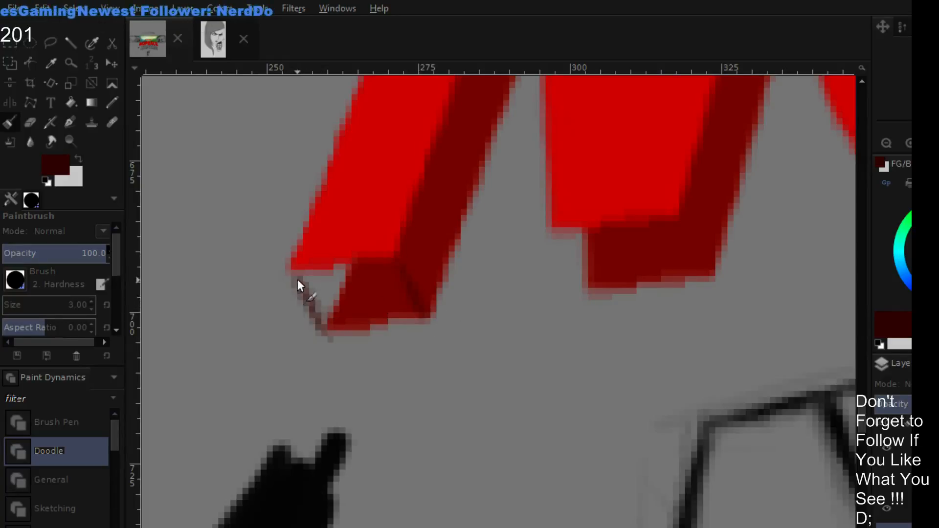
mouse_move(308, 300)
mouse_down()
mouse_move(349, 277)
mouse_move(322, 274)
mouse_move(383, 274)
mouse_move(325, 275)
mouse_move(377, 272)
mouse_move(305, 290)
mouse_move(362, 297)
mouse_move(394, 315)
mouse_move(357, 322)
mouse_move(418, 317)
mouse_move(399, 286)
mouse_move(383, 306)
mouse_move(367, 273)
mouse_move(320, 306)
mouse_move(306, 276)
mouse_move(382, 273)
mouse_move(316, 275)
mouse_move(371, 270)
mouse_move(307, 287)
mouse_move(322, 308)
mouse_move(358, 310)
mouse_up()
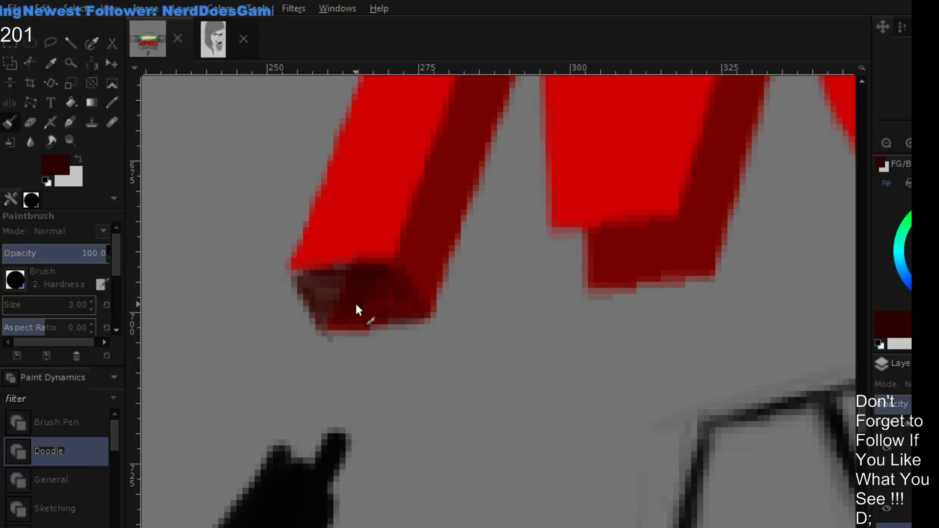
mouse_move(381, 274)
mouse_down()
mouse_move(319, 300)
mouse_move(341, 284)
mouse_move(362, 310)
mouse_move(392, 316)
mouse_move(339, 332)
mouse_move(360, 331)
mouse_up()
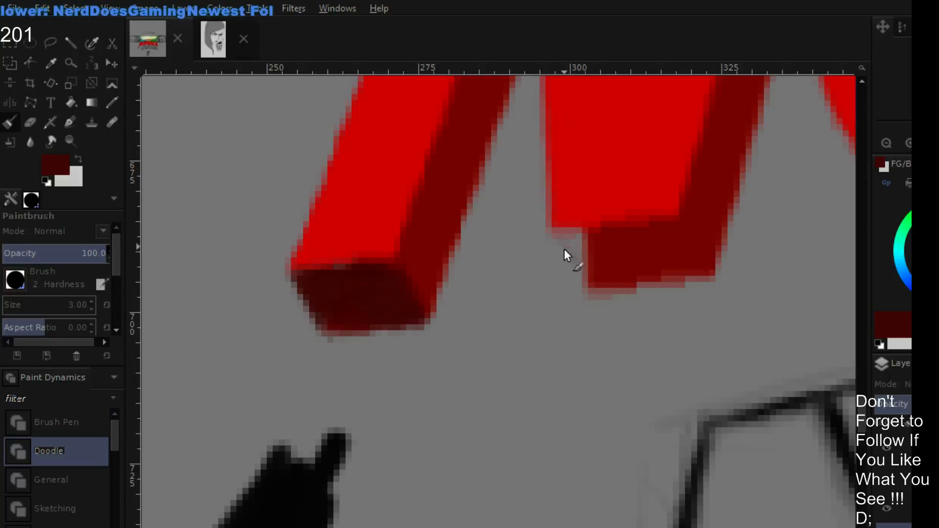
- Paint the underside of the N's right leg very dark red, outlining both slanted edges before filling the face
drag(559, 242, 593, 254)
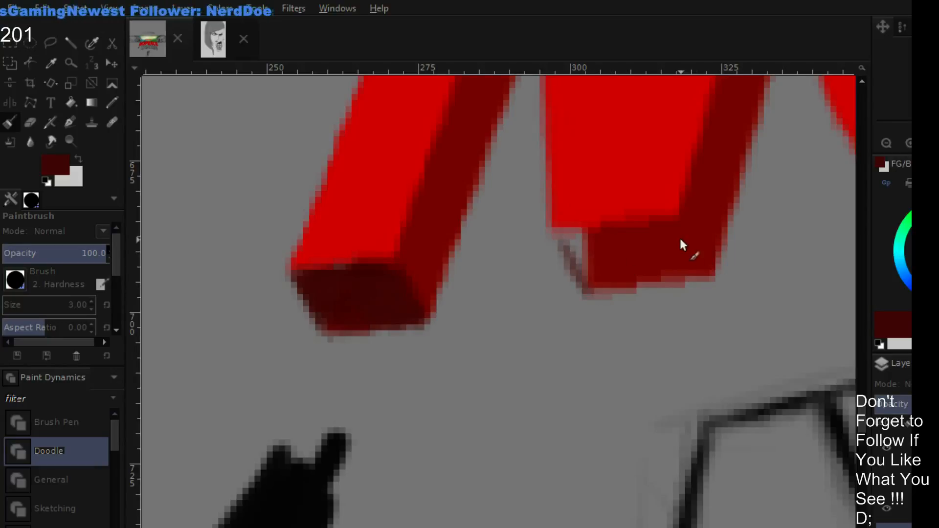
drag(684, 235, 709, 277)
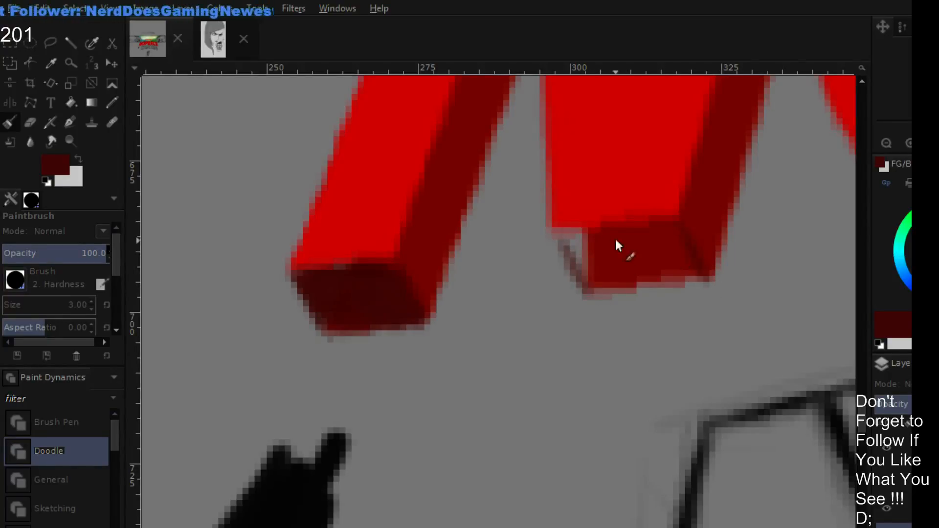
mouse_move(552, 238)
mouse_down()
mouse_move(589, 288)
mouse_move(684, 277)
mouse_move(598, 274)
mouse_move(635, 254)
mouse_up()
mouse_move(592, 246)
mouse_down()
mouse_move(625, 239)
mouse_move(564, 239)
mouse_move(595, 271)
mouse_move(566, 237)
mouse_move(666, 234)
mouse_move(623, 233)
mouse_move(606, 286)
mouse_move(654, 282)
mouse_move(597, 274)
mouse_move(604, 256)
mouse_move(640, 244)
mouse_up()
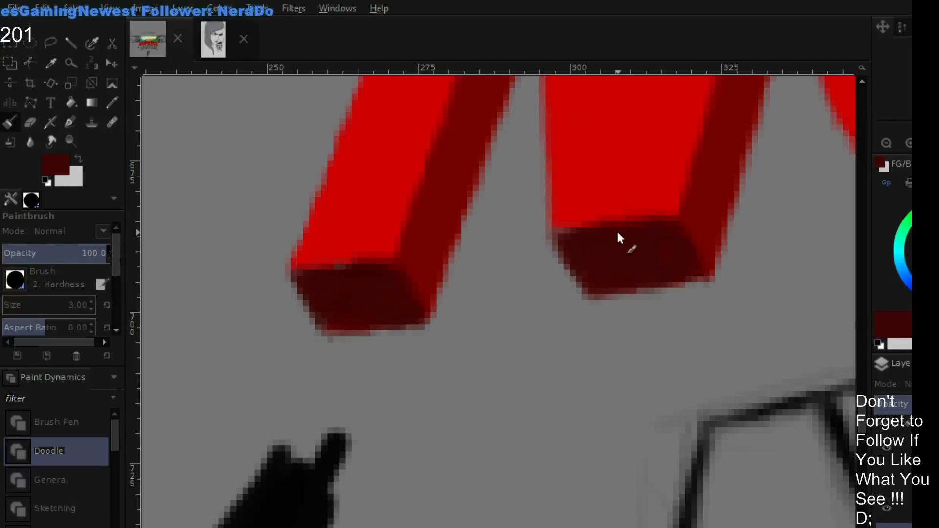
click(888, 143)
click(888, 144)
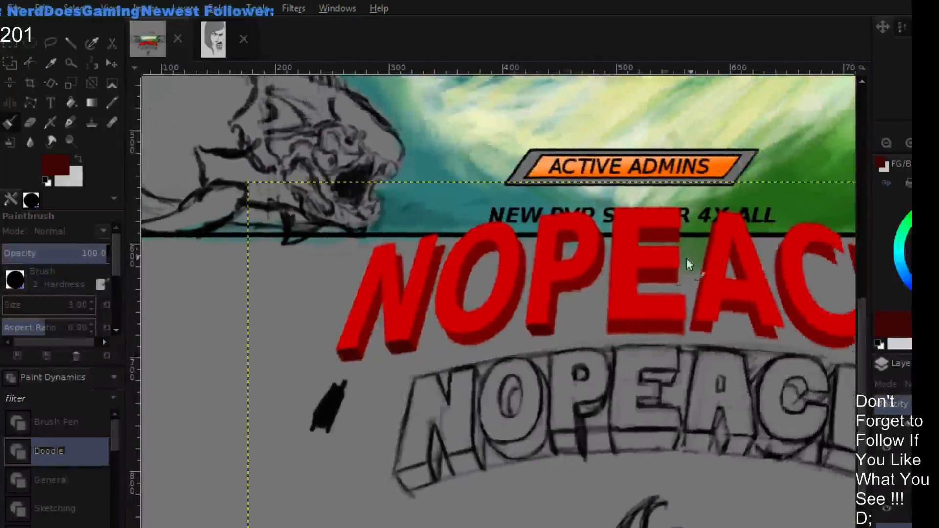
- Fill the missing upper corners of the N's extrusion with its sampled dark red, using a size 1 paintbrush to draw slanted edges
drag(689, 264, 688, 254)
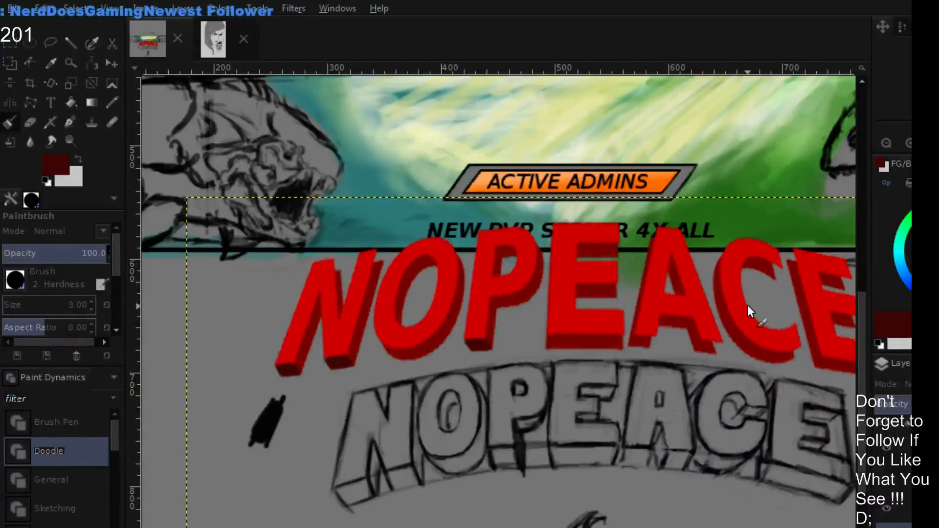
drag(462, 323, 601, 366)
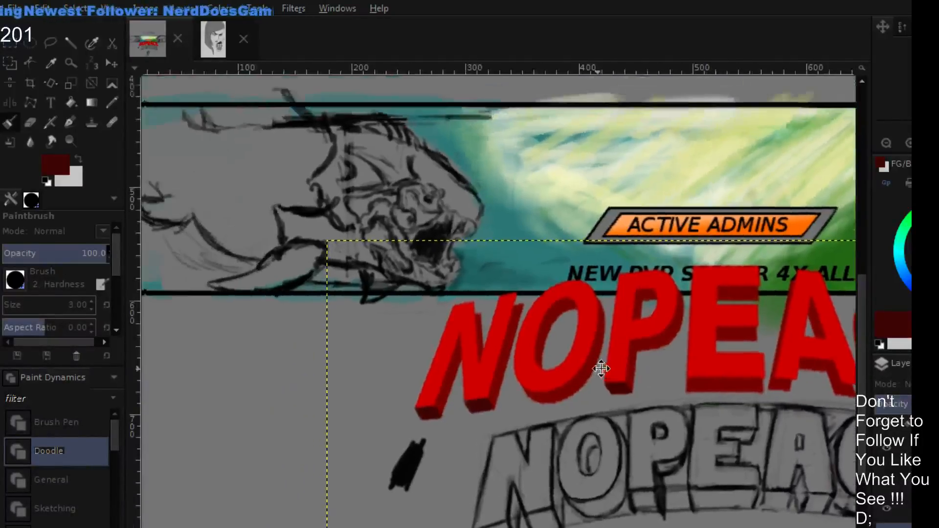
click(909, 143)
click(908, 143)
click(931, 142)
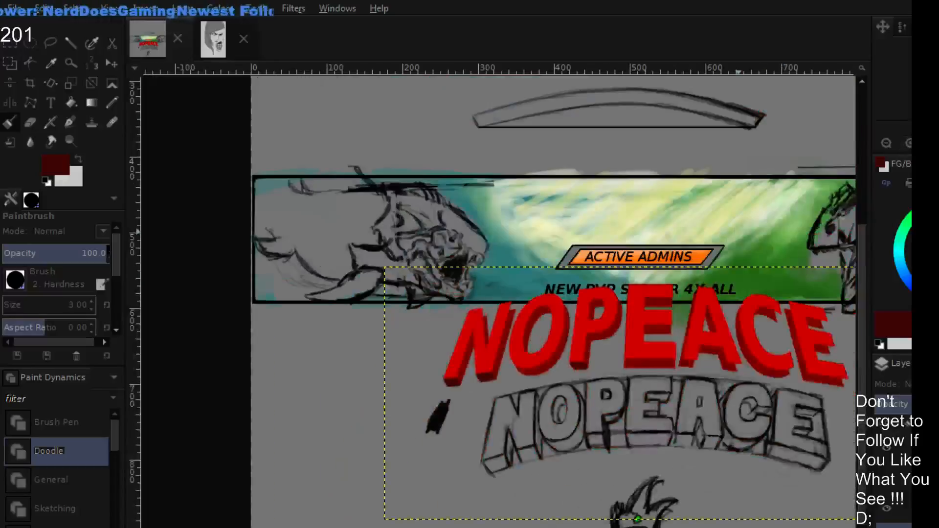
click(909, 143)
click(908, 142)
click(909, 143)
click(909, 143)
click(909, 143)
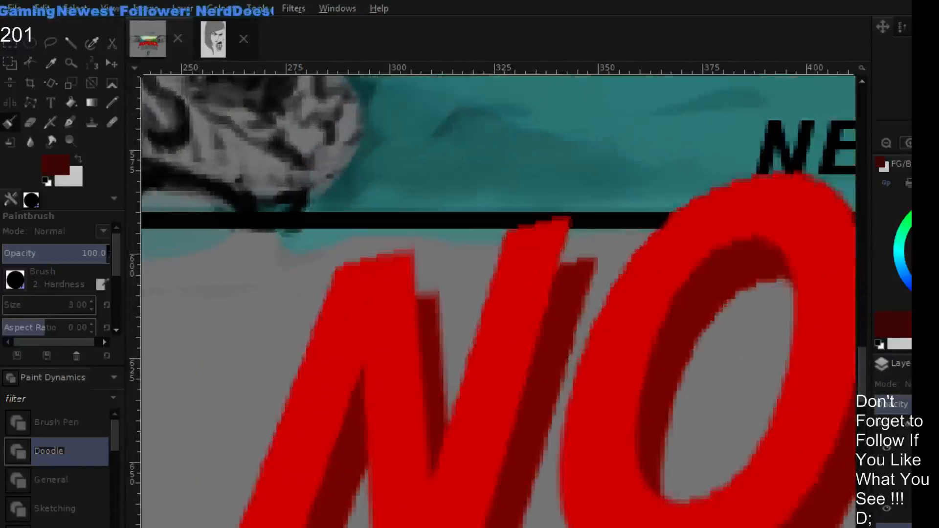
drag(574, 296, 575, 318)
ctrl+click(572, 310)
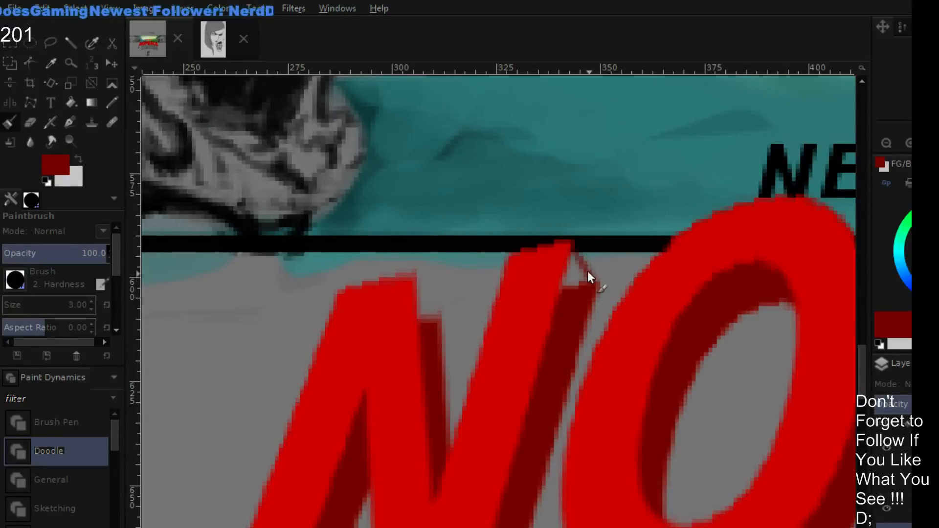
drag(588, 272, 595, 282)
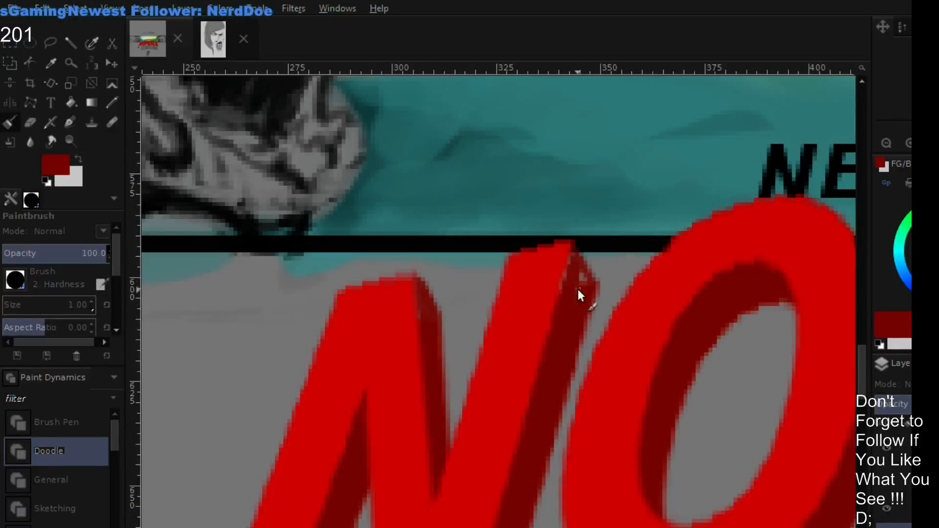
mouse_move(578, 289)
mouse_down()
mouse_move(577, 269)
mouse_move(588, 287)
mouse_move(577, 244)
mouse_up()
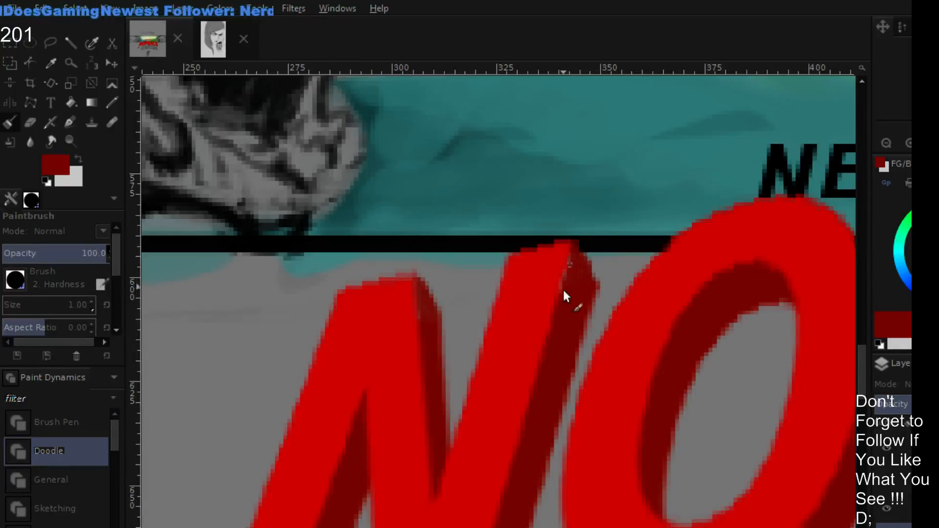
- Fill the missing extrusion corners beneath both feet of the A with dark red, giving each a slanted right edge
mouse_move(705, 333)
mouse_down()
mouse_move(652, 280)
mouse_move(547, 208)
mouse_up()
mouse_move(811, 247)
mouse_down()
mouse_move(722, 248)
mouse_move(527, 277)
mouse_up()
mouse_move(728, 268)
mouse_down()
mouse_move(576, 298)
mouse_move(446, 284)
mouse_up()
mouse_move(715, 235)
mouse_down()
mouse_move(531, 257)
mouse_move(629, 216)
mouse_up()
drag(723, 245, 635, 243)
drag(661, 337, 636, 201)
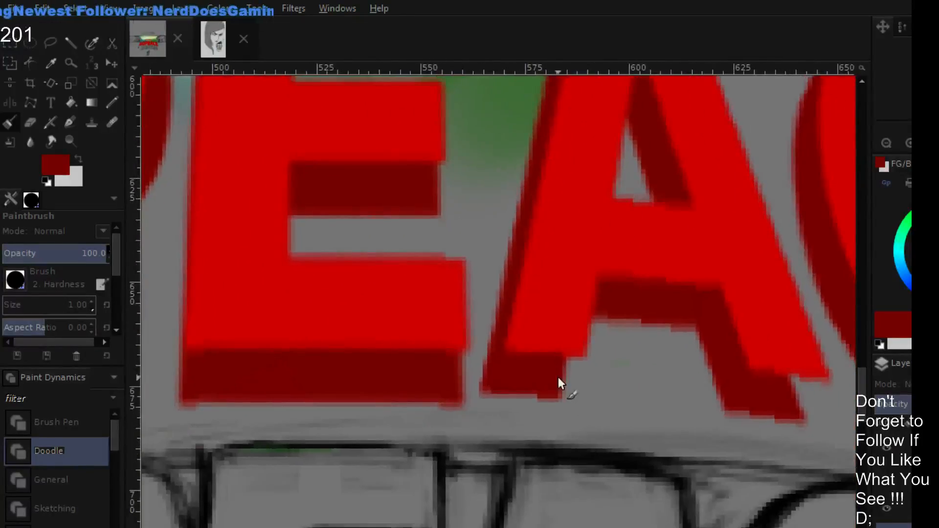
mouse_move(566, 371)
mouse_down()
mouse_move(573, 366)
mouse_move(561, 389)
mouse_move(573, 363)
mouse_move(562, 369)
mouse_move(551, 360)
mouse_move(582, 360)
mouse_up()
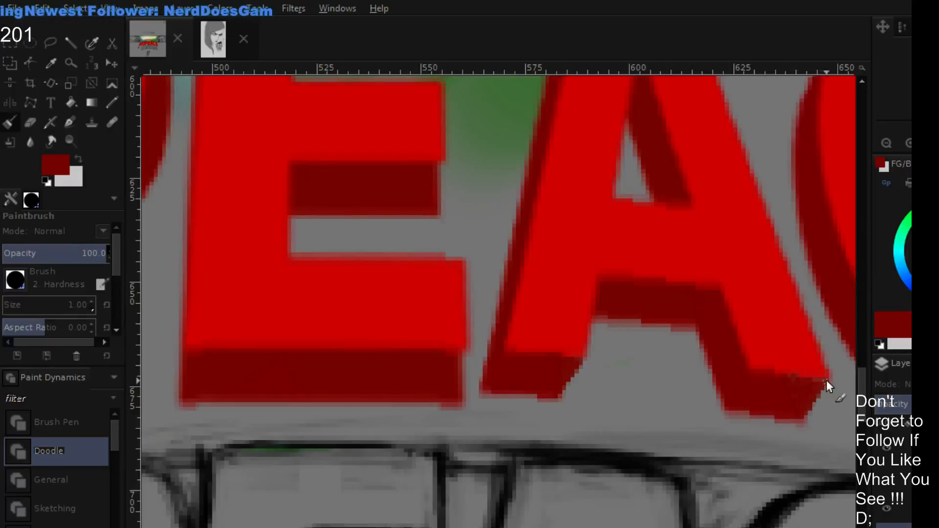
- Paint the missing extrusion corners at the C's upper and lower tips in dark red, joining each to the letter's front face
drag(748, 329, 576, 490)
drag(512, 276, 774, 331)
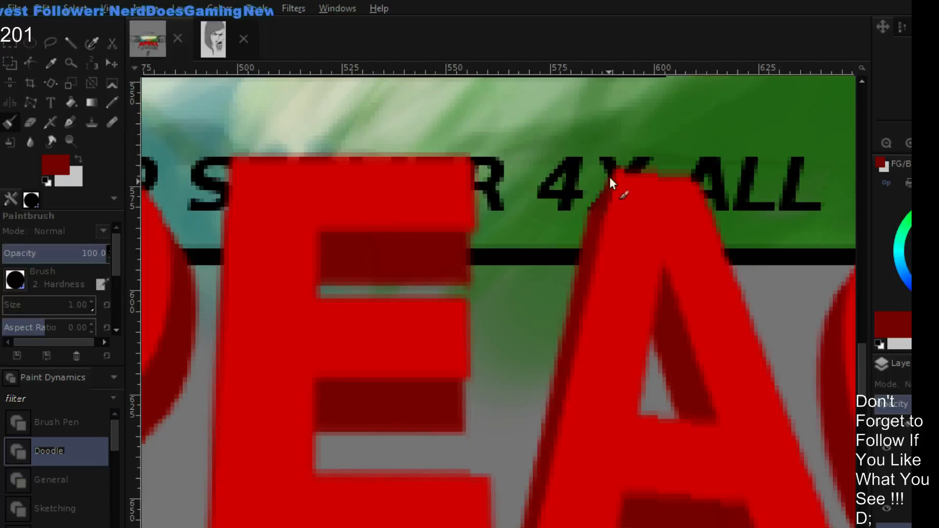
drag(704, 392, 529, 212)
drag(675, 318, 492, 246)
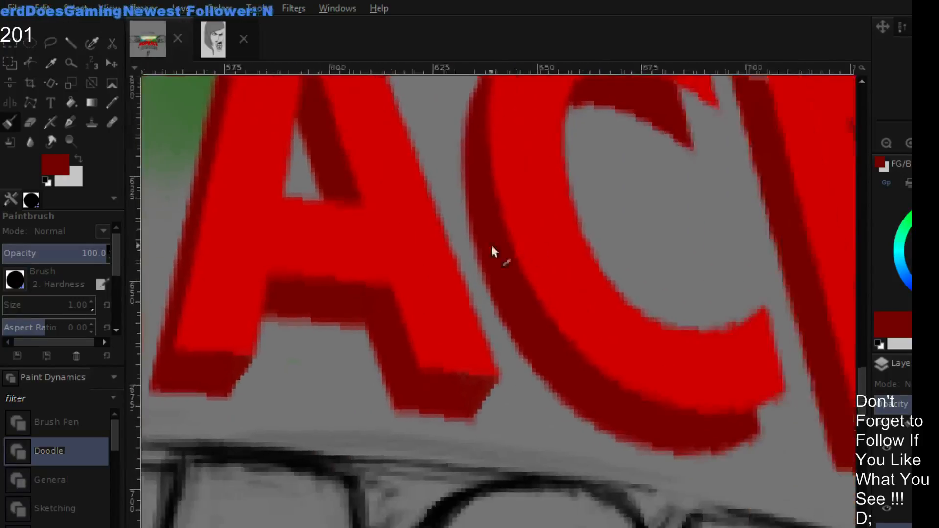
scroll(619, 336, right, 3)
scroll(663, 315, up, 3)
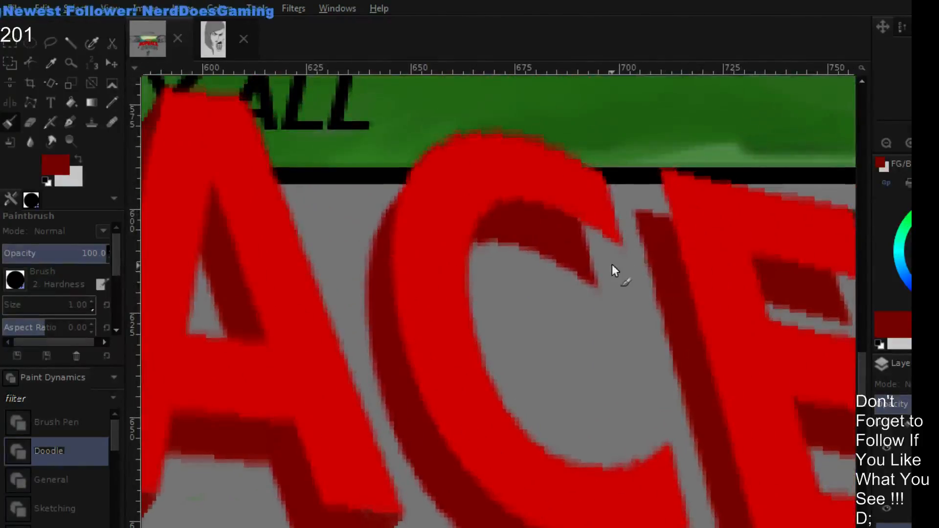
mouse_move(612, 264)
mouse_down()
mouse_move(599, 278)
mouse_move(615, 252)
mouse_move(608, 264)
mouse_move(606, 245)
mouse_move(594, 264)
mouse_move(594, 239)
mouse_move(582, 229)
mouse_move(602, 239)
mouse_up()
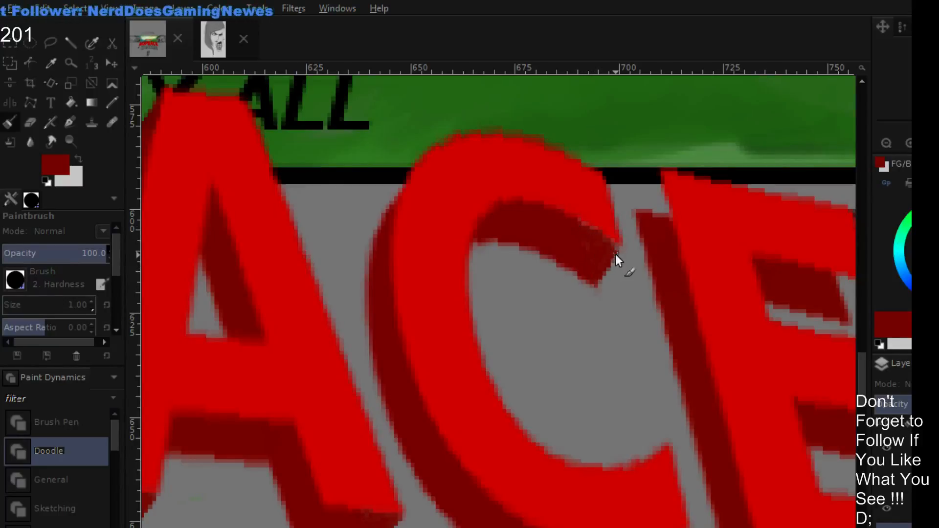
scroll(609, 426, down, 5)
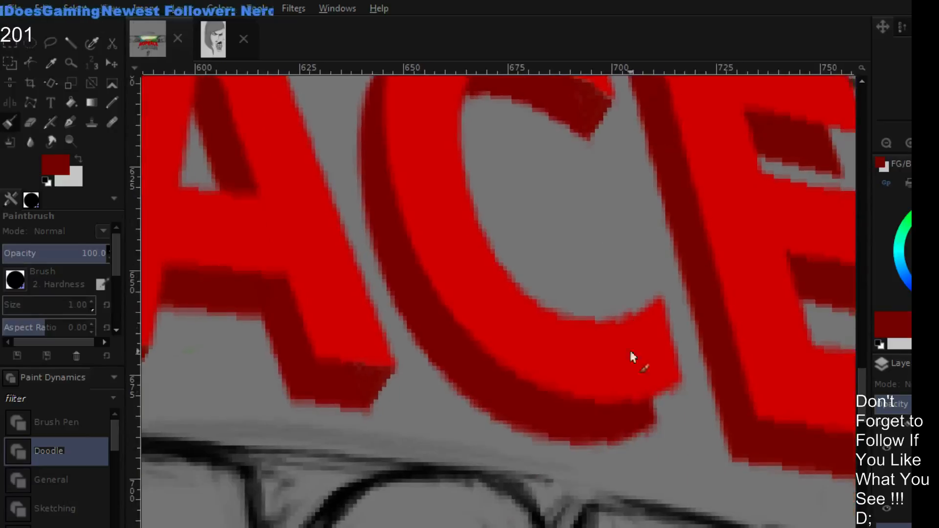
drag(656, 415, 671, 390)
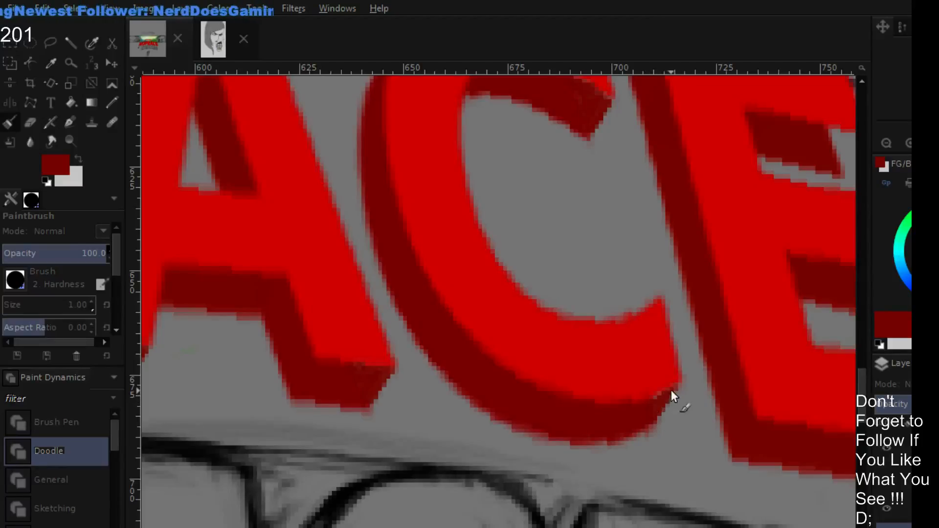
- Fill the final E's upper-left extrusion corner and the missing corner beneath its top arm with dark red, using slanted edges
drag(731, 339, 595, 393)
drag(656, 285, 608, 339)
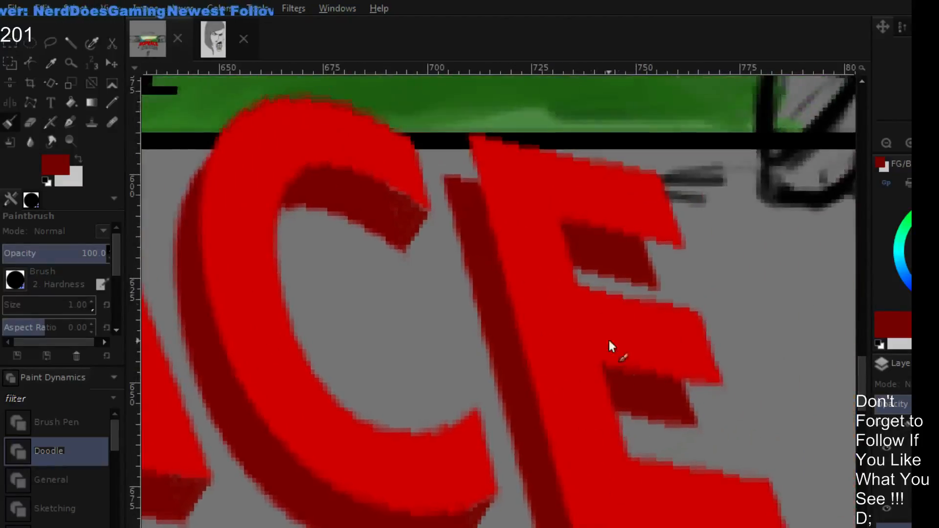
drag(586, 255, 706, 316)
mouse_move(586, 208)
mouse_down()
mouse_move(568, 239)
mouse_move(589, 221)
mouse_move(595, 249)
mouse_move(590, 213)
mouse_move(573, 228)
mouse_move(582, 213)
mouse_move(591, 218)
mouse_move(597, 265)
mouse_up()
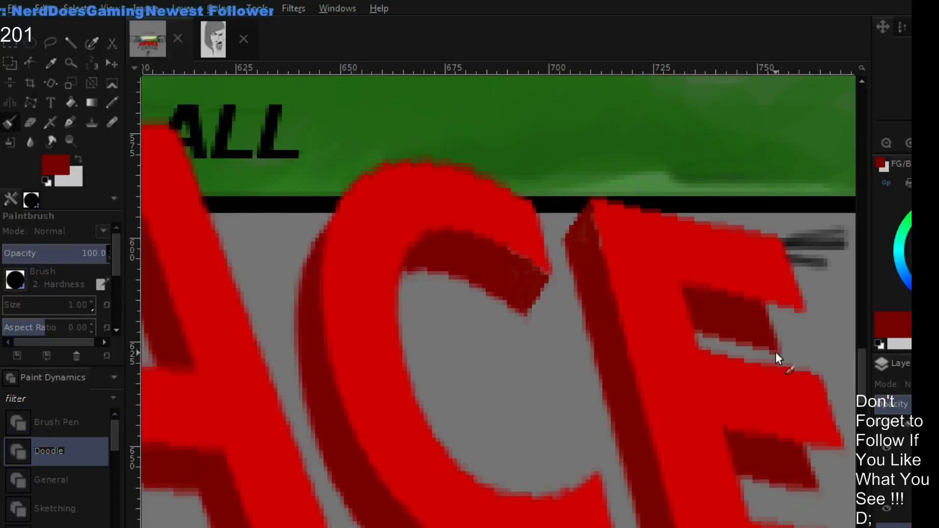
drag(761, 317, 627, 270)
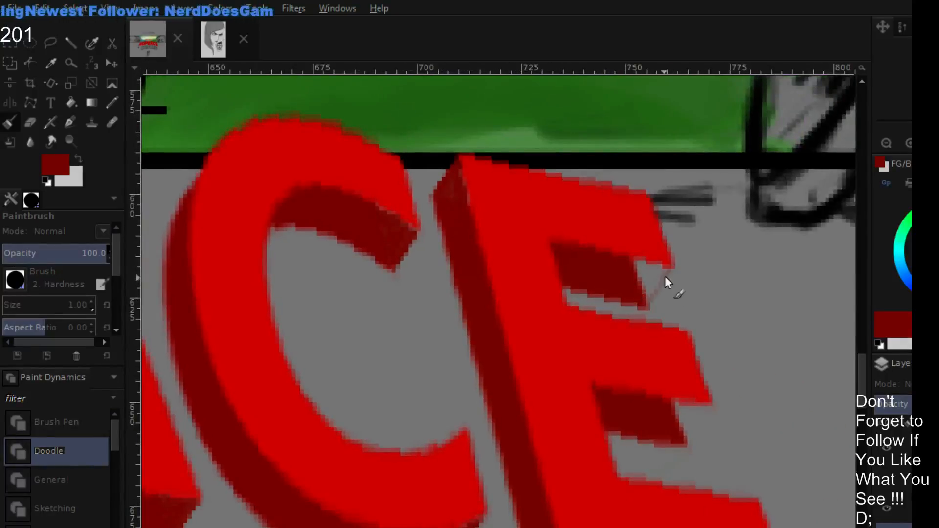
mouse_move(647, 303)
mouse_down()
mouse_move(666, 269)
mouse_move(630, 308)
mouse_move(658, 270)
mouse_move(653, 292)
mouse_move(632, 268)
mouse_move(653, 269)
mouse_up()
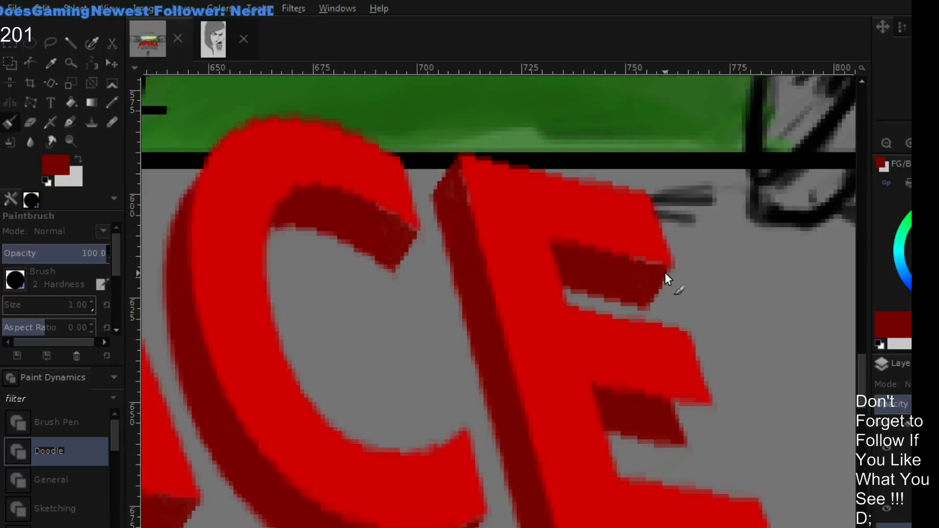
- Fill the missing corner beneath the final E's middle arm with dark red and touch up its tip using sampled letter colors
scroll(694, 254, down, 3)
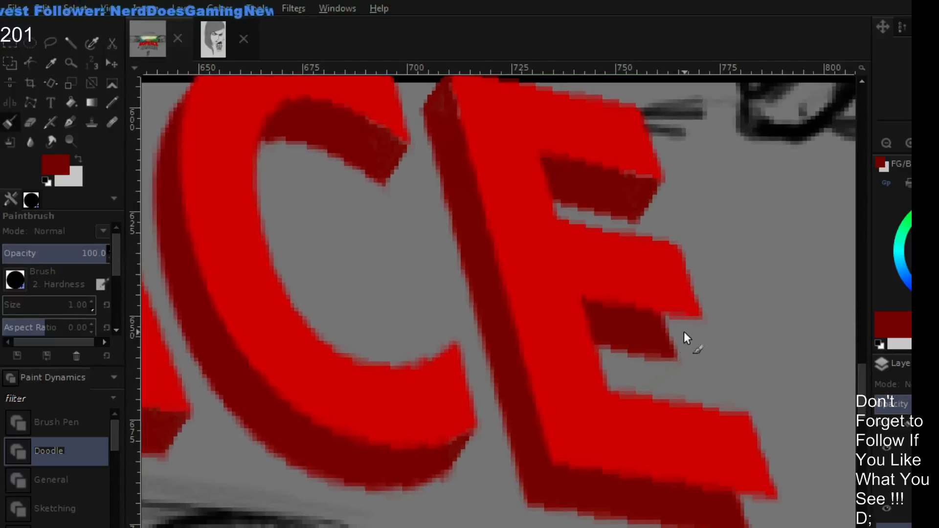
mouse_move(688, 326)
mouse_down()
mouse_move(679, 348)
mouse_move(690, 324)
mouse_move(664, 324)
mouse_move(673, 324)
mouse_up()
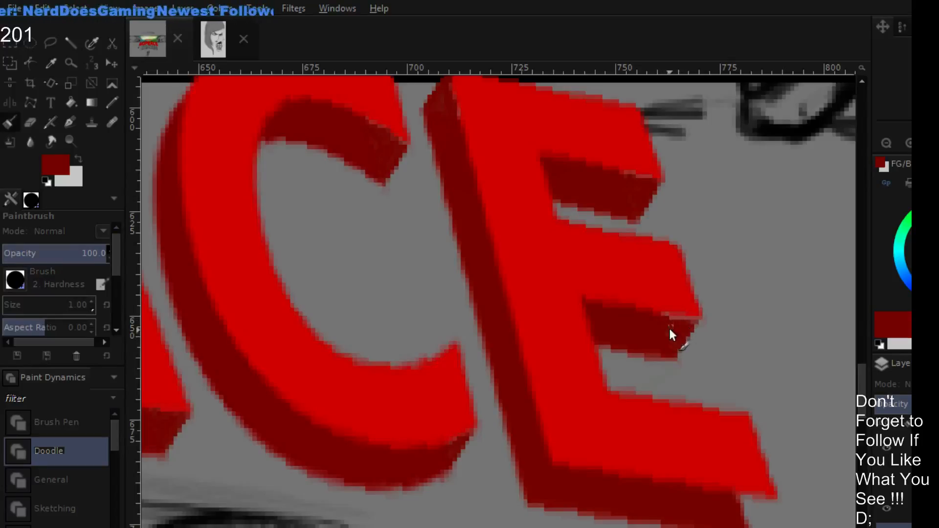
mouse_move(673, 351)
mouse_down()
mouse_move(668, 361)
mouse_move(661, 327)
mouse_up()
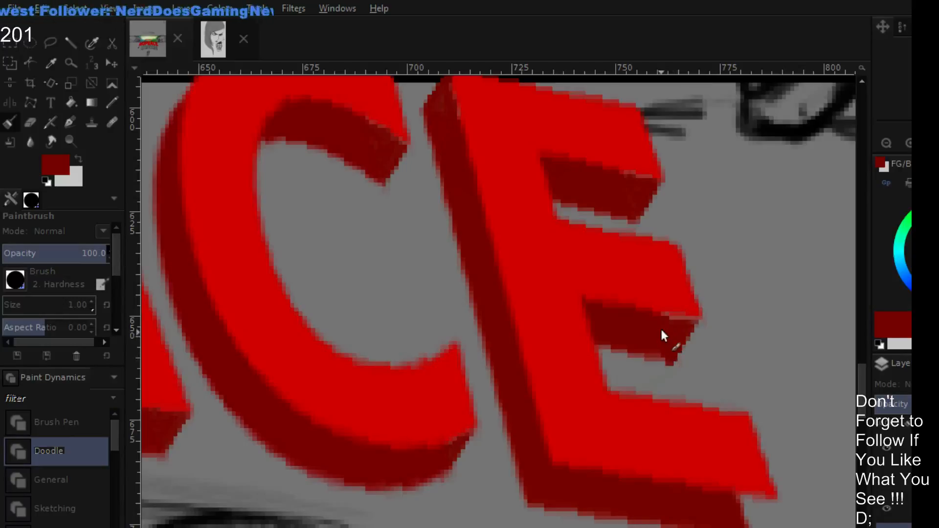
ctrl+click(690, 308)
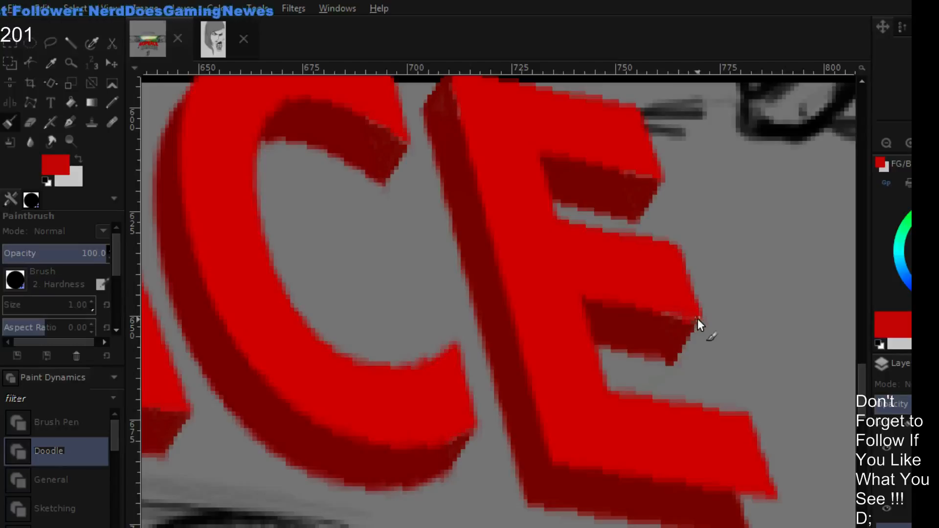
ctrl+click(689, 322)
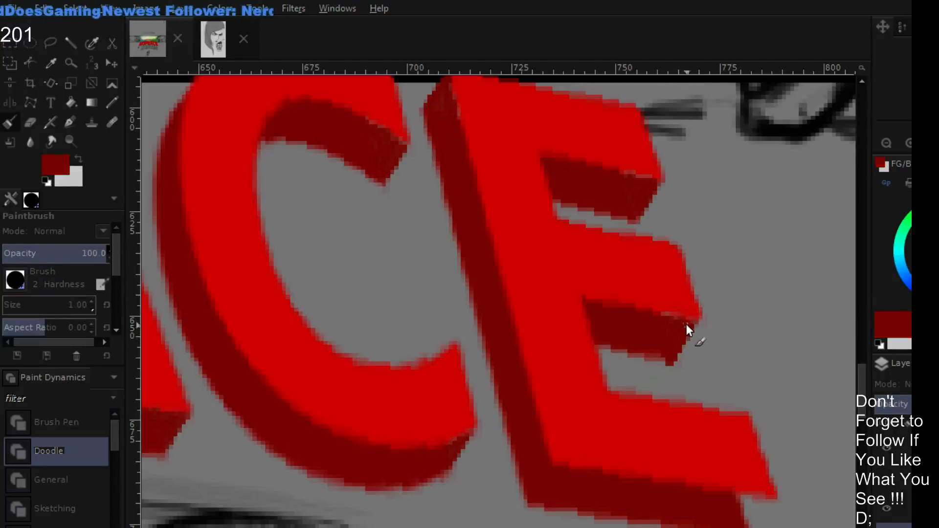
- Paint the missing extrusion corner beneath the final E's bottom arm in dark red, ending it with a slanted edge
scroll(682, 336, right, 2)
scroll(703, 388, down, 3)
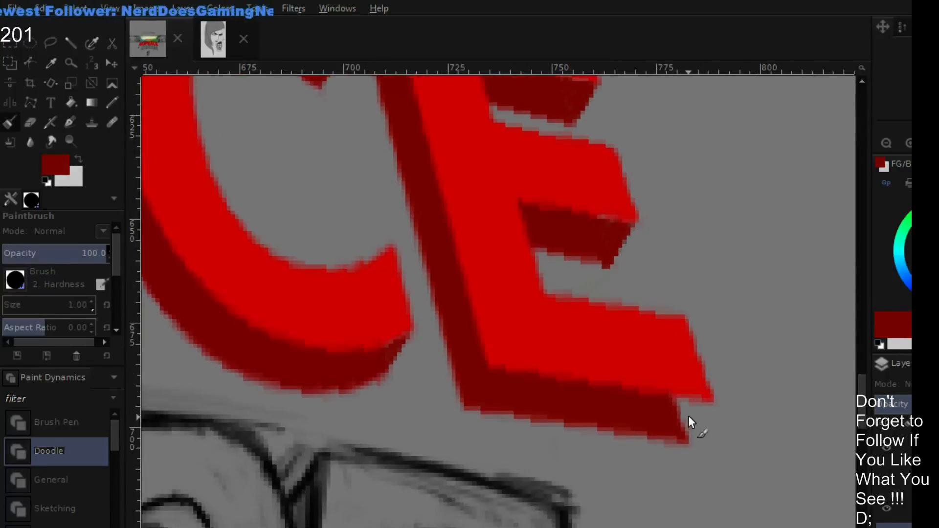
mouse_move(688, 426)
mouse_down()
mouse_move(705, 402)
mouse_move(686, 429)
mouse_move(704, 406)
mouse_move(687, 424)
mouse_move(692, 406)
mouse_move(677, 404)
mouse_move(691, 409)
mouse_up()
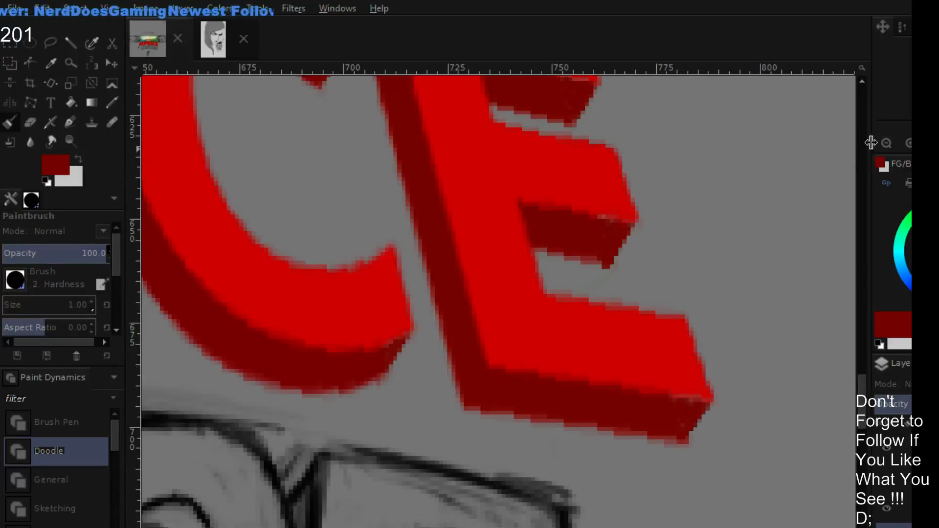
- Move the red NOPEACE title up onto the banner, between the two creature heads and above the NEW PVP SERVER text
click(887, 143)
click(887, 142)
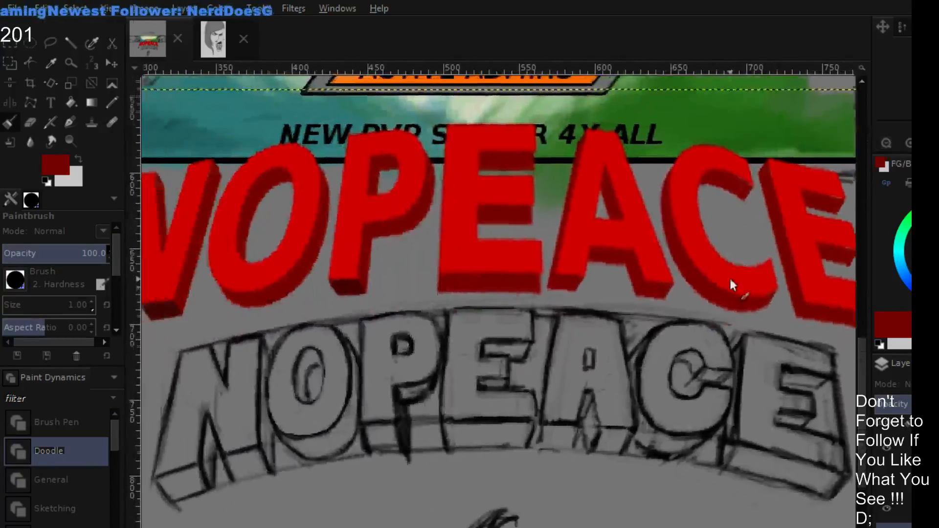
drag(730, 280, 735, 292)
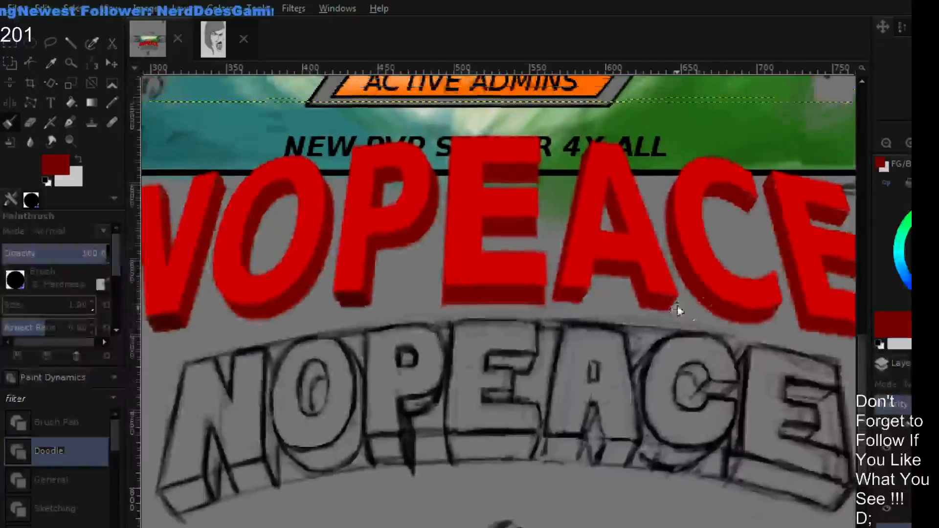
click(886, 142)
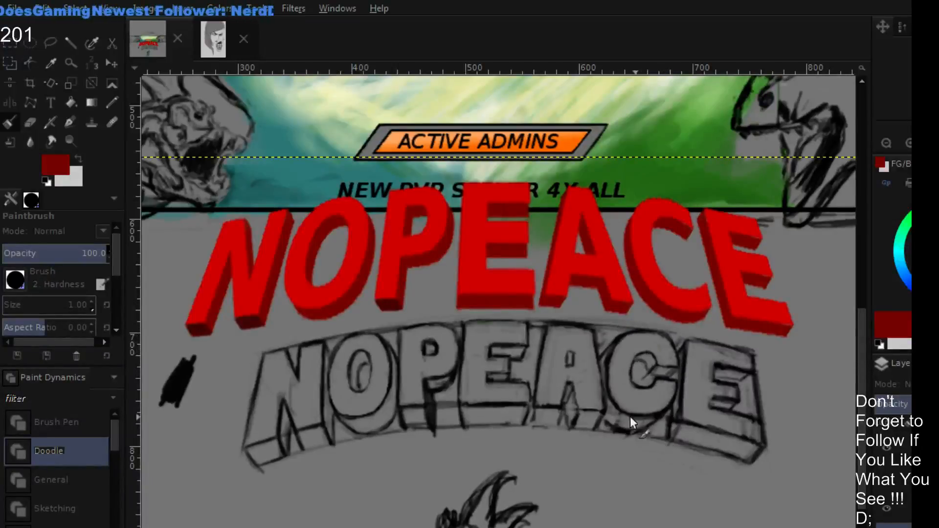
scroll(589, 358, up, 5)
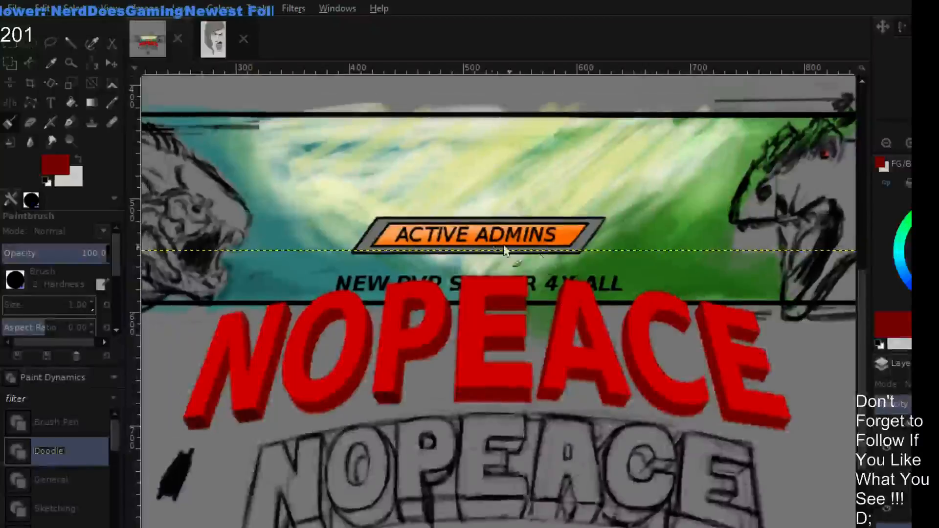
click(111, 63)
drag(393, 346, 412, 182)
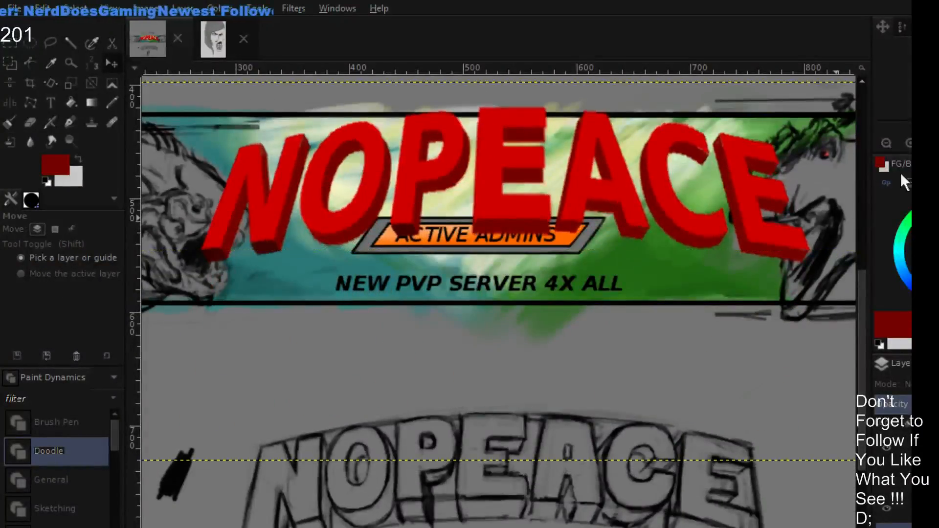
click(887, 143)
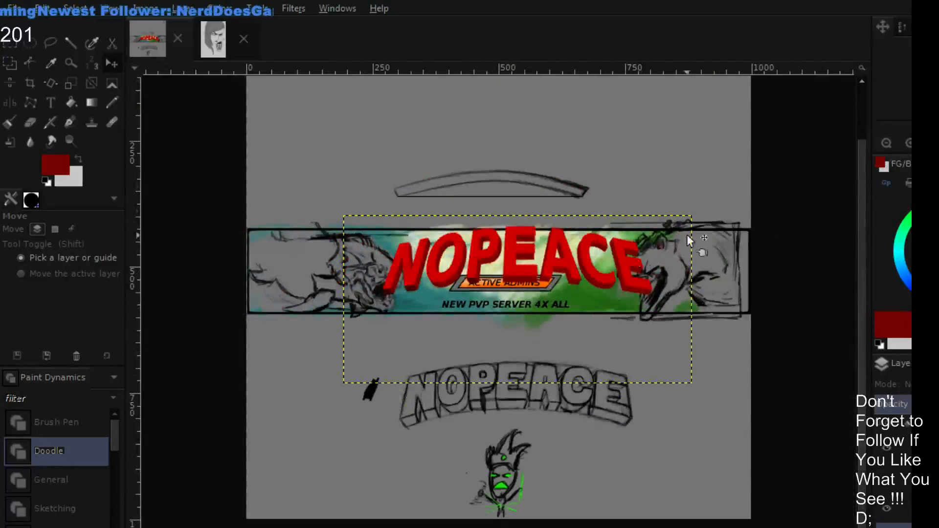
click(909, 143)
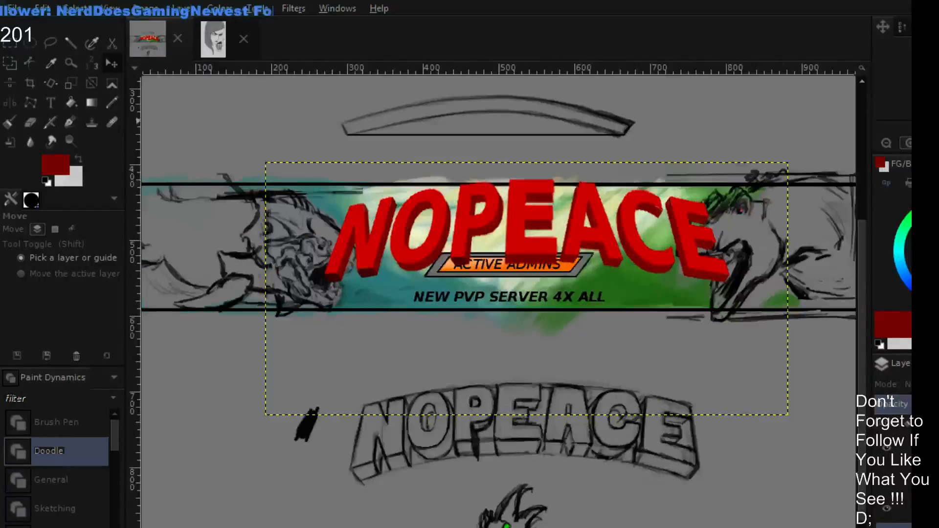
click(909, 143)
scroll(710, 254, up, 3)
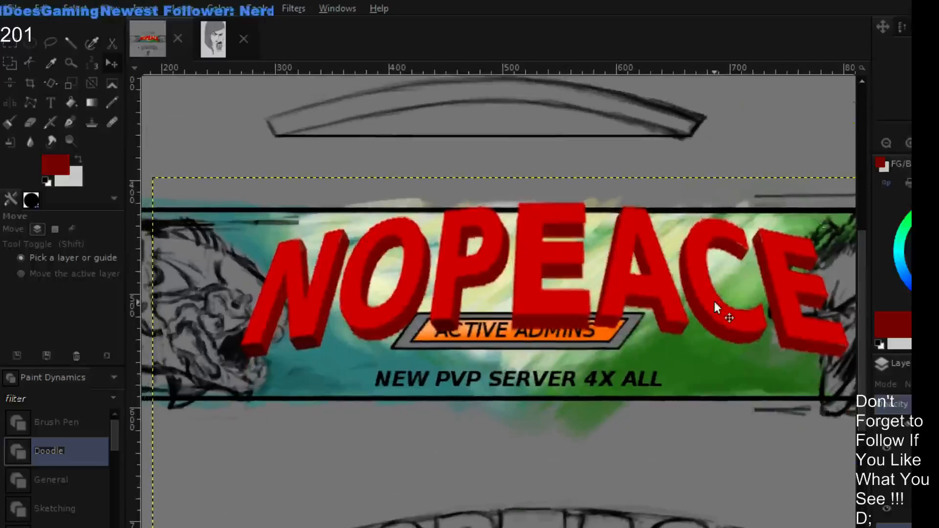
click(886, 143)
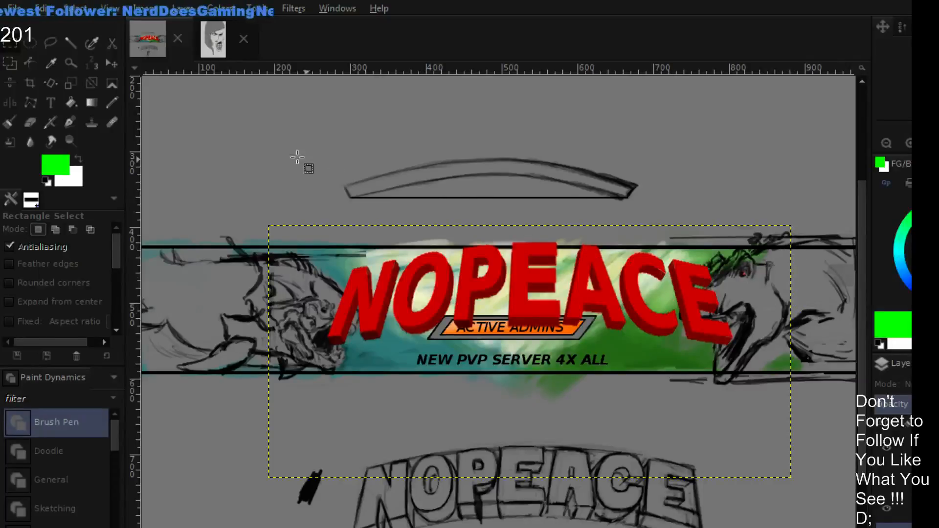
- Create a new blank light gray image and activate the Paintbrush with dark red
click(31, 201)
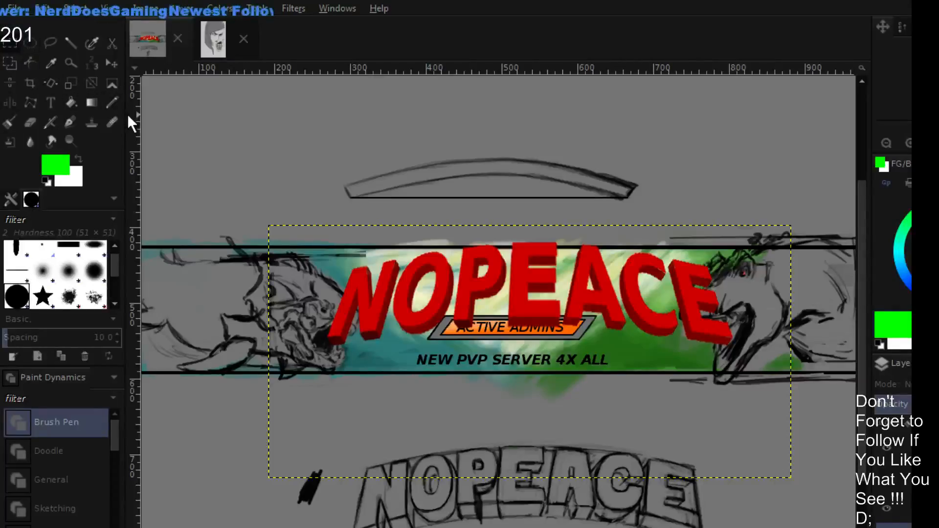
click(115, 104)
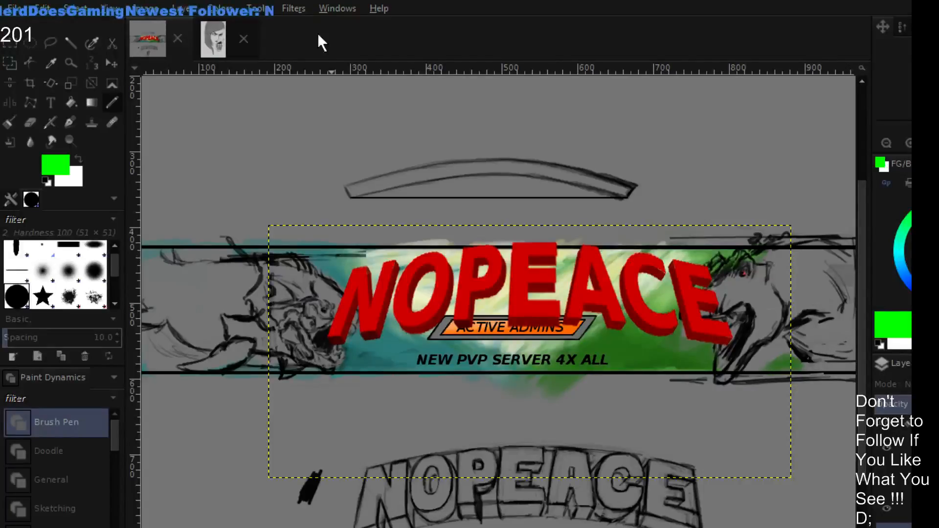
key(m)
click(19, 8)
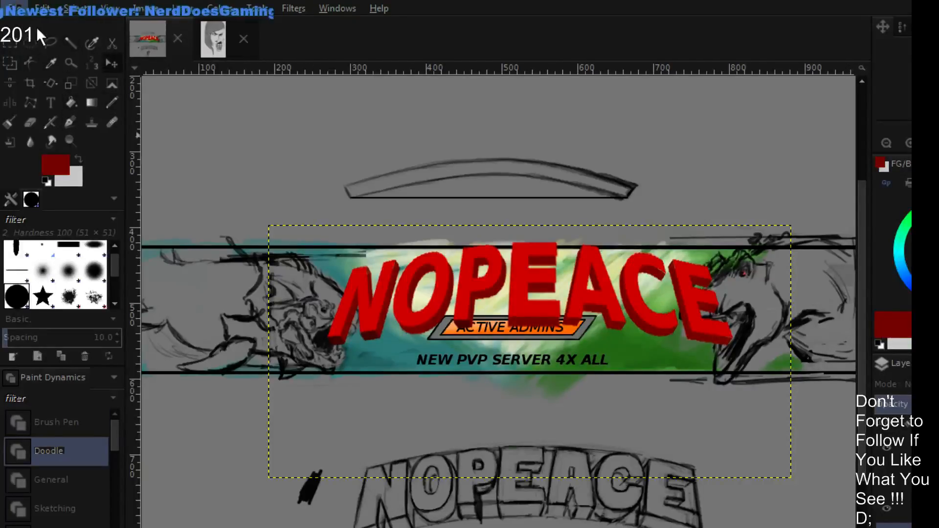
click(36, 26)
click(499, 233)
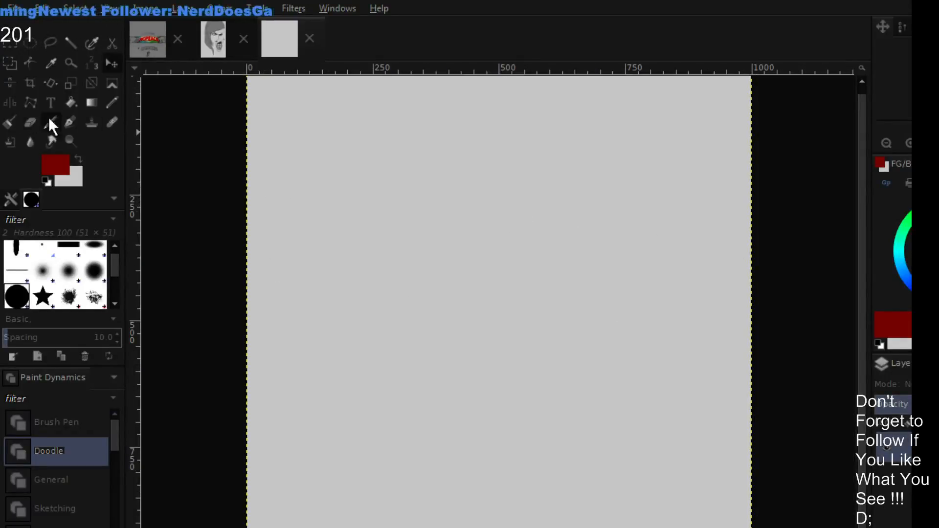
click(108, 99)
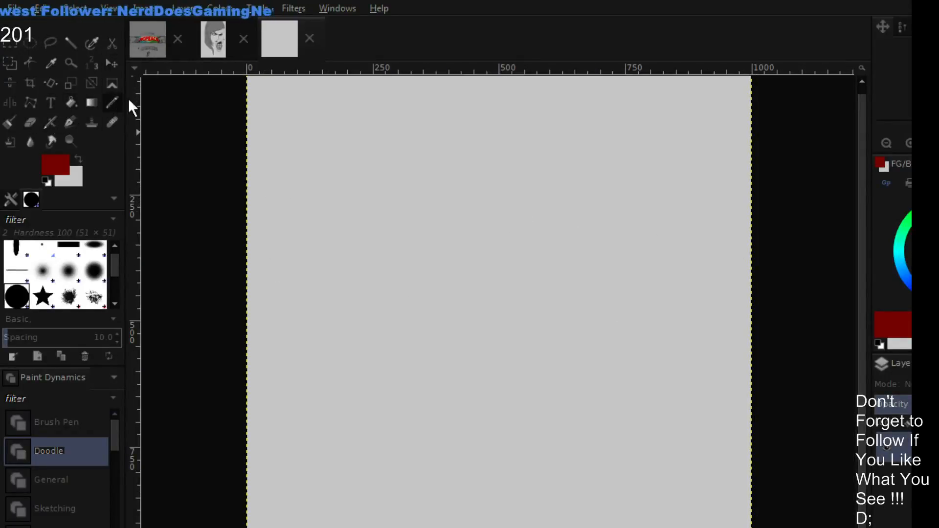
click(8, 123)
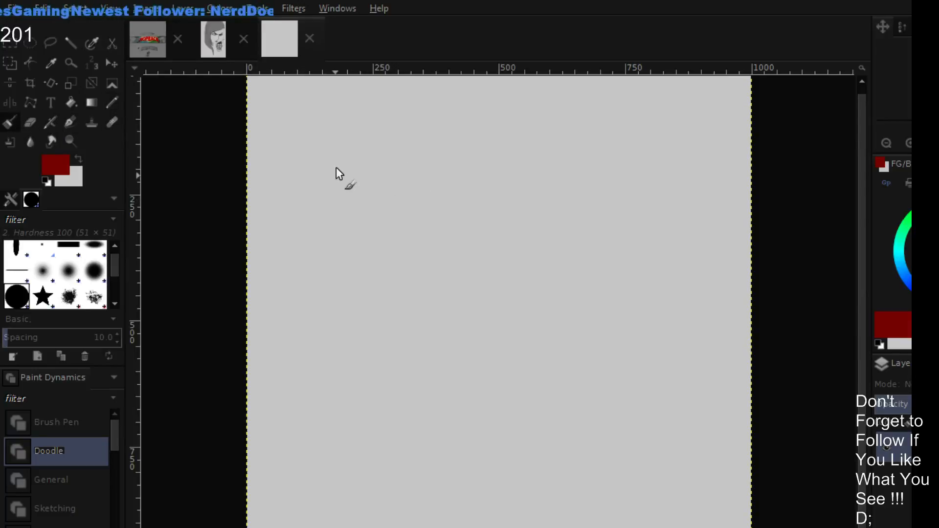
- Sketch the thin dark red outline of a block capital A in the canvas's upper left area
mouse_move(302, 242)
mouse_down()
mouse_move(340, 122)
mouse_move(396, 128)
mouse_move(421, 239)
mouse_up()
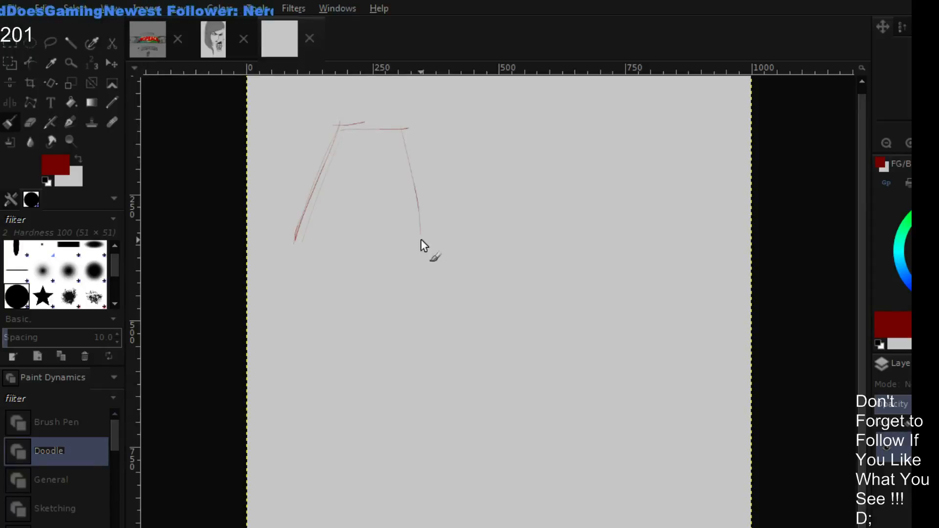
drag(407, 151, 421, 239)
drag(425, 241, 394, 239)
mouse_move(293, 244)
mouse_down()
mouse_move(332, 243)
mouse_move(344, 197)
mouse_move(374, 191)
mouse_up()
drag(374, 191, 393, 241)
drag(392, 216, 393, 240)
drag(325, 253, 289, 250)
- Draw a width bracket beneath the A, spanning both its feet, and letter "1 unit" below it
mouse_move(290, 218)
mouse_down()
mouse_move(293, 264)
mouse_move(426, 255)
mouse_up()
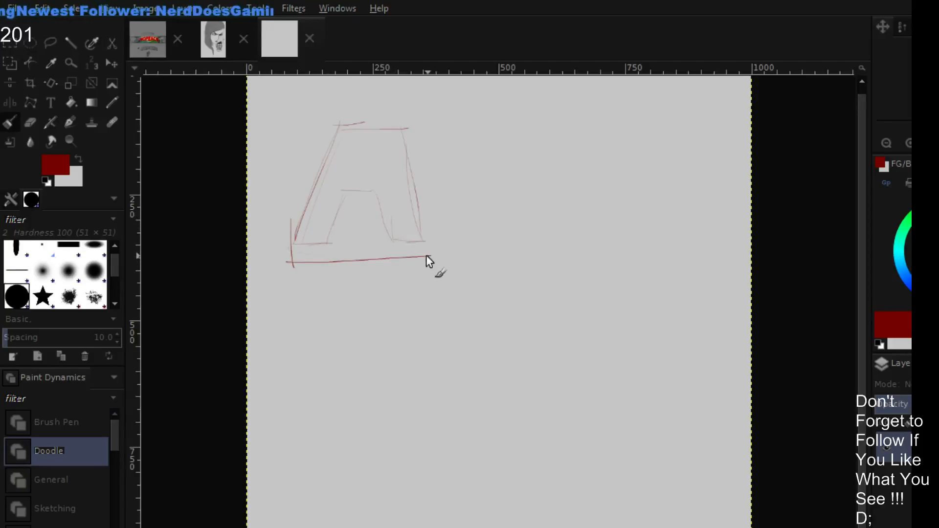
drag(432, 213, 427, 262)
drag(352, 279, 359, 319)
mouse_move(298, 306)
mouse_down()
mouse_move(324, 322)
mouse_move(332, 307)
mouse_move(356, 315)
mouse_up()
mouse_move(365, 278)
mouse_down()
mouse_move(366, 304)
mouse_move(383, 301)
mouse_up()
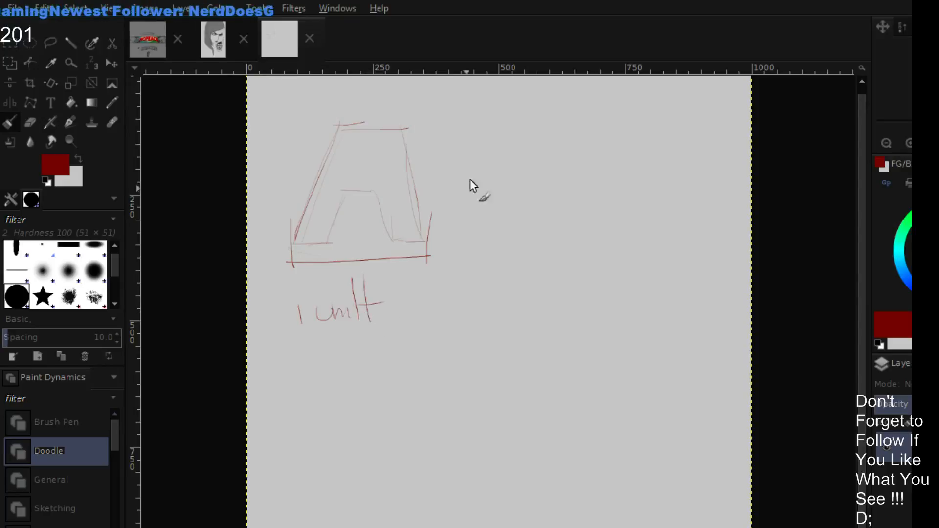
- Sketch a small lowercase i beside the A, with a wide spacing bracket beneath it
mouse_move(499, 210)
mouse_down()
mouse_move(499, 244)
mouse_move(499, 212)
mouse_move(519, 204)
mouse_move(500, 247)
mouse_up()
mouse_move(505, 162)
mouse_down()
mouse_move(500, 169)
mouse_move(503, 156)
mouse_up()
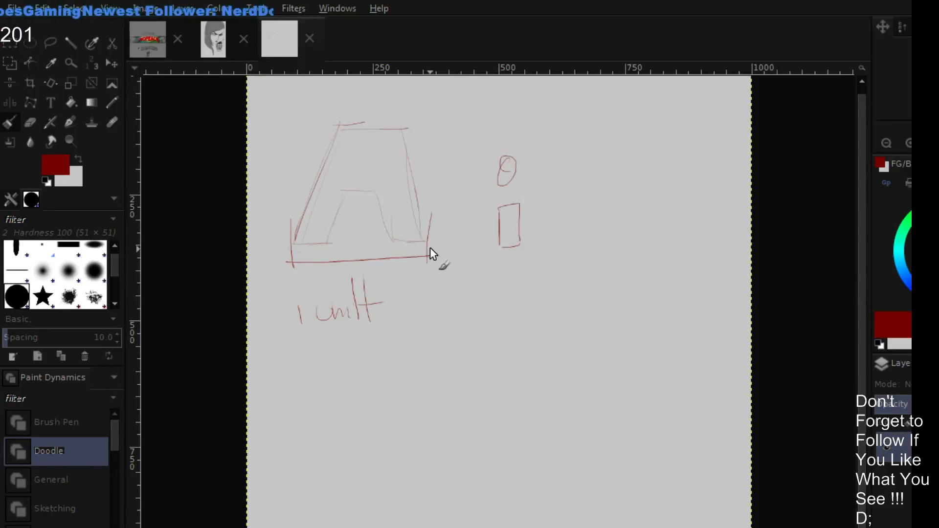
mouse_move(430, 248)
mouse_down()
mouse_move(483, 271)
mouse_move(562, 263)
mouse_up()
drag(562, 267, 571, 235)
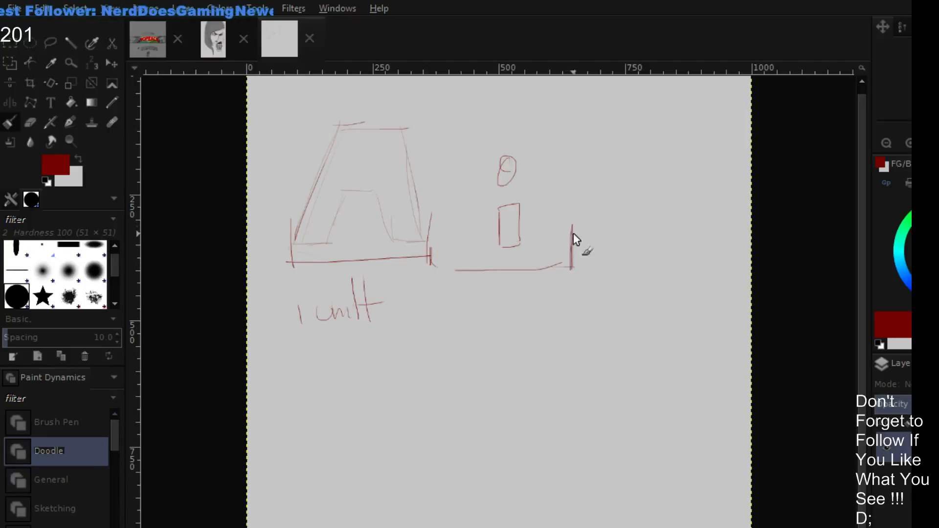
- Add a small counter inside the A and sketch a round lowercase a after the i
mouse_move(344, 160)
mouse_down()
mouse_move(367, 167)
mouse_move(352, 149)
mouse_up()
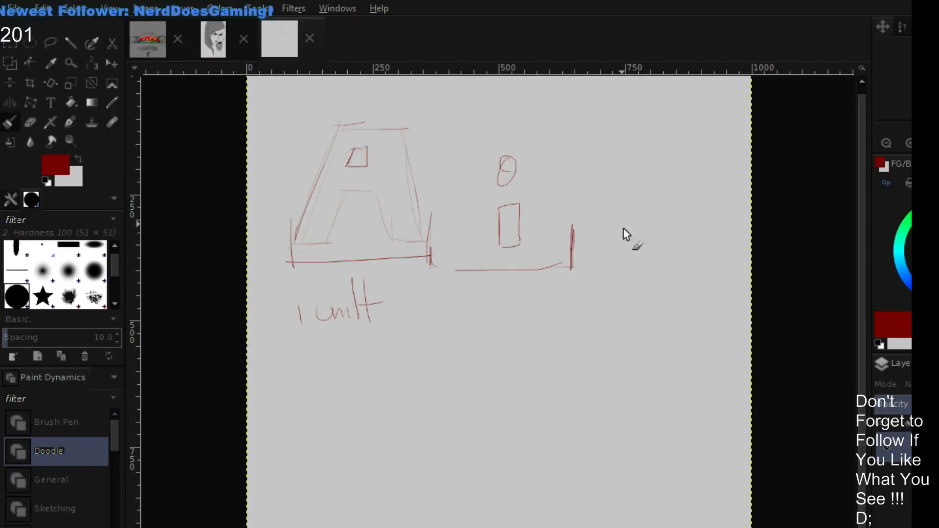
mouse_move(657, 208)
mouse_down()
mouse_move(652, 245)
mouse_move(620, 223)
mouse_move(640, 219)
mouse_move(631, 223)
mouse_move(668, 249)
mouse_up()
drag(659, 206, 639, 204)
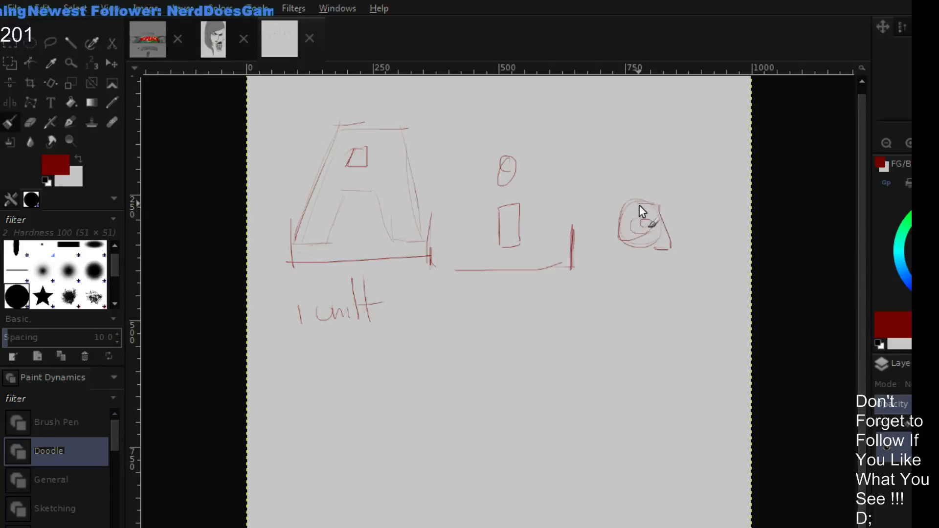
- Frame the i and the lowercase a with spacing boxes to illustrate the width of each letter
drag(475, 203, 475, 241)
drag(543, 188, 542, 247)
drag(469, 253, 542, 247)
mouse_move(473, 201)
mouse_down()
mouse_move(528, 193)
mouse_move(531, 246)
mouse_up()
drag(583, 190, 580, 262)
mouse_move(556, 217)
mouse_down()
mouse_move(647, 195)
mouse_move(679, 211)
mouse_move(678, 256)
mouse_up()
mouse_move(584, 206)
mouse_down()
mouse_move(593, 266)
mouse_move(668, 262)
mouse_up()
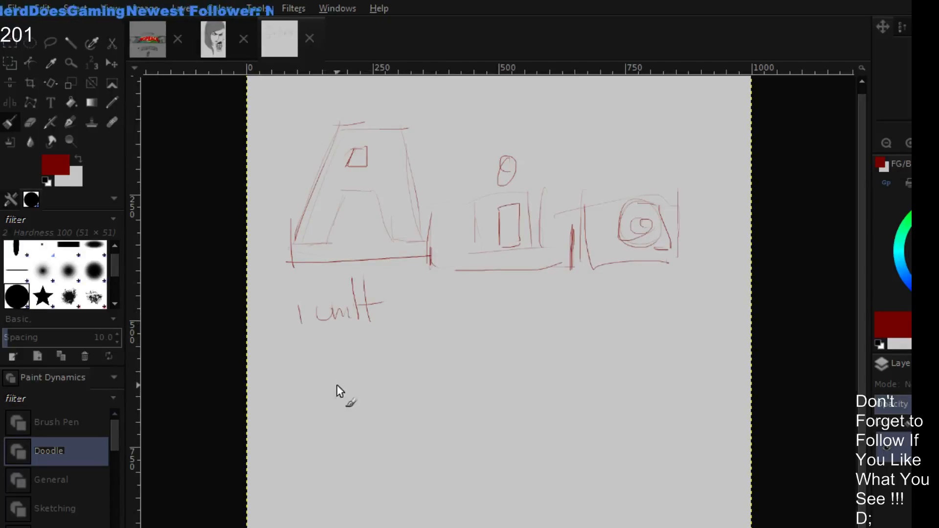
- Letter "Void" in thick dark red strokes below the "1 unit" note, with a large capital V
mouse_move(307, 375)
mouse_down()
mouse_move(331, 438)
mouse_move(342, 370)
mouse_move(339, 426)
mouse_move(329, 437)
mouse_up()
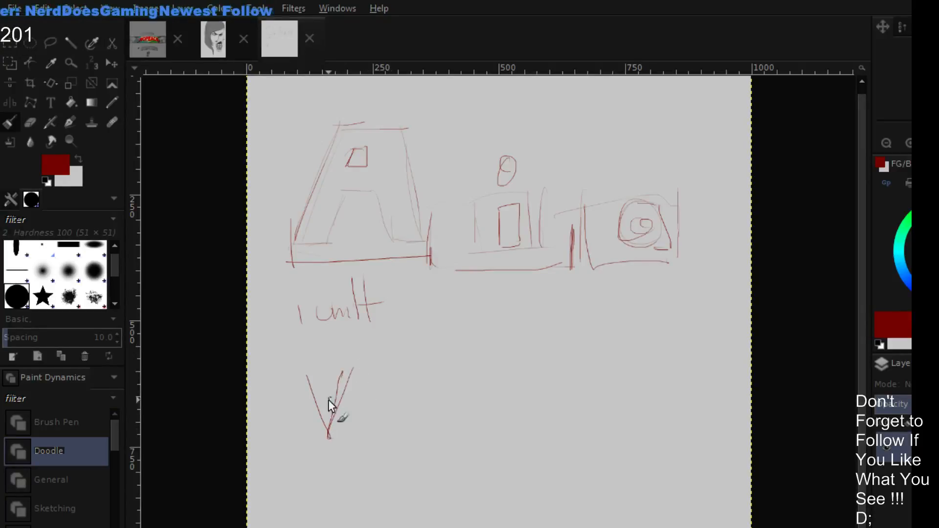
mouse_move(303, 376)
mouse_down()
mouse_move(331, 439)
mouse_move(303, 376)
mouse_move(346, 396)
mouse_move(357, 360)
mouse_up()
mouse_move(339, 419)
mouse_down()
mouse_move(362, 360)
mouse_move(337, 437)
mouse_up()
drag(312, 371, 337, 440)
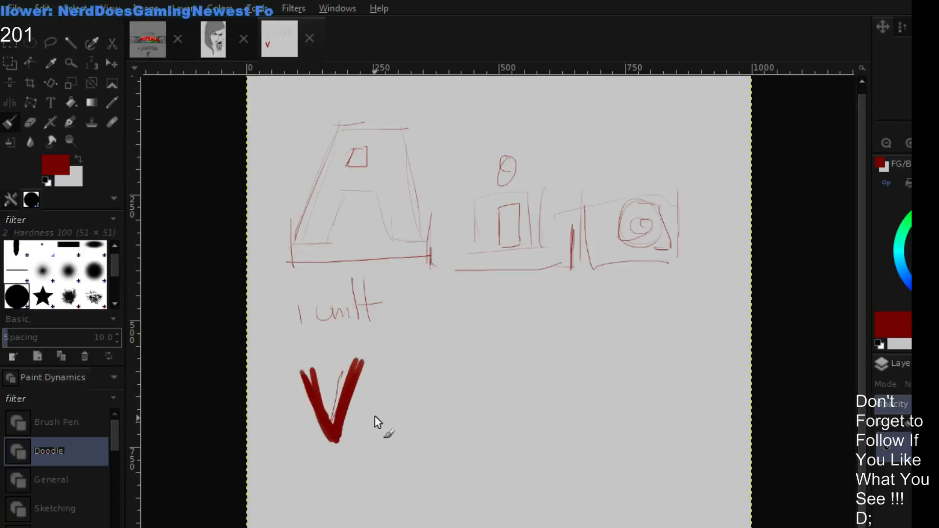
mouse_move(383, 413)
mouse_down()
mouse_move(398, 428)
mouse_move(380, 421)
mouse_move(398, 418)
mouse_move(410, 433)
mouse_move(413, 392)
mouse_move(430, 433)
mouse_move(452, 418)
mouse_move(459, 440)
mouse_up()
click(412, 393)
drag(458, 371, 467, 381)
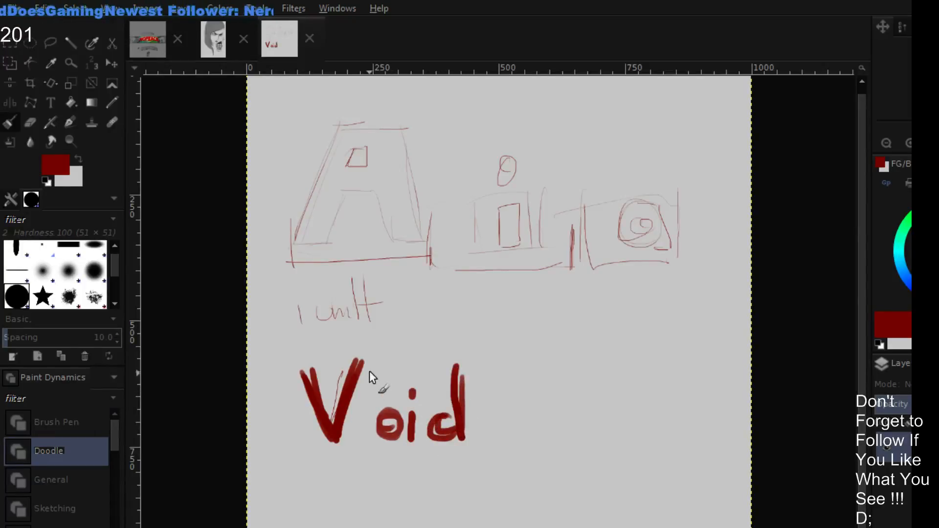
- Try vertical width limits around the V and a second V shifted toward the o, and undo these strokes
drag(364, 353, 371, 463)
drag(277, 343, 283, 449)
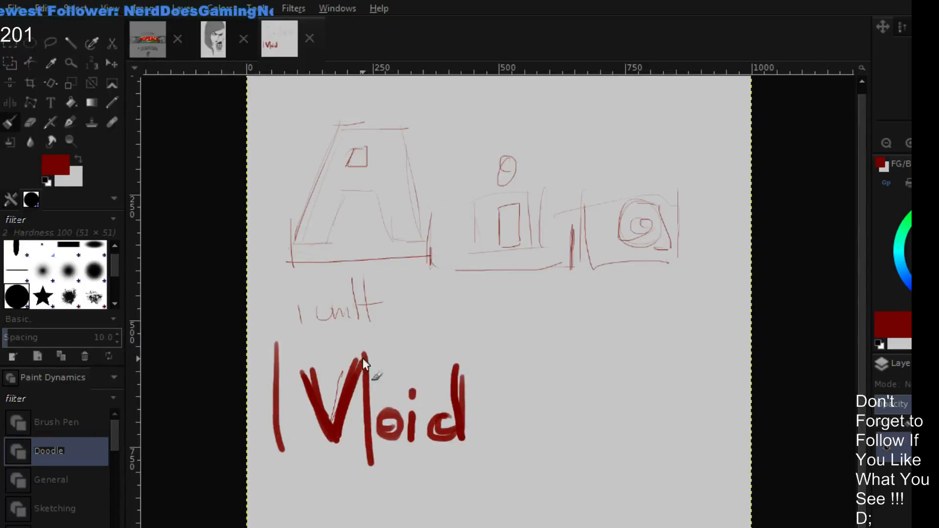
mouse_move(396, 358)
mouse_down()
mouse_move(351, 440)
mouse_move(356, 429)
mouse_up()
drag(313, 371, 359, 442)
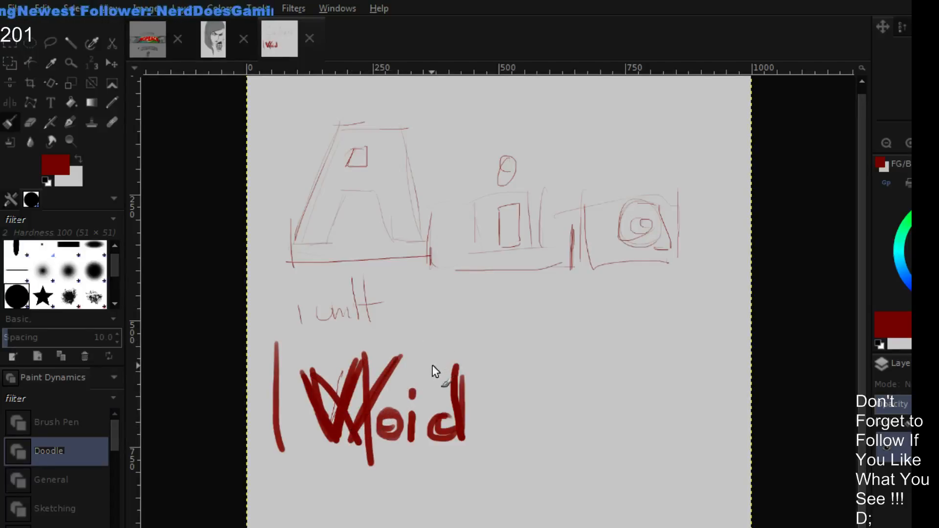
key(ctrl+z)
key(ctrl+z)
key(ctrl+z)
key(ctrl+z)
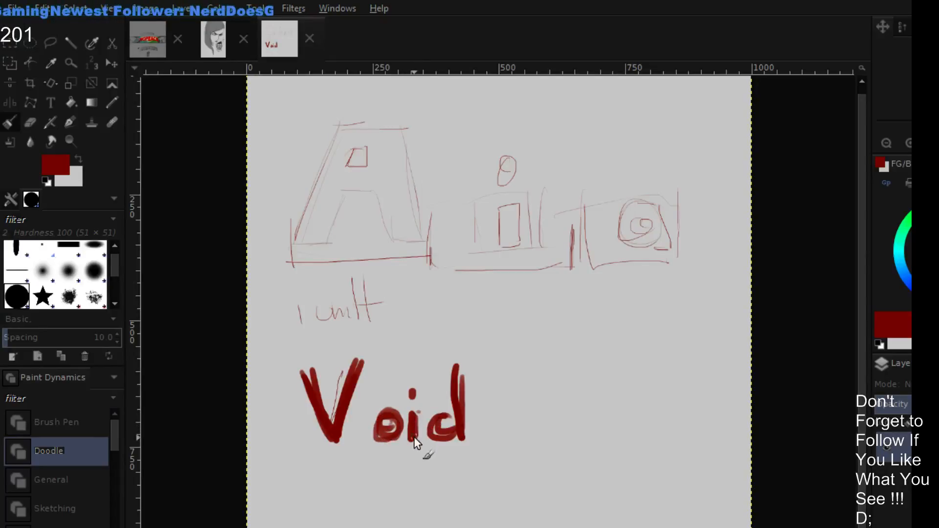
- Paint an upward arrow beneath the V and letter an underlined "Spook" after "Void"
drag(348, 462, 334, 503)
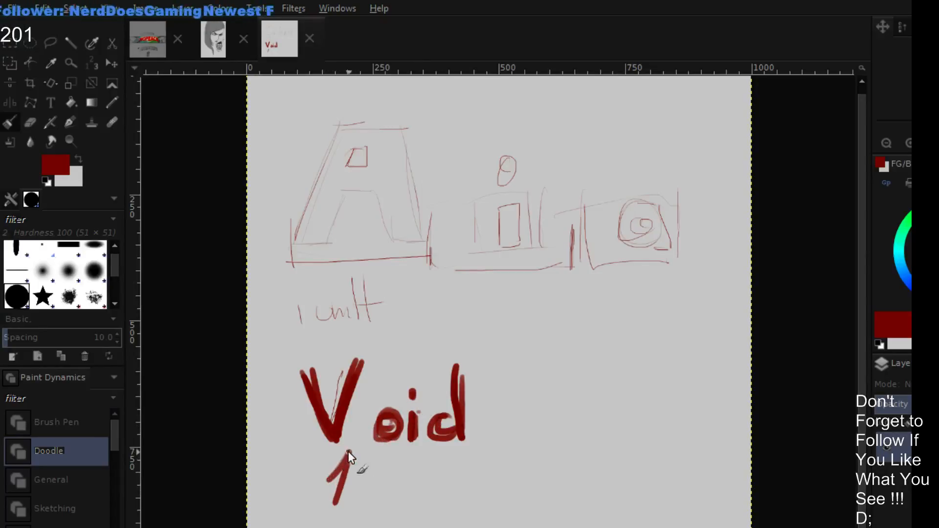
drag(353, 453, 329, 480)
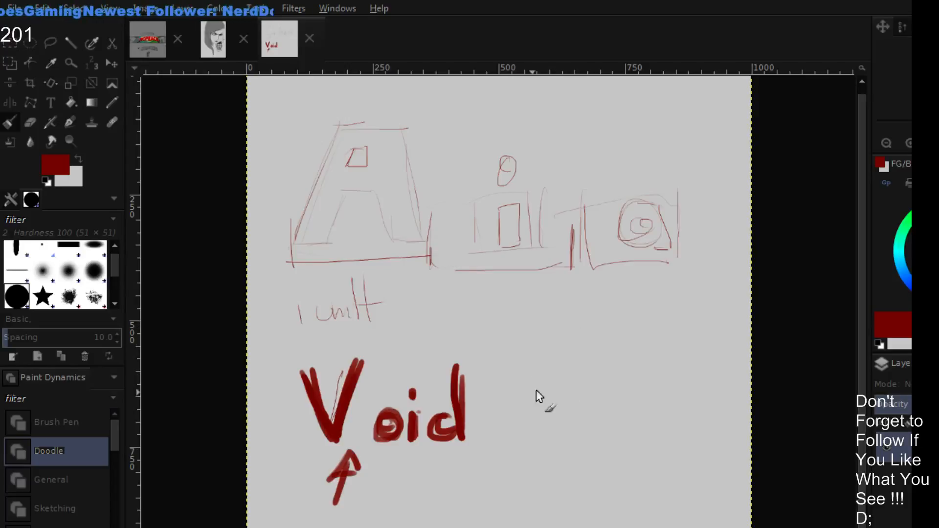
drag(554, 379, 501, 409)
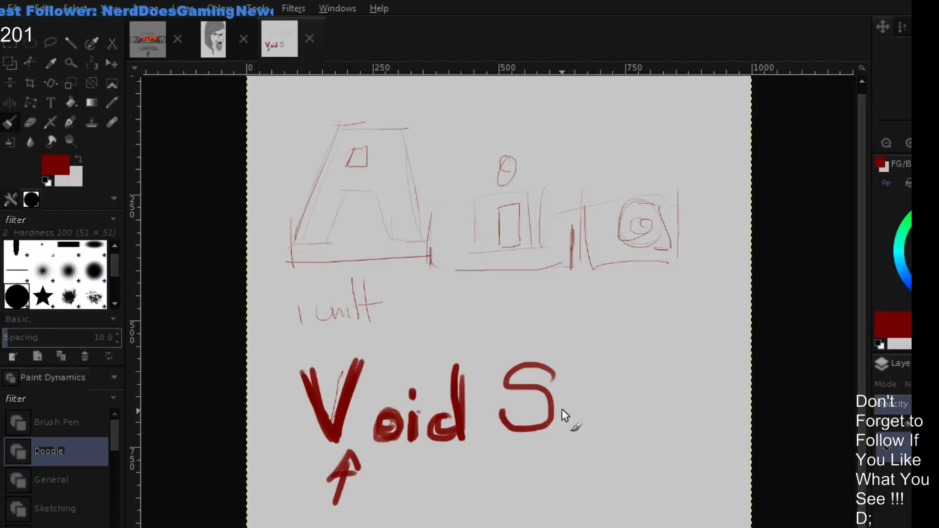
mouse_move(562, 403)
mouse_down()
mouse_move(563, 450)
mouse_move(570, 390)
mouse_move(569, 426)
mouse_up()
mouse_move(622, 394)
mouse_down()
mouse_move(628, 418)
mouse_move(647, 420)
mouse_move(677, 381)
mouse_move(679, 421)
mouse_up()
drag(715, 364, 681, 406)
drag(682, 404, 706, 420)
drag(481, 462, 723, 447)
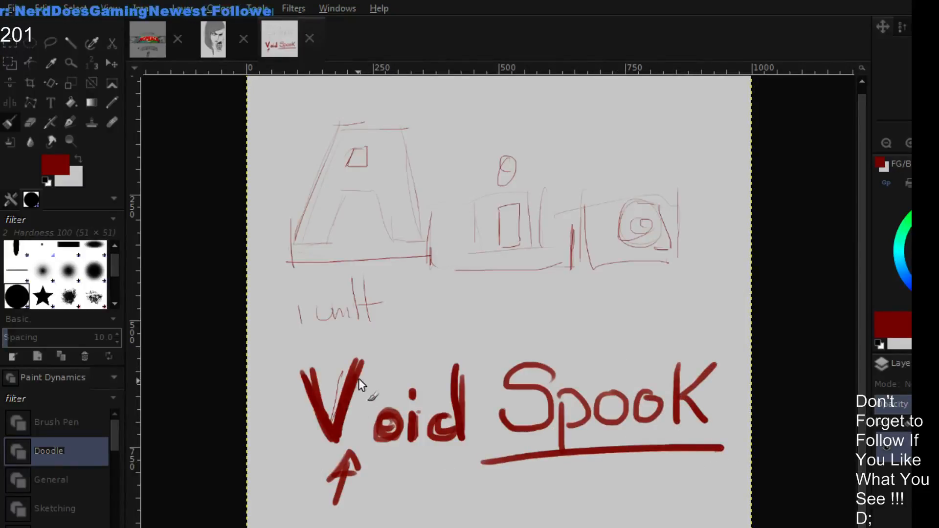
- Draw a dark red rectangular spacing frame around the V of "Void"
drag(295, 372, 313, 434)
drag(283, 357, 368, 352)
drag(366, 358, 368, 433)
mouse_move(287, 362)
mouse_down()
mouse_move(299, 447)
mouse_move(361, 448)
mouse_up()
drag(360, 378, 362, 452)
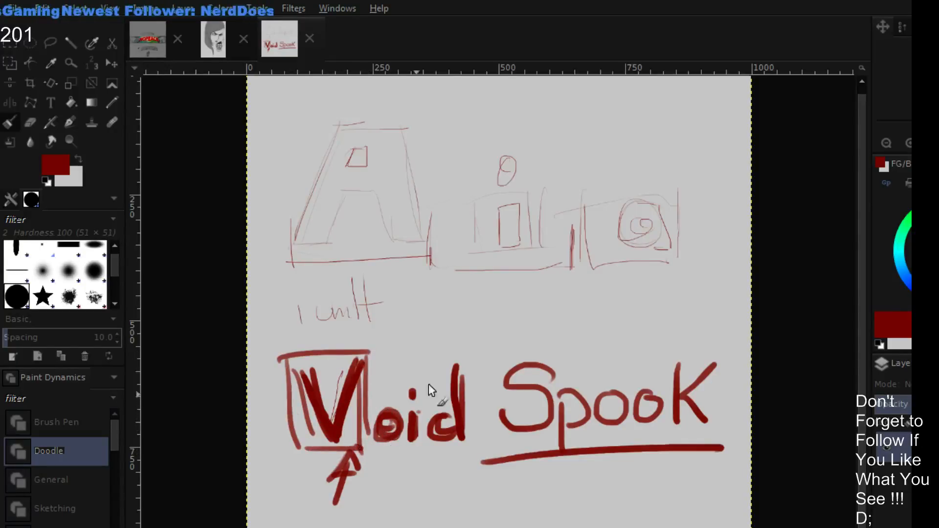
- Switch to bright green and paint a leftward arrow under the o of "Void" and a short dash beneath "Spook"
click(933, 204)
click(936, 213)
mouse_move(383, 468)
mouse_down()
mouse_move(415, 469)
mouse_move(369, 453)
mouse_move(389, 463)
mouse_up()
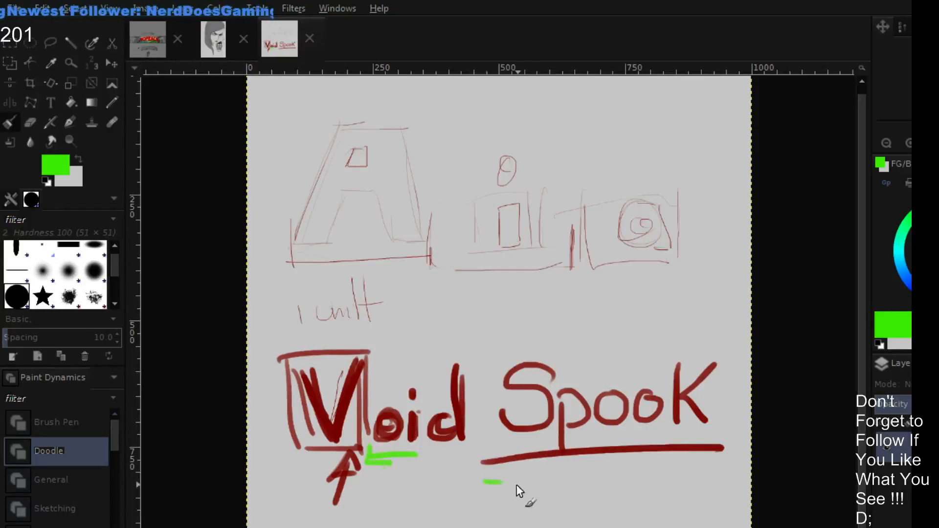
drag(484, 482, 504, 482)
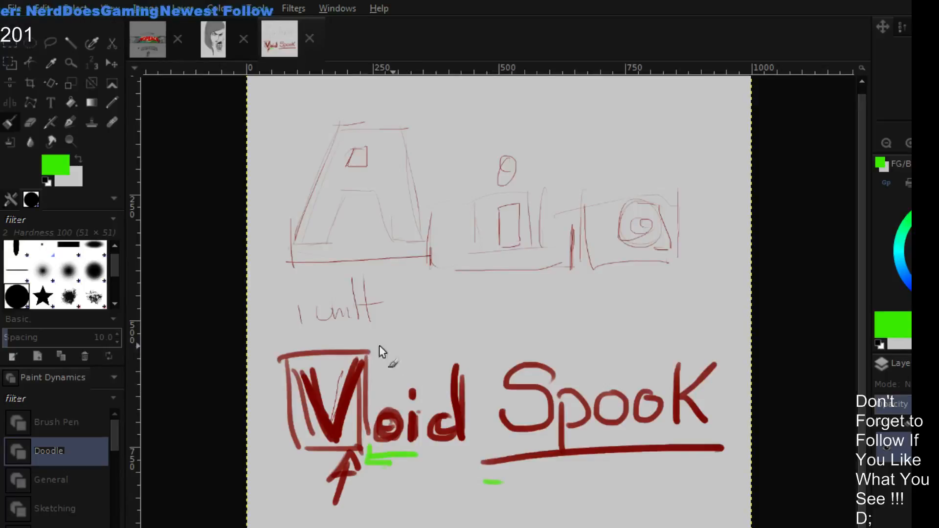
- Switch to bright red, paint a large T over the V, and trace over the letters "oid"
drag(938, 229, 938, 253)
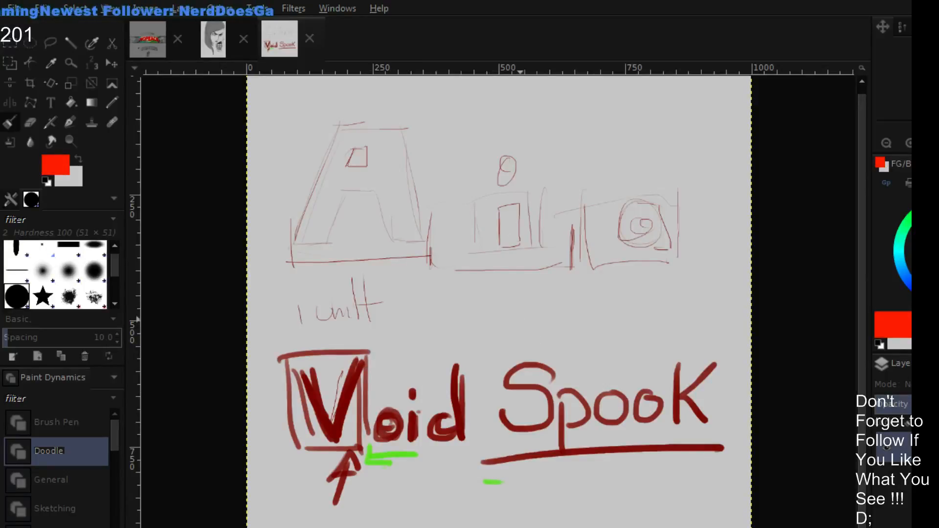
mouse_move(339, 373)
mouse_down()
mouse_move(362, 370)
mouse_move(340, 415)
mouse_move(352, 389)
mouse_move(350, 415)
mouse_move(331, 374)
mouse_move(373, 374)
mouse_move(353, 407)
mouse_move(357, 433)
mouse_move(337, 372)
mouse_move(392, 371)
mouse_move(371, 377)
mouse_move(390, 366)
mouse_up()
mouse_move(357, 398)
mouse_down()
mouse_move(381, 432)
mouse_move(394, 415)
mouse_up()
drag(412, 415, 411, 435)
drag(412, 390, 412, 395)
mouse_move(452, 417)
mouse_down()
mouse_move(433, 425)
mouse_move(459, 433)
mouse_up()
drag(456, 367, 464, 433)
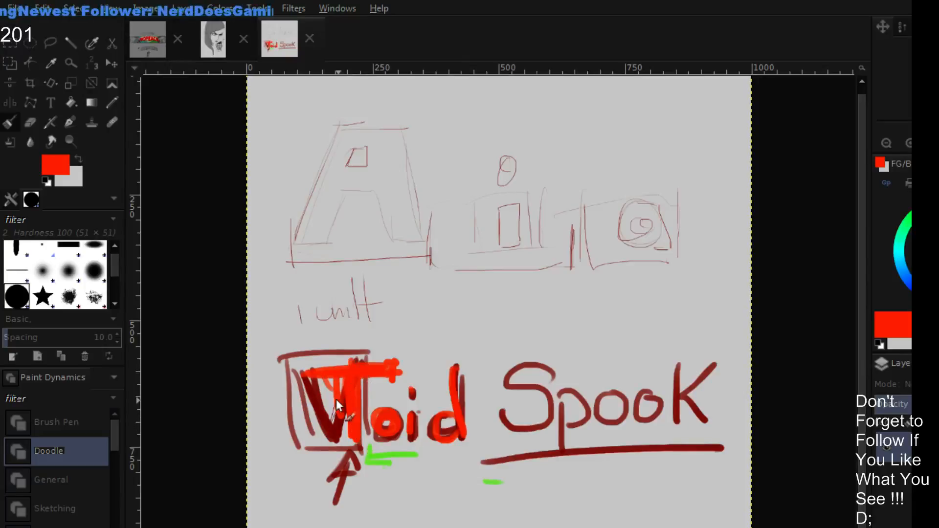
- Add bright red spacing marks around the gap between the T and the o
drag(367, 405, 389, 403)
drag(372, 444, 417, 444)
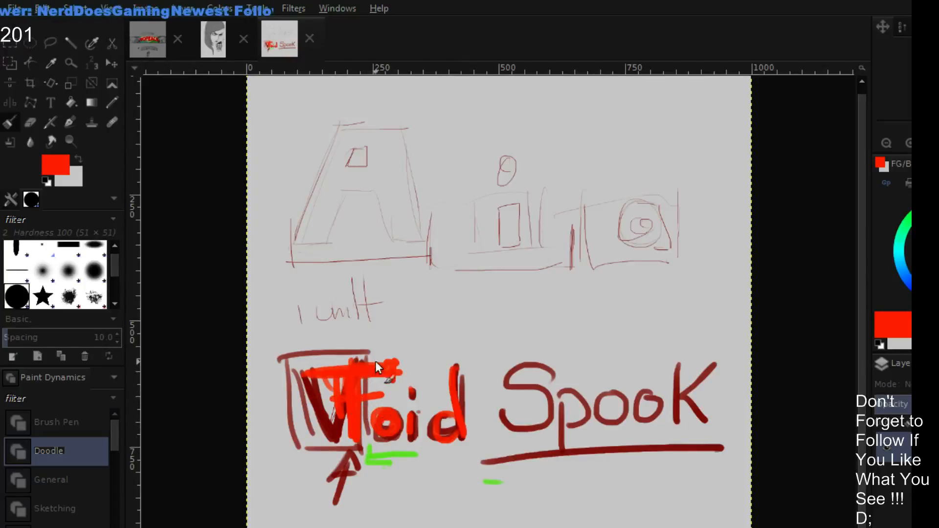
mouse_move(365, 349)
mouse_down()
mouse_move(371, 428)
mouse_move(344, 421)
mouse_move(398, 416)
mouse_up()
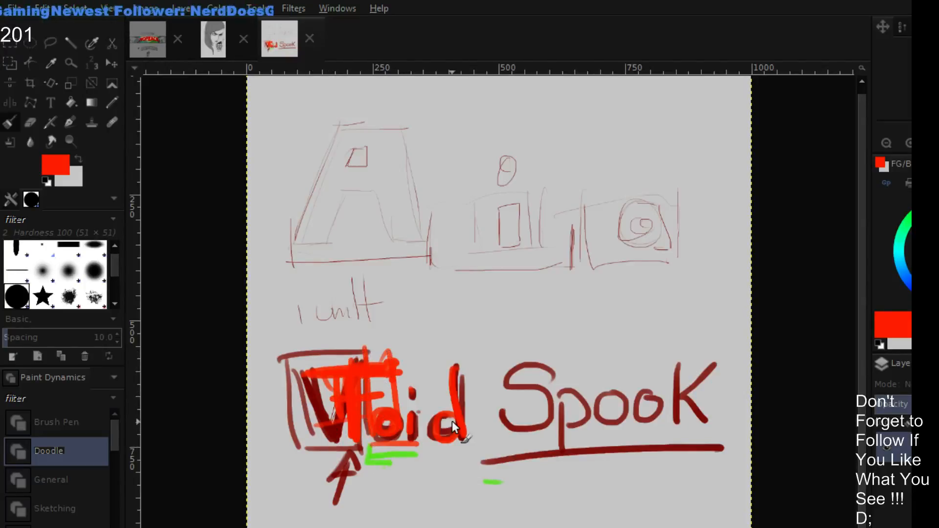
- Undo the bright red and green strokes on and around "Void"
key(ctrl+z)
key(ctrl+z)
key(ctrl+z)
key(ctrl+z)
key(ctrl+z)
key(ctrl+z)
key(ctrl+z)
key(ctrl+z)
key(ctrl+z)
key(ctrl+z)
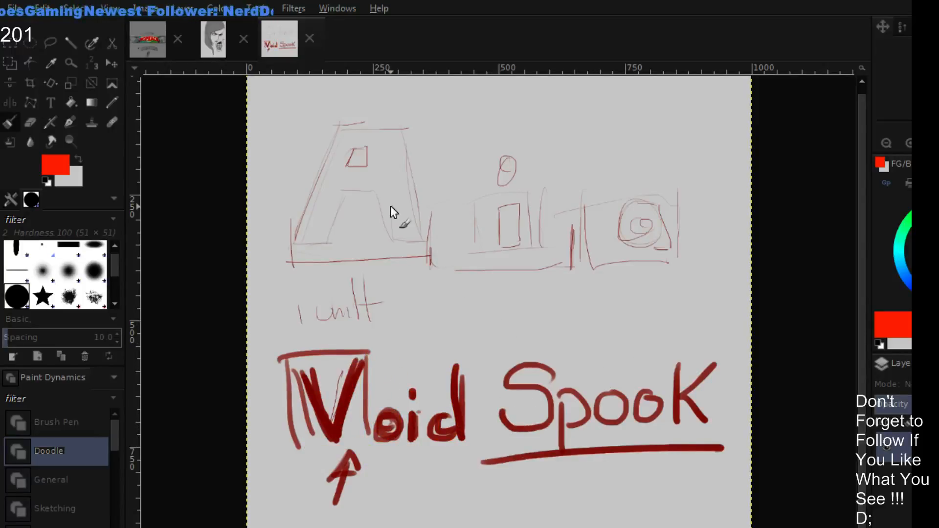
- Check the NOPEACE banner image, return to the lettering sketch, and sweep large freehand bright red curves across it
click(152, 33)
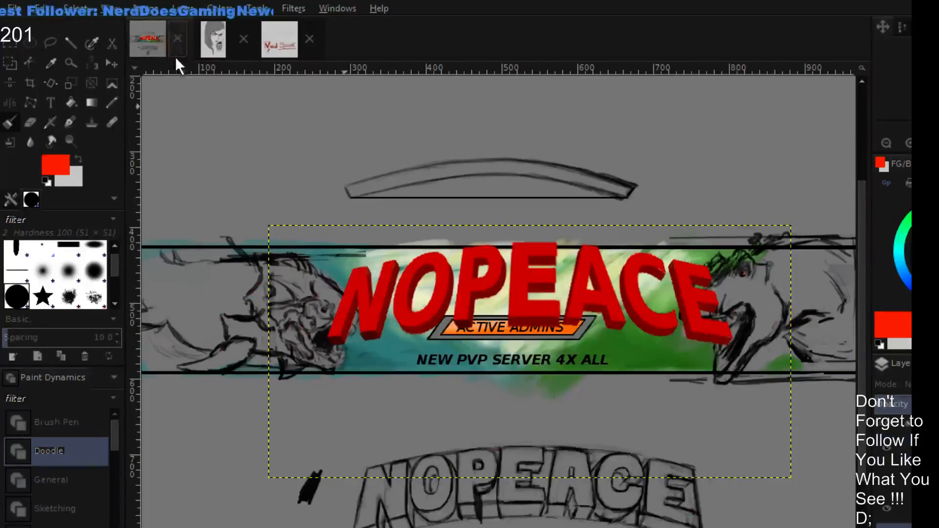
click(278, 45)
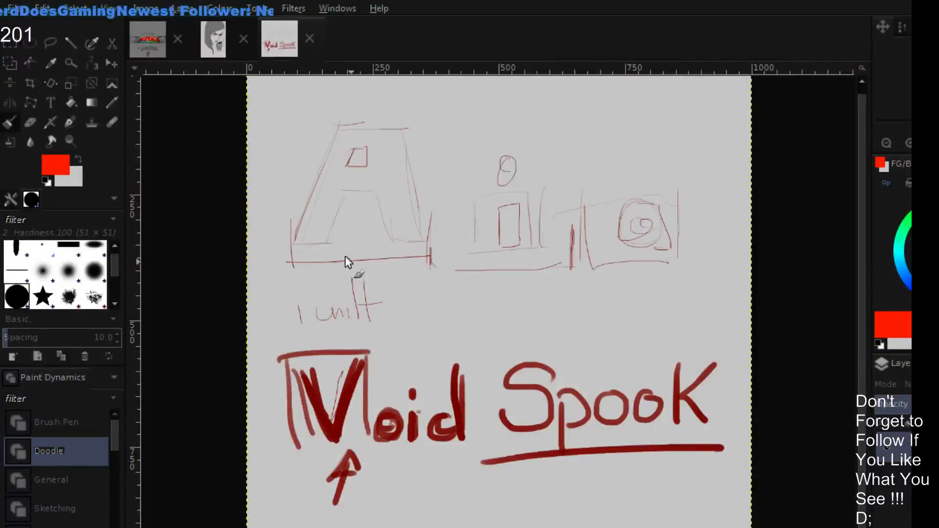
mouse_move(577, 149)
mouse_down()
mouse_move(294, 286)
mouse_move(432, 352)
mouse_move(384, 296)
mouse_up()
drag(463, 307, 728, 496)
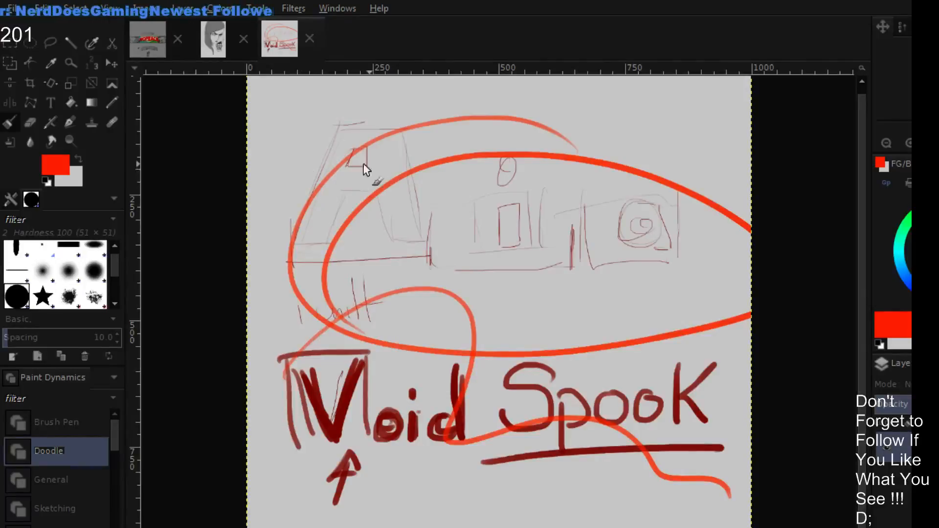
- Switch to bright green and paint an arched banner outline across the upper sketch, reinforcing its upper curve and far end
click(923, 208)
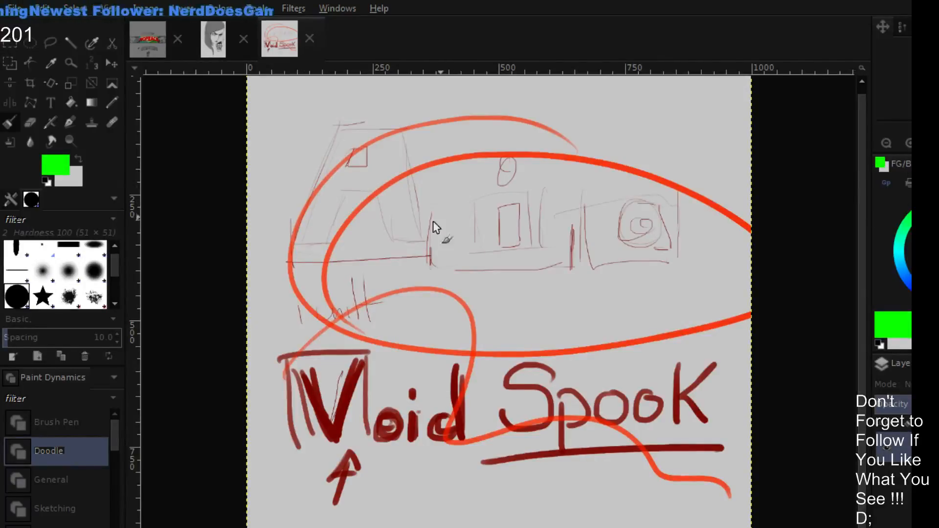
drag(347, 128, 296, 266)
mouse_move(373, 124)
mouse_down()
mouse_move(468, 106)
mouse_move(634, 116)
mouse_move(678, 258)
mouse_up()
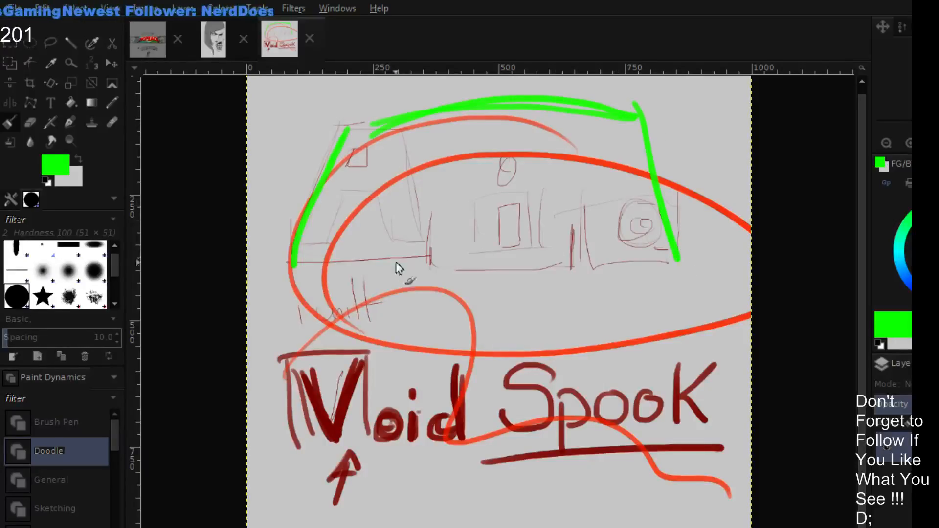
mouse_move(293, 264)
mouse_down()
mouse_move(409, 230)
mouse_move(678, 259)
mouse_up()
mouse_move(314, 165)
mouse_down()
mouse_move(409, 108)
mouse_move(579, 89)
mouse_move(660, 155)
mouse_up()
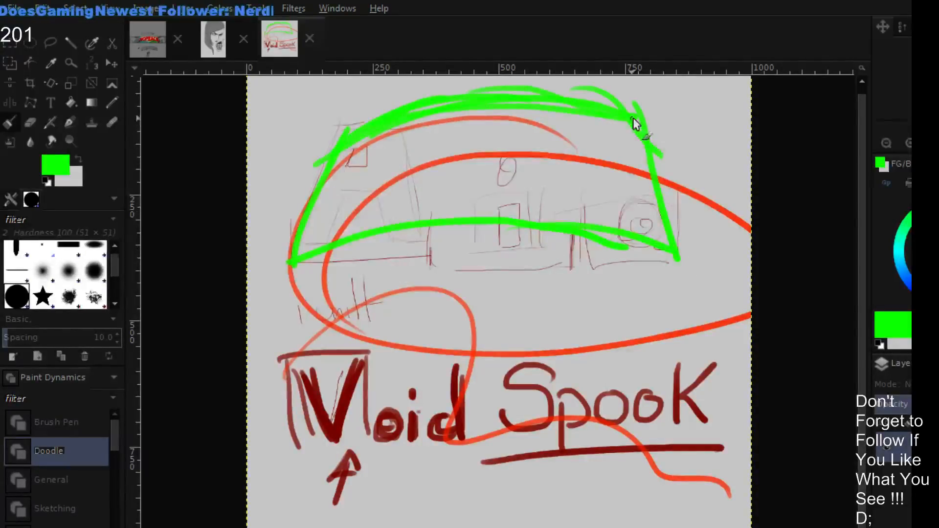
drag(634, 117, 660, 205)
drag(585, 241, 659, 269)
drag(588, 238, 698, 271)
drag(666, 115, 681, 225)
- Fill the green arch with a grid of slanted uprights and curved cross lines, and thicken its left edge
drag(384, 127, 354, 242)
drag(445, 112, 411, 222)
drag(484, 105, 482, 206)
drag(518, 100, 523, 215)
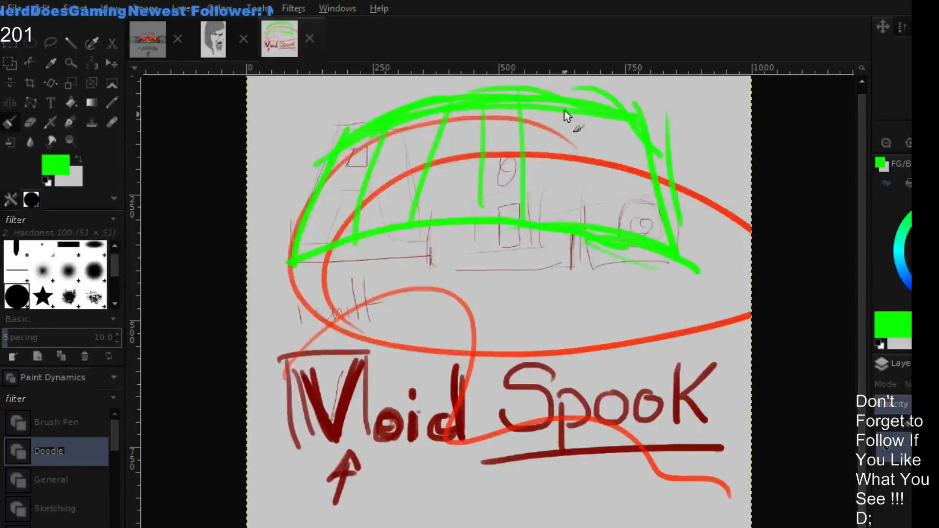
drag(566, 115, 593, 225)
drag(625, 130, 649, 222)
mouse_move(310, 195)
mouse_down()
mouse_move(449, 140)
mouse_move(604, 163)
mouse_up()
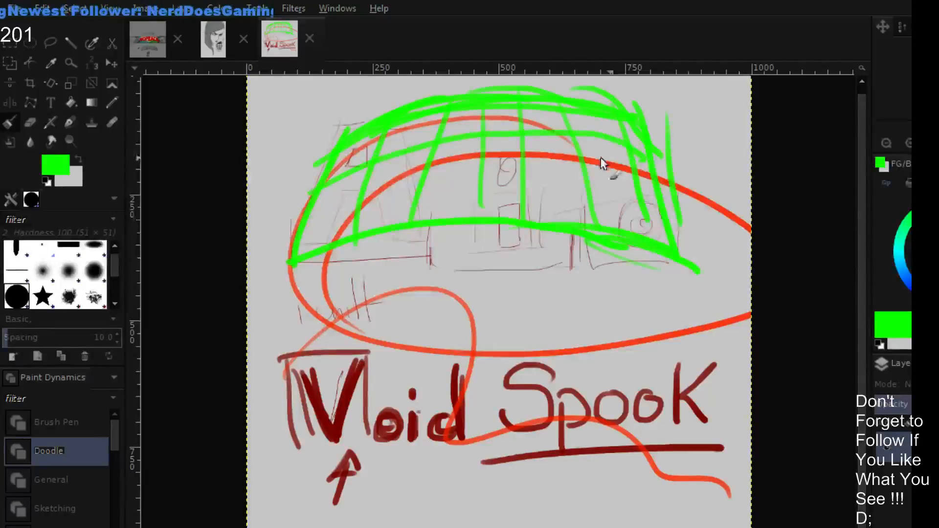
mouse_move(299, 247)
mouse_down()
mouse_move(555, 164)
mouse_move(603, 171)
mouse_up()
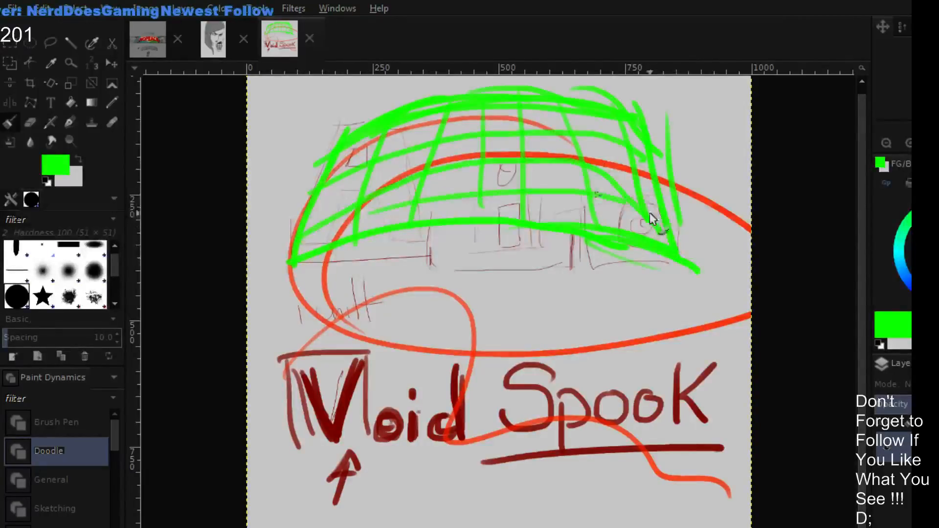
drag(359, 114, 278, 279)
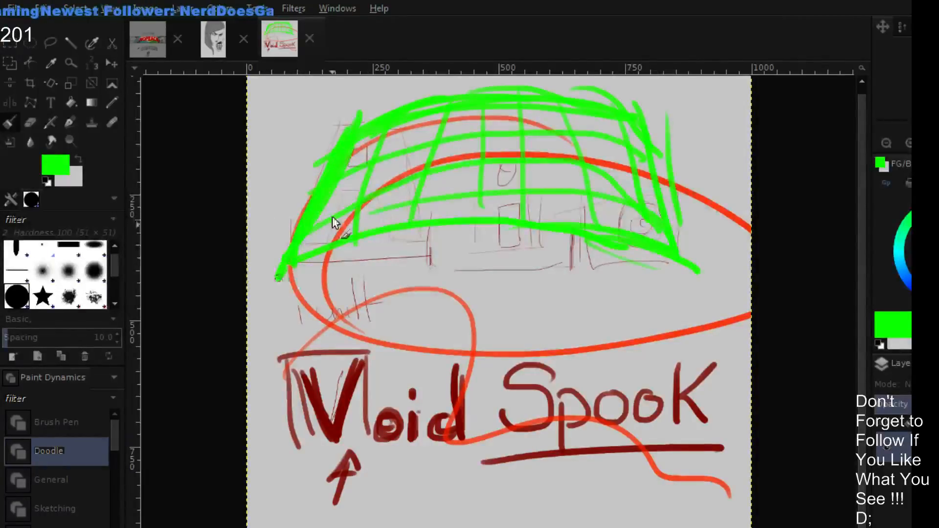
- Switch to a very dark green and trace the edges of the green arch with freehand strokes
click(933, 246)
drag(371, 92, 280, 277)
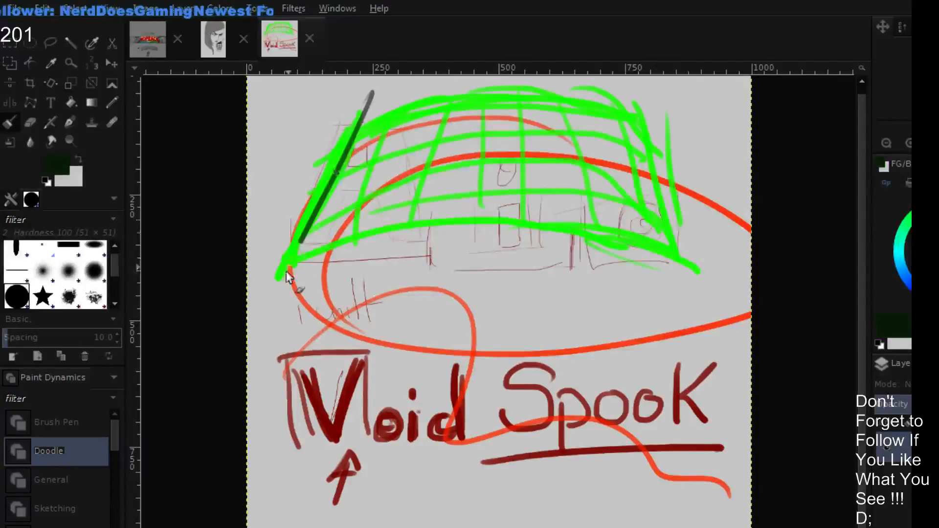
mouse_move(352, 133)
mouse_down()
mouse_move(507, 83)
mouse_move(463, 84)
mouse_move(570, 98)
mouse_move(677, 163)
mouse_move(671, 142)
mouse_move(678, 248)
mouse_up()
mouse_move(317, 243)
mouse_down()
mouse_move(572, 225)
mouse_move(689, 243)
mouse_up()
drag(355, 257, 685, 250)
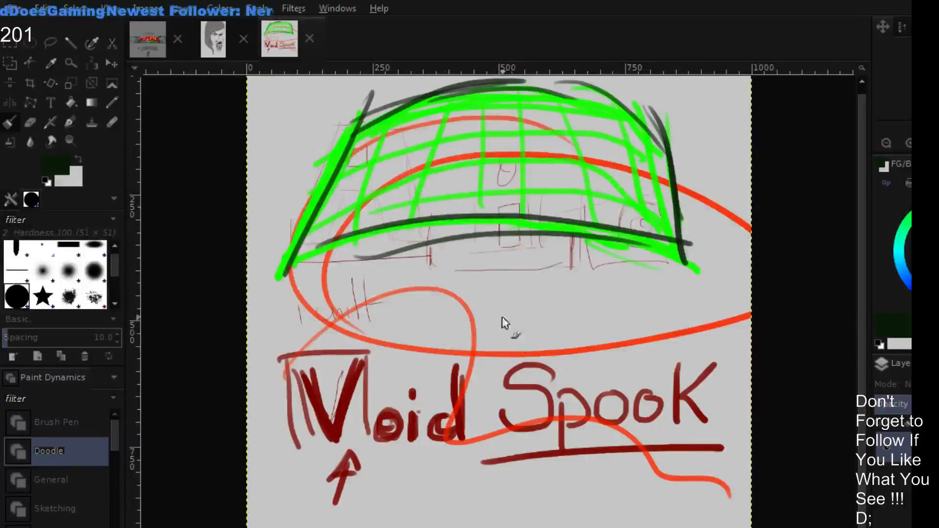
- Paint a dark green stick figure with a round head, legs and arms below the arch, between "Void" and "Spook"
mouse_move(504, 321)
mouse_down()
mouse_move(470, 372)
mouse_move(480, 398)
mouse_move(451, 475)
mouse_move(491, 509)
mouse_up()
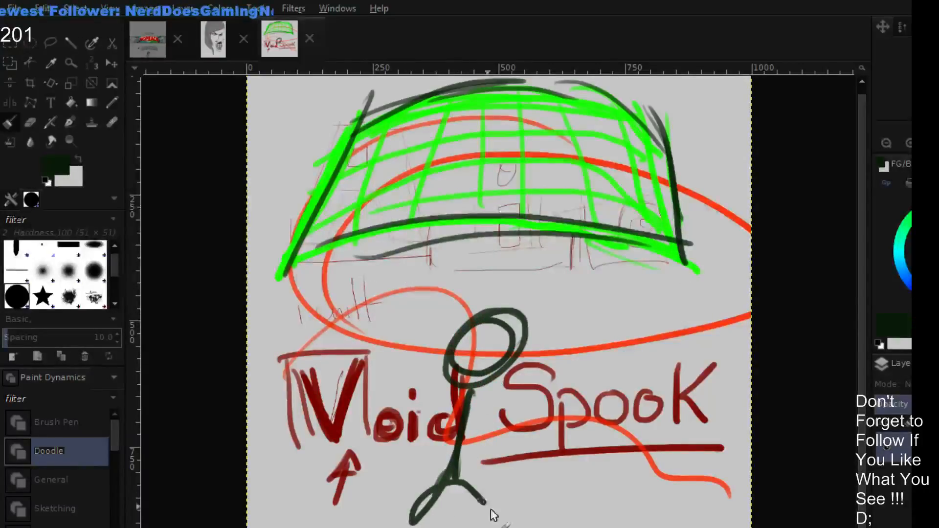
drag(391, 449, 513, 446)
drag(484, 317, 513, 334)
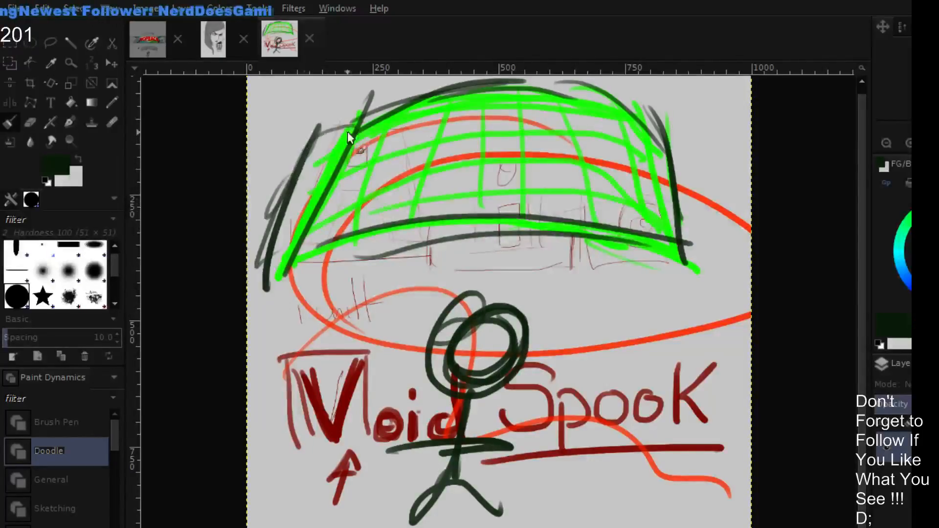
- Extend the dark green arch outline with larger curved strokes above, below and past both ends
drag(264, 169, 473, 93)
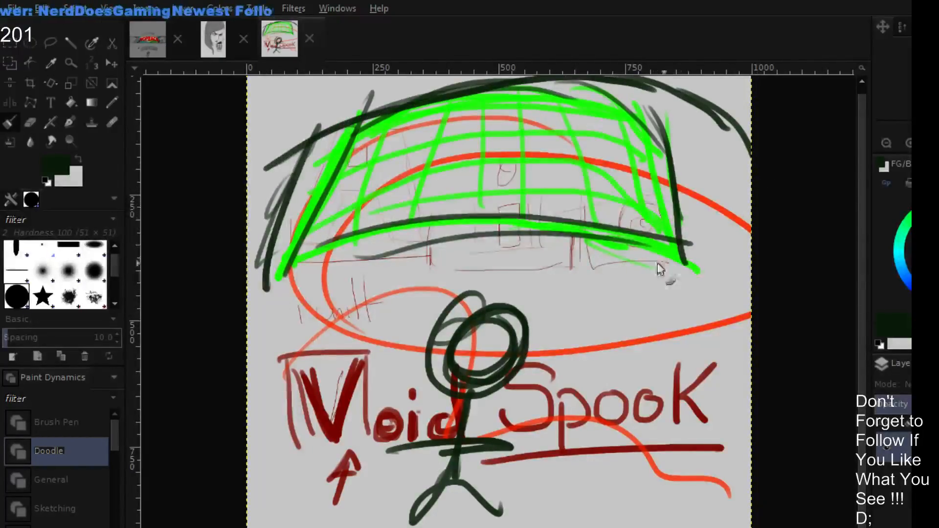
drag(302, 268, 650, 240)
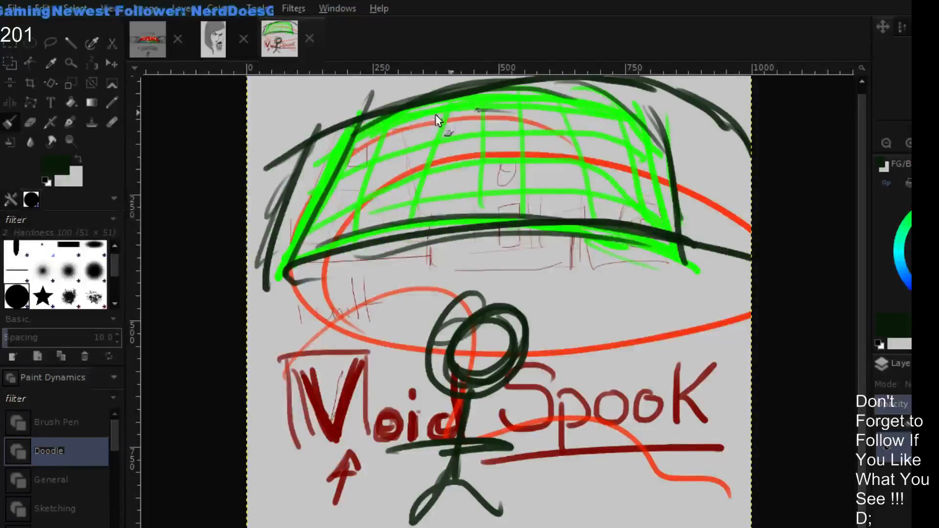
drag(320, 139, 641, 136)
mouse_move(258, 203)
mouse_down()
mouse_move(322, 145)
mouse_move(490, 106)
mouse_up()
mouse_move(316, 263)
mouse_down()
mouse_move(265, 280)
mouse_move(248, 295)
mouse_up()
mouse_move(311, 264)
mouse_down()
mouse_move(256, 306)
mouse_move(643, 214)
mouse_up()
- Paint arched capital lettering starting with DISNE in dark and golden brown across the arch, and outline a curved band beneath it
mouse_move(278, 186)
mouse_down()
mouse_move(299, 242)
mouse_move(335, 193)
mouse_up()
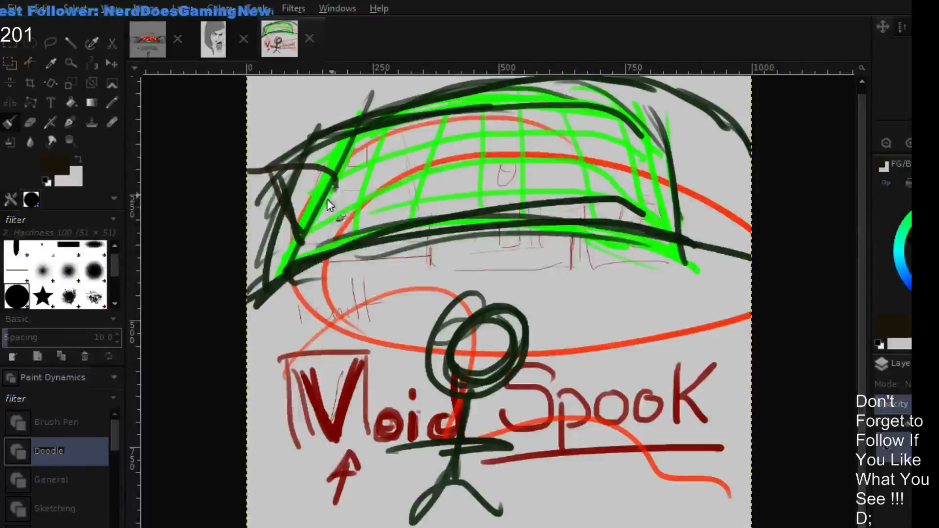
click(929, 239)
drag(284, 177, 302, 244)
drag(259, 169, 303, 239)
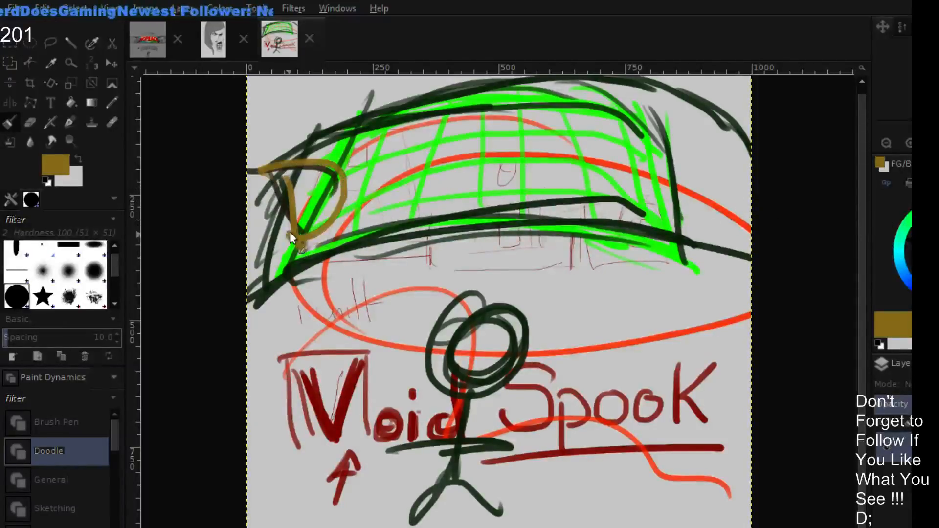
drag(355, 162, 375, 211)
mouse_move(464, 141)
mouse_down()
mouse_move(412, 198)
mouse_move(509, 147)
mouse_move(562, 101)
mouse_up()
drag(626, 93, 650, 204)
drag(593, 169, 655, 166)
drag(625, 111, 686, 117)
mouse_move(697, 210)
mouse_down()
mouse_move(730, 127)
mouse_move(748, 169)
mouse_up()
mouse_move(247, 292)
mouse_down()
mouse_move(621, 264)
mouse_move(748, 296)
mouse_up()
drag(328, 267, 713, 260)
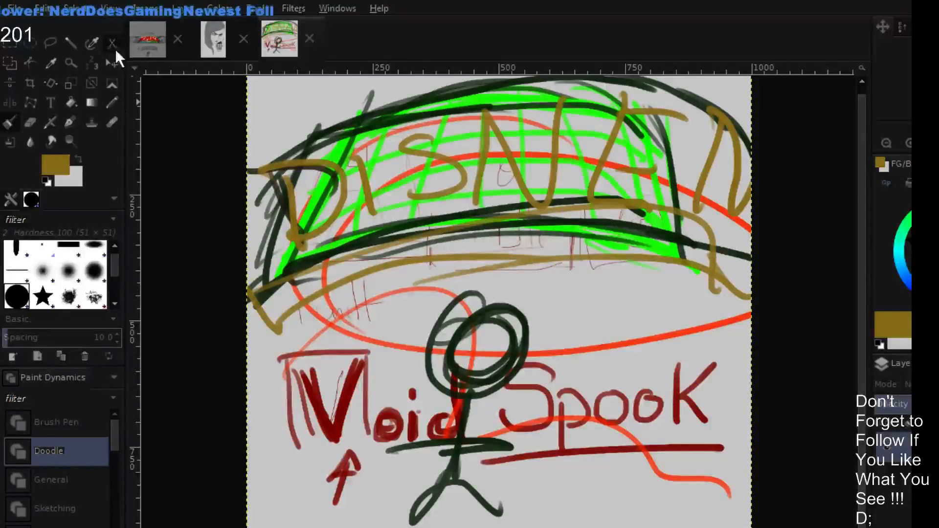
- Return to the NOPEACE banner image, undo and redo the title's height changes, and check the title against the whole banner
click(148, 46)
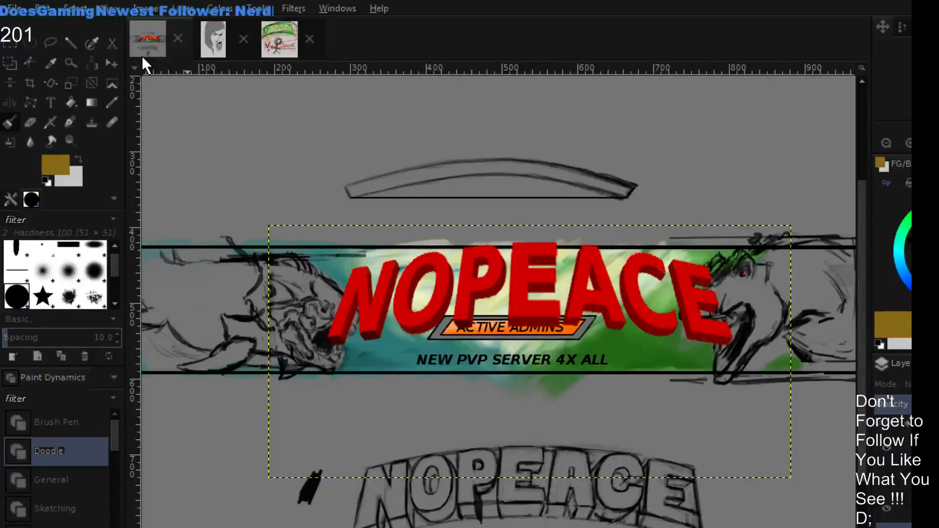
key(n)
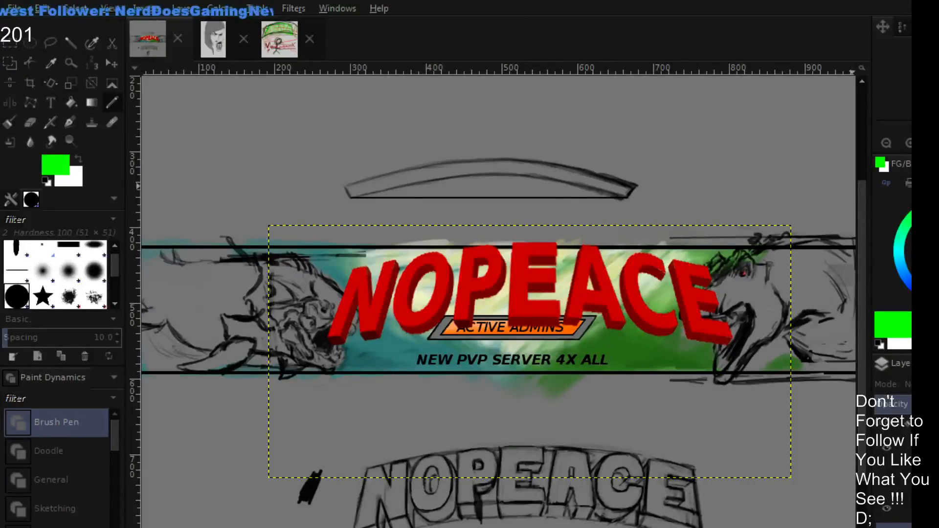
key(plus)
key(plus)
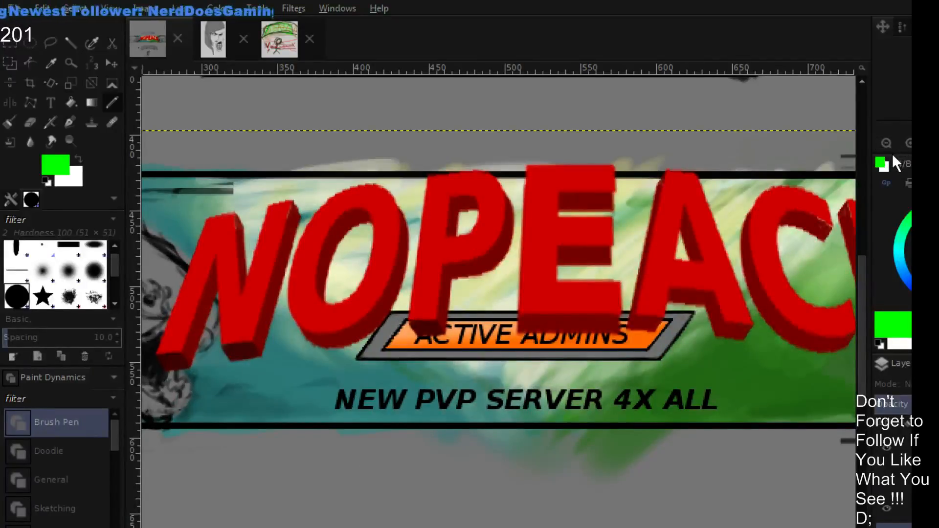
key(minus)
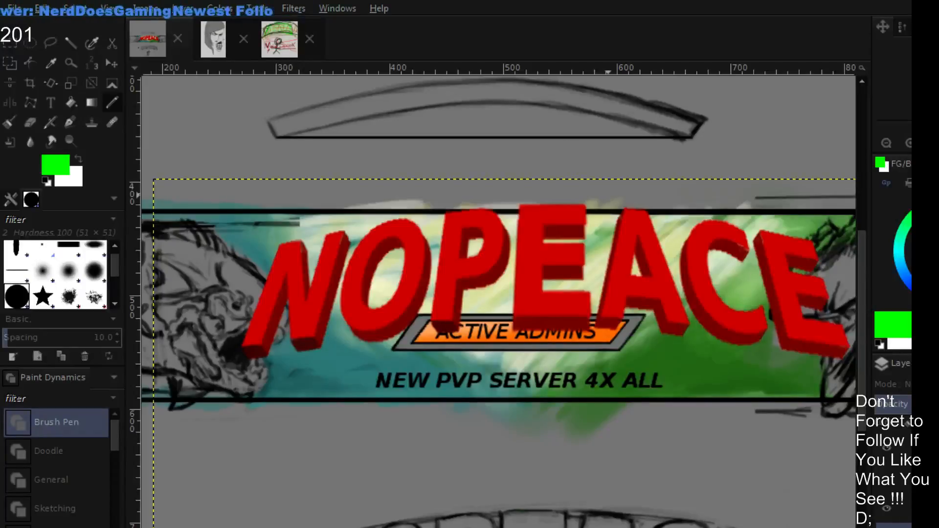
key(ctrl+z)
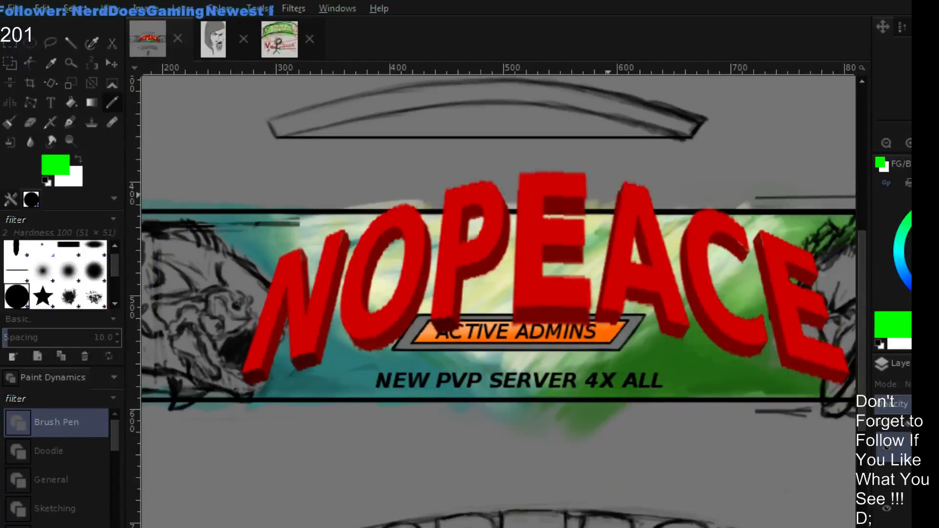
key(ctrl+y)
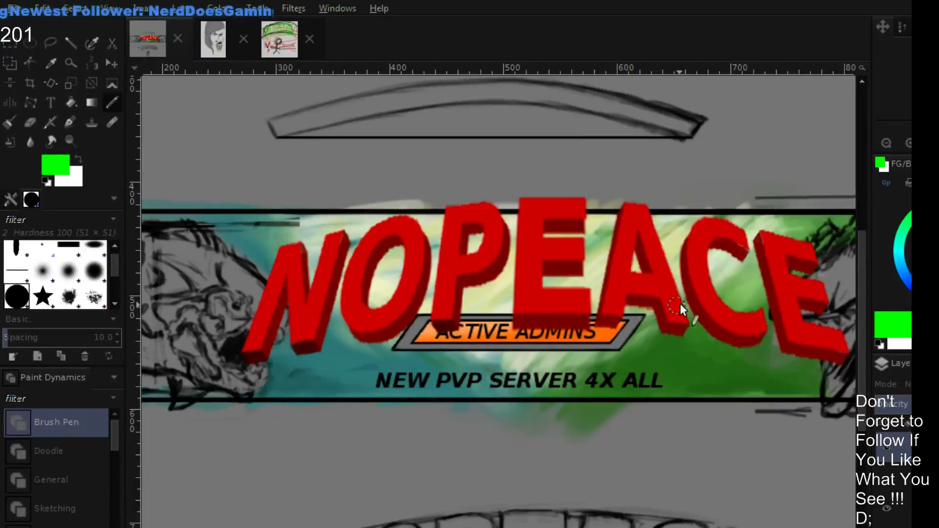
click(888, 141)
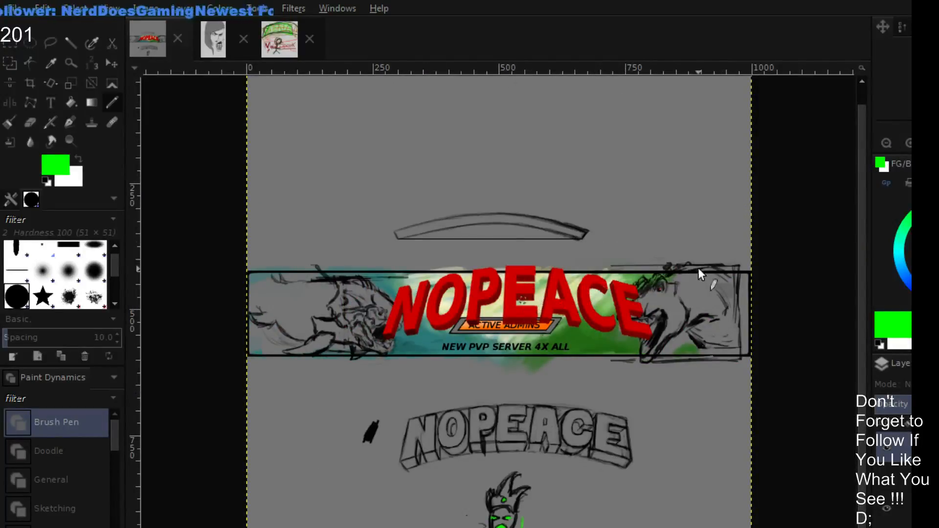
double_click(903, 140)
drag(727, 172, 693, 196)
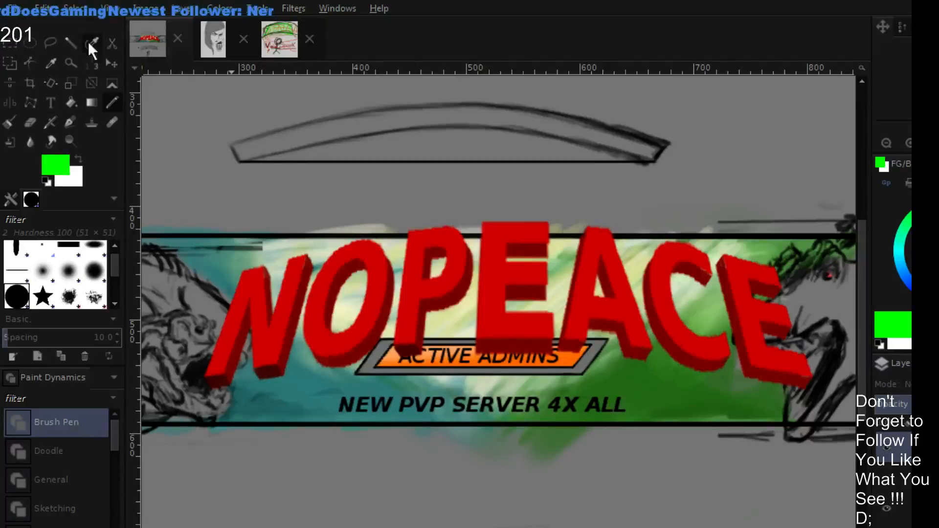
click(10, 42)
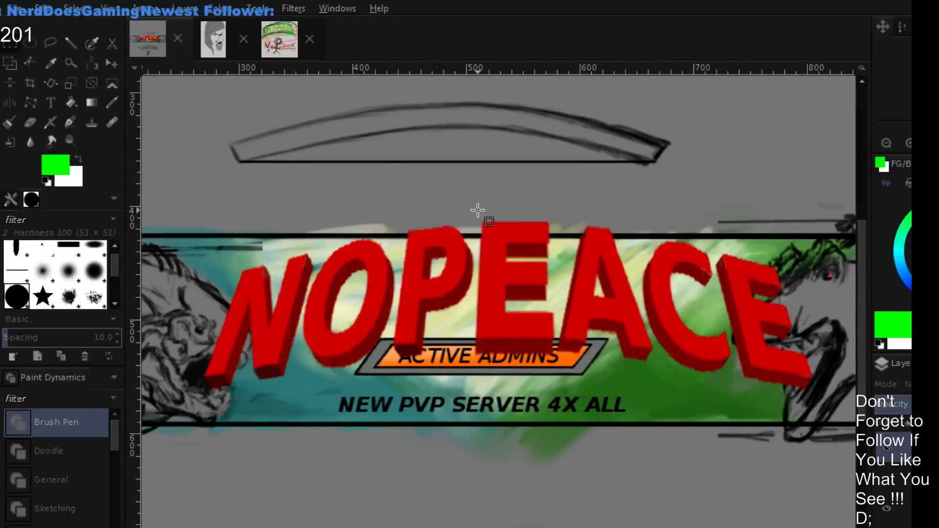
drag(477, 209, 558, 401)
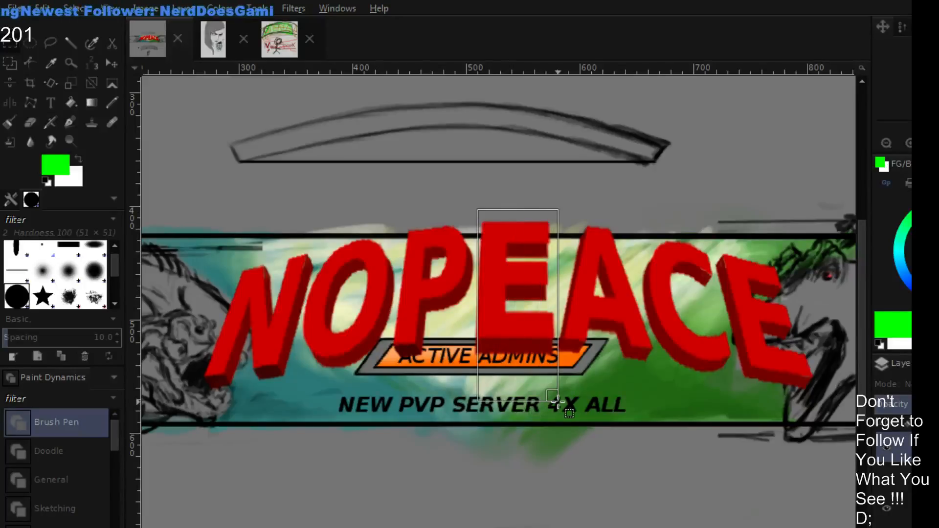
key(ctrl+z)
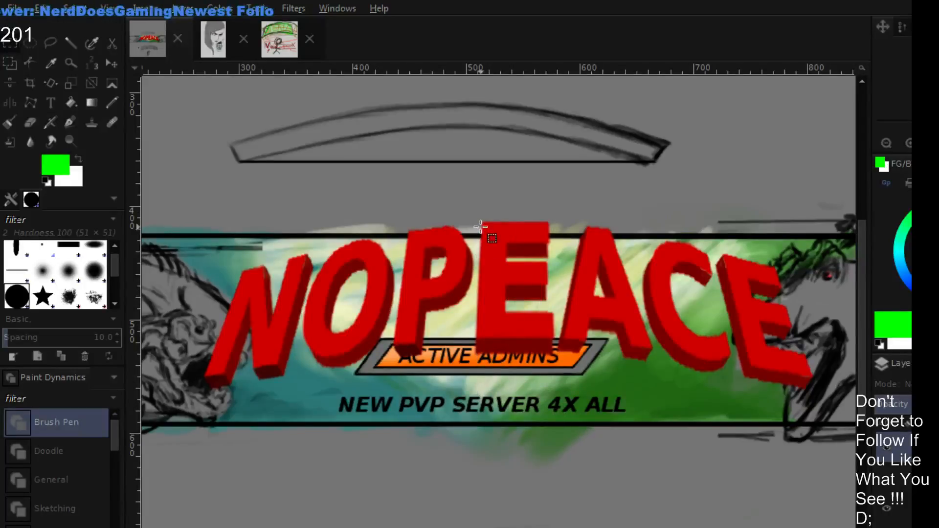
- Select the middle E of the NOPEACE title with a straight-sided Free Select outline
click(49, 43)
click(480, 193)
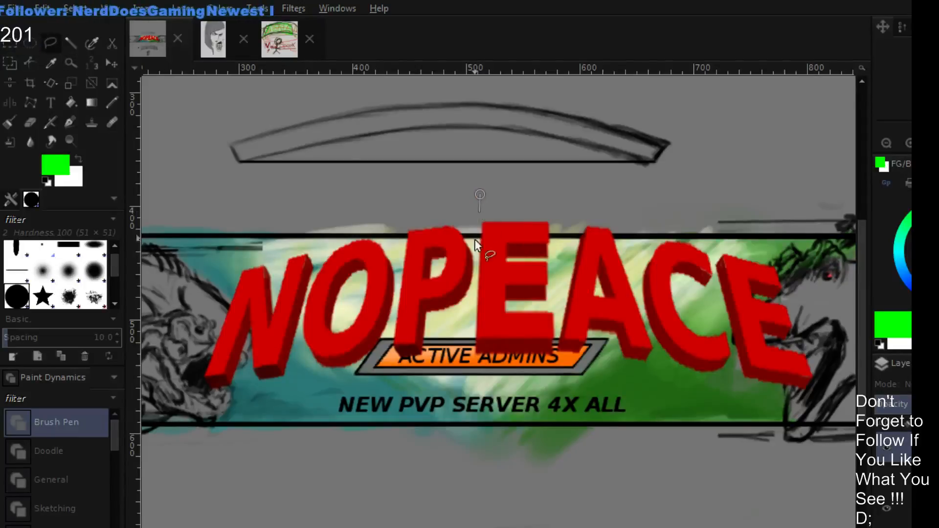
click(472, 359)
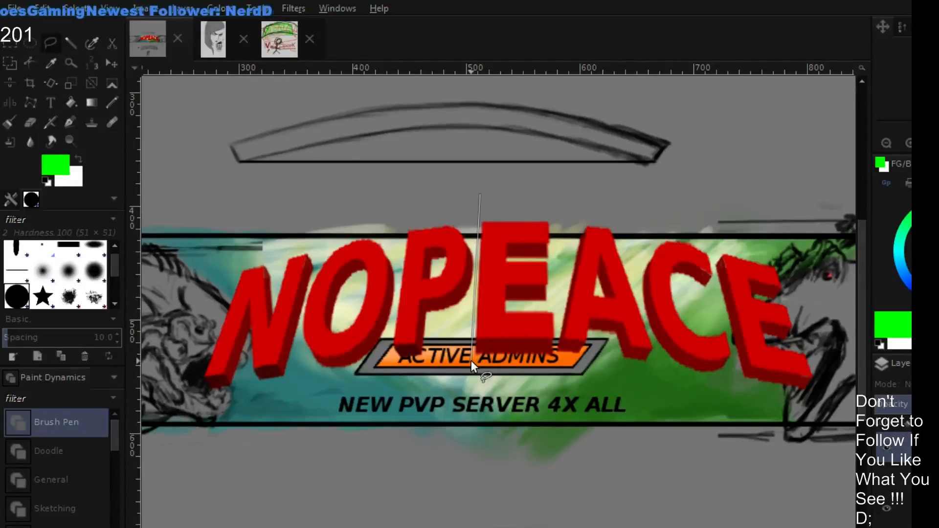
click(554, 368)
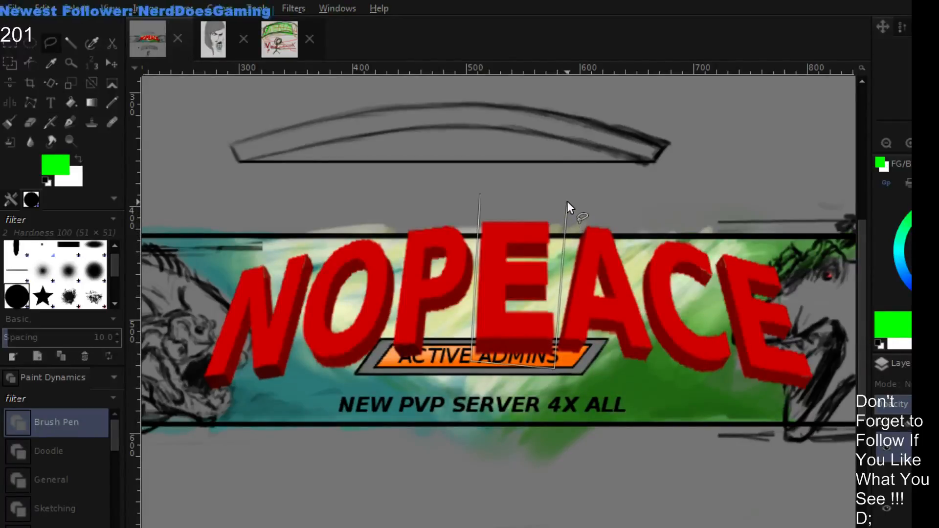
click(483, 195)
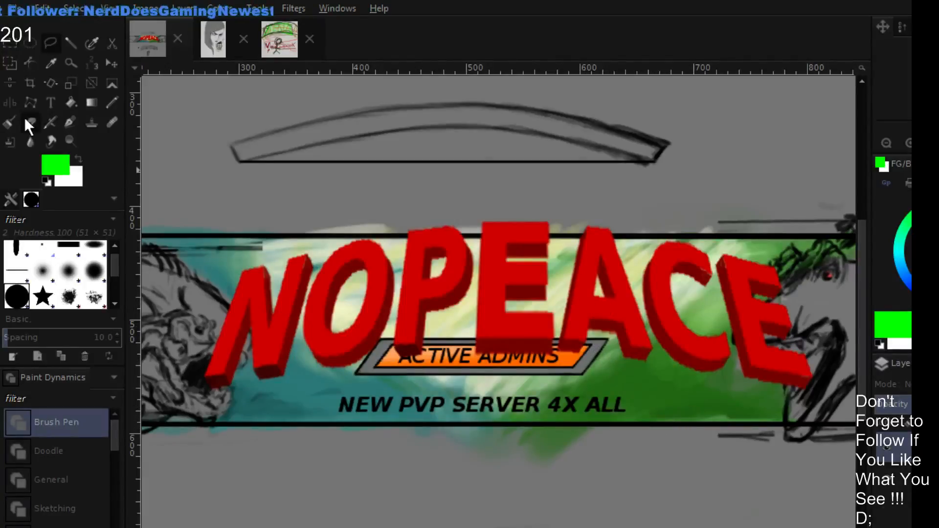
- Scale the selected middle E of the NOPEACE title slightly shorter from its upper and lower edges
click(71, 86)
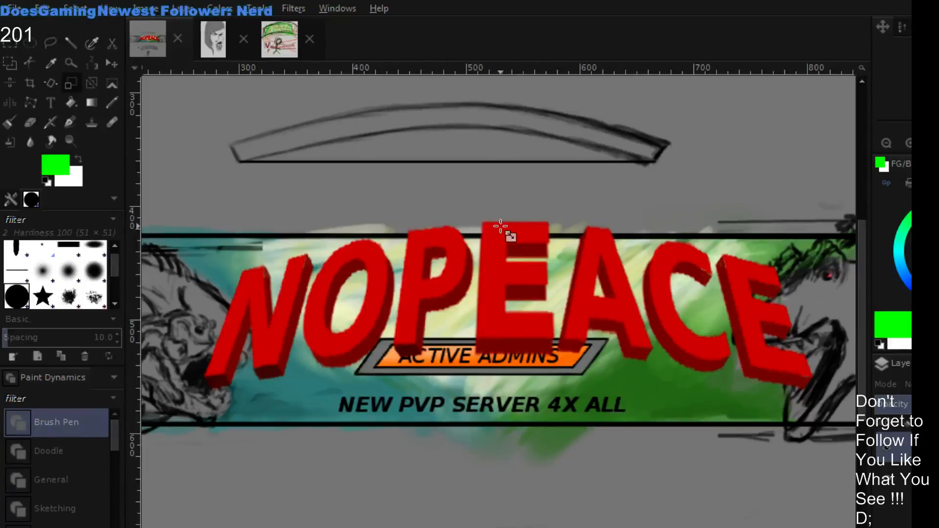
click(509, 259)
drag(522, 199, 522, 206)
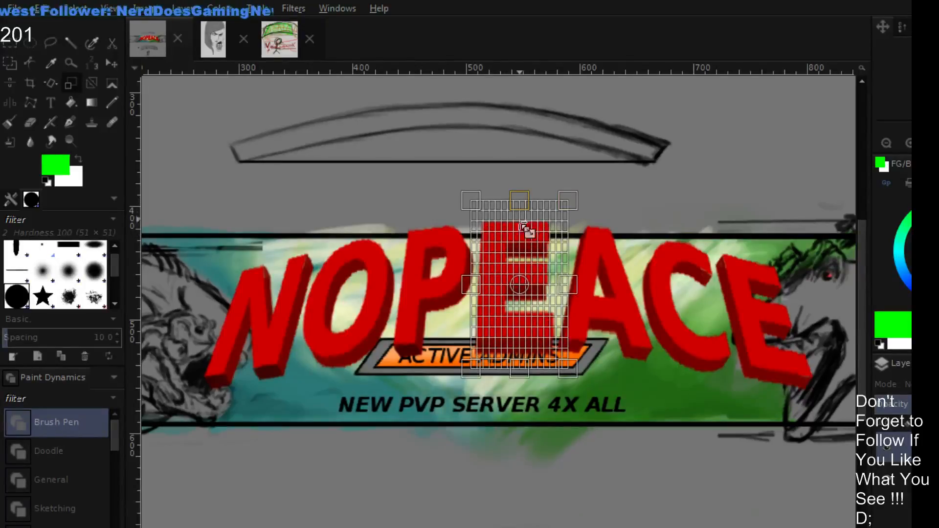
drag(522, 372, 523, 370)
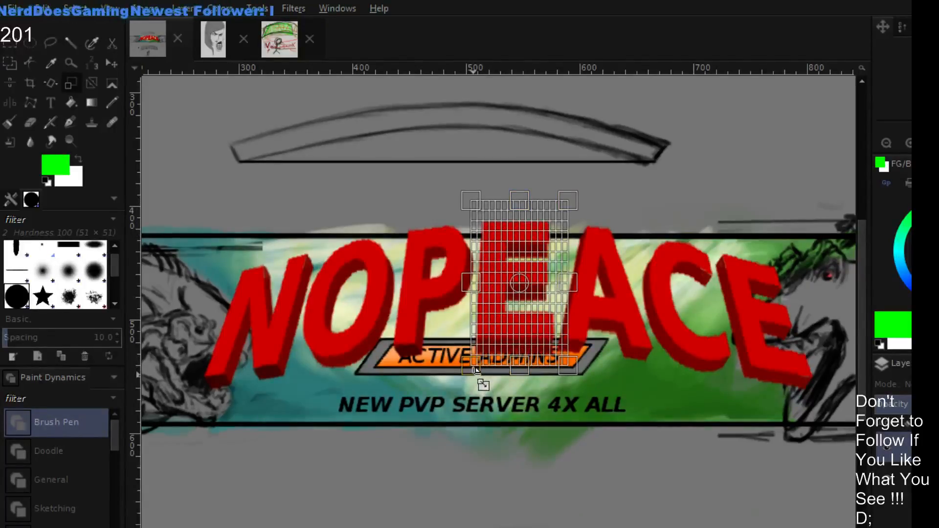
key(Return)
- Apply a Perspective transform to the middle E, spreading its lower corners slightly outward and pulling its upper corners inward
click(111, 82)
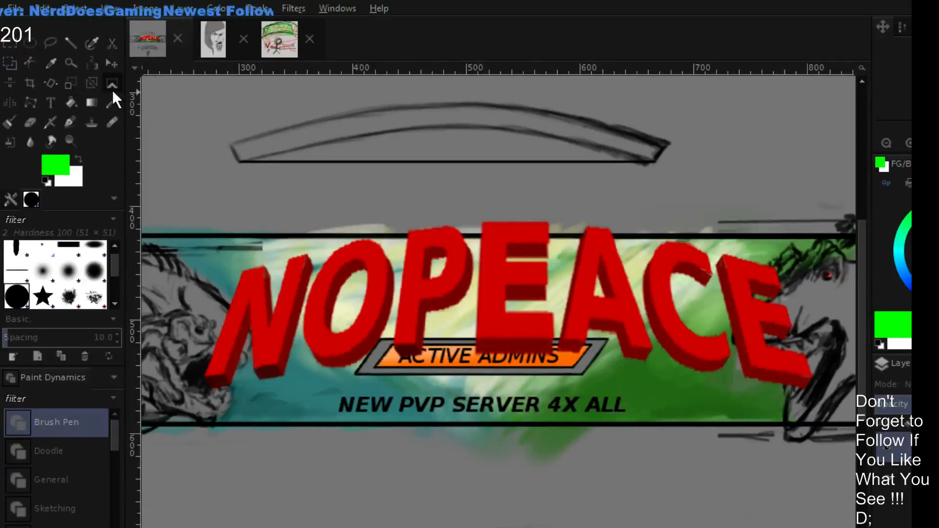
click(524, 311)
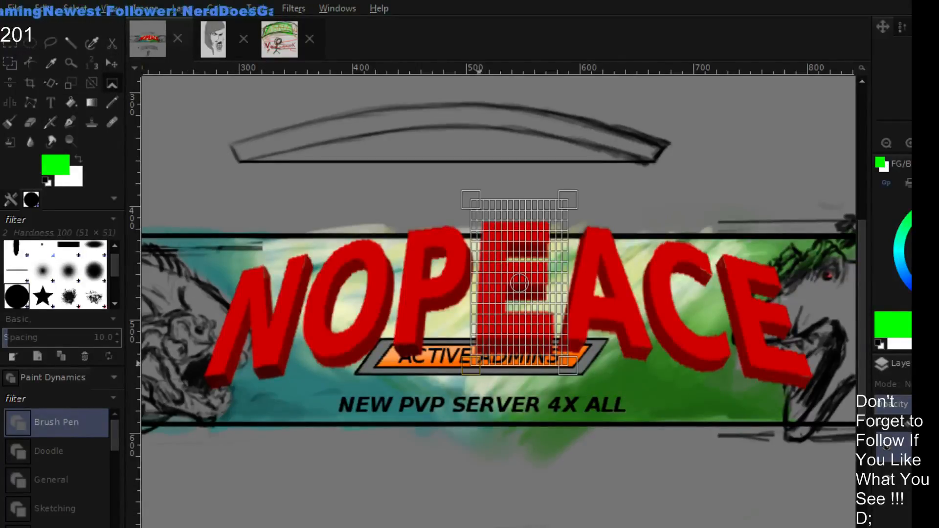
drag(470, 367, 466, 366)
drag(572, 369, 574, 370)
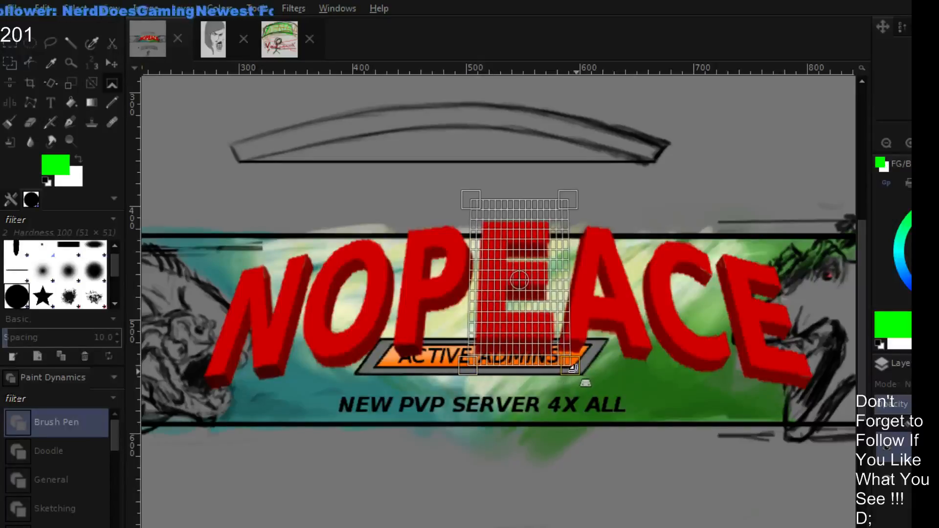
drag(471, 201, 474, 201)
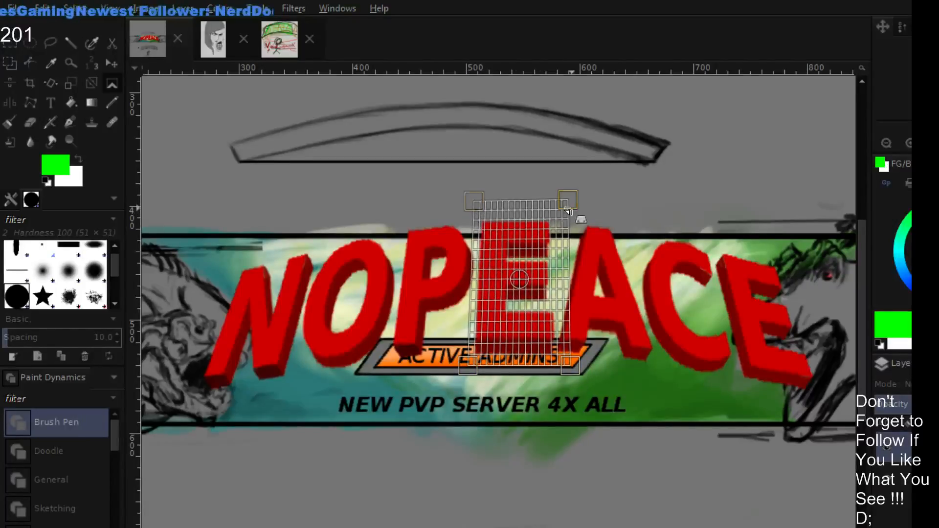
drag(569, 203, 566, 203)
drag(571, 369, 574, 369)
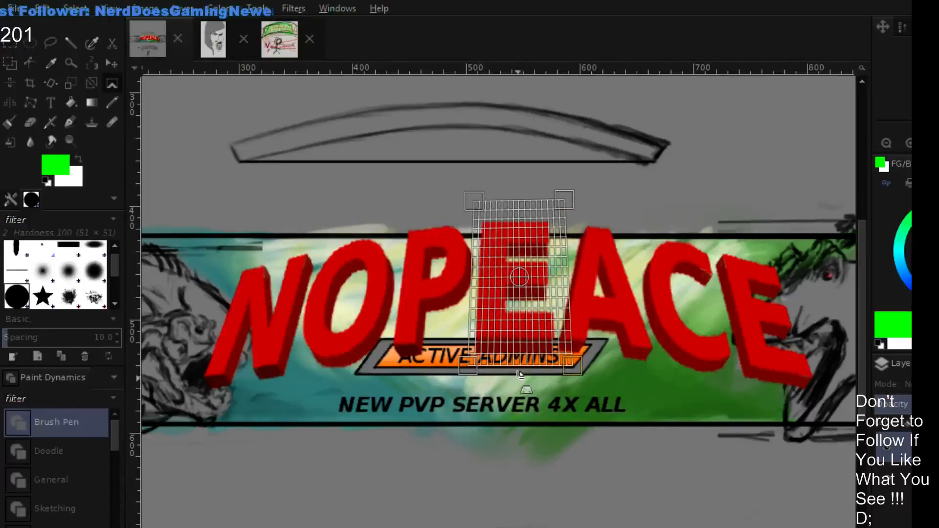
drag(469, 365, 468, 368)
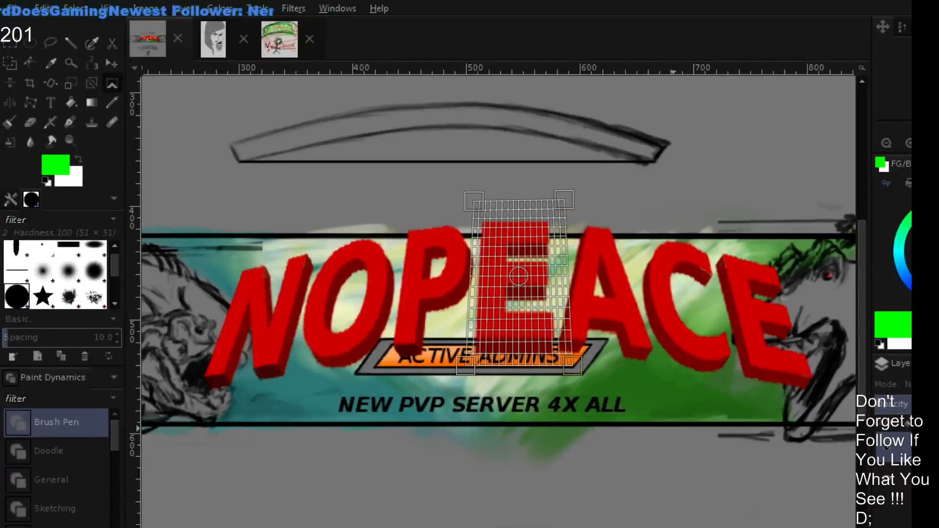
key(Return)
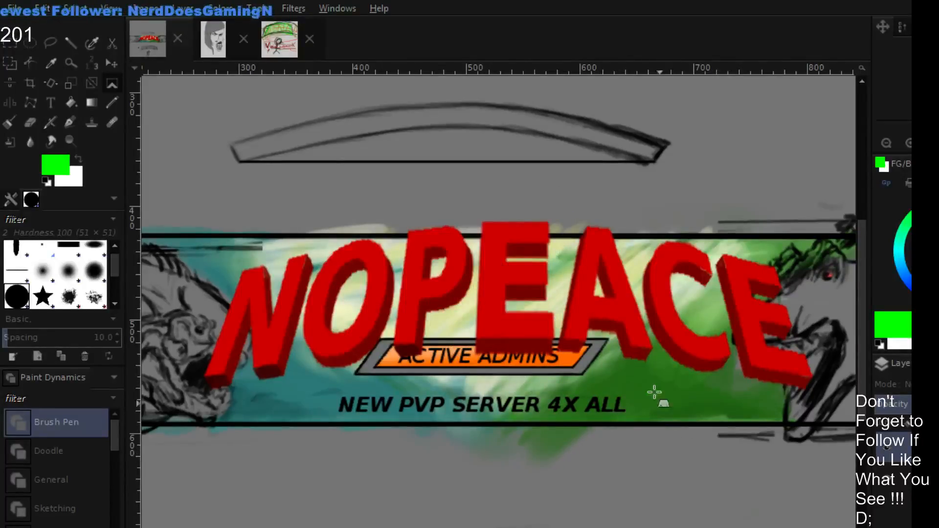
- Taper the middle E further with repeated small Perspective transforms that bring its upper corners inward
click(509, 230)
drag(466, 202, 471, 205)
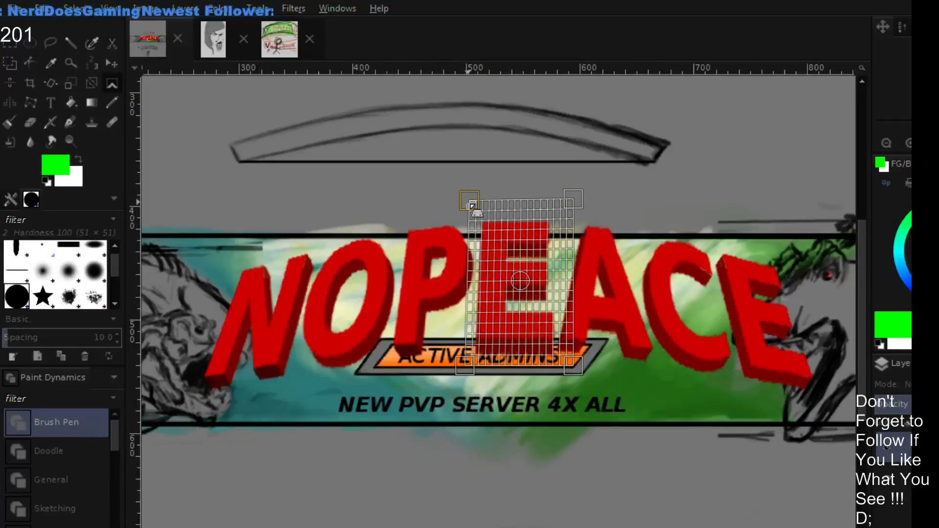
key(Return)
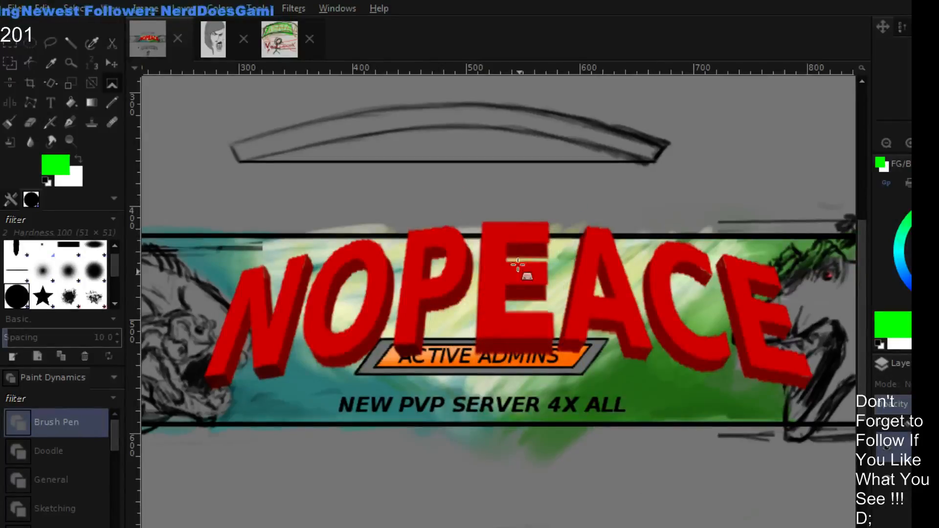
click(488, 229)
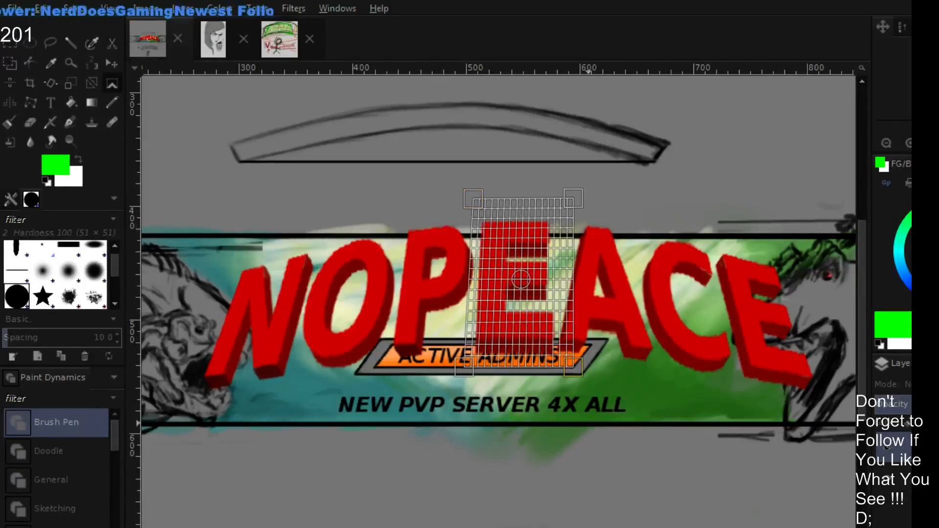
key(Return)
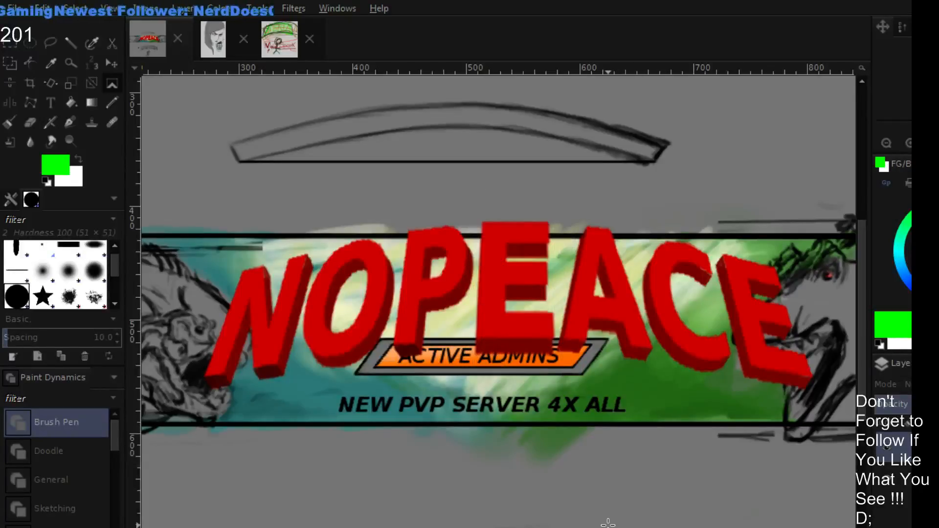
click(675, 469)
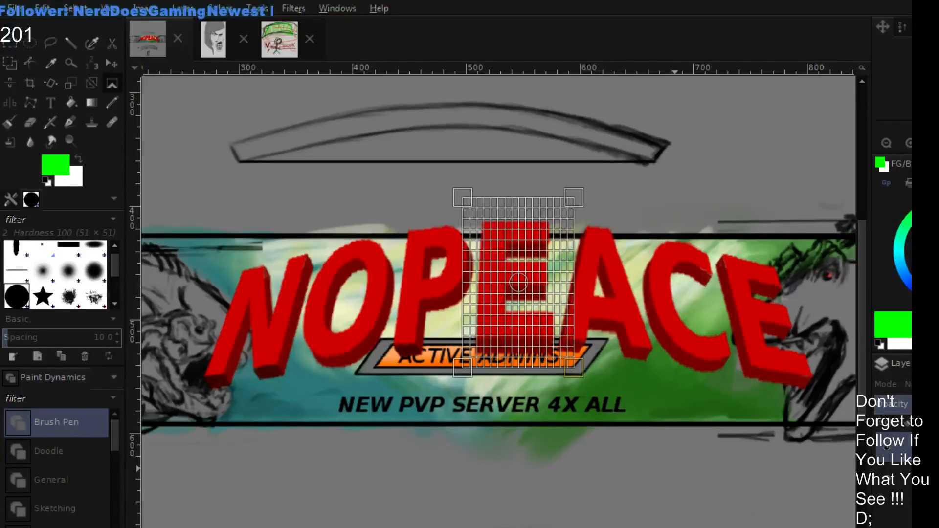
drag(466, 196, 470, 196)
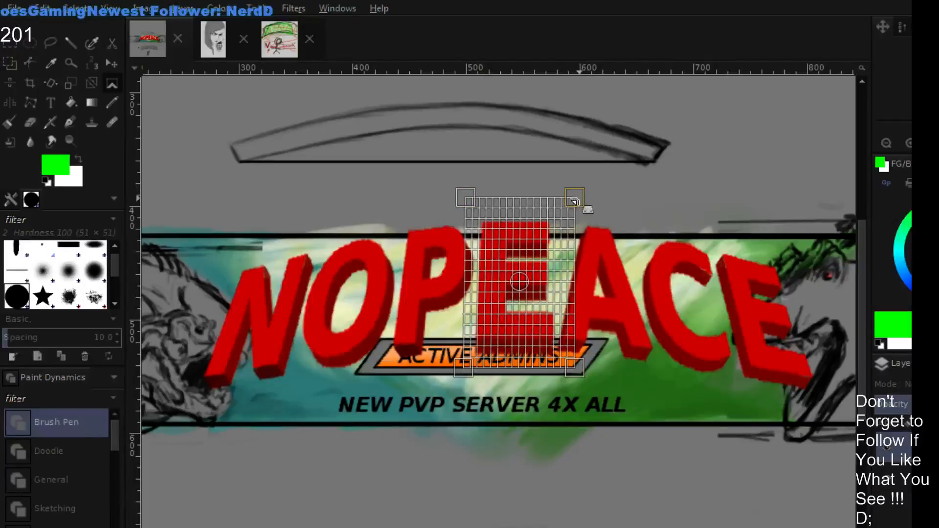
drag(574, 201, 570, 210)
drag(482, 201, 483, 204)
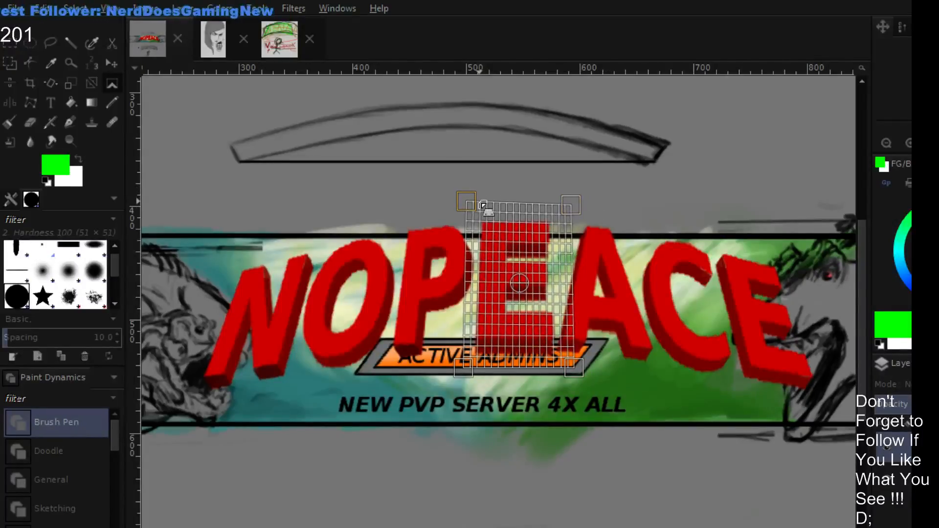
key(Return)
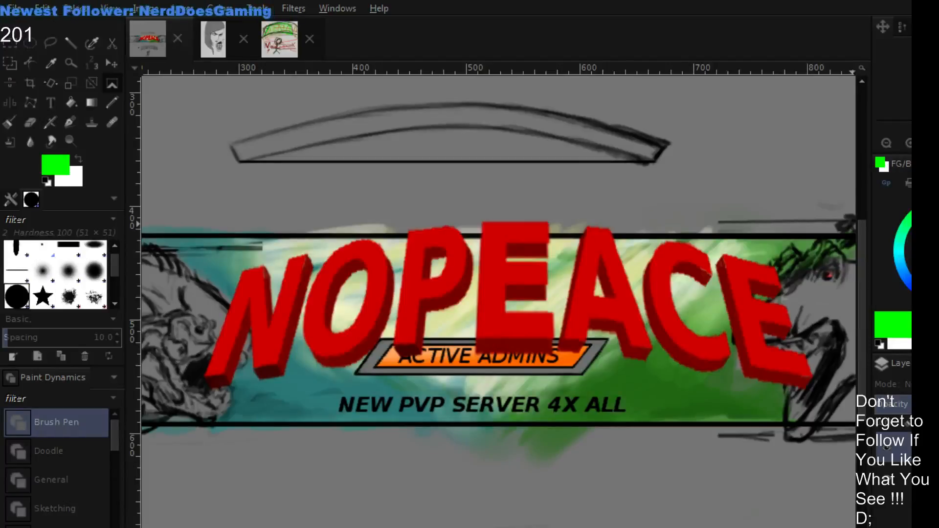
click(488, 324)
drag(462, 372, 449, 372)
drag(574, 371, 588, 373)
drag(449, 372, 341, 354)
drag(588, 372, 779, 390)
key(Escape)
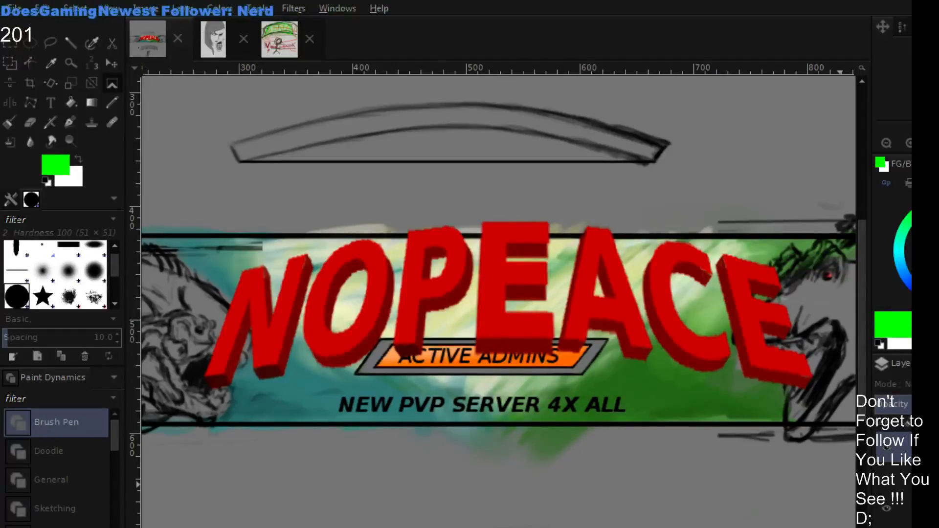
- Activate the NOPEACE title layer and outline its middle E with a straight-sided Free Select selection
click(908, 525)
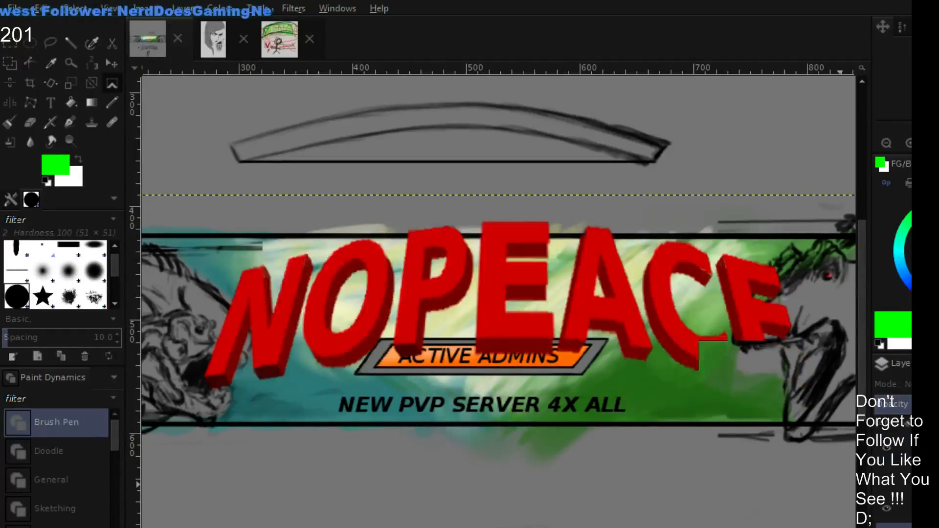
click(7, 43)
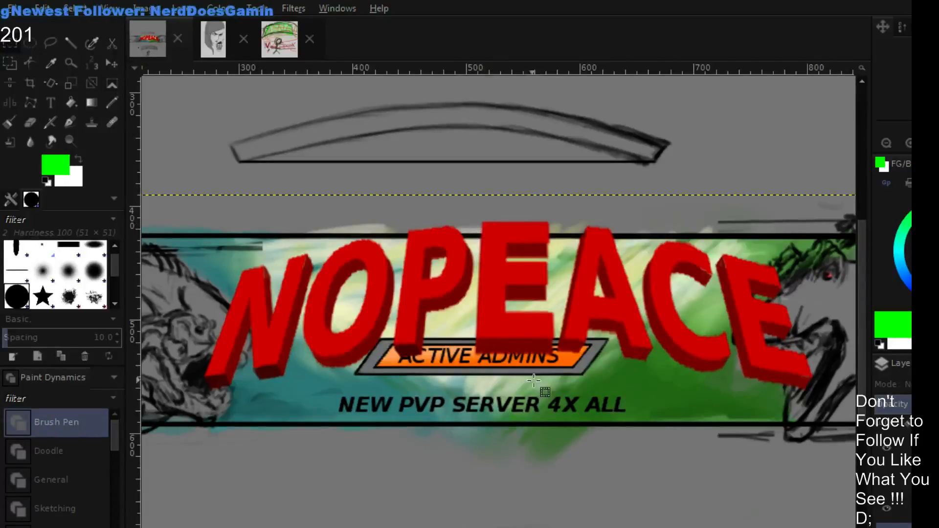
click(51, 44)
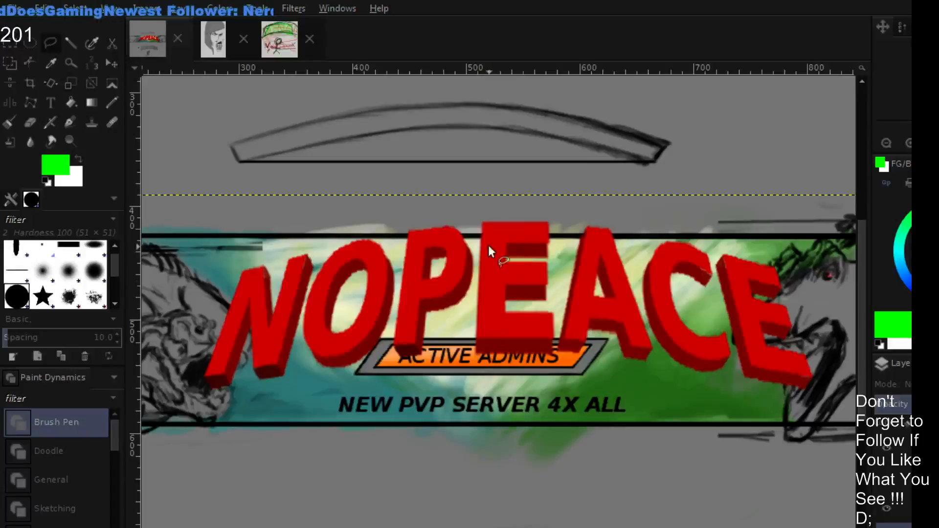
click(474, 208)
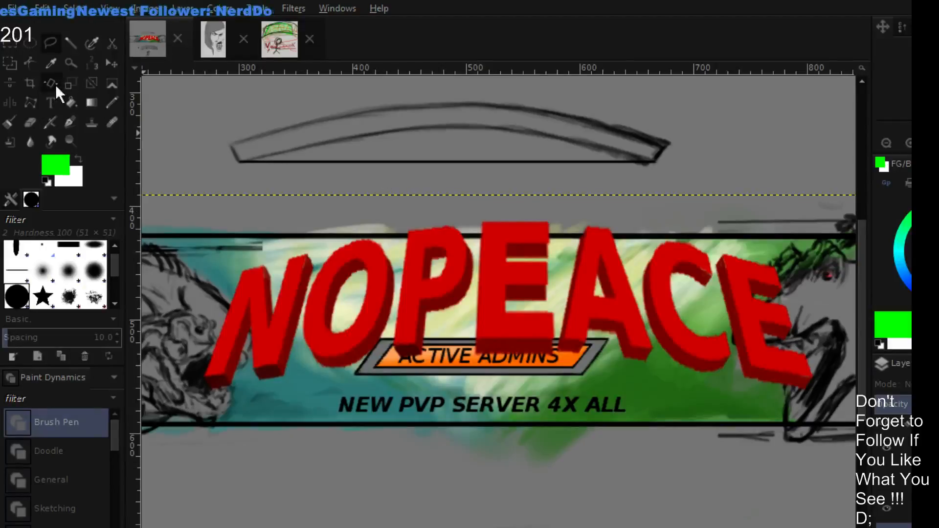
click(477, 210)
click(469, 392)
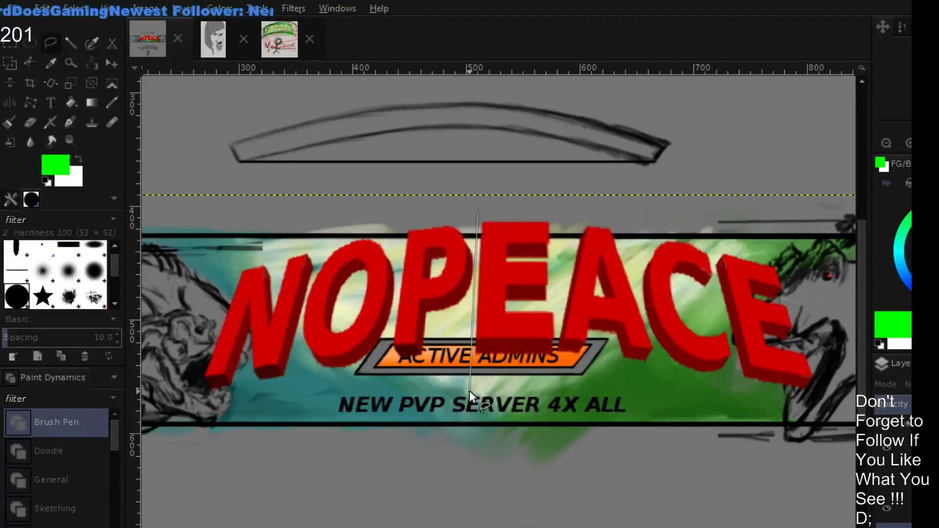
click(556, 365)
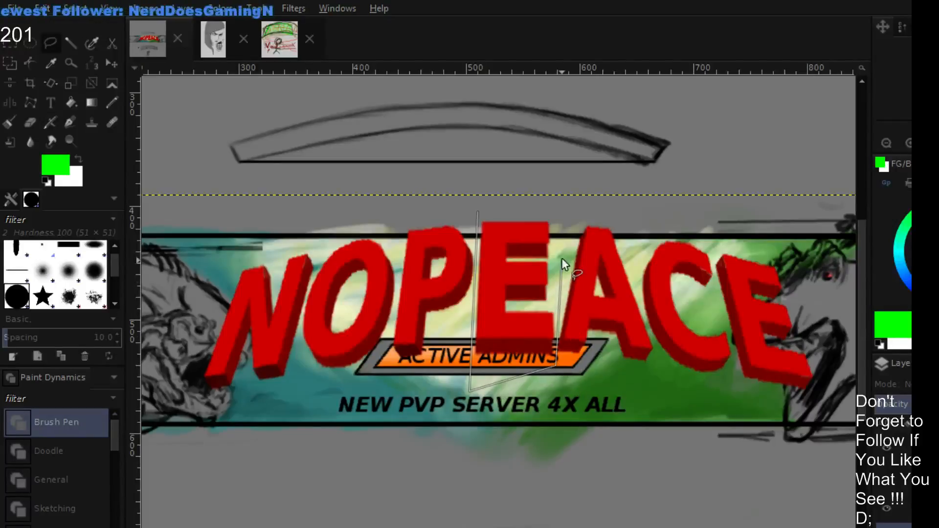
click(565, 207)
click(475, 212)
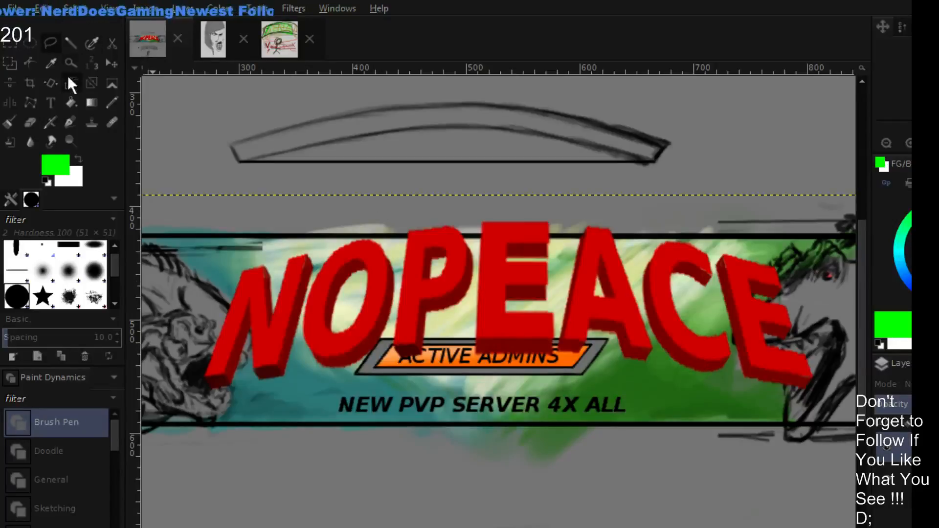
- Widen the base of the middle E with a Perspective transform, moving both lower corners slightly outward
click(110, 84)
click(517, 336)
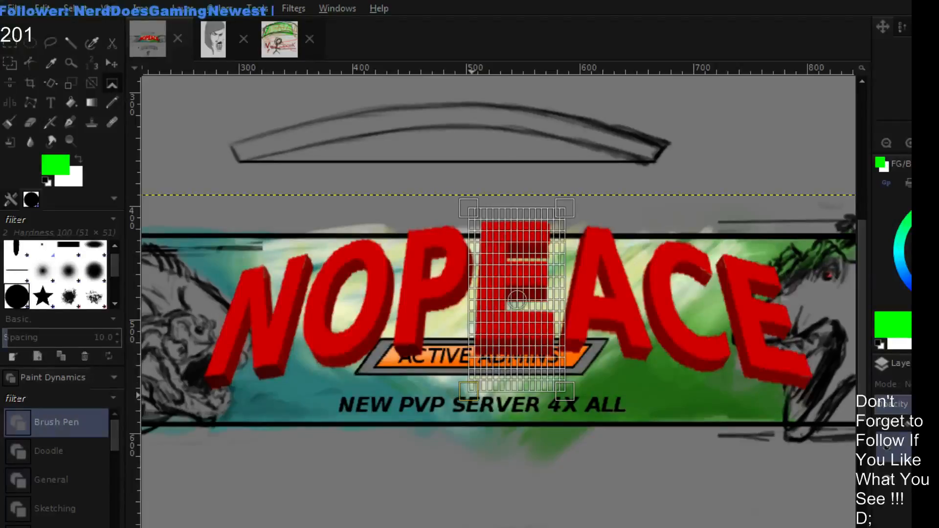
drag(471, 393, 468, 392)
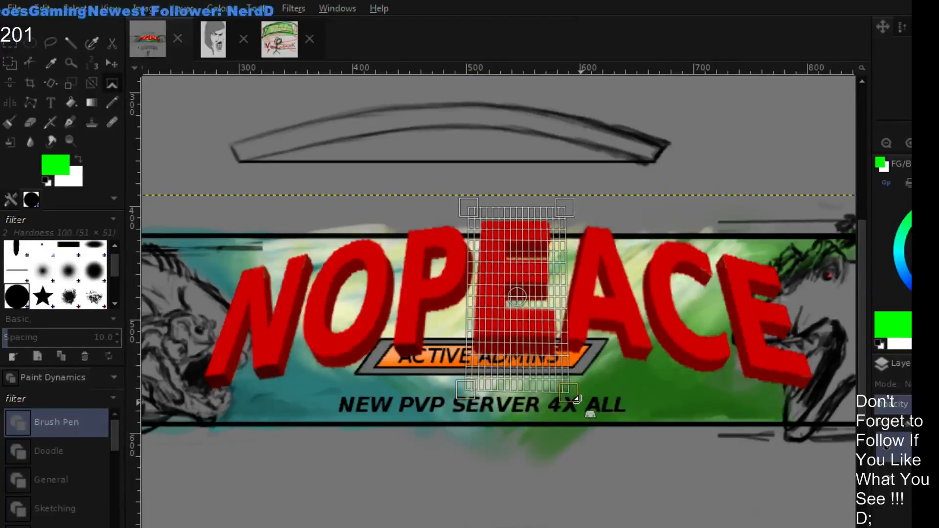
drag(572, 398, 577, 399)
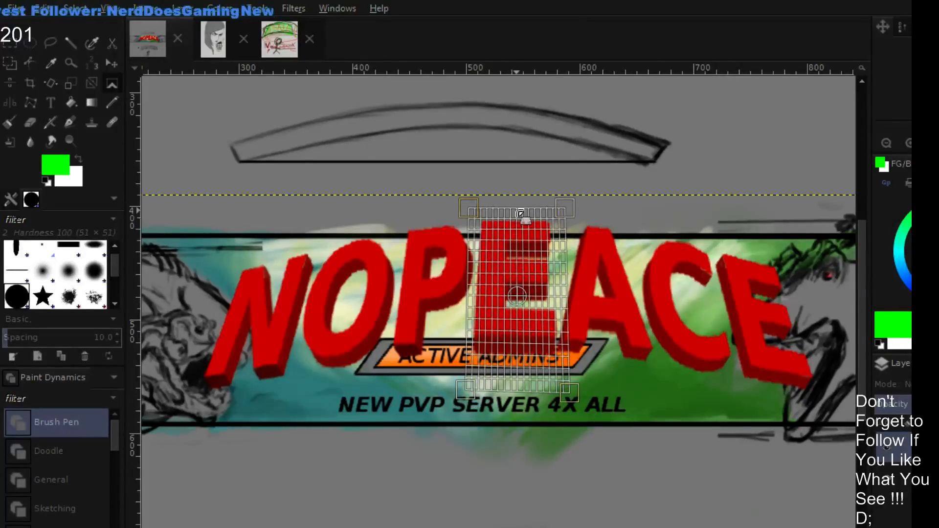
key(Return)
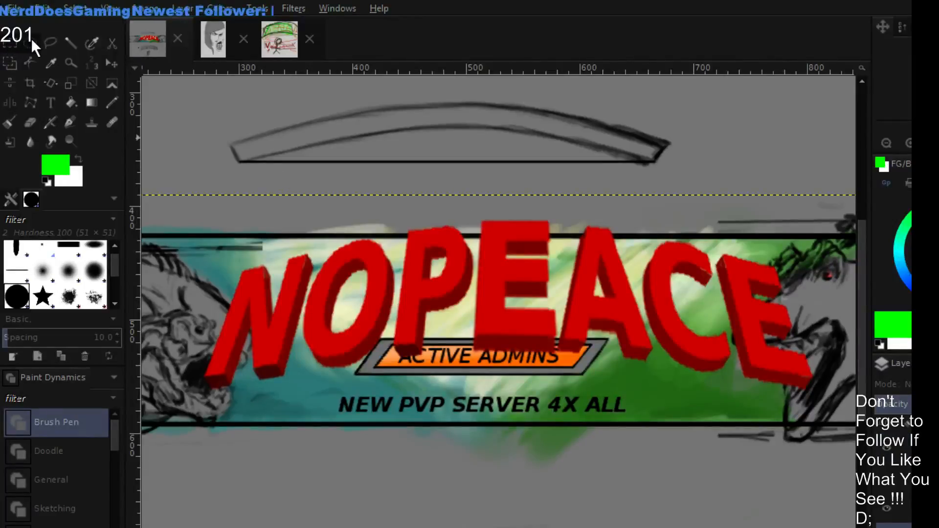
- Select the letters N, O and P with a Free Select outline and move them slightly up and to the left
click(52, 42)
click(147, 427)
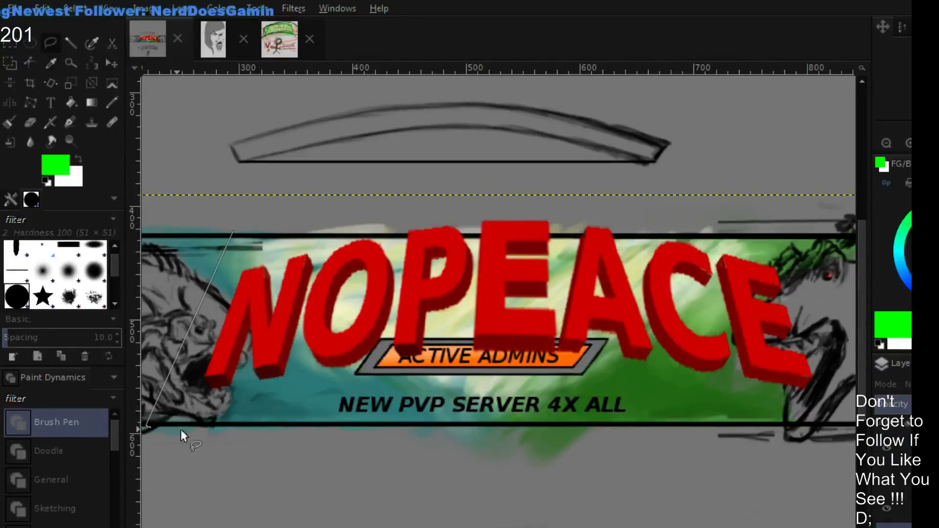
click(381, 410)
click(454, 356)
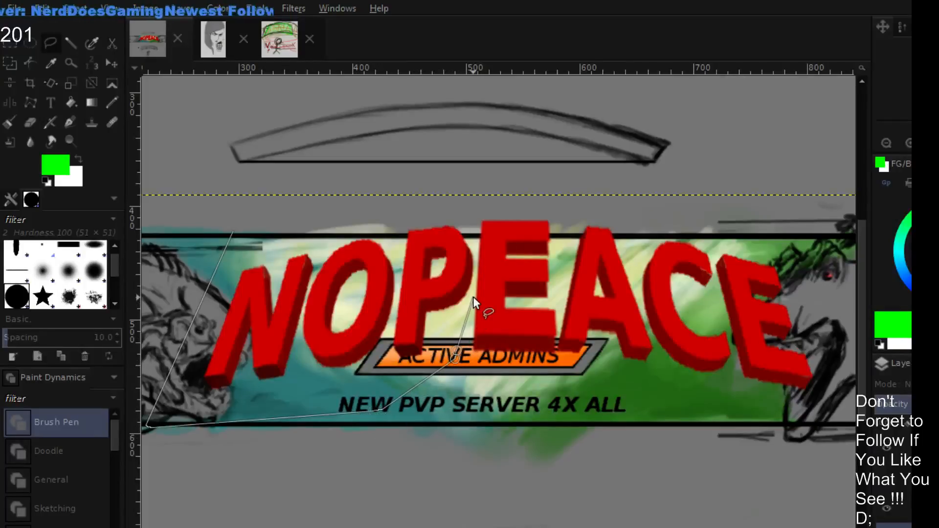
click(473, 297)
click(477, 242)
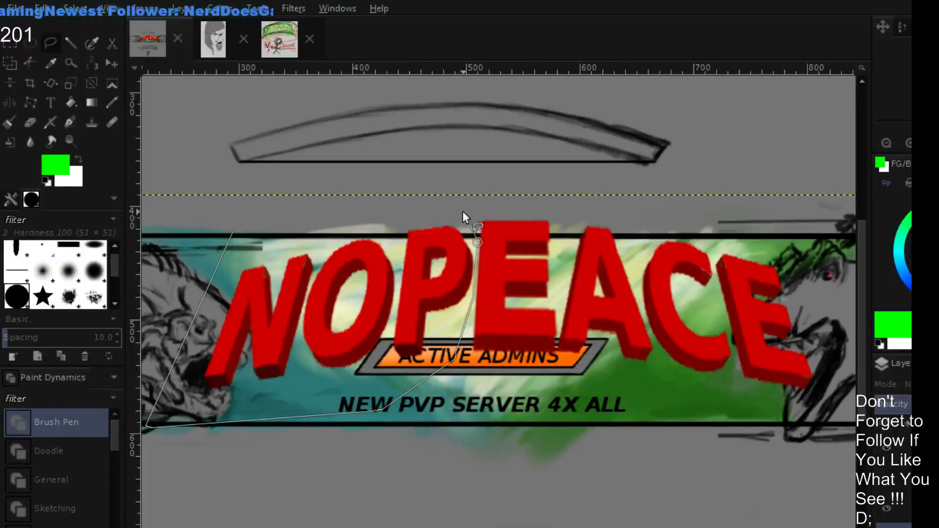
click(233, 228)
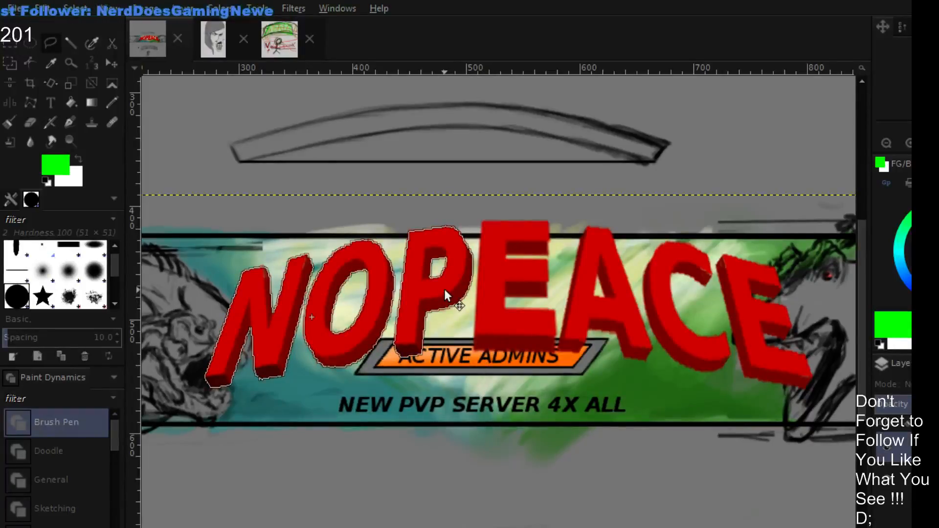
drag(444, 289, 441, 286)
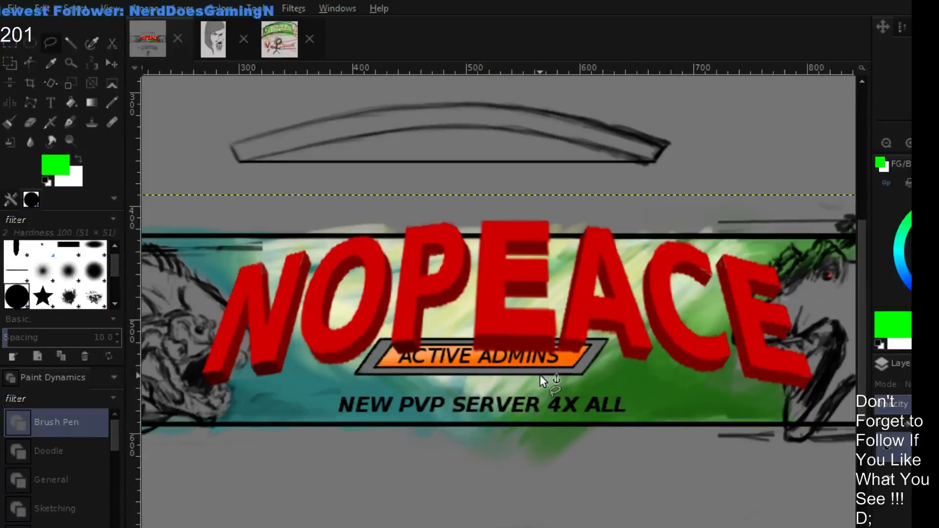
- Widen the selected letters N, O and P slightly with the Scale tool, stretching them toward the middle E
click(74, 83)
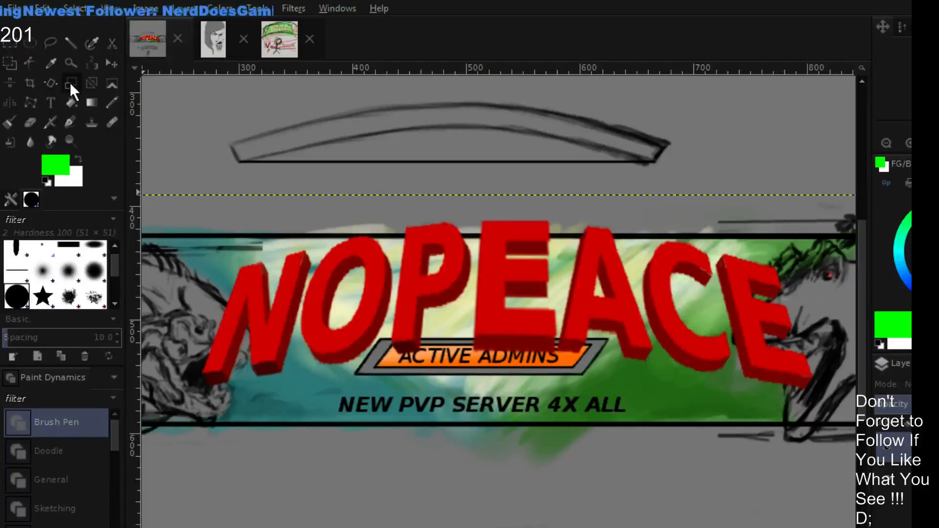
click(371, 300)
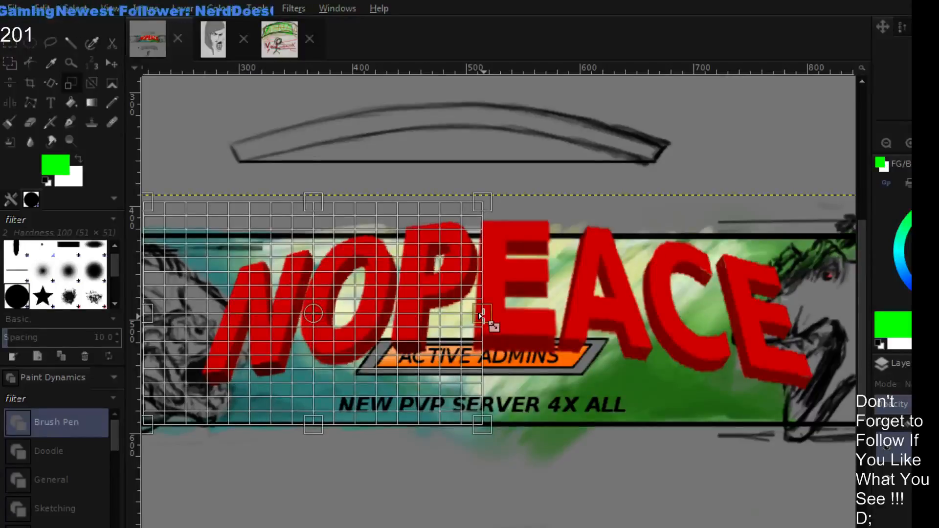
drag(481, 315, 478, 316)
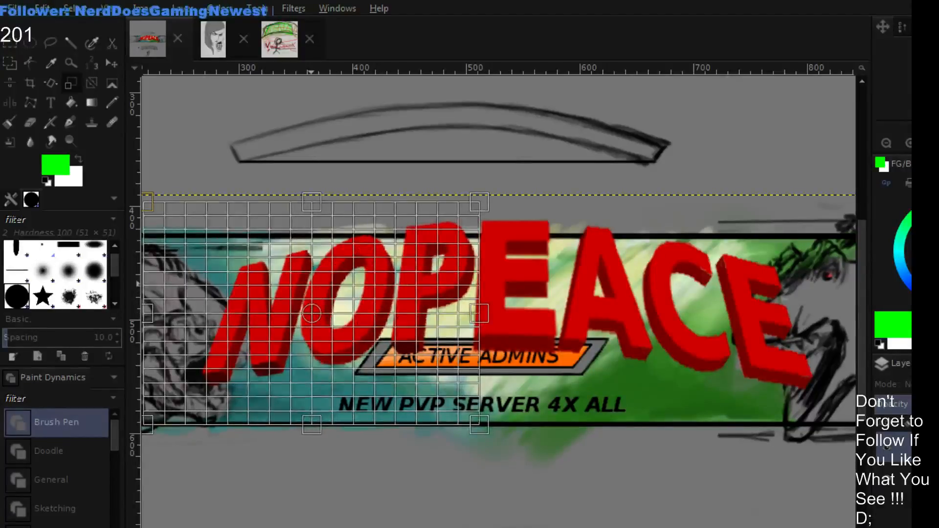
key(Return)
click(442, 289)
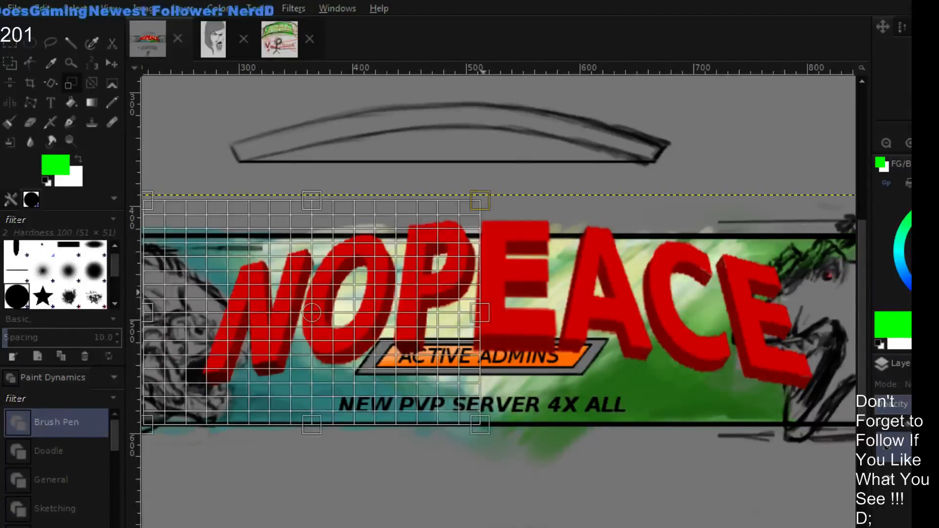
key(ctrl+z)
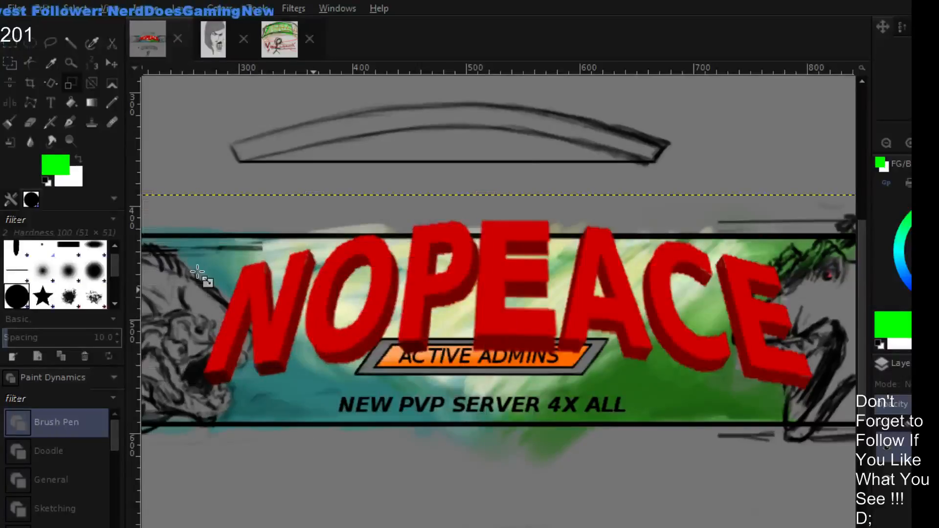
- Move the widened letters N, O and P slightly left to restore the gap beside the middle E
click(116, 65)
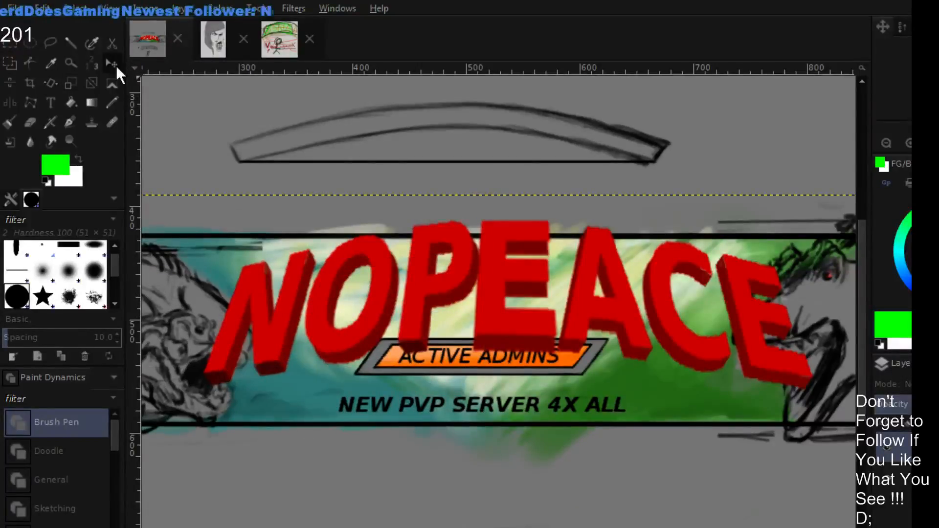
drag(294, 289, 286, 287)
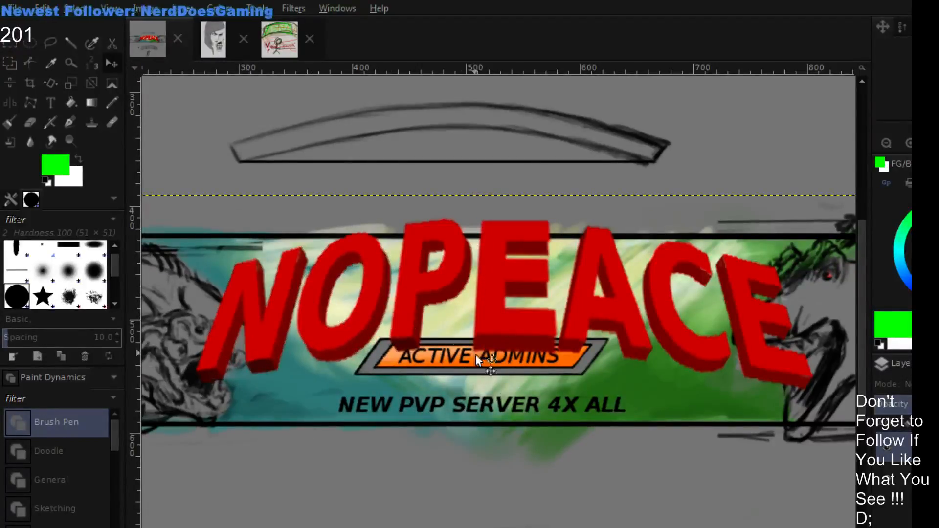
drag(437, 287, 436, 288)
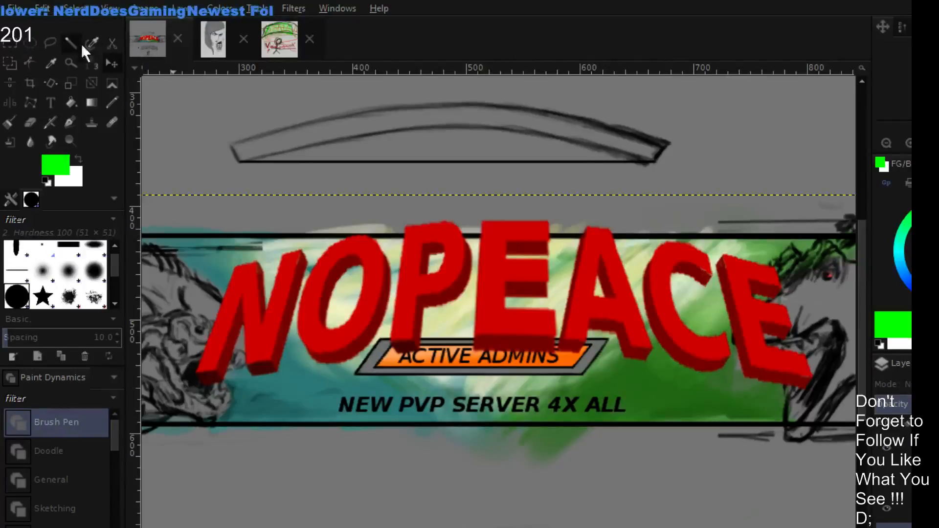
- Outline the letters A, C and the final E with a straight-sided Free Select selection
click(50, 43)
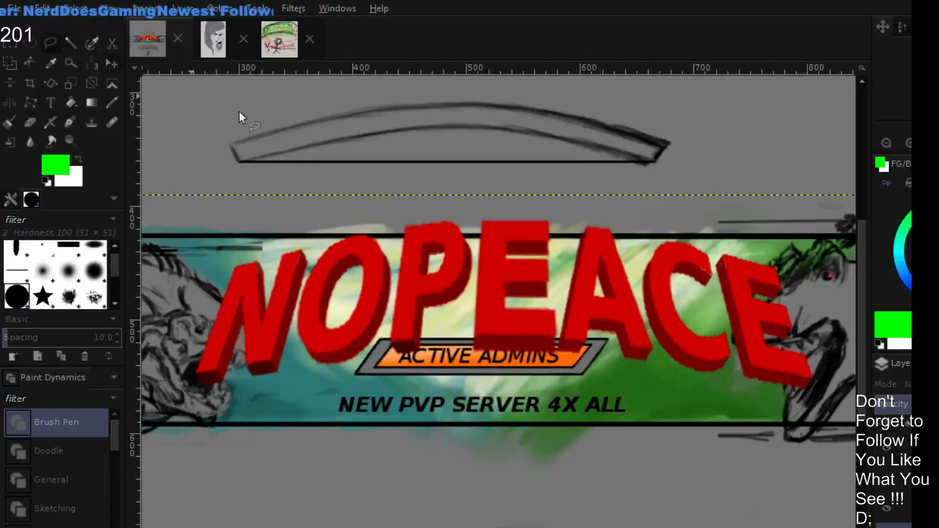
click(809, 245)
click(841, 408)
click(559, 364)
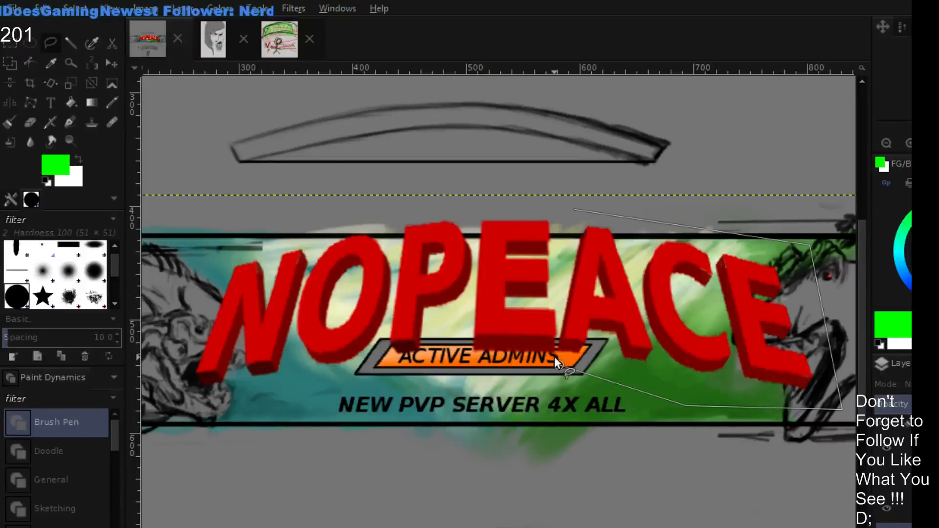
click(554, 355)
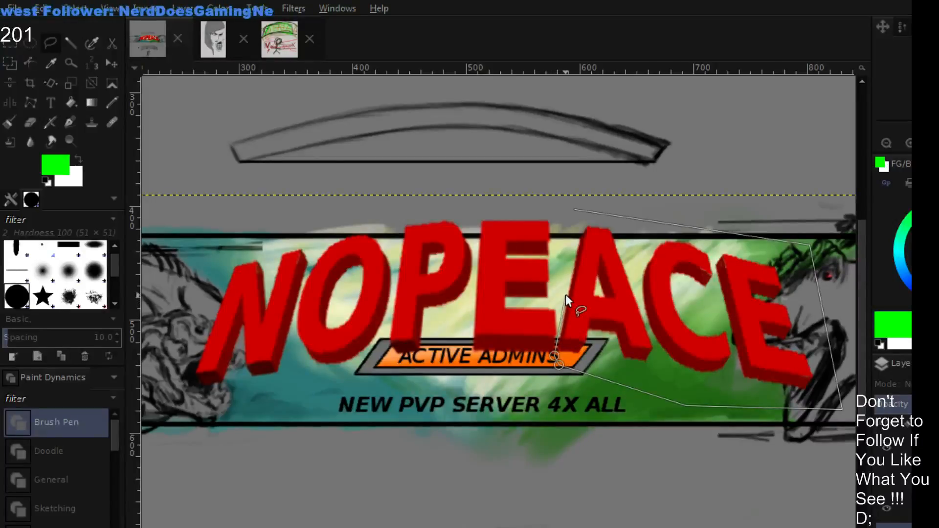
click(567, 272)
click(575, 209)
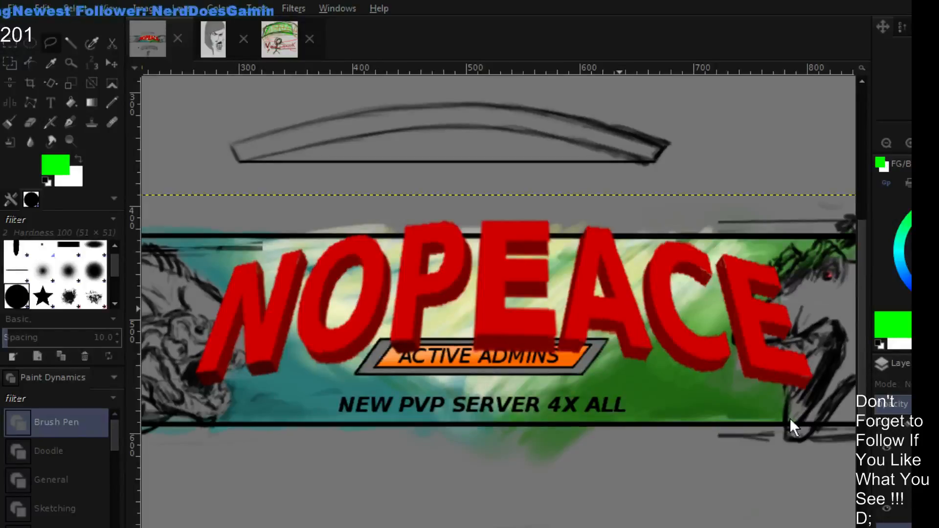
- Widen the selected letters A, C and E toward the right with the Scale tool and nudge them slightly upward
key(shift+s)
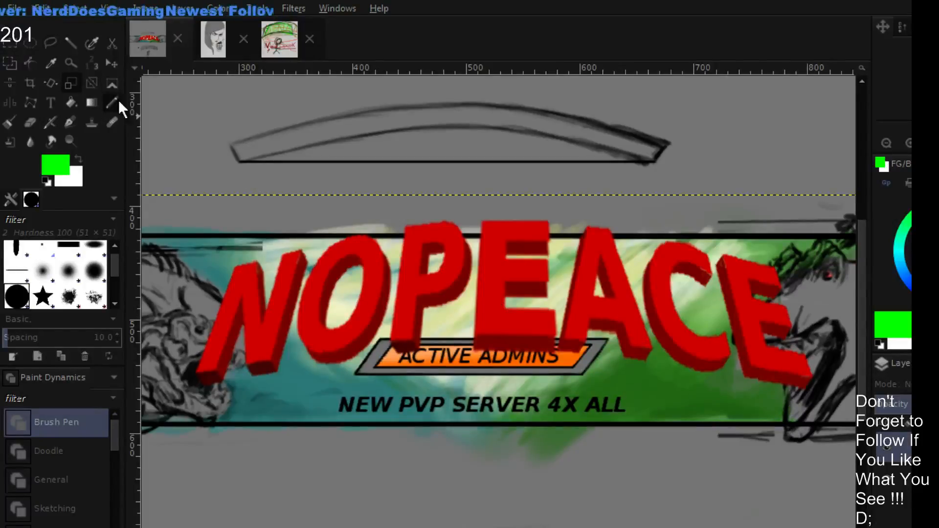
click(742, 314)
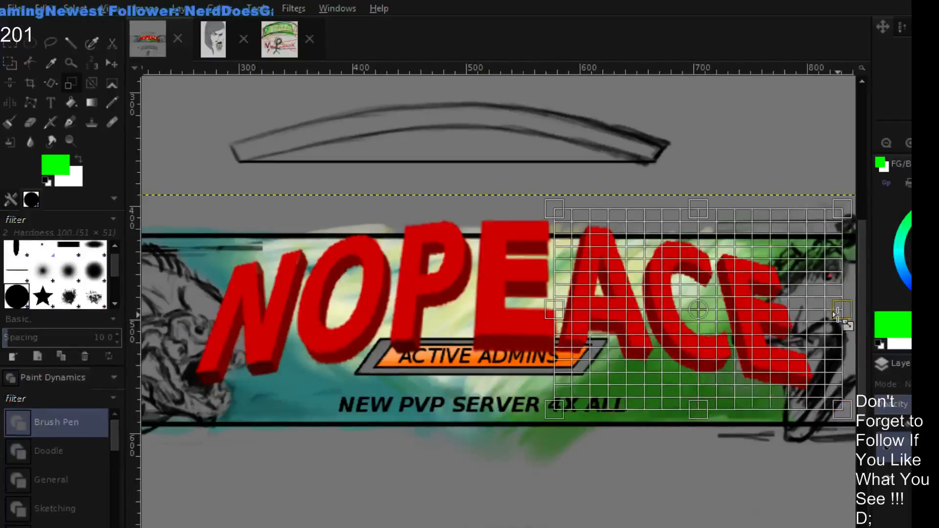
drag(841, 310, 871, 310)
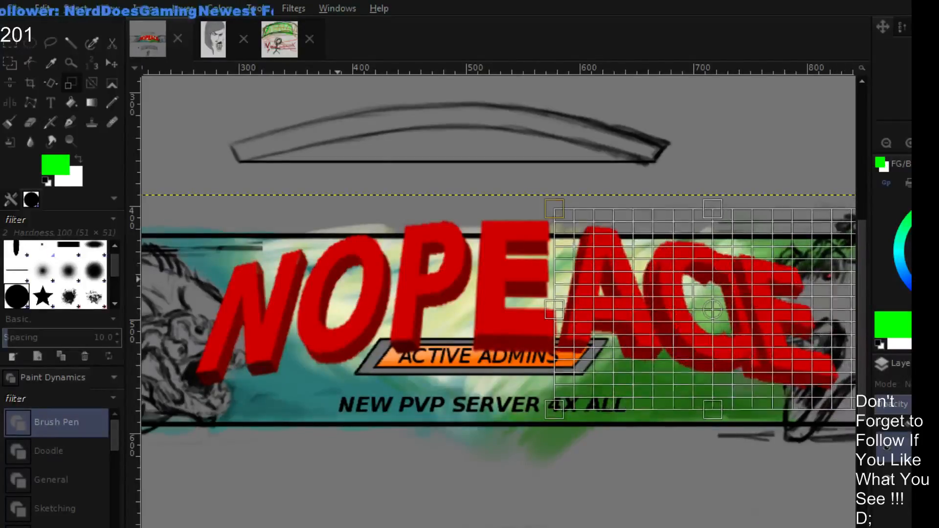
key(Return)
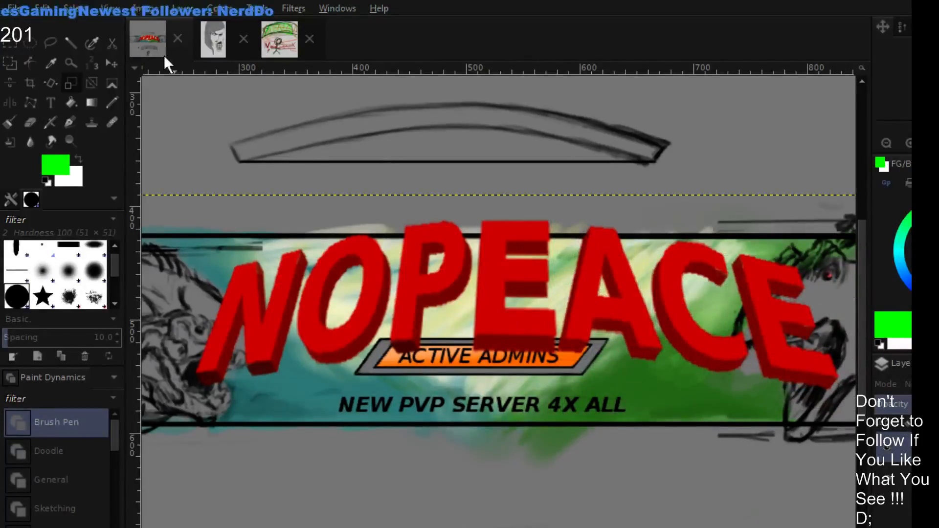
click(111, 65)
drag(631, 313, 632, 311)
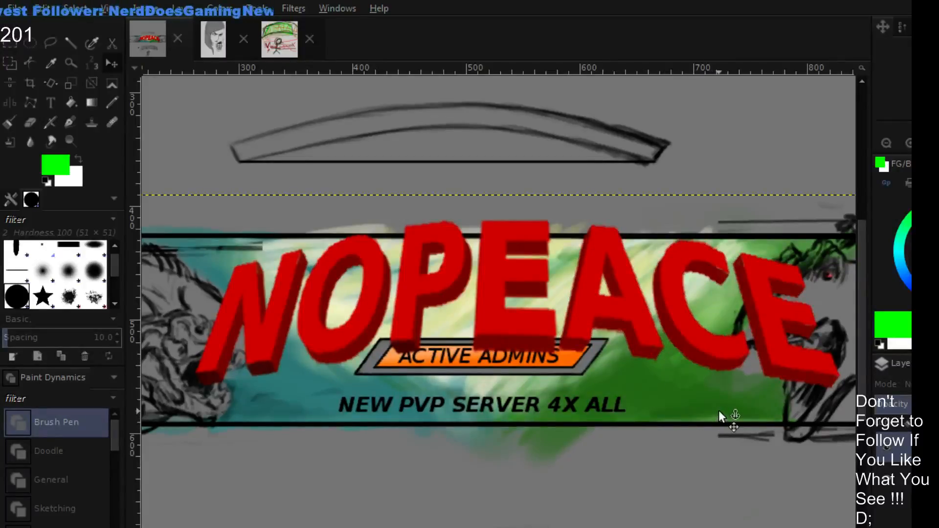
- Examine how the widened NOPEACE title fits between the creature sketches on the whole banner
click(885, 142)
click(885, 142)
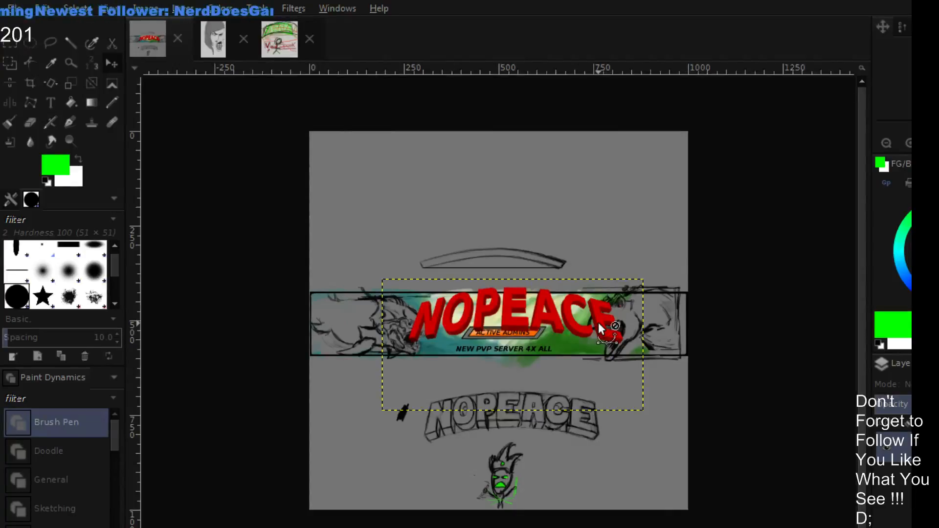
scroll(598, 322, up, 2)
drag(608, 335, 638, 330)
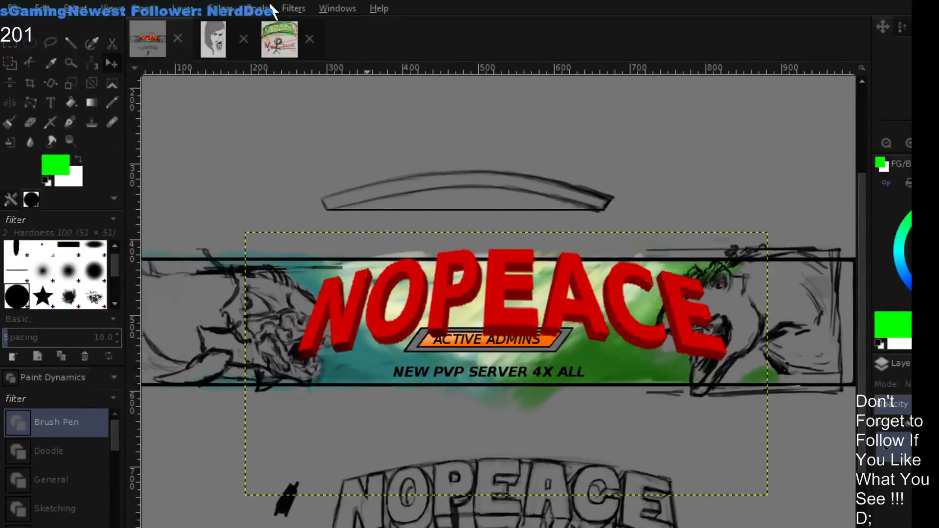
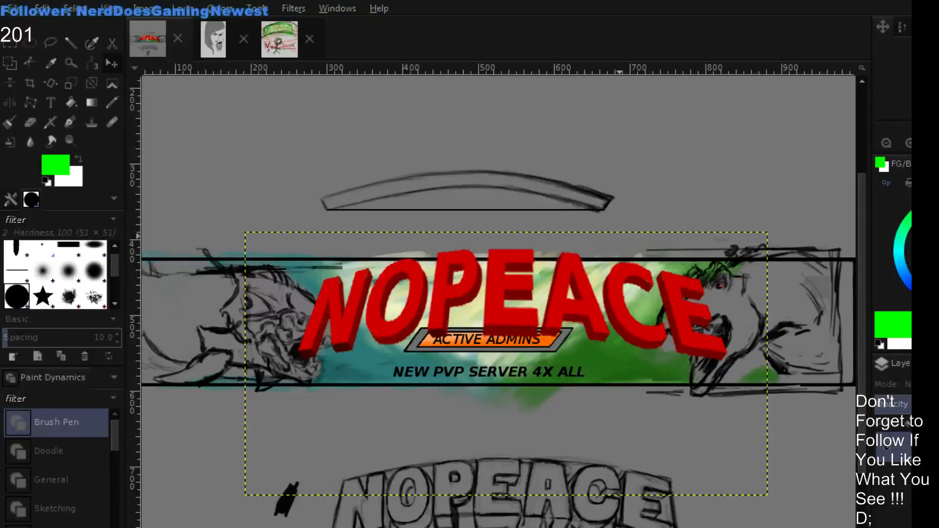
- Undo the last adjustment to the NOPEACE title's letters
key(ctrl+z)
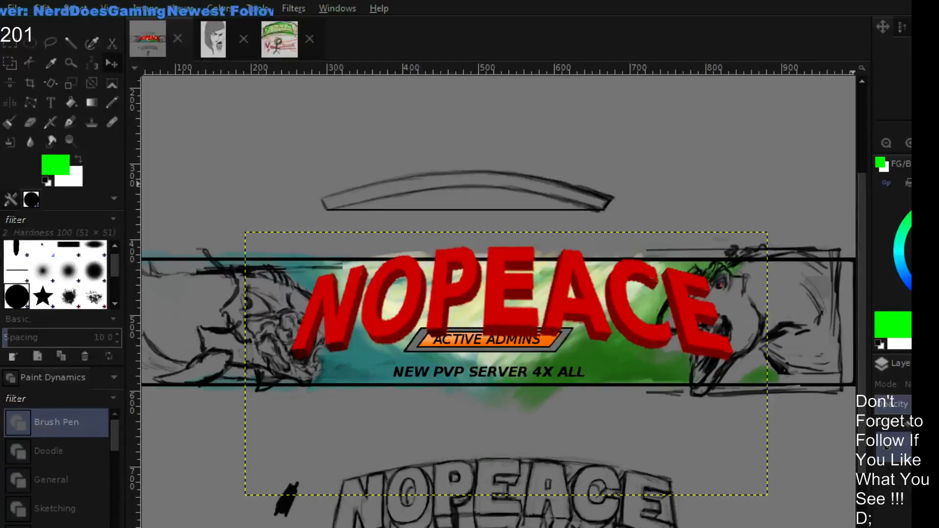
double_click(908, 142)
drag(594, 264, 635, 312)
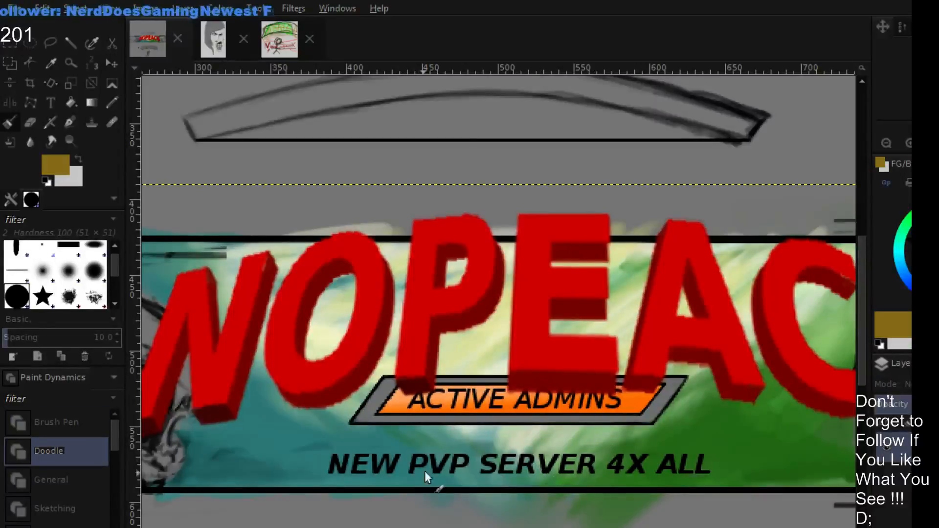
drag(424, 471, 653, 337)
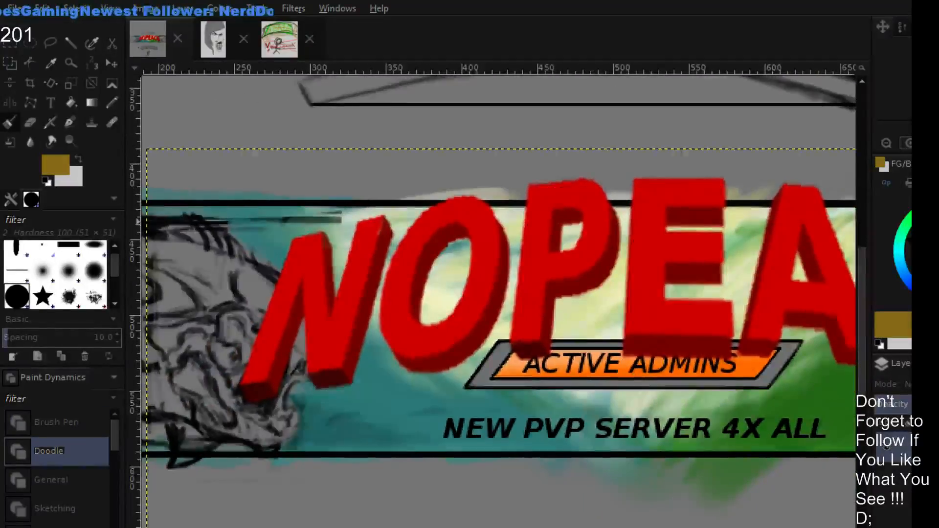
scroll(521, 318, up, 1)
- Set the Paintbrush to size 3 and Value mode, using the darkest red sampled from the underside of the P
ctrl+click(552, 364)
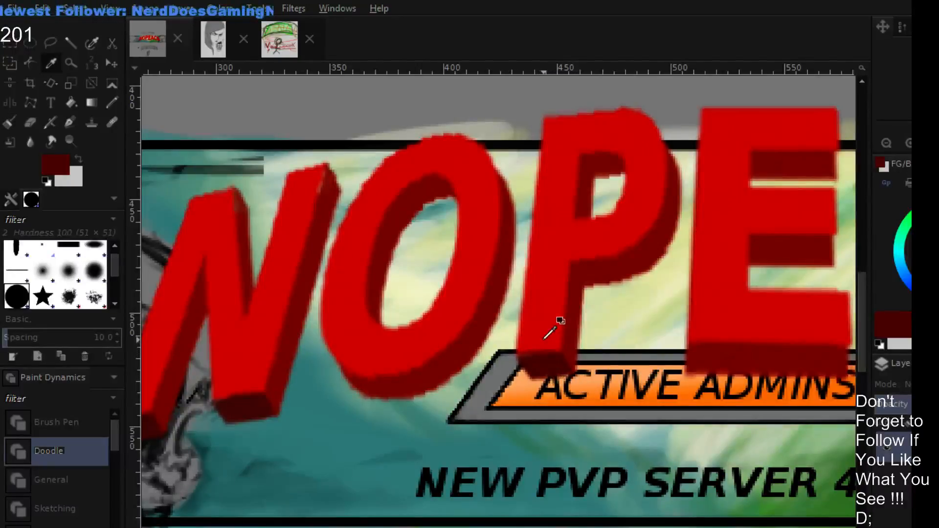
ctrl+click(536, 345)
key(p)
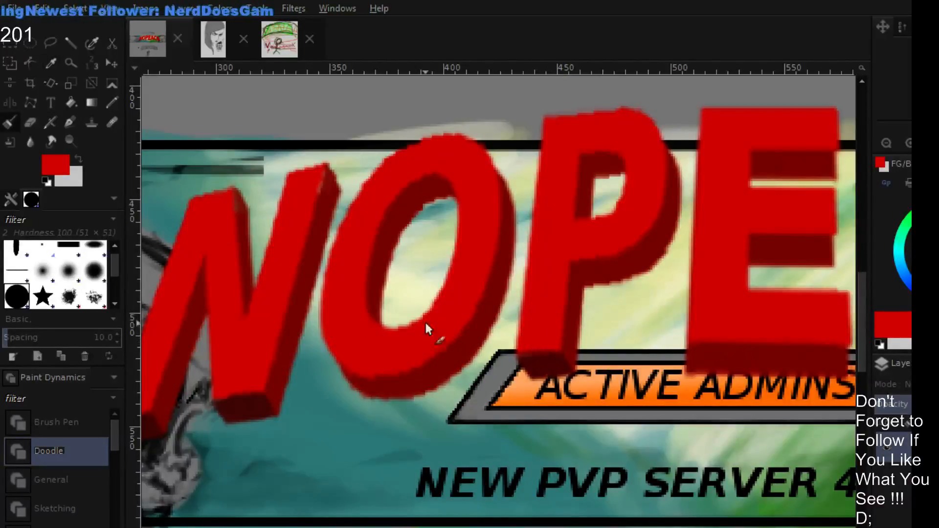
click(11, 199)
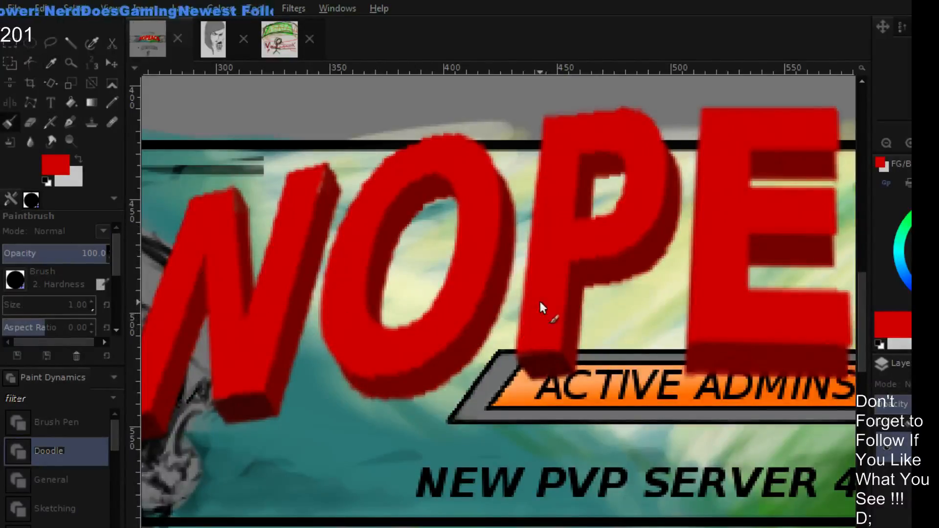
ctrl+click(546, 363)
drag(575, 321, 497, 360)
drag(687, 328, 689, 285)
scroll(487, 332, up, 2)
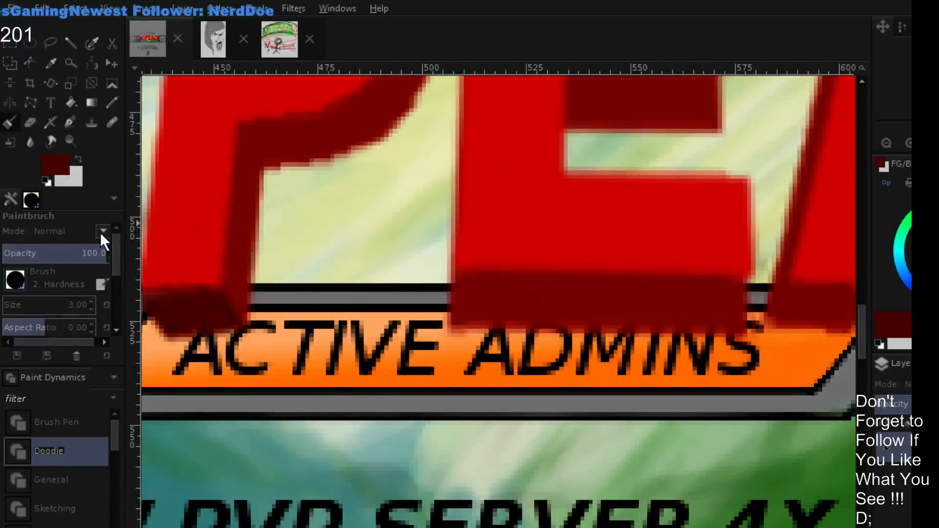
click(99, 526)
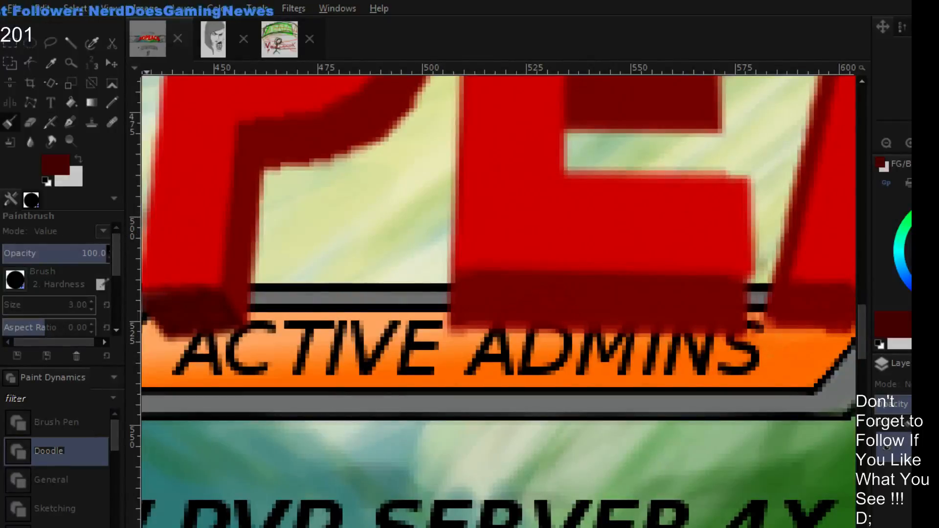
- Paint the bottom extrusion face of the middle E evenly in the darkest red
mouse_move(466, 319)
mouse_down()
mouse_move(549, 312)
mouse_move(463, 335)
mouse_move(535, 332)
mouse_up()
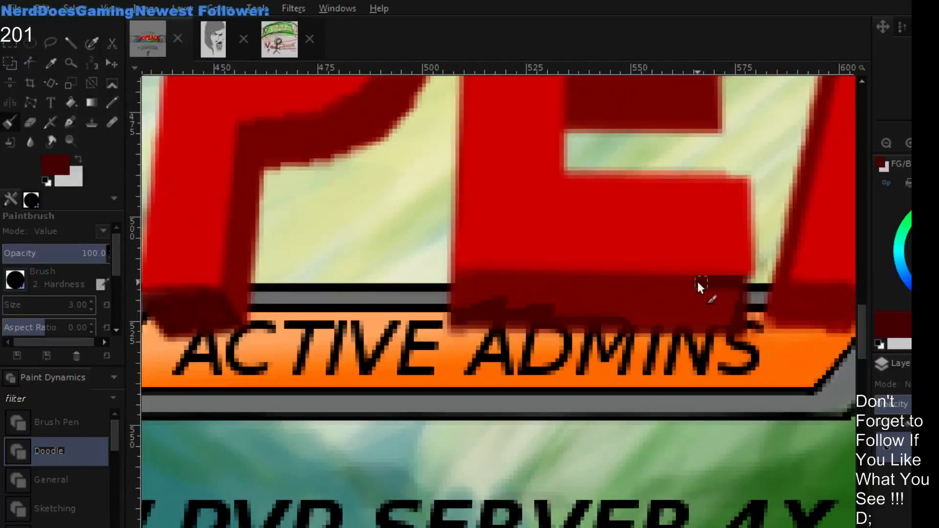
mouse_move(666, 281)
mouse_down()
mouse_move(459, 280)
mouse_move(520, 282)
mouse_move(479, 285)
mouse_move(442, 316)
mouse_move(459, 294)
mouse_move(510, 289)
mouse_move(537, 307)
mouse_move(584, 302)
mouse_move(607, 320)
mouse_move(709, 321)
mouse_move(598, 323)
mouse_move(726, 323)
mouse_move(613, 317)
mouse_move(739, 302)
mouse_move(704, 291)
mouse_up()
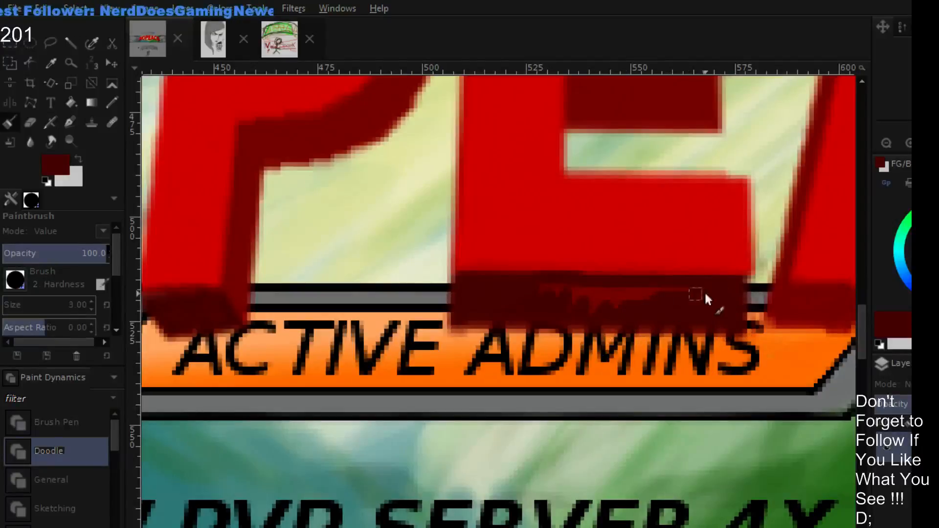
mouse_move(641, 293)
mouse_down()
mouse_move(574, 300)
mouse_move(534, 291)
mouse_move(488, 307)
mouse_up()
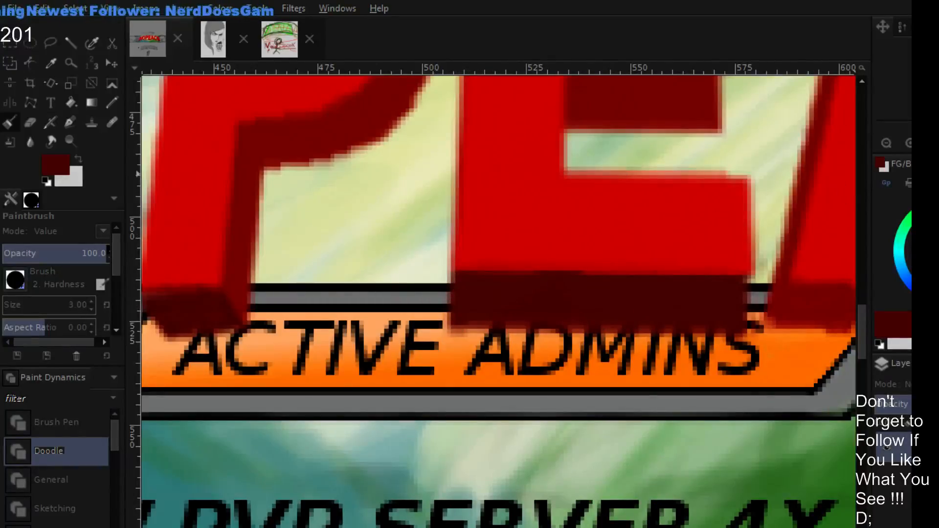
- Paint the undersides of both feet of the A in the darkest red
click(887, 142)
click(889, 144)
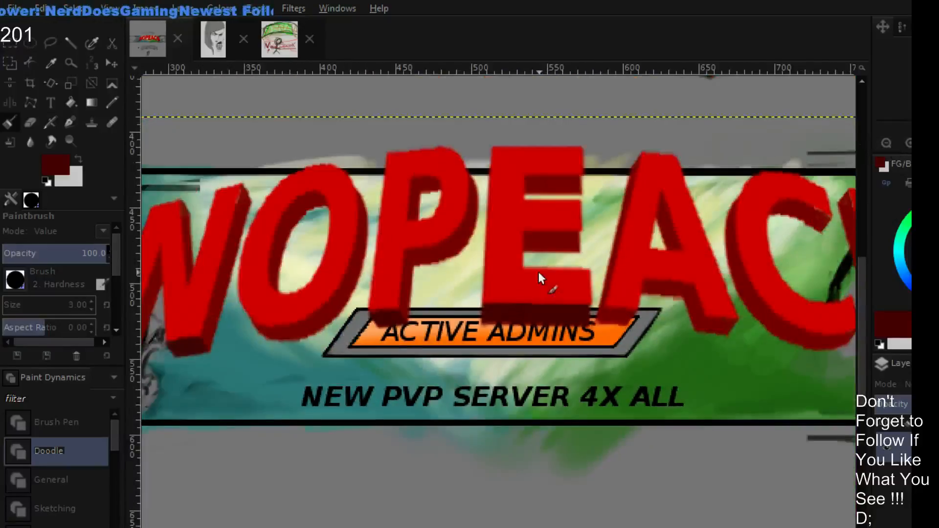
scroll(490, 300, up, 3)
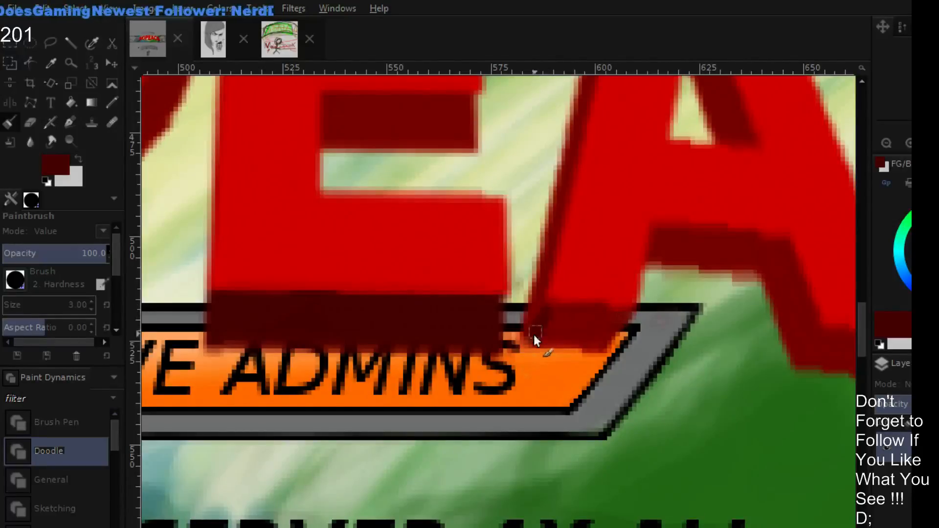
mouse_move(548, 312)
mouse_down()
mouse_move(523, 352)
mouse_move(552, 315)
mouse_move(557, 349)
mouse_up()
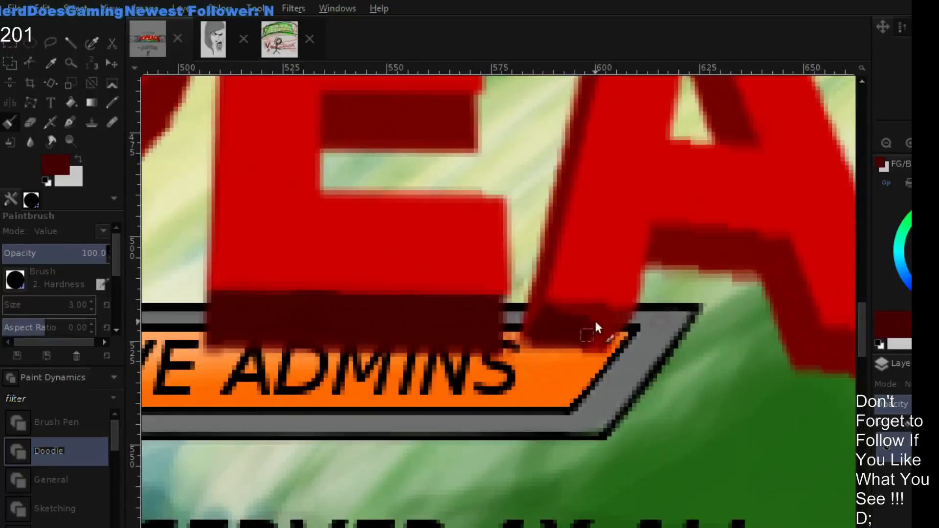
mouse_move(596, 324)
mouse_down()
mouse_move(598, 348)
mouse_move(619, 330)
mouse_up()
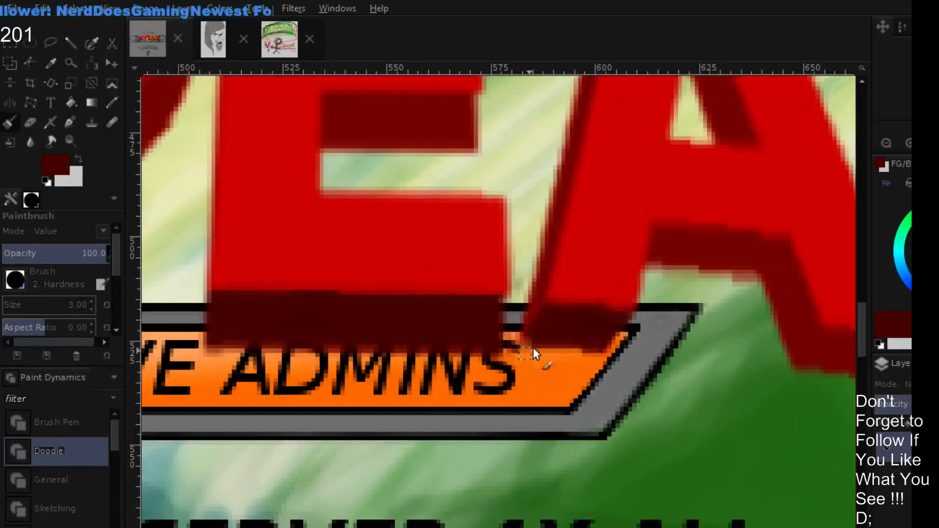
drag(692, 357, 560, 335)
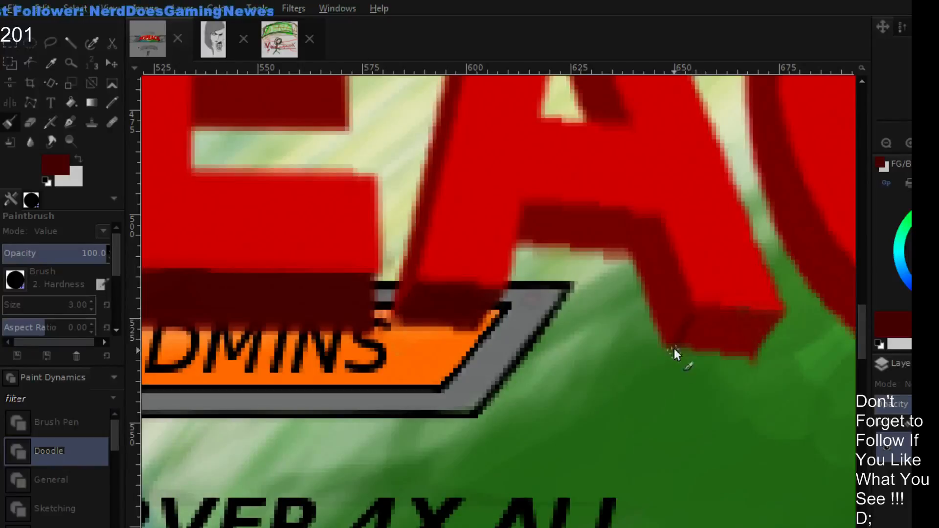
mouse_move(676, 338)
mouse_down()
mouse_move(698, 310)
mouse_move(691, 333)
mouse_move(709, 315)
mouse_move(721, 324)
mouse_move(714, 350)
mouse_move(759, 331)
mouse_move(755, 353)
mouse_up()
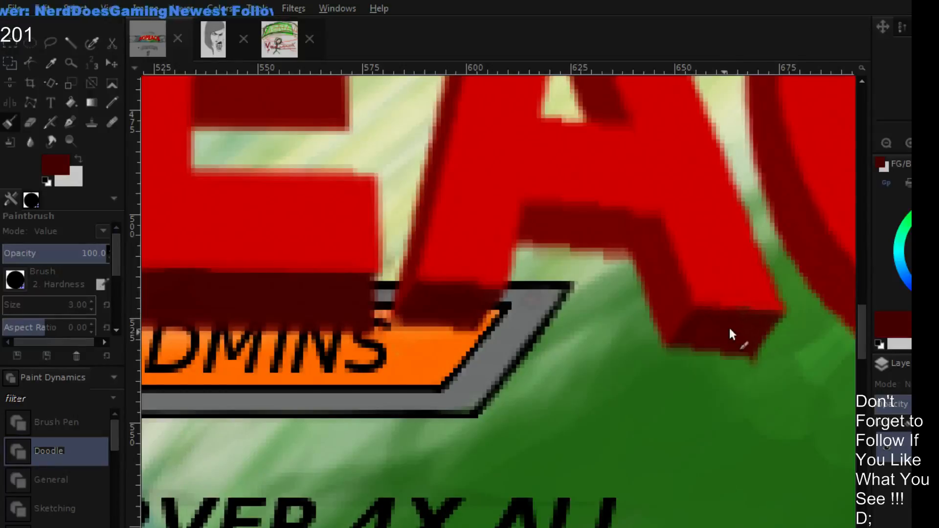
- Shade the undersides of the final E's three bars with the darkest red
scroll(764, 292, right, 8)
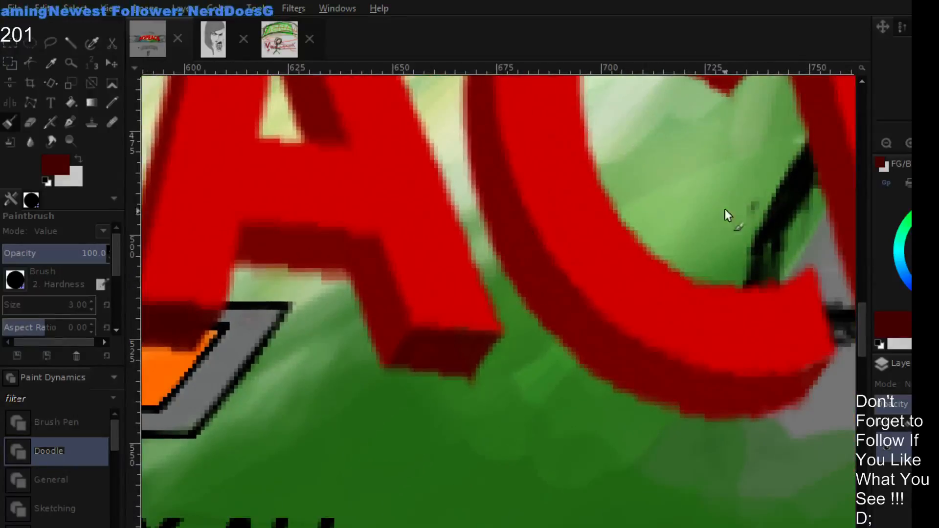
scroll(589, 233, right, 8)
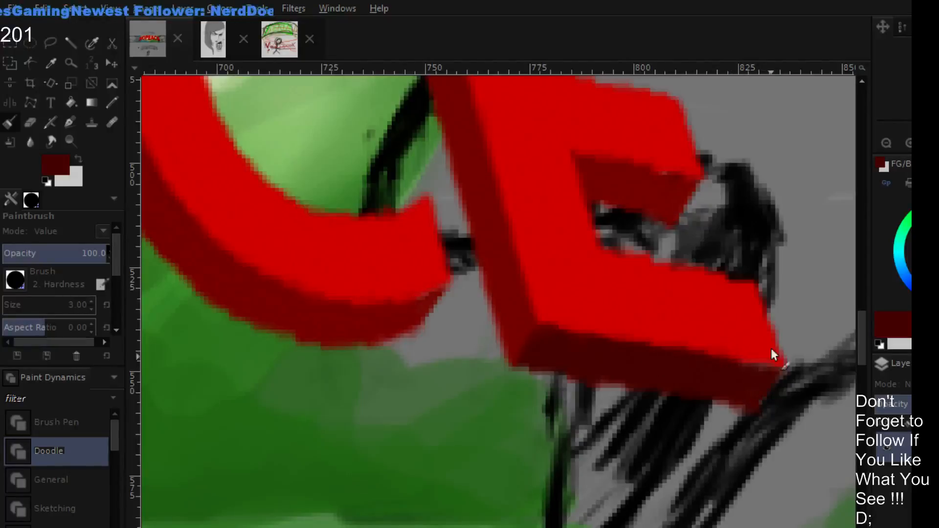
drag(697, 174, 673, 321)
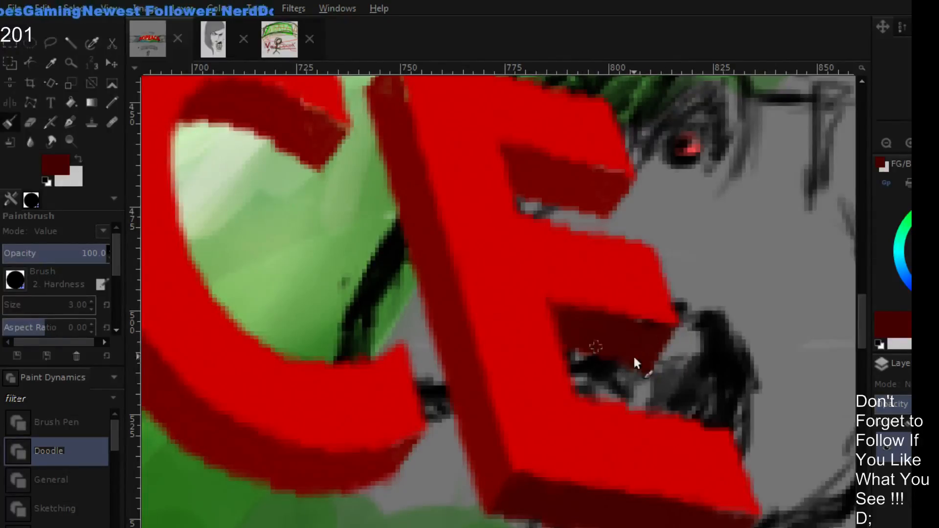
scroll(698, 205, up, 3)
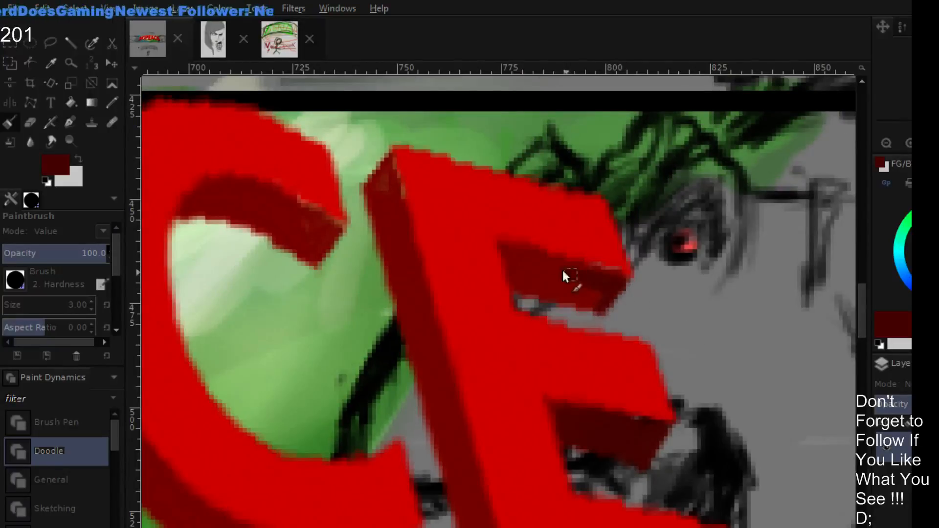
mouse_move(563, 271)
mouse_down()
mouse_move(617, 287)
mouse_move(622, 302)
mouse_move(560, 305)
mouse_up()
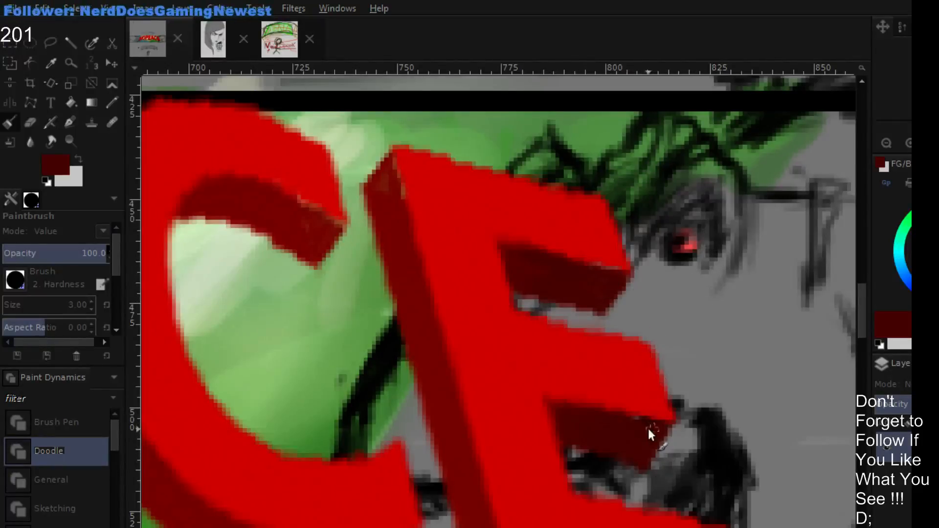
- Shade the upper inside face of the O's opening with the darkest red
click(886, 143)
click(886, 143)
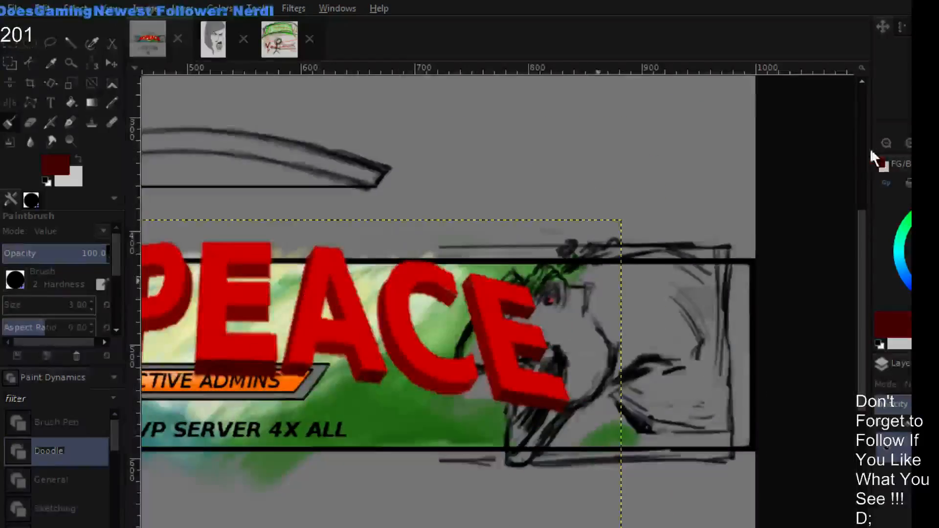
drag(489, 270, 733, 219)
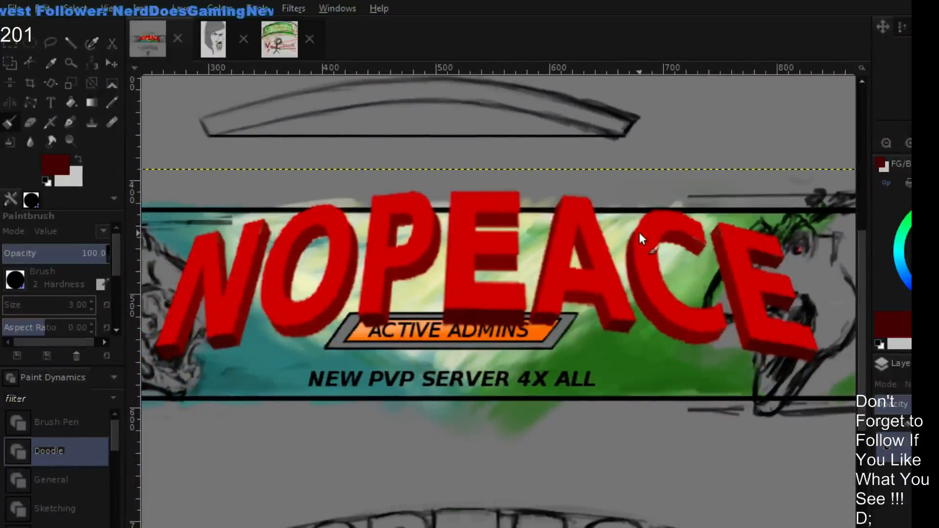
mouse_move(425, 314)
mouse_down()
mouse_move(539, 294)
mouse_move(547, 309)
mouse_up()
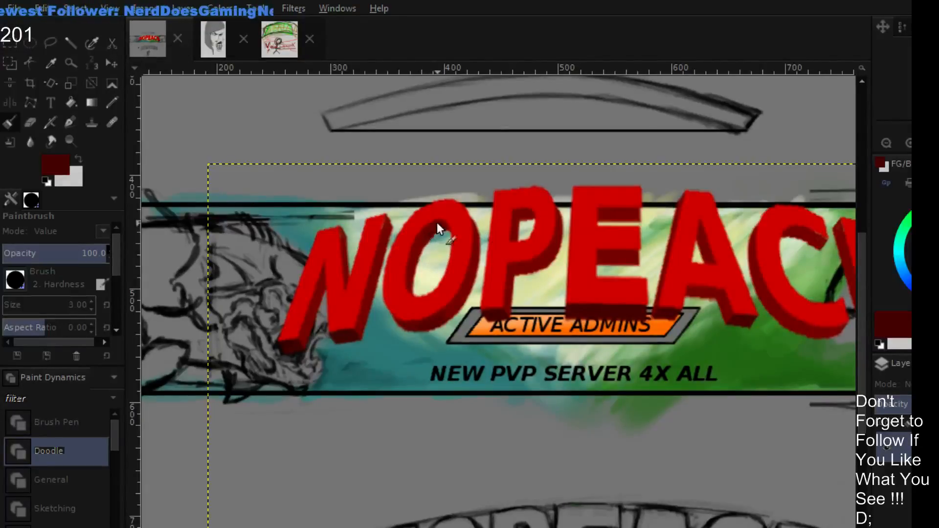
click(907, 143)
click(907, 143)
click(907, 142)
click(907, 143)
drag(420, 237, 592, 395)
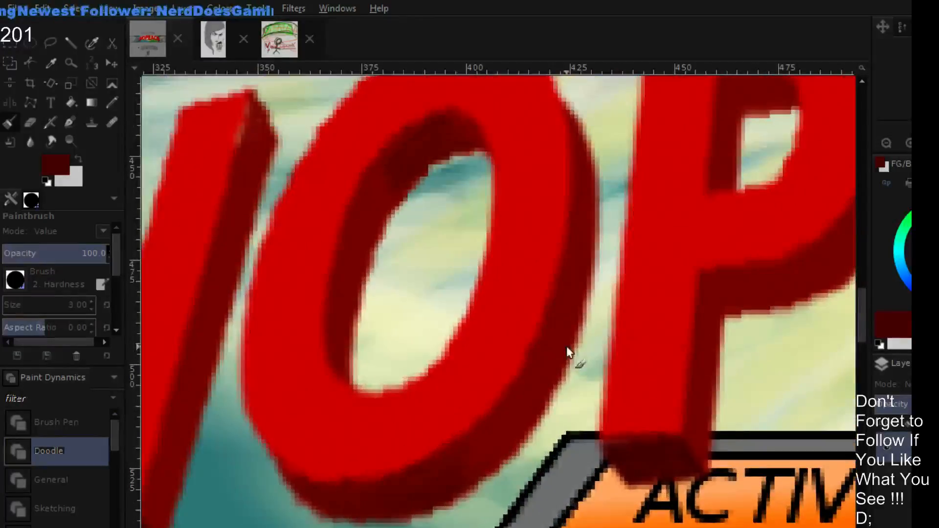
drag(528, 279, 553, 319)
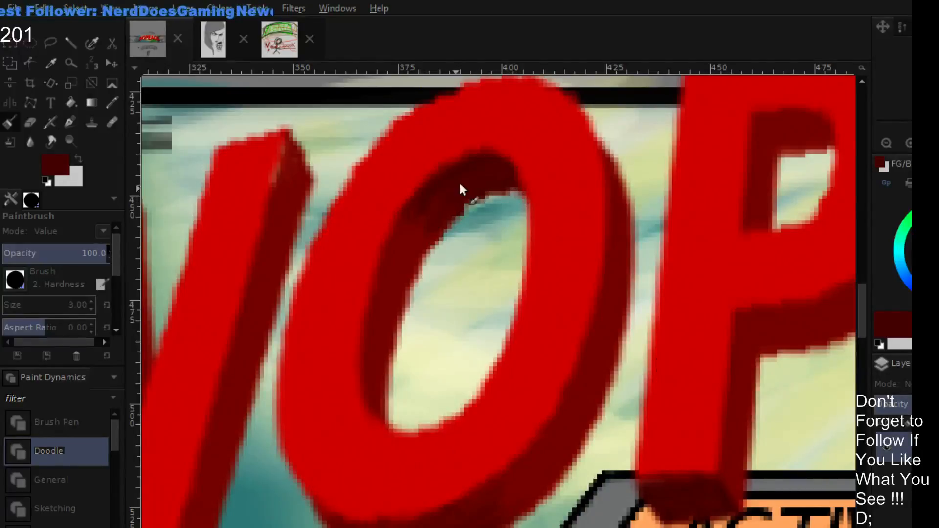
- Refine the shading inside the O's opening with sampled medium and darkest reds, softening where the two tones meet
ctrl+click(412, 240)
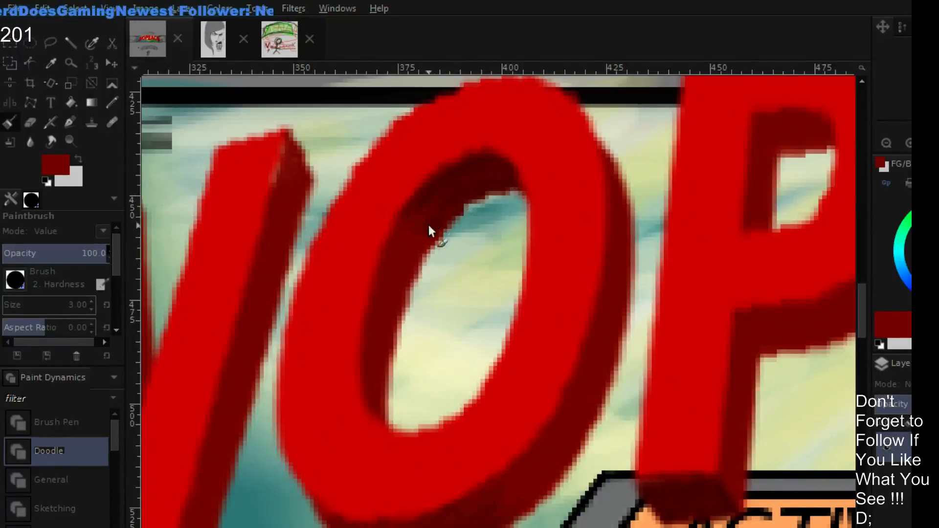
mouse_move(404, 242)
mouse_down()
mouse_move(411, 227)
mouse_move(405, 235)
mouse_move(418, 238)
mouse_up()
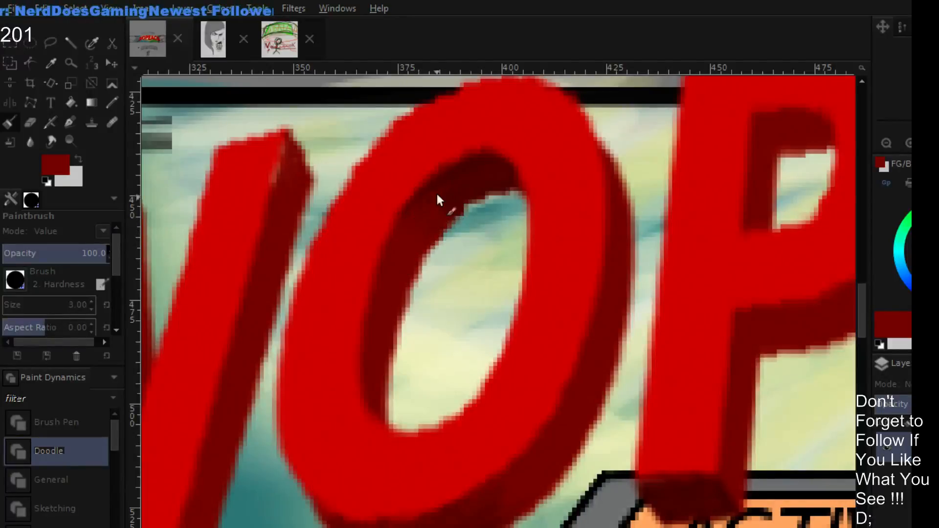
ctrl+click(451, 173)
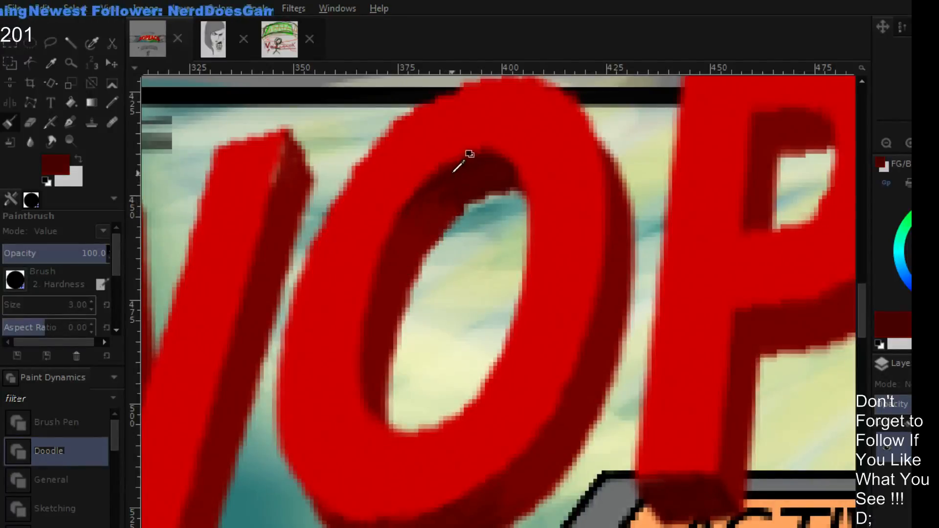
mouse_move(441, 187)
mouse_down()
mouse_move(437, 218)
mouse_move(473, 199)
mouse_move(450, 223)
mouse_move(463, 199)
mouse_move(432, 223)
mouse_move(449, 187)
mouse_move(493, 185)
mouse_up()
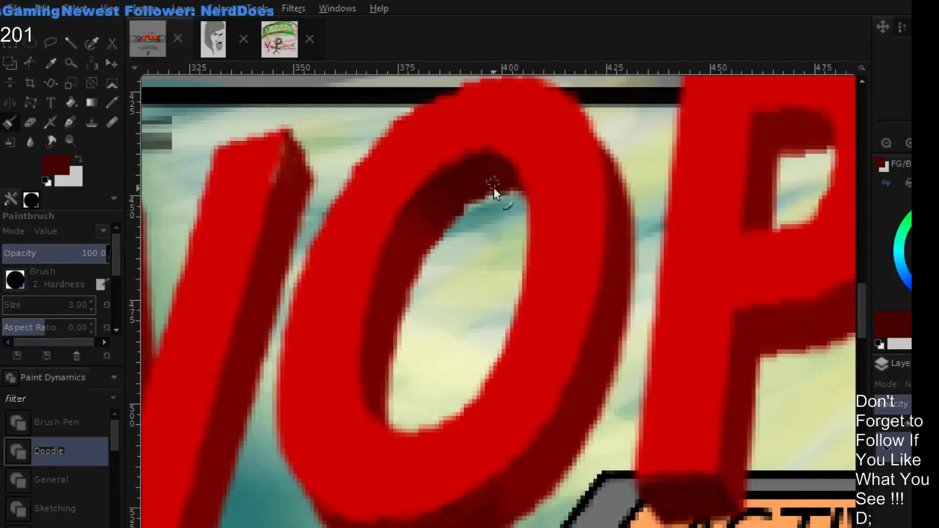
- Shade the O's bottom extrusion in the darkest red and clean up its edge with the sampled bright red
drag(505, 425, 484, 280)
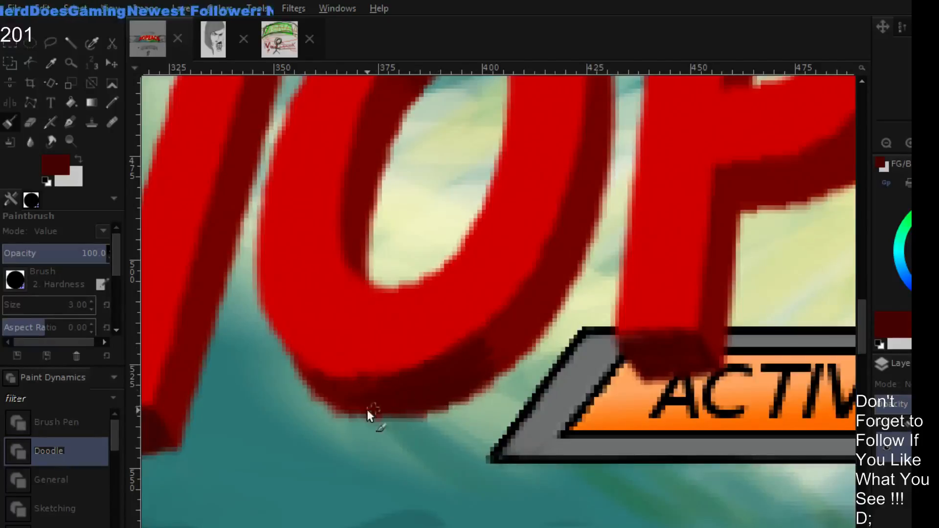
ctrl+click(374, 345)
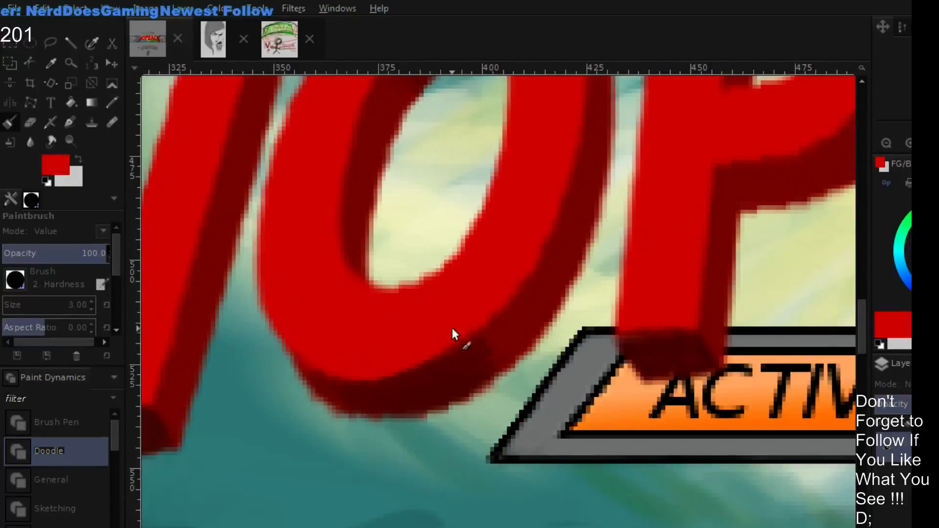
ctrl+click(451, 384)
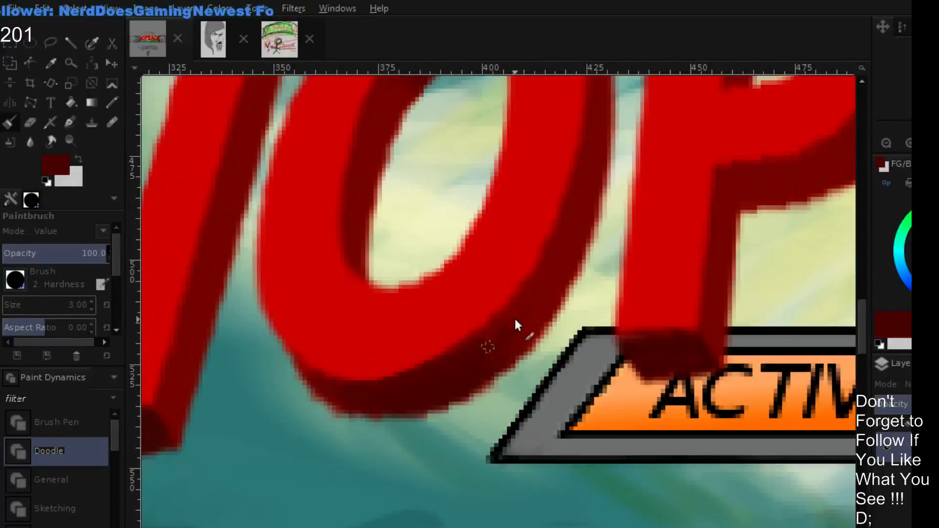
click(886, 143)
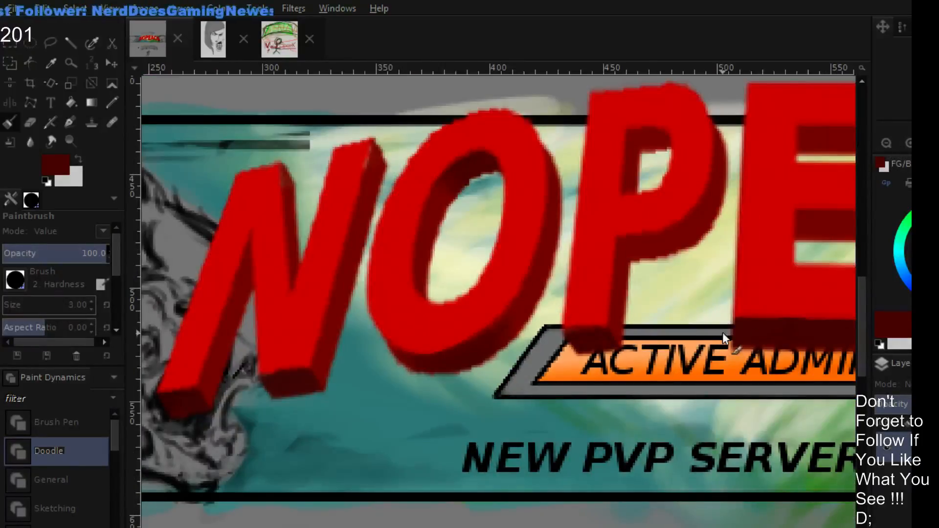
- Scale the NOPEACE title layer down proportionally and centre it on the banner between the two creature heads
drag(633, 322, 545, 352)
click(886, 142)
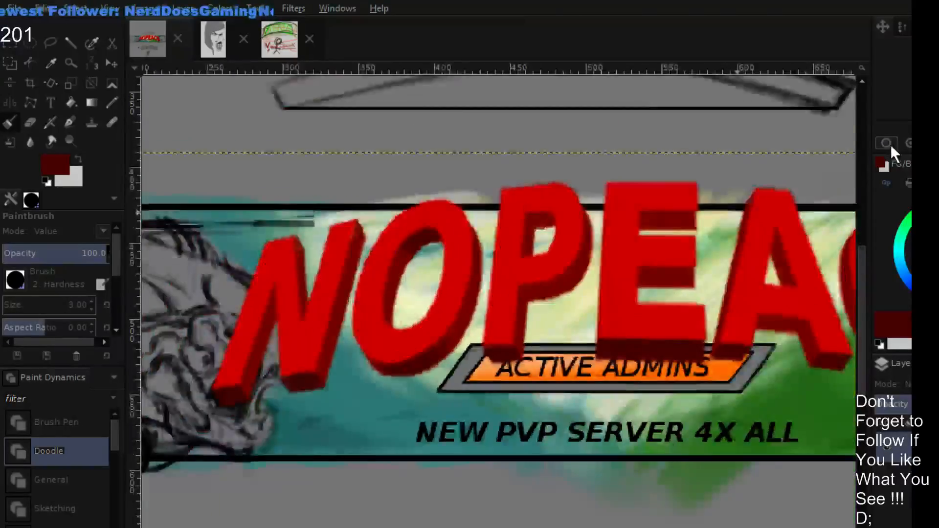
click(886, 143)
drag(756, 219, 731, 209)
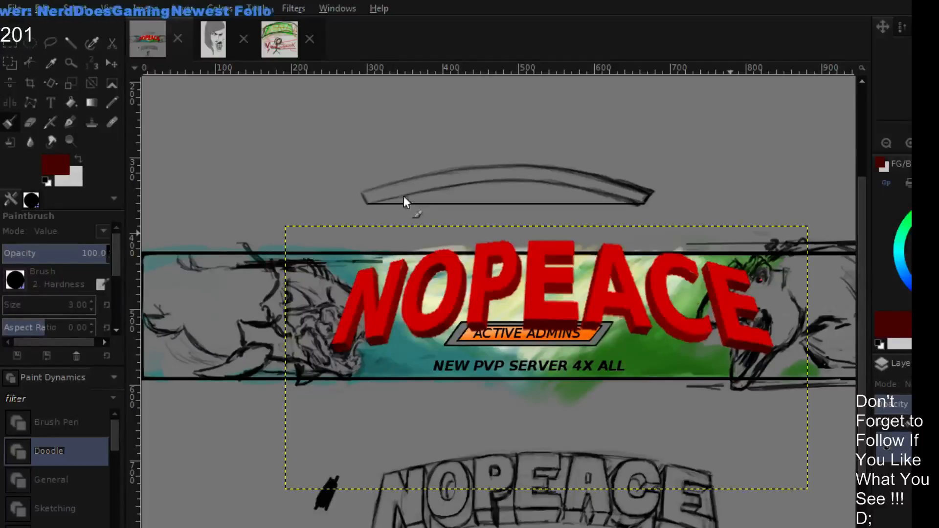
click(111, 63)
click(71, 83)
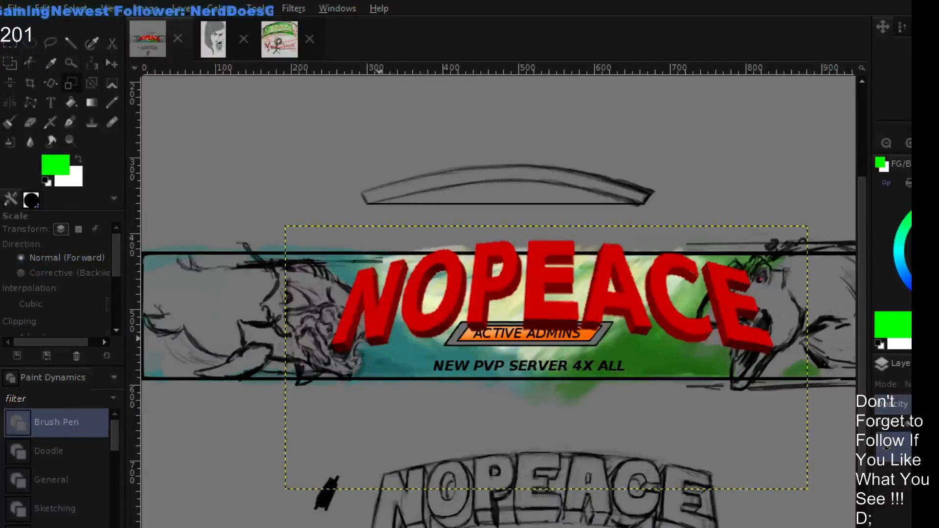
click(383, 357)
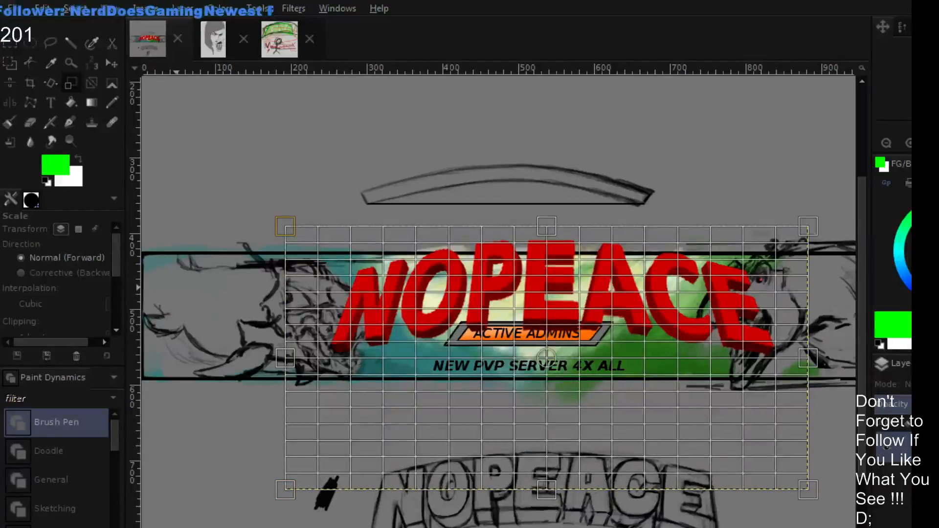
drag(329, 471, 356, 429)
key(Return)
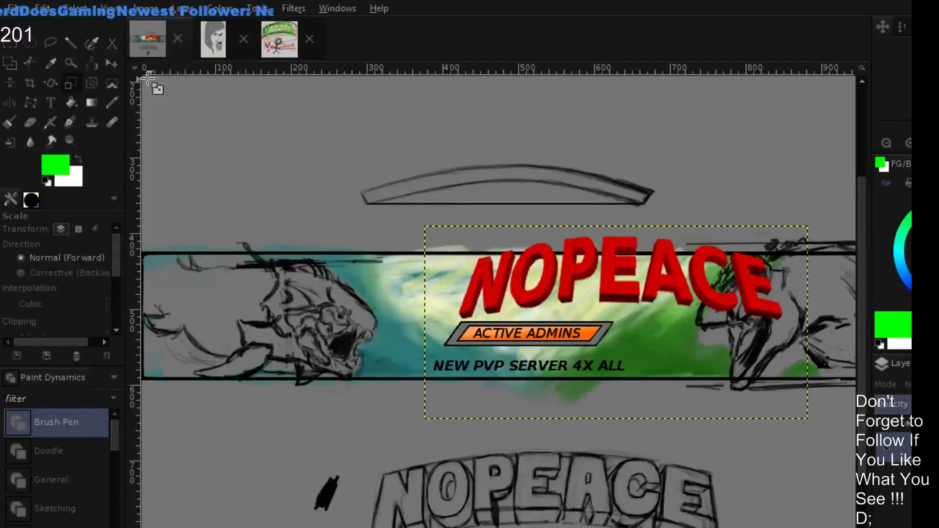
click(111, 64)
drag(617, 294, 536, 312)
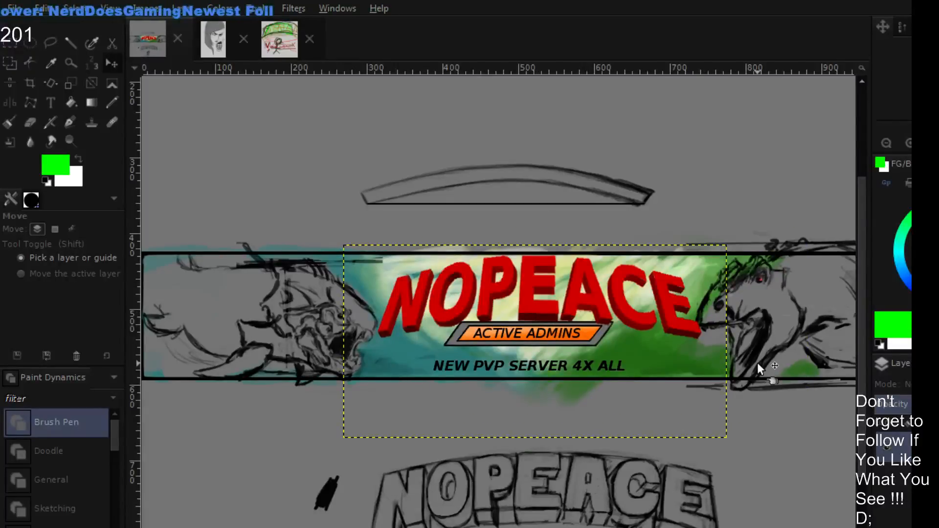
- Squash the title layer's height slightly, keeping its width, and move it up clear of the ACTIVE ADMINS plate
scroll(674, 331, up, 2)
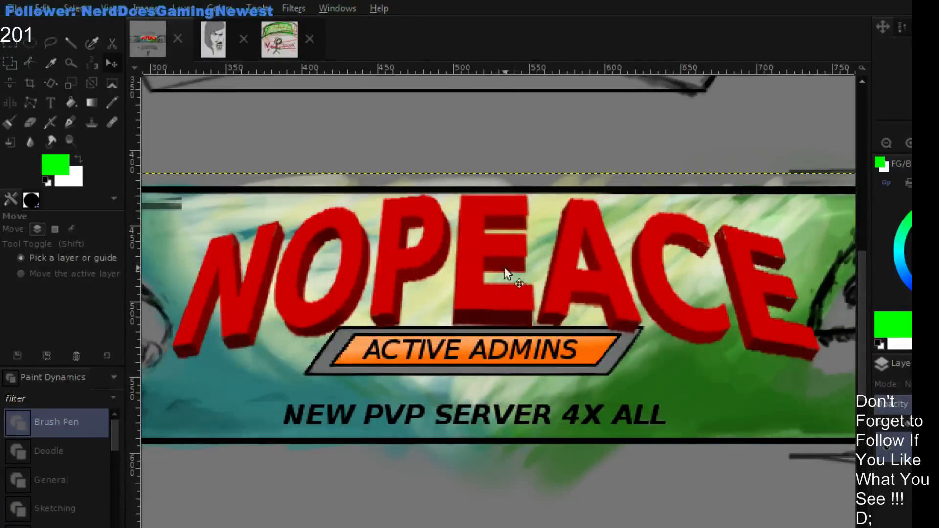
click(70, 84)
click(551, 237)
drag(486, 172, 487, 473)
drag(506, 335, 489, 223)
key(Return)
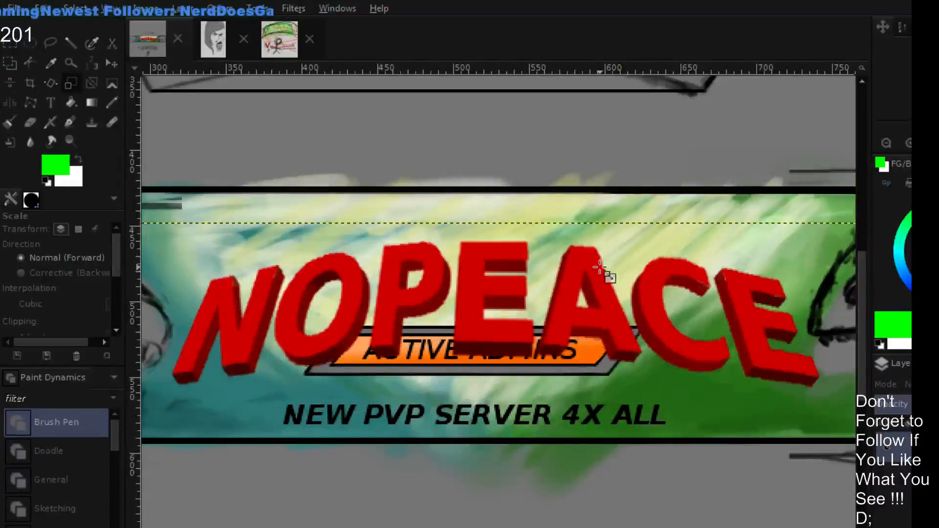
scroll(602, 249, down, 1)
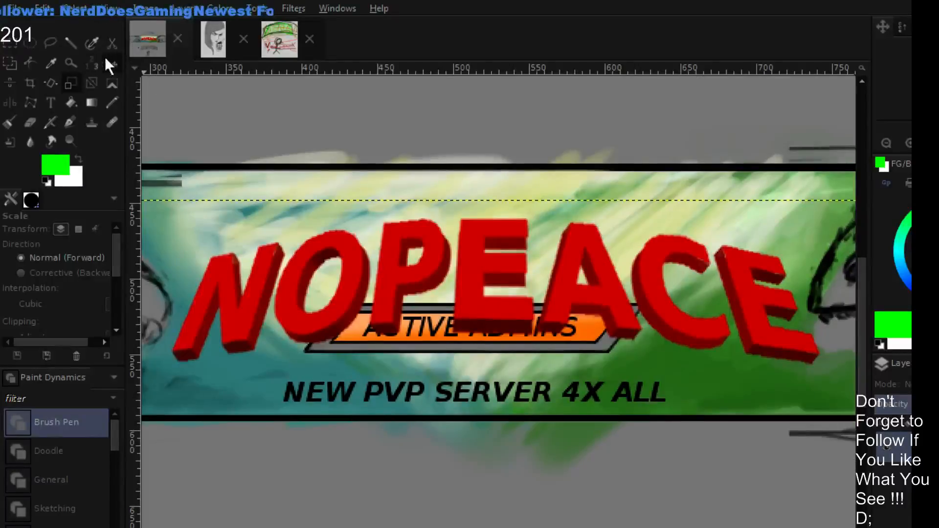
click(111, 64)
drag(411, 281, 417, 236)
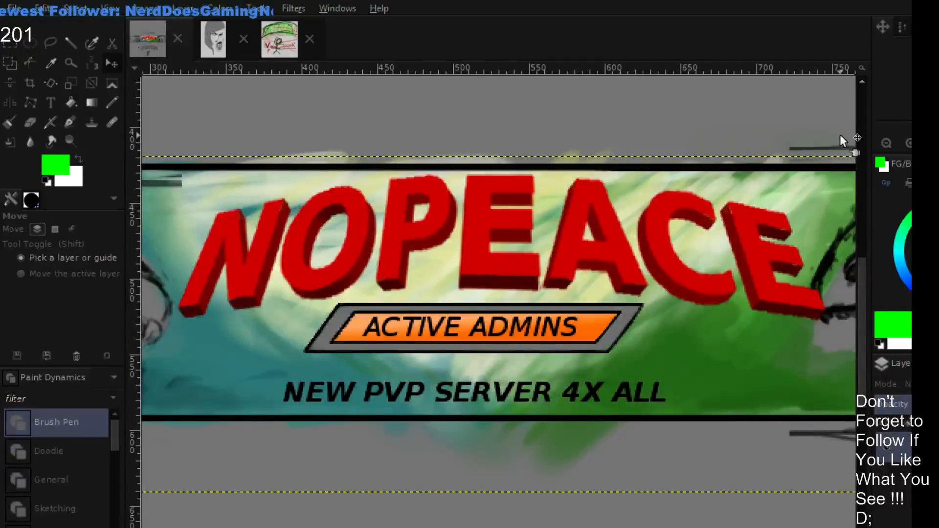
- Review the resized title's placement and proportions at full-banner and close-up scale
click(884, 138)
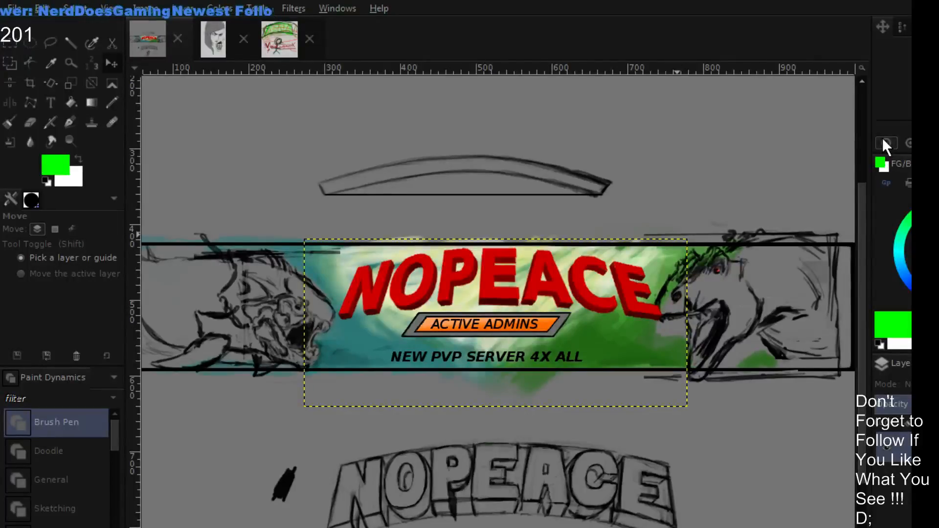
click(907, 142)
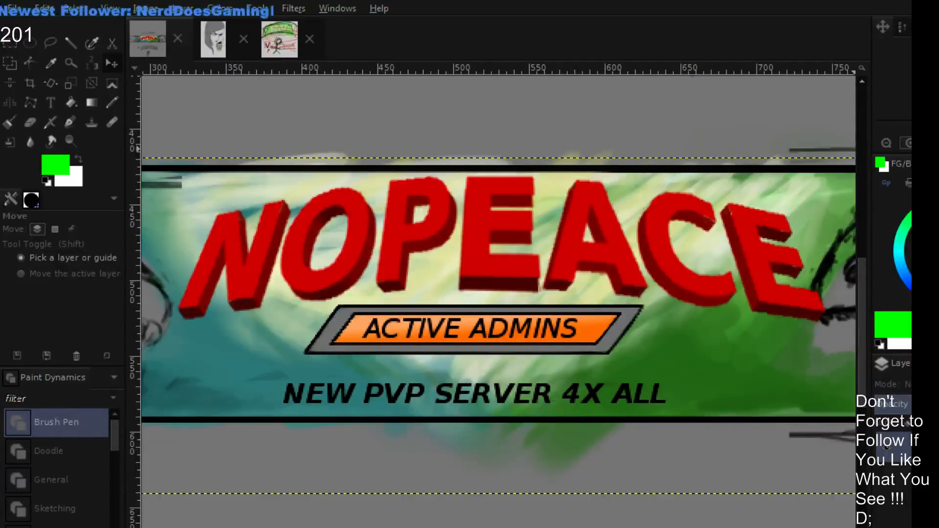
key(minus)
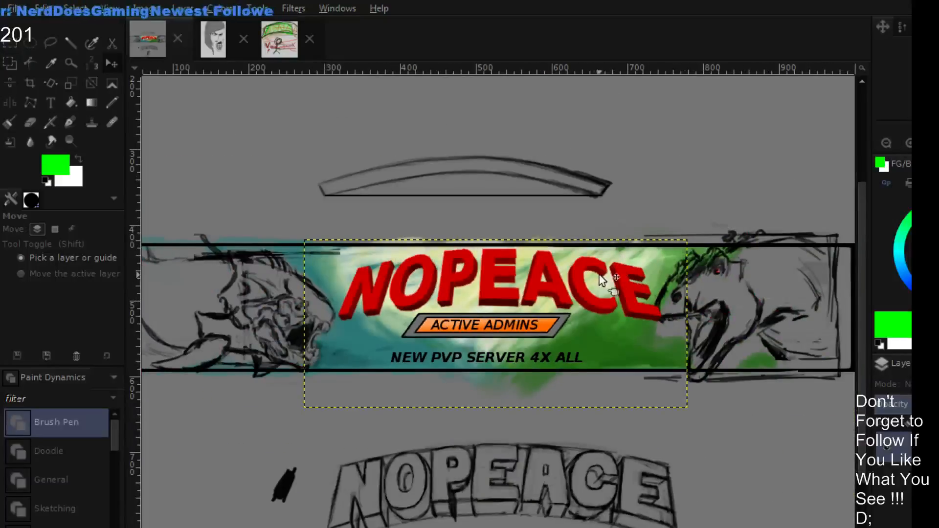
scroll(699, 206, down, 3)
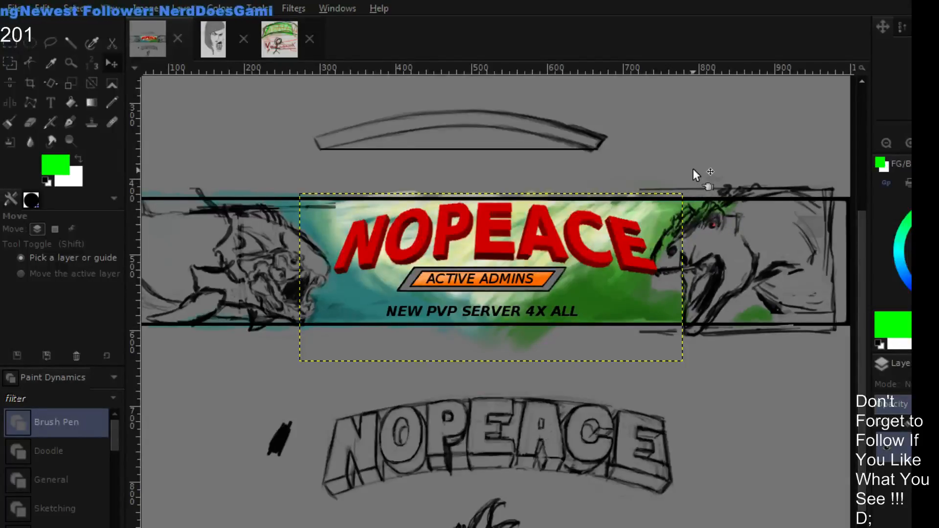
drag(564, 155, 582, 186)
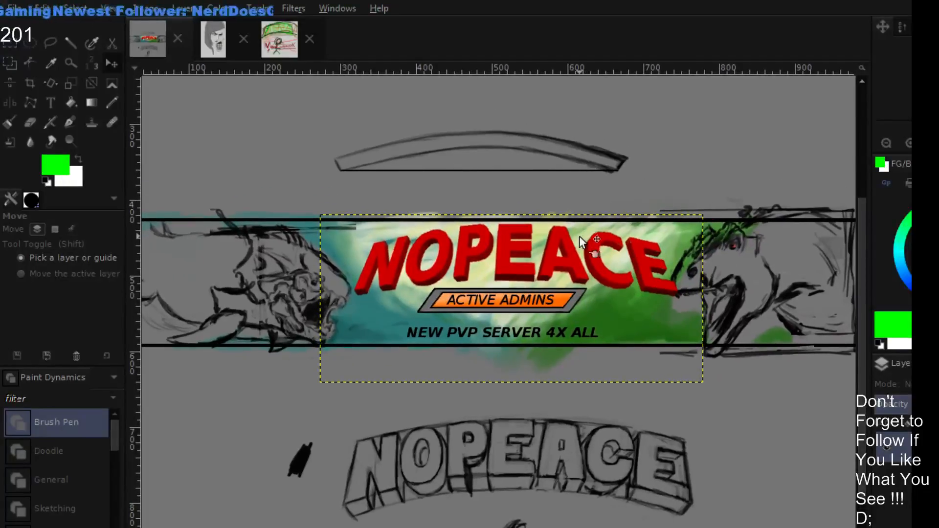
scroll(579, 236, up, 3)
scroll(579, 236, down, 4)
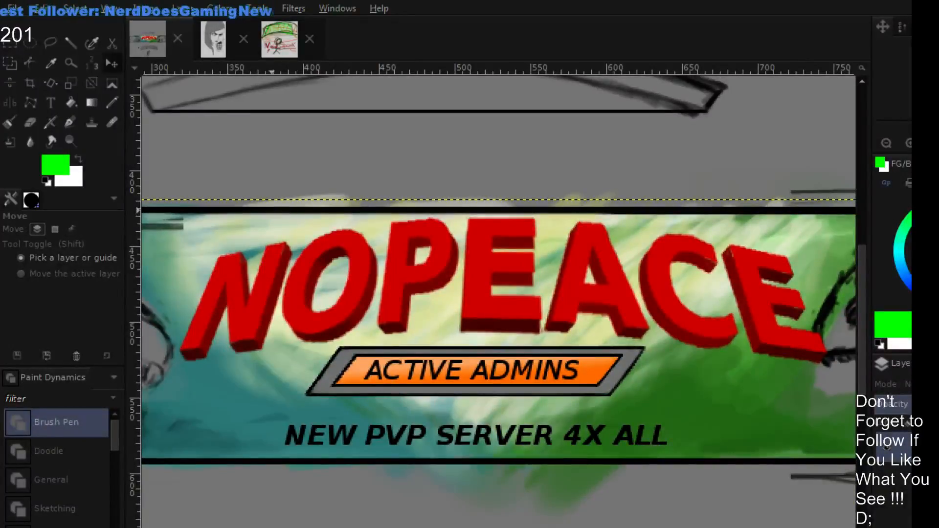
- Make a full-canvas layer active for the highlights and set the Paintbrush foreground colour to pale yellow
click(245, 211)
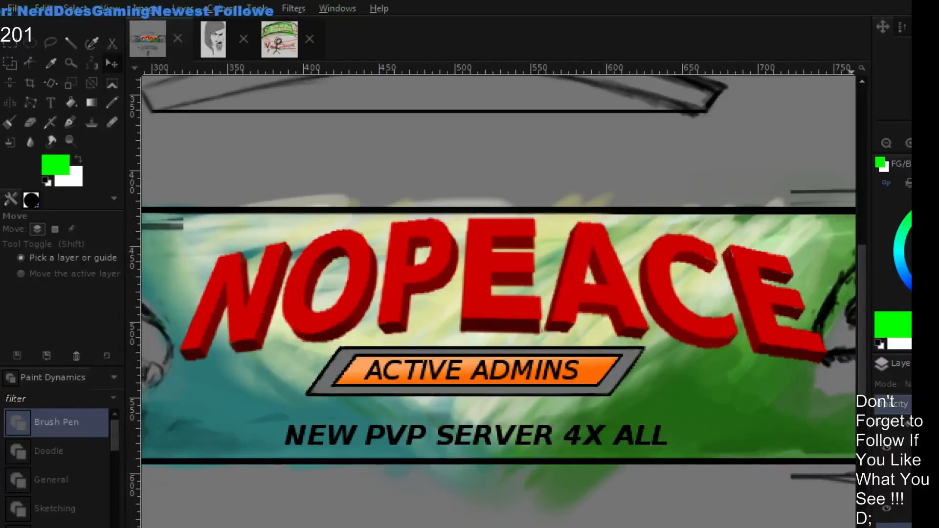
mouse_move(923, 205)
mouse_down()
mouse_move(938, 201)
mouse_move(938, 210)
mouse_up()
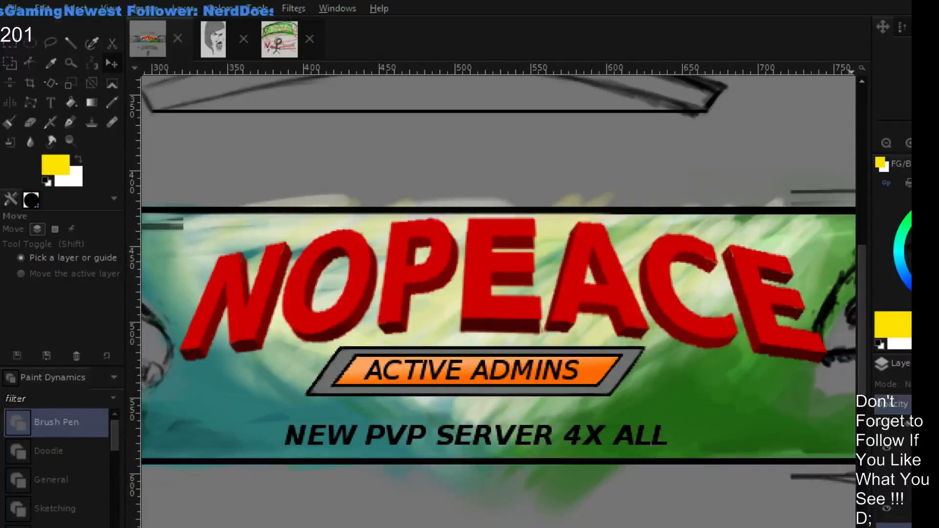
click(938, 250)
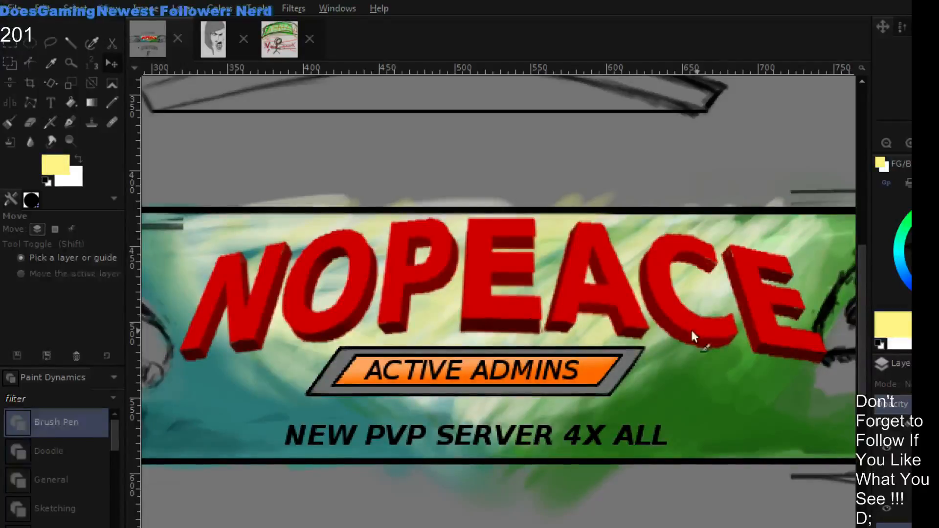
key(p)
click(938, 211)
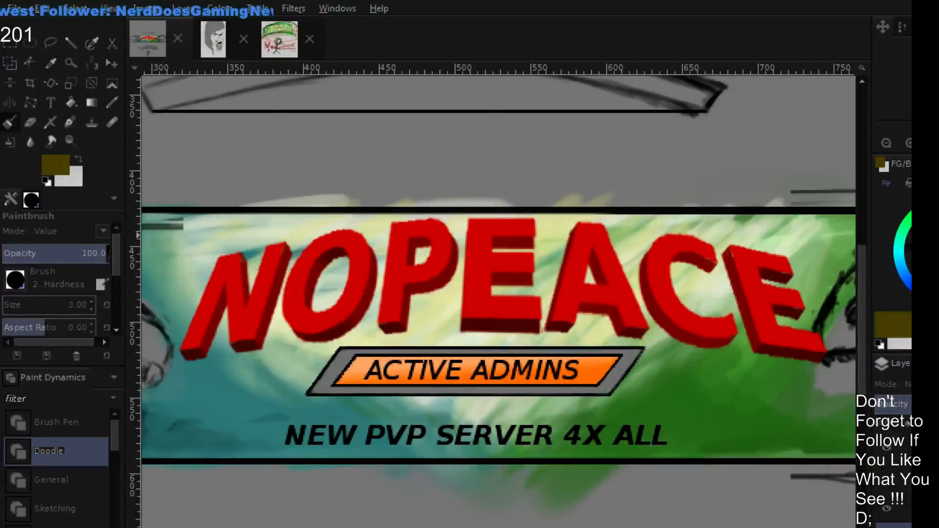
click(938, 250)
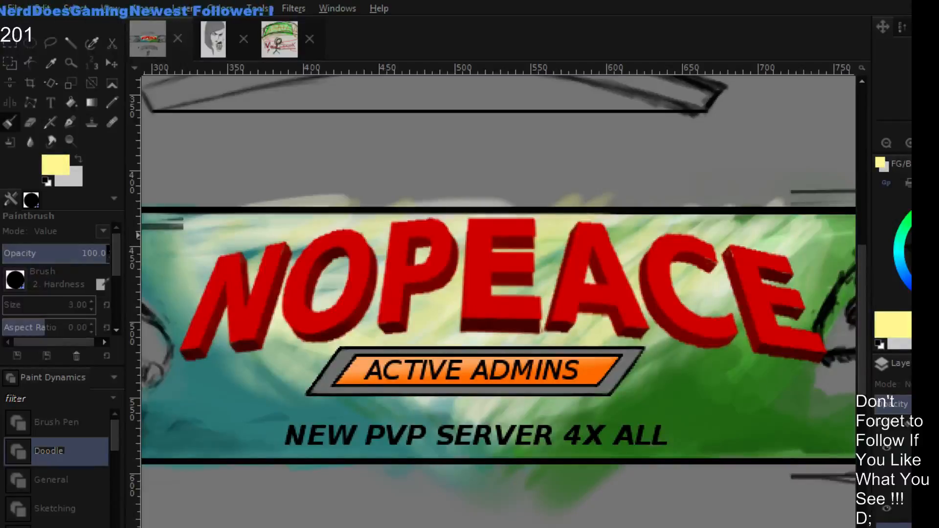
drag(938, 250, 938, 248)
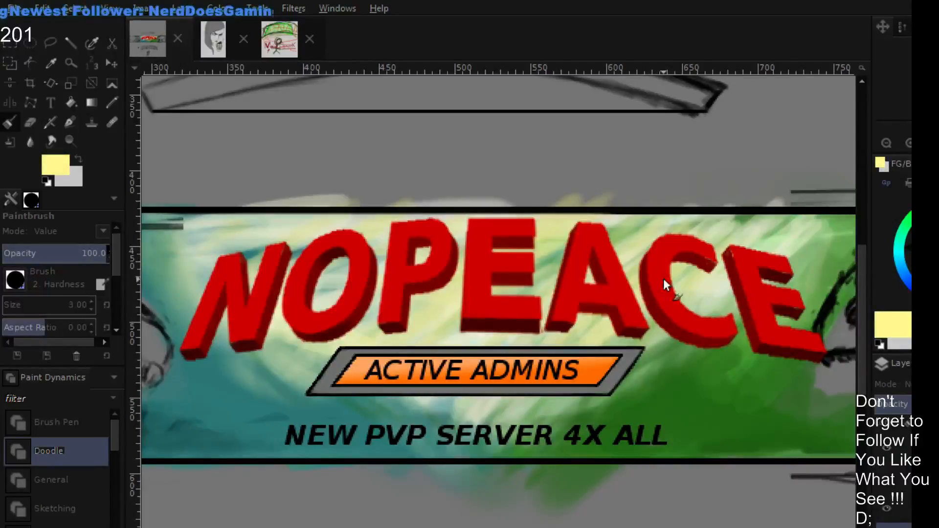
- Set the Paintbrush to Normal mode and size 10, and paint pale yellow diagonal streaks on the A's upper right side
key(bracketright)
key(bracketright)
key(bracketleft)
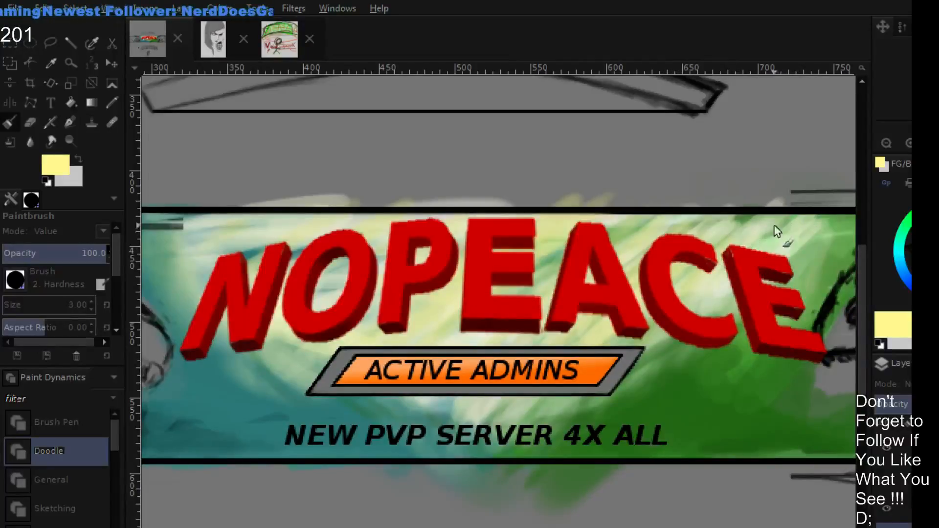
key(bracketleft)
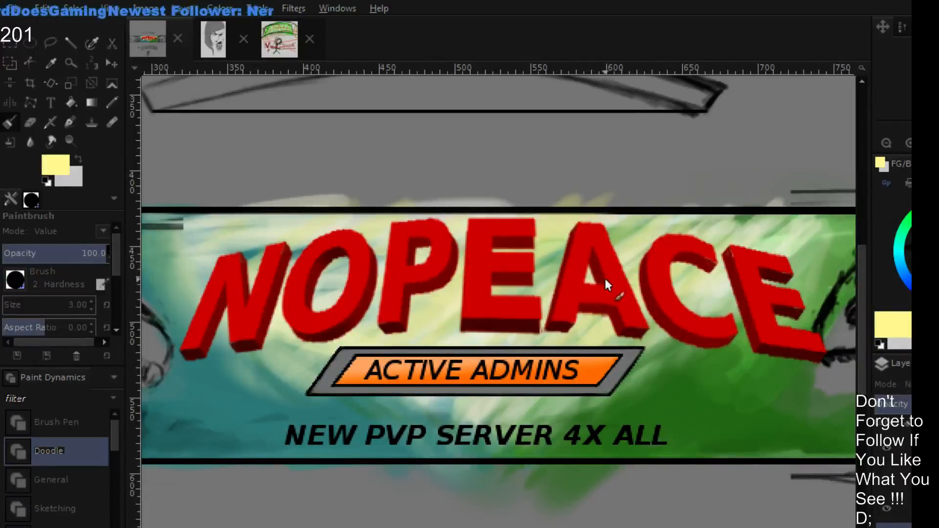
click(89, 236)
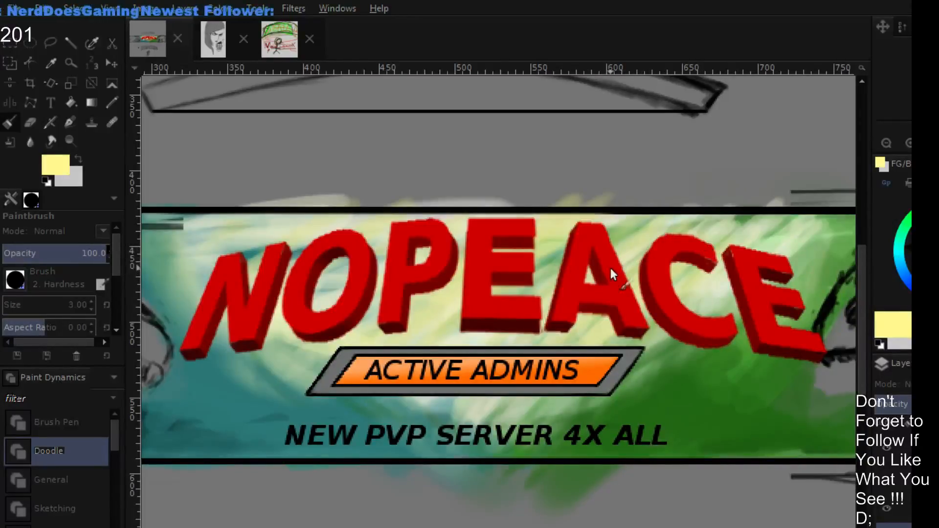
key(bracketright)
key(bracketright)
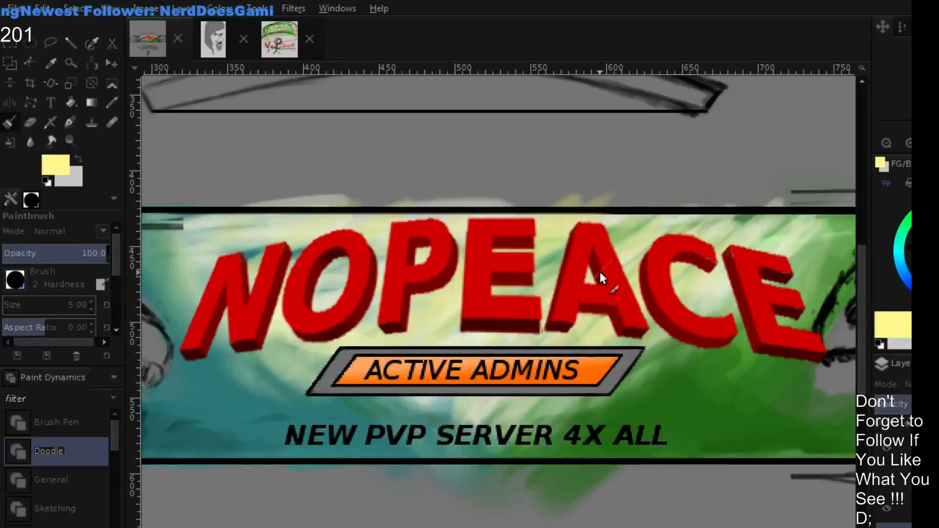
mouse_move(600, 268)
mouse_down()
mouse_move(614, 248)
mouse_move(593, 274)
mouse_up()
drag(615, 234, 591, 275)
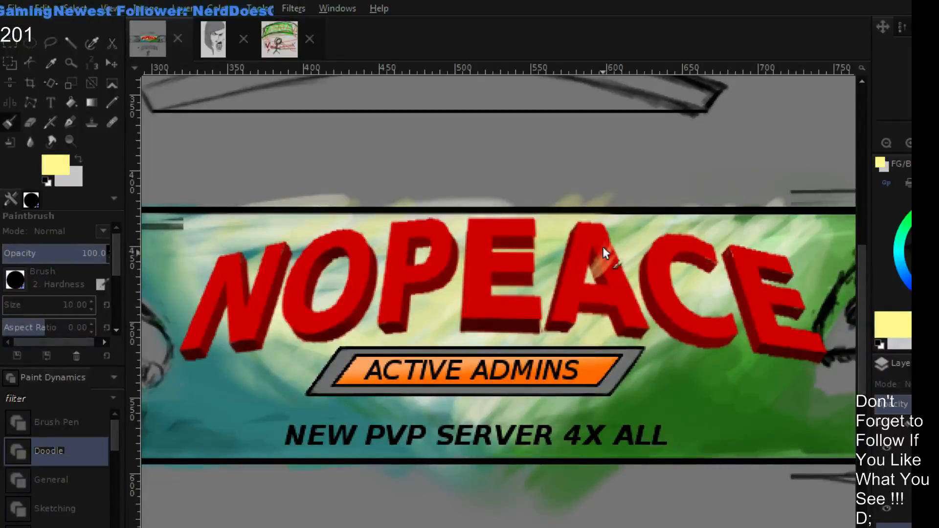
drag(614, 222, 591, 272)
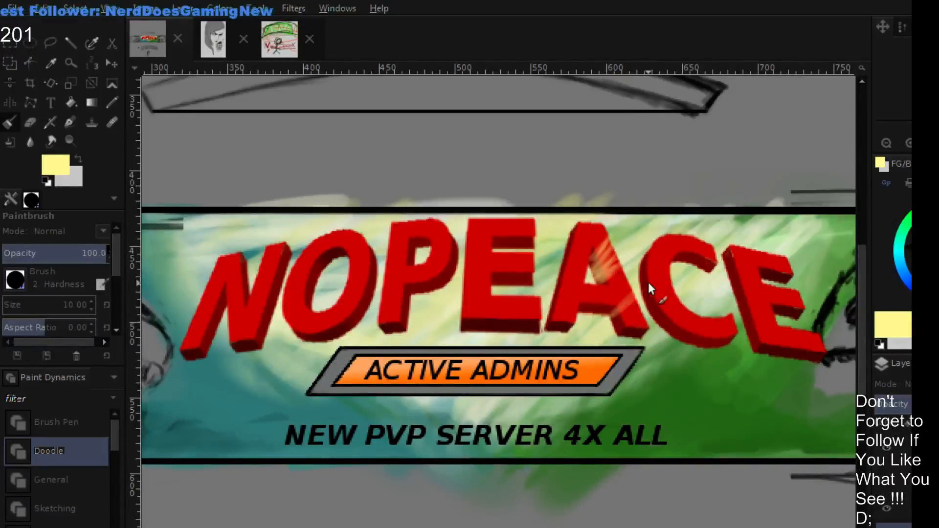
- Paint pale yellow diagonal streaks on the A's right foot, the C's upper tip and the final E's upper two bars
drag(650, 290, 615, 328)
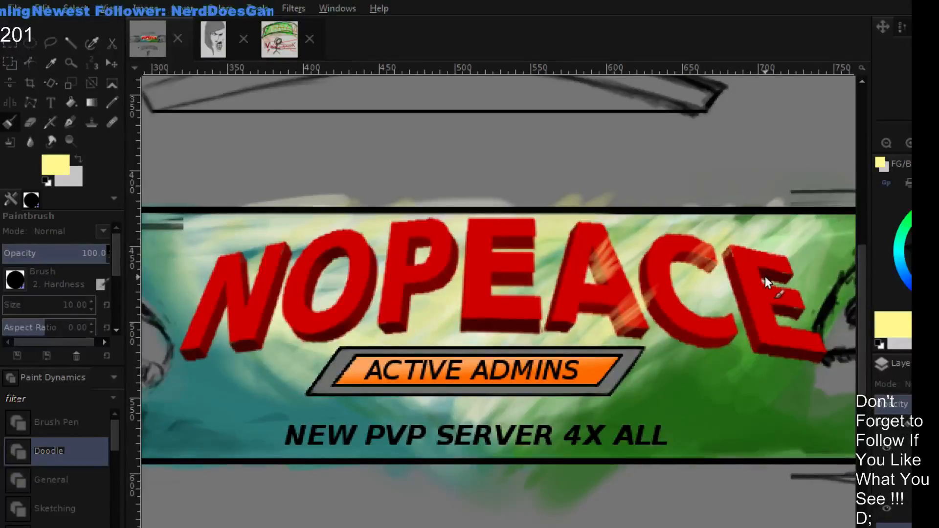
mouse_move(765, 278)
mouse_down()
mouse_move(809, 252)
mouse_move(787, 279)
mouse_move(789, 252)
mouse_move(760, 274)
mouse_move(781, 252)
mouse_move(765, 280)
mouse_move(801, 260)
mouse_up()
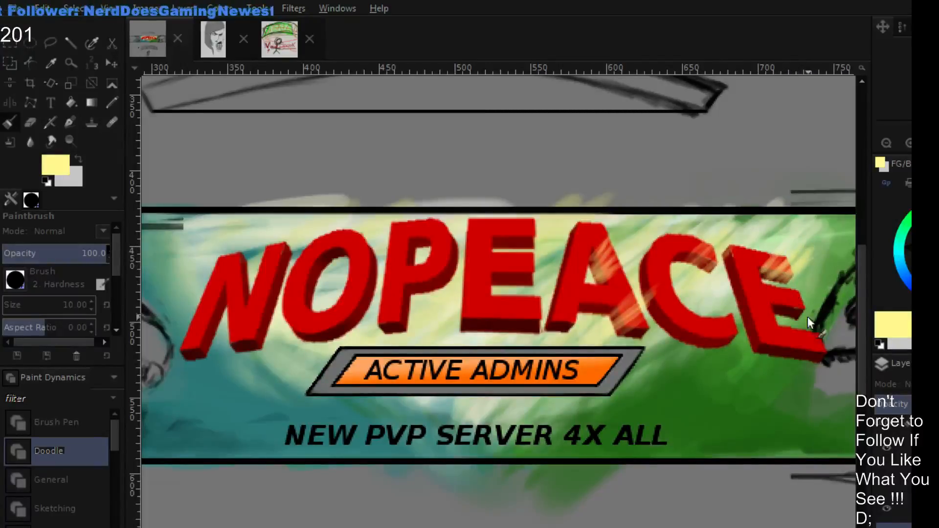
mouse_move(808, 316)
mouse_down()
mouse_move(780, 314)
mouse_move(816, 286)
mouse_move(802, 308)
mouse_move(808, 294)
mouse_move(782, 302)
mouse_up()
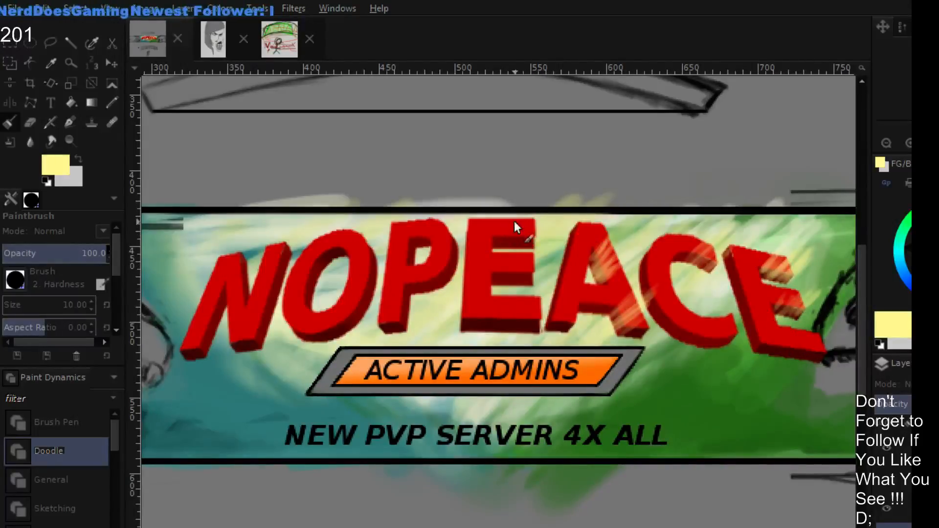
- Paint pale yellow streaks over the middle E's upper two bars and the P's top and stem
mouse_move(530, 240)
mouse_down()
mouse_move(530, 189)
mouse_move(526, 249)
mouse_move(520, 195)
mouse_move(516, 247)
mouse_move(511, 223)
mouse_move(507, 247)
mouse_move(502, 201)
mouse_move(497, 233)
mouse_up()
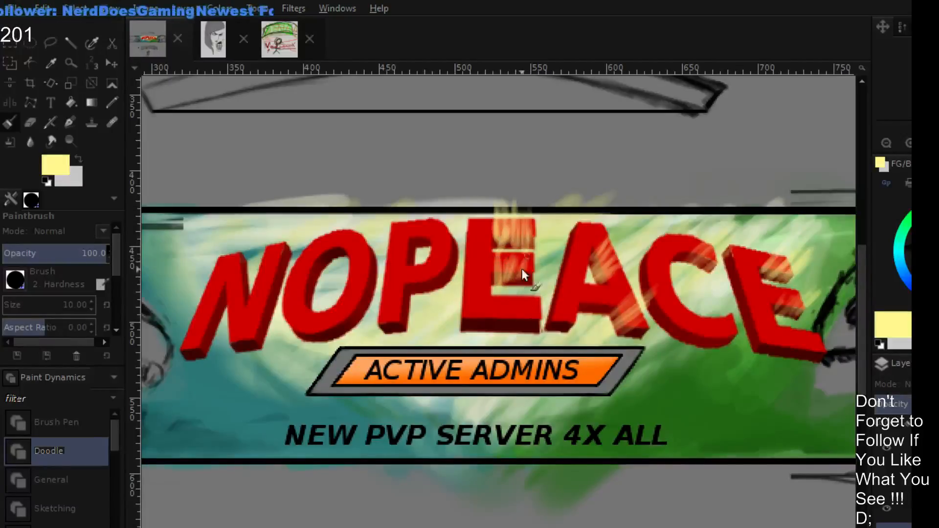
drag(524, 255, 532, 286)
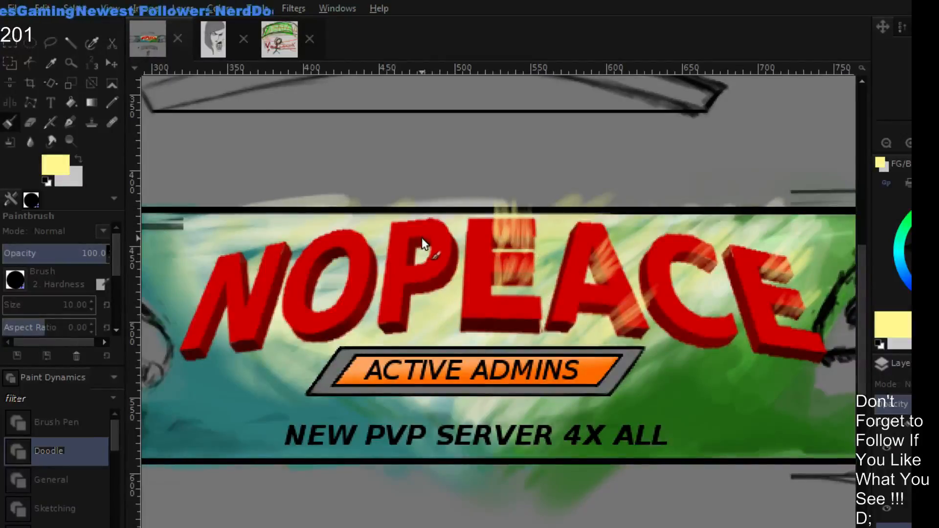
mouse_move(413, 237)
mouse_down()
mouse_move(397, 213)
mouse_move(412, 259)
mouse_move(391, 231)
mouse_move(396, 247)
mouse_move(425, 245)
mouse_move(416, 216)
mouse_move(420, 243)
mouse_up()
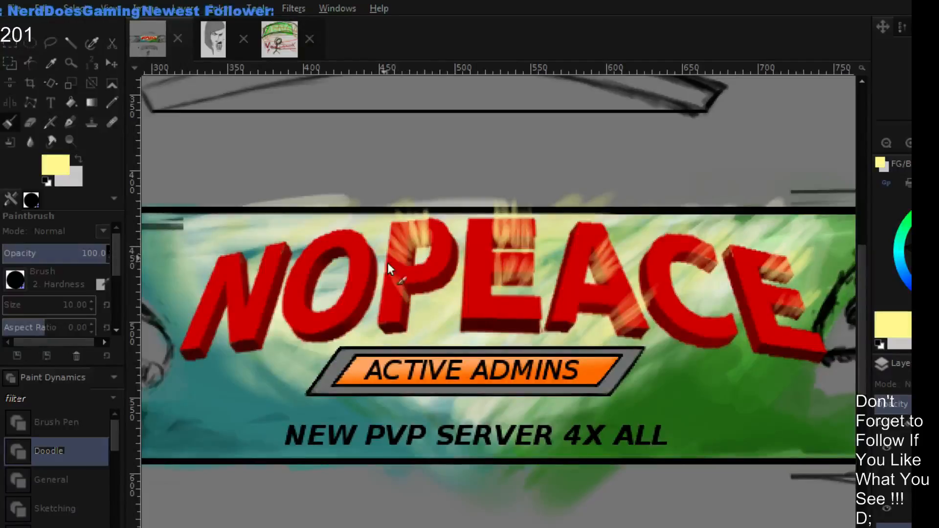
drag(409, 315, 424, 337)
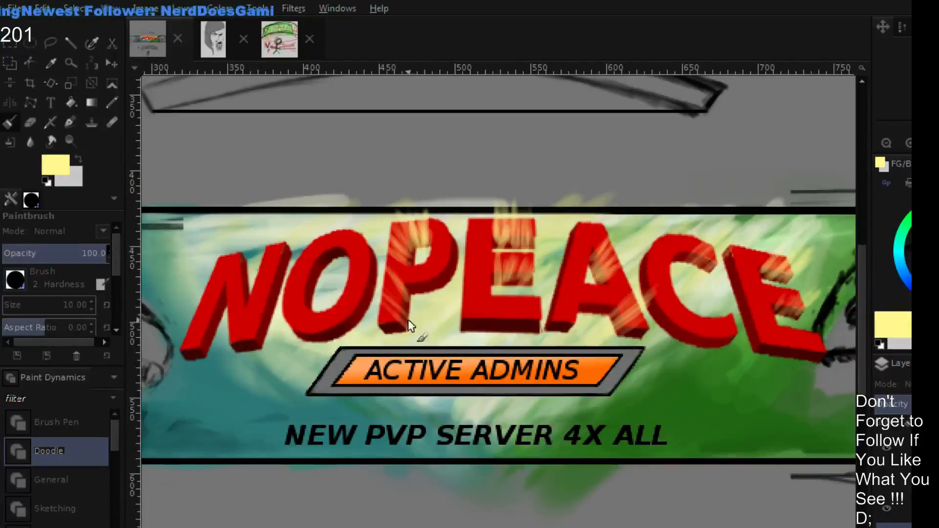
- Paint pale yellow diagonal streaks on the O's upper left side, across the N, and down the final E's stem
mouse_move(334, 262)
mouse_down()
mouse_move(291, 227)
mouse_move(325, 268)
mouse_move(296, 248)
mouse_move(291, 278)
mouse_up()
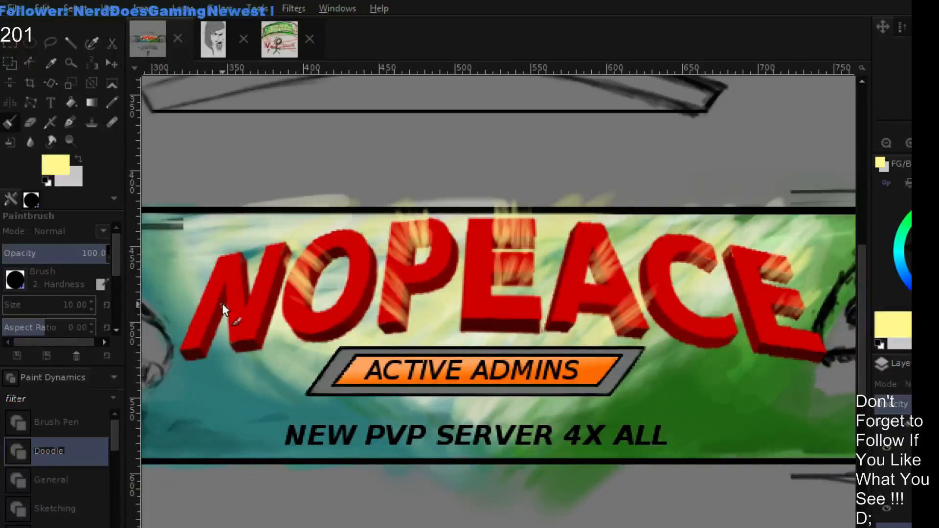
mouse_move(215, 282)
mouse_down()
mouse_move(224, 300)
mouse_move(202, 276)
mouse_move(223, 313)
mouse_move(202, 289)
mouse_move(217, 331)
mouse_move(190, 313)
mouse_move(193, 334)
mouse_move(268, 251)
mouse_move(254, 266)
mouse_move(225, 244)
mouse_move(247, 276)
mouse_move(237, 258)
mouse_move(250, 289)
mouse_move(222, 259)
mouse_move(245, 305)
mouse_move(226, 286)
mouse_up()
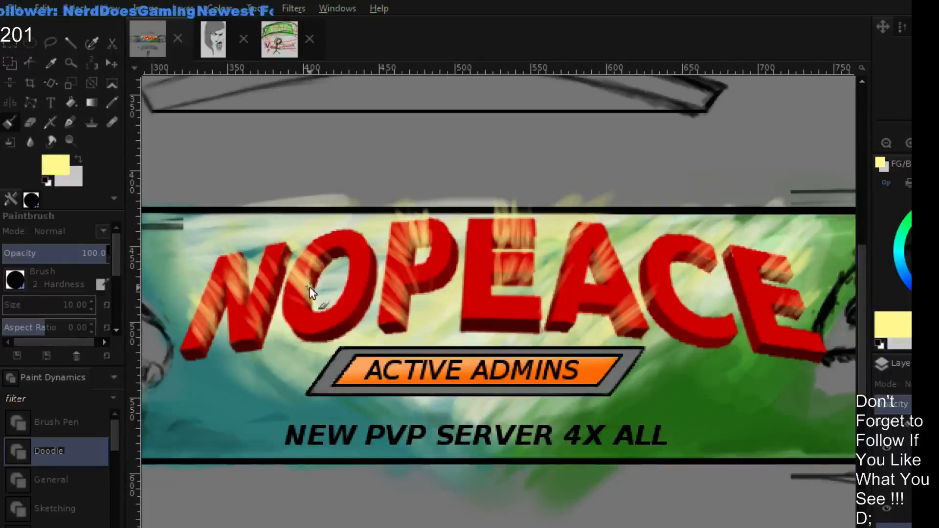
mouse_move(311, 259)
mouse_down()
mouse_move(298, 281)
mouse_move(283, 242)
mouse_up()
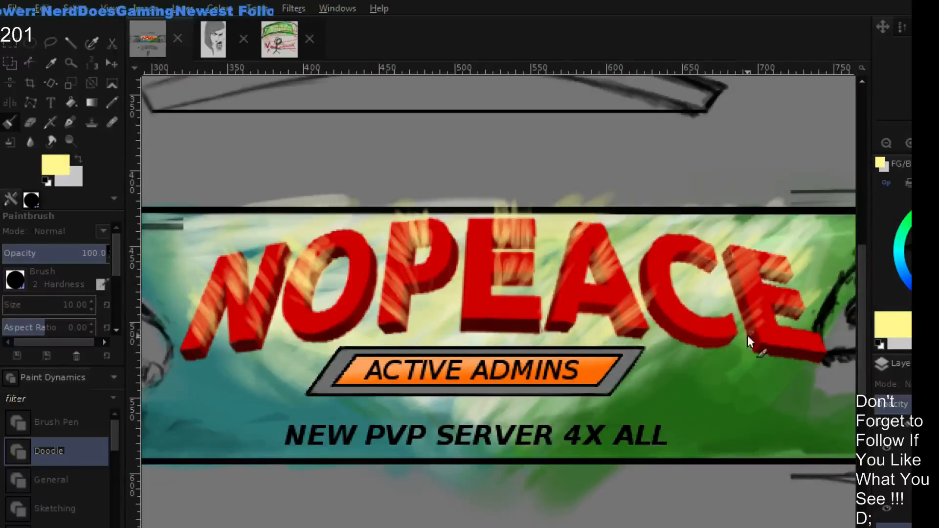
mouse_move(755, 327)
mouse_down()
mouse_move(741, 277)
mouse_move(765, 264)
mouse_move(744, 298)
mouse_move(757, 264)
mouse_up()
mouse_move(733, 279)
mouse_down()
mouse_move(757, 237)
mouse_move(746, 260)
mouse_up()
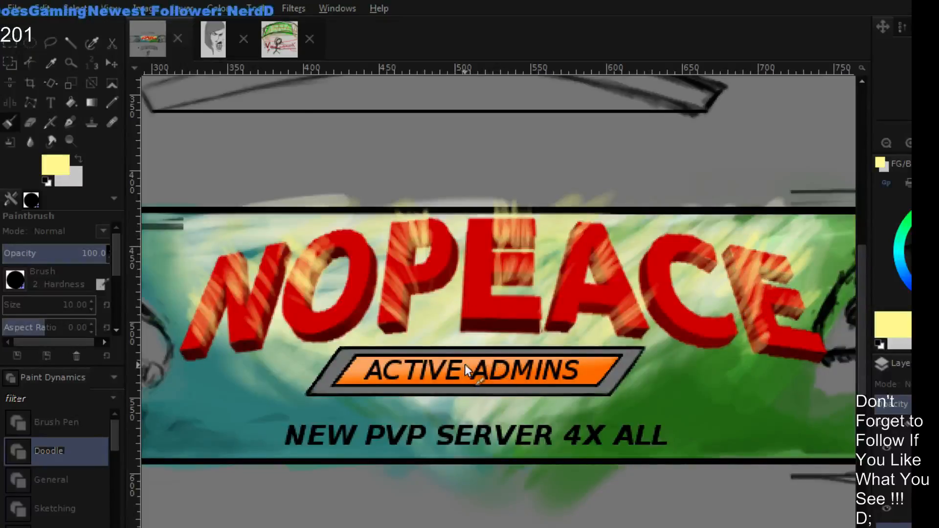
- Paint a pale yellow oval glow over the ACTIVE ADMINS plate, with rays fanning out from it past the O and N
mouse_move(432, 353)
mouse_down()
mouse_move(428, 374)
mouse_move(500, 390)
mouse_move(562, 372)
mouse_move(511, 397)
mouse_move(439, 394)
mouse_move(460, 386)
mouse_move(452, 363)
mouse_move(430, 350)
mouse_move(398, 286)
mouse_up()
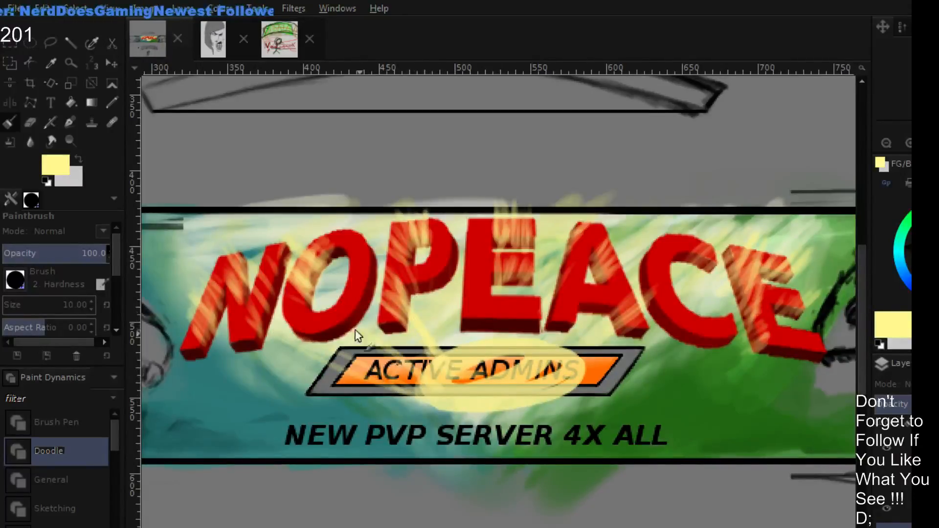
drag(223, 344, 404, 398)
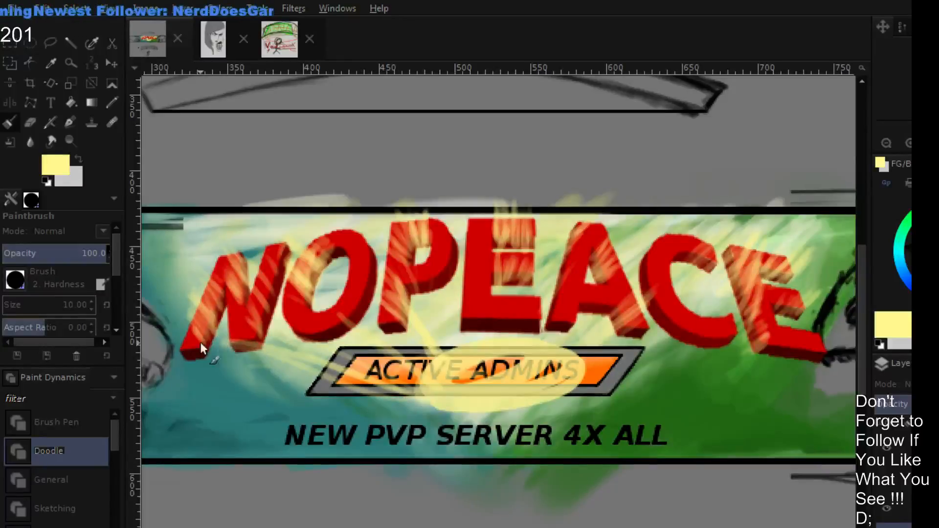
mouse_move(148, 319)
mouse_down()
mouse_move(184, 333)
mouse_move(166, 292)
mouse_move(215, 301)
mouse_up()
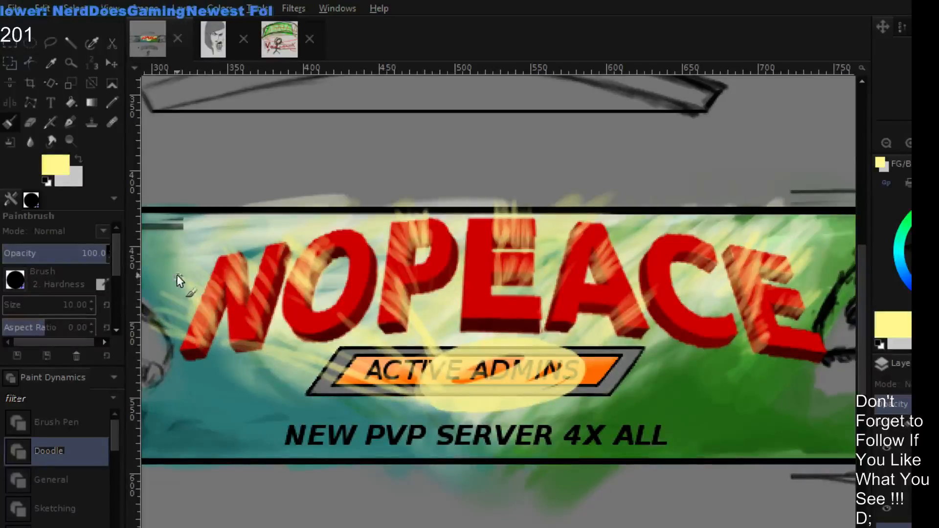
drag(177, 274, 217, 294)
drag(209, 238, 241, 271)
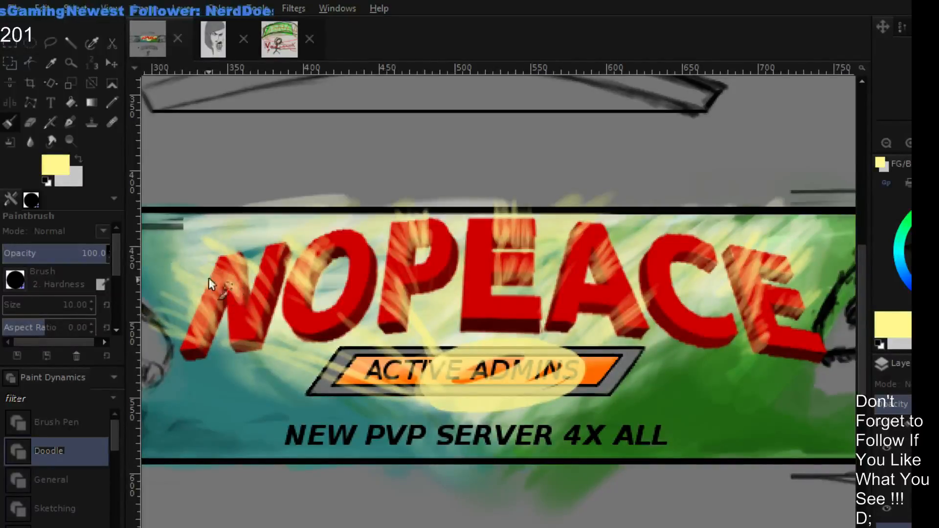
drag(208, 313, 271, 336)
drag(255, 283, 318, 331)
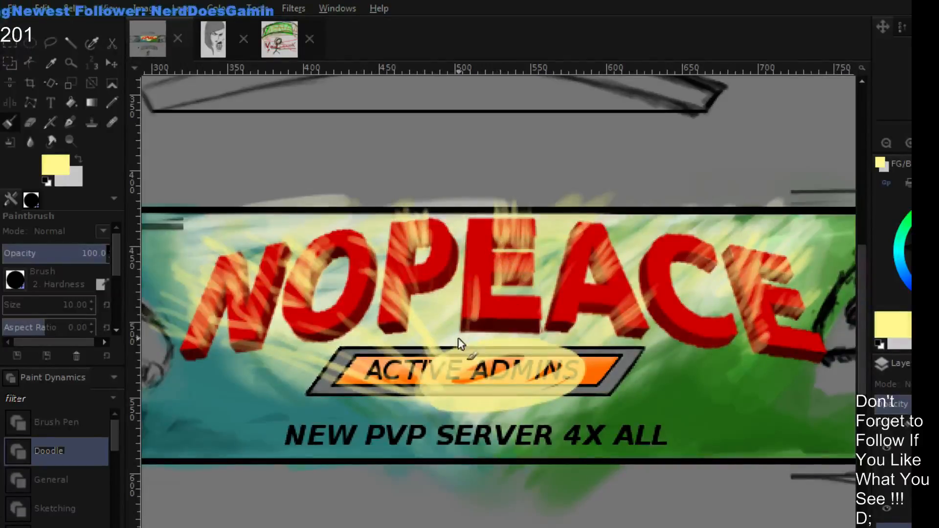
- Paint pale yellow streaks over the middle E's stem and bottom bar and over the A's legs
drag(459, 338, 477, 270)
mouse_move(481, 337)
mouse_down()
mouse_move(518, 295)
mouse_move(530, 335)
mouse_move(567, 296)
mouse_move(580, 331)
mouse_move(574, 310)
mouse_move(571, 331)
mouse_move(585, 345)
mouse_move(626, 312)
mouse_move(645, 312)
mouse_move(624, 338)
mouse_up()
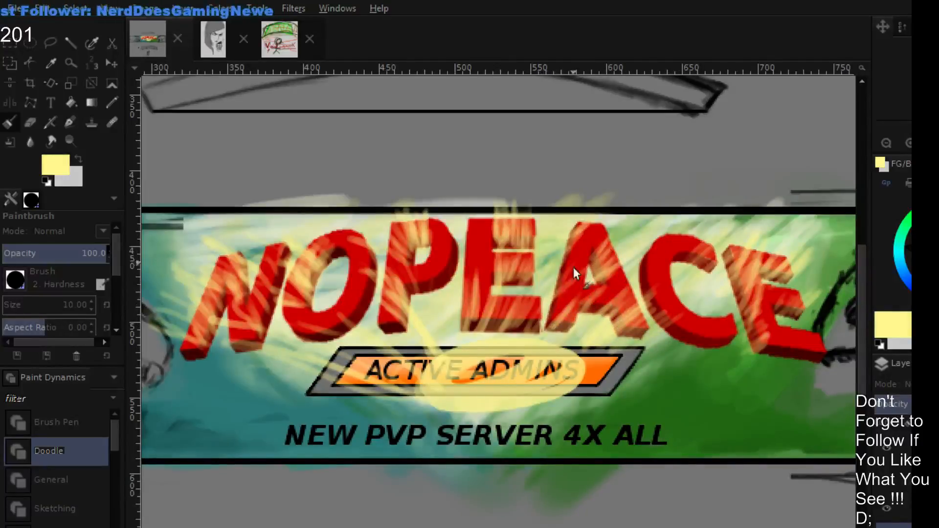
mouse_move(574, 267)
mouse_down()
mouse_move(553, 269)
mouse_move(579, 223)
mouse_up()
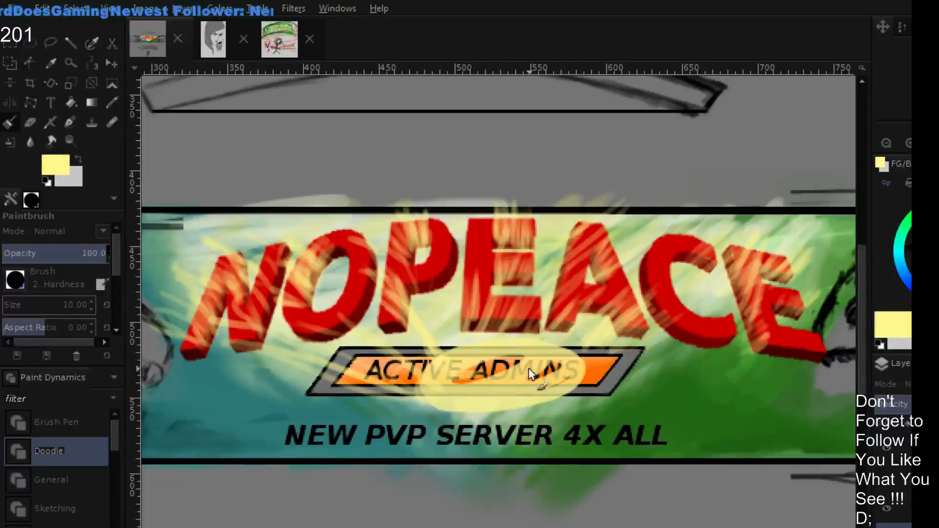
mouse_move(540, 330)
mouse_down()
mouse_move(598, 245)
mouse_move(554, 296)
mouse_move(600, 215)
mouse_up()
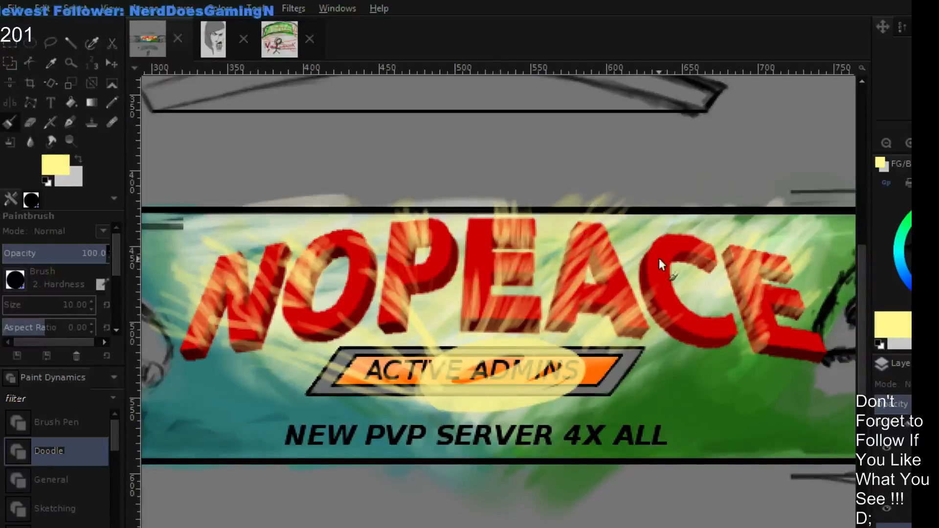
- Paint pale yellow diagonal streaks across the C's left curve, lower curve and upper tip
mouse_move(635, 288)
mouse_down()
mouse_move(668, 232)
mouse_move(682, 233)
mouse_move(684, 250)
mouse_up()
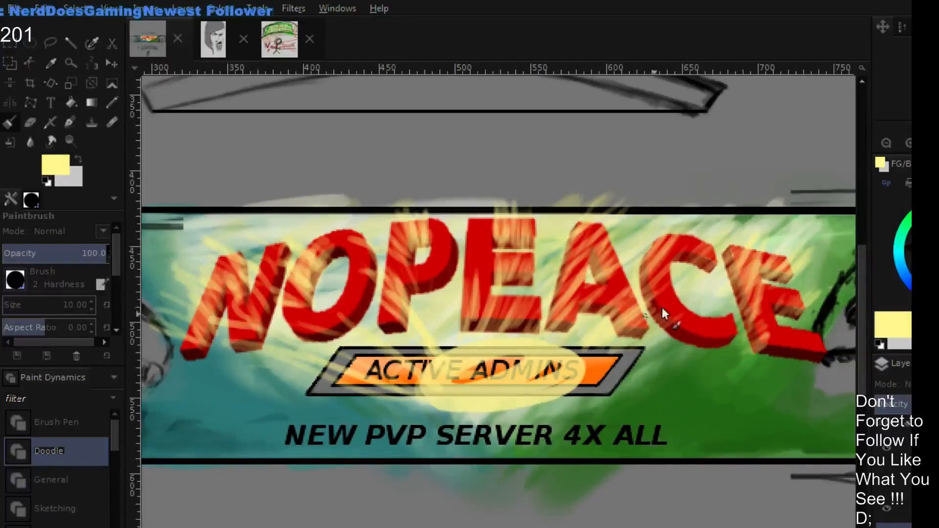
drag(592, 356, 674, 318)
mouse_move(632, 348)
mouse_down()
mouse_move(719, 303)
mouse_move(748, 313)
mouse_up()
mouse_move(695, 274)
mouse_down()
mouse_move(755, 224)
mouse_move(717, 244)
mouse_move(710, 228)
mouse_up()
- Paint pale yellow rays beyond the final E's upper right and streaks over its stem and bottom bar
mouse_move(768, 275)
mouse_down()
mouse_move(802, 244)
mouse_move(817, 245)
mouse_up()
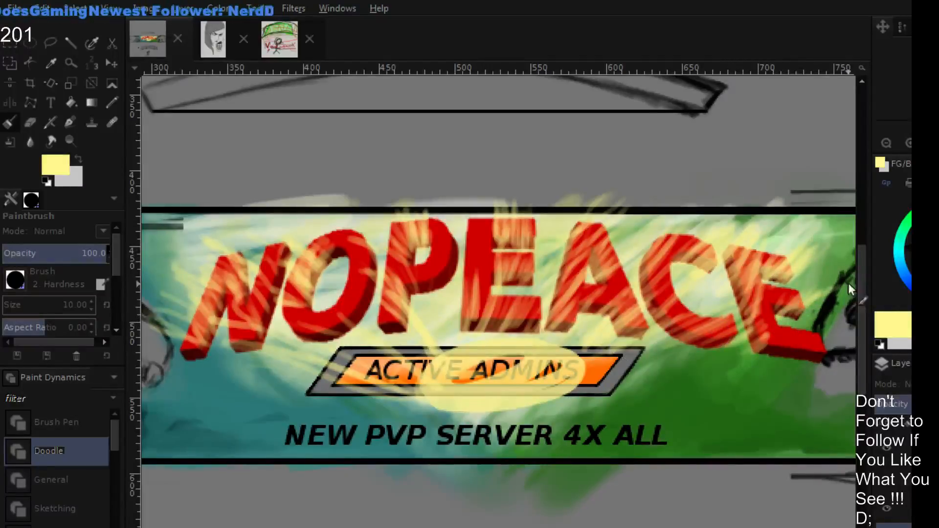
drag(798, 268, 841, 246)
drag(763, 280, 802, 250)
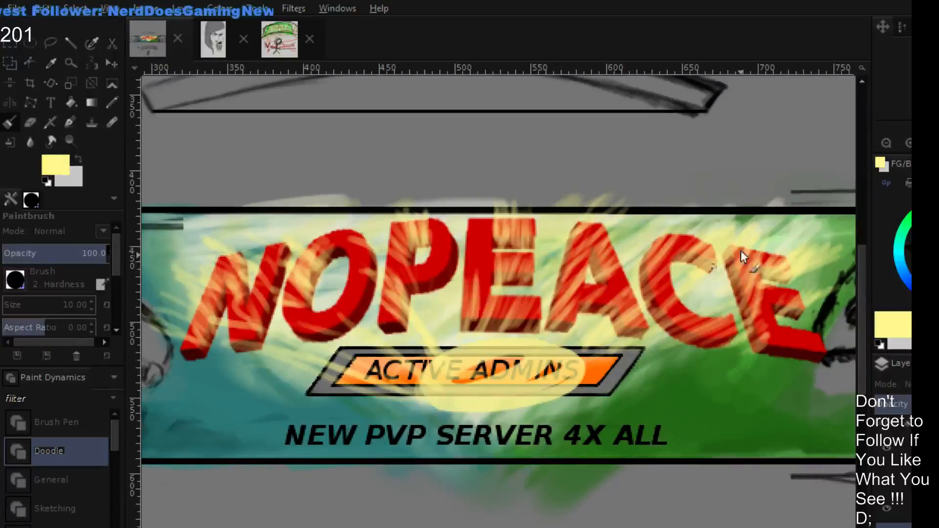
mouse_move(723, 288)
mouse_down()
mouse_move(763, 257)
mouse_move(775, 262)
mouse_up()
mouse_move(735, 331)
mouse_down()
mouse_move(776, 306)
mouse_move(788, 317)
mouse_up()
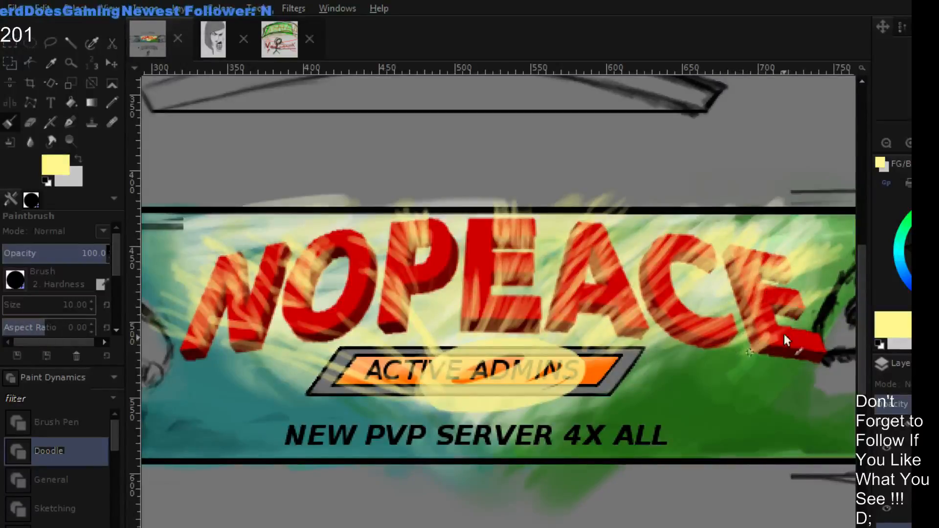
mouse_move(755, 350)
mouse_down()
mouse_move(818, 329)
mouse_move(822, 350)
mouse_up()
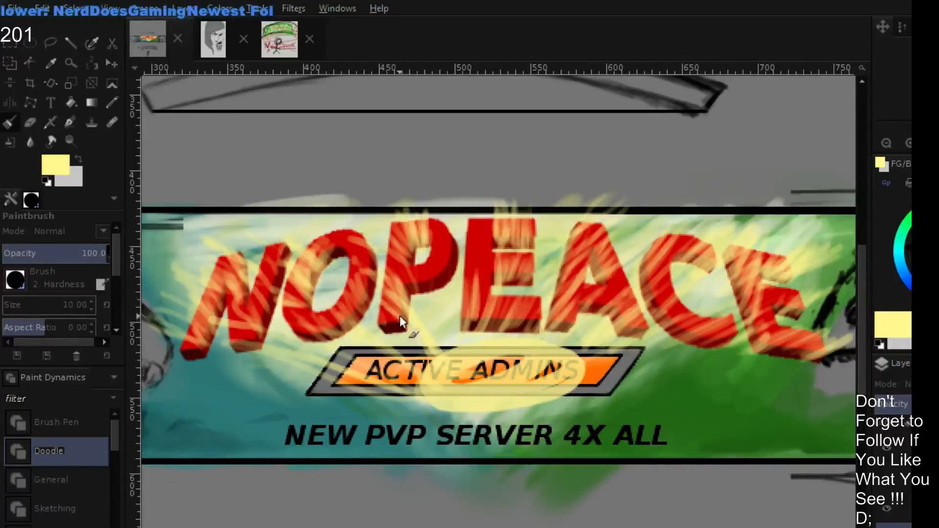
- Add a denser pale yellow spot at the glow's centre and more streaks on the middle E's bottom bar, the P and the O
mouse_move(400, 315)
mouse_down()
mouse_move(388, 276)
mouse_move(438, 356)
mouse_up()
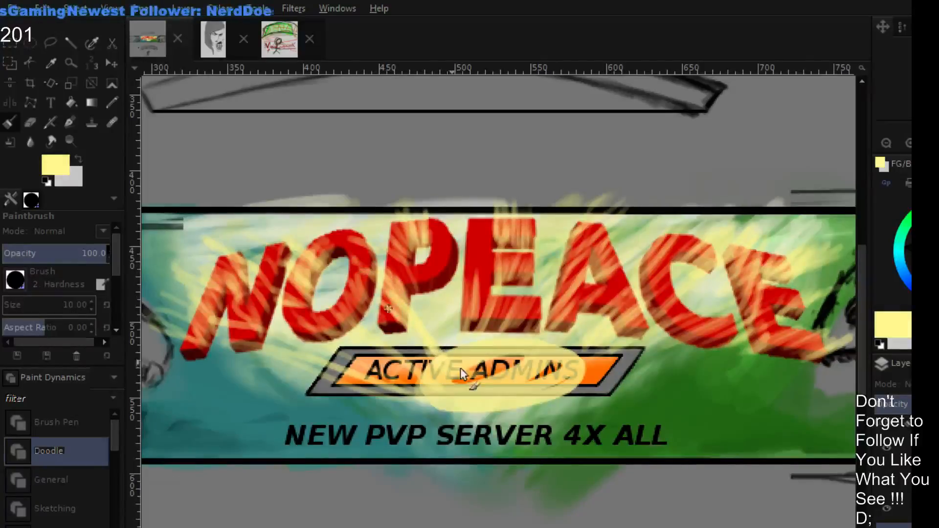
click(500, 387)
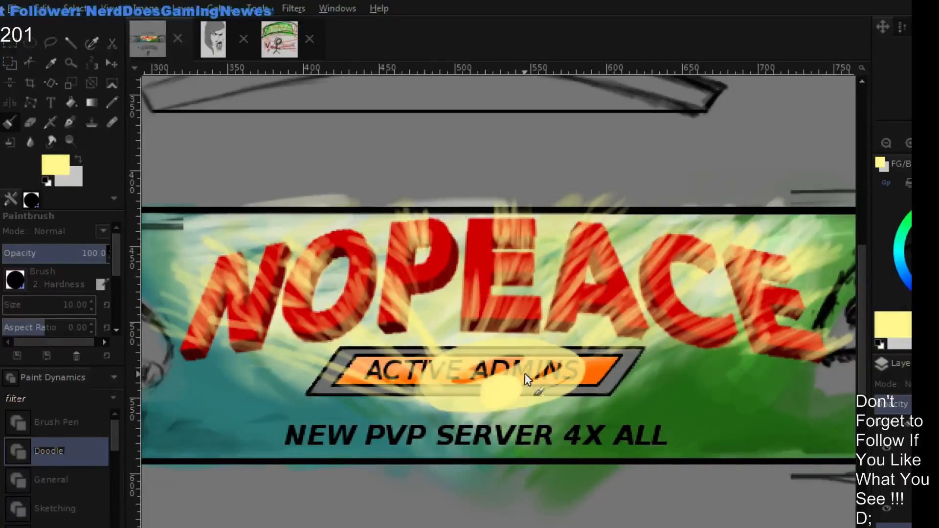
drag(501, 335, 506, 294)
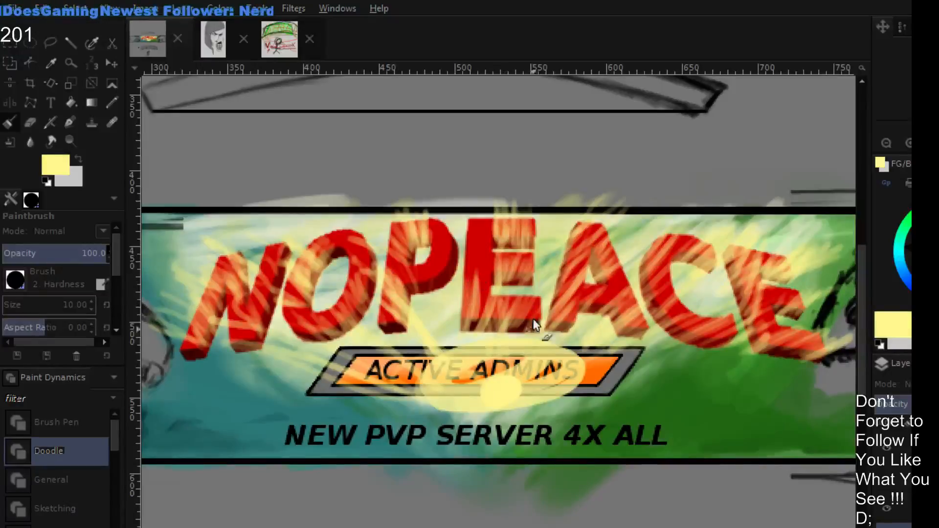
drag(427, 333, 390, 251)
mouse_move(420, 299)
mouse_down()
mouse_move(401, 251)
mouse_move(424, 232)
mouse_up()
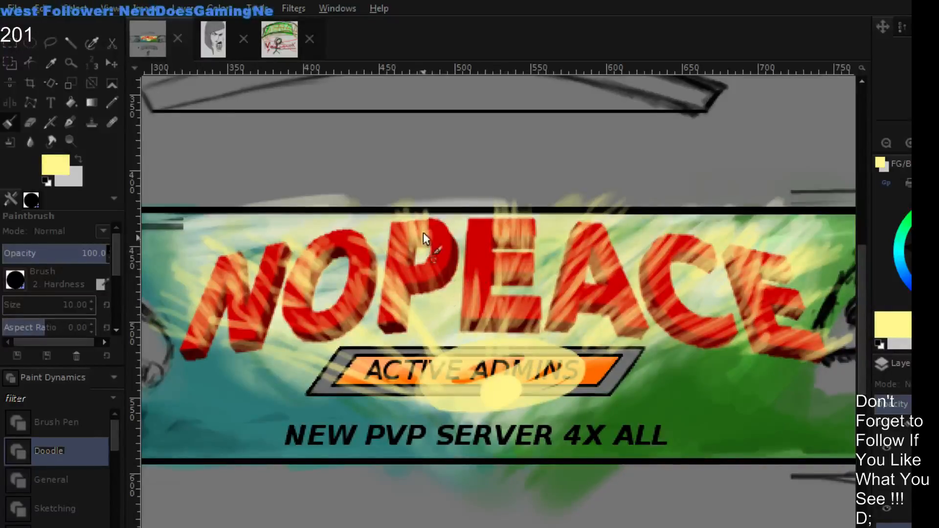
mouse_move(405, 333)
mouse_down()
mouse_move(373, 288)
mouse_move(343, 273)
mouse_up()
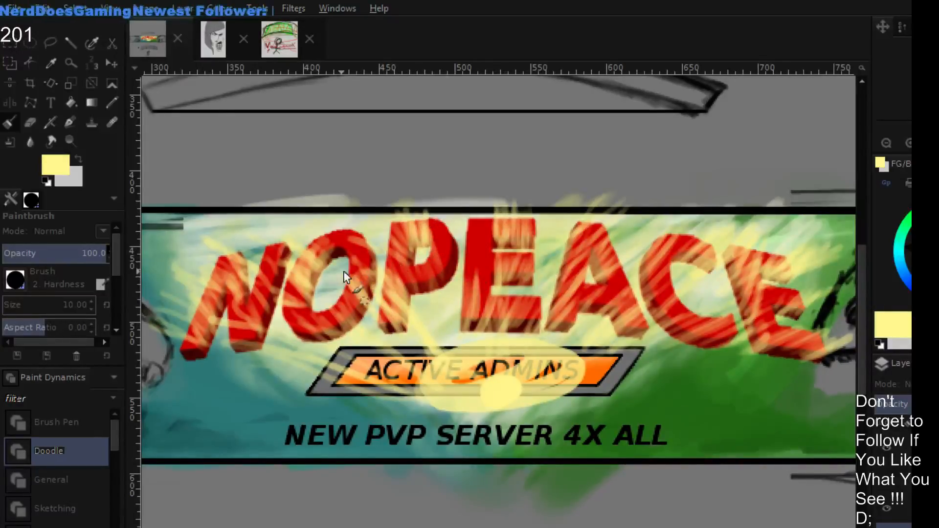
- Set the foreground colour to bright red and handwrite BRB in the grey area below the banner's lower left
click(886, 142)
click(886, 143)
click(887, 143)
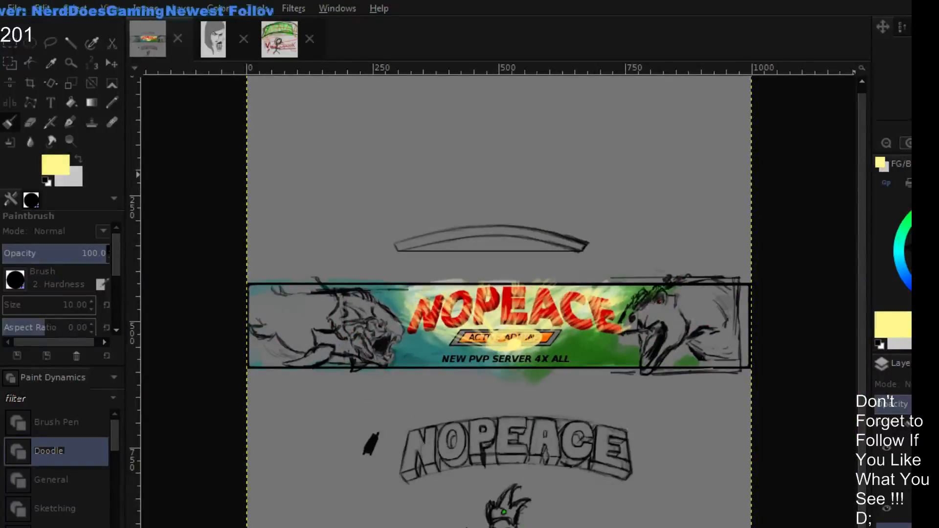
click(910, 143)
click(910, 143)
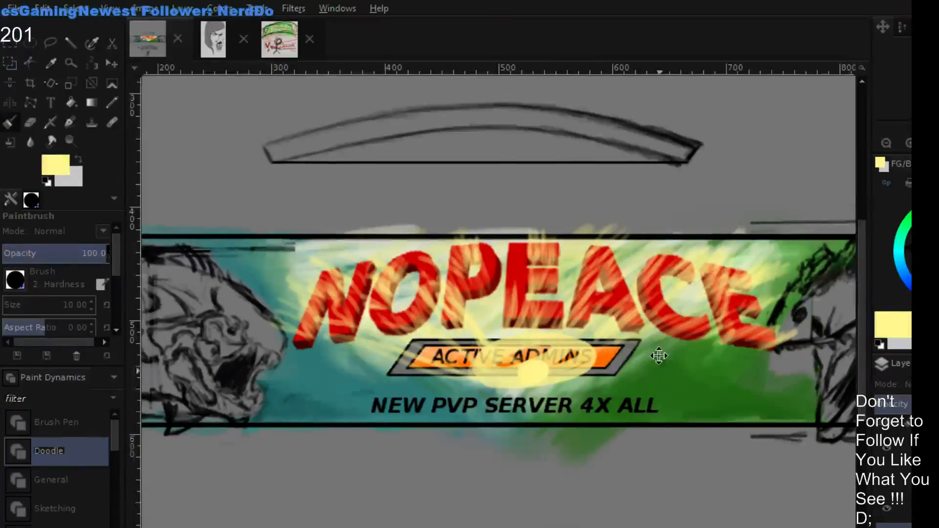
drag(659, 356, 643, 248)
mouse_move(603, 318)
mouse_down()
mouse_move(610, 306)
mouse_move(601, 303)
mouse_move(594, 333)
mouse_up()
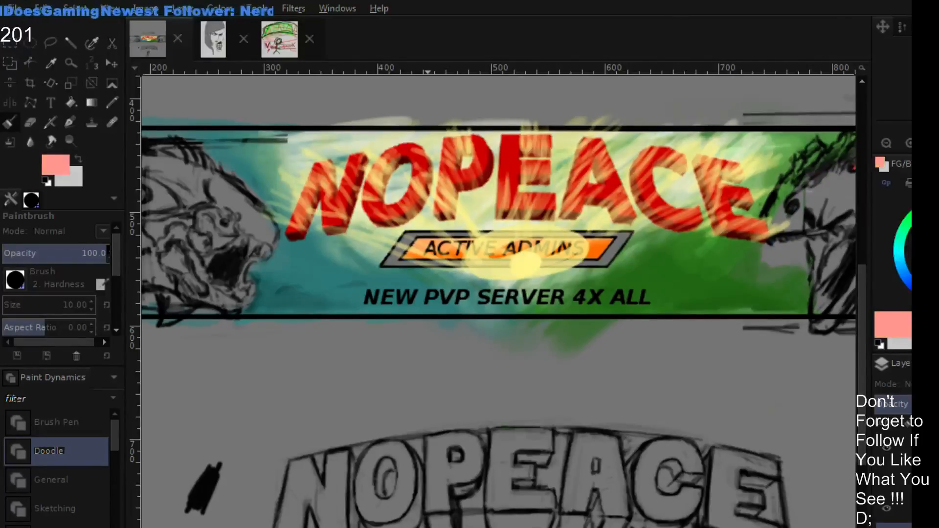
drag(226, 384, 247, 452)
drag(207, 372, 255, 457)
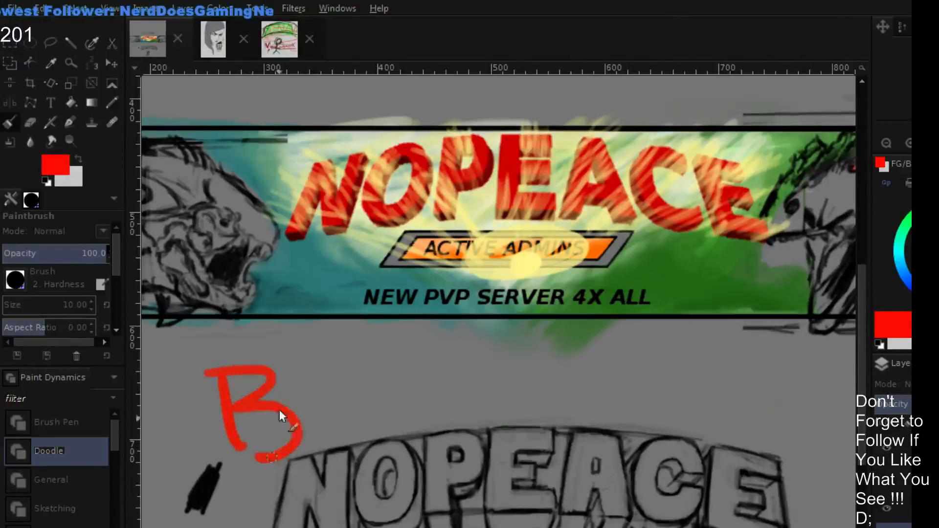
mouse_move(309, 406)
mouse_down()
mouse_move(320, 388)
mouse_move(391, 427)
mouse_up()
drag(398, 345, 408, 416)
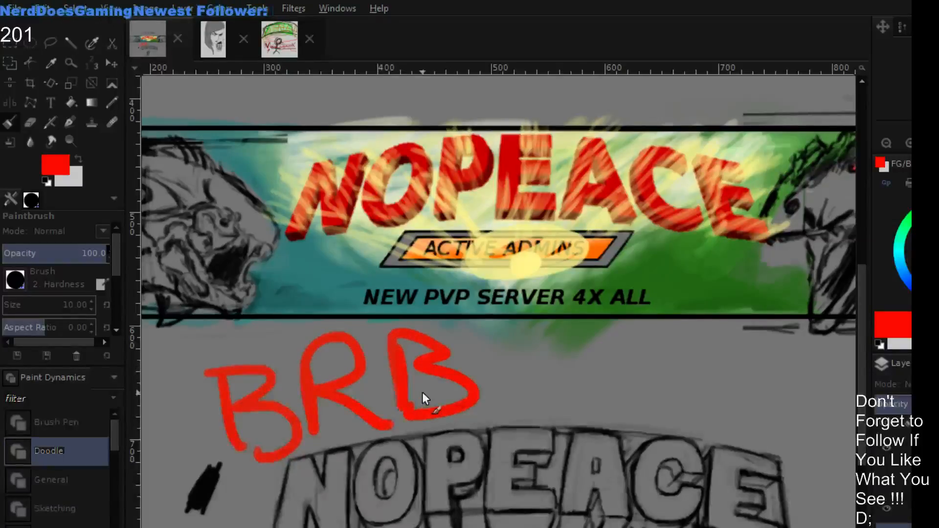